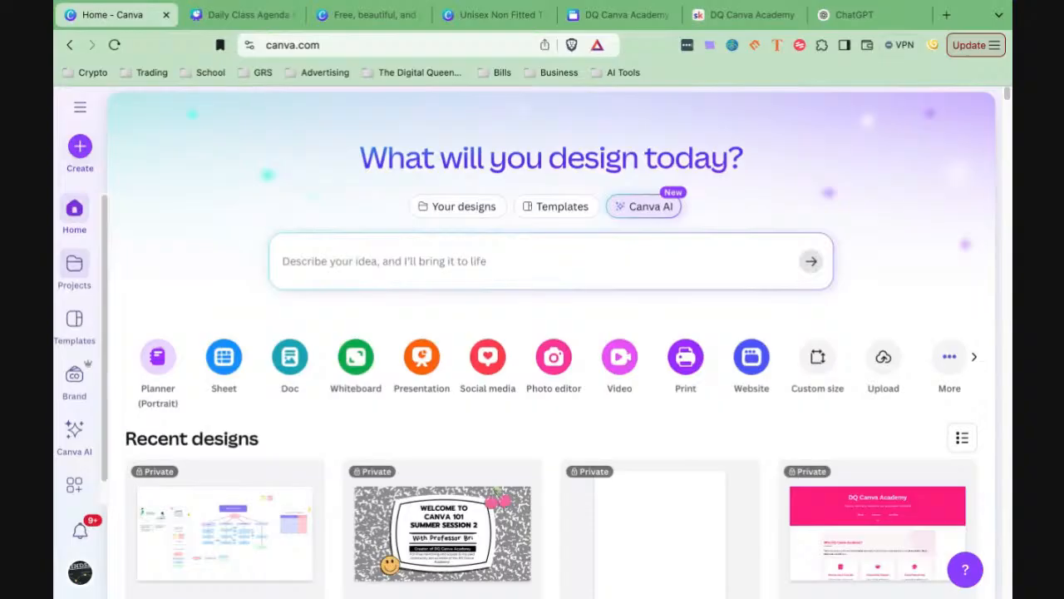
Step: View the Projects page, then open the Templates page and look through its general template selection
{"action": "left_click", "coordinate": [74, 270]}
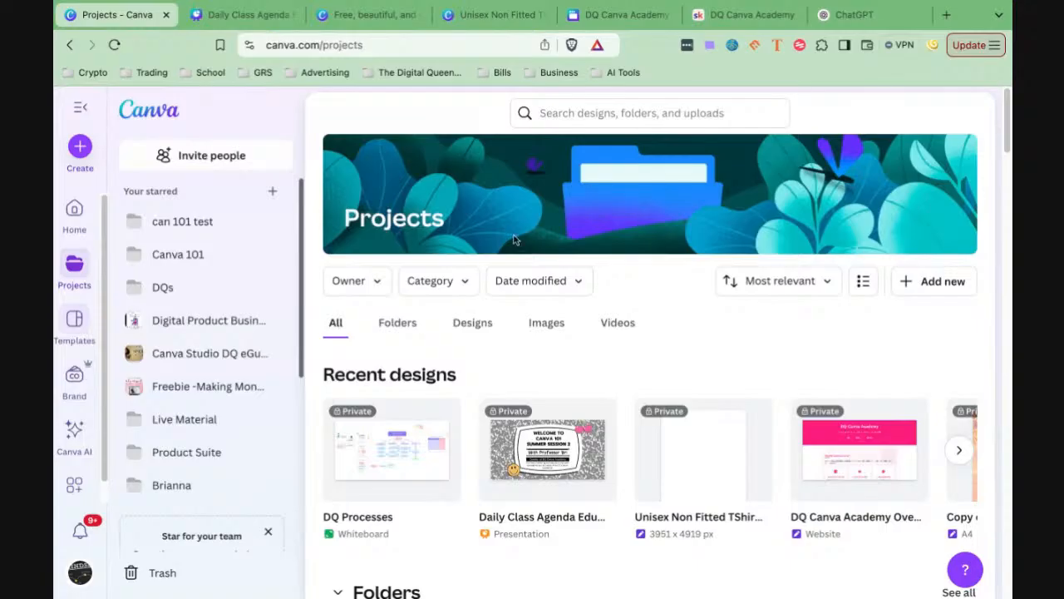
{"action": "left_click", "coordinate": [74, 323]}
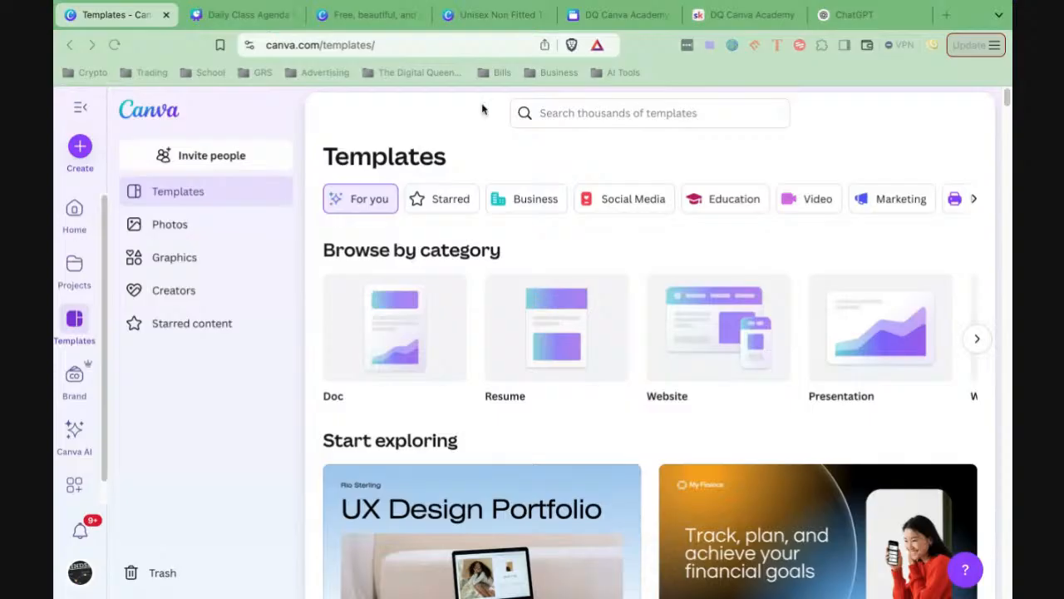
{"action": "left_click", "coordinate": [663, 73]}
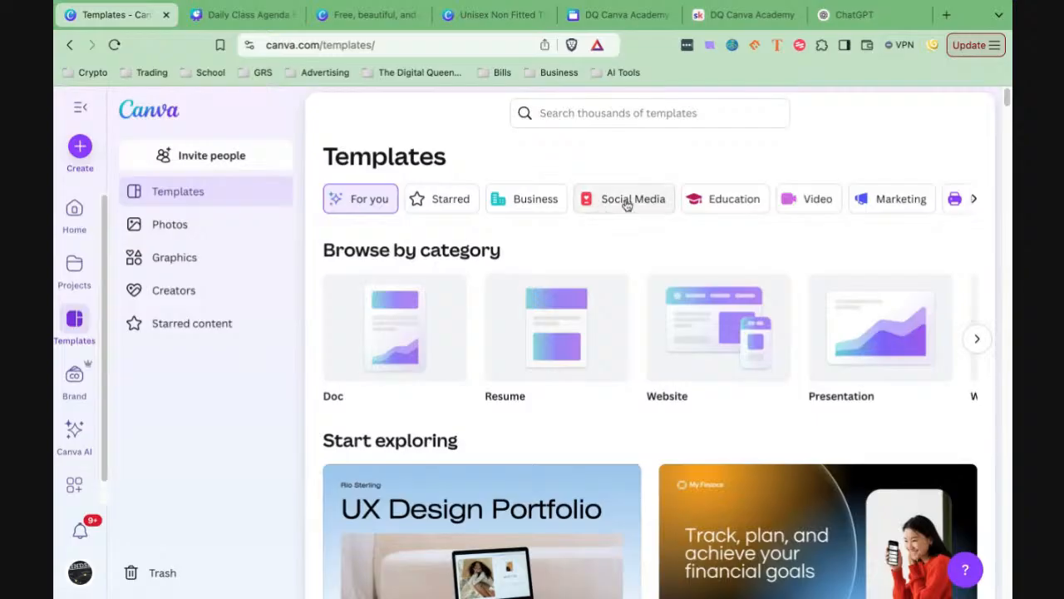
{"action": "scroll", "coordinate": [687, 308], "scroll_direction": "down", "scroll_amount": 10}
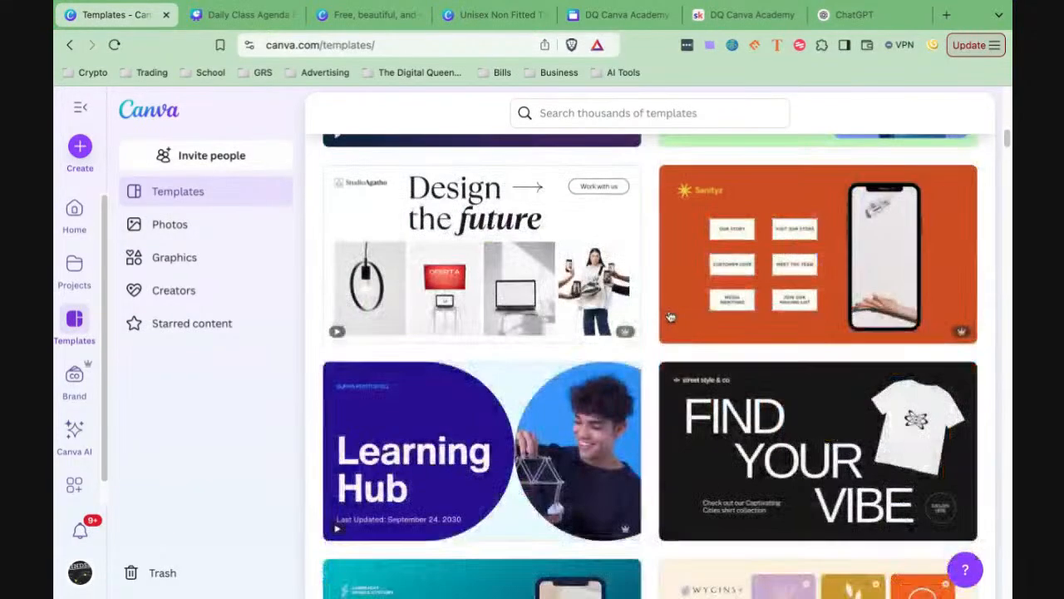
{"action": "scroll", "coordinate": [668, 316], "scroll_direction": "up", "scroll_amount": 4}
{"action": "scroll", "coordinate": [669, 316], "scroll_direction": "up", "scroll_amount": 6}
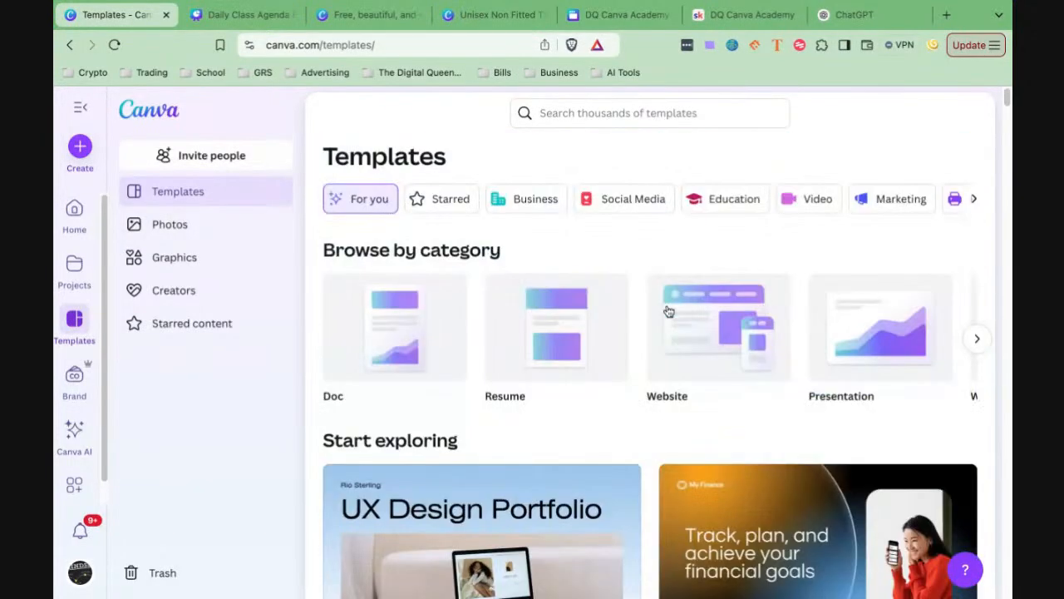
Step: Browse the Instagram Posts templates in the Social Media category and star the "YOU GOT THIS" and "COMING SOON" designs
{"action": "left_click", "coordinate": [642, 203]}
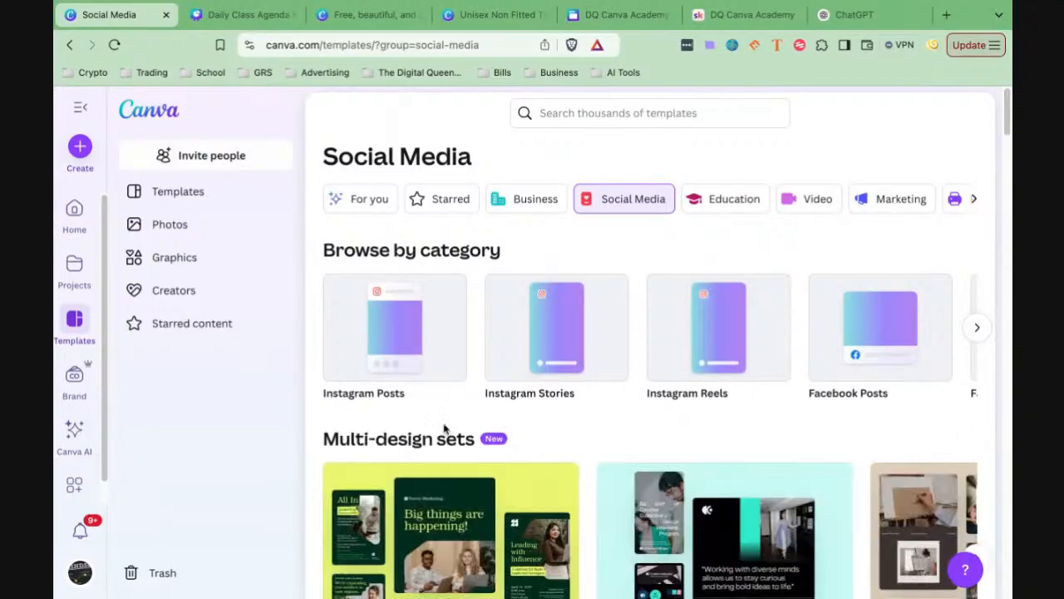
{"action": "left_click", "coordinate": [414, 354]}
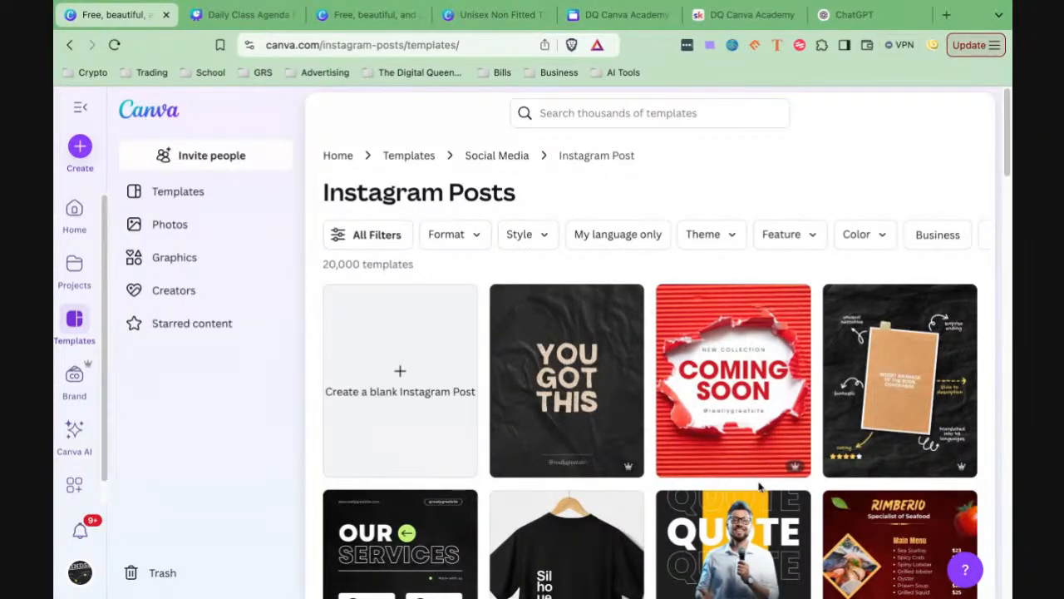
{"action": "scroll", "coordinate": [748, 479], "scroll_direction": "down", "scroll_amount": 1}
{"action": "scroll", "coordinate": [746, 475], "scroll_direction": "down", "scroll_amount": 1}
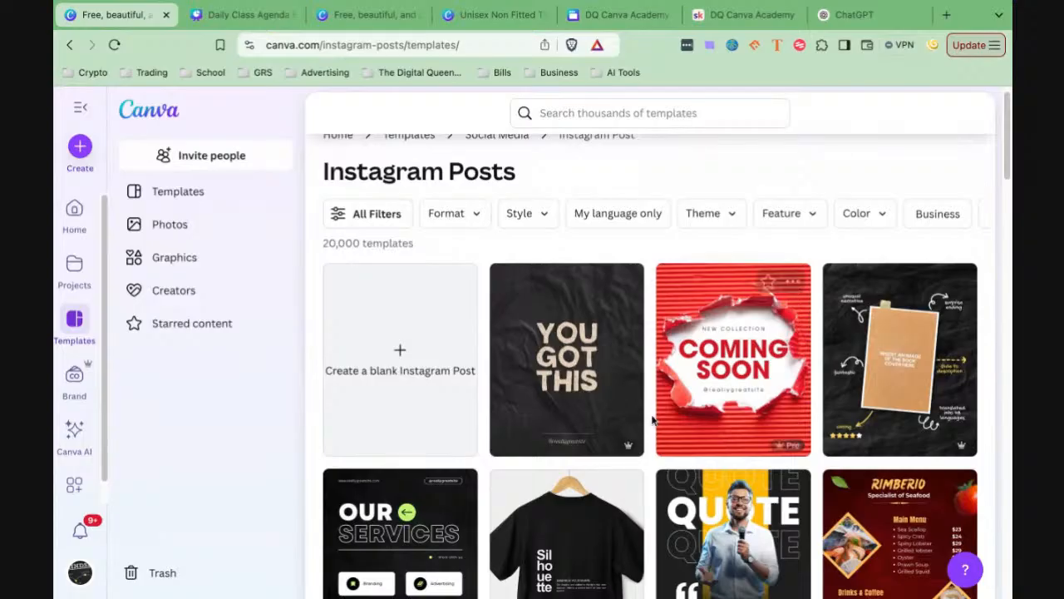
{"action": "scroll", "coordinate": [653, 434], "scroll_direction": "down", "scroll_amount": 1}
{"action": "scroll", "coordinate": [653, 434], "scroll_direction": "down", "scroll_amount": 1}
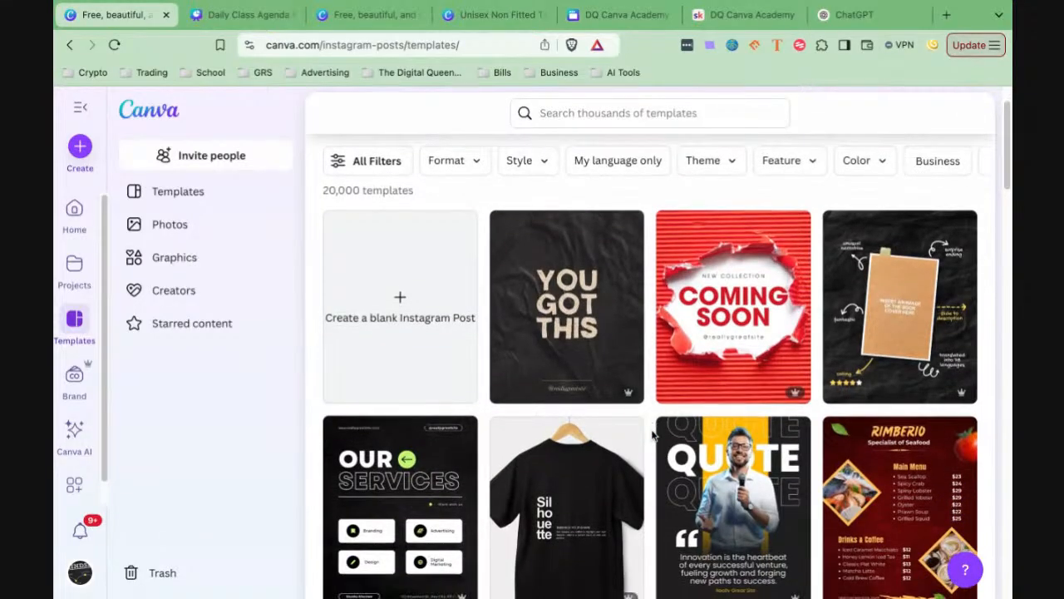
{"action": "scroll", "coordinate": [653, 434], "scroll_direction": "down", "scroll_amount": 1}
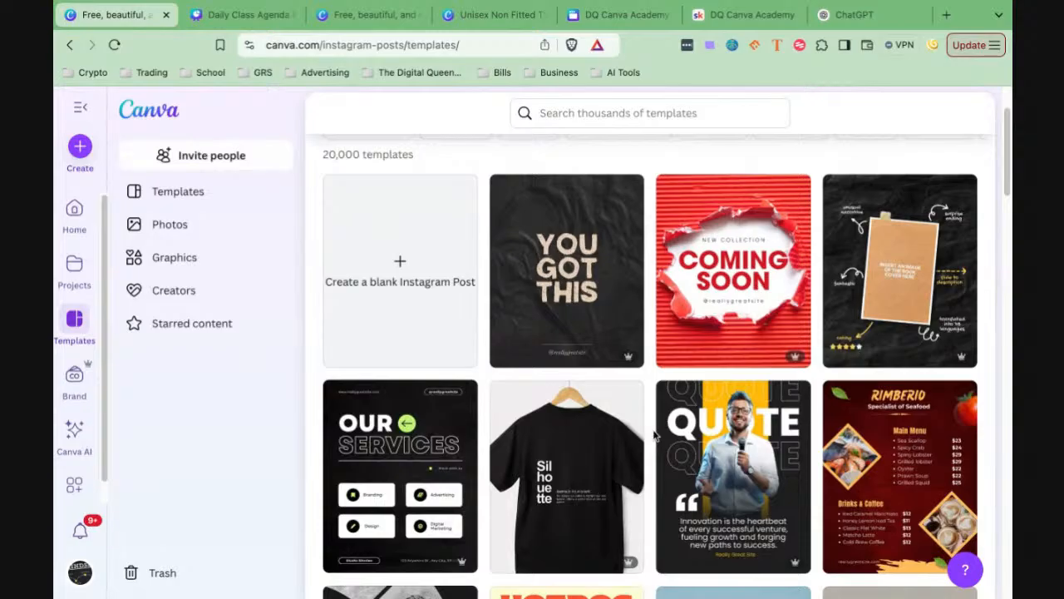
{"action": "scroll", "coordinate": [652, 434], "scroll_direction": "down", "scroll_amount": 3}
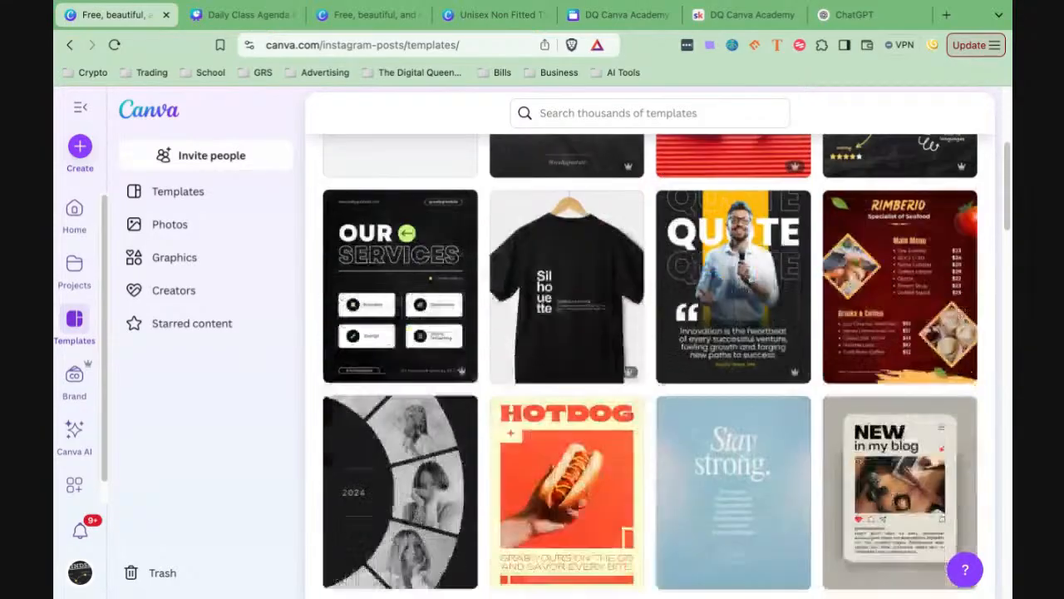
{"action": "scroll", "coordinate": [608, 462], "scroll_direction": "up", "scroll_amount": 3}
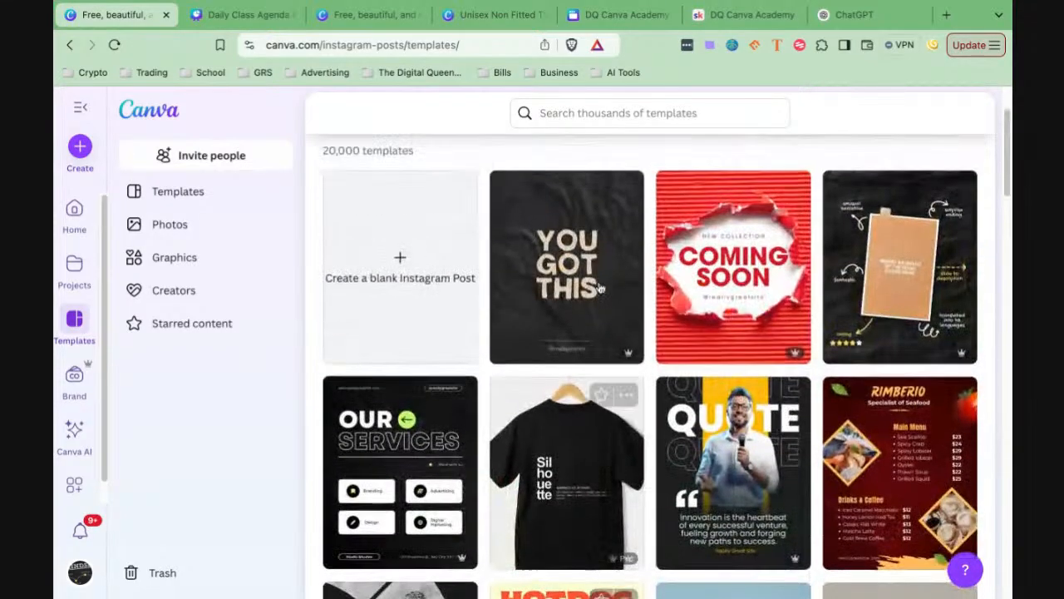
{"action": "left_click", "coordinate": [601, 192]}
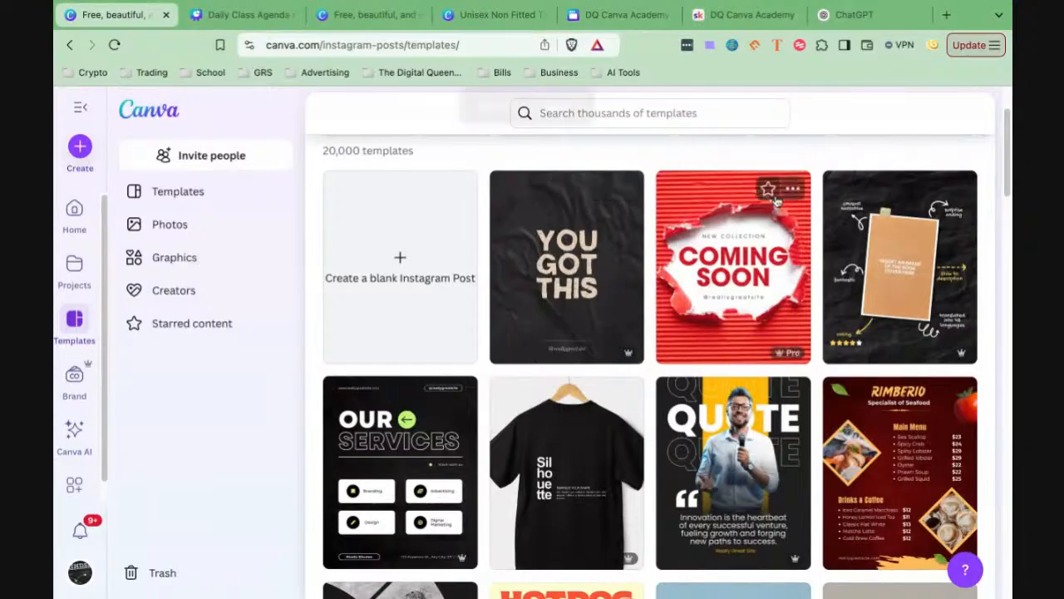
{"action": "left_click", "coordinate": [768, 193]}
Step: Look through the wider range of Instagram Posts templates and return to the start of the list
{"action": "scroll", "coordinate": [724, 316], "scroll_direction": "down", "scroll_amount": 6}
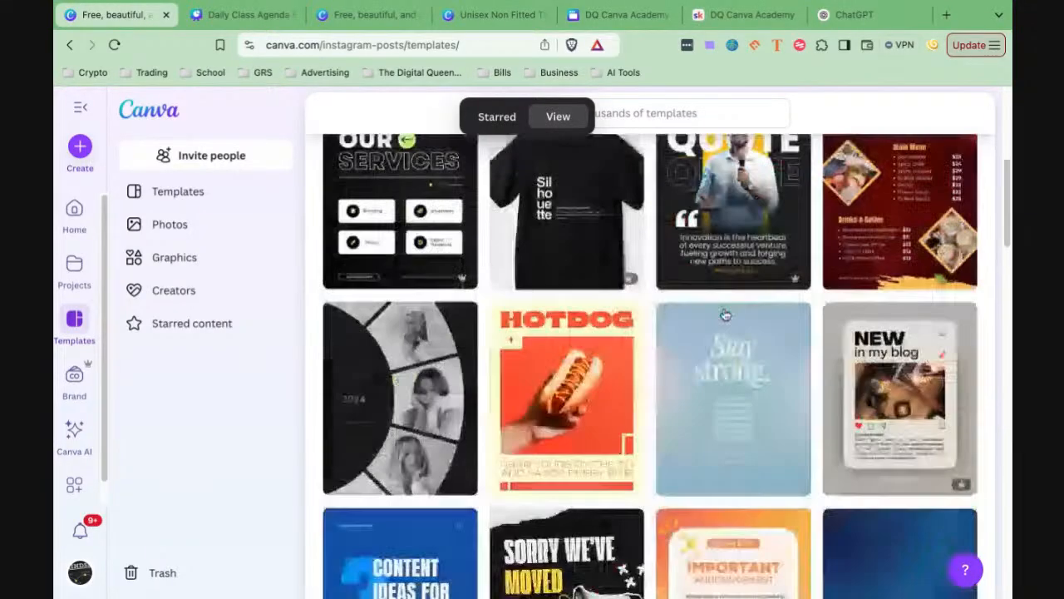
{"action": "scroll", "coordinate": [722, 313], "scroll_direction": "down", "scroll_amount": 4}
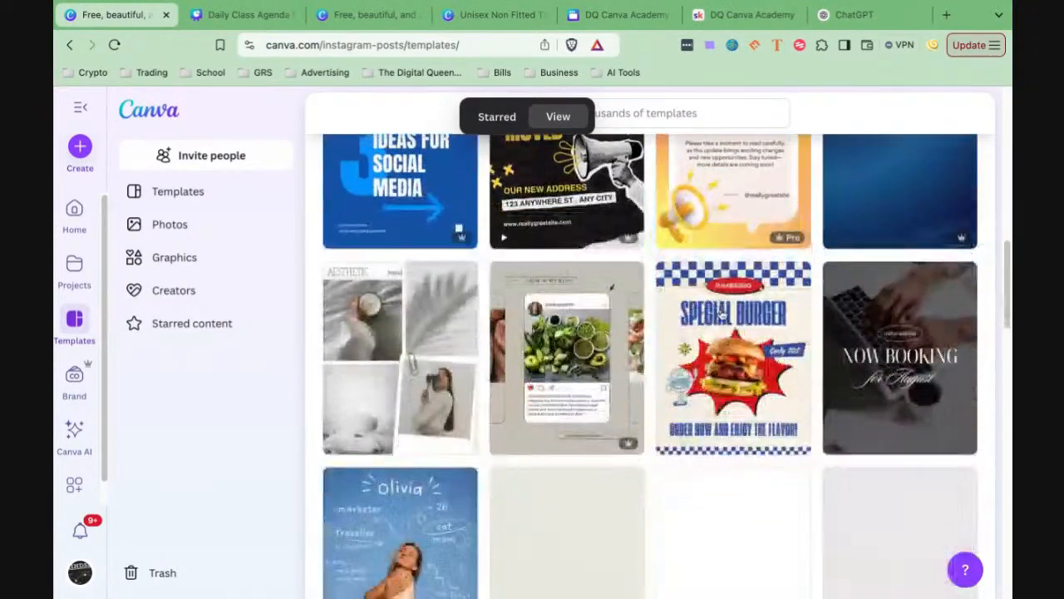
{"action": "scroll", "coordinate": [722, 312], "scroll_direction": "down", "scroll_amount": 3}
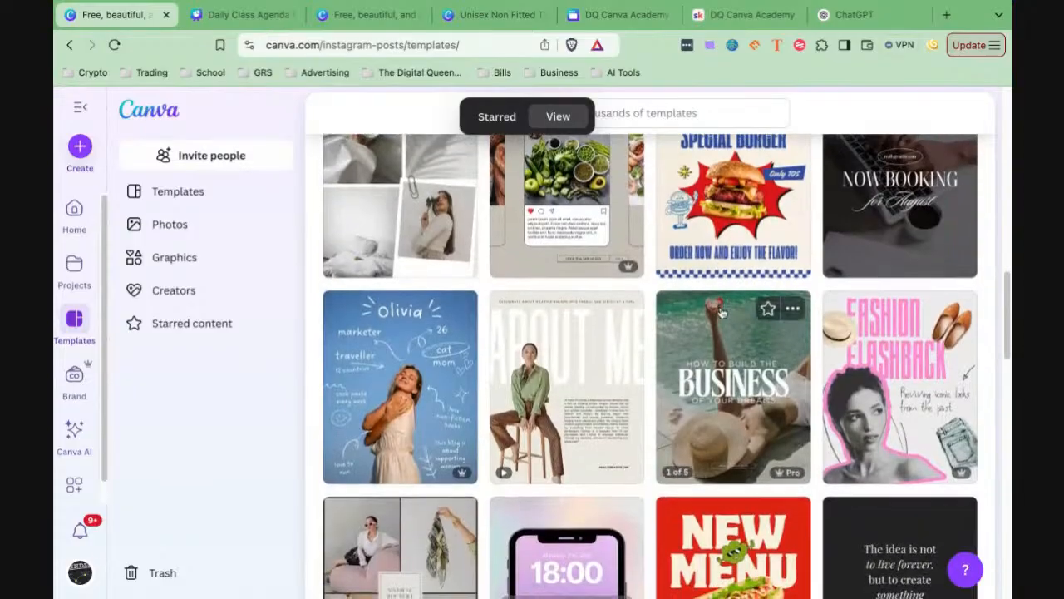
{"action": "scroll", "coordinate": [722, 312], "scroll_direction": "down", "scroll_amount": 1}
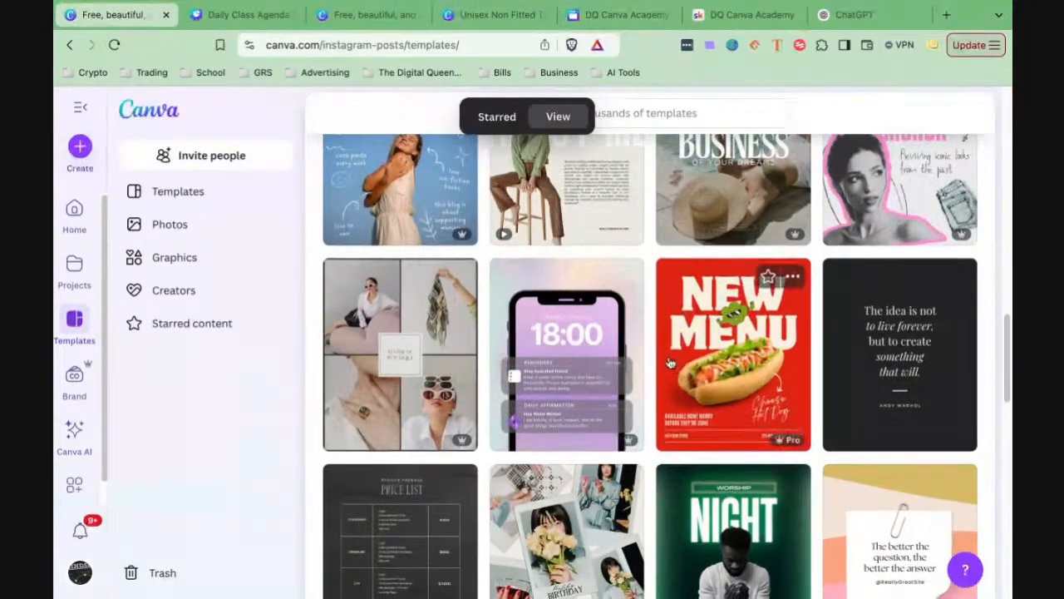
{"action": "scroll", "coordinate": [674, 366], "scroll_direction": "down", "scroll_amount": 3}
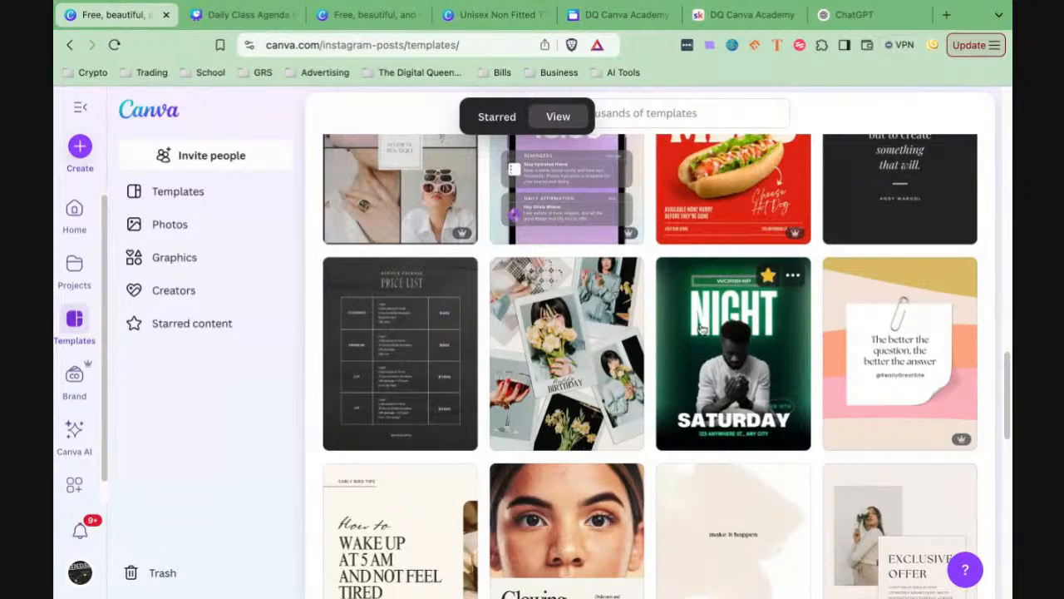
{"action": "scroll", "coordinate": [609, 367], "scroll_direction": "down", "scroll_amount": 3}
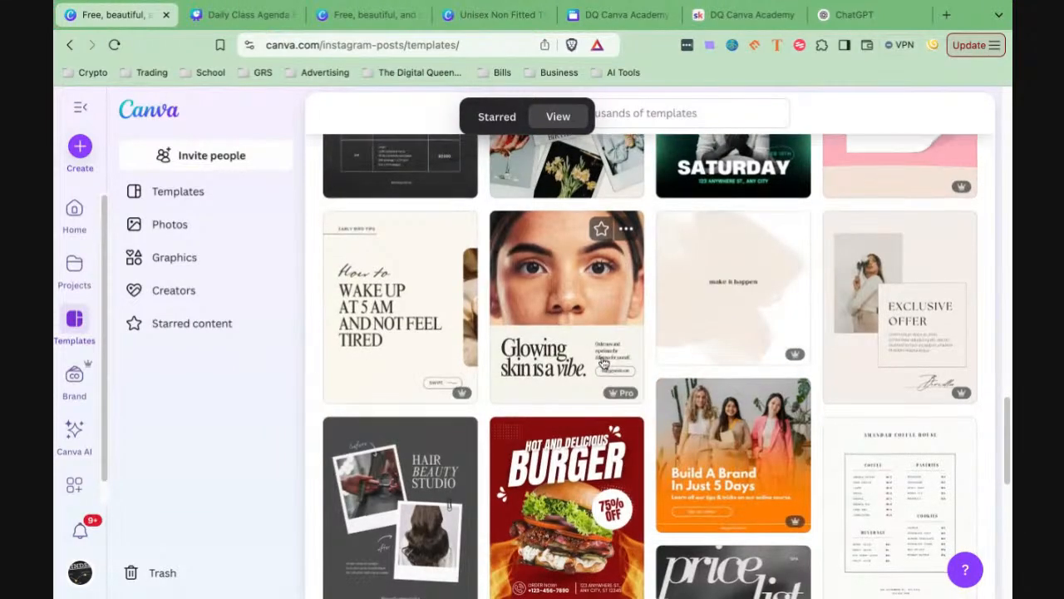
{"action": "scroll", "coordinate": [609, 366], "scroll_direction": "down", "scroll_amount": 1}
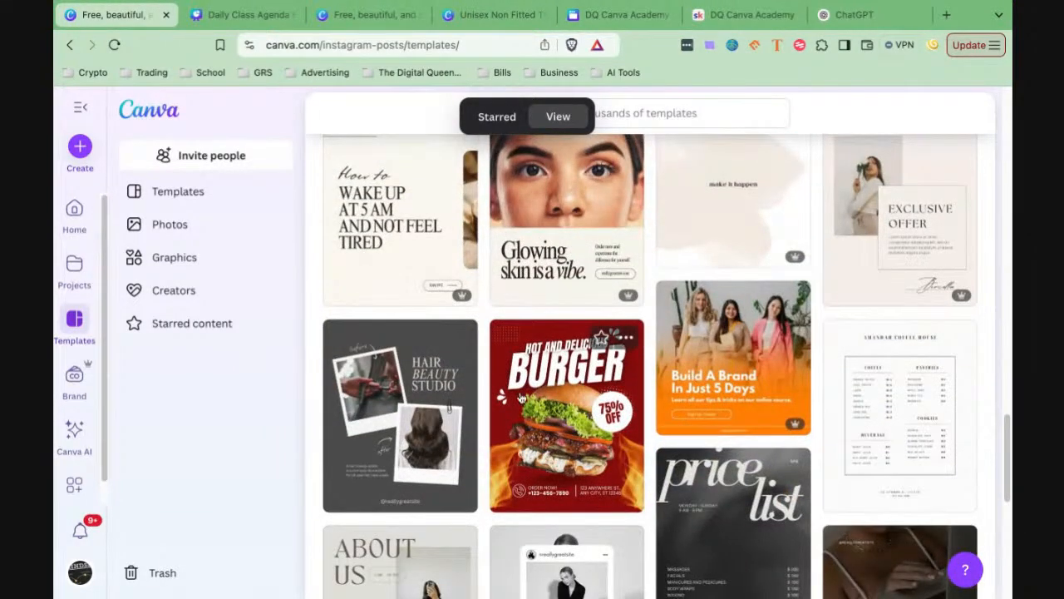
{"action": "scroll", "coordinate": [613, 353], "scroll_direction": "up", "scroll_amount": 10}
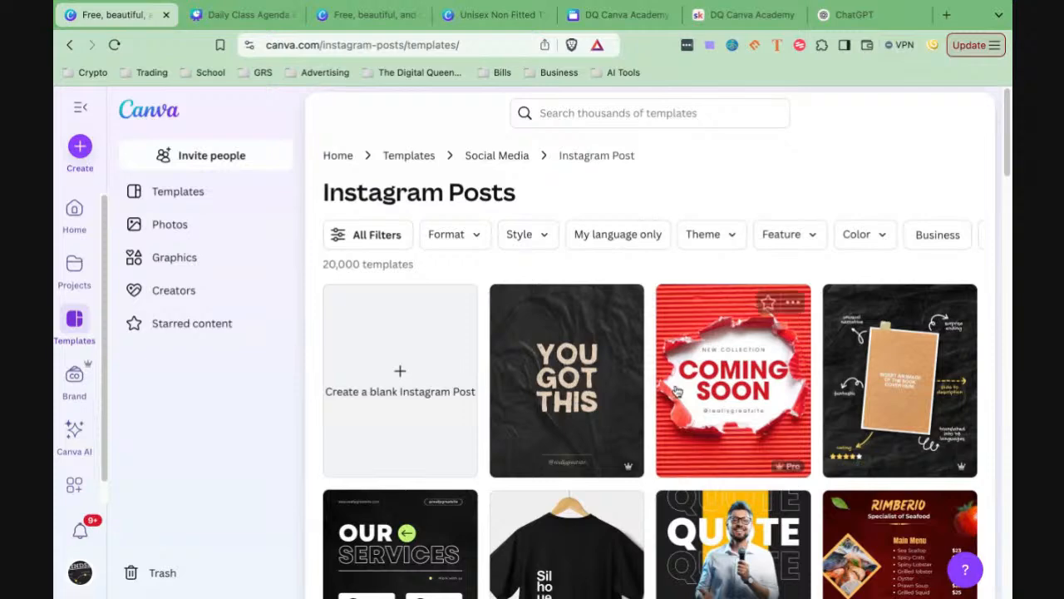
{"action": "scroll", "coordinate": [677, 390], "scroll_direction": "down", "scroll_amount": 1}
{"action": "scroll", "coordinate": [678, 390], "scroll_direction": "down", "scroll_amount": 2}
{"action": "scroll", "coordinate": [582, 395], "scroll_direction": "up", "scroll_amount": 2}
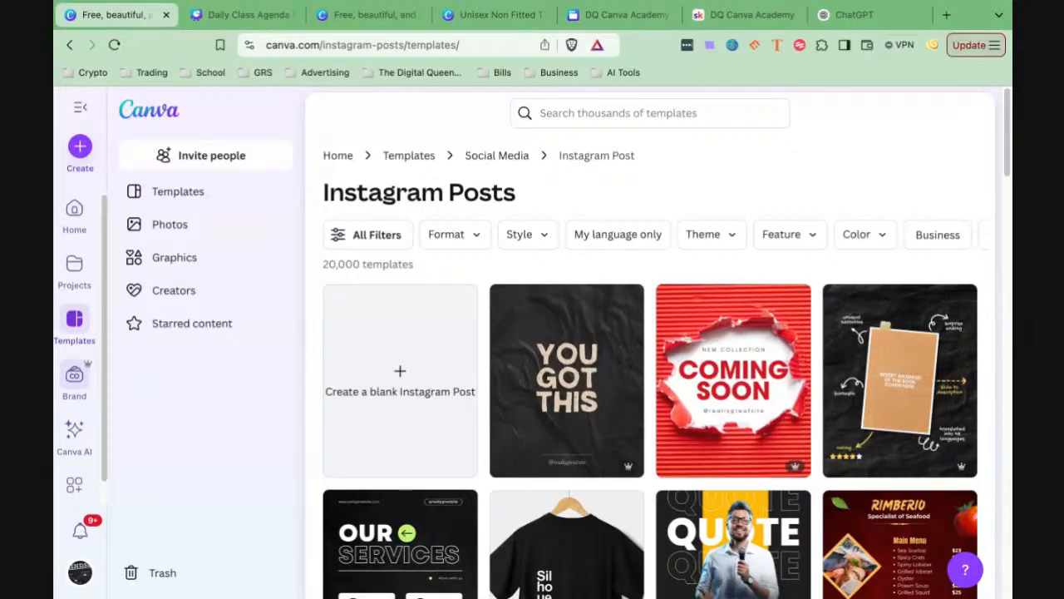
Step: View the Brand Kits page and bring up the form for creating a Brand Kit, then cancel it
{"action": "left_click", "coordinate": [74, 378]}
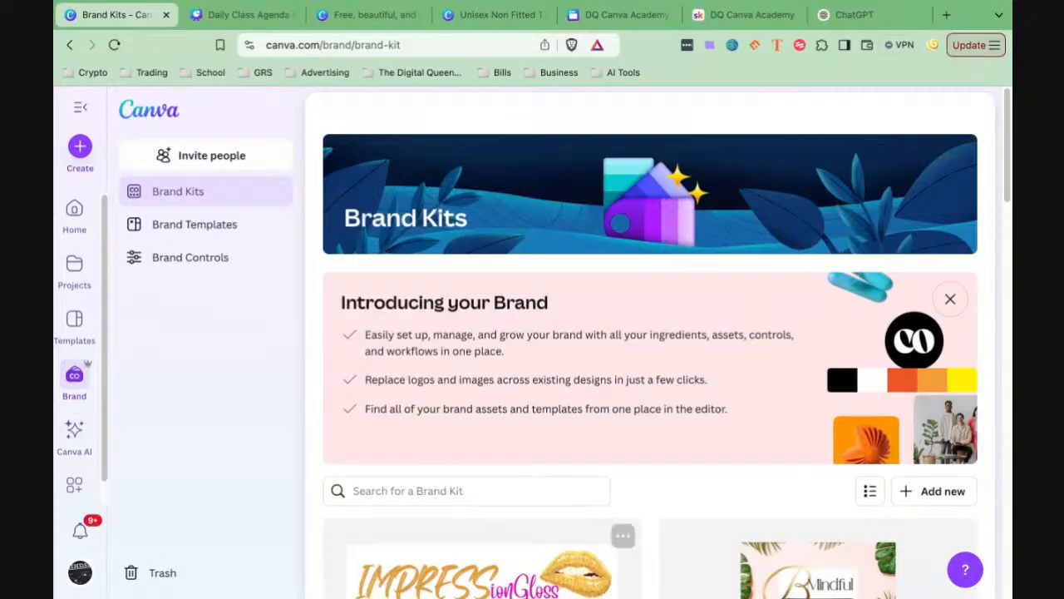
{"action": "left_click", "coordinate": [933, 496]}
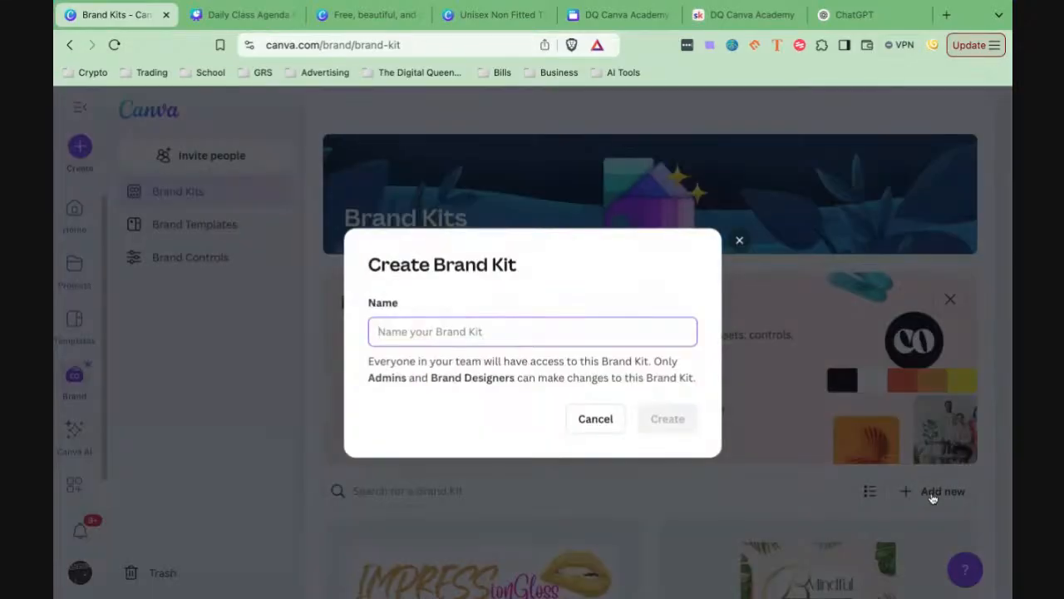
{"action": "left_click", "coordinate": [605, 421]}
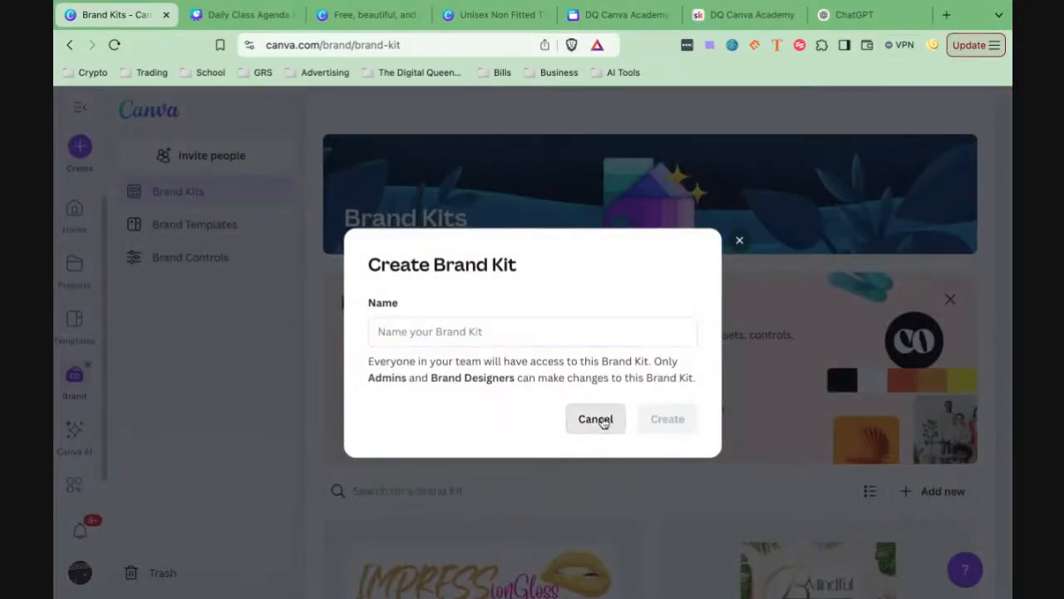
{"action": "left_click", "coordinate": [605, 422]}
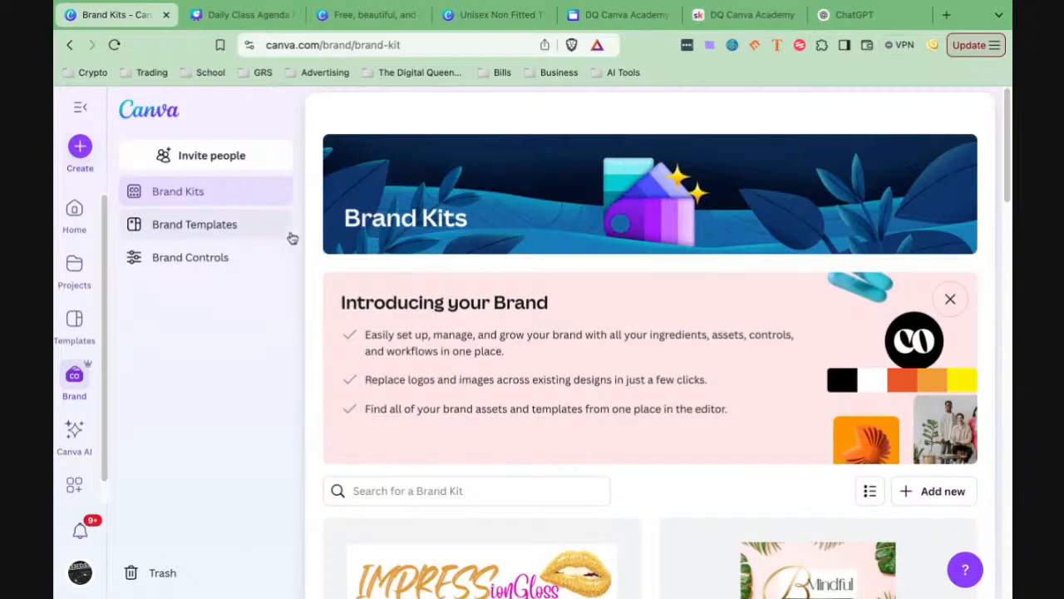
Step: Switch to the Daily Class Agenda presentation and show its design options, then hide them again
{"action": "left_click", "coordinate": [232, 20]}
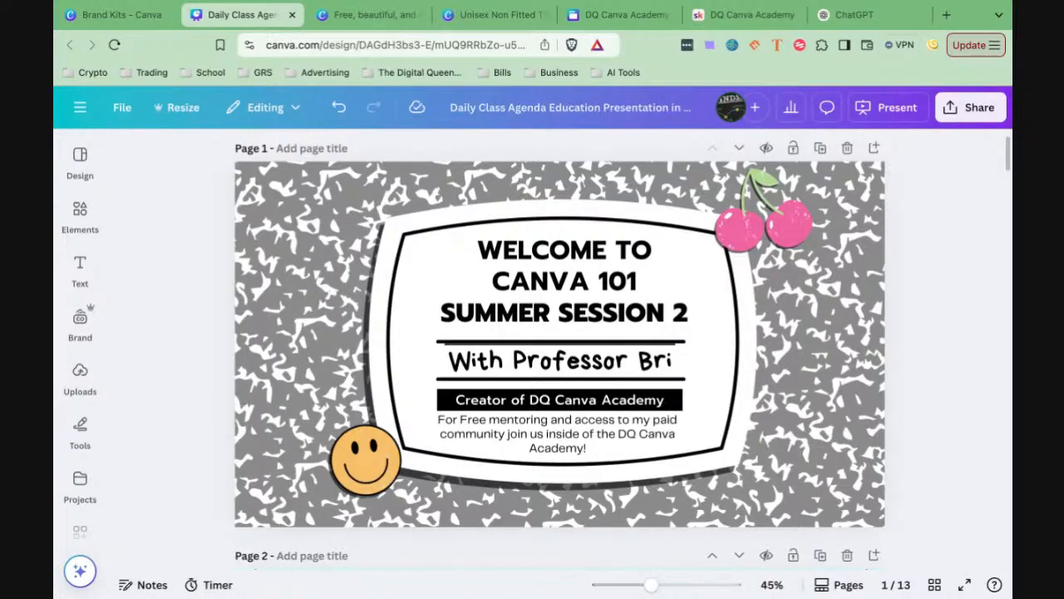
{"action": "left_click", "coordinate": [80, 158]}
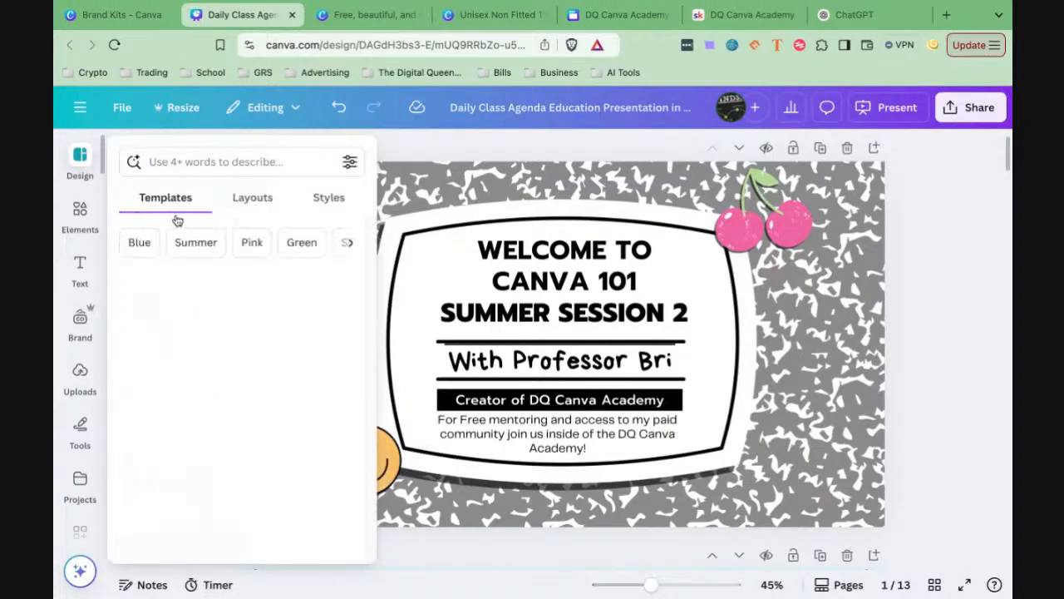
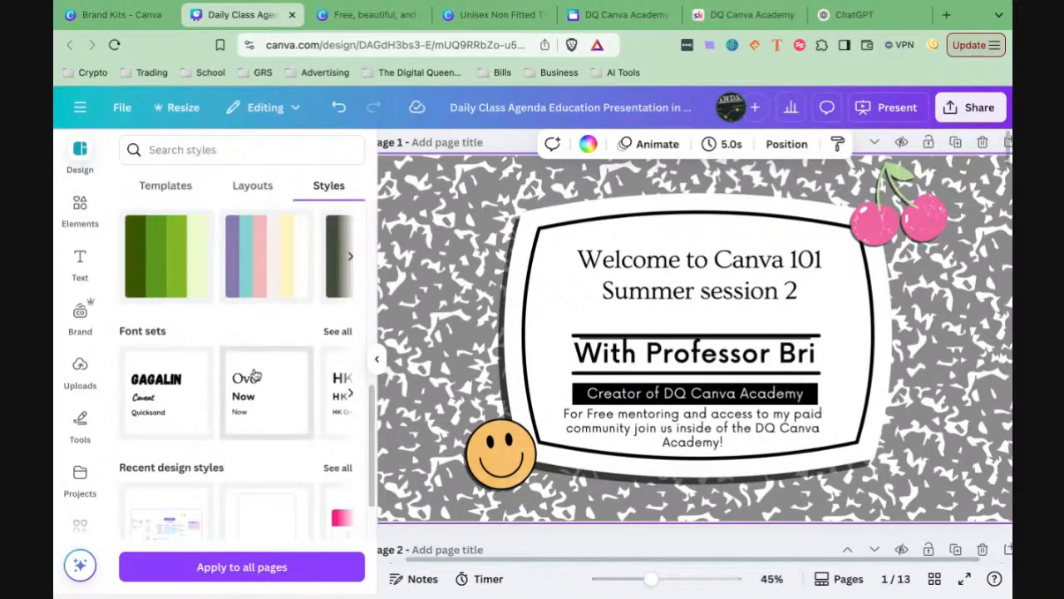
{"action": "left_click", "coordinate": [94, 158]}
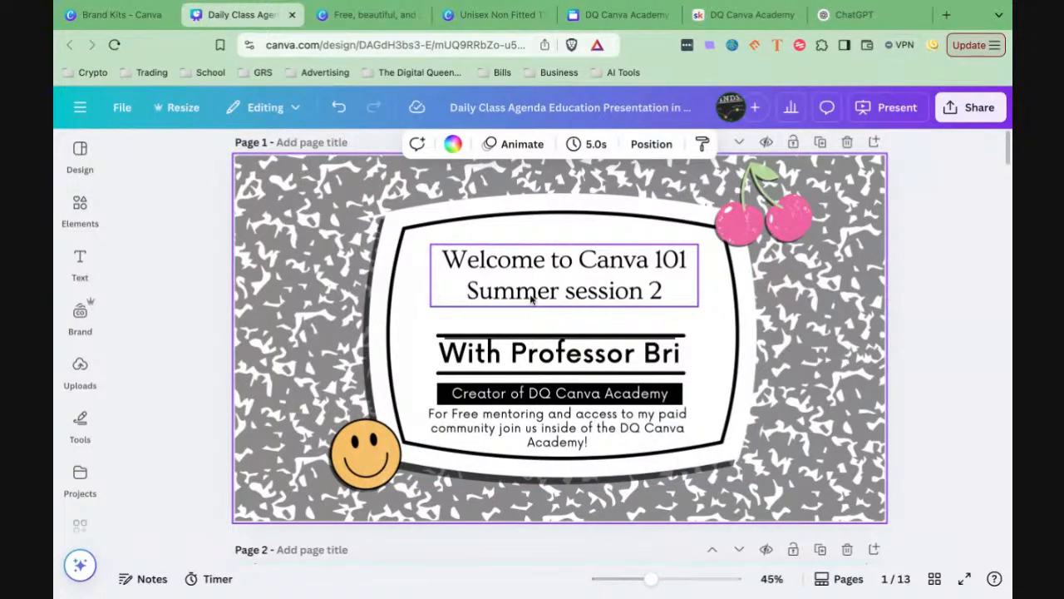
Step: Show the presentation's design styles and look through the brand styles, recently used font sets, combinations and color palettes
{"action": "left_click", "coordinate": [81, 151]}
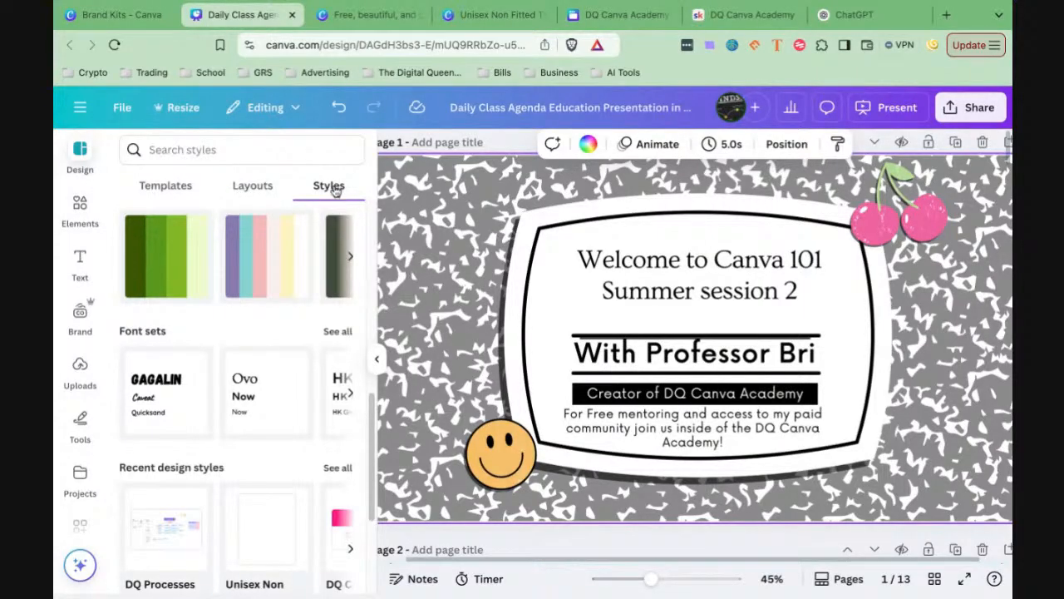
{"action": "scroll", "coordinate": [274, 319], "scroll_direction": "up", "scroll_amount": 8}
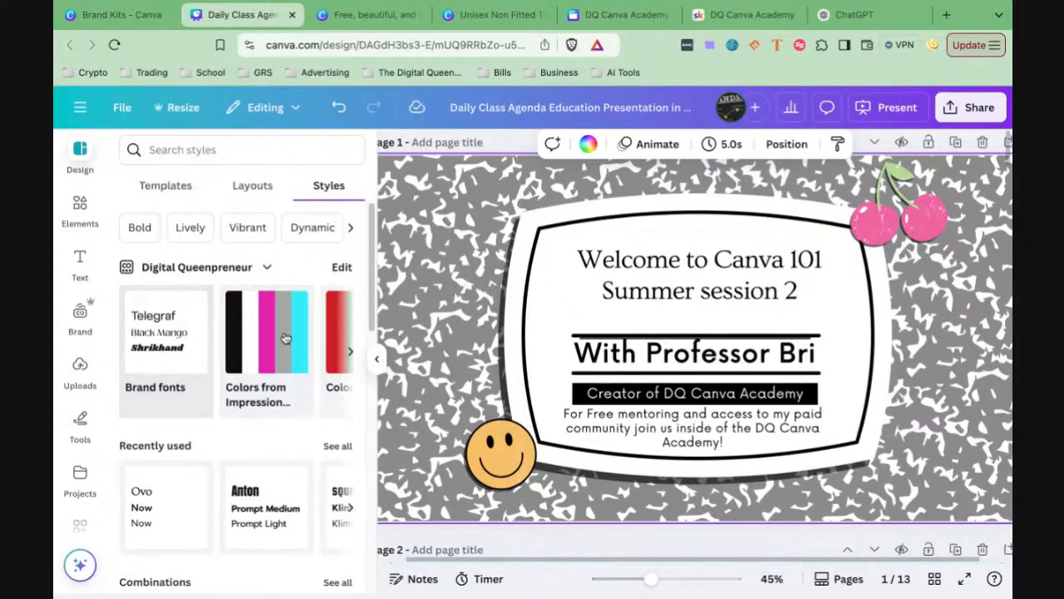
{"action": "scroll", "coordinate": [245, 324], "scroll_direction": "down", "scroll_amount": 5}
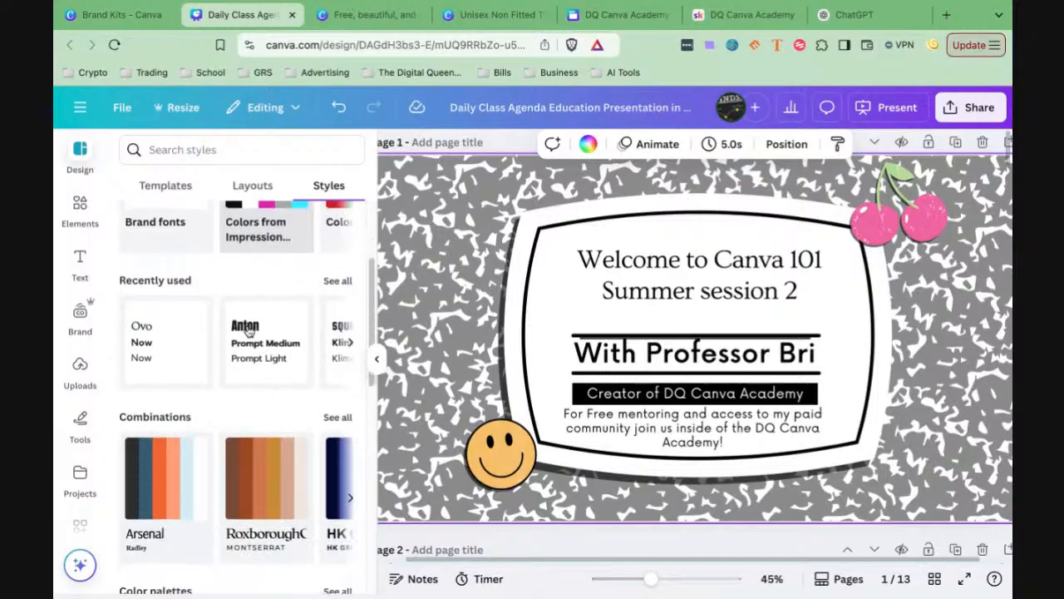
{"action": "scroll", "coordinate": [250, 332], "scroll_direction": "down", "scroll_amount": 2}
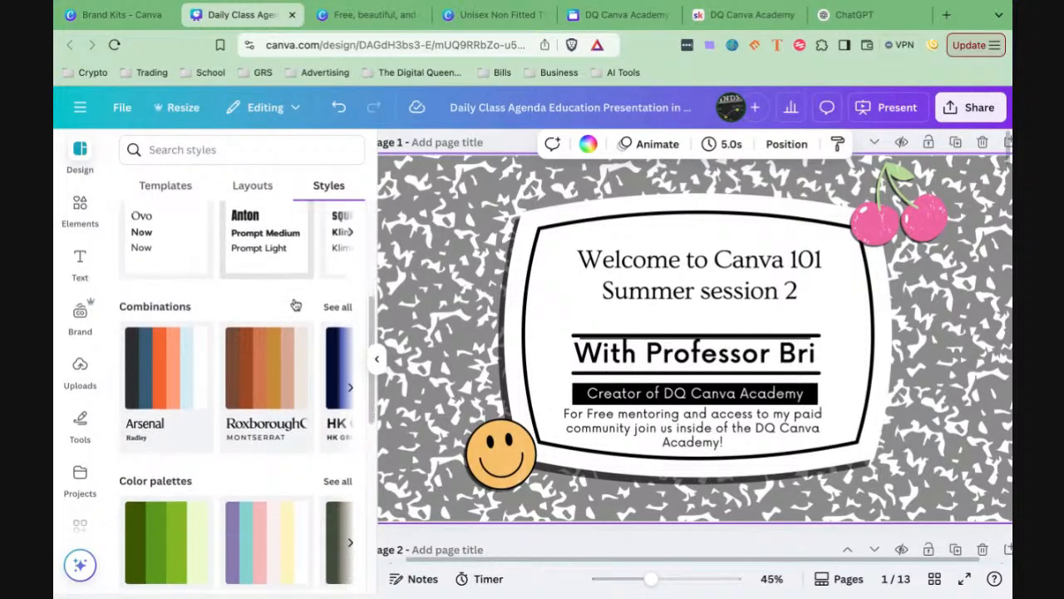
{"action": "scroll", "coordinate": [270, 366], "scroll_direction": "down", "scroll_amount": 2}
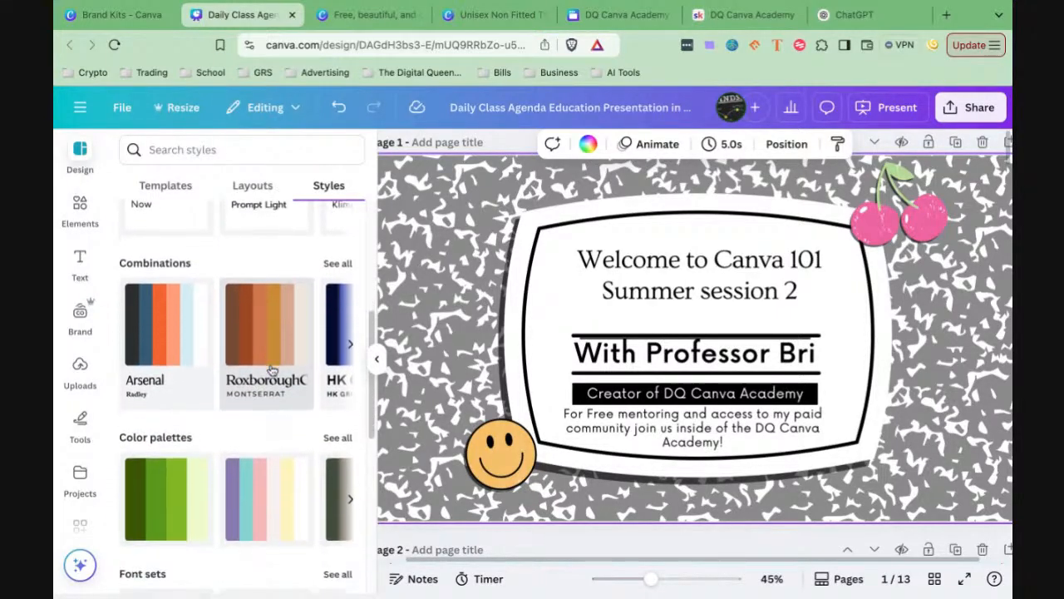
Step: Recolor page 1 with the purple, teal, pink and yellow color palette and shuffle through several variations of it
{"action": "scroll", "coordinate": [255, 433], "scroll_direction": "down", "scroll_amount": 1}
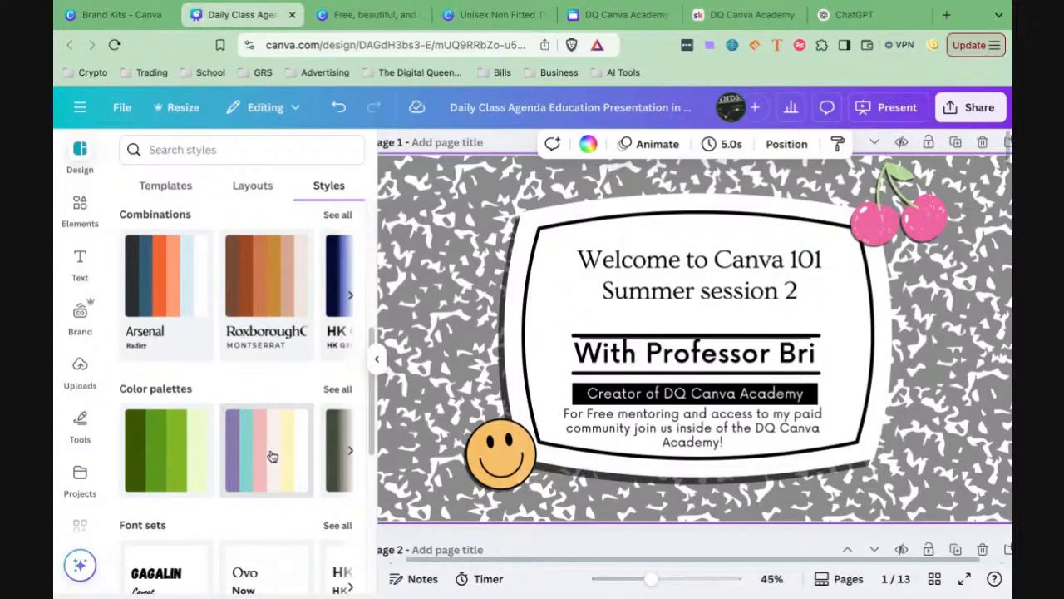
{"action": "left_click", "coordinate": [272, 455]}
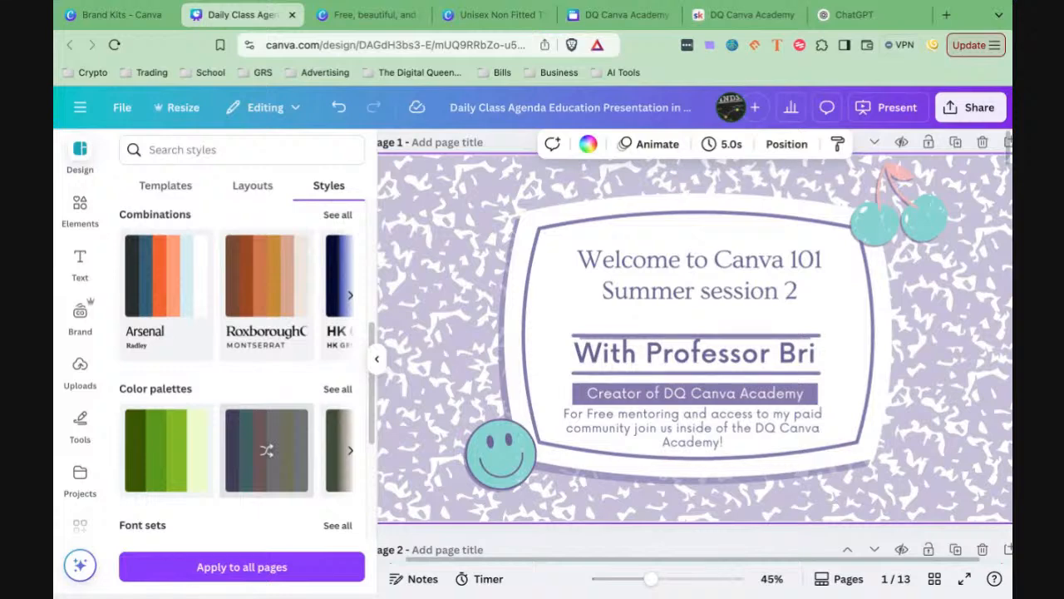
{"action": "left_click", "coordinate": [266, 450]}
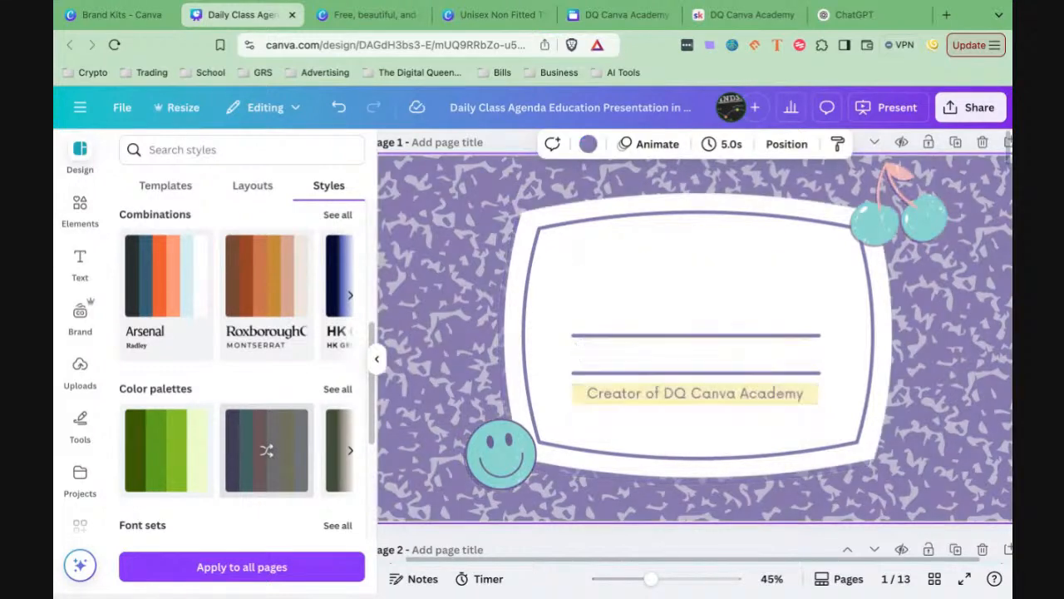
{"action": "left_click", "coordinate": [266, 449]}
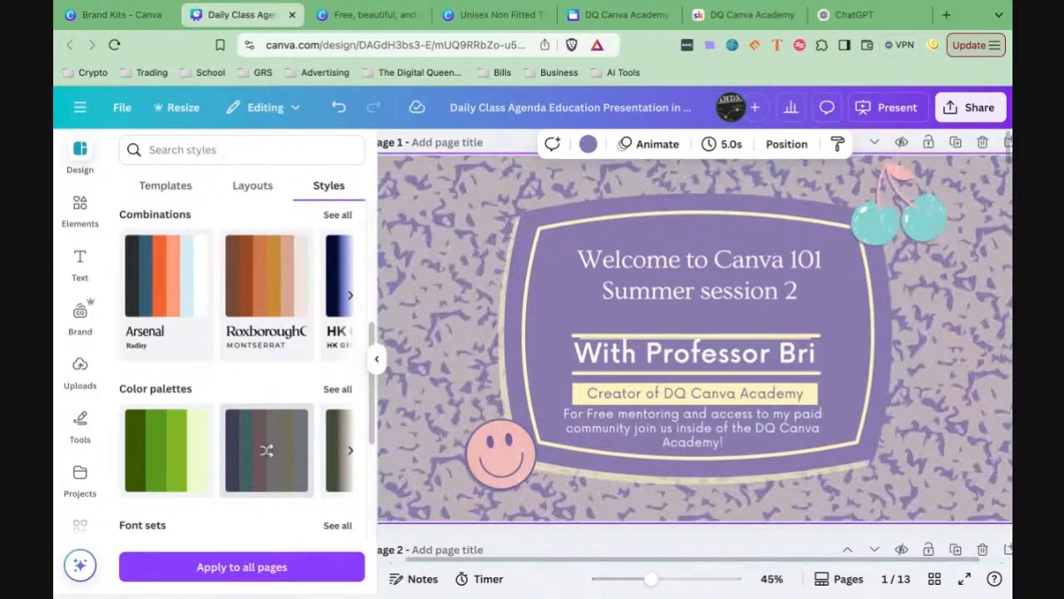
{"action": "left_click", "coordinate": [266, 449]}
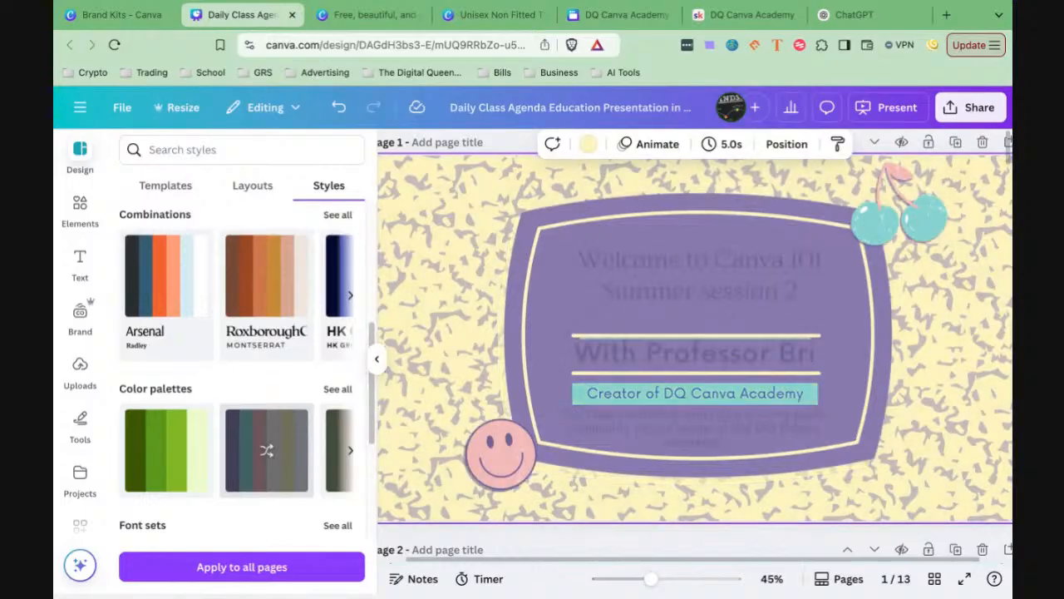
{"action": "left_click", "coordinate": [267, 450]}
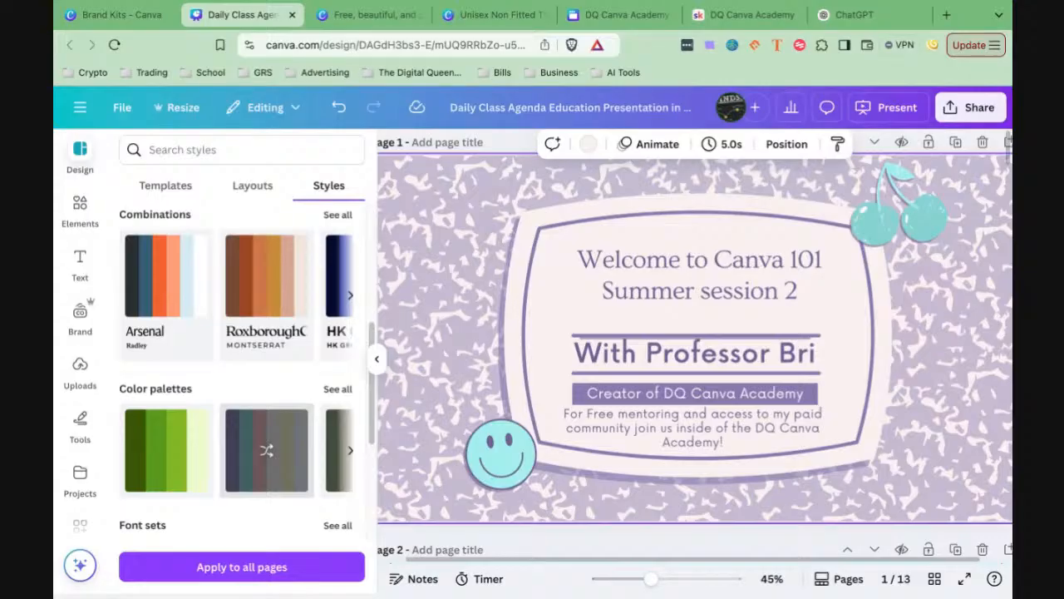
Step: View the Brand Kits page, then return to the Daily Class Agenda presentation
{"action": "left_click", "coordinate": [104, 14]}
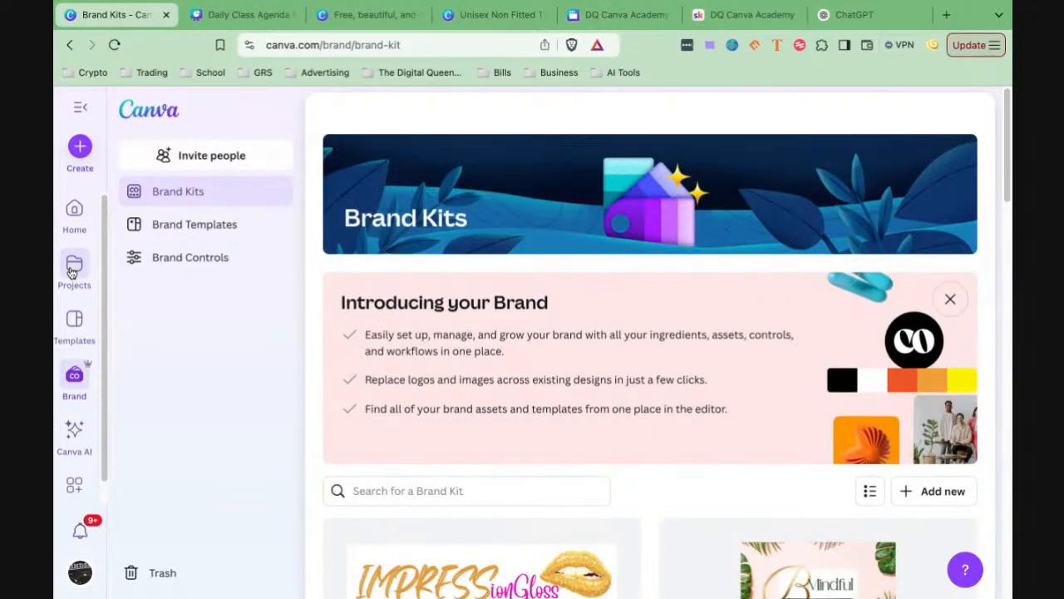
{"action": "left_click", "coordinate": [76, 329]}
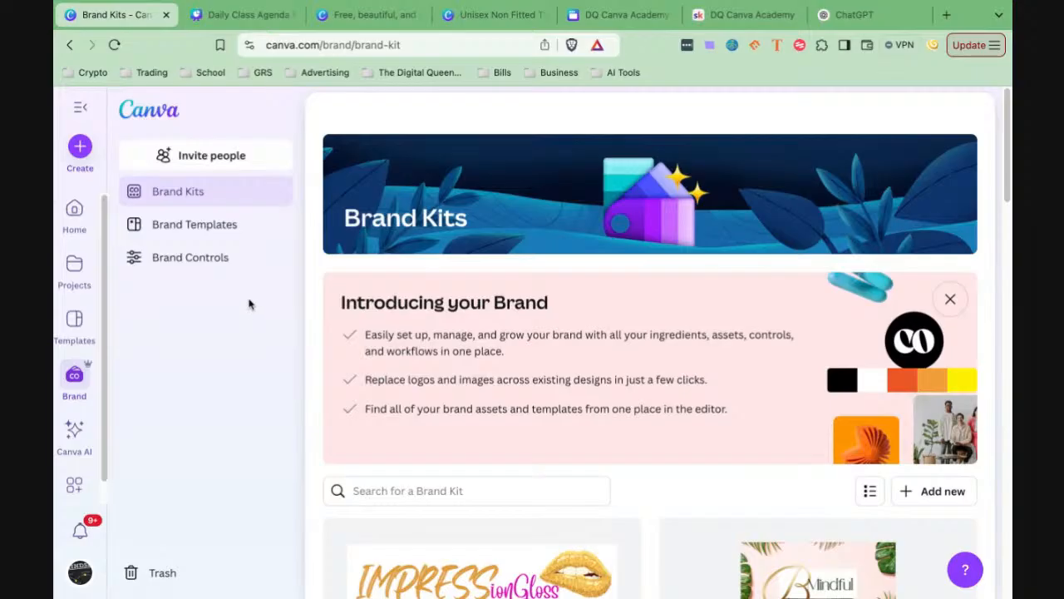
{"action": "left_click", "coordinate": [232, 16]}
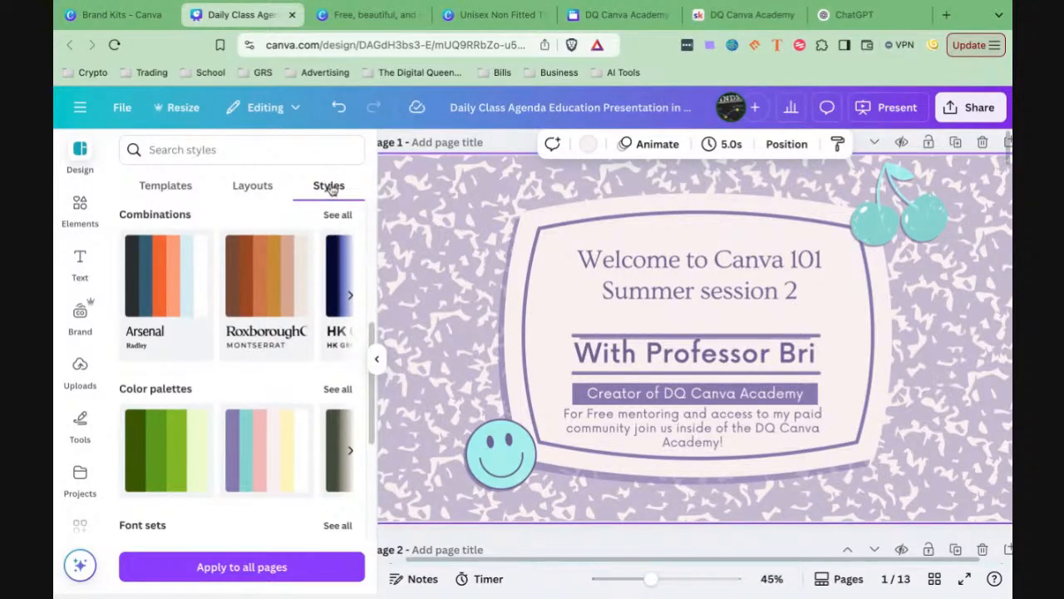
Step: Apply the black, magenta, gray and cyan brand colors from the Digital Queenpreneur kit to page 1 and shuffle them once
{"action": "scroll", "coordinate": [295, 226], "scroll_direction": "up", "scroll_amount": 4}
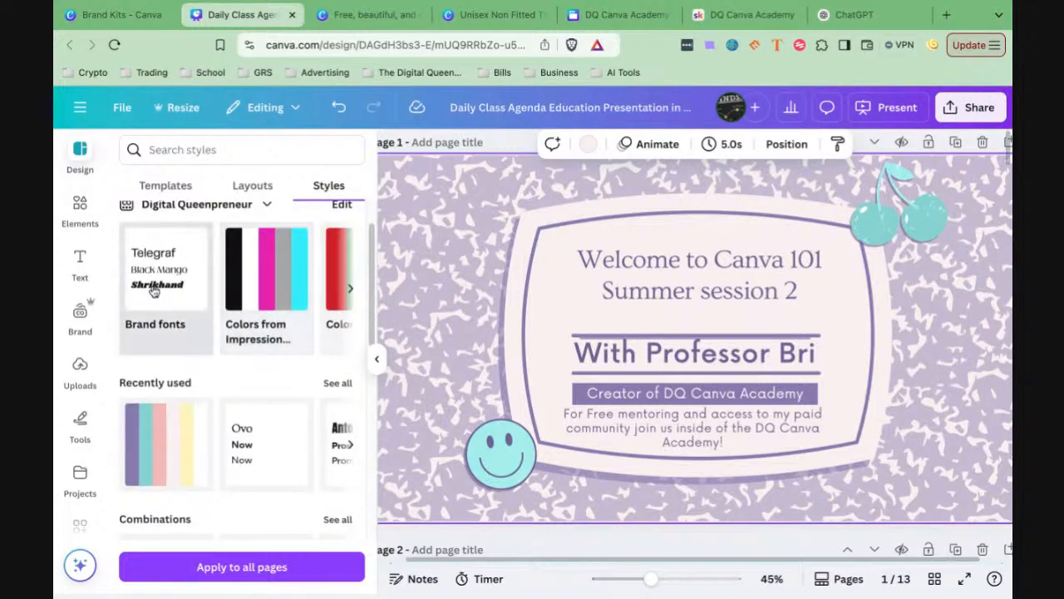
{"action": "left_click", "coordinate": [271, 292]}
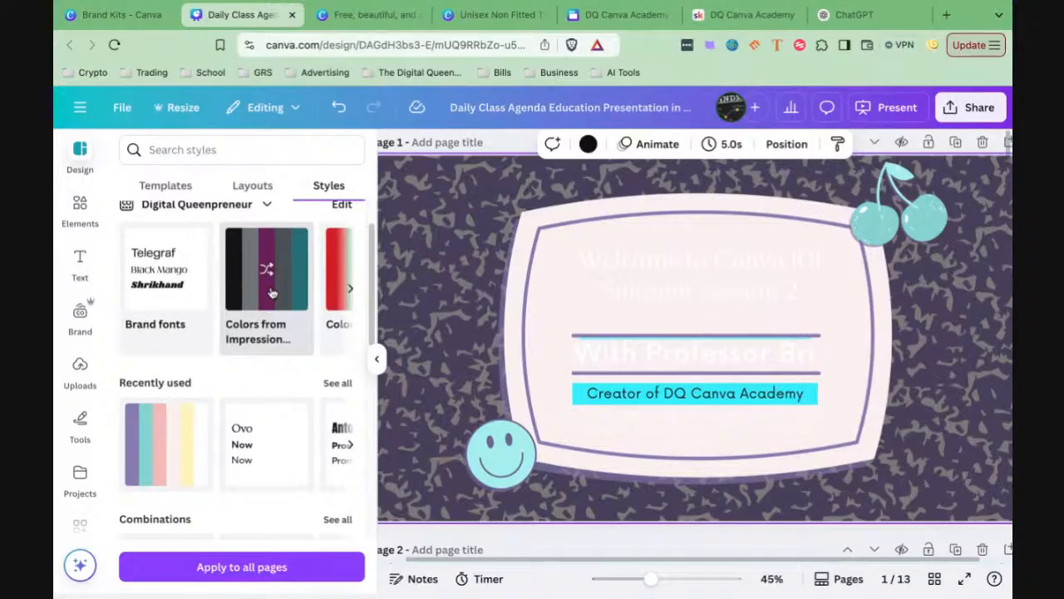
{"action": "left_click", "coordinate": [267, 281]}
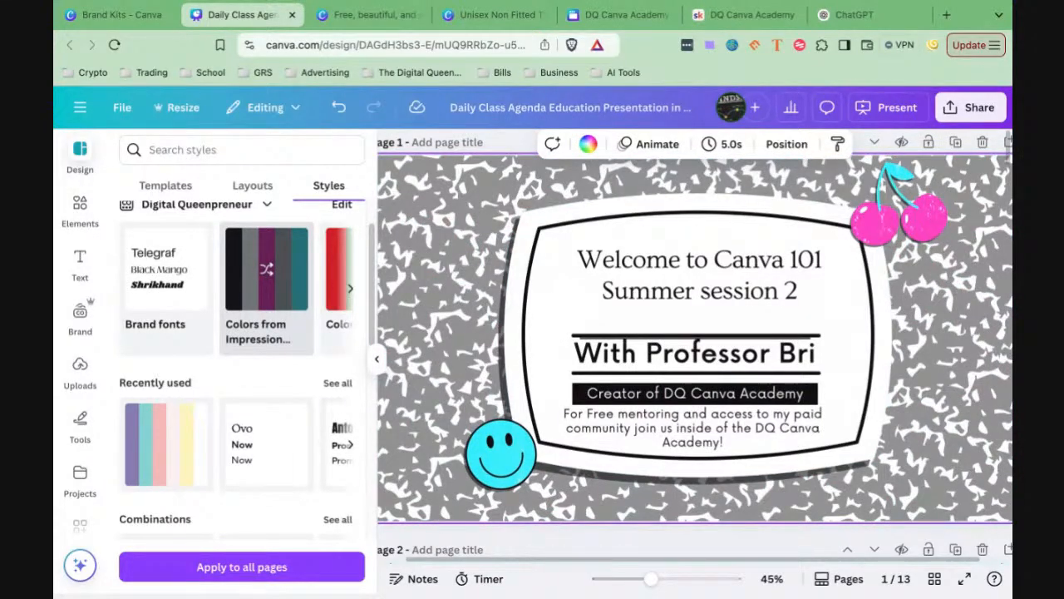
Step: Recolor page 1 with the all-green color palette and shuffle through several arrangements of its shades
{"action": "scroll", "coordinate": [225, 439], "scroll_direction": "down", "scroll_amount": 3}
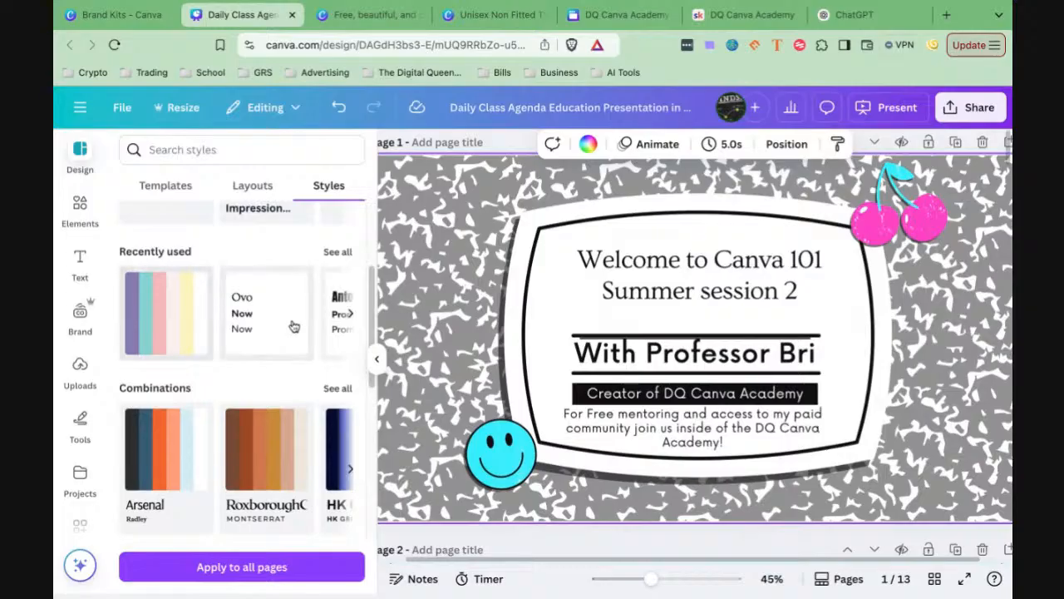
{"action": "scroll", "coordinate": [287, 375], "scroll_direction": "down", "scroll_amount": 1}
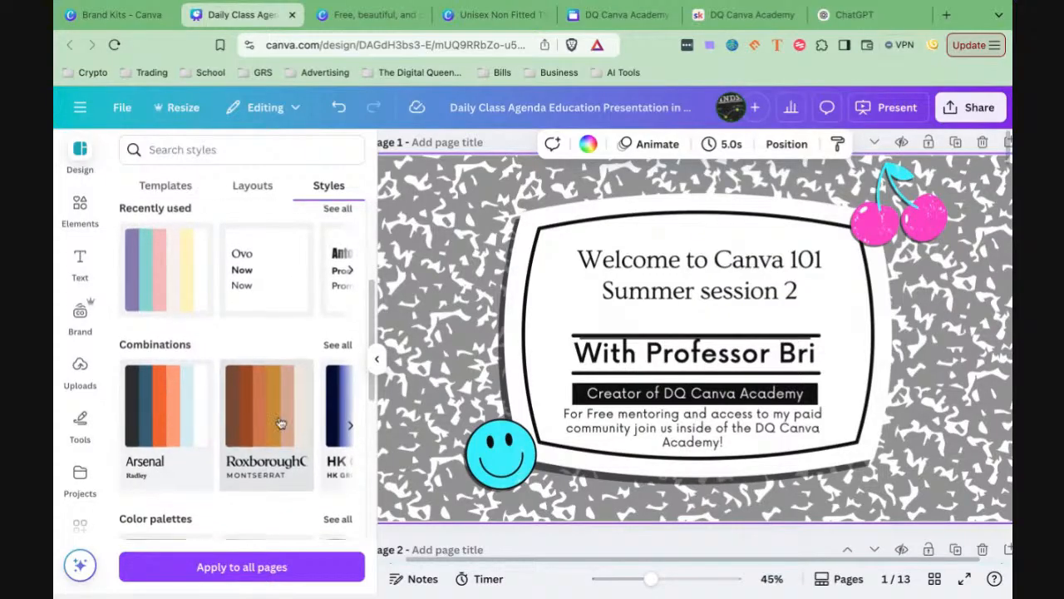
{"action": "scroll", "coordinate": [281, 424], "scroll_direction": "down", "scroll_amount": 2}
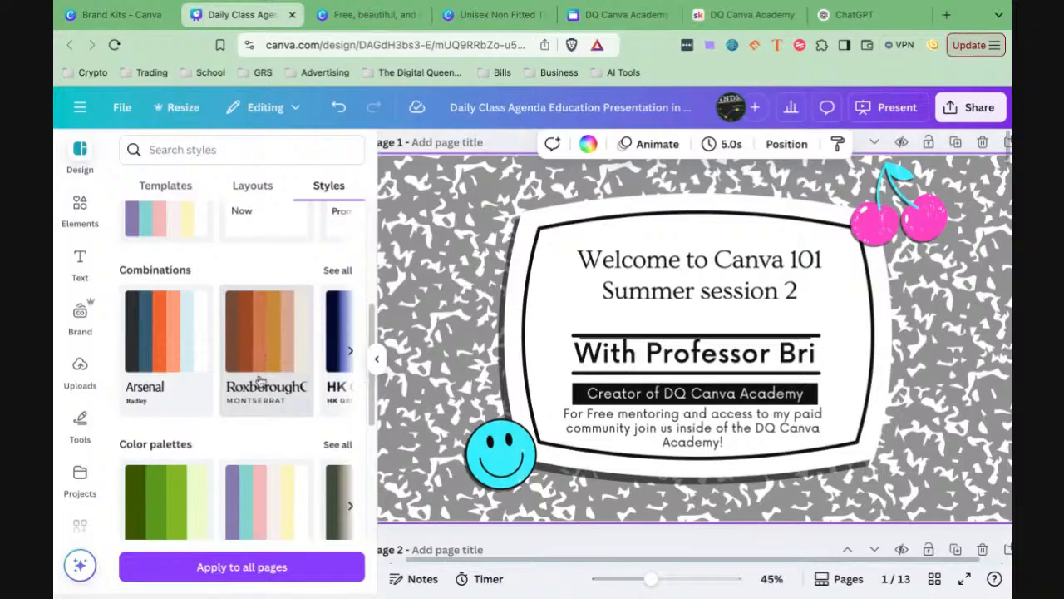
{"action": "scroll", "coordinate": [249, 366], "scroll_direction": "down", "scroll_amount": 3}
{"action": "scroll", "coordinate": [295, 393], "scroll_direction": "down", "scroll_amount": 2}
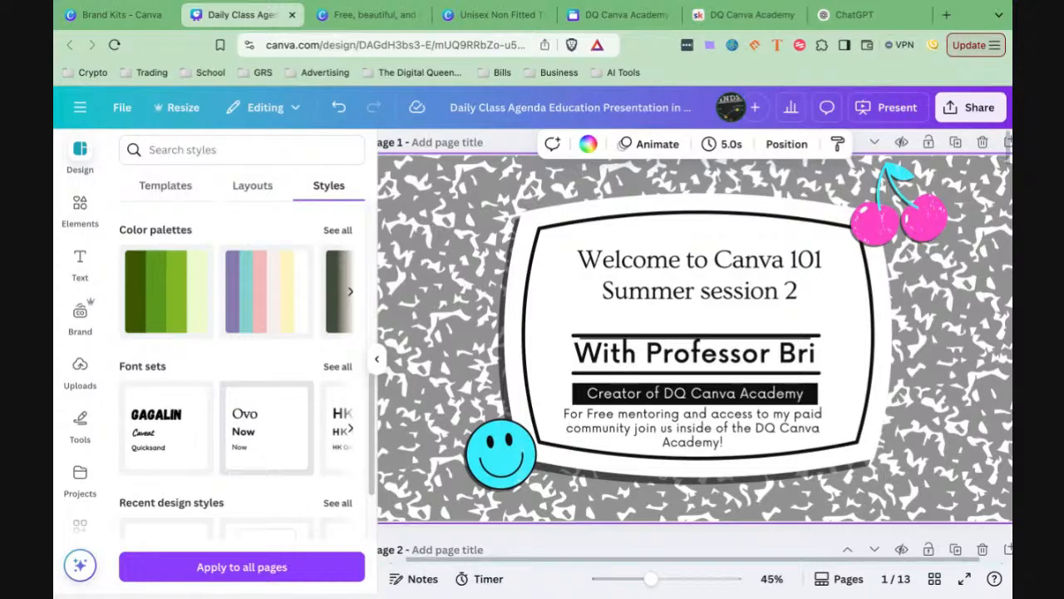
{"action": "left_click", "coordinate": [167, 312]}
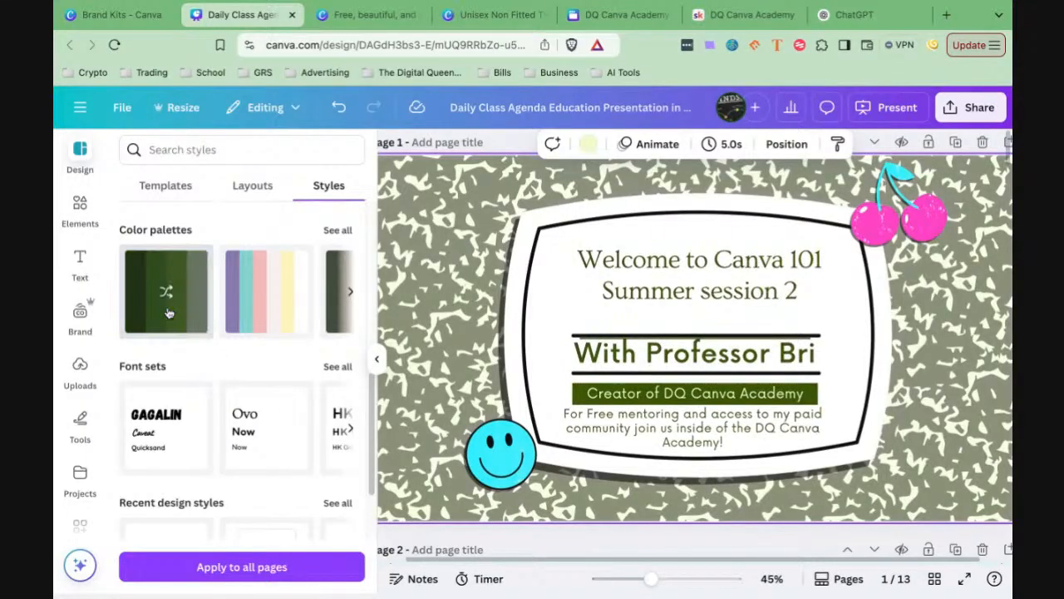
{"action": "left_click", "coordinate": [167, 313]}
{"action": "left_click", "coordinate": [168, 312]}
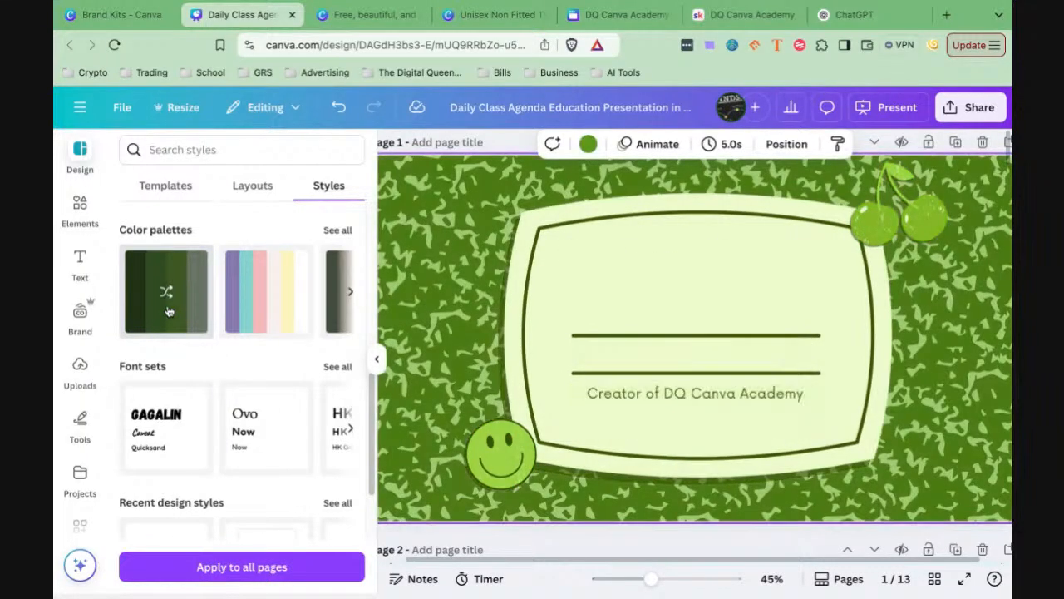
{"action": "left_click", "coordinate": [168, 312]}
{"action": "left_click", "coordinate": [168, 311]}
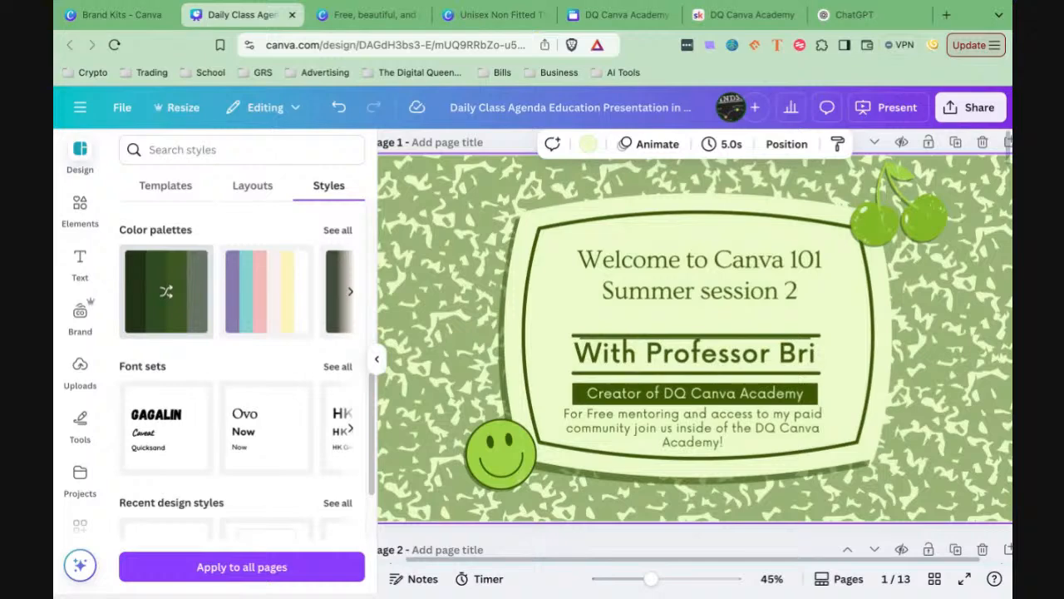
Step: Try the purple, teal, pink and yellow palette and the Ovo font set on page 1, then apply the Arsenal and Radley combination
{"action": "left_click", "coordinate": [268, 305]}
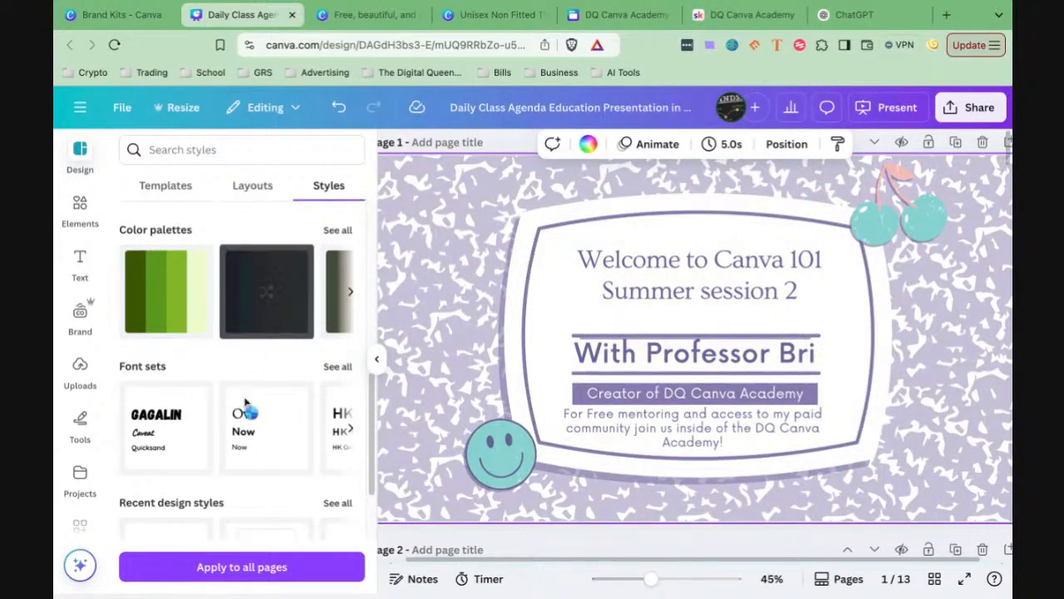
{"action": "left_click", "coordinate": [259, 434]}
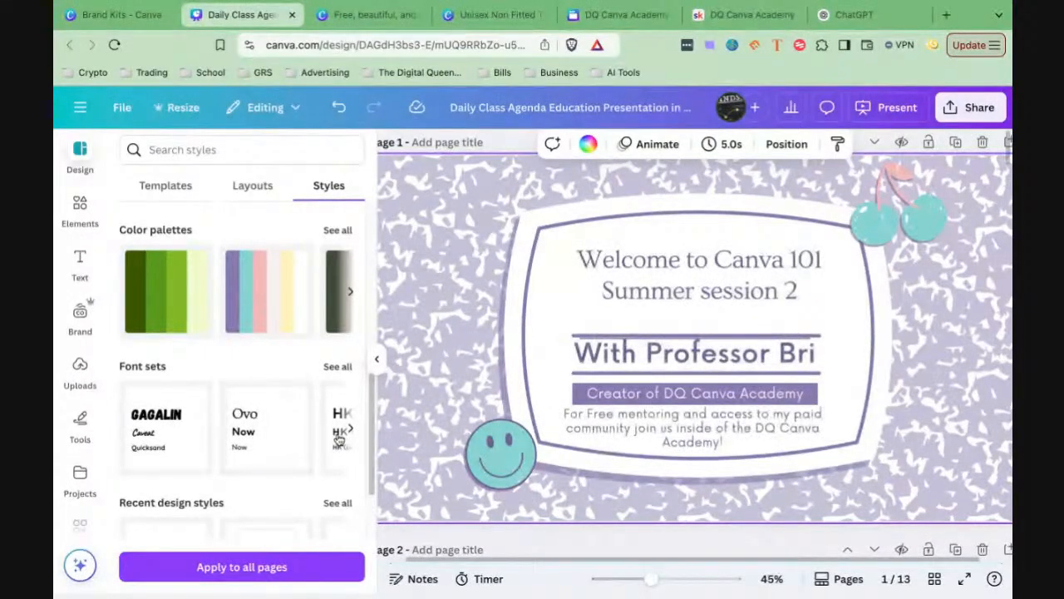
{"action": "scroll", "coordinate": [288, 430], "scroll_direction": "up", "scroll_amount": 5}
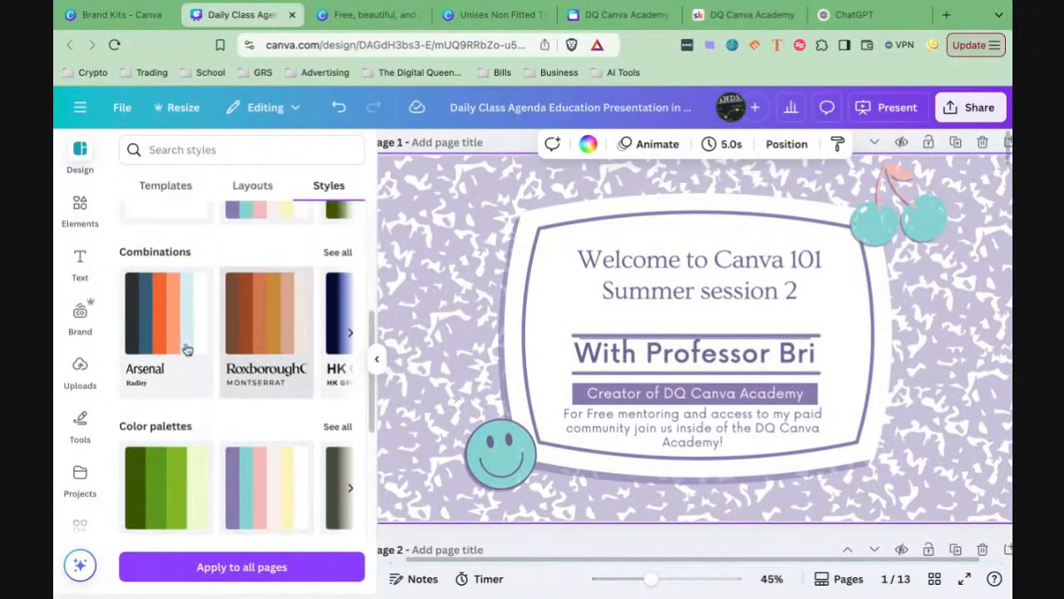
{"action": "left_click", "coordinate": [160, 336]}
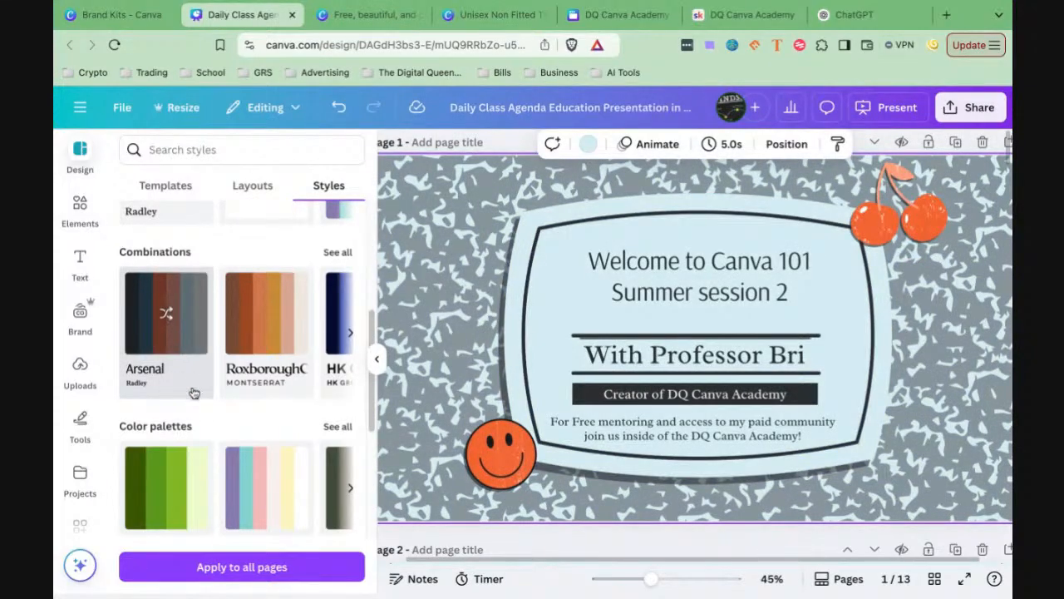
Step: Look through the presentation templates offered in the design options, from class agendas to group projects and pitch decks
{"action": "scroll", "coordinate": [194, 394], "scroll_direction": "down", "scroll_amount": 2}
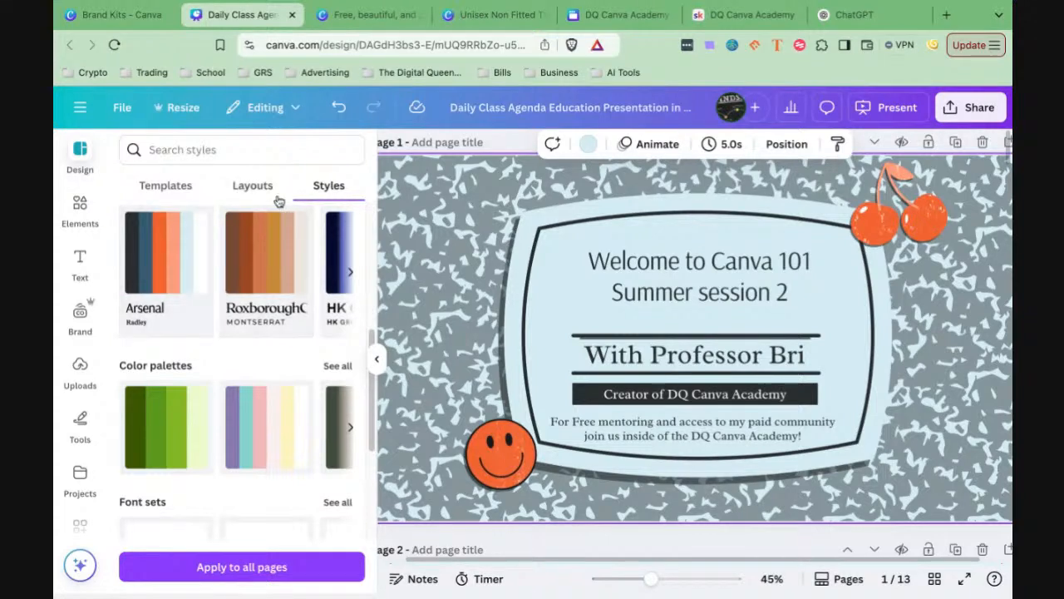
{"action": "left_click", "coordinate": [162, 187]}
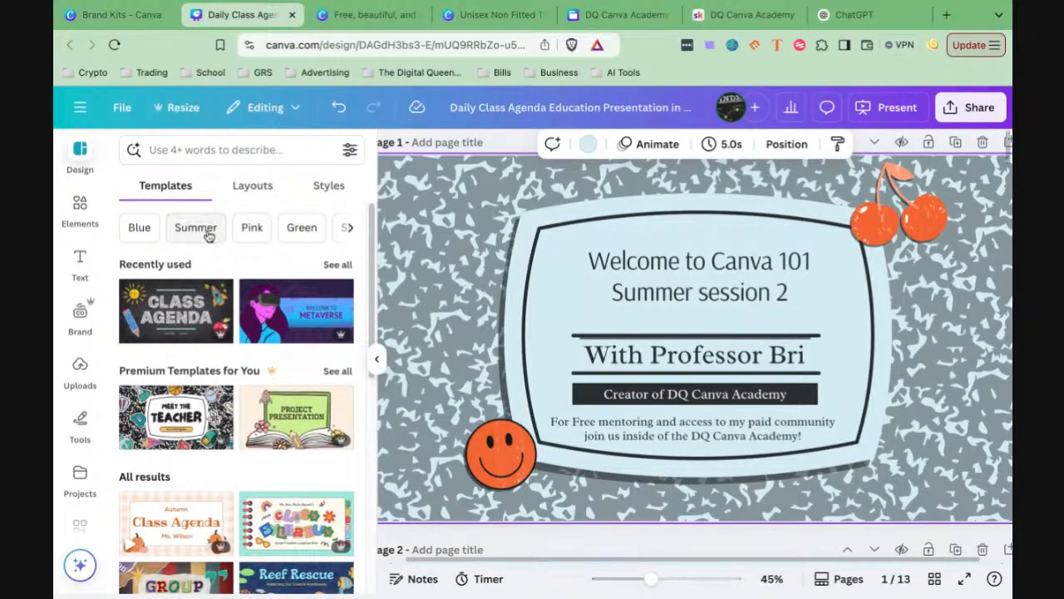
{"action": "scroll", "coordinate": [183, 379], "scroll_direction": "down", "scroll_amount": 2}
{"action": "scroll", "coordinate": [183, 379], "scroll_direction": "down", "scroll_amount": 6}
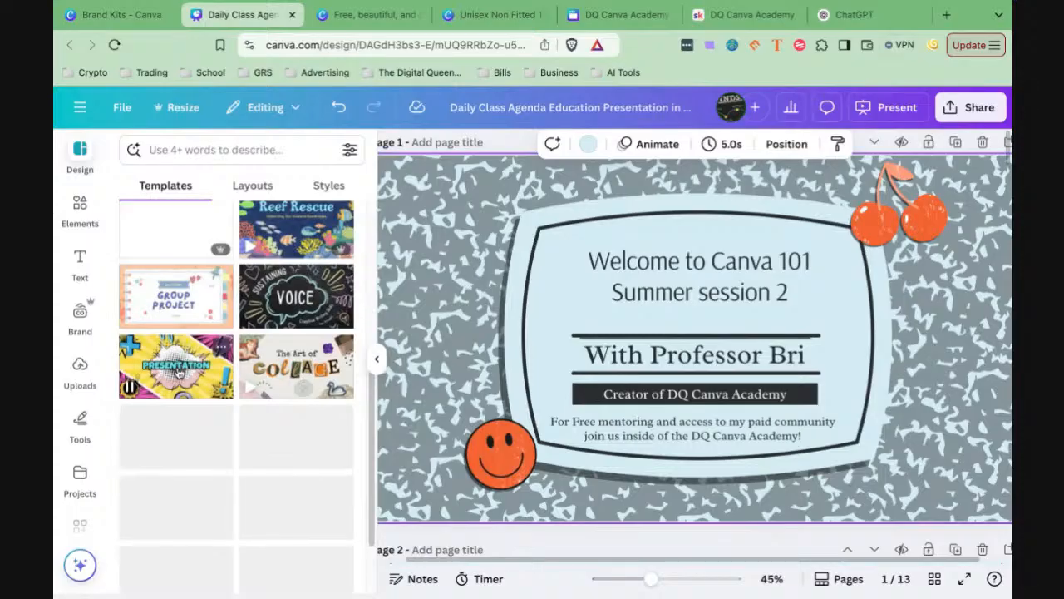
{"action": "scroll", "coordinate": [182, 373], "scroll_direction": "down", "scroll_amount": 4}
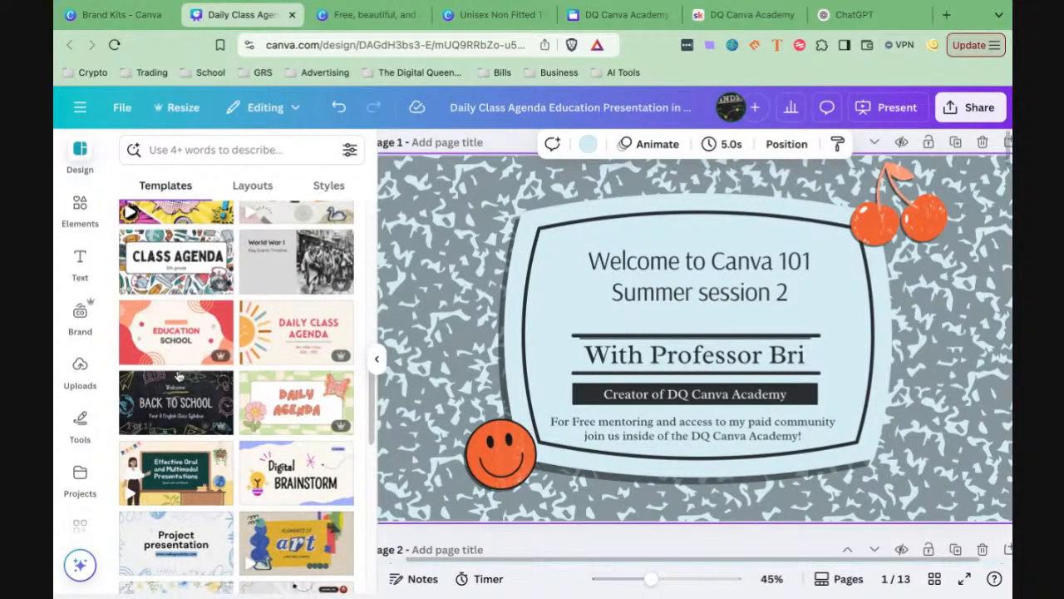
{"action": "scroll", "coordinate": [177, 375], "scroll_direction": "down", "scroll_amount": 1}
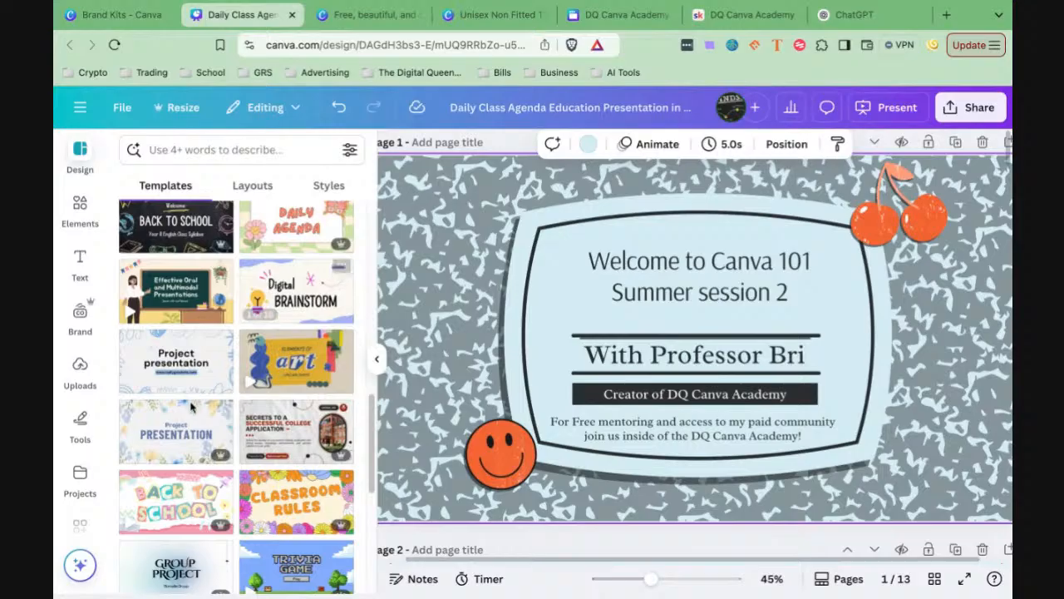
{"action": "scroll", "coordinate": [198, 394], "scroll_direction": "down", "scroll_amount": 2}
{"action": "scroll", "coordinate": [204, 392], "scroll_direction": "down", "scroll_amount": 5}
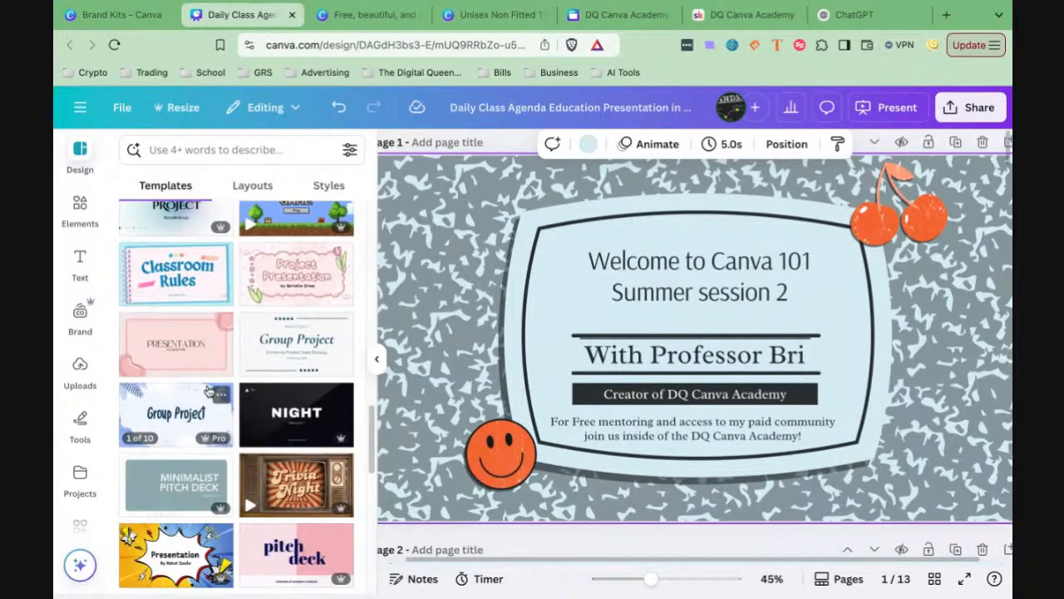
{"action": "scroll", "coordinate": [209, 391], "scroll_direction": "up", "scroll_amount": 1}
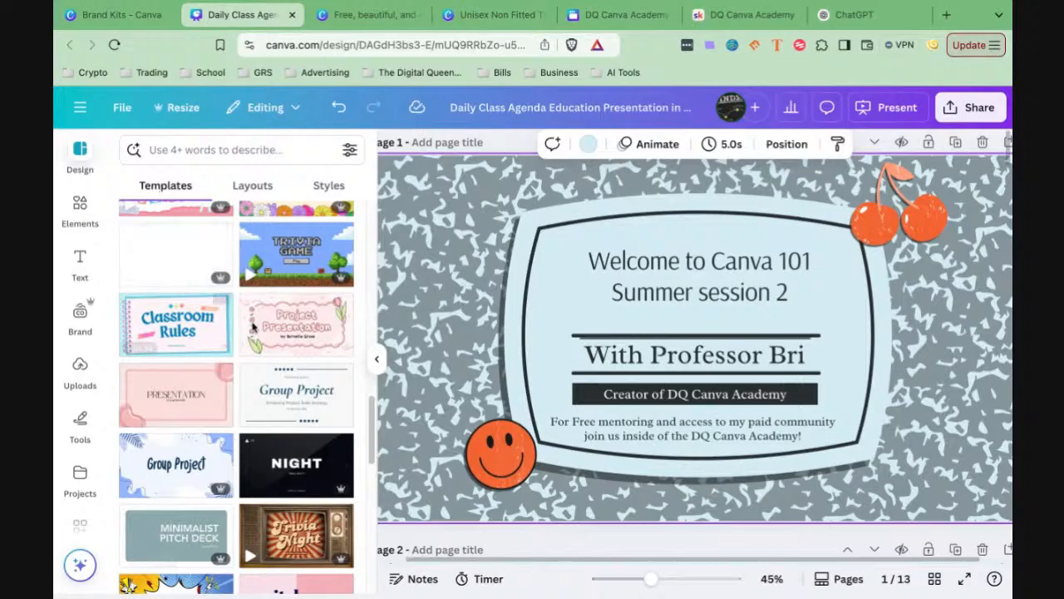
Step: Return to the design styles and recolor page 1 with the purple, teal, pink and yellow color palette
{"action": "left_click", "coordinate": [324, 186]}
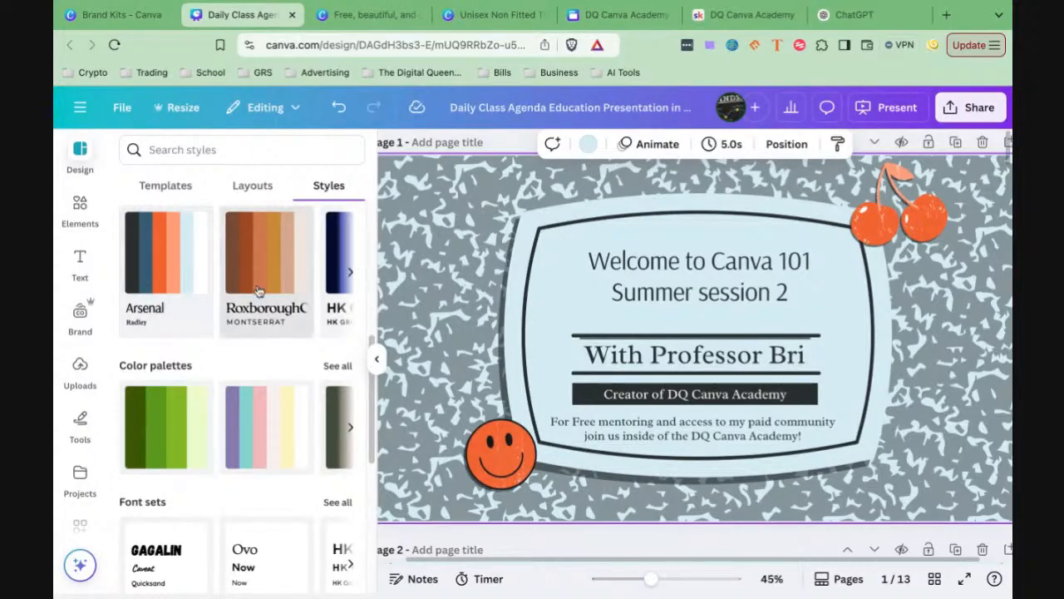
{"action": "scroll", "coordinate": [206, 439], "scroll_direction": "down", "scroll_amount": 2}
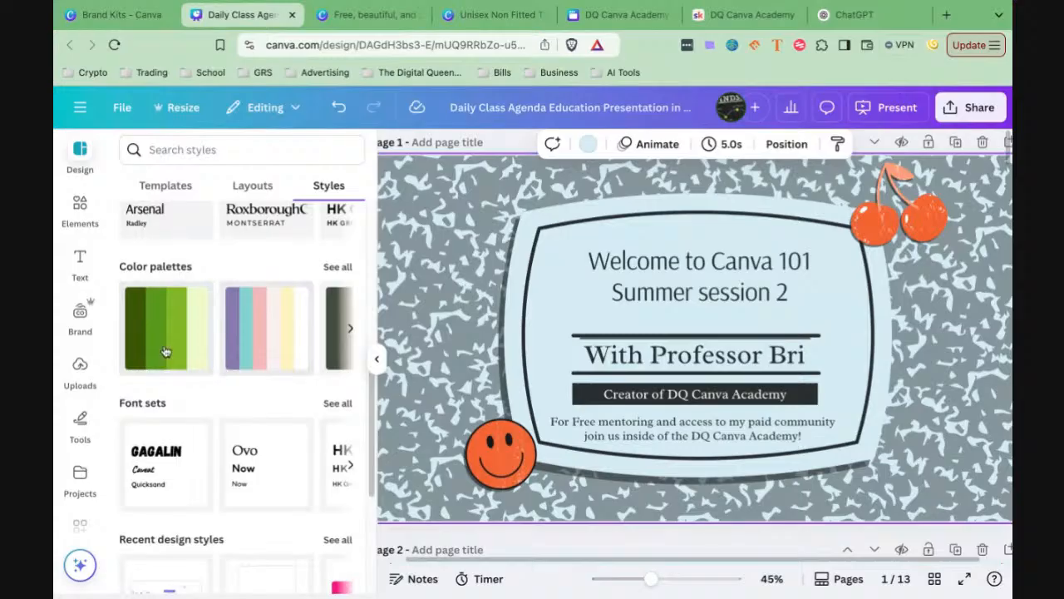
{"action": "left_click", "coordinate": [281, 346]}
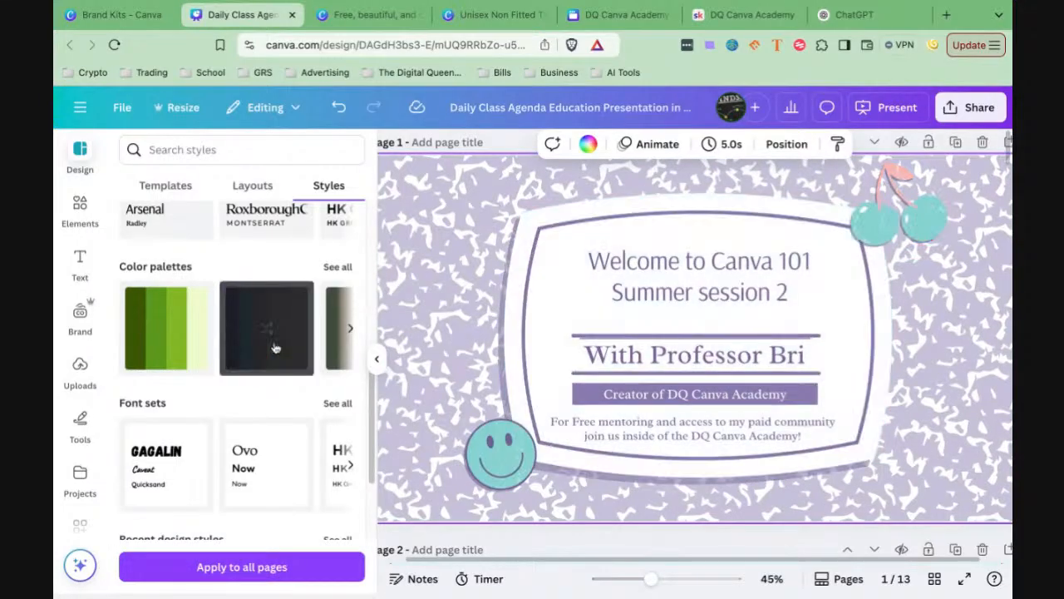
Step: Show the elements library with its recently used items, shapes, graphics, and polls and quizzes
{"action": "left_click", "coordinate": [79, 208]}
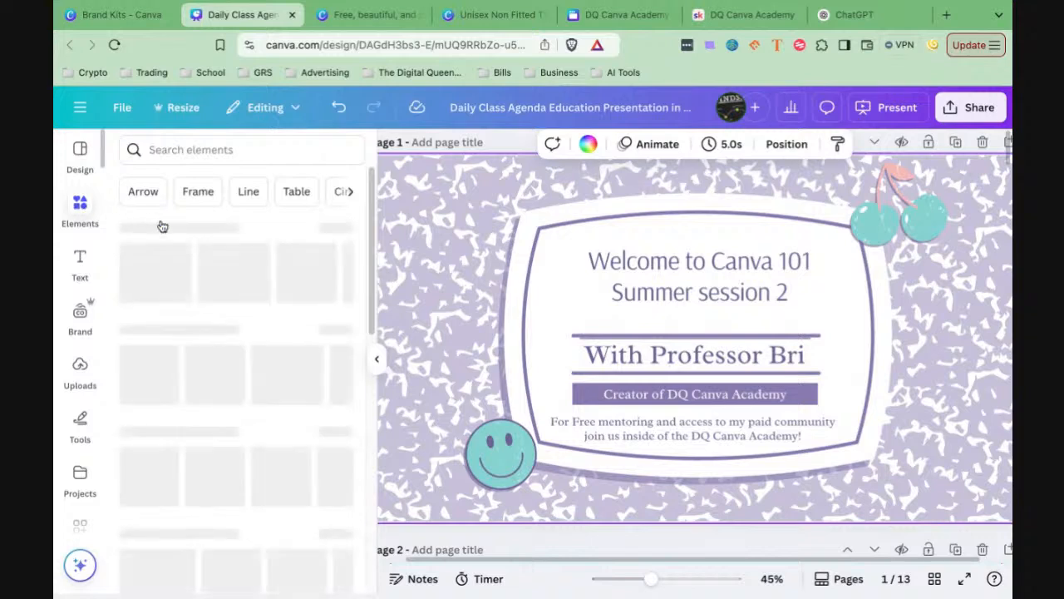
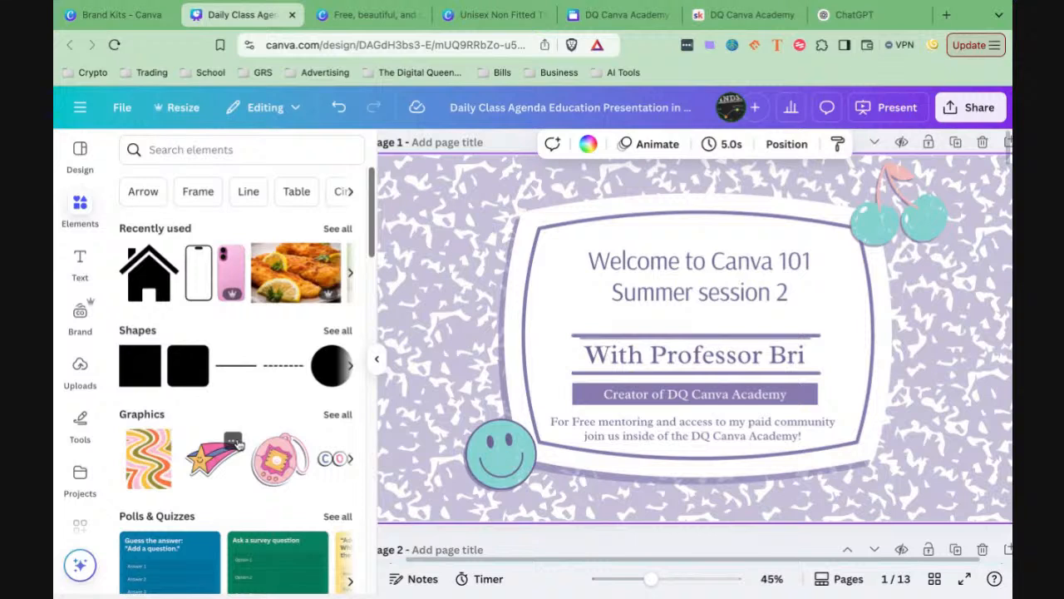
Step: Look through the text options: brand heading, subheading and body styles, dynamic page numbers, type apps and recently used combinations
{"action": "left_click", "coordinate": [81, 274]}
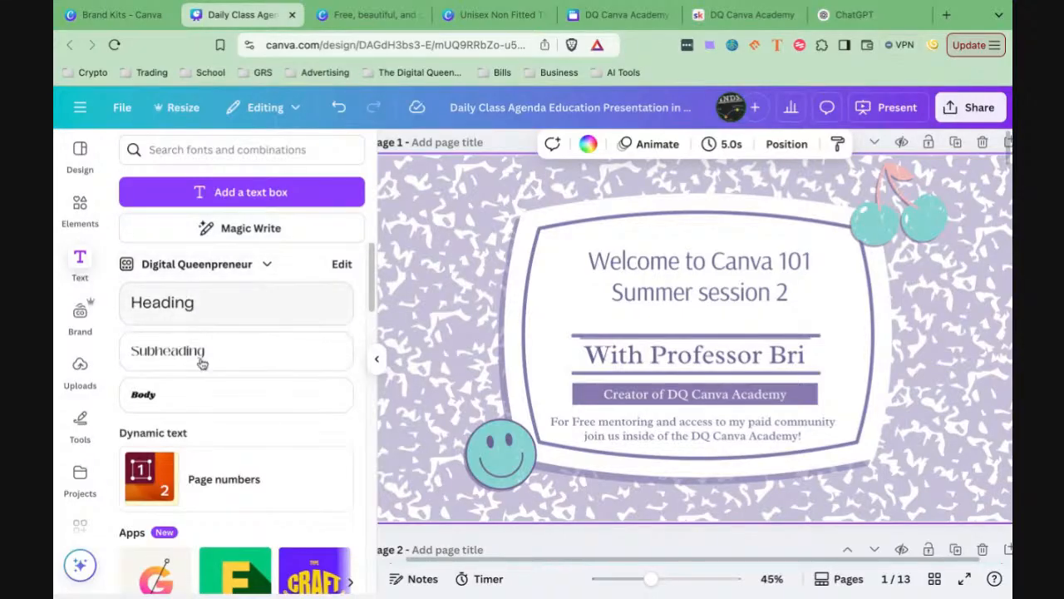
{"action": "scroll", "coordinate": [202, 335], "scroll_direction": "down", "scroll_amount": 3}
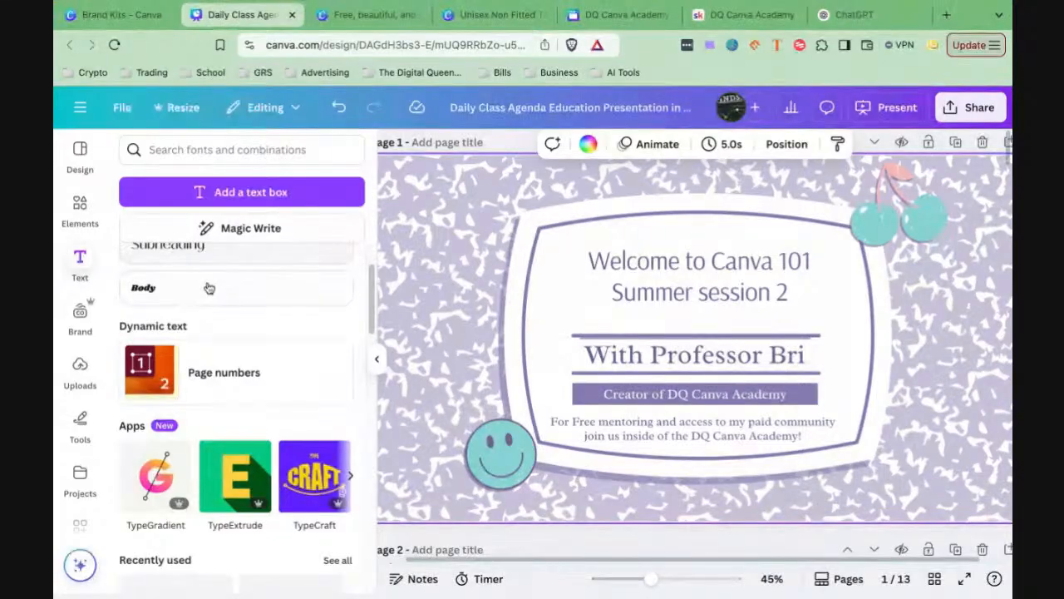
{"action": "scroll", "coordinate": [229, 332], "scroll_direction": "down", "scroll_amount": 1}
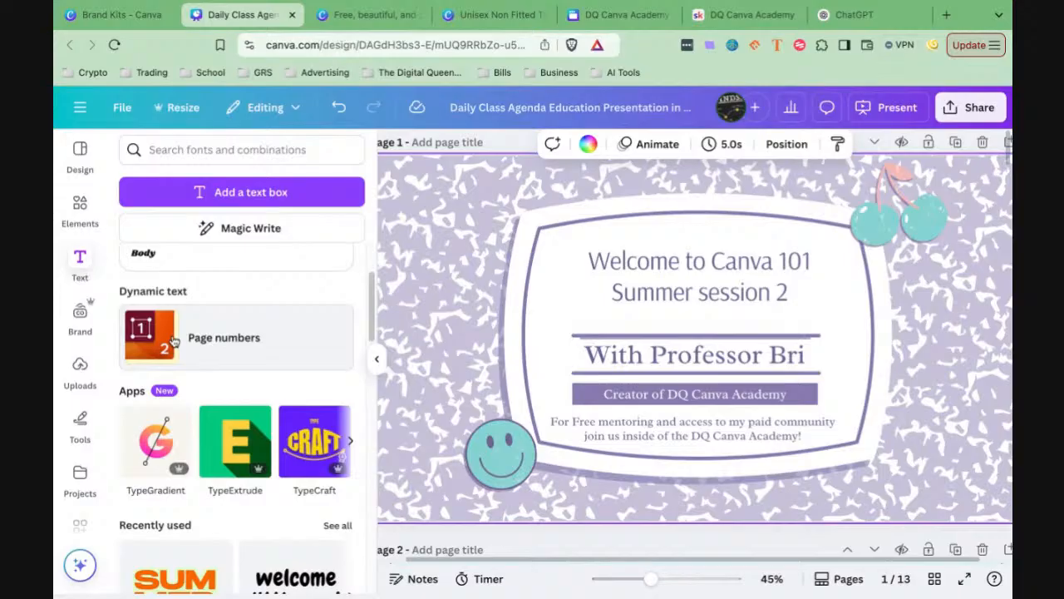
{"action": "scroll", "coordinate": [232, 343], "scroll_direction": "down", "scroll_amount": 2}
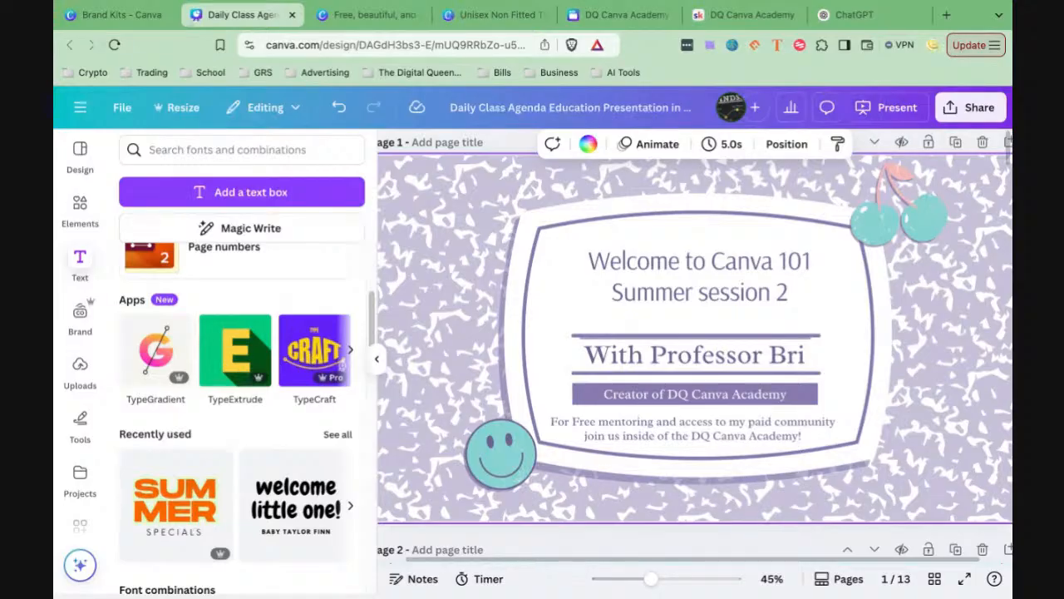
{"action": "scroll", "coordinate": [274, 363], "scroll_direction": "down", "scroll_amount": 2}
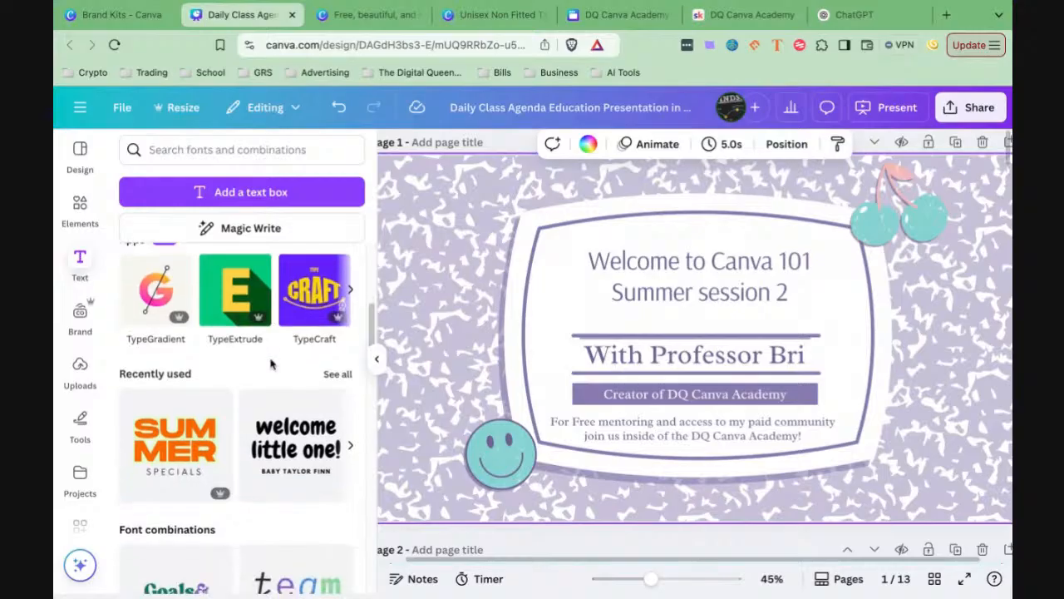
{"action": "scroll", "coordinate": [270, 358], "scroll_direction": "down", "scroll_amount": 3}
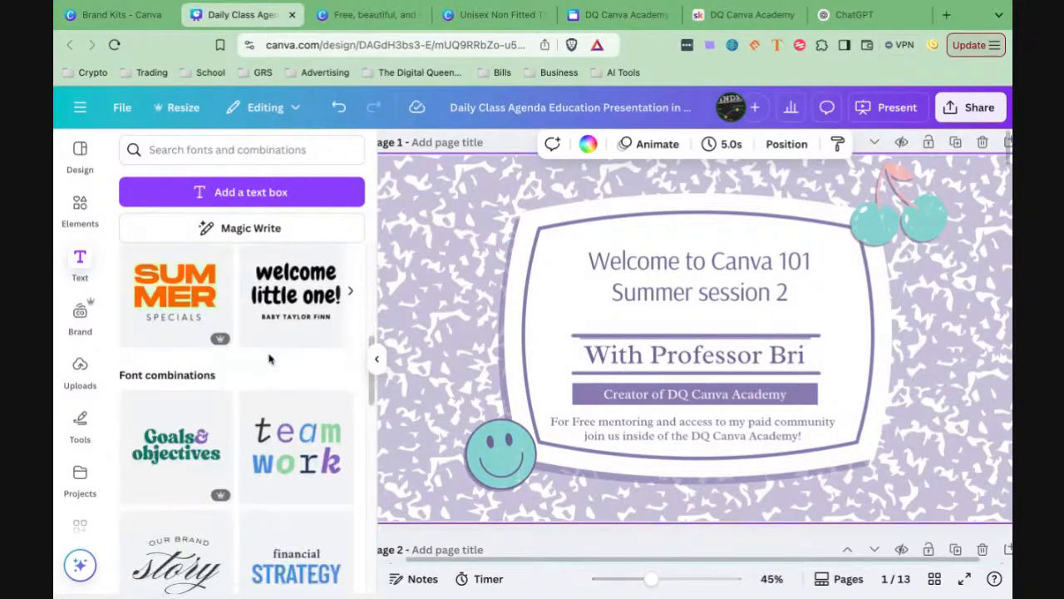
Step: Browse the ready-made font combinations, from Goals & objectives down to Spring vibes and Invite only
{"action": "scroll", "coordinate": [271, 347], "scroll_direction": "down", "scroll_amount": 2}
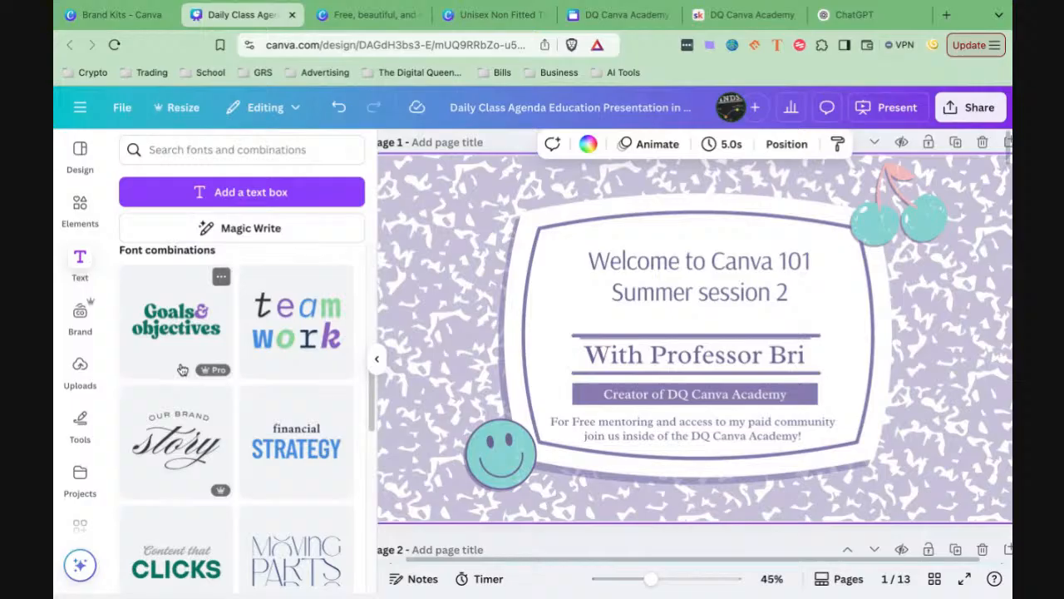
{"action": "scroll", "coordinate": [177, 362], "scroll_direction": "down", "scroll_amount": 1}
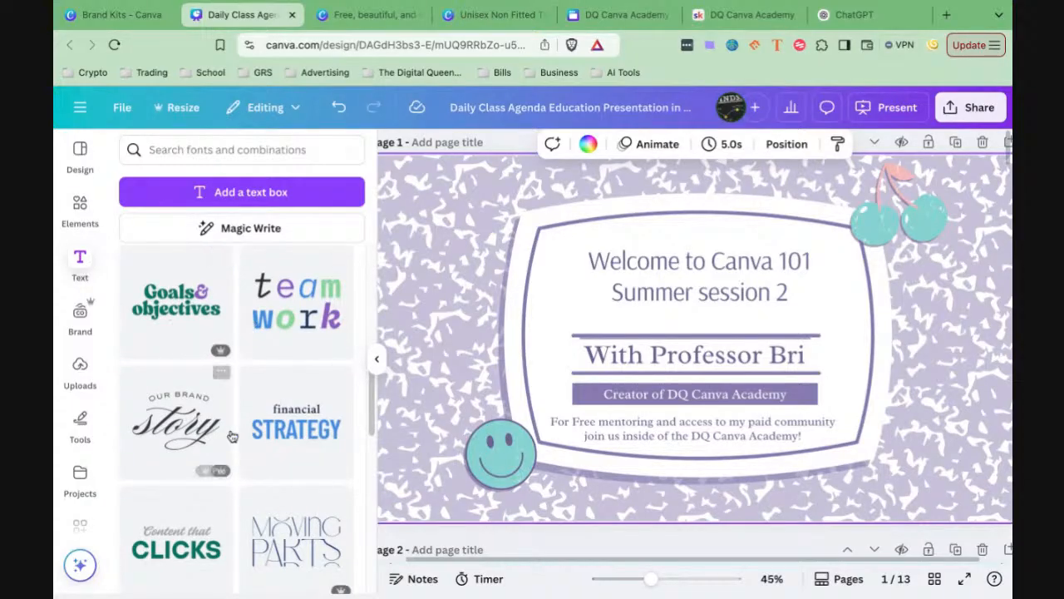
{"action": "scroll", "coordinate": [236, 409], "scroll_direction": "down", "scroll_amount": 3}
{"action": "scroll", "coordinate": [235, 408], "scroll_direction": "down", "scroll_amount": 4}
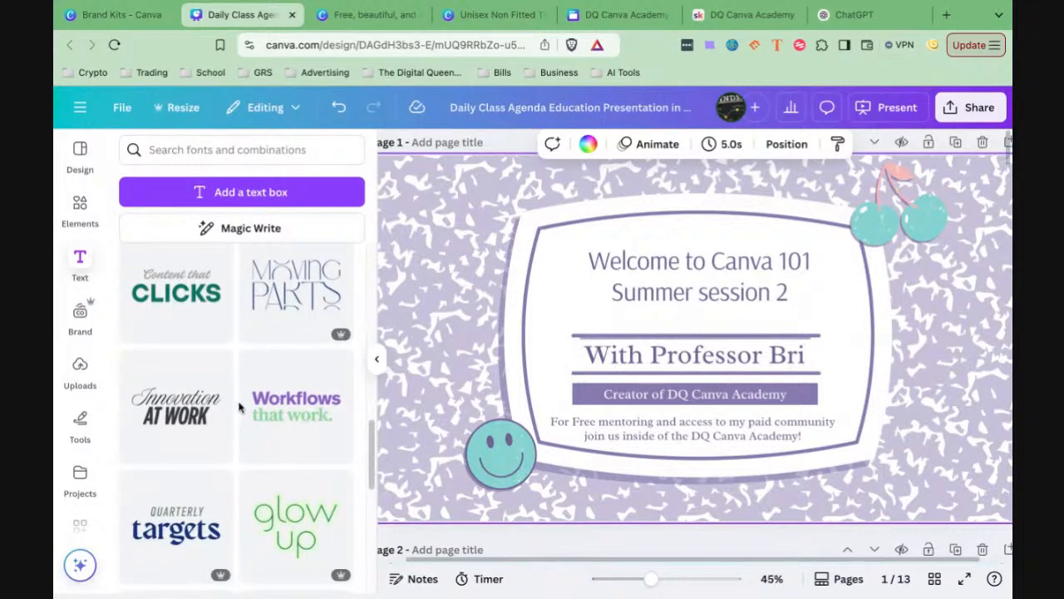
{"action": "scroll", "coordinate": [235, 408], "scroll_direction": "down", "scroll_amount": 5}
{"action": "scroll", "coordinate": [236, 408], "scroll_direction": "down", "scroll_amount": 3}
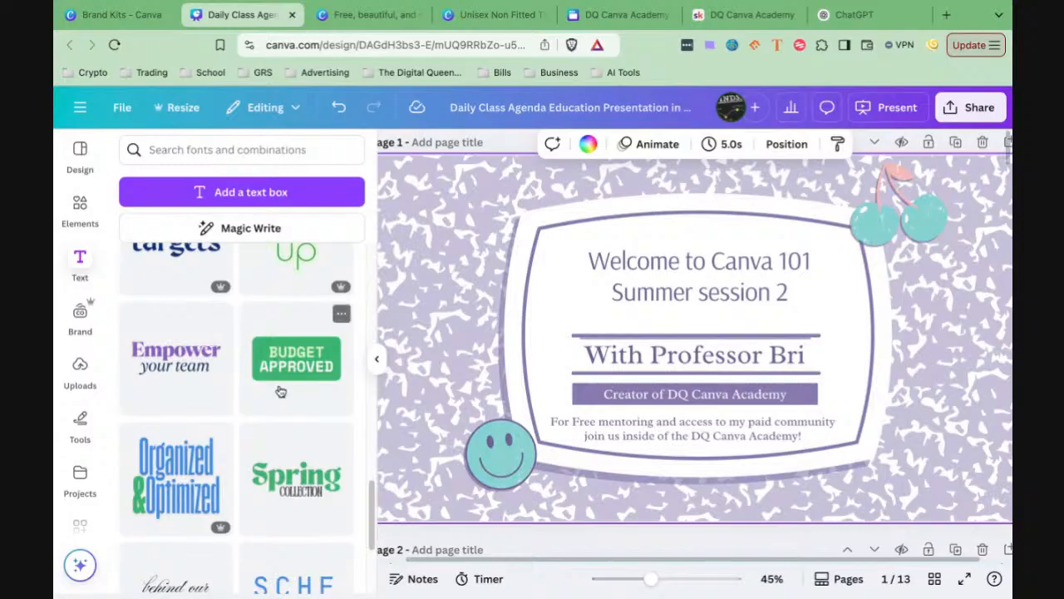
{"action": "scroll", "coordinate": [202, 419], "scroll_direction": "down", "scroll_amount": 4}
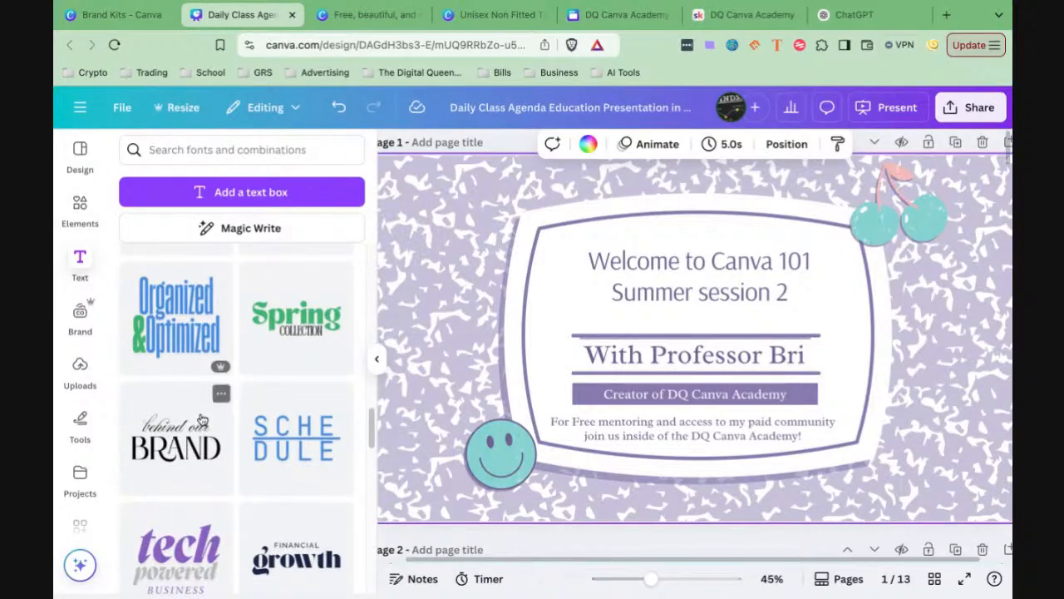
{"action": "scroll", "coordinate": [201, 419], "scroll_direction": "down", "scroll_amount": 1}
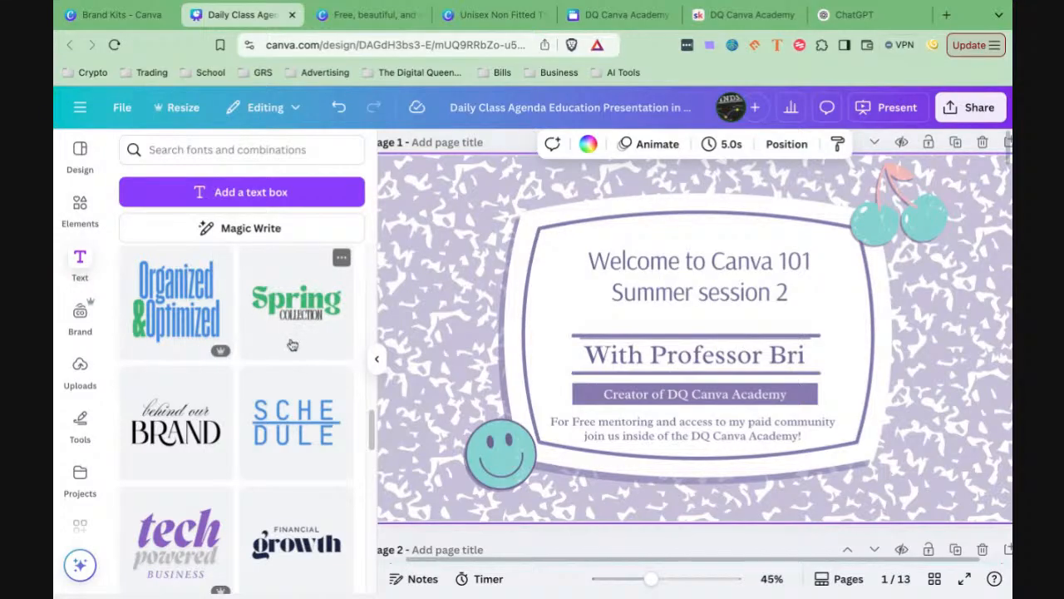
{"action": "scroll", "coordinate": [308, 390], "scroll_direction": "down", "scroll_amount": 3}
{"action": "scroll", "coordinate": [319, 422], "scroll_direction": "down", "scroll_amount": 5}
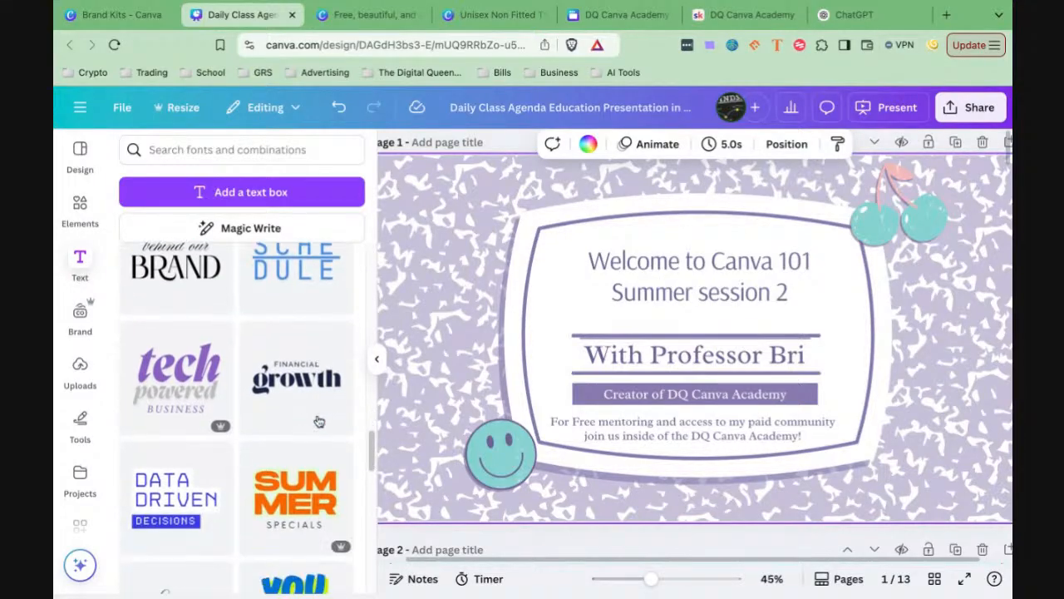
{"action": "scroll", "coordinate": [320, 424], "scroll_direction": "down", "scroll_amount": 2}
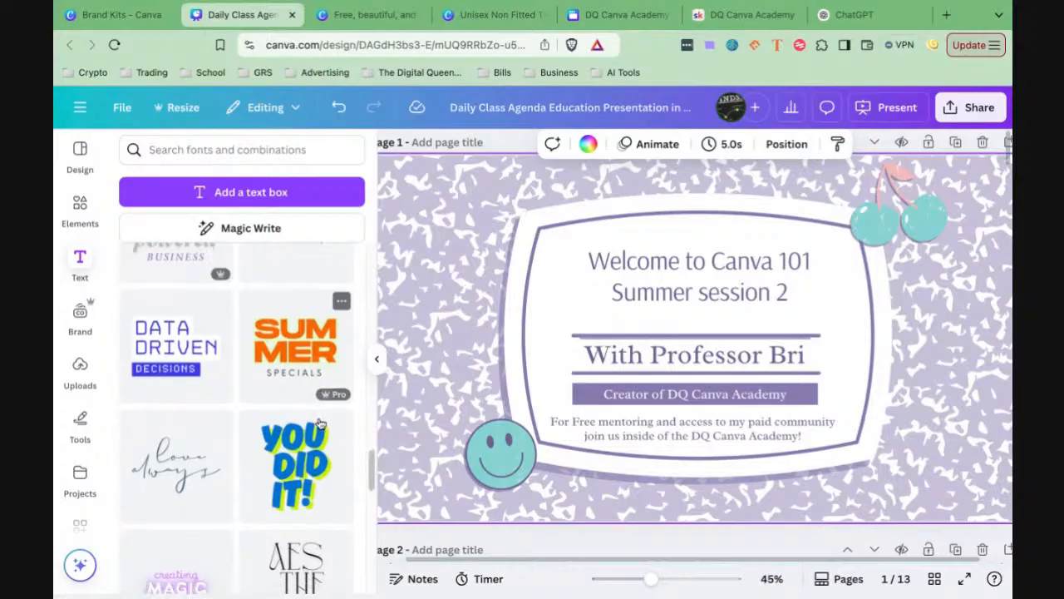
{"action": "scroll", "coordinate": [320, 424], "scroll_direction": "down", "scroll_amount": 5}
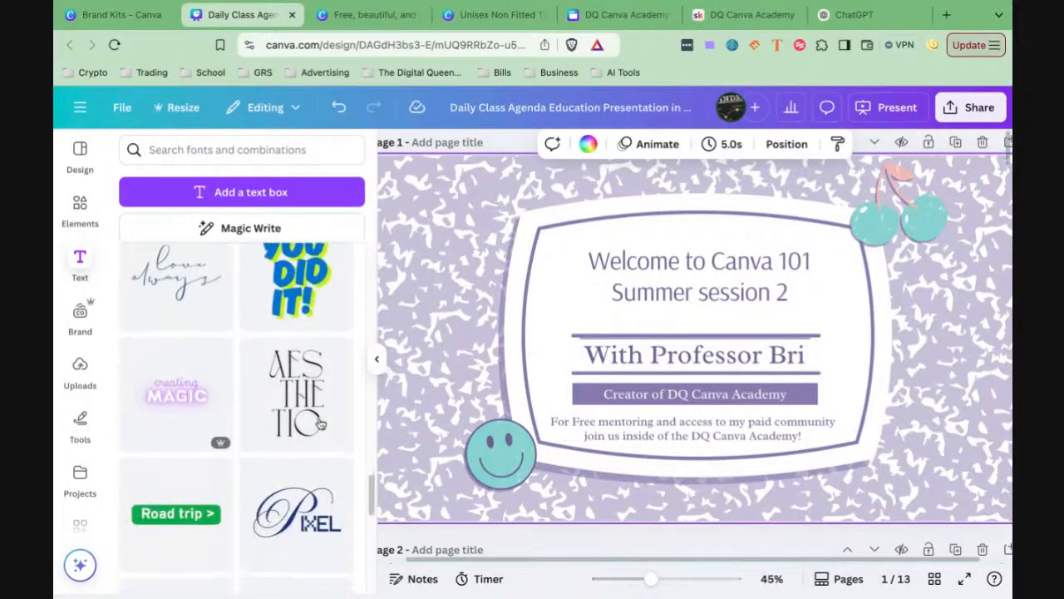
{"action": "scroll", "coordinate": [237, 416], "scroll_direction": "down", "scroll_amount": 4}
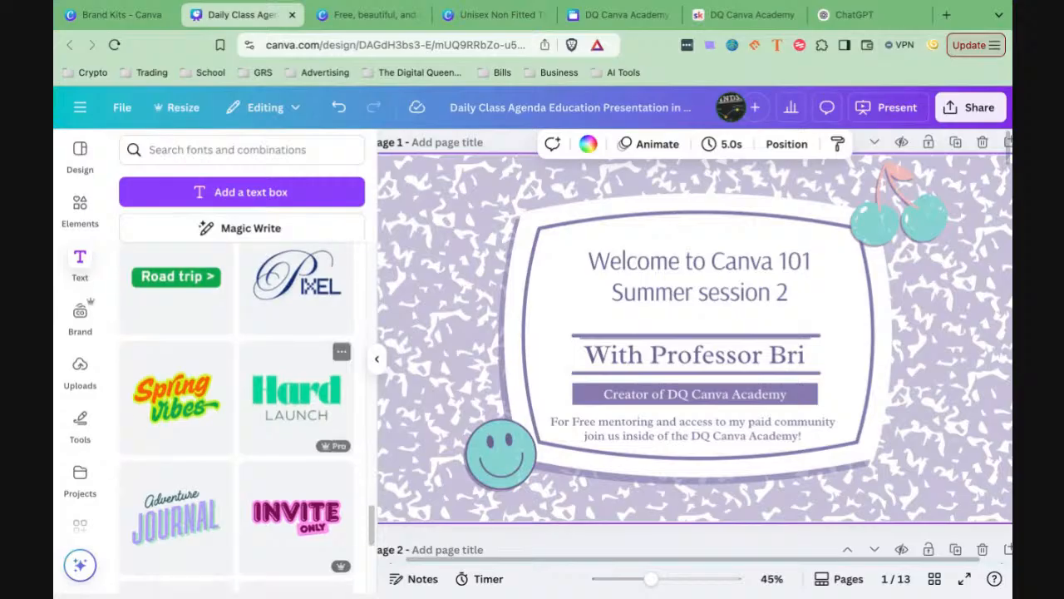
{"action": "scroll", "coordinate": [296, 415], "scroll_direction": "down", "scroll_amount": 2}
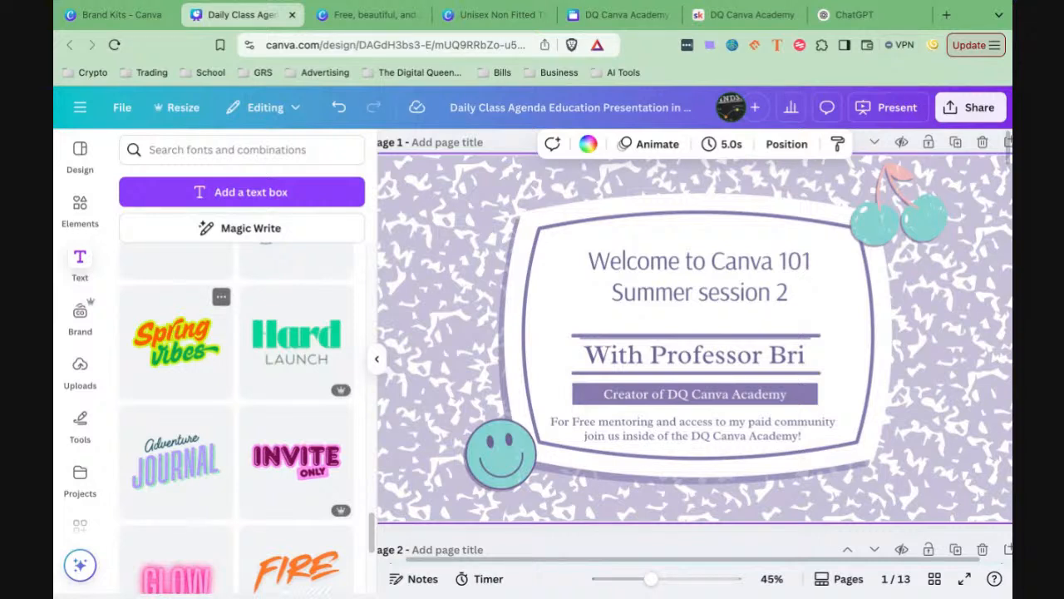
Step: Add the Spring vibes font combination to page 1 and ungroup it into separate words
{"action": "left_click", "coordinate": [169, 346]}
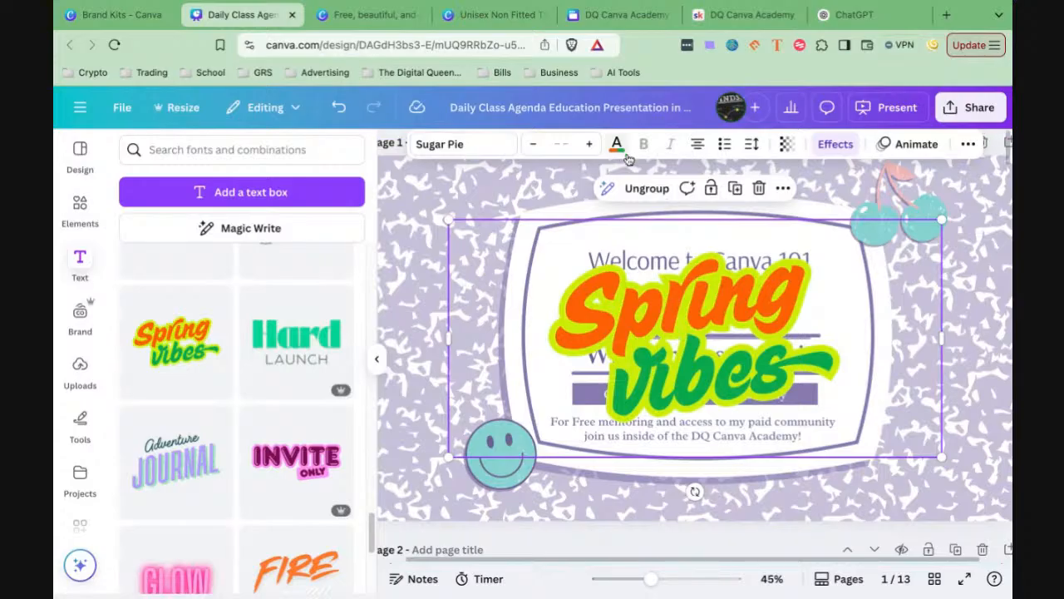
{"action": "left_click", "coordinate": [611, 314]}
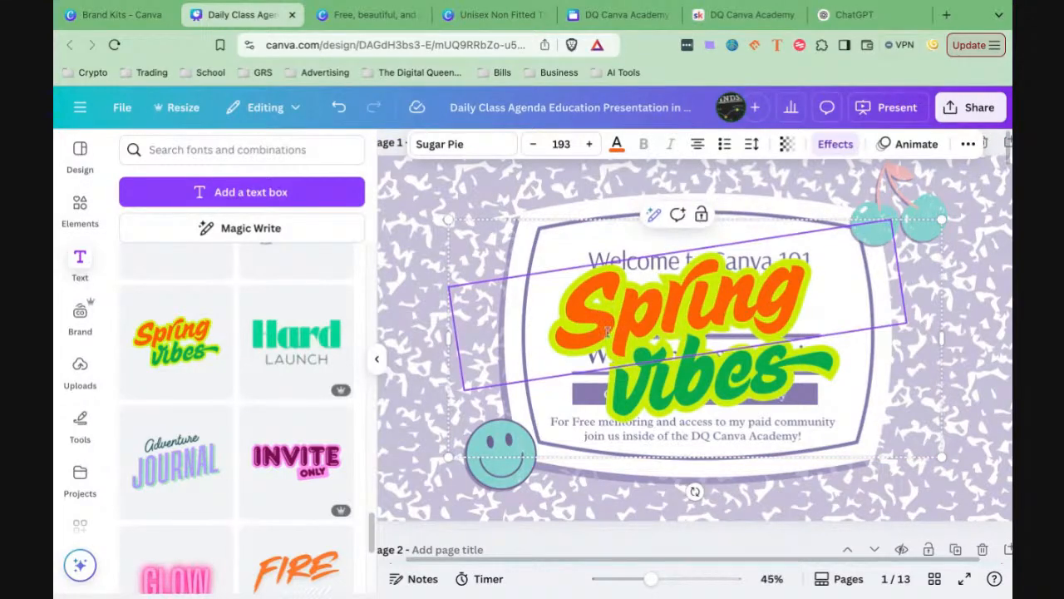
{"action": "left_click", "coordinate": [675, 398]}
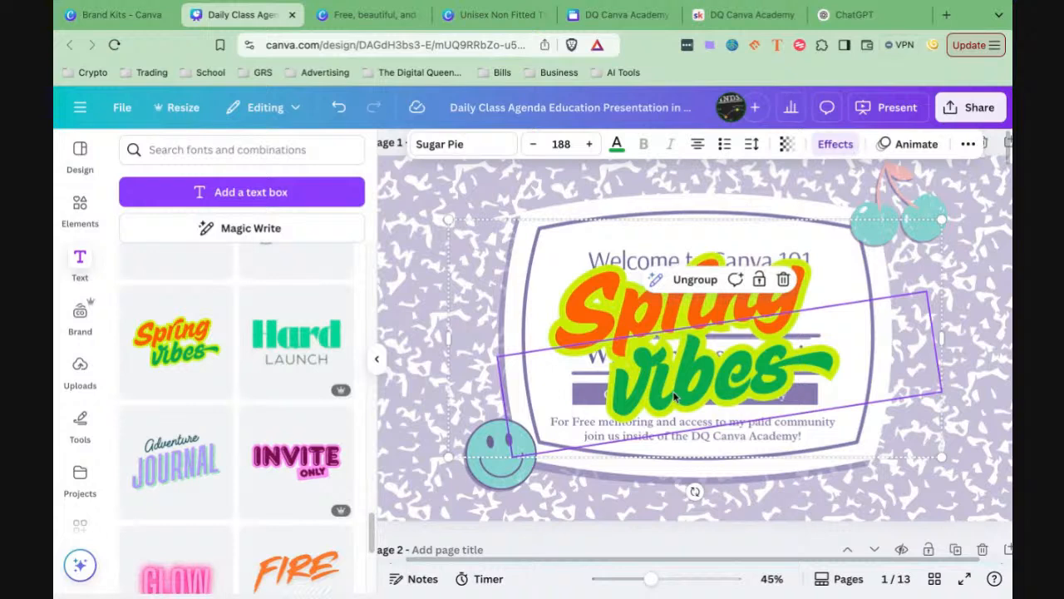
{"action": "left_click", "coordinate": [695, 290], "text": "shift"}
Step: Examine the text effects applied to the word Spring, including the outline's thickness and color settings and the other styles
{"action": "left_click", "coordinate": [656, 297]}
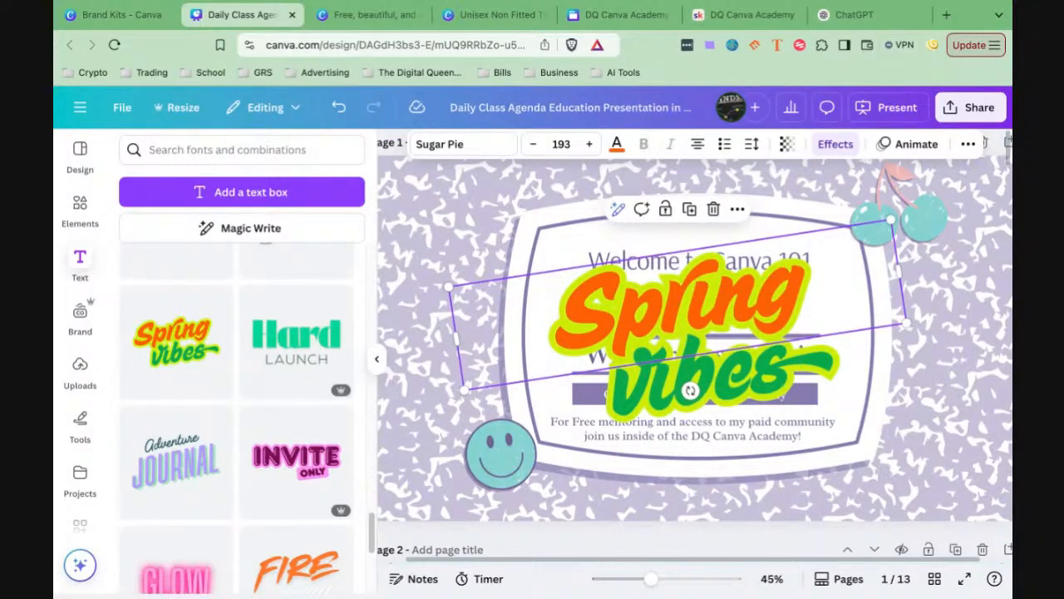
{"action": "left_click", "coordinate": [835, 144]}
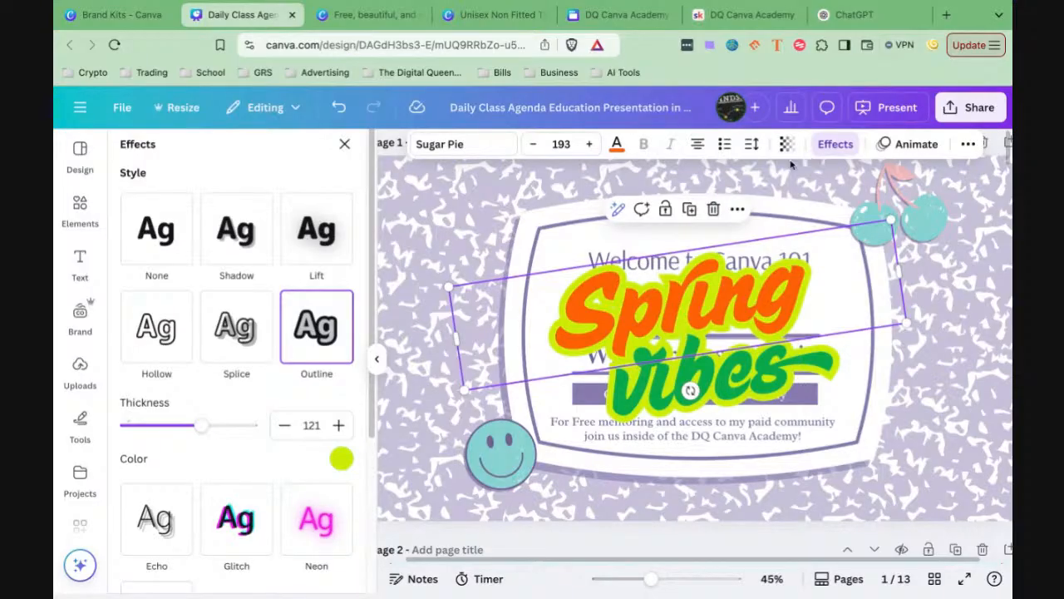
{"action": "scroll", "coordinate": [339, 345], "scroll_direction": "down", "scroll_amount": 1}
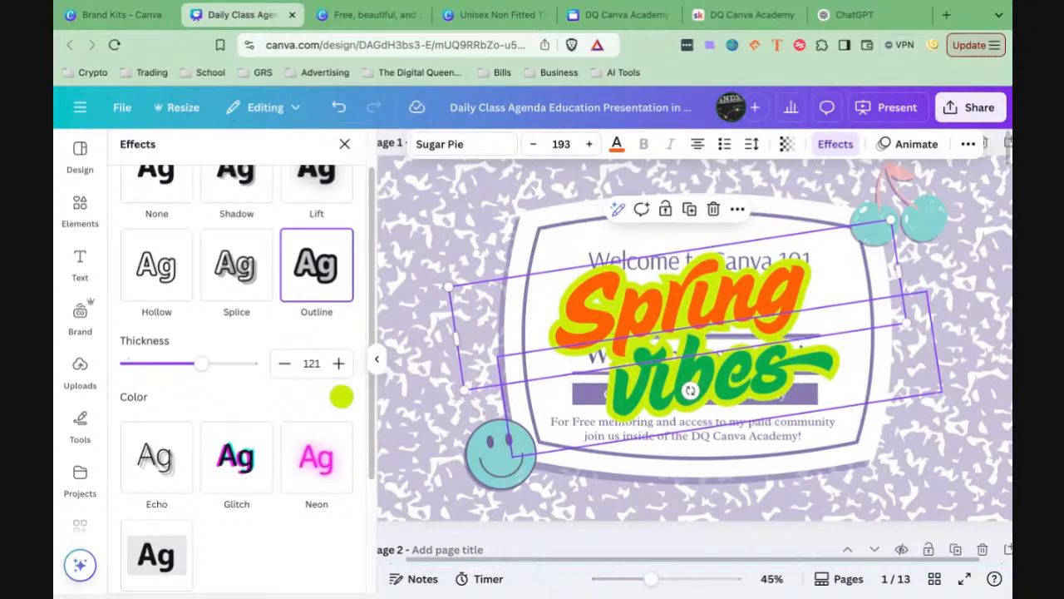
Step: Delete both the Spring and vibes text pieces from page 1
{"action": "left_click", "coordinate": [638, 312]}
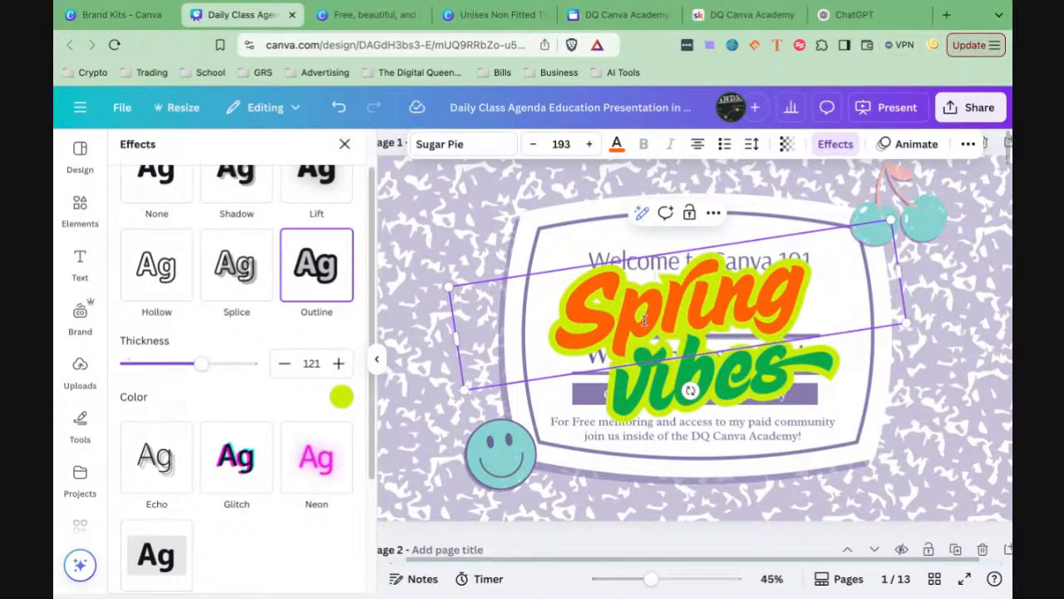
{"action": "left_click", "coordinate": [651, 377]}
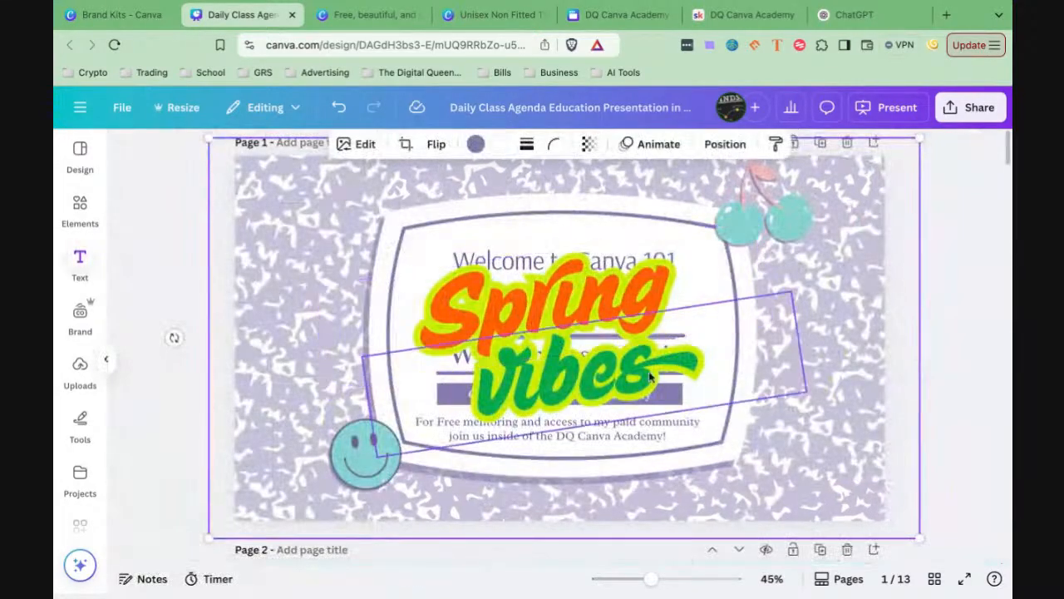
{"action": "left_click", "coordinate": [649, 314]}
{"action": "key", "text": "Delete"}
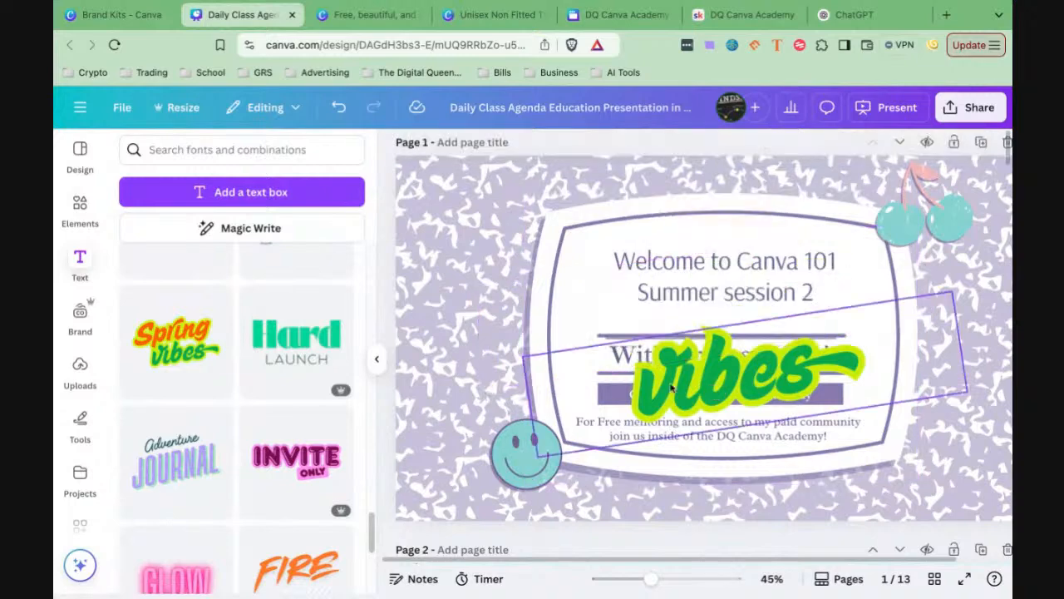
{"action": "left_click", "coordinate": [671, 387]}
{"action": "key", "text": "Delete"}
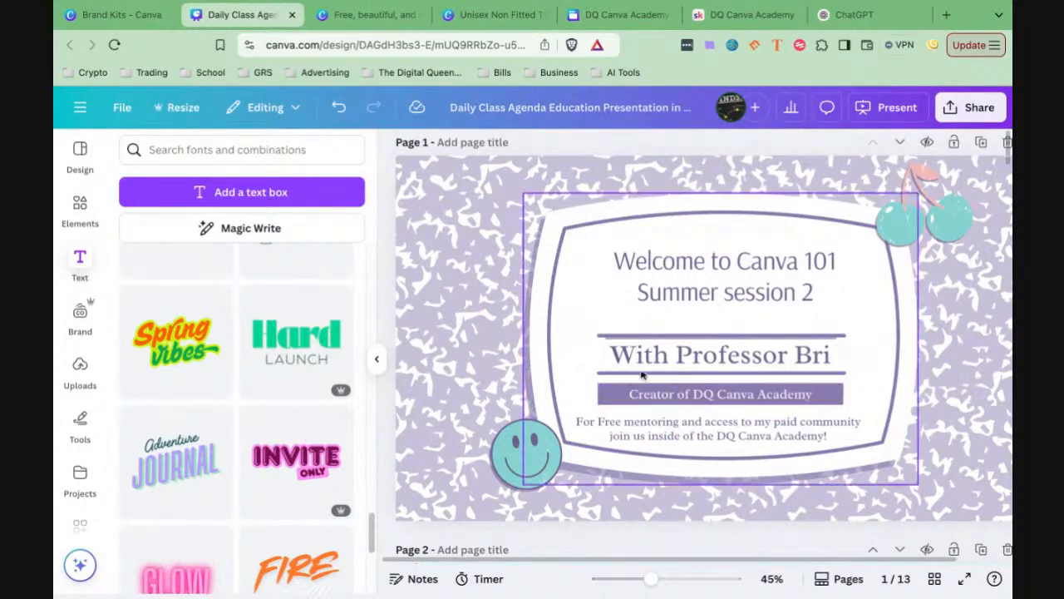
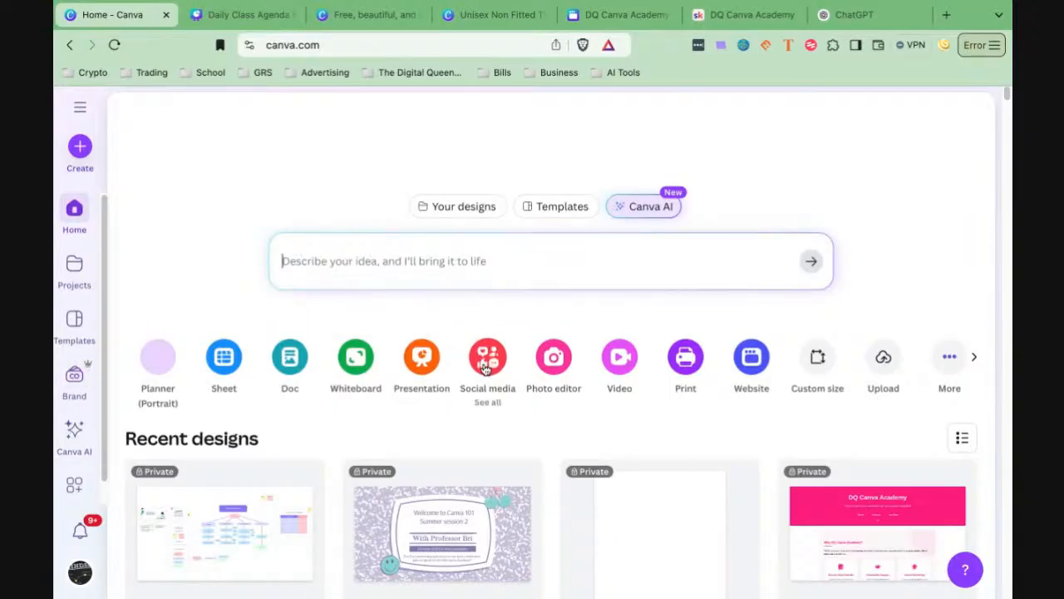
Step: Open the Dark Black Beige Grunge Motivational Quote template from the Instagram Posts collection for customizing
{"action": "left_click", "coordinate": [369, 15]}
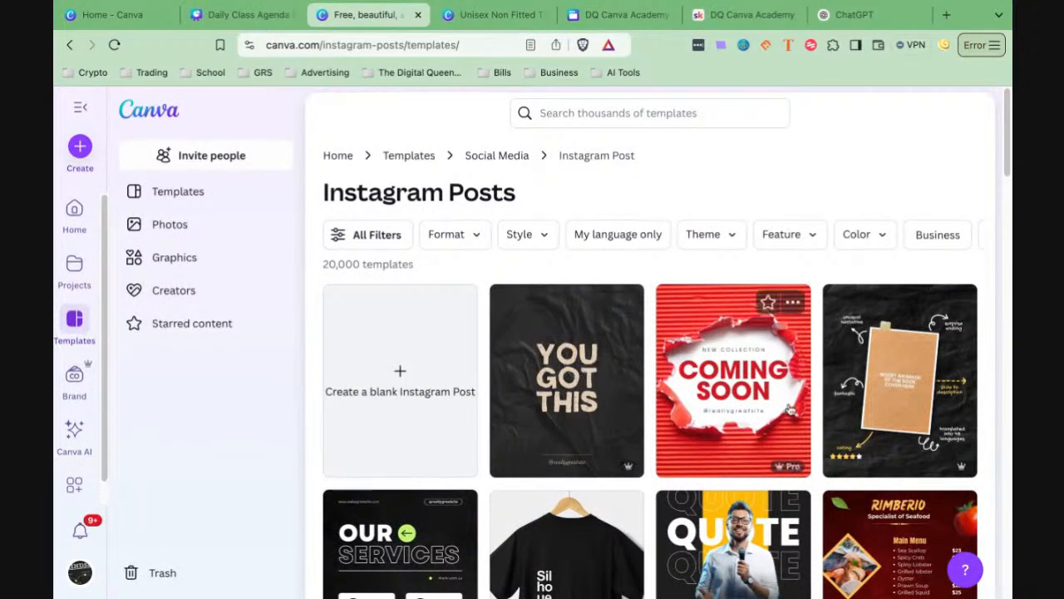
{"action": "left_click", "coordinate": [595, 379]}
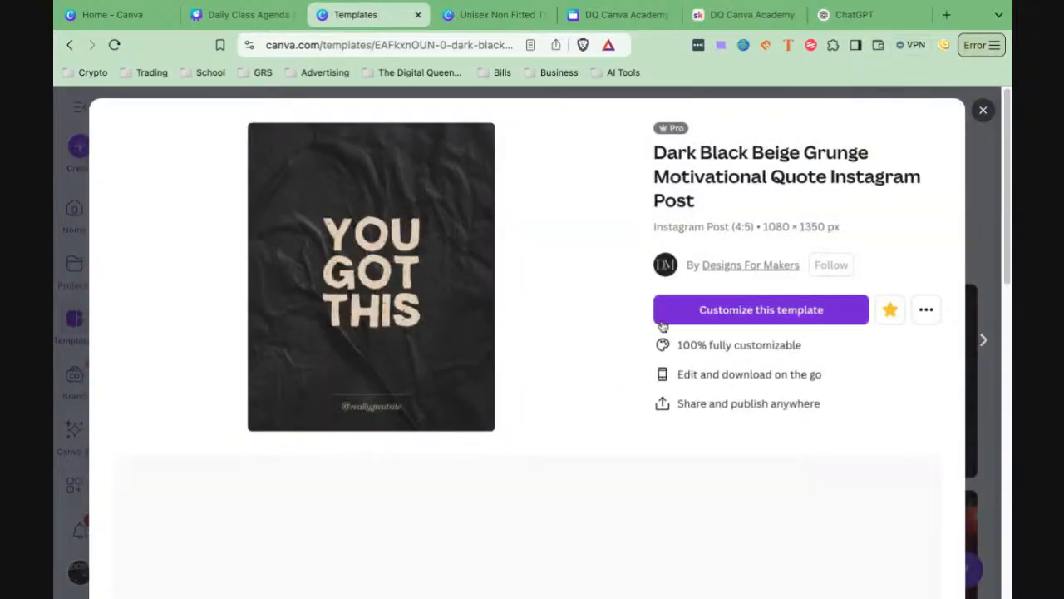
{"action": "left_click", "coordinate": [690, 321]}
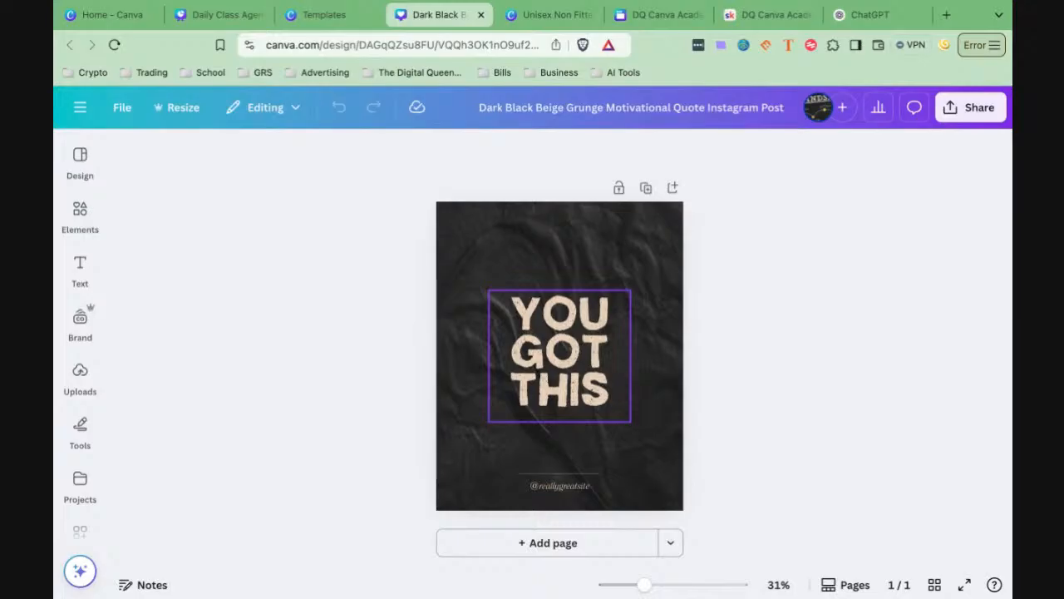
{"action": "double_click", "coordinate": [560, 491]}
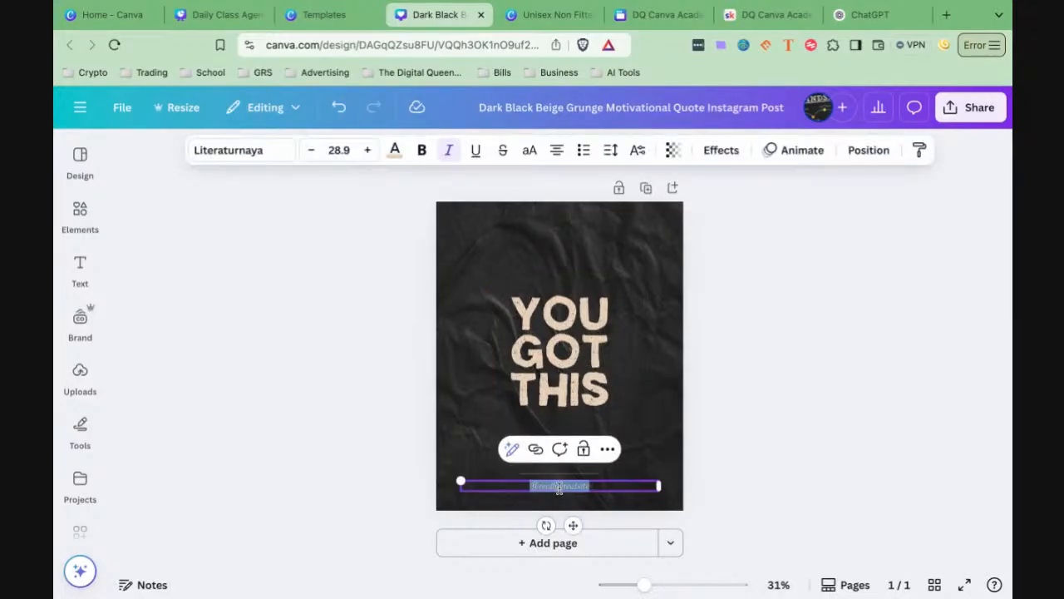
{"action": "type", "text": "@thedigi"}
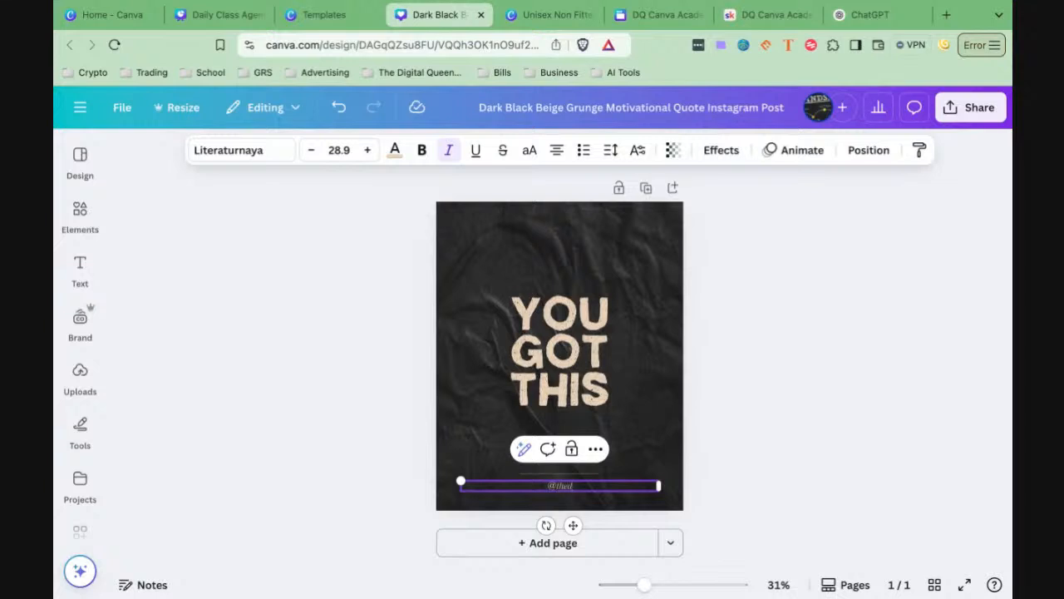
{"action": "key", "text": "BackSpace"}
{"action": "key", "text": "BackSpace"}
{"action": "type", "text": "gitalqueenpreneur"}
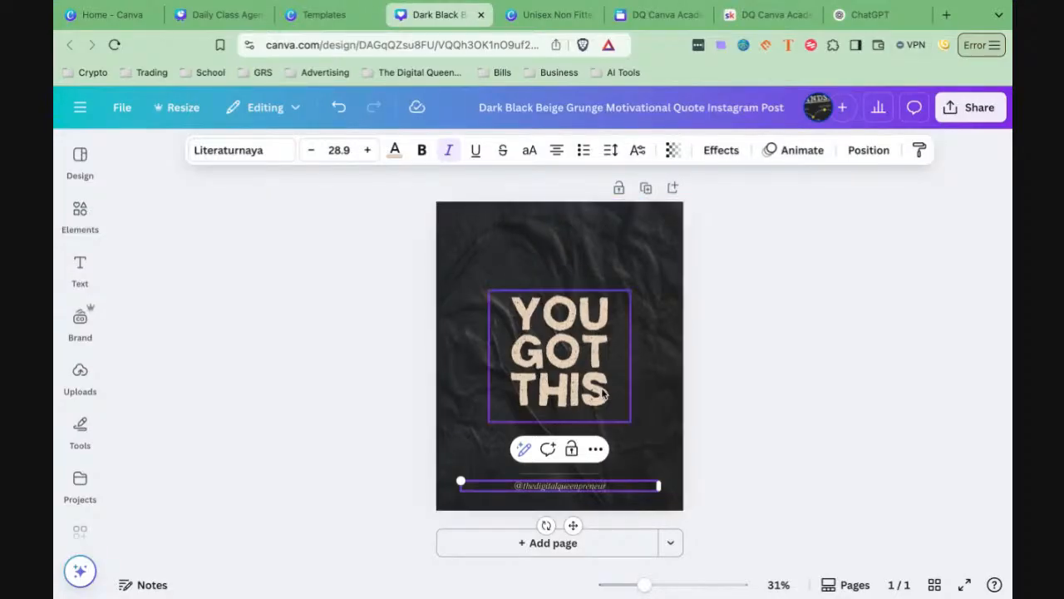
Step: Recolor the YOU GOT THIS quote with the pink from the Digital Queenpreneur brand colors
{"action": "left_click", "coordinate": [607, 392]}
{"action": "left_click", "coordinate": [396, 151]}
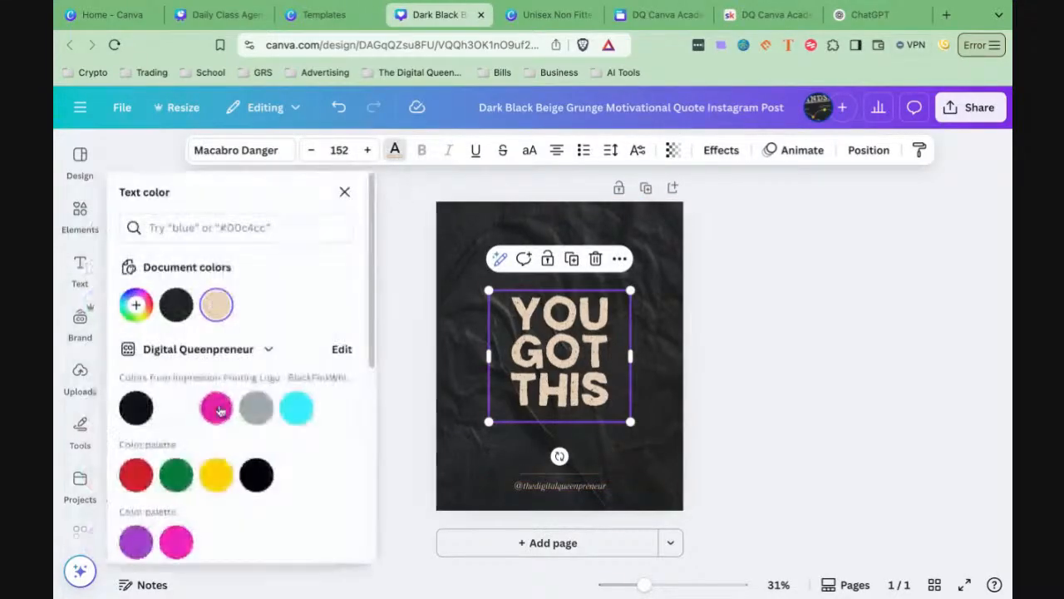
{"action": "left_click", "coordinate": [216, 407]}
Step: Enlarge the handle text to size 37.9, move it up toward the quote, and shift the YOU GOT THIS text slightly higher
{"action": "left_click", "coordinate": [566, 453]}
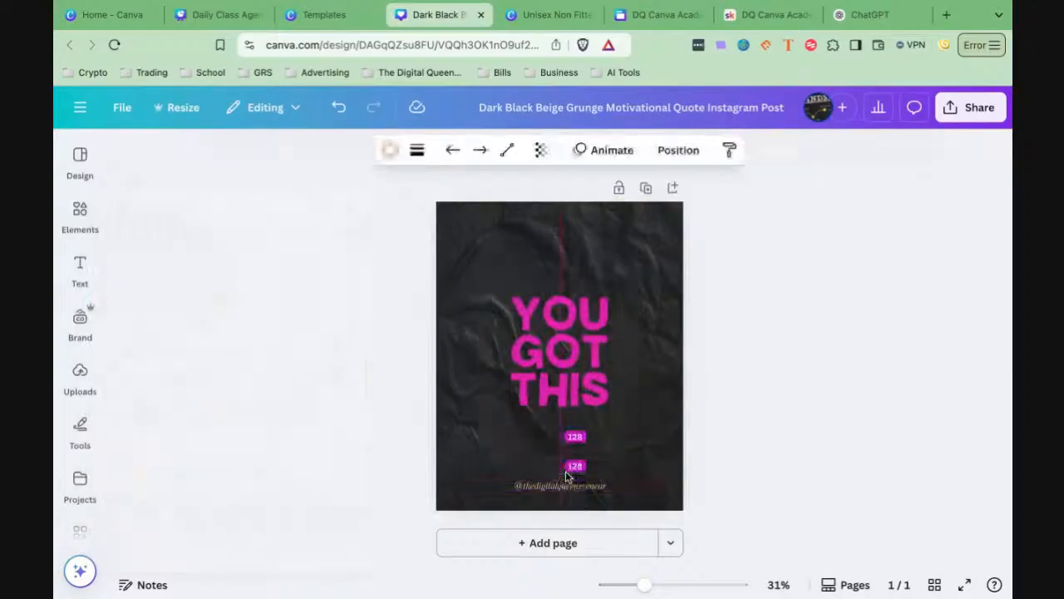
{"action": "left_click", "coordinate": [560, 488]}
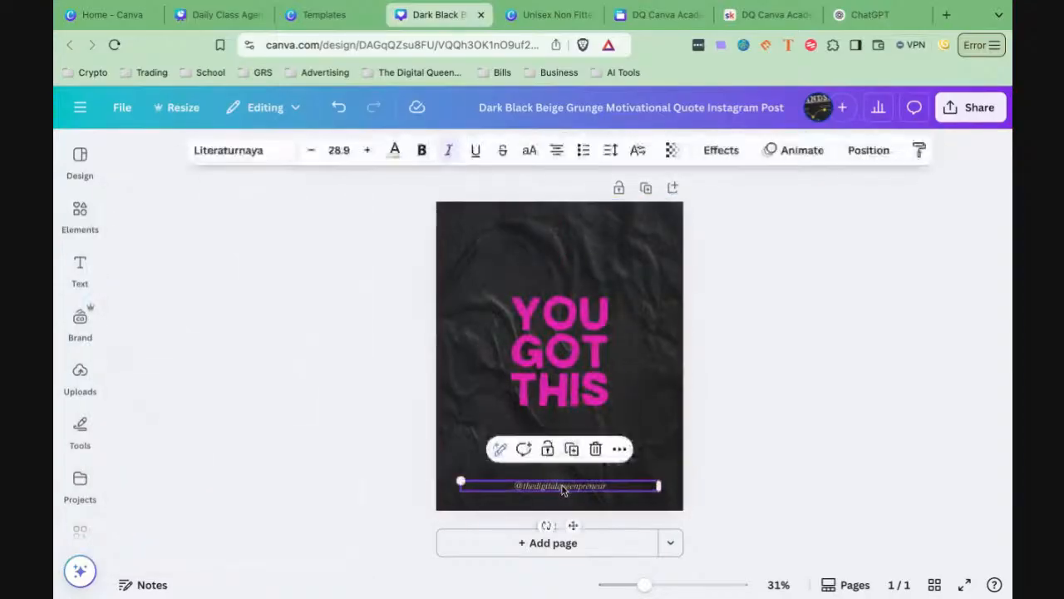
{"action": "left_click_drag", "start_coordinate": [460, 481], "coordinate": [399, 482]}
{"action": "left_click_drag", "start_coordinate": [542, 525], "coordinate": [566, 499]}
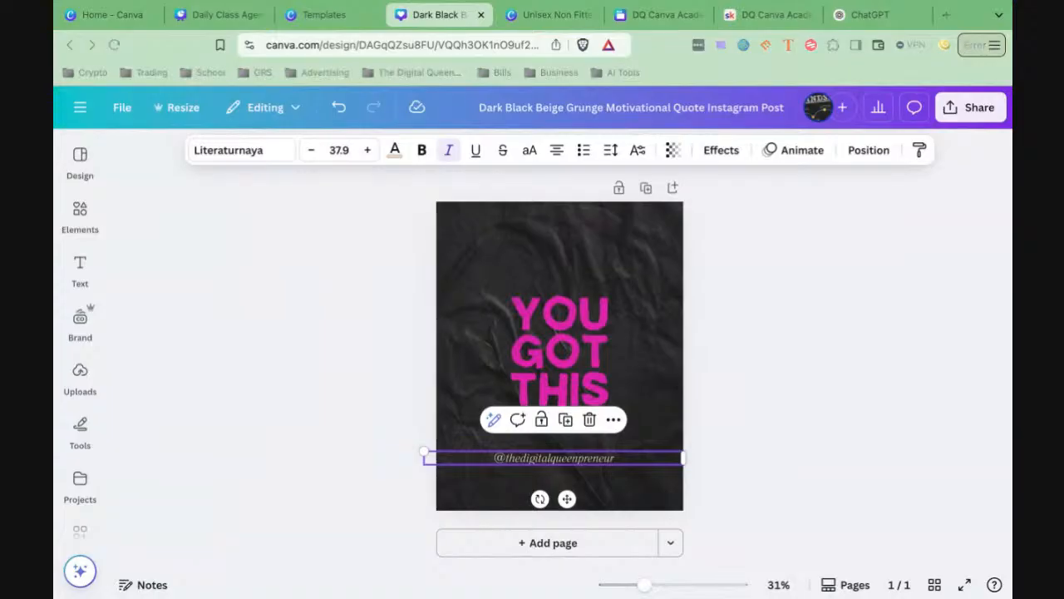
{"action": "left_click", "coordinate": [566, 377]}
{"action": "left_click_drag", "start_coordinate": [566, 377], "coordinate": [565, 371]}
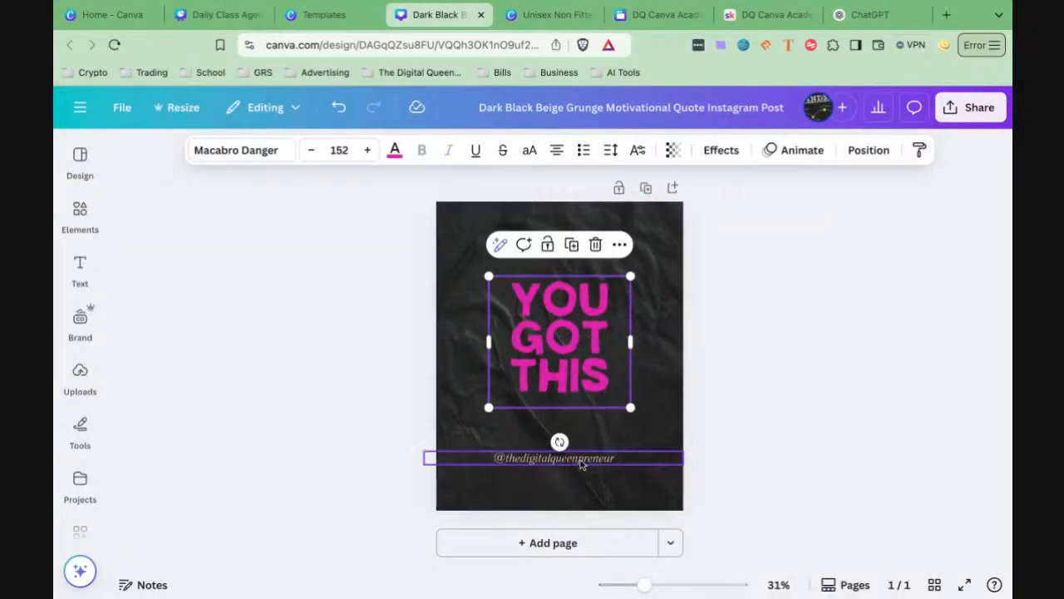
{"action": "left_click", "coordinate": [580, 463]}
{"action": "left_click_drag", "start_coordinate": [580, 463], "coordinate": [580, 460]}
Step: Recolor the handle text below the quote with white from the brand colors
{"action": "left_click", "coordinate": [395, 156]}
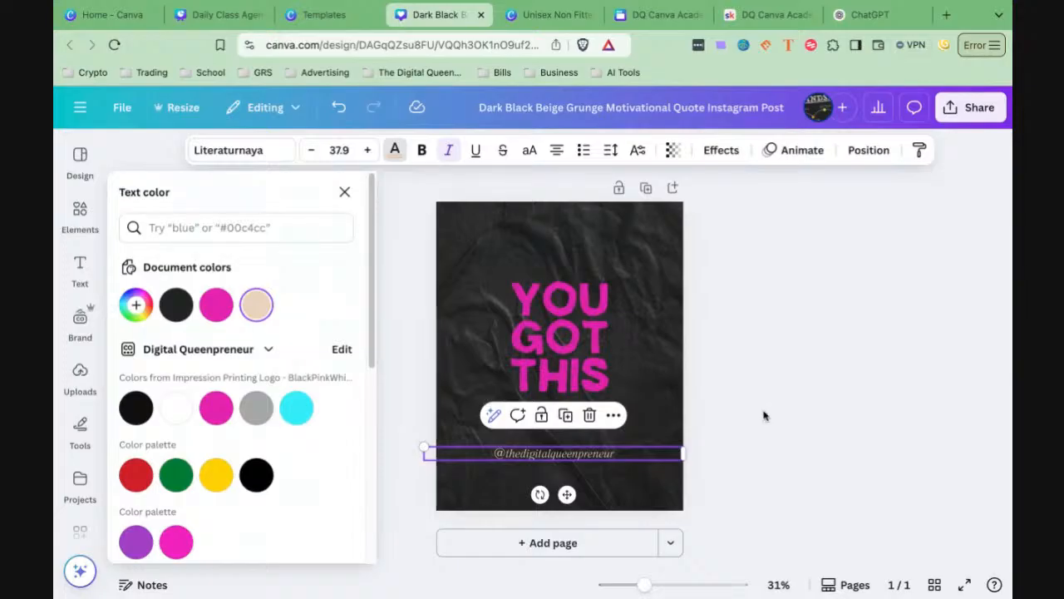
{"action": "left_click", "coordinate": [216, 407]}
{"action": "left_click", "coordinate": [720, 401]}
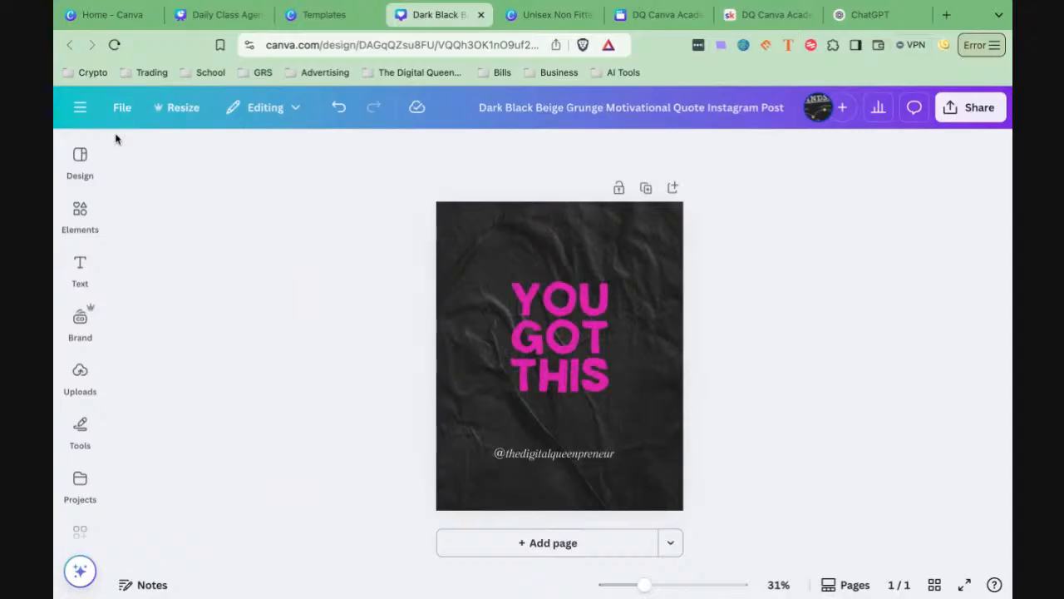
Step: Search the elements for "gold sparkles" and try the first graphic, enlarged and shifted over the design's lower-right area
{"action": "left_click", "coordinate": [80, 215]}
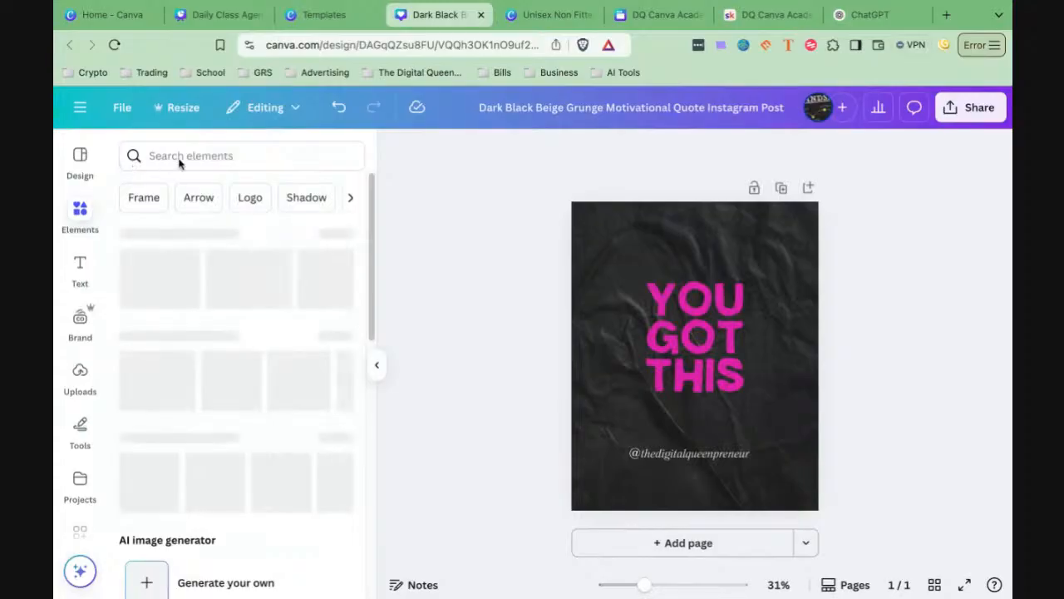
{"action": "left_click", "coordinate": [187, 159]}
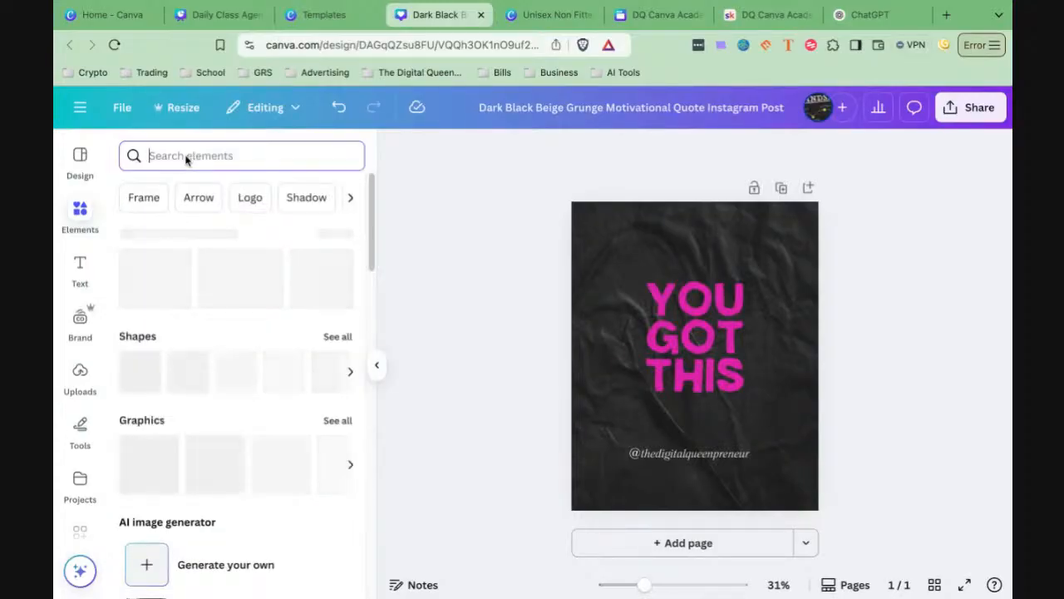
{"action": "type", "text": "gold "}
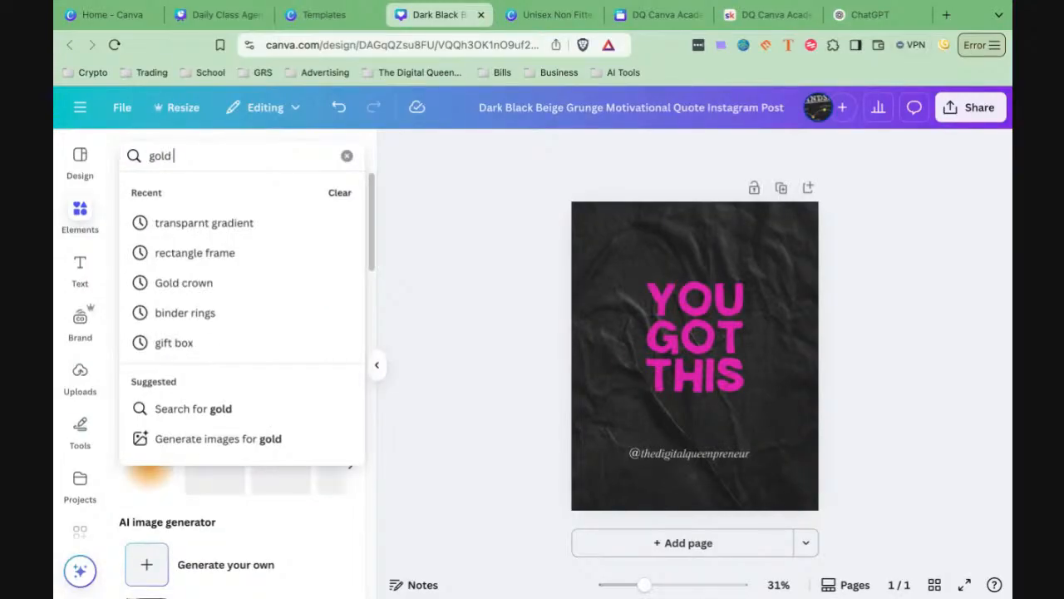
{"action": "type", "text": "sparkles"}
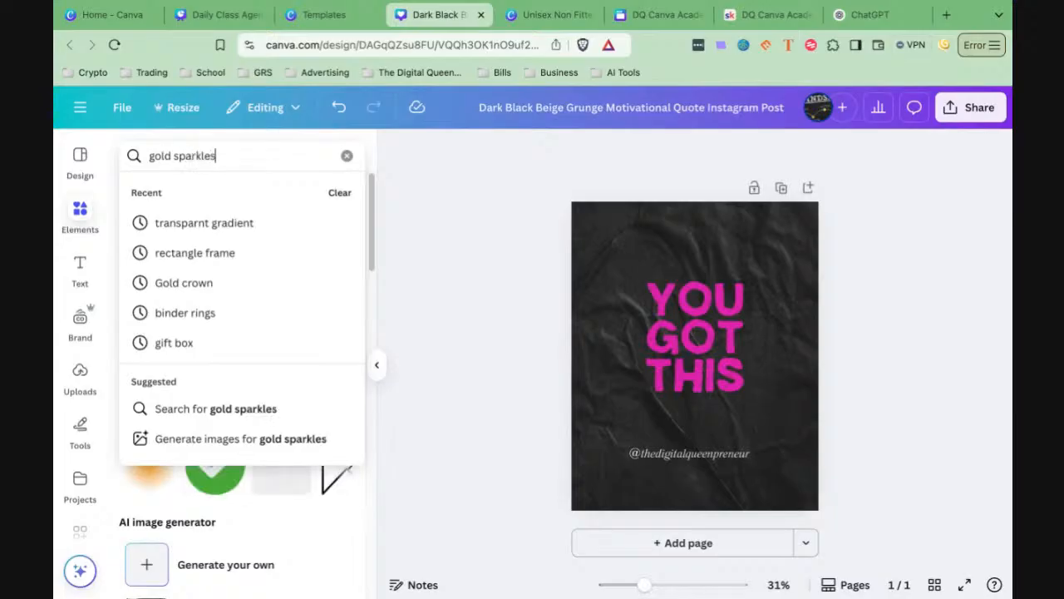
{"action": "key", "text": "Return"}
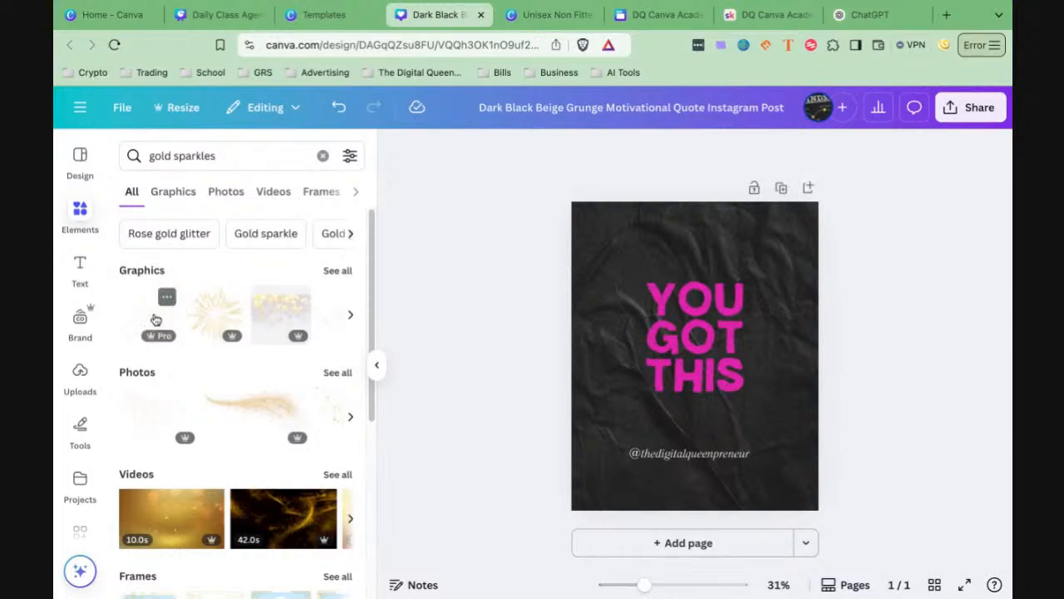
{"action": "left_click", "coordinate": [156, 319]}
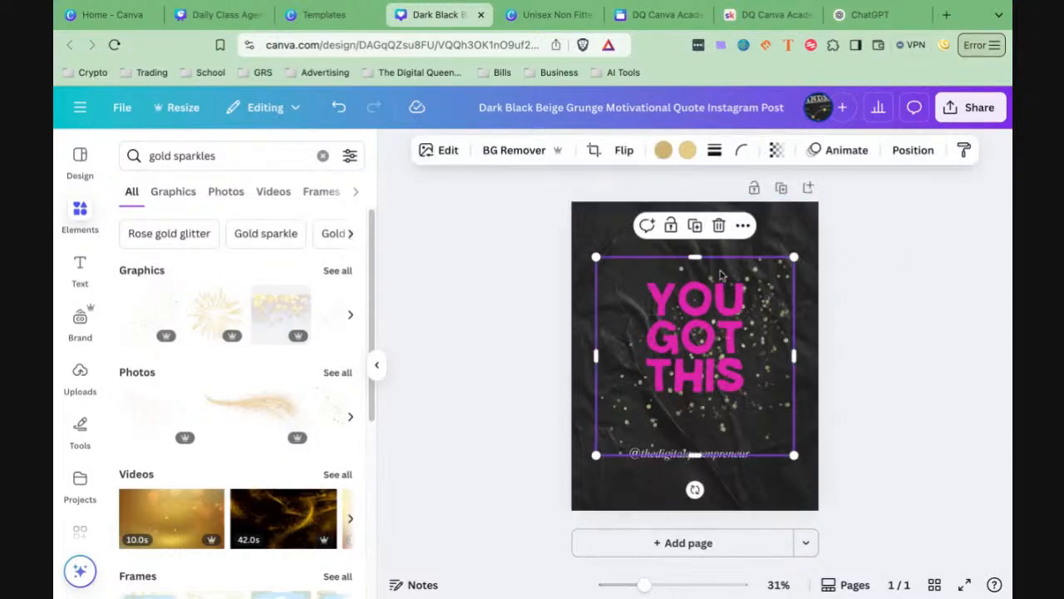
{"action": "left_click_drag", "start_coordinate": [596, 455], "coordinate": [599, 454]}
{"action": "left_click_drag", "start_coordinate": [656, 497], "coordinate": [855, 483]}
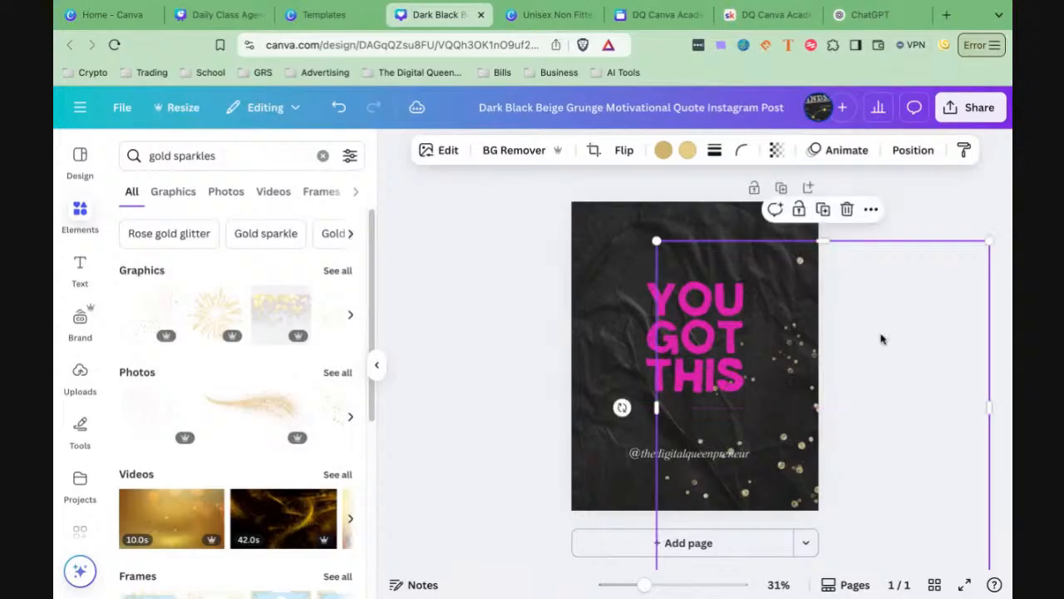
Step: Delete the gold sparkles graphic from the quote design
{"action": "left_click", "coordinate": [848, 210]}
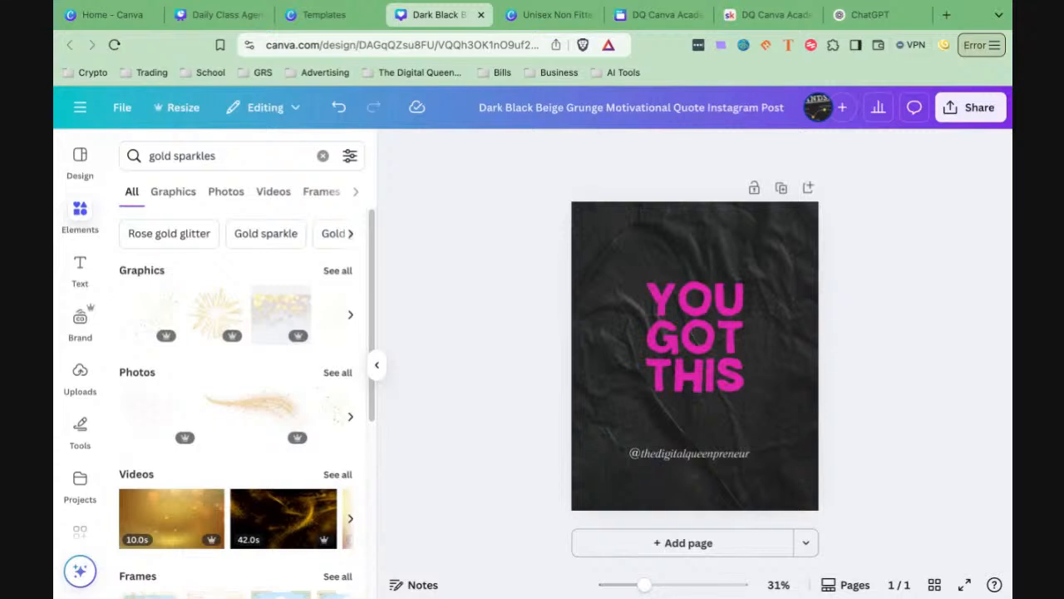
{"action": "left_click", "coordinate": [725, 315]}
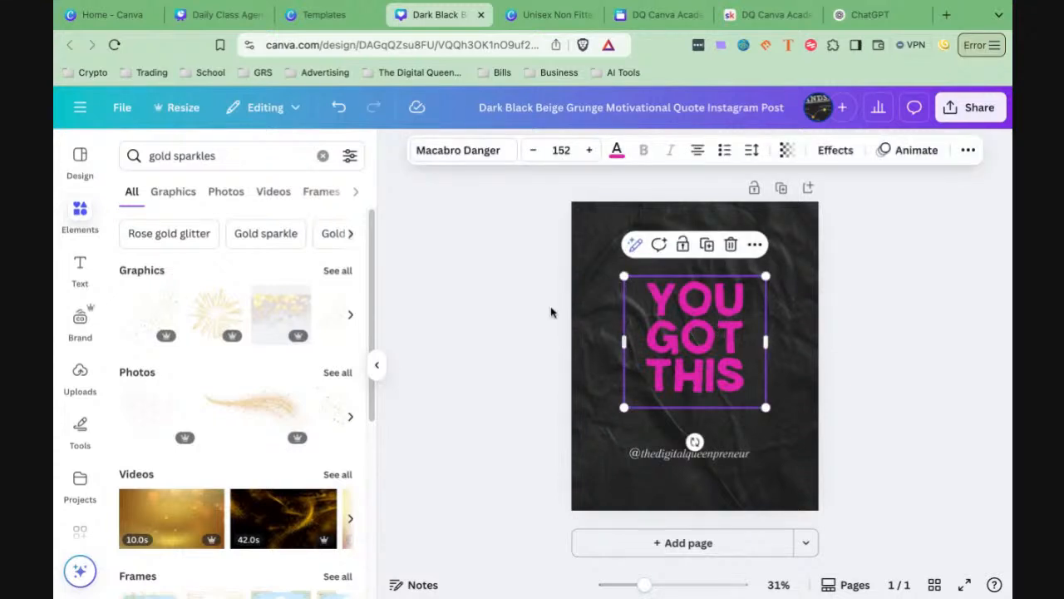
{"action": "left_click", "coordinate": [513, 314]}
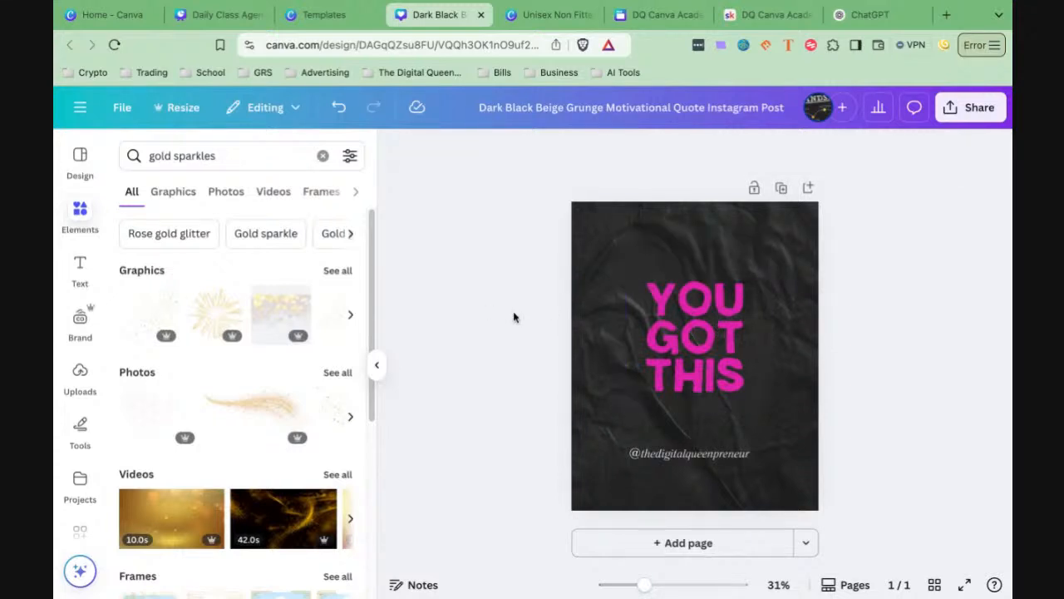
Step: Switch to ChatGPT and choose the 4o model for the new chat
{"action": "left_click", "coordinate": [861, 18]}
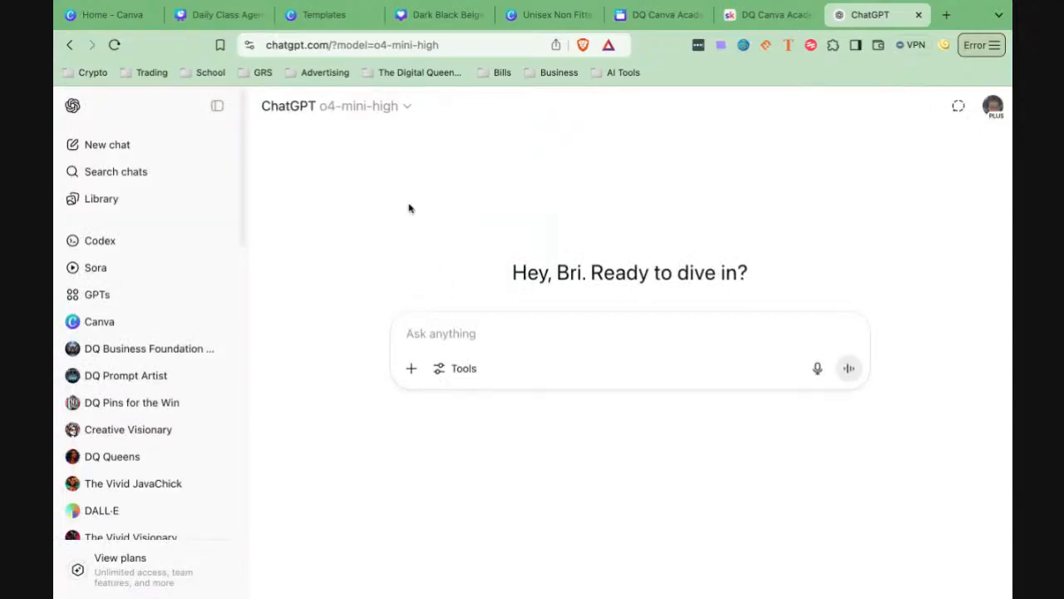
{"action": "left_click", "coordinate": [405, 110]}
{"action": "left_click", "coordinate": [324, 173]}
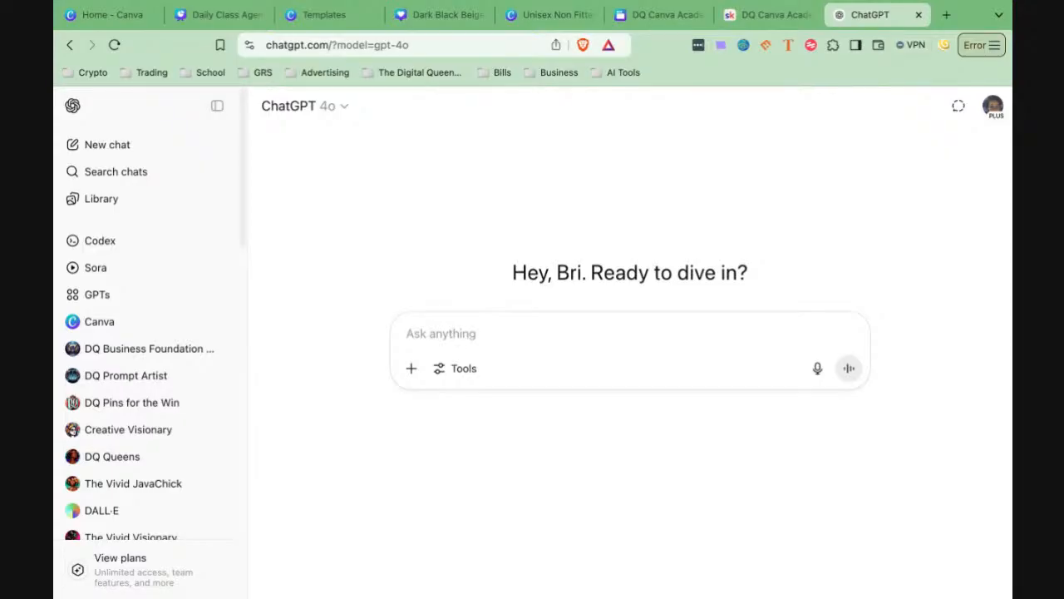
Step: Begin the chat prompt with "I am working on some posts for IG"
{"action": "type", "text": "I am worki"}
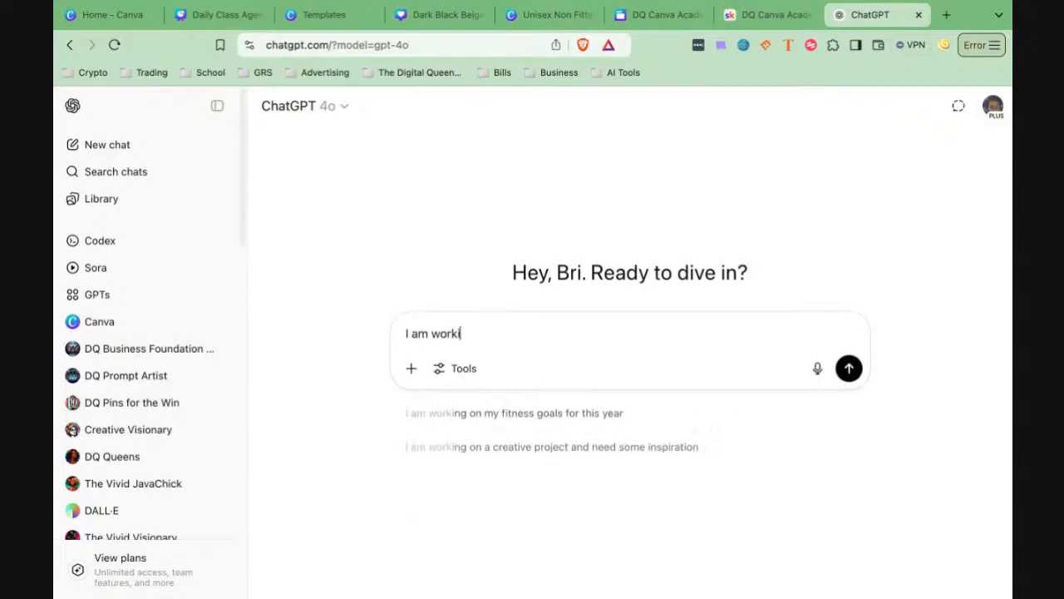
{"action": "type", "text": "ng on"}
{"action": "key", "text": "BackSpace"}
{"action": "key", "text": "BackSpace"}
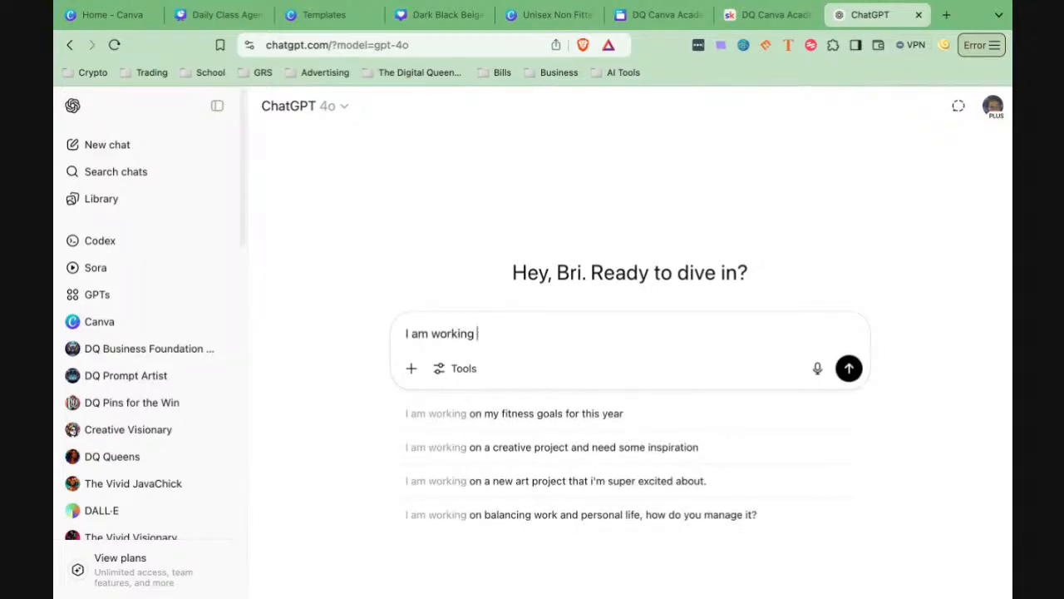
{"action": "type", "text": "some poo"}
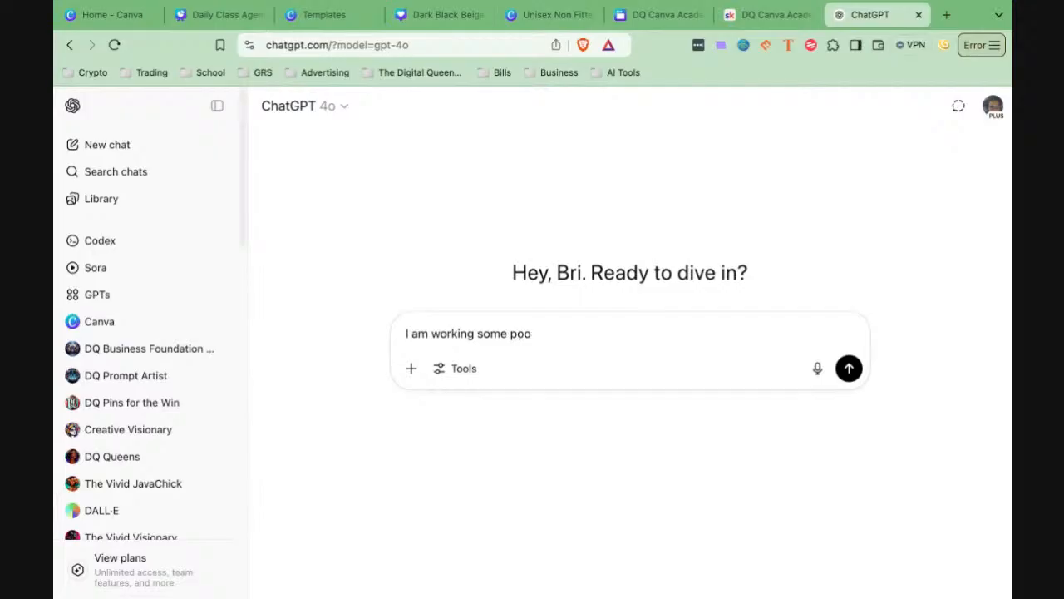
{"action": "key", "text": "BackSpace"}
{"action": "type", "text": "sts for IG"}
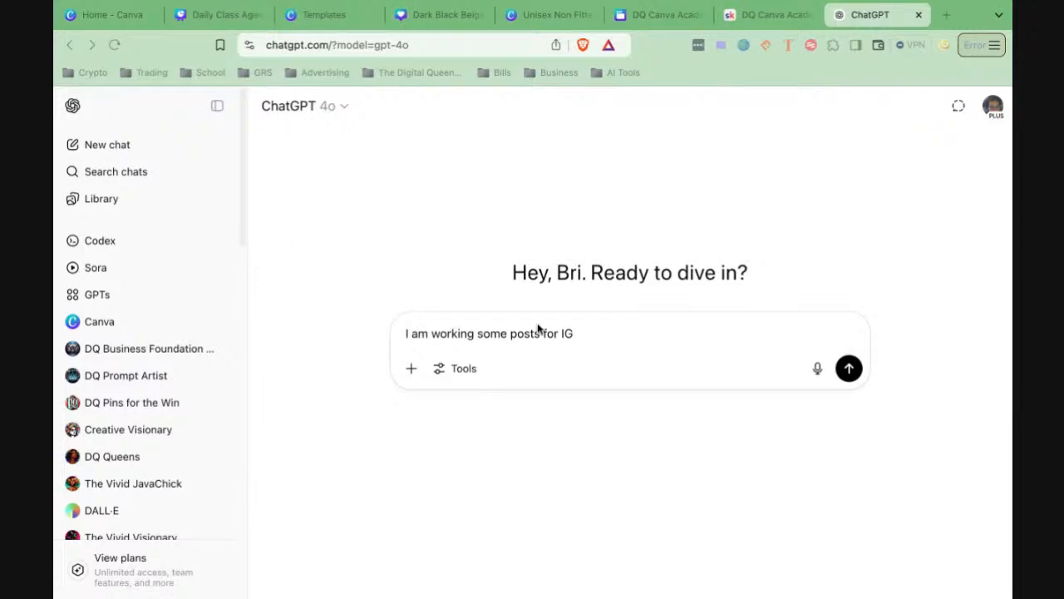
{"action": "left_click", "coordinate": [583, 333]}
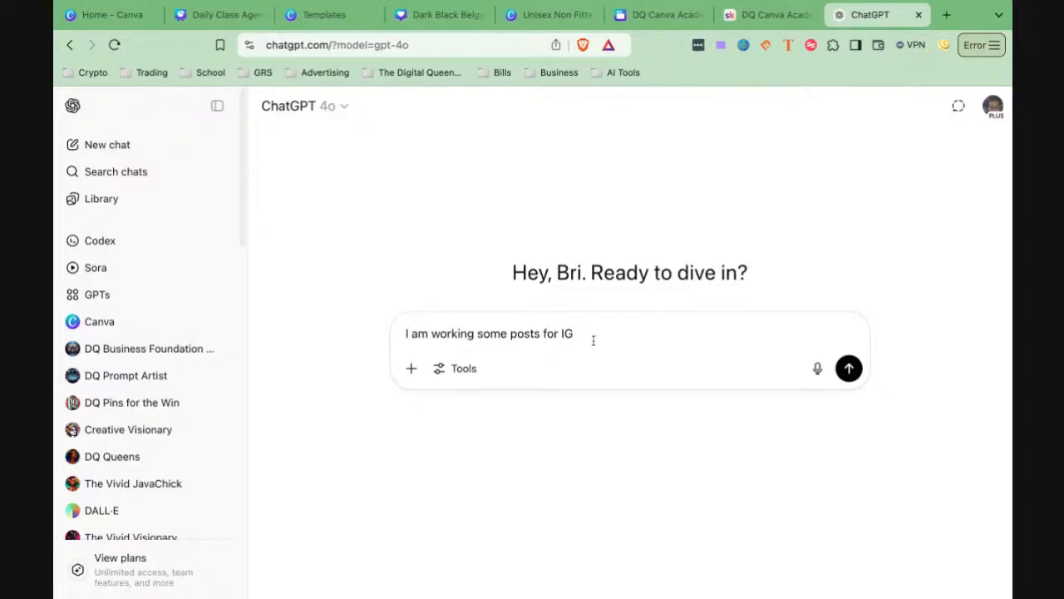
{"action": "left_click", "coordinate": [476, 333]}
{"action": "type", "text": "on"}
{"action": "left_click", "coordinate": [596, 334]}
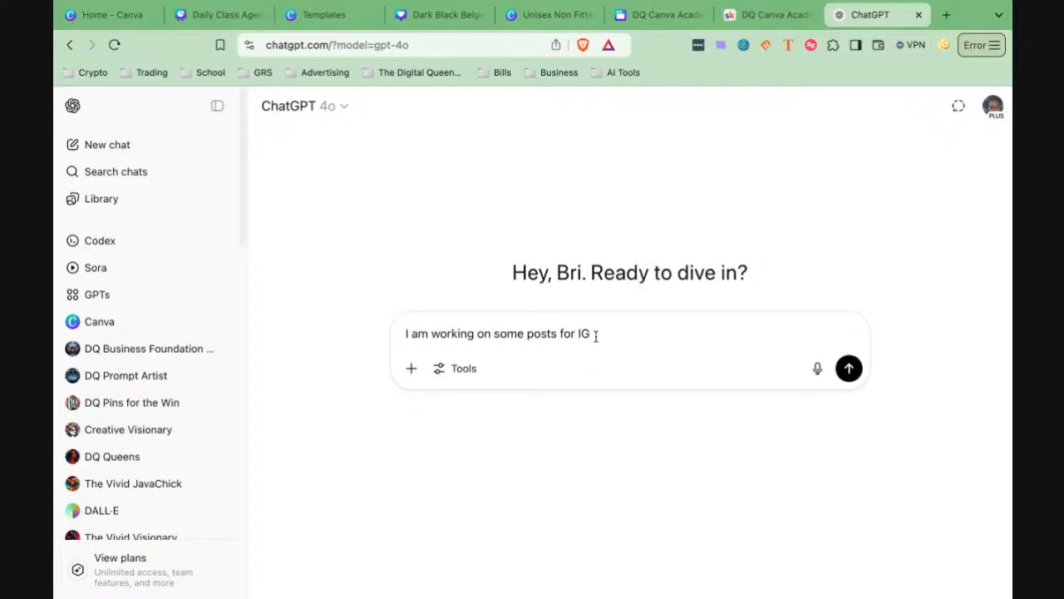
Step: Extend the prompt with "and I want to provide 30 short motivational quotes to get my auidence day started the right way" and submit it
{"action": "type", "text": "and I want to provide"}
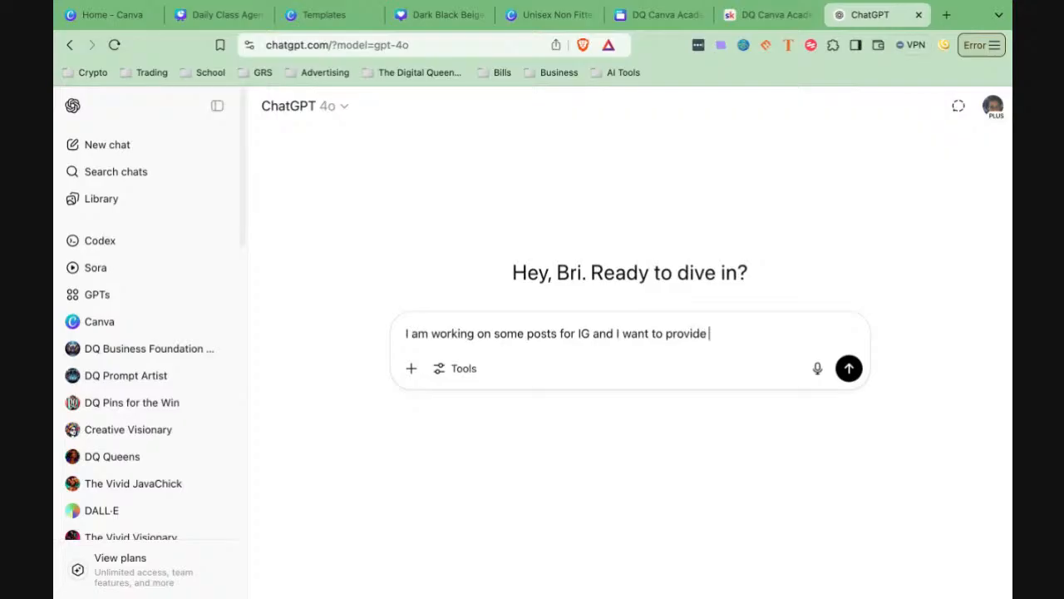
{"action": "type", "text": " 30 short motivational "}
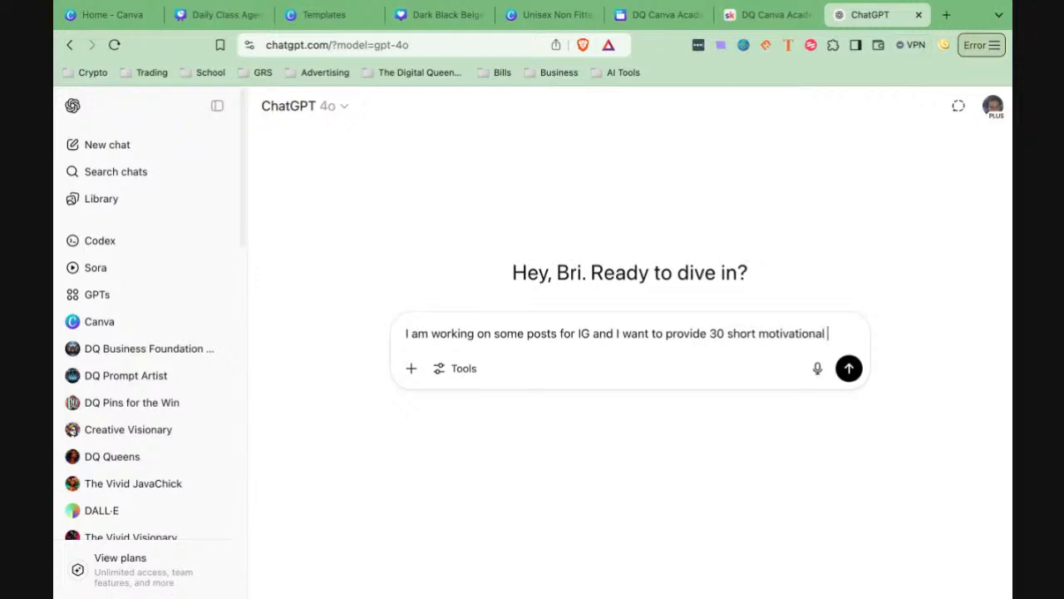
{"action": "type", "text": "quotes to"}
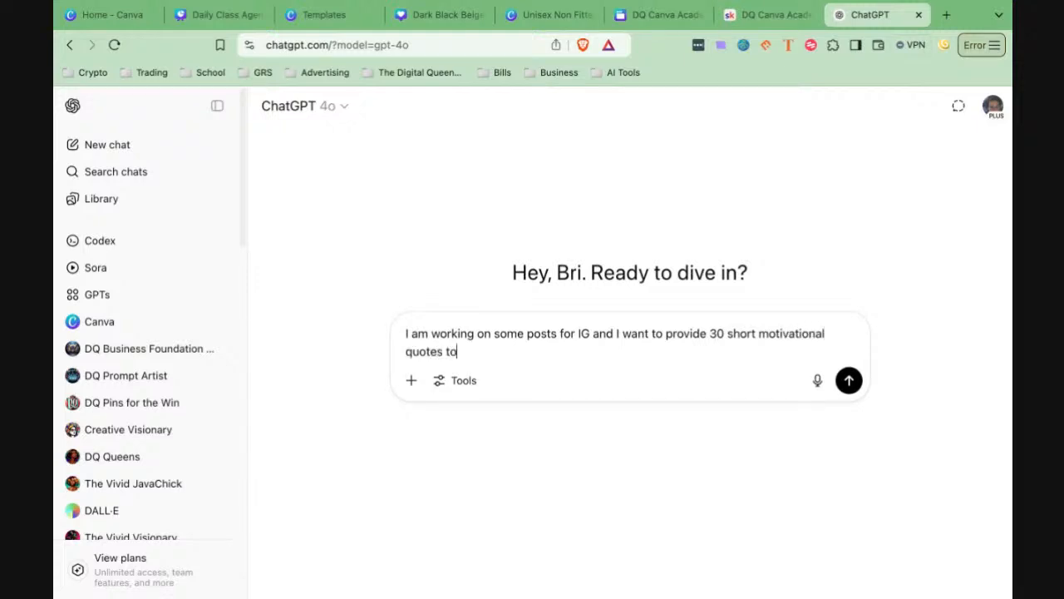
{"action": "type", "text": " get my auide"}
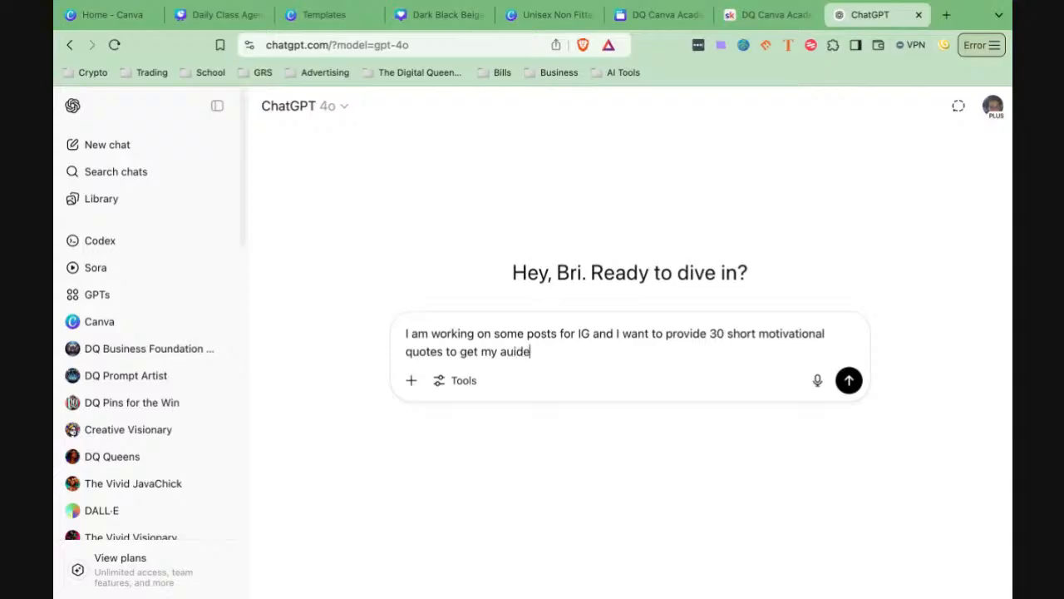
{"action": "type", "text": "nce day sta"}
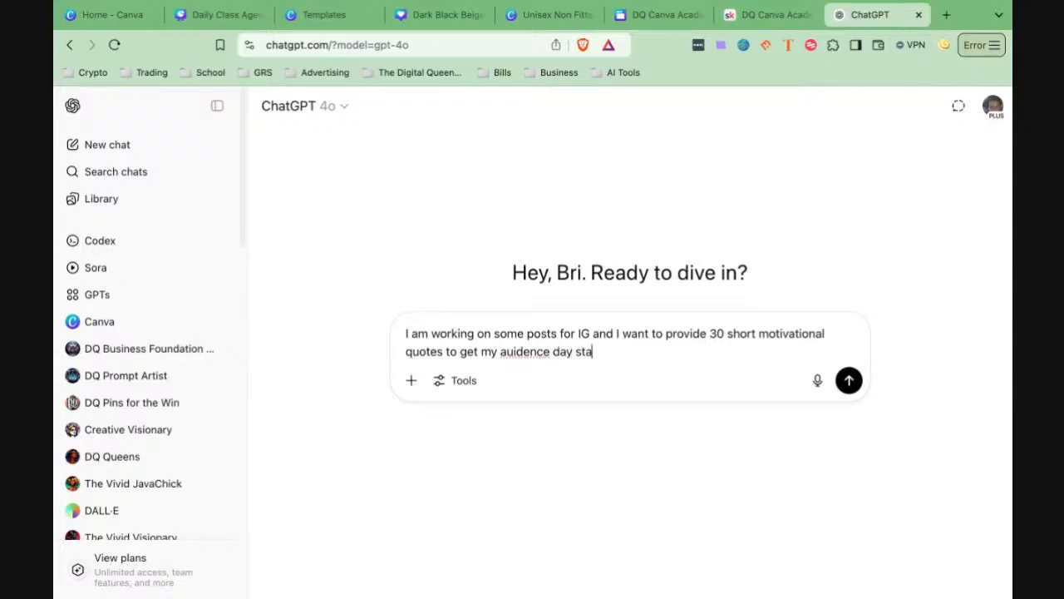
{"action": "type", "text": "rted the right way"}
{"action": "key", "text": "Return"}
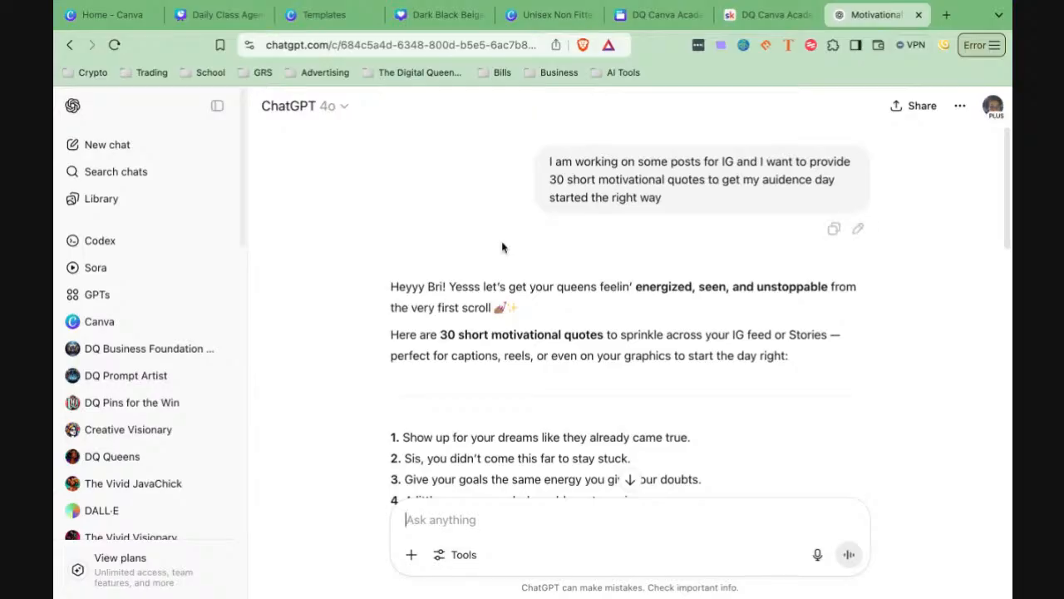
Step: Send ChatGPT the follow-up request "remove the numbers and no space between the quotes"
{"action": "scroll", "coordinate": [502, 247], "scroll_direction": "down", "scroll_amount": 5}
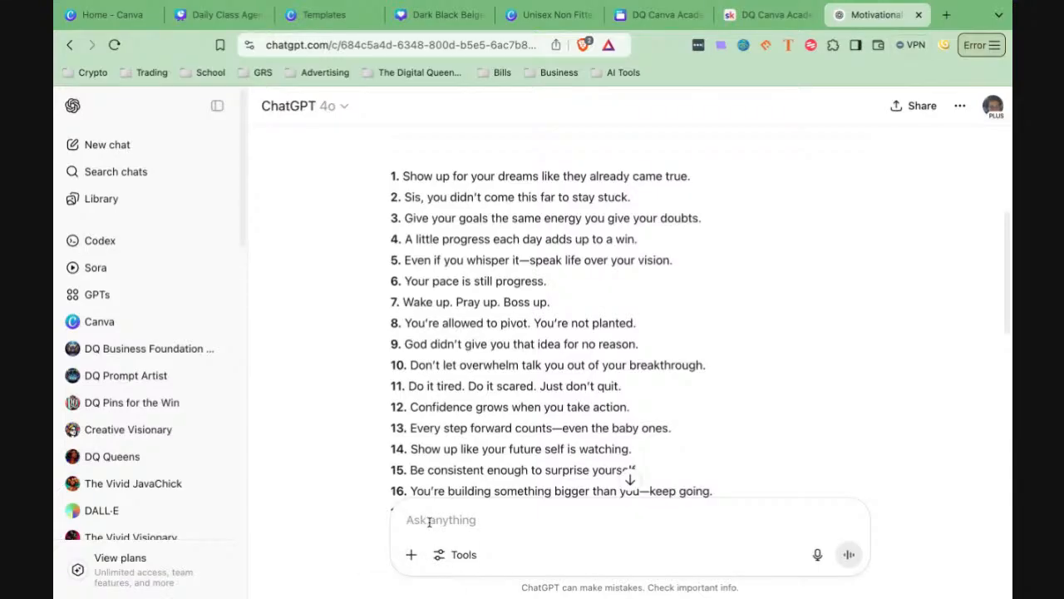
{"action": "type", "text": "rem"}
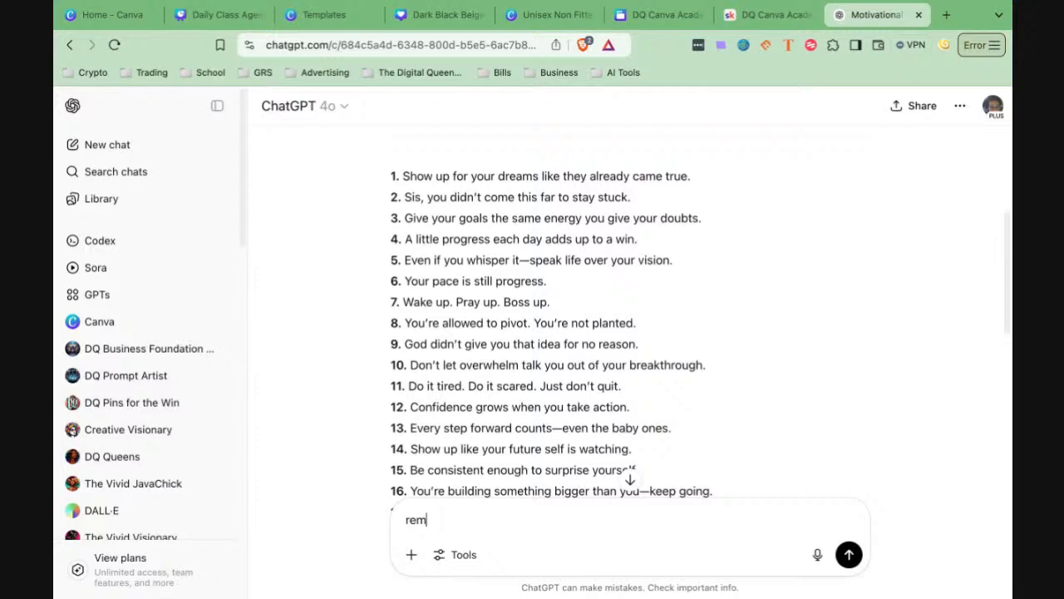
{"action": "type", "text": "ove the numbers and no space bwet"}
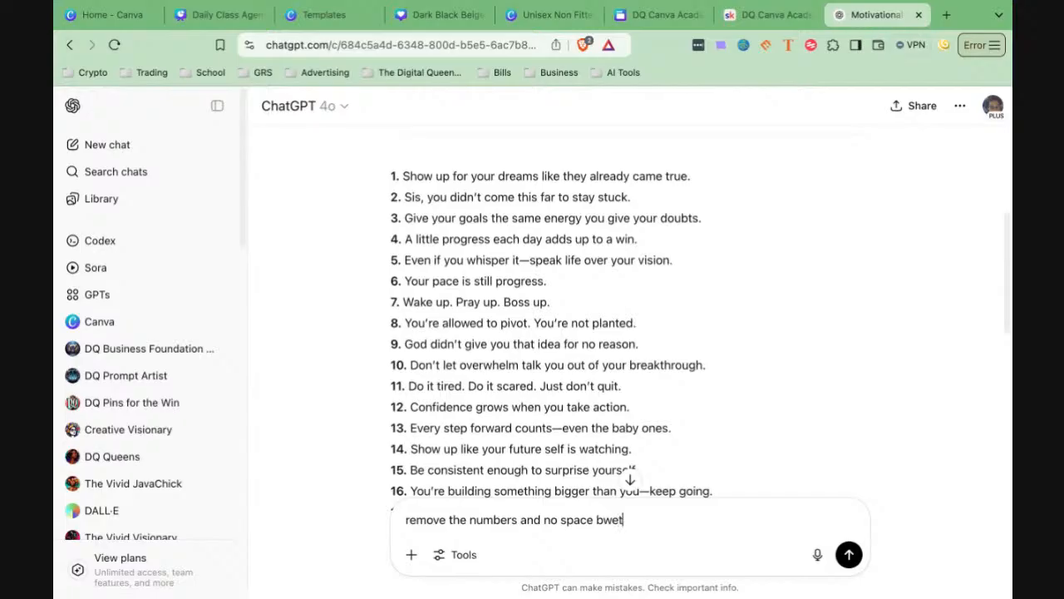
{"action": "key", "text": "BackSpace"}
{"action": "key", "text": "BackSpace"}
{"action": "type", "text": "etween the"}
{"action": "key", "text": "BackSpace"}
{"action": "key", "text": "BackSpace"}
{"action": "key", "text": "BackSpace"}
{"action": "key", "text": "BackSpace"}
{"action": "key", "text": "BackSpace"}
{"action": "key", "text": "BackSpace"}
{"action": "type", "text": "en the quotes"}
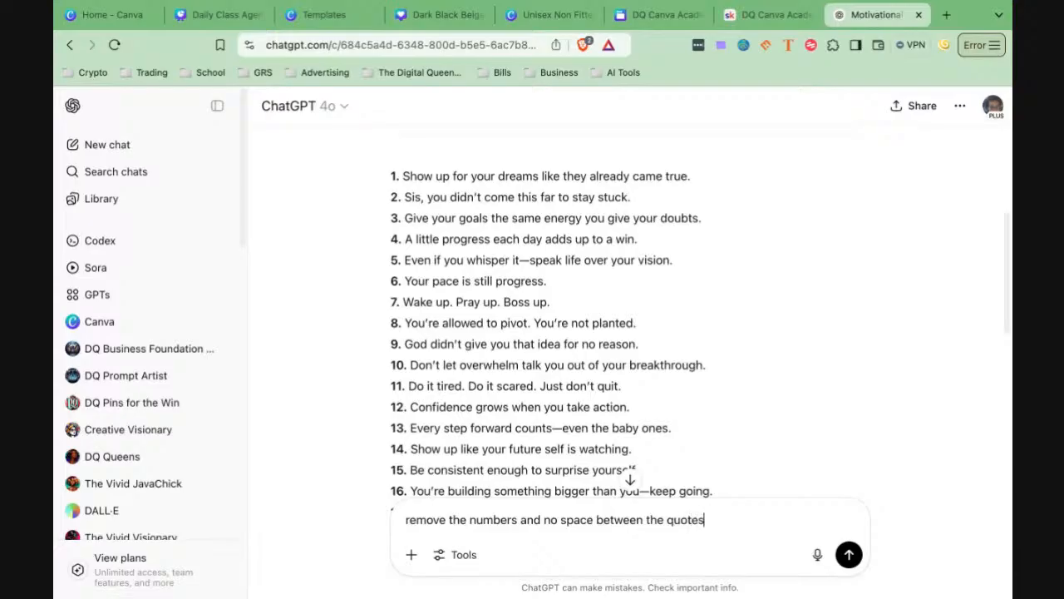
{"action": "key", "text": "Return"}
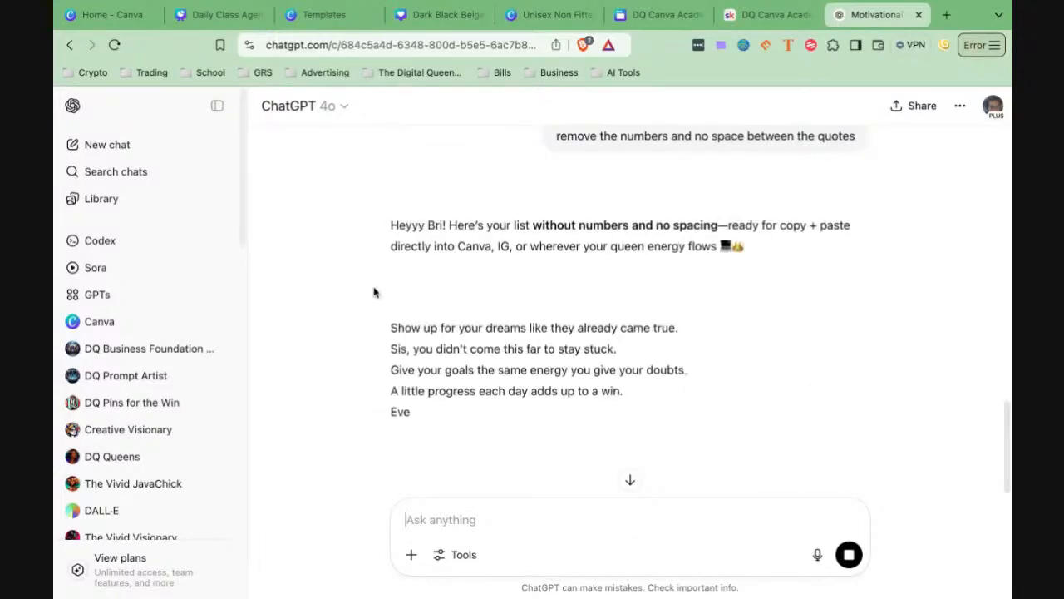
Step: Select the full list of unnumbered quotes in ChatGPT's newest reply
{"action": "scroll", "coordinate": [542, 383], "scroll_direction": "down", "scroll_amount": 1}
{"action": "scroll", "coordinate": [540, 379], "scroll_direction": "down", "scroll_amount": 5}
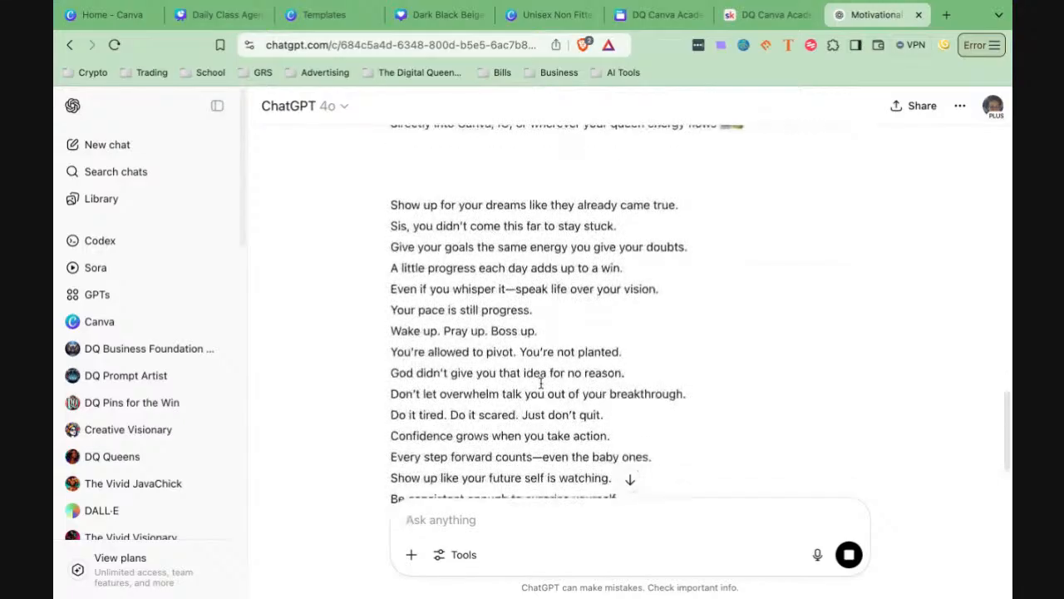
{"action": "scroll", "coordinate": [537, 383], "scroll_direction": "down", "scroll_amount": 1}
{"action": "scroll", "coordinate": [535, 380], "scroll_direction": "down", "scroll_amount": 5}
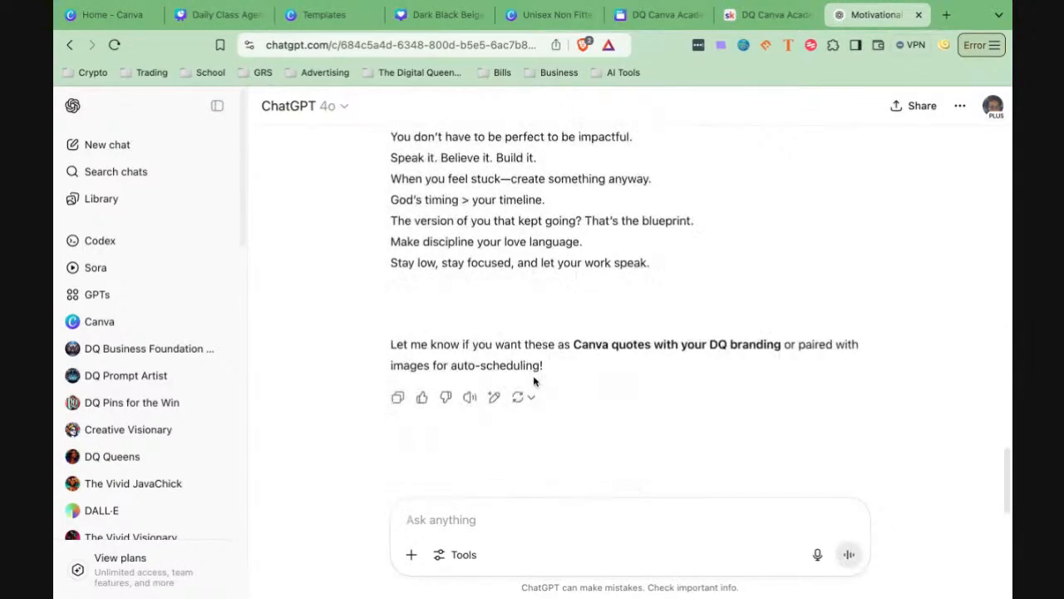
{"action": "scroll", "coordinate": [542, 384], "scroll_direction": "up", "scroll_amount": 2}
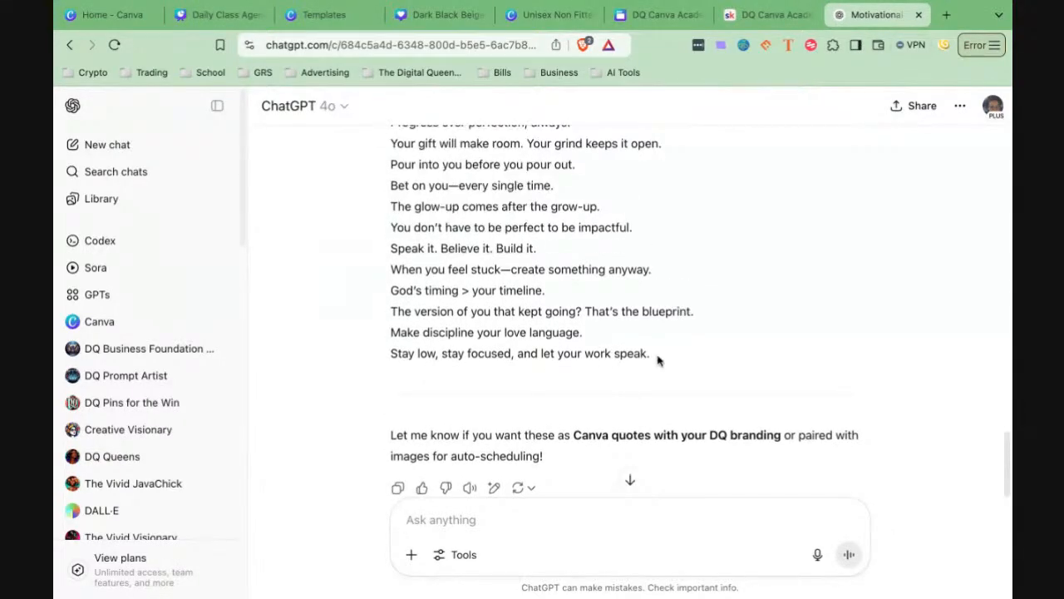
{"action": "scroll", "coordinate": [655, 358], "scroll_direction": "up", "scroll_amount": 10}
{"action": "mouse_move", "coordinate": [655, 357]}
{"action": "left_mouse_down"}
{"action": "mouse_move", "coordinate": [527, 289]}
{"action": "mouse_move", "coordinate": [455, 288]}
{"action": "mouse_move", "coordinate": [656, 359]}
{"action": "left_mouse_up"}
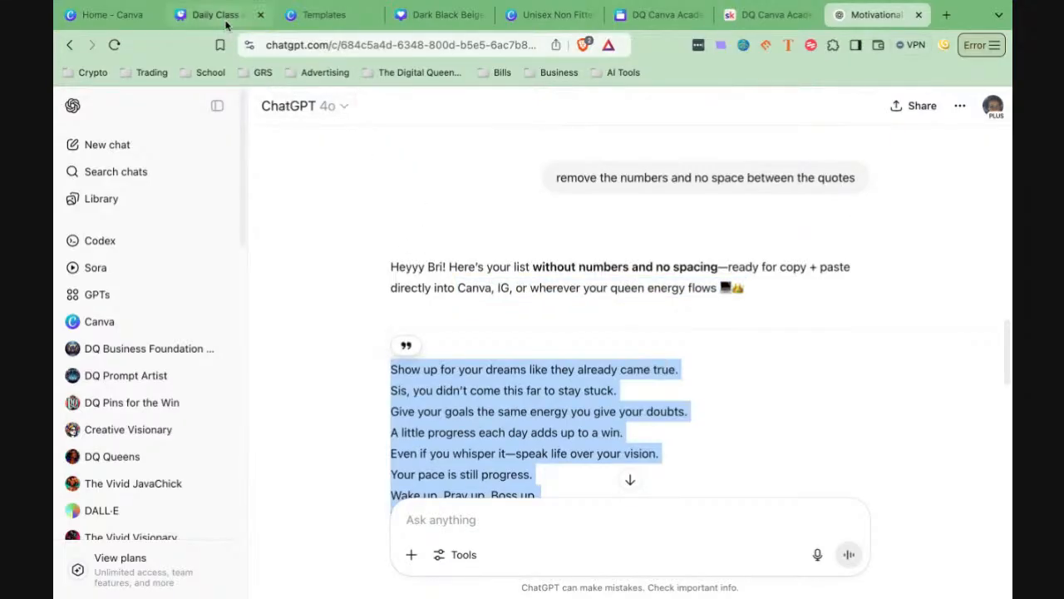
Step: Switch to the Dark Black Beige Grunge quote design in Canva and select the "YOU GOT THIS" text
{"action": "left_click", "coordinate": [314, 19]}
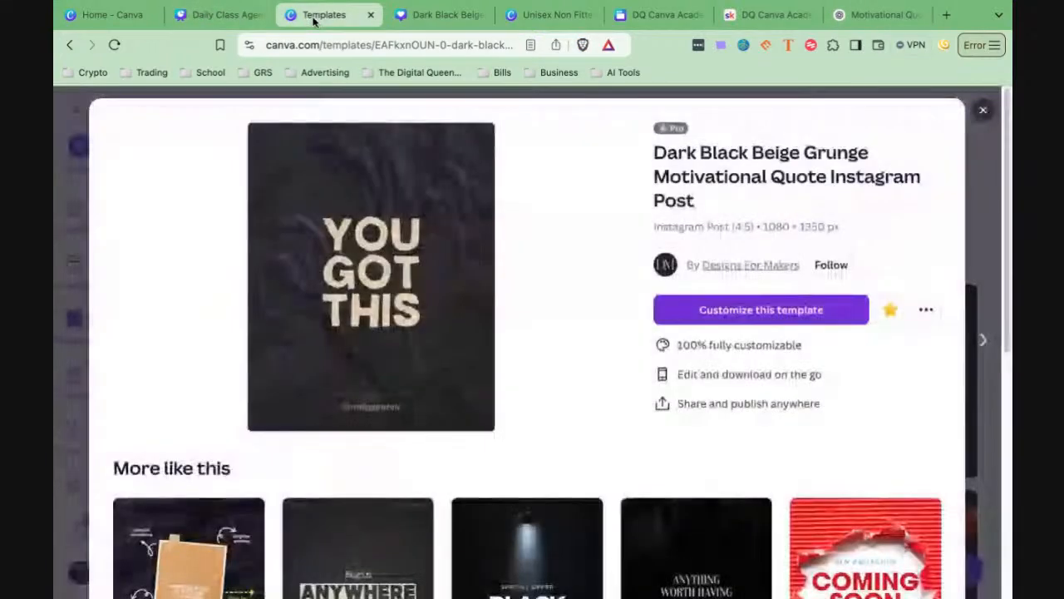
{"action": "left_click", "coordinate": [208, 16]}
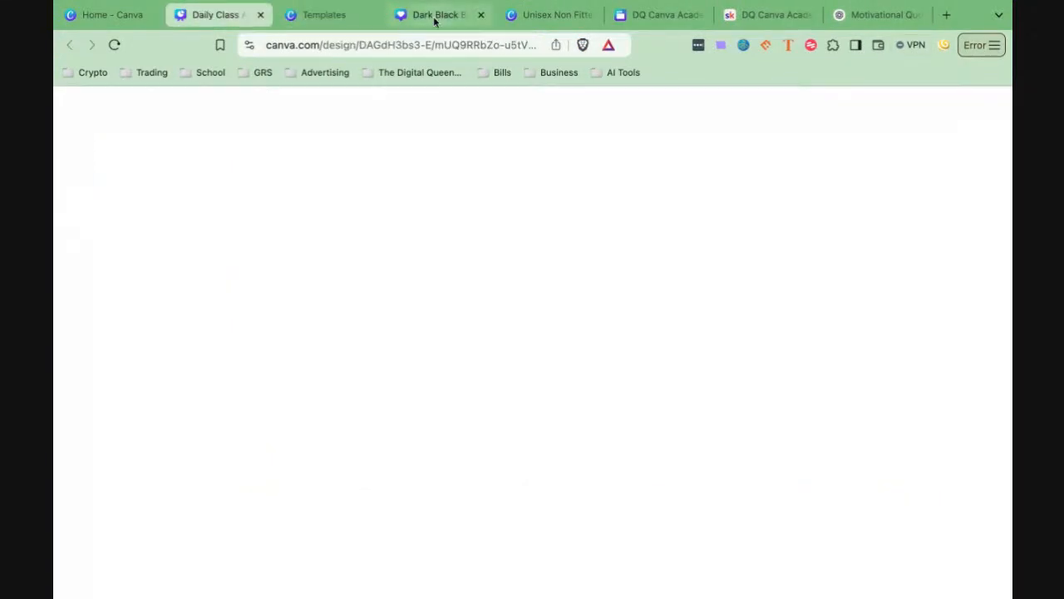
{"action": "left_click", "coordinate": [432, 18]}
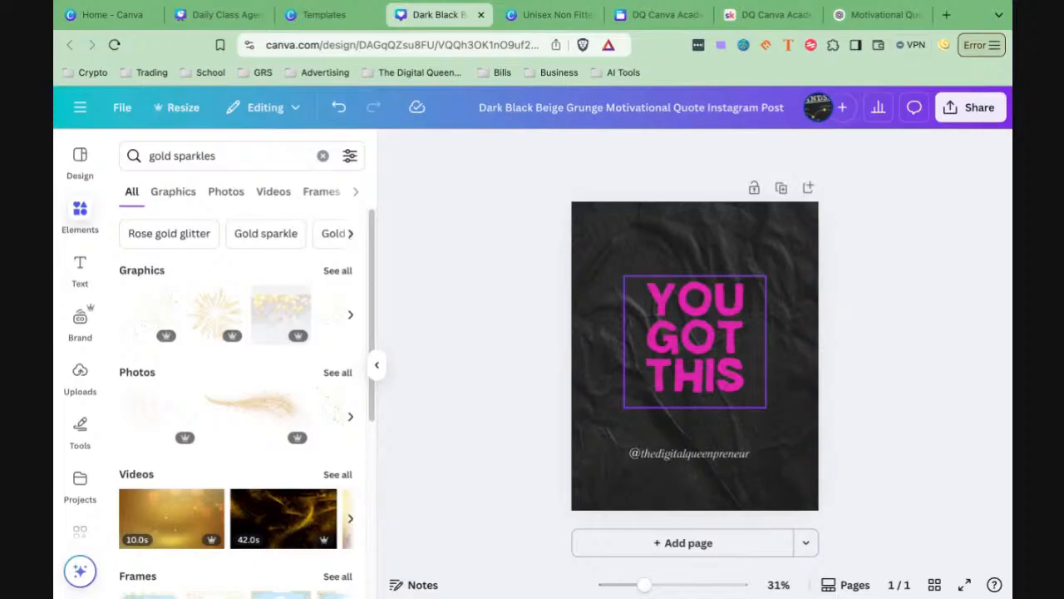
{"action": "left_click", "coordinate": [710, 315]}
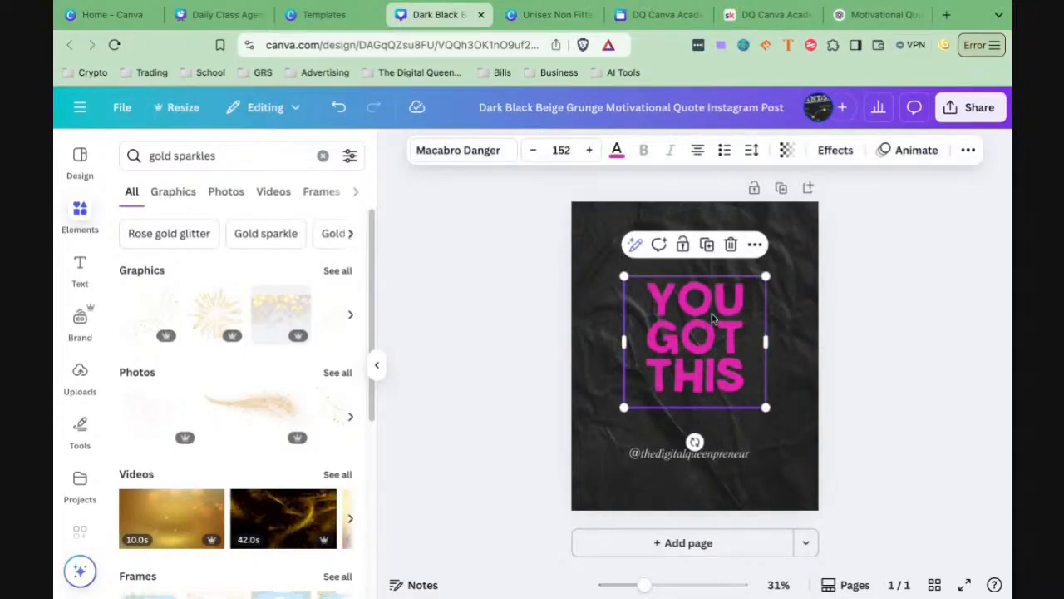
Step: Return to ChatGPT and copy the quote "You're building something bigger than you—keep going." from the unnumbered list
{"action": "left_click", "coordinate": [860, 18]}
{"action": "left_click", "coordinate": [694, 387]}
{"action": "scroll", "coordinate": [694, 391], "scroll_direction": "down", "scroll_amount": 5}
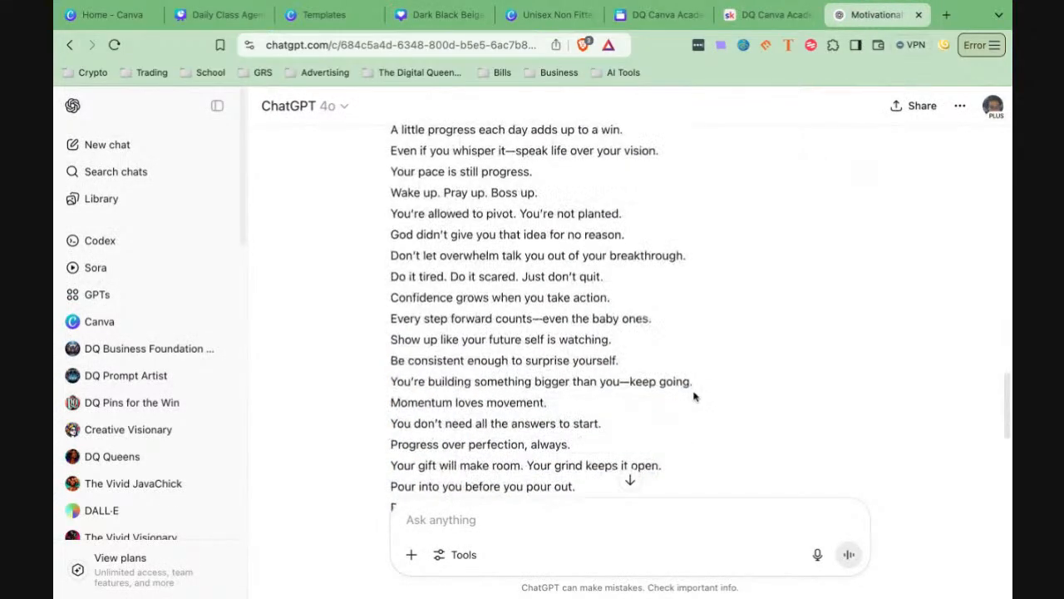
{"action": "scroll", "coordinate": [694, 396], "scroll_direction": "down", "scroll_amount": 3}
{"action": "scroll", "coordinate": [695, 396], "scroll_direction": "up", "scroll_amount": 4}
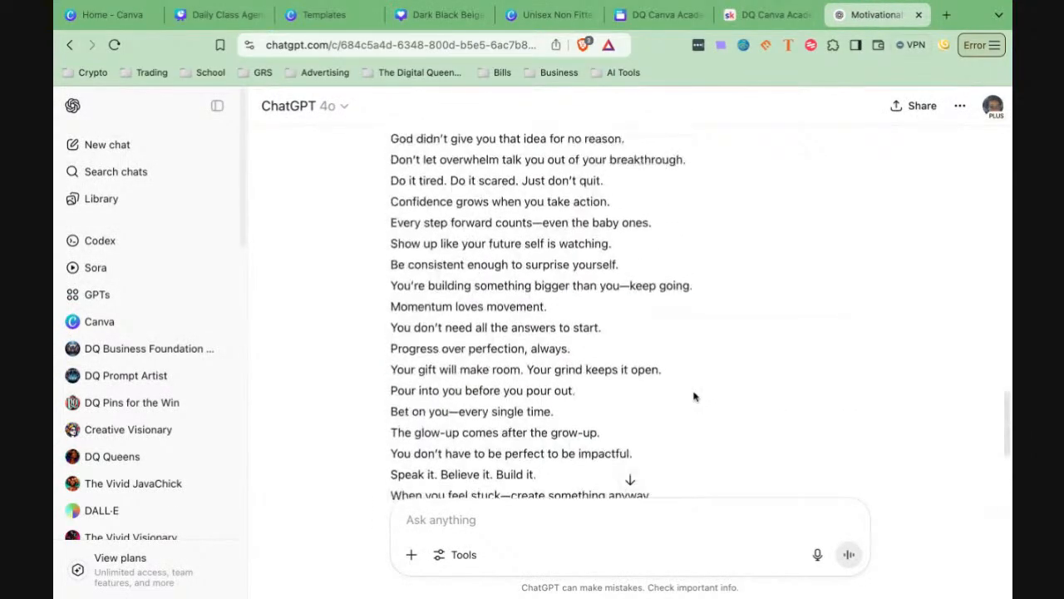
{"action": "scroll", "coordinate": [694, 392], "scroll_direction": "up", "scroll_amount": 1}
{"action": "left_click_drag", "start_coordinate": [696, 352], "coordinate": [391, 350]}
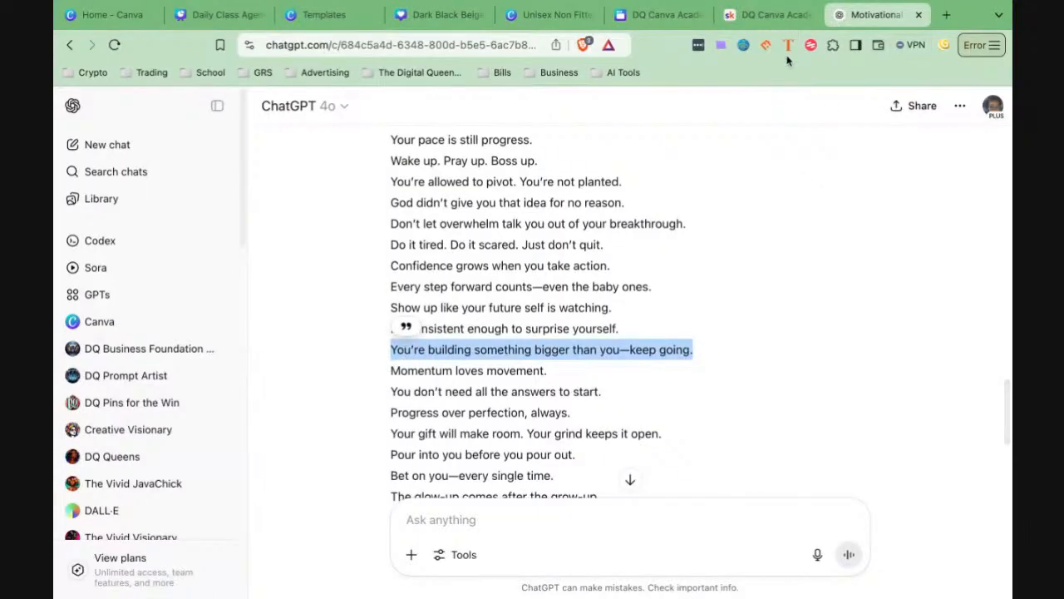
Step: In the Canva design, replace the "YOU GOT THIS" text with the copied quote "You're building something bigger than you—keep going."
{"action": "left_click", "coordinate": [427, 17]}
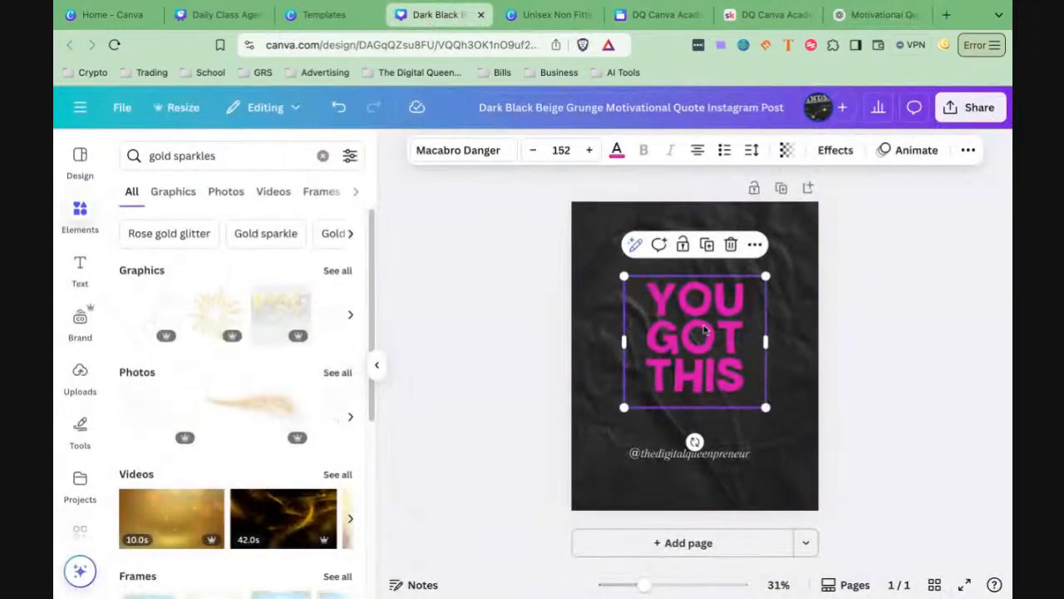
{"action": "double_click", "coordinate": [704, 331]}
{"action": "left_click", "coordinate": [705, 326]}
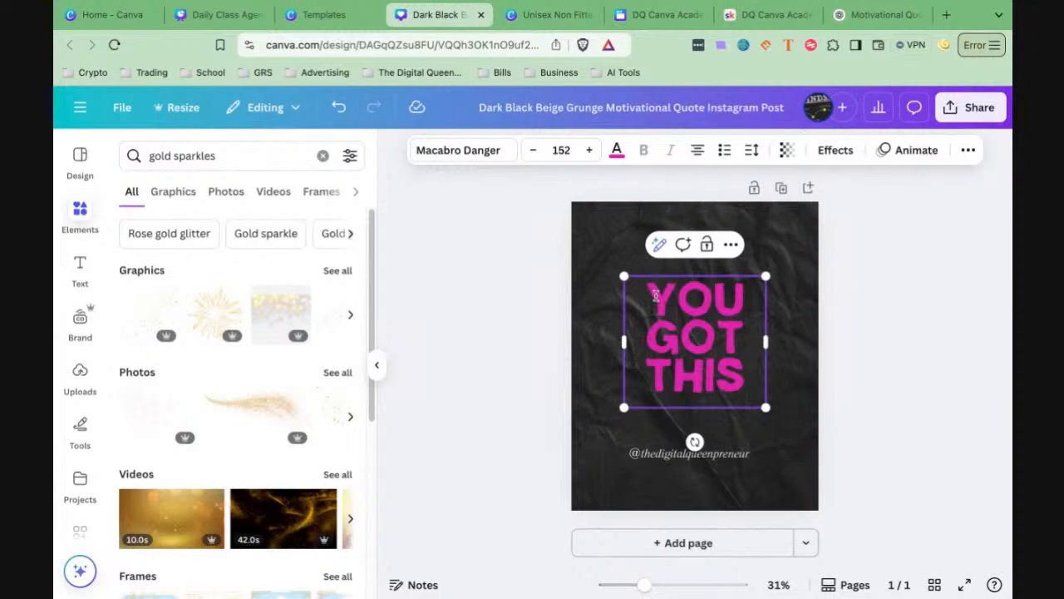
{"action": "triple_click", "coordinate": [655, 296]}
{"action": "key", "text": "ctrl+v"}
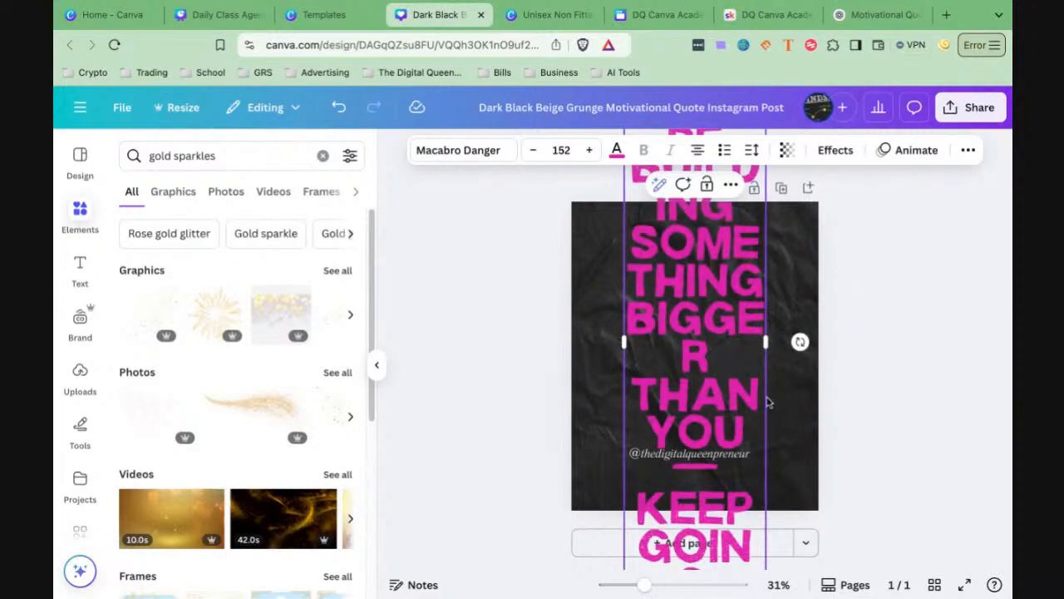
Step: Shrink the quote to font size 72.8 and widen its text box so it fits on five lines above the handle
{"action": "scroll", "coordinate": [765, 391], "scroll_direction": "down", "scroll_amount": 4}
{"action": "left_click_drag", "start_coordinate": [766, 434], "coordinate": [695, 310]}
{"action": "left_click_drag", "start_coordinate": [711, 235], "coordinate": [873, 235]}
{"action": "left_click_drag", "start_coordinate": [873, 299], "coordinate": [819, 270]}
{"action": "left_click", "coordinate": [889, 274]}
{"action": "mouse_move", "coordinate": [732, 230]}
{"action": "left_mouse_down"}
{"action": "mouse_move", "coordinate": [699, 332]}
{"action": "mouse_move", "coordinate": [729, 239]}
{"action": "left_mouse_up"}
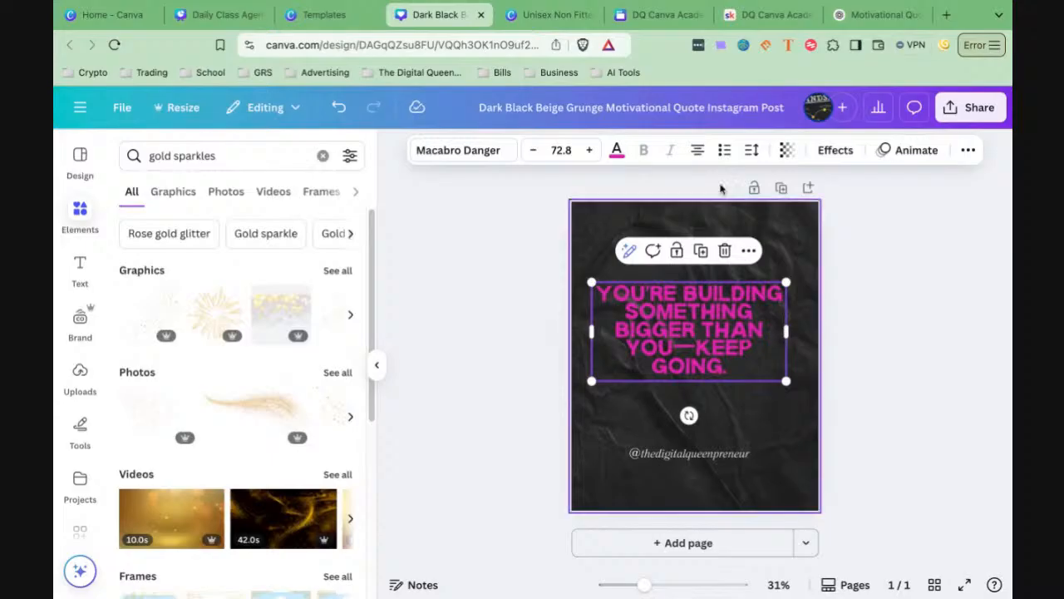
Step: Set the quote's line spacing to 1.09 and move the text box slightly down toward the page's center
{"action": "left_click", "coordinate": [752, 149]}
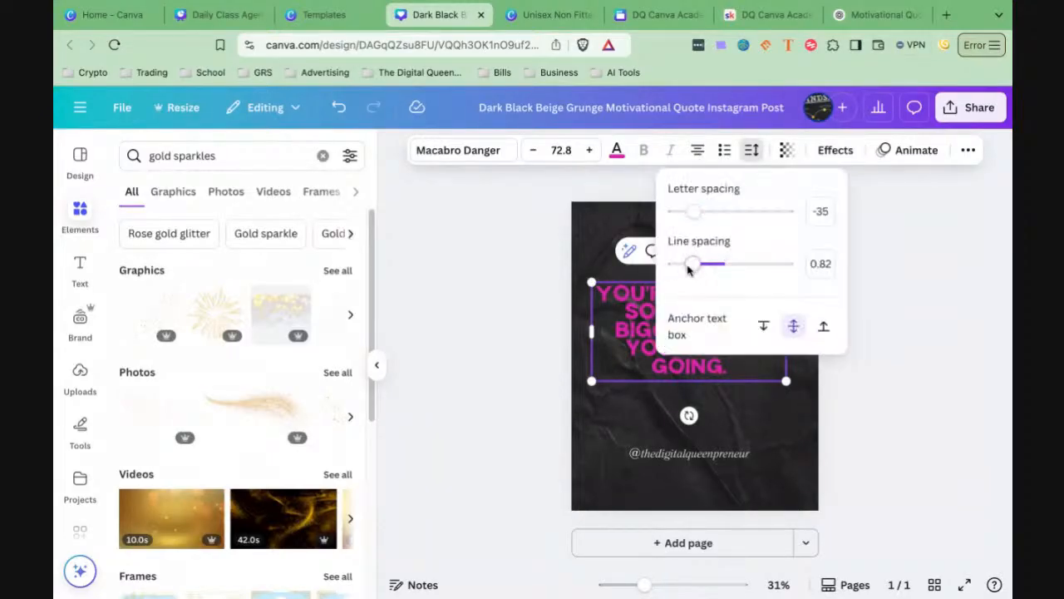
{"action": "left_click_drag", "start_coordinate": [691, 274], "coordinate": [691, 275]}
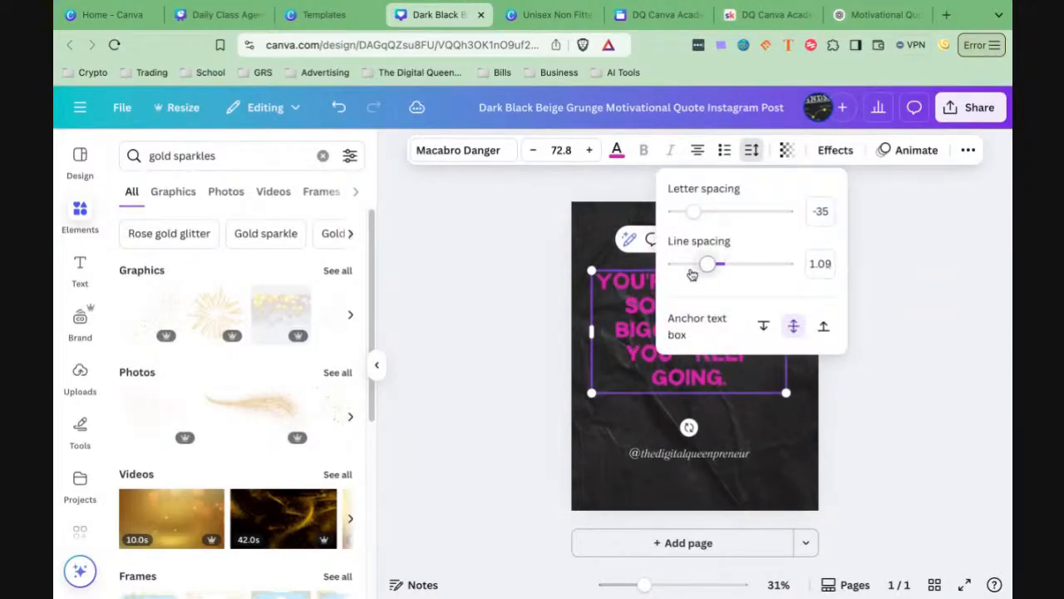
{"action": "left_click", "coordinate": [853, 393]}
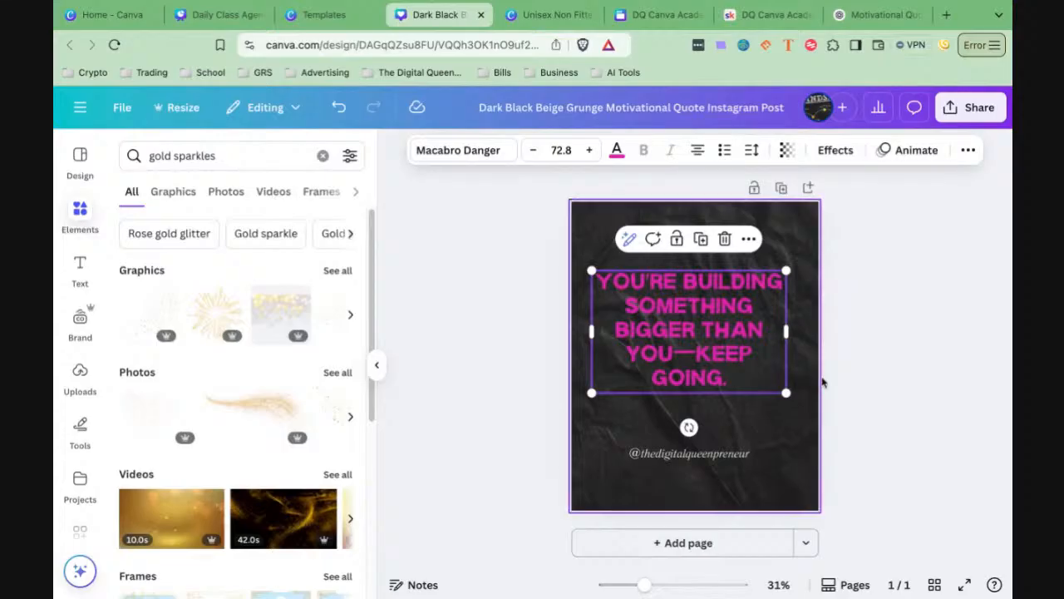
{"action": "left_click", "coordinate": [856, 376]}
{"action": "left_click_drag", "start_coordinate": [725, 343], "coordinate": [727, 350]}
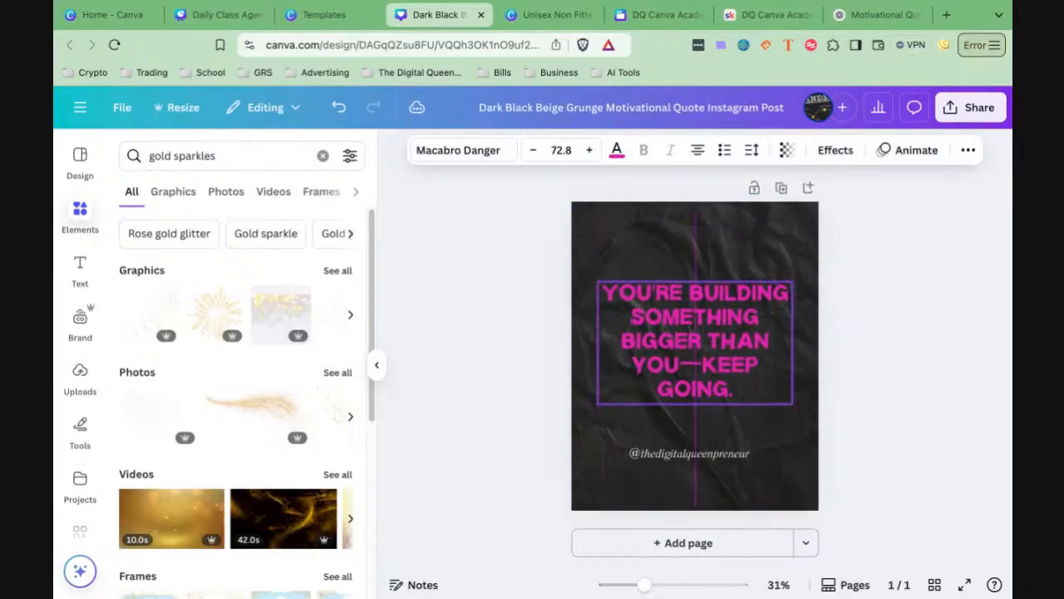
{"action": "left_click", "coordinate": [859, 393]}
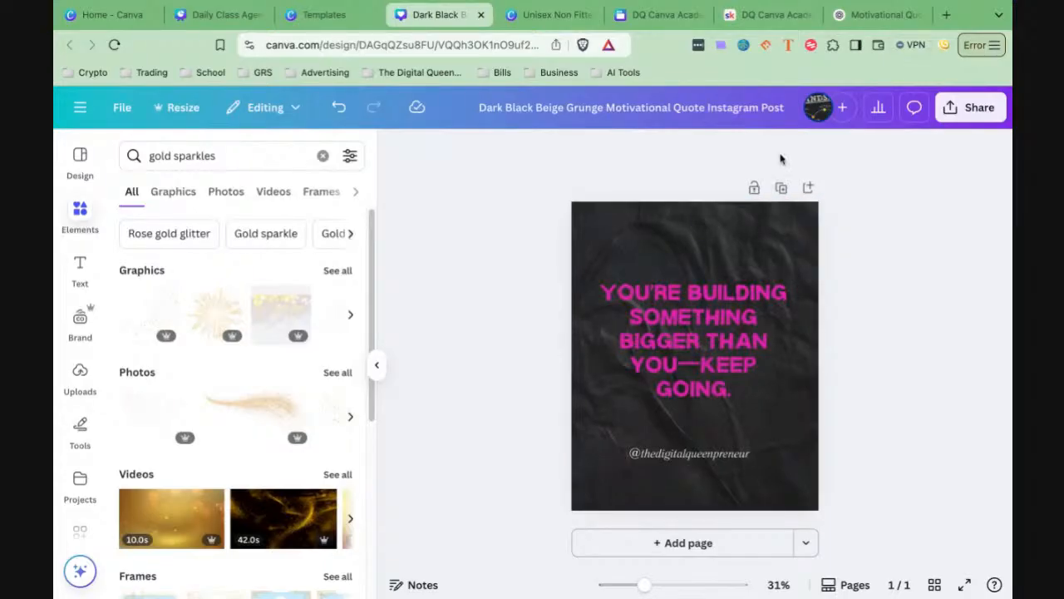
Step: Review both prompts and the quote replies in the ChatGPT conversation
{"action": "left_click", "coordinate": [869, 14]}
{"action": "scroll", "coordinate": [826, 382], "scroll_direction": "up", "scroll_amount": 20}
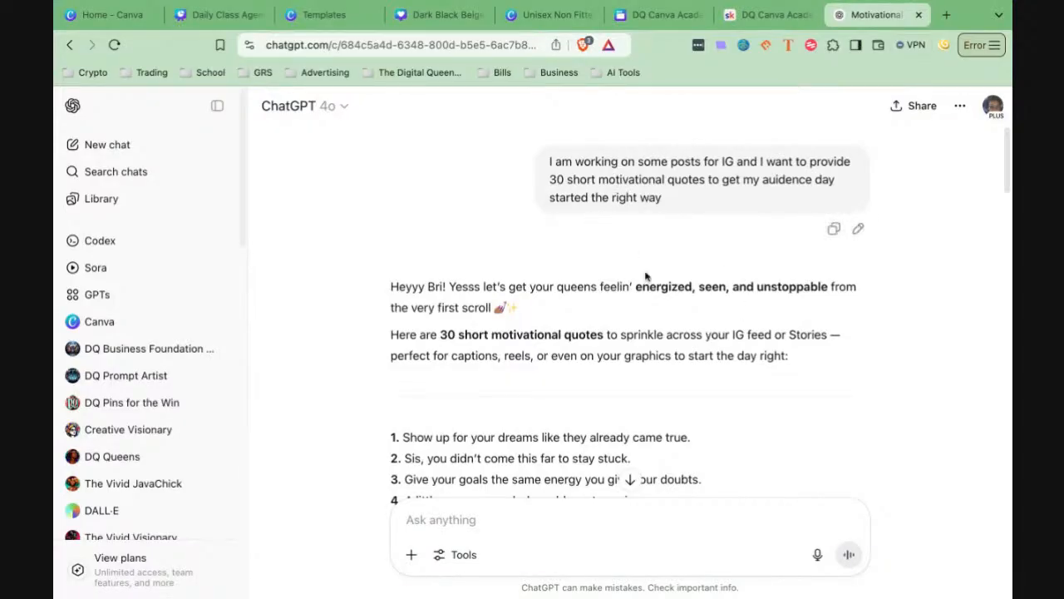
{"action": "scroll", "coordinate": [647, 278], "scroll_direction": "down", "scroll_amount": 5}
{"action": "scroll", "coordinate": [582, 324], "scroll_direction": "down", "scroll_amount": 10}
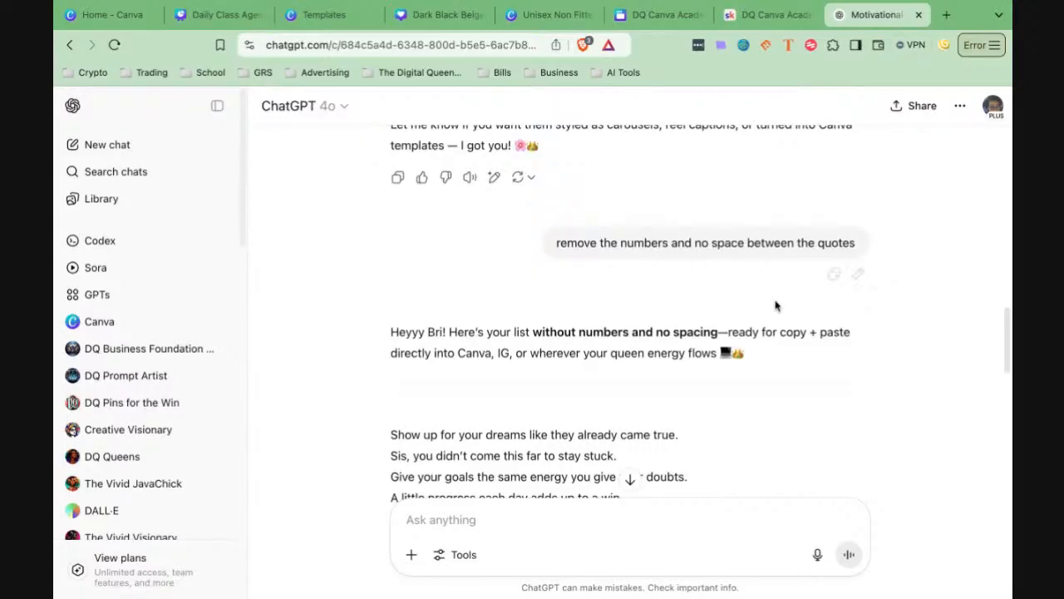
{"action": "scroll", "coordinate": [759, 327], "scroll_direction": "up", "scroll_amount": 15}
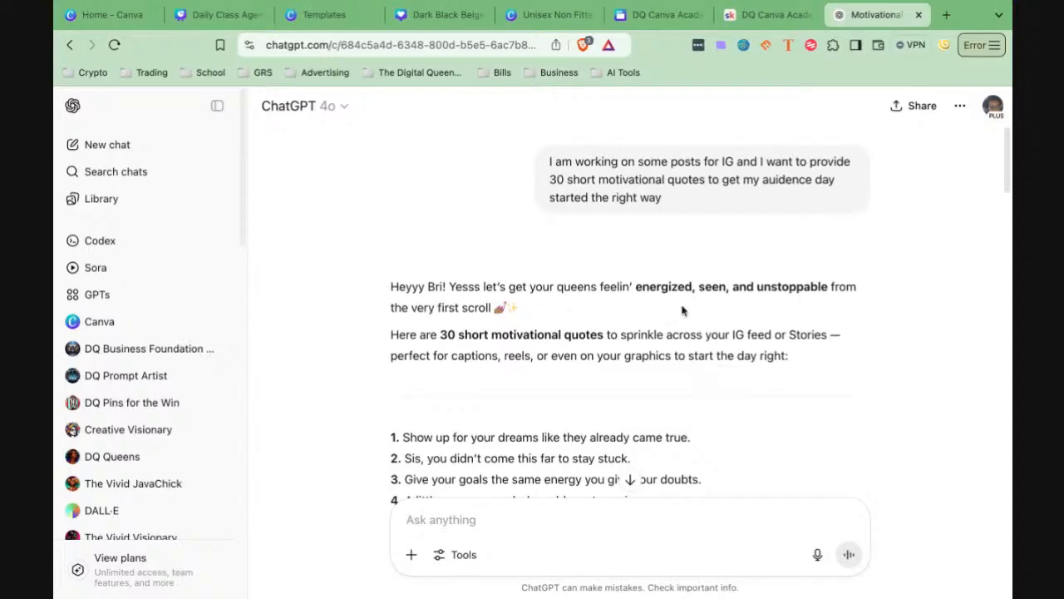
Step: Copy the complete list of unnumbered quotes from ChatGPT's second reply
{"action": "left_click", "coordinate": [428, 15]}
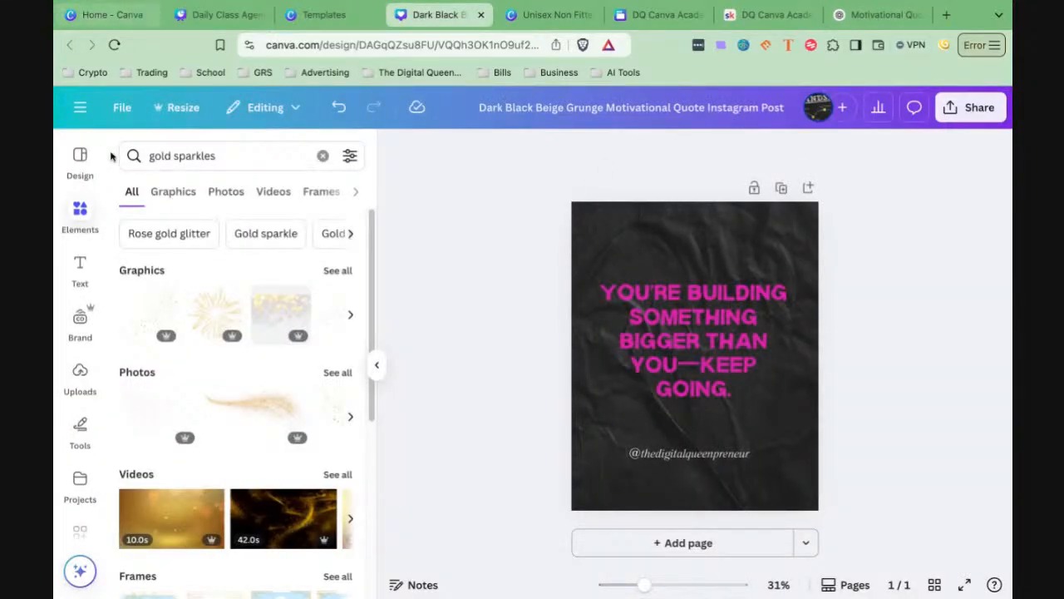
{"action": "left_click", "coordinate": [852, 24]}
{"action": "scroll", "coordinate": [596, 299], "scroll_direction": "down", "scroll_amount": 15}
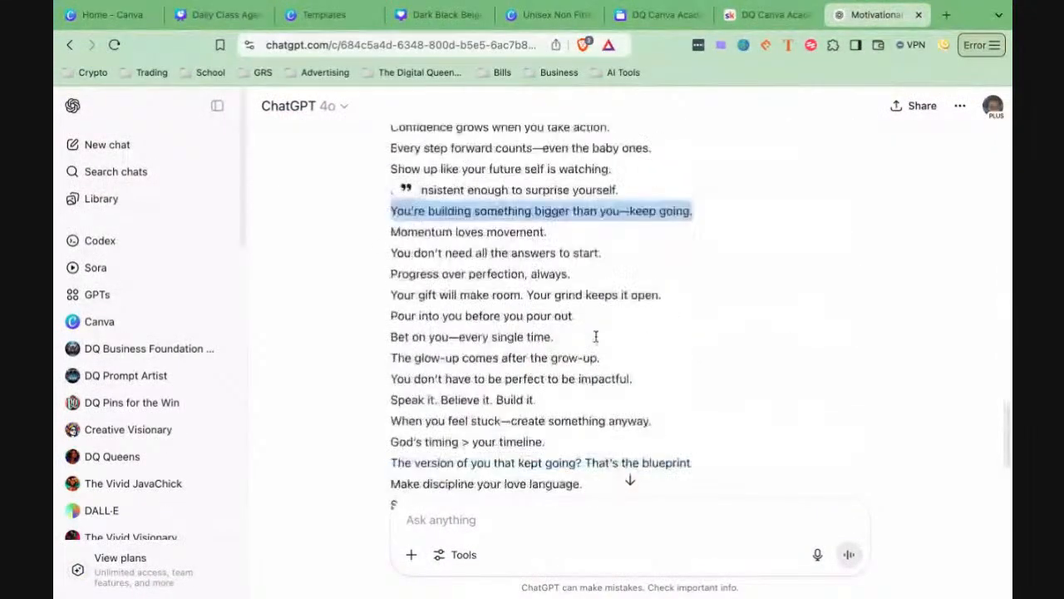
{"action": "mouse_move", "coordinate": [657, 267]}
{"action": "left_mouse_down"}
{"action": "mouse_move", "coordinate": [527, 234]}
{"action": "mouse_move", "coordinate": [466, 257]}
{"action": "mouse_move", "coordinate": [392, 213]}
{"action": "left_mouse_up"}
{"action": "scroll", "coordinate": [532, 237], "scroll_direction": "up", "scroll_amount": 7}
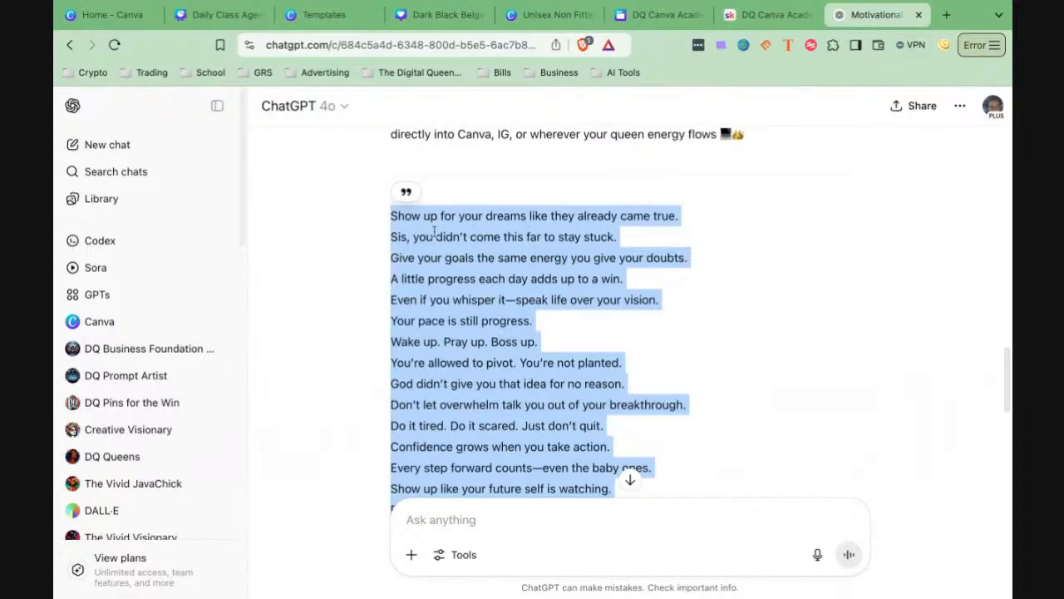
Step: Return to the Canva quote design, select the quote text and open the Canva apps library
{"action": "left_click", "coordinate": [437, 15]}
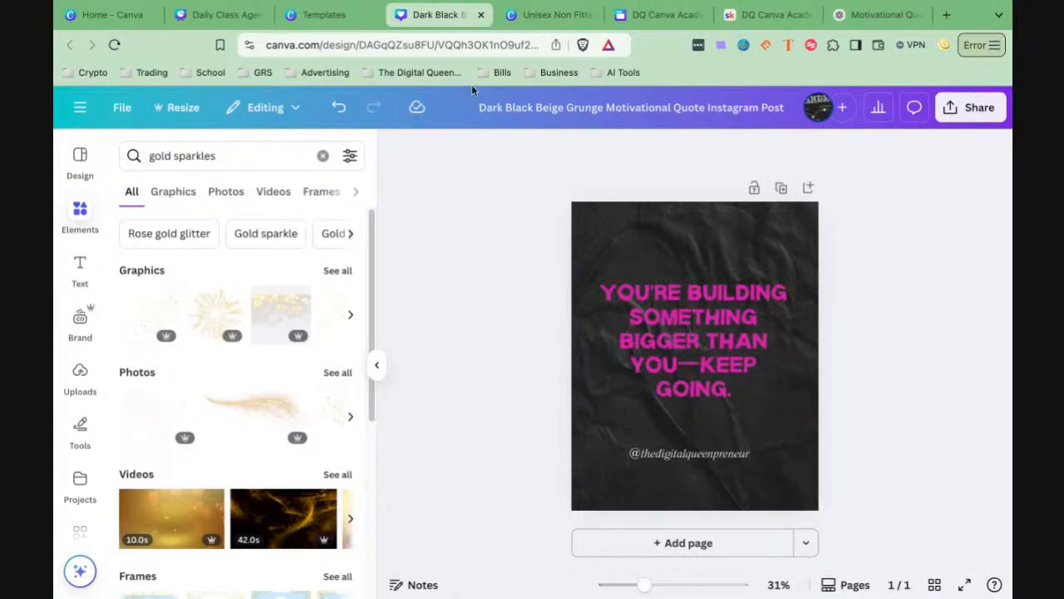
{"action": "left_click", "coordinate": [711, 330]}
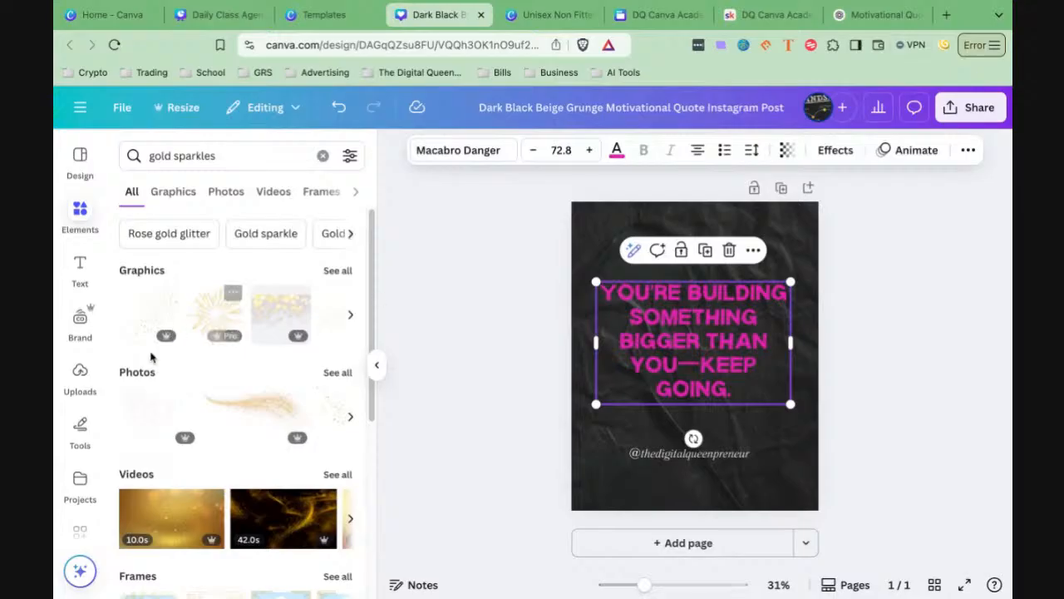
{"action": "scroll", "coordinate": [75, 439], "scroll_direction": "down", "scroll_amount": 1}
{"action": "scroll", "coordinate": [75, 439], "scroll_direction": "down", "scroll_amount": 3}
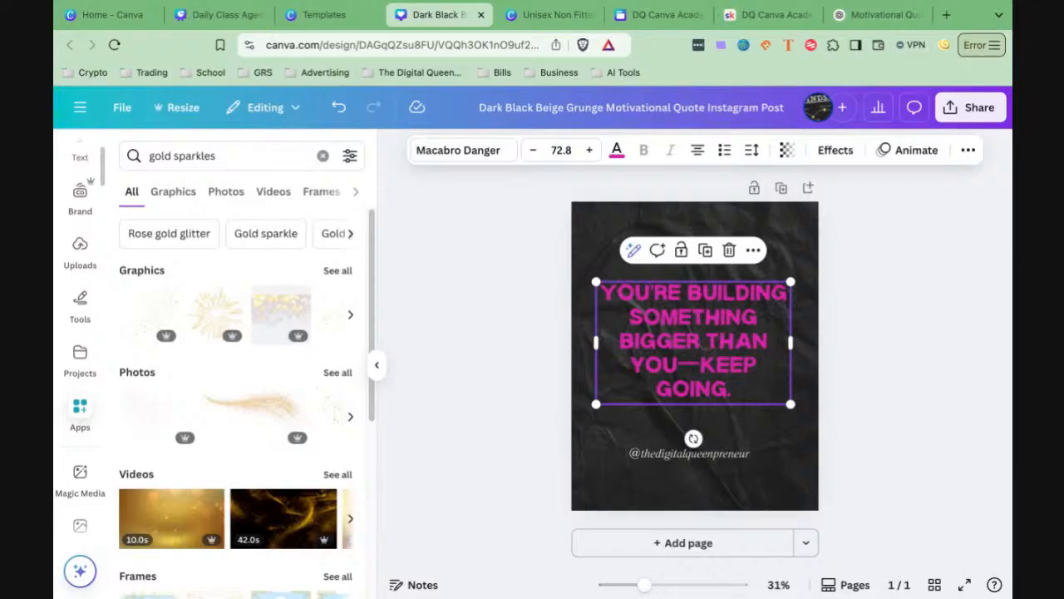
{"action": "left_click", "coordinate": [80, 412]}
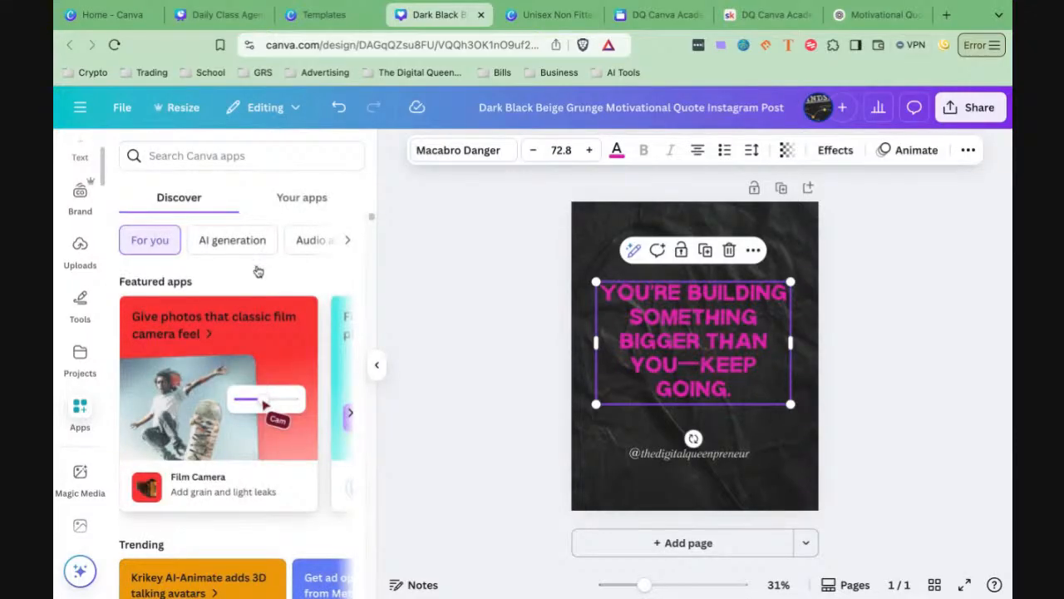
Step: Start a Bulk create with manually entered data and clear the sample names and emails from the table
{"action": "scroll", "coordinate": [249, 316], "scroll_direction": "down", "scroll_amount": 5}
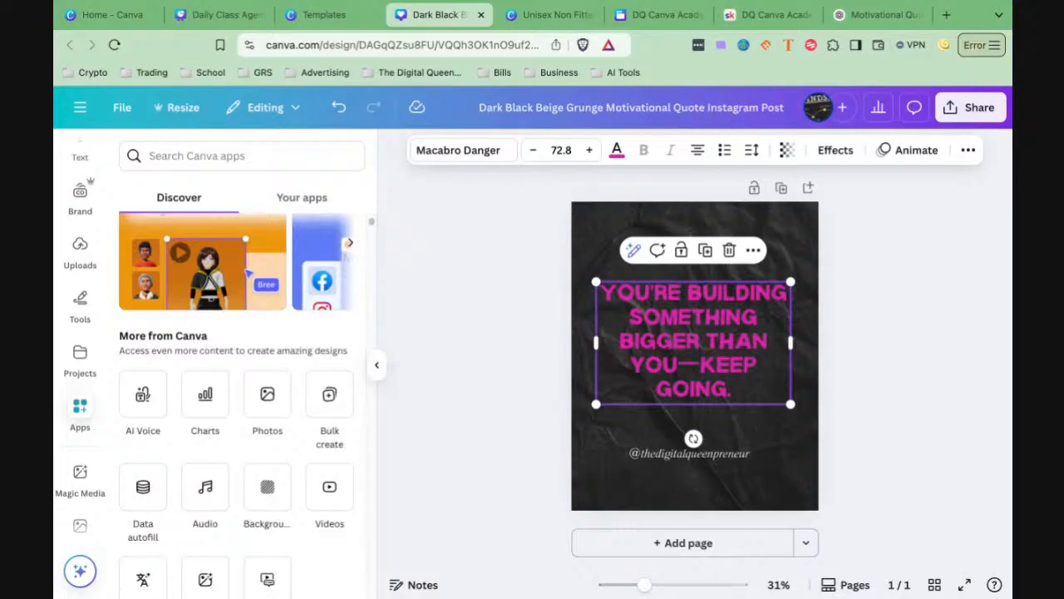
{"action": "left_click", "coordinate": [326, 396]}
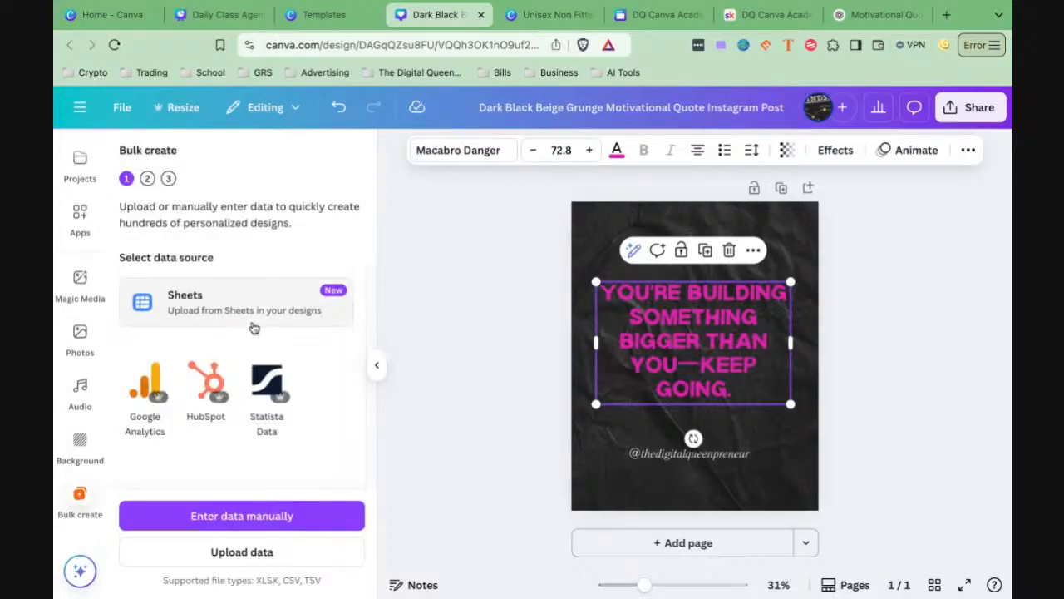
{"action": "left_click", "coordinate": [227, 516]}
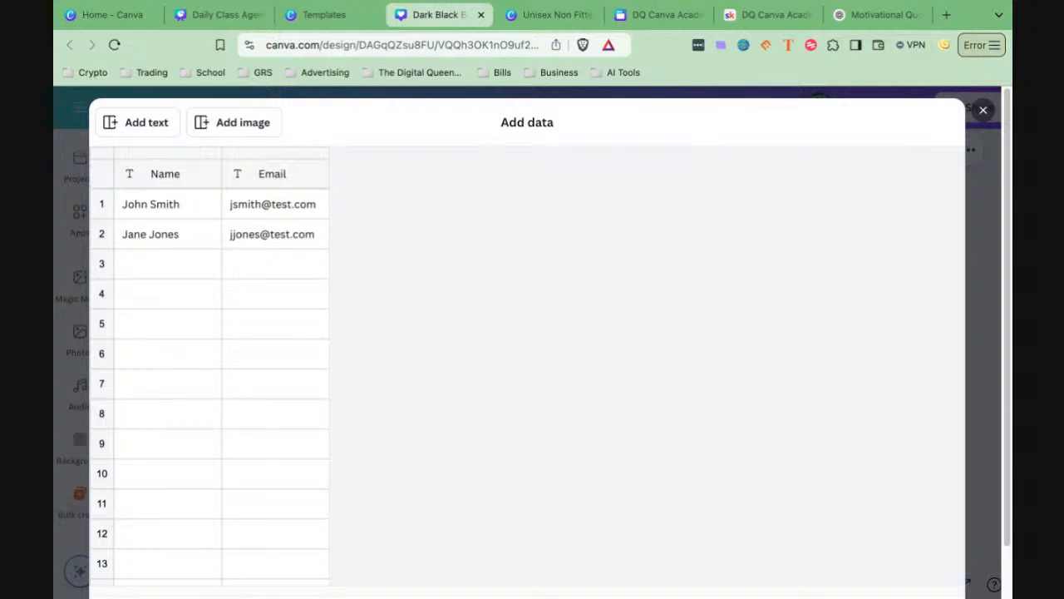
{"action": "scroll", "coordinate": [316, 516], "scroll_direction": "down", "scroll_amount": 10}
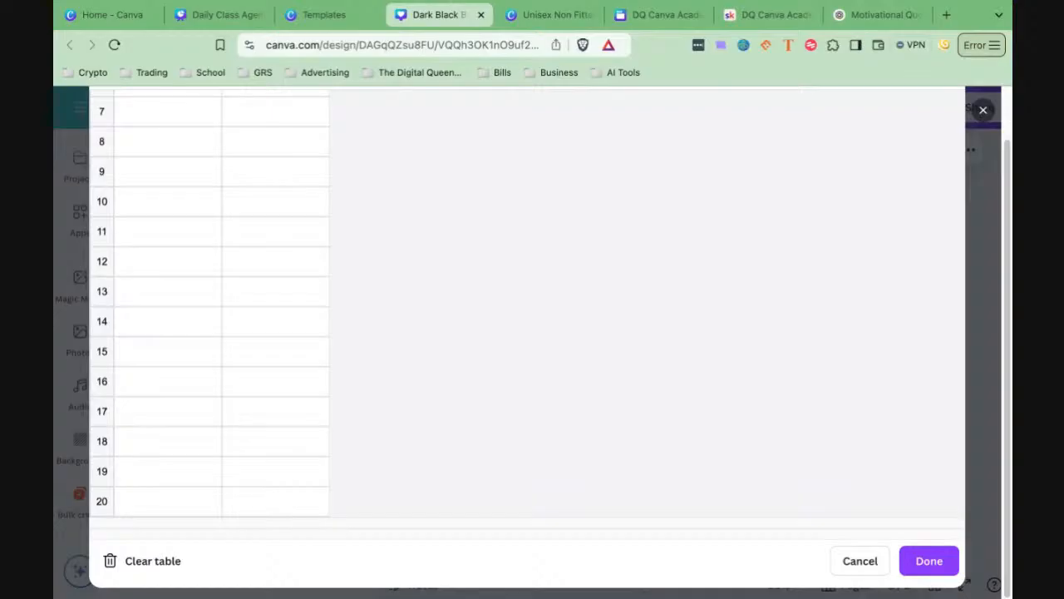
{"action": "left_click", "coordinate": [149, 563]}
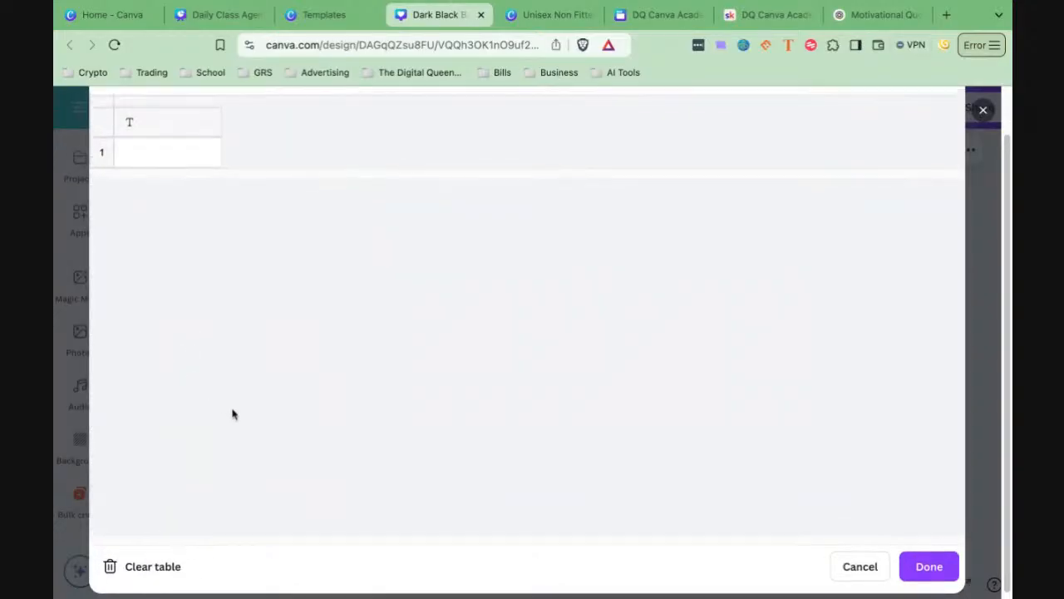
Step: Title the data column Quotes, paste the copied quote list into its rows and save the table
{"action": "left_click", "coordinate": [164, 147]}
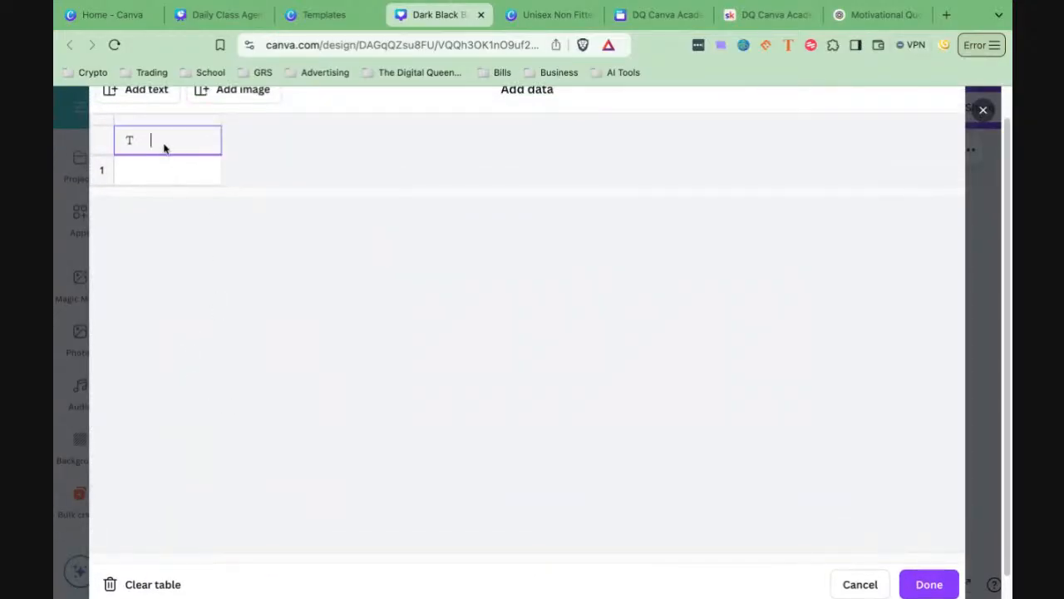
{"action": "type", "text": "Quotes"}
{"action": "left_click", "coordinate": [162, 174]}
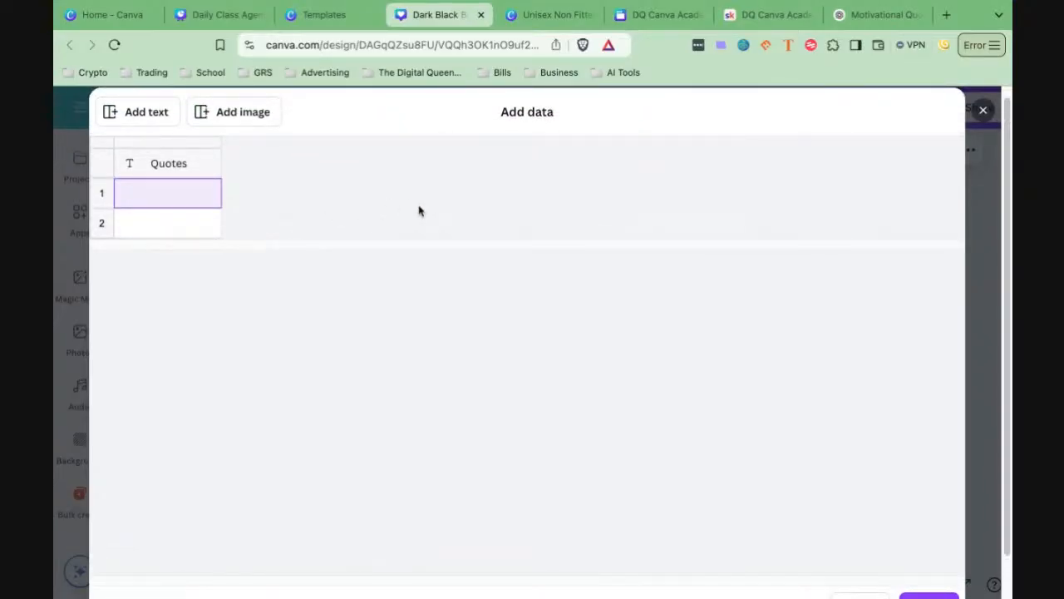
{"action": "right_click", "coordinate": [145, 192]}
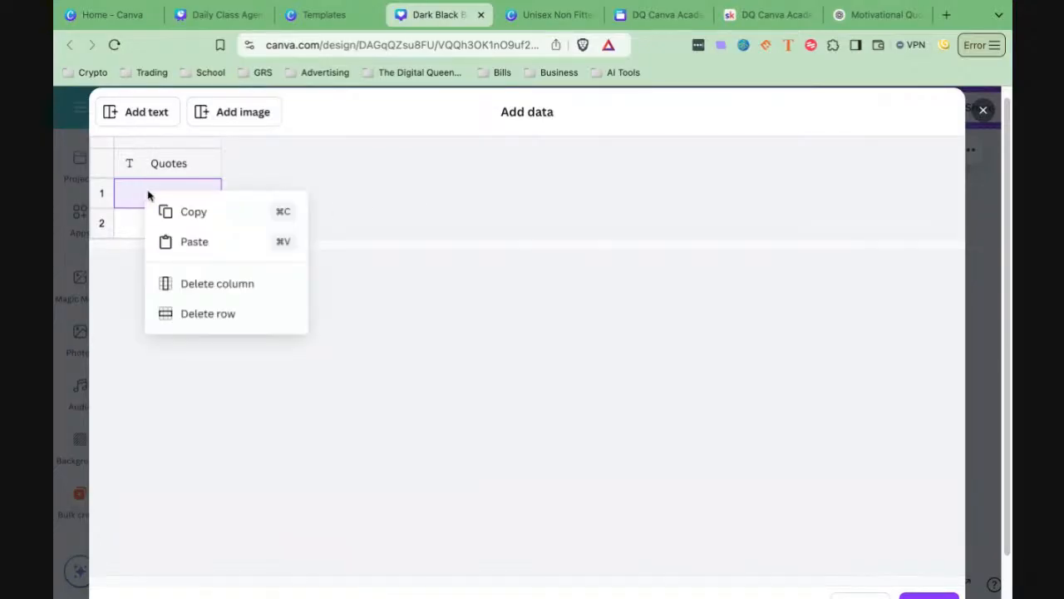
{"action": "left_click", "coordinate": [197, 250]}
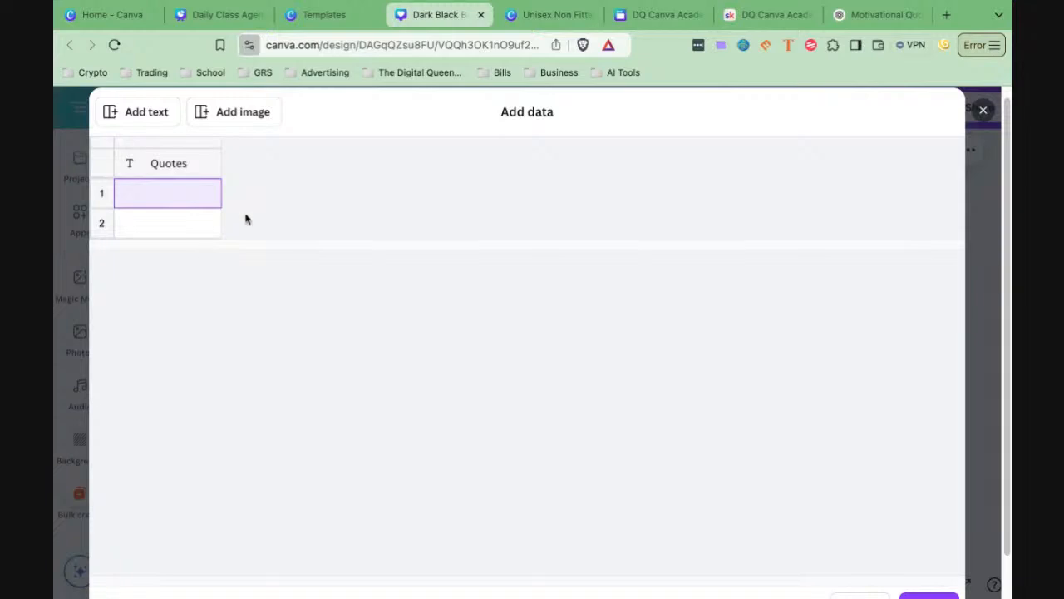
{"action": "scroll", "coordinate": [397, 254], "scroll_direction": "down", "scroll_amount": 6}
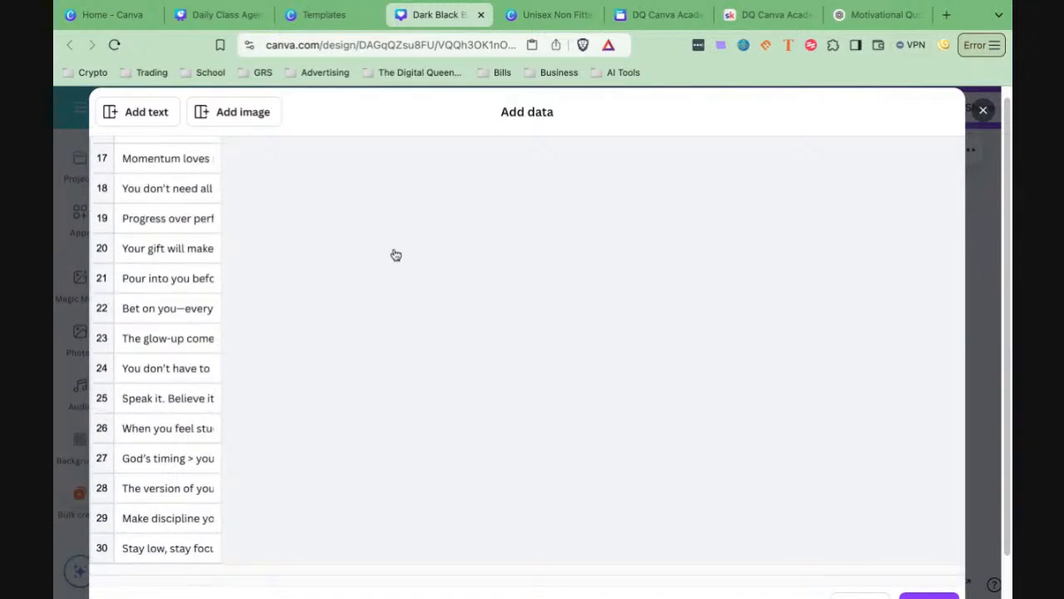
{"action": "scroll", "coordinate": [395, 255], "scroll_direction": "down", "scroll_amount": 2}
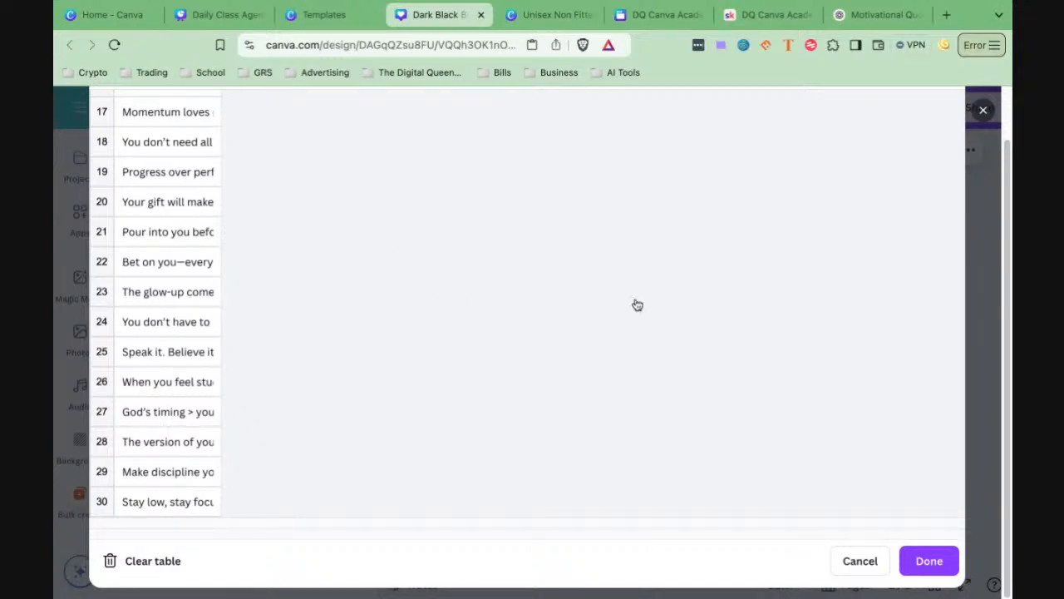
{"action": "left_click", "coordinate": [929, 561]}
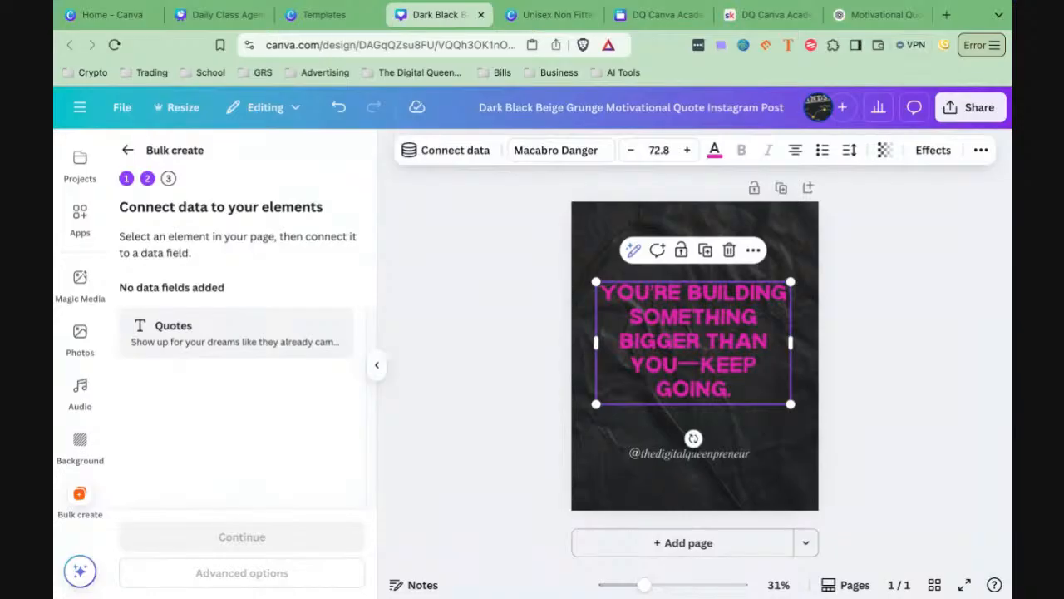
Step: Connect the quote text to the Quotes data field and generate all 30 designs as multiple pages in 1 design
{"action": "left_click", "coordinate": [466, 157]}
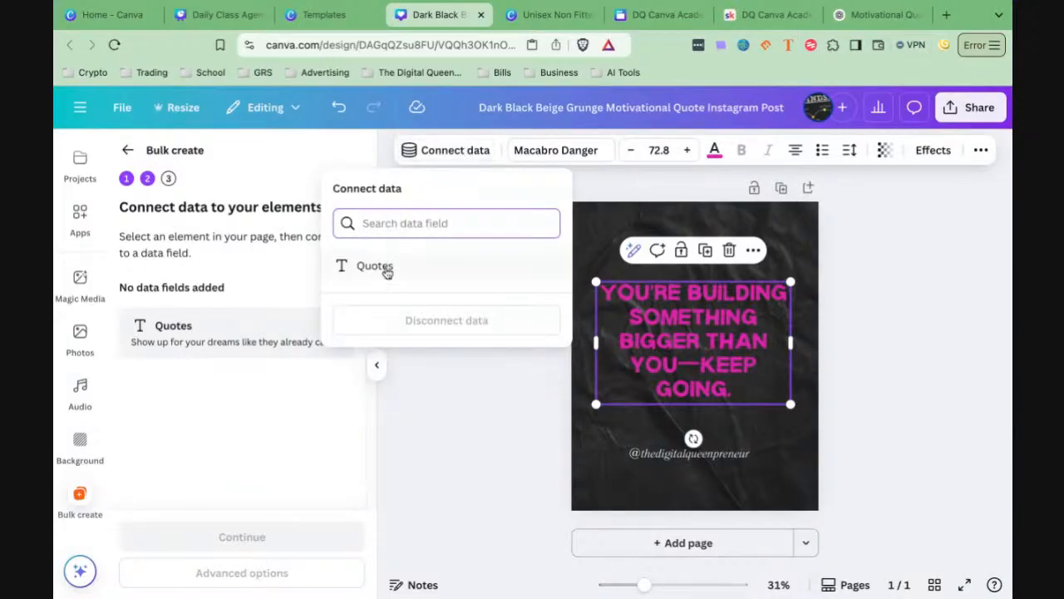
{"action": "left_click", "coordinate": [387, 267]}
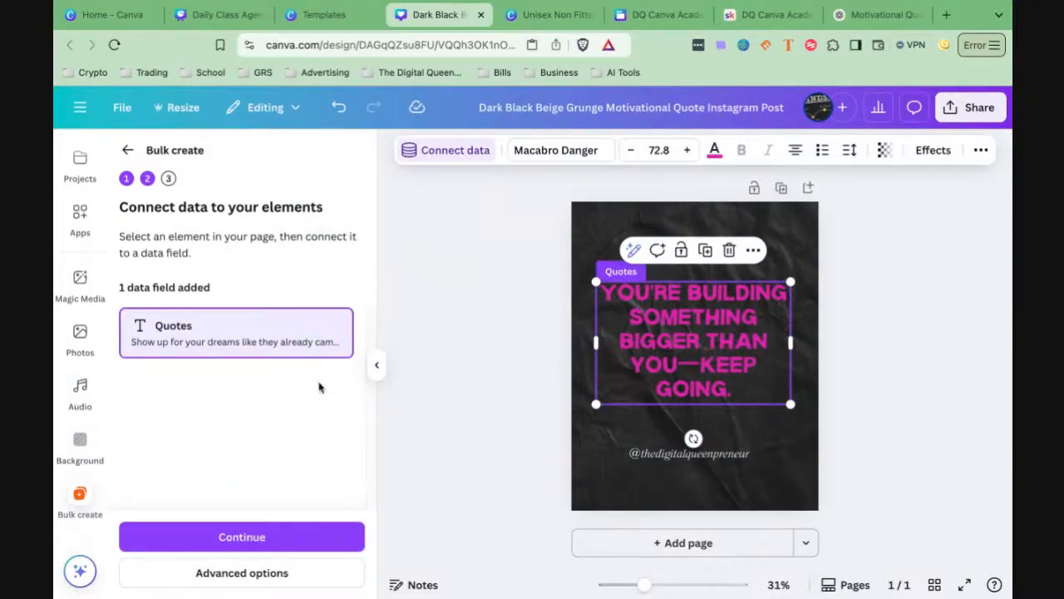
{"action": "left_click", "coordinate": [244, 573]}
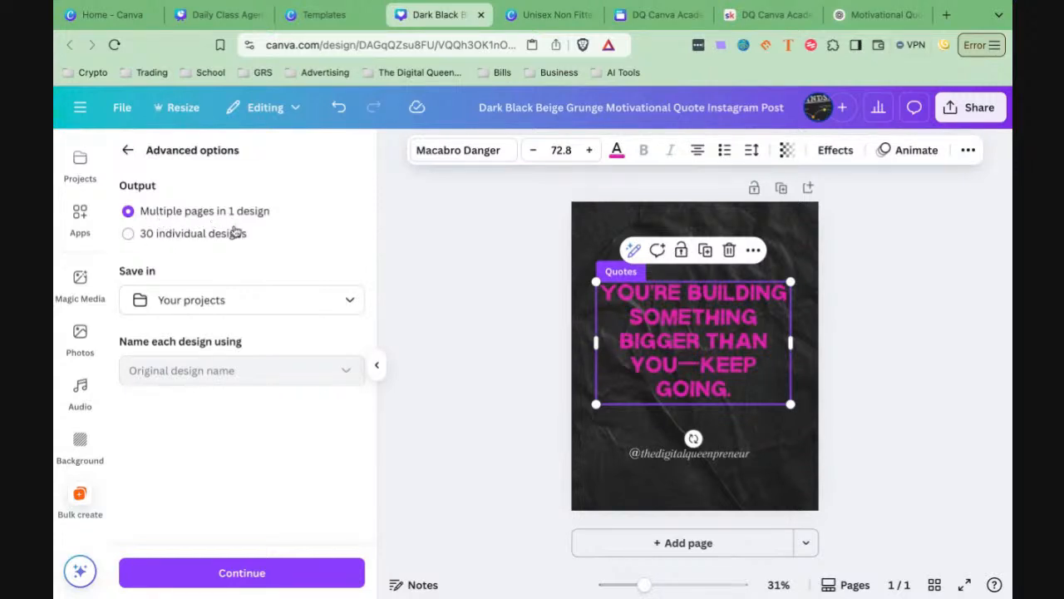
{"action": "left_click", "coordinate": [239, 573]}
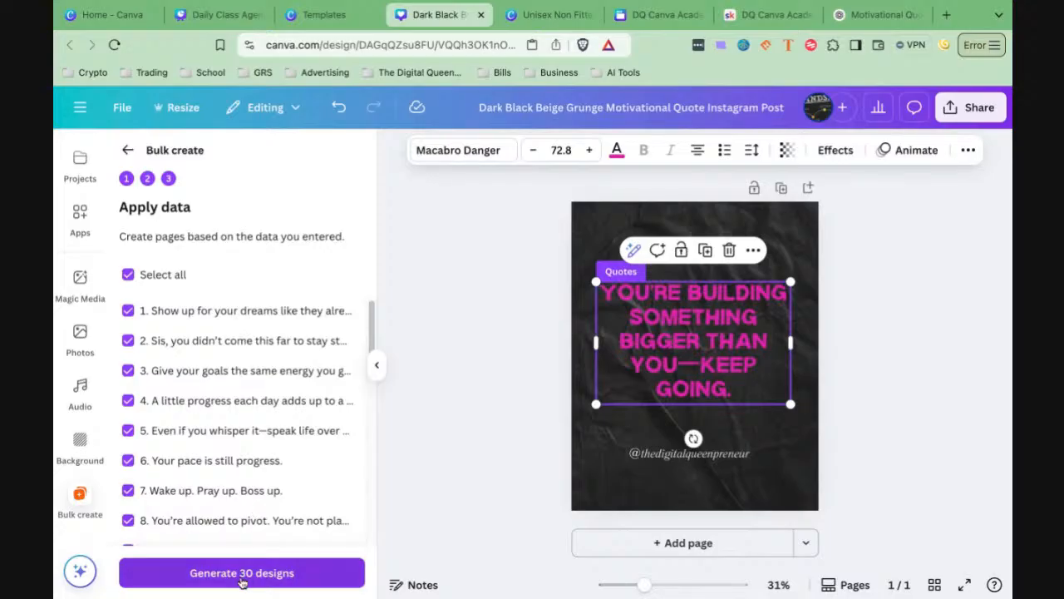
{"action": "left_click", "coordinate": [239, 577]}
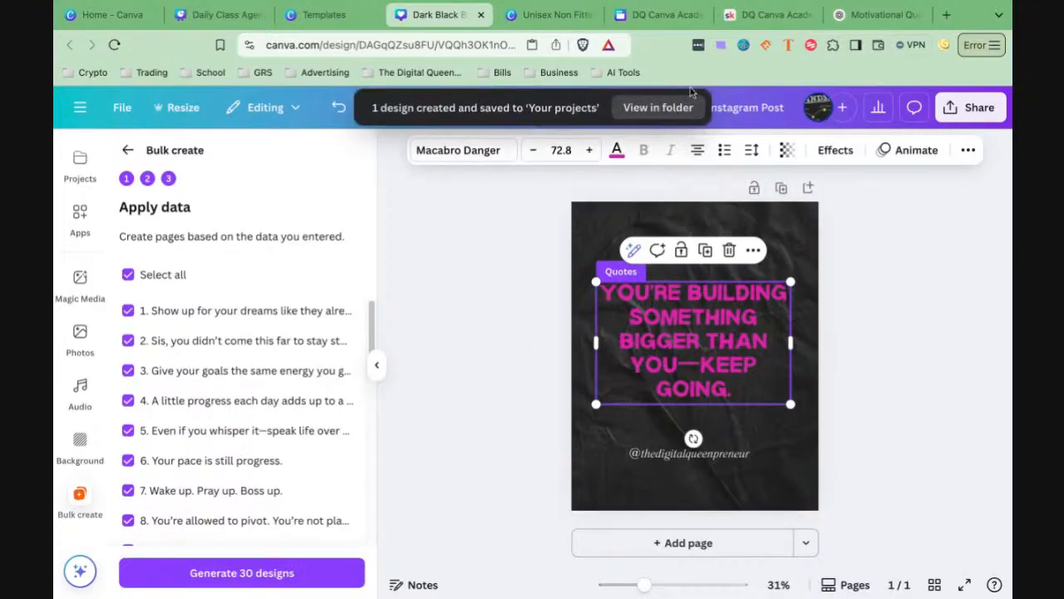
Step: View the generated bulk design in the Projects folder and open it in a new tab
{"action": "left_click", "coordinate": [659, 109]}
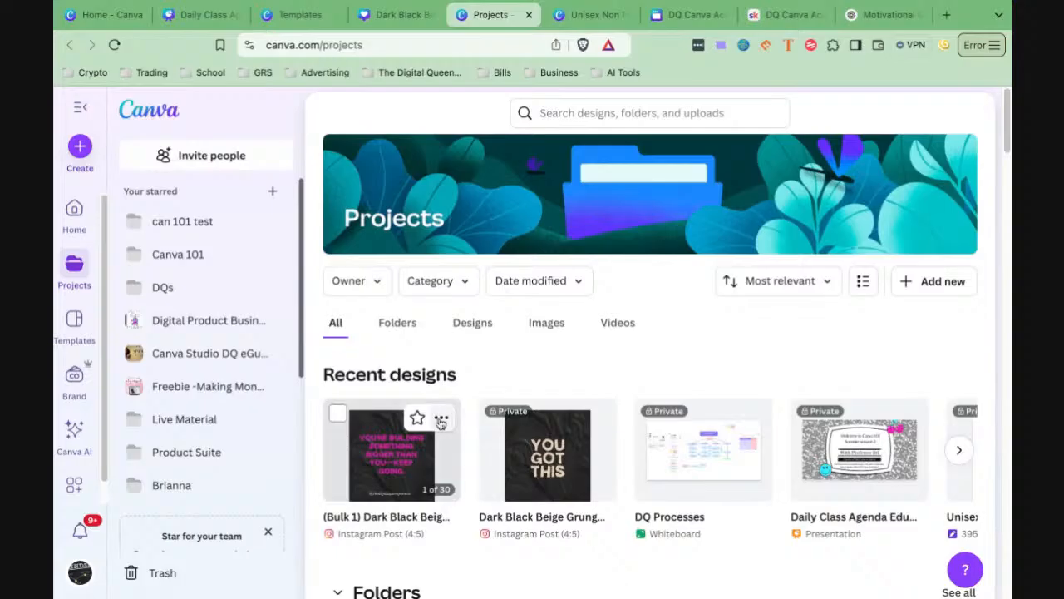
{"action": "left_click", "coordinate": [441, 423]}
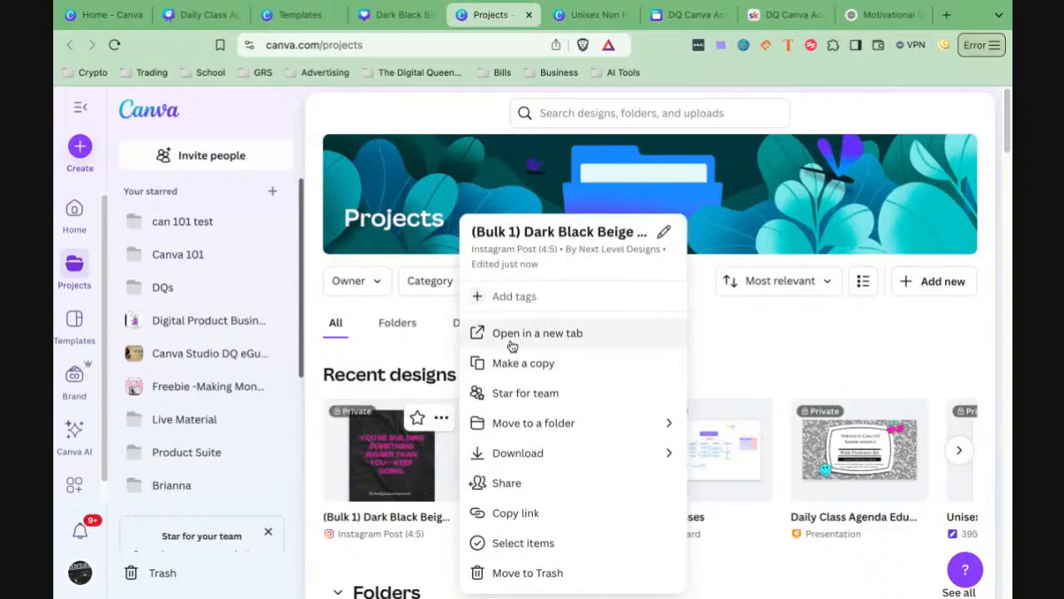
{"action": "left_click", "coordinate": [512, 341]}
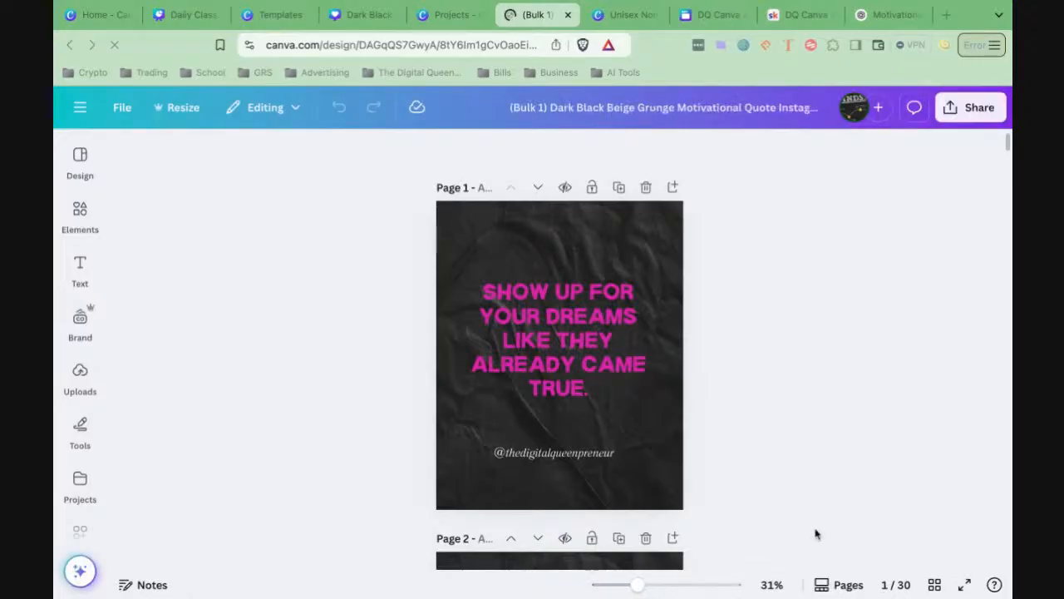
Step: Show the bulk design's pages in Grid view and review all the generated quote posts
{"action": "left_click", "coordinate": [839, 587]}
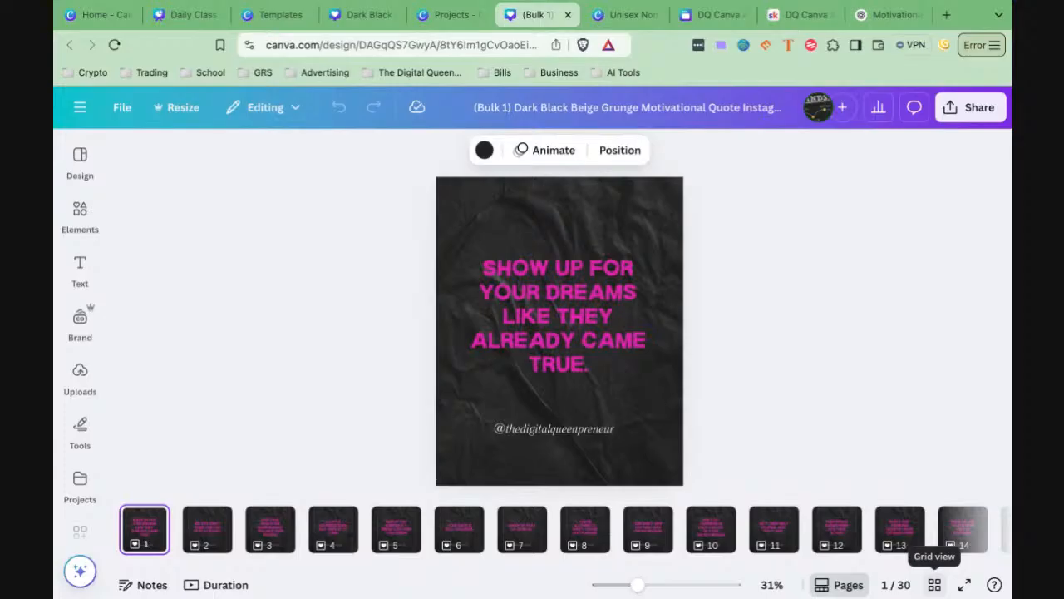
{"action": "left_click", "coordinate": [934, 585]}
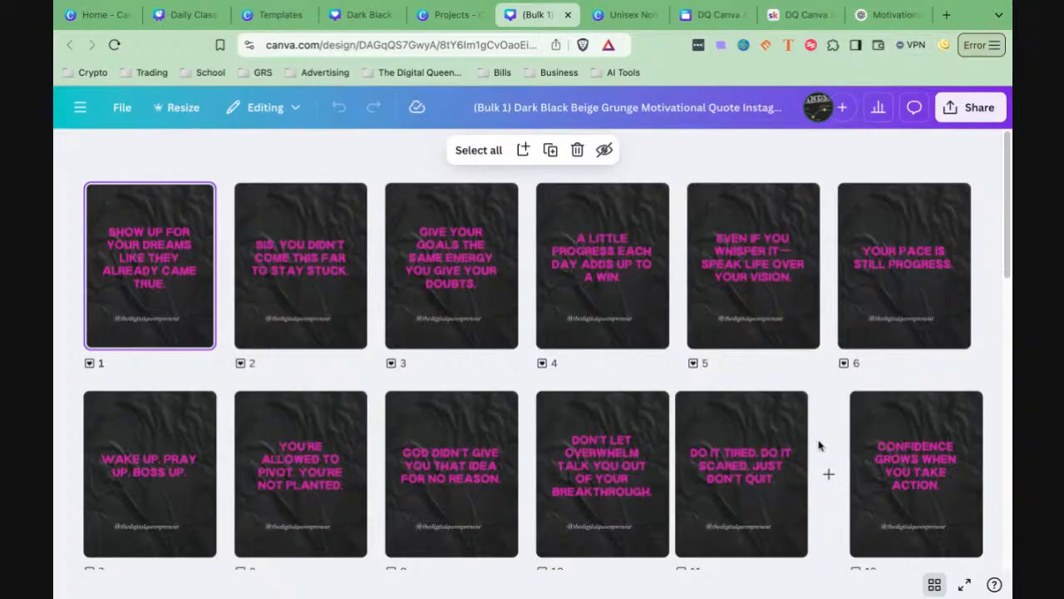
{"action": "scroll", "coordinate": [750, 446], "scroll_direction": "down", "scroll_amount": 1}
{"action": "scroll", "coordinate": [750, 446], "scroll_direction": "down", "scroll_amount": 3}
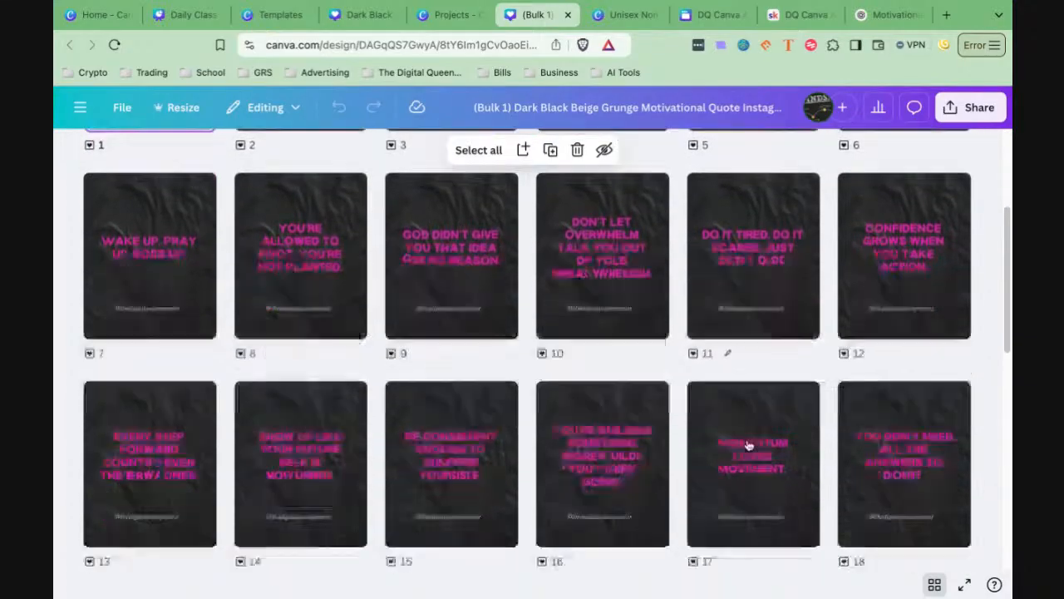
{"action": "scroll", "coordinate": [746, 447], "scroll_direction": "down", "scroll_amount": 1}
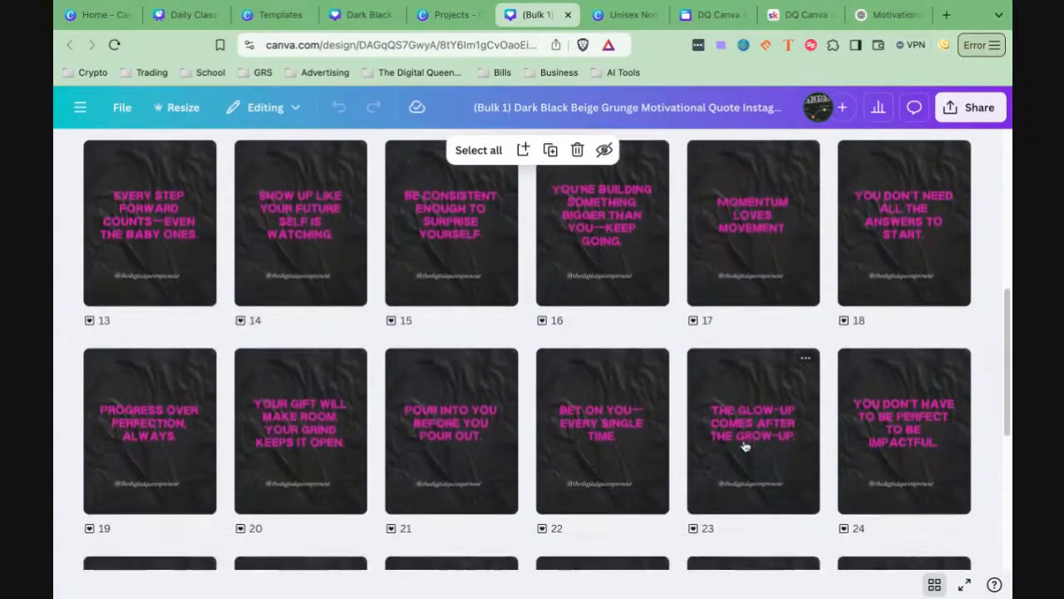
{"action": "scroll", "coordinate": [746, 447], "scroll_direction": "down", "scroll_amount": 1}
{"action": "scroll", "coordinate": [753, 383], "scroll_direction": "down", "scroll_amount": 2}
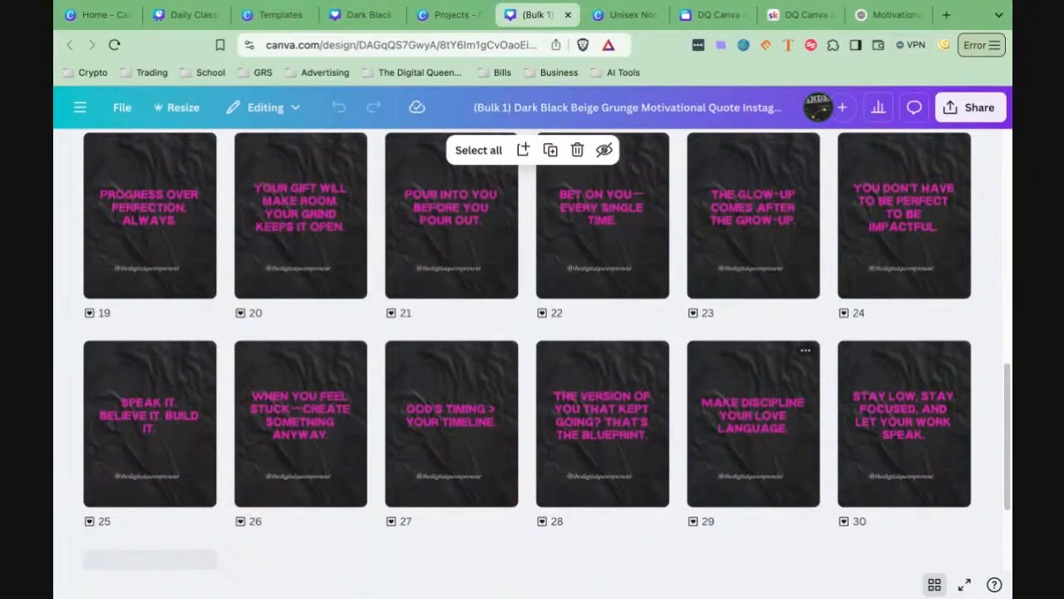
{"action": "scroll", "coordinate": [752, 424], "scroll_direction": "up", "scroll_amount": 8}
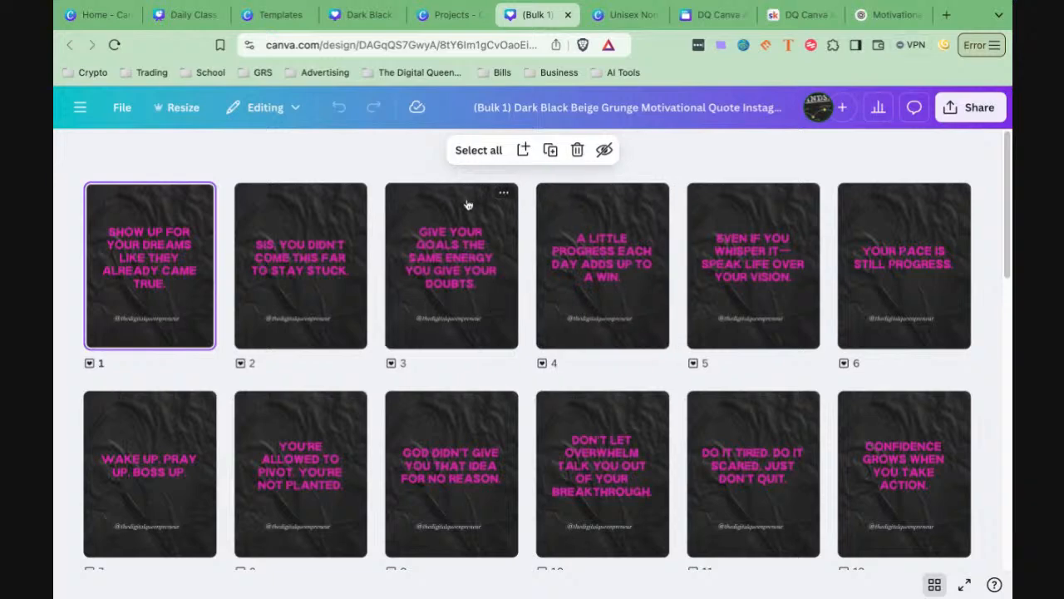
Step: Switch to the DQ Canva Academy community on Skool and open its Classroom
{"action": "left_click", "coordinate": [800, 17]}
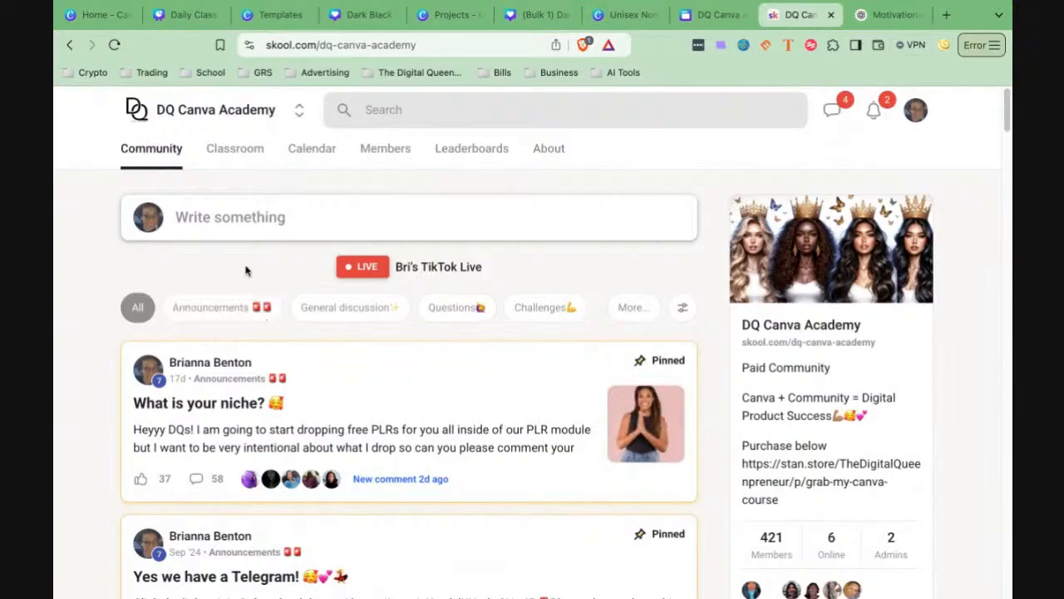
{"action": "scroll", "coordinate": [246, 270], "scroll_direction": "down", "scroll_amount": 1}
{"action": "scroll", "coordinate": [241, 267], "scroll_direction": "up", "scroll_amount": 1}
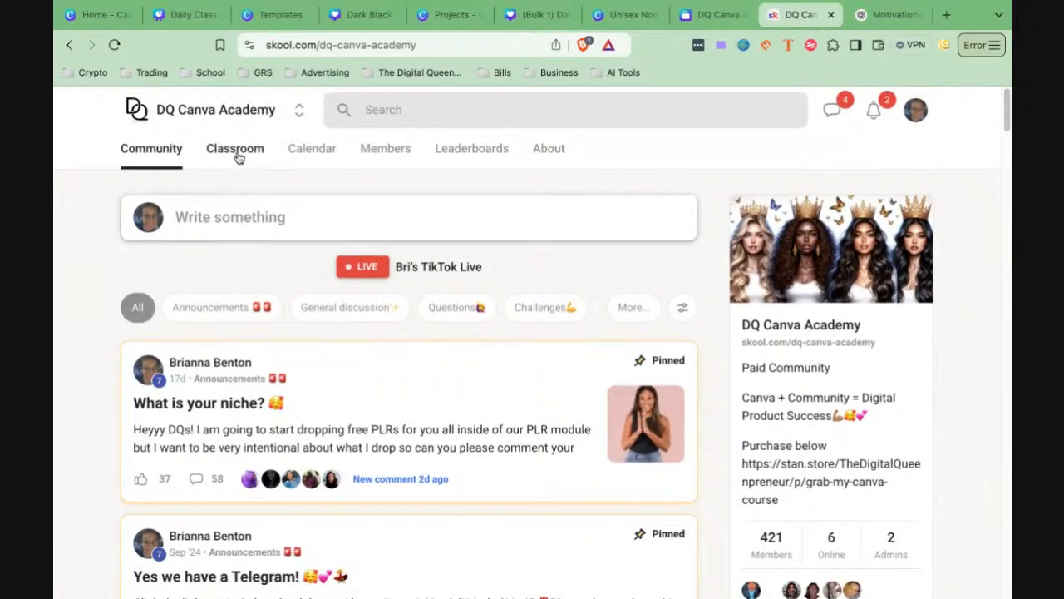
{"action": "left_click", "coordinate": [237, 153]}
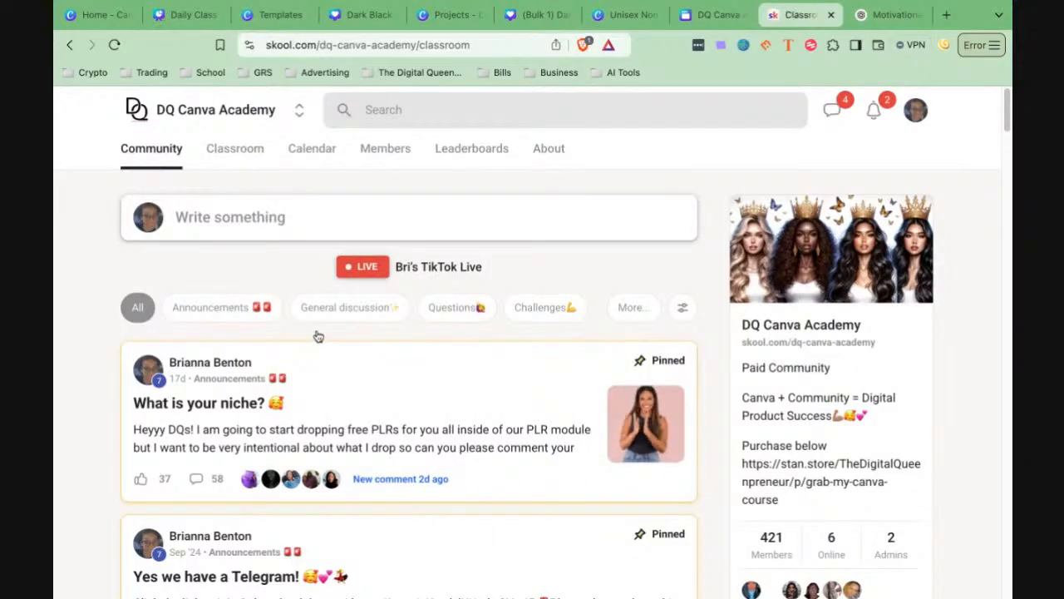
Step: Browse the Classroom modules, open Creating Digital Products and look through its lesson list
{"action": "scroll", "coordinate": [511, 380], "scroll_direction": "down", "scroll_amount": 2}
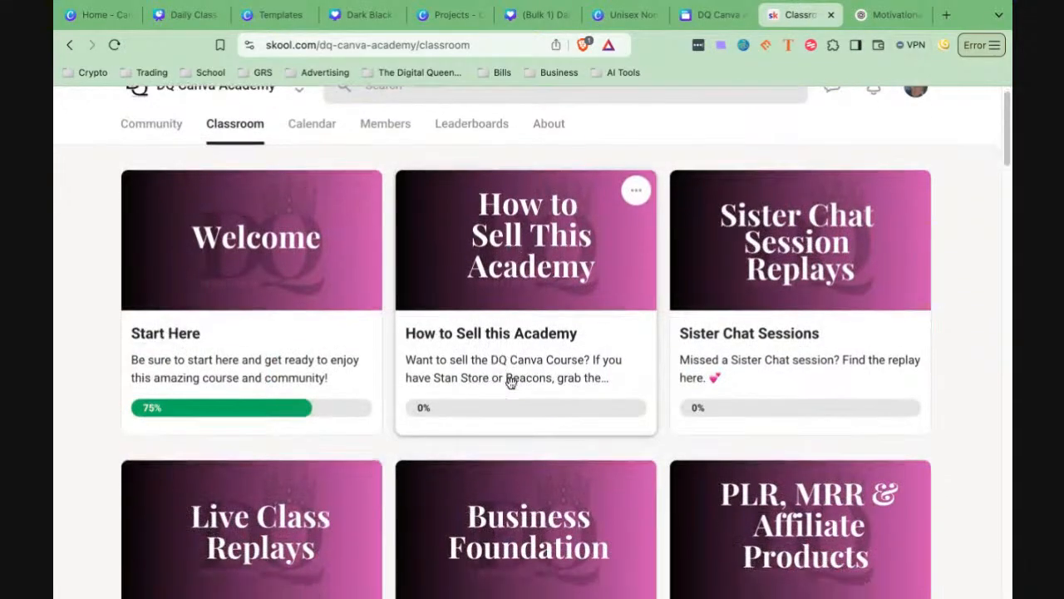
{"action": "scroll", "coordinate": [510, 381], "scroll_direction": "down", "scroll_amount": 5}
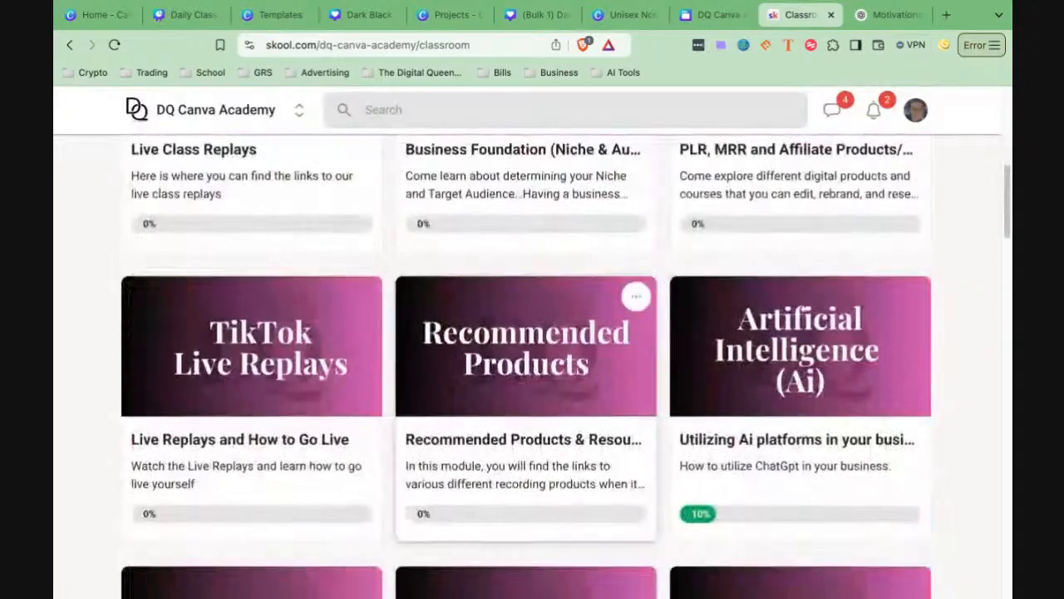
{"action": "scroll", "coordinate": [510, 382], "scroll_direction": "down", "scroll_amount": 6}
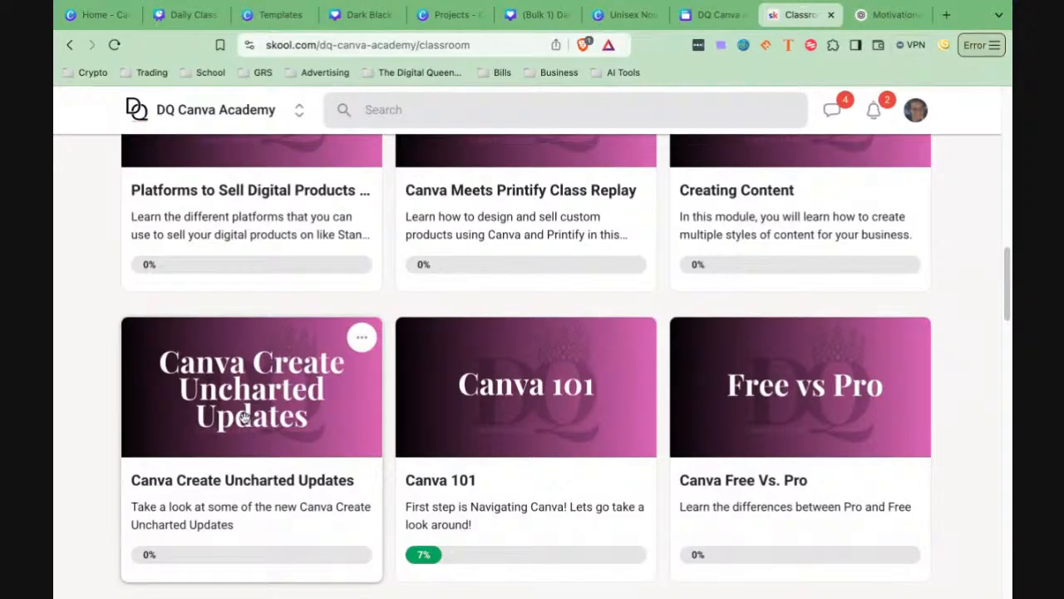
{"action": "scroll", "coordinate": [248, 420], "scroll_direction": "down", "scroll_amount": 9}
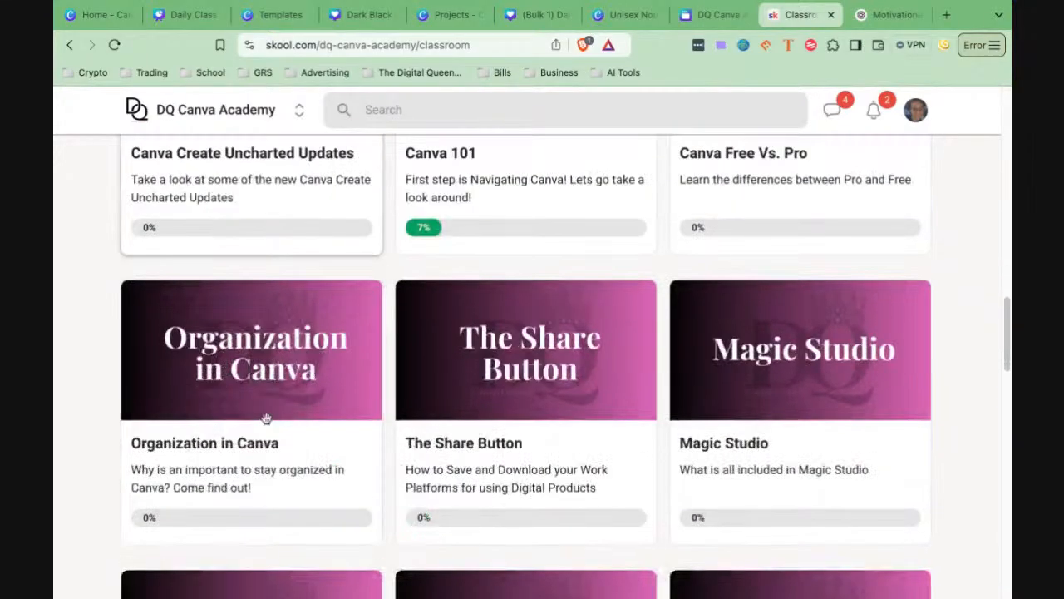
{"action": "scroll", "coordinate": [266, 416], "scroll_direction": "down", "scroll_amount": 2}
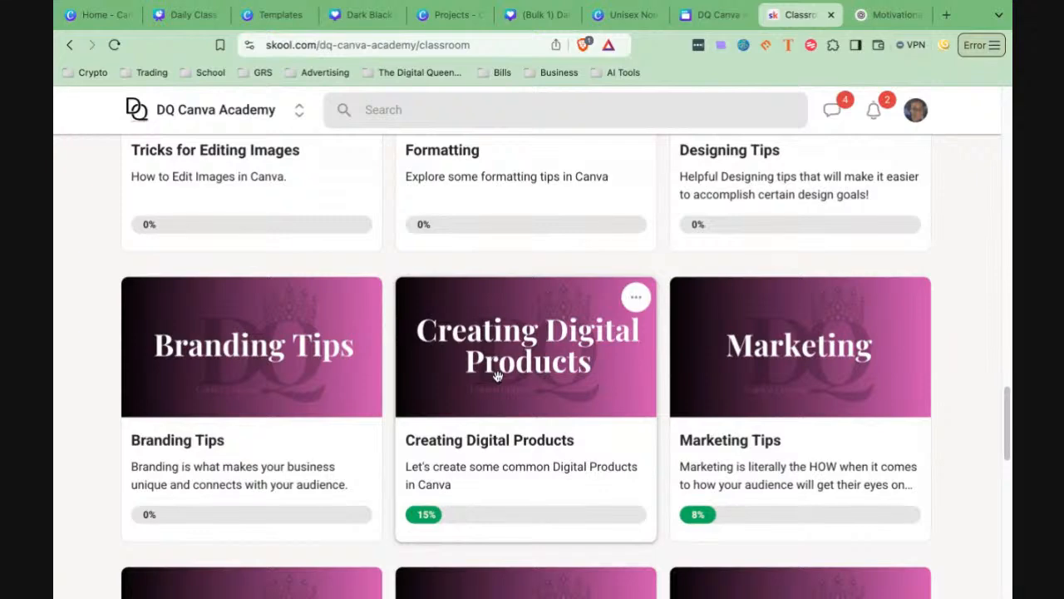
{"action": "left_click", "coordinate": [496, 375]}
{"action": "scroll", "coordinate": [248, 403], "scroll_direction": "down", "scroll_amount": 1}
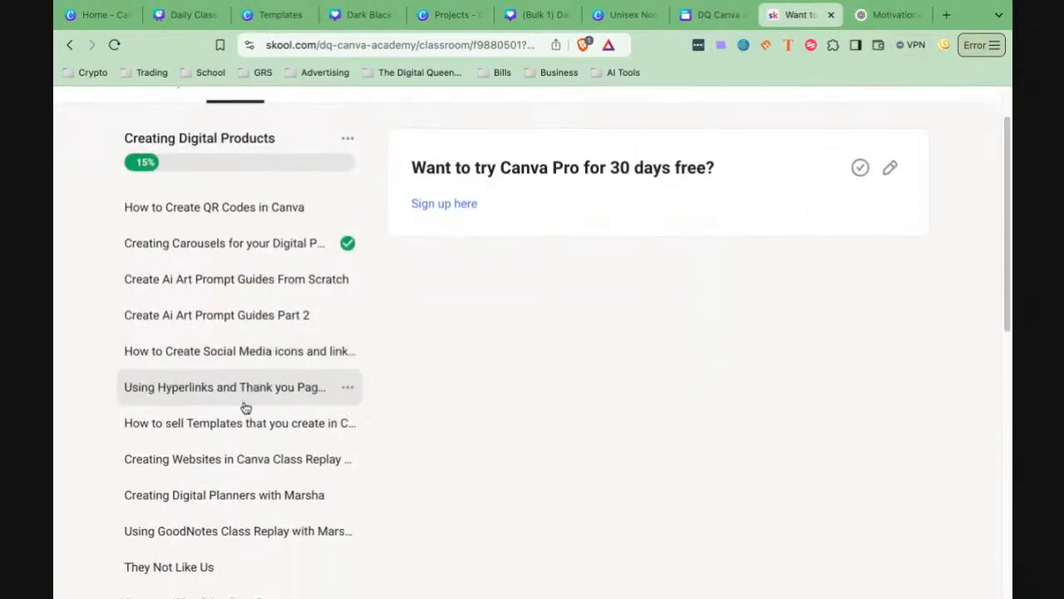
Step: Open the Affirmation Cards using Bulk Create lesson in Creating Digital Products, then return to the Community feed
{"action": "scroll", "coordinate": [245, 407], "scroll_direction": "down", "scroll_amount": 5}
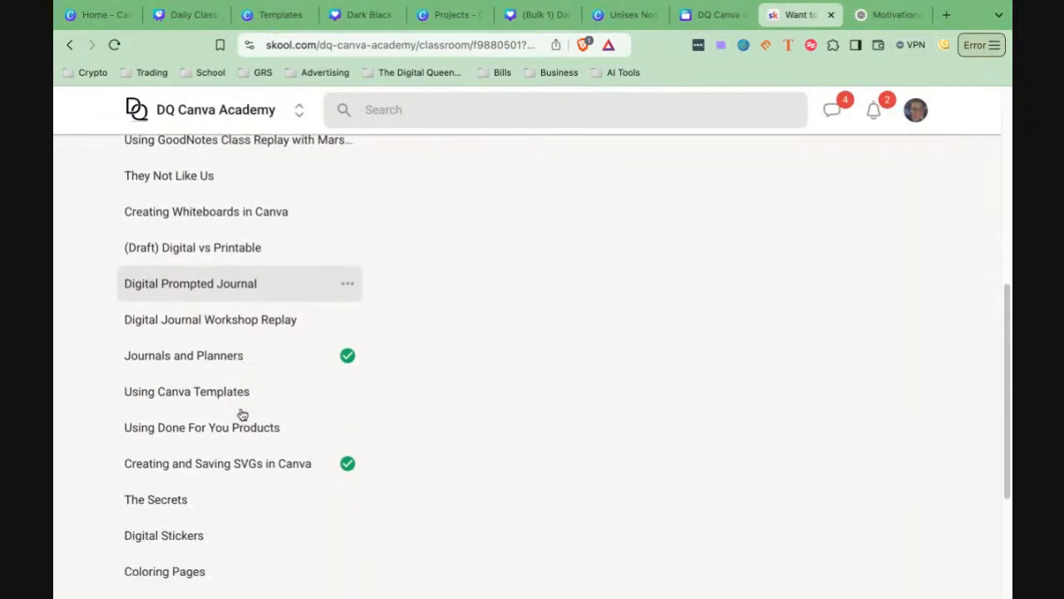
{"action": "scroll", "coordinate": [242, 414], "scroll_direction": "down", "scroll_amount": 3}
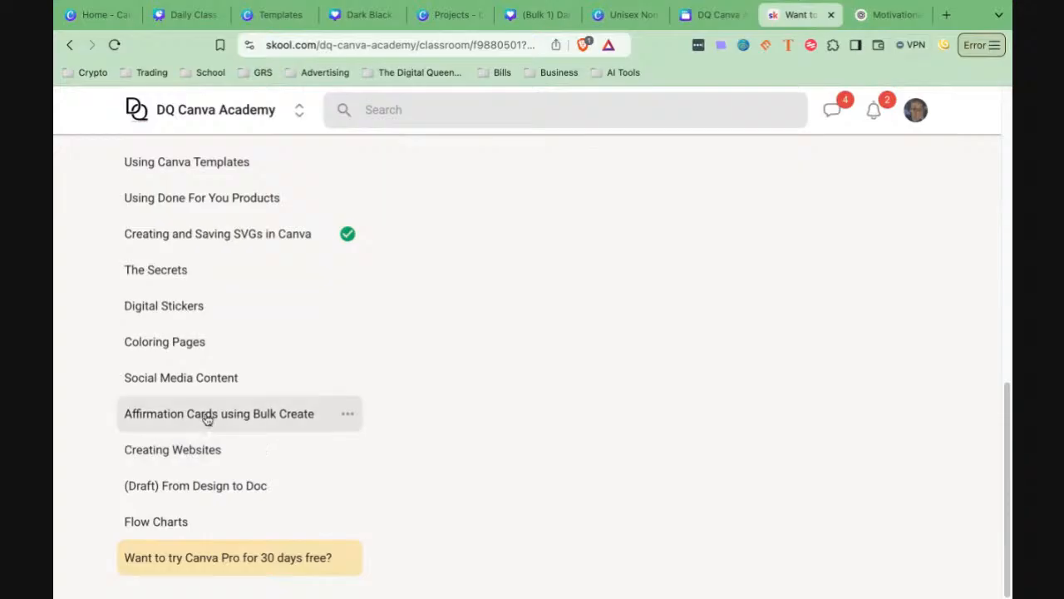
{"action": "left_click", "coordinate": [207, 414]}
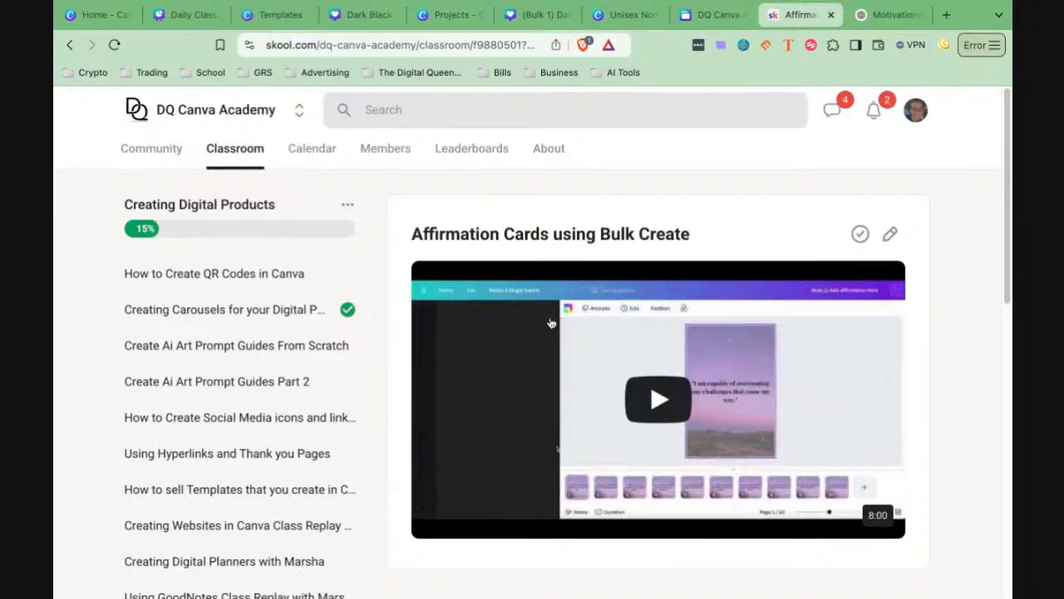
{"action": "left_click", "coordinate": [165, 162]}
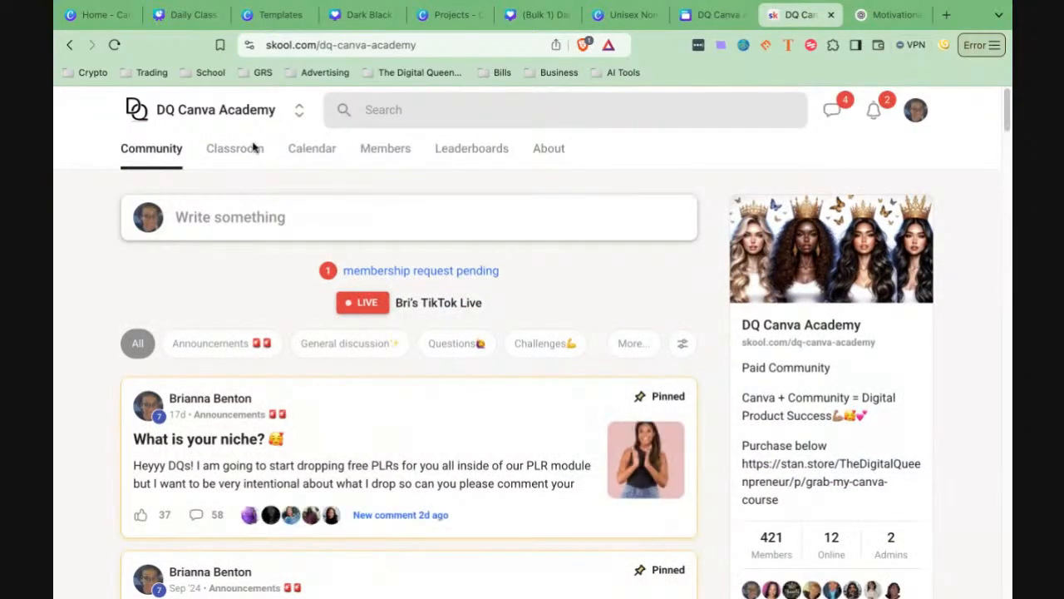
Step: Return to the Canva home page and create a new blank Sheet design
{"action": "left_click", "coordinate": [337, 23]}
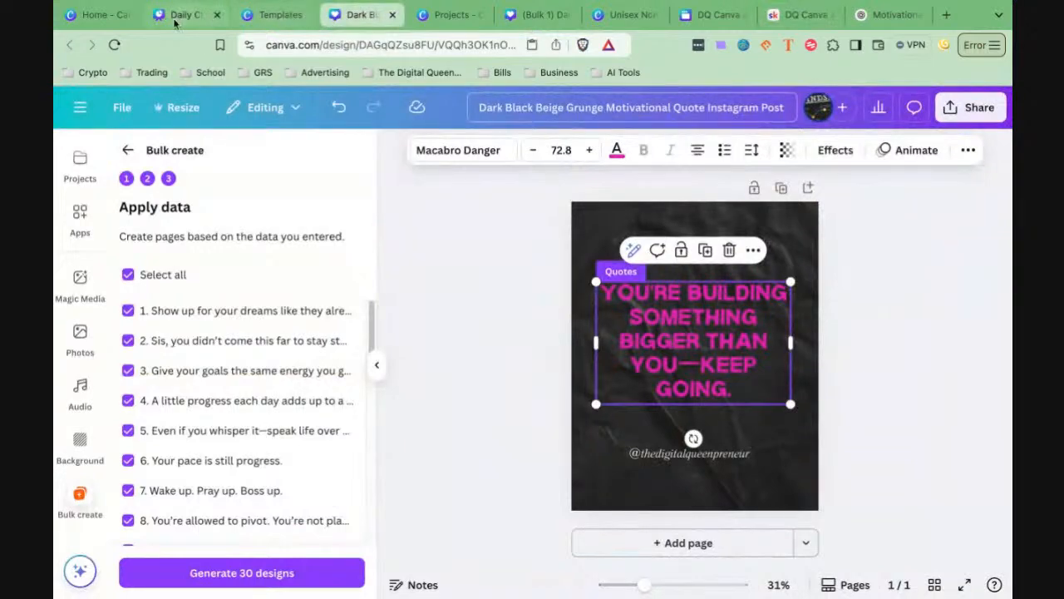
{"action": "left_click", "coordinate": [107, 18]}
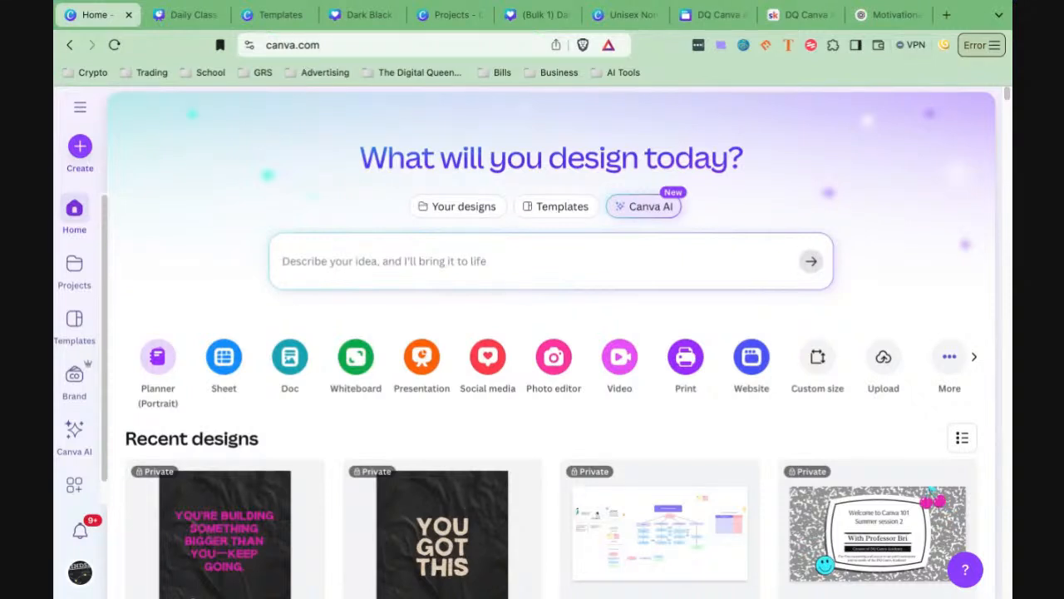
{"action": "left_click", "coordinate": [224, 365]}
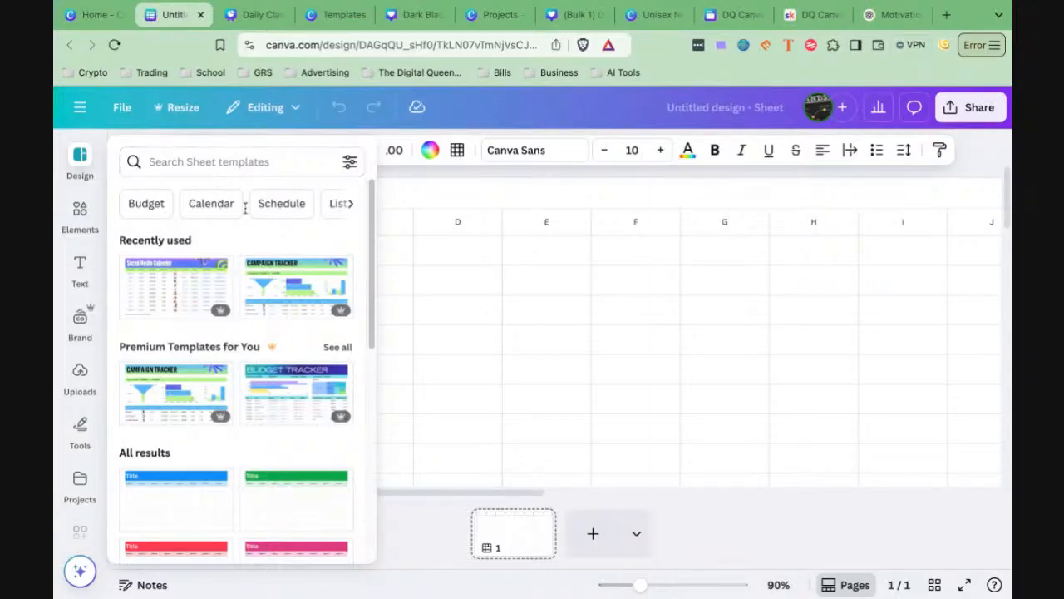
{"action": "left_click", "coordinate": [431, 204]}
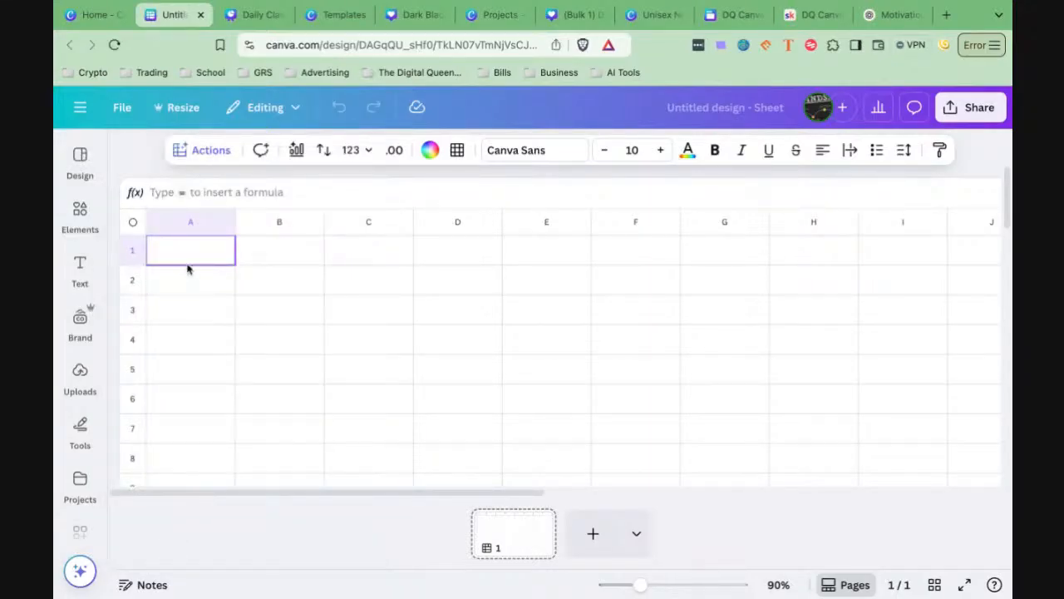
Step: Enter the column headers Quotes in cell A1 and Number in cell B1
{"action": "double_click", "coordinate": [162, 256]}
{"action": "type", "text": "Quotes"}
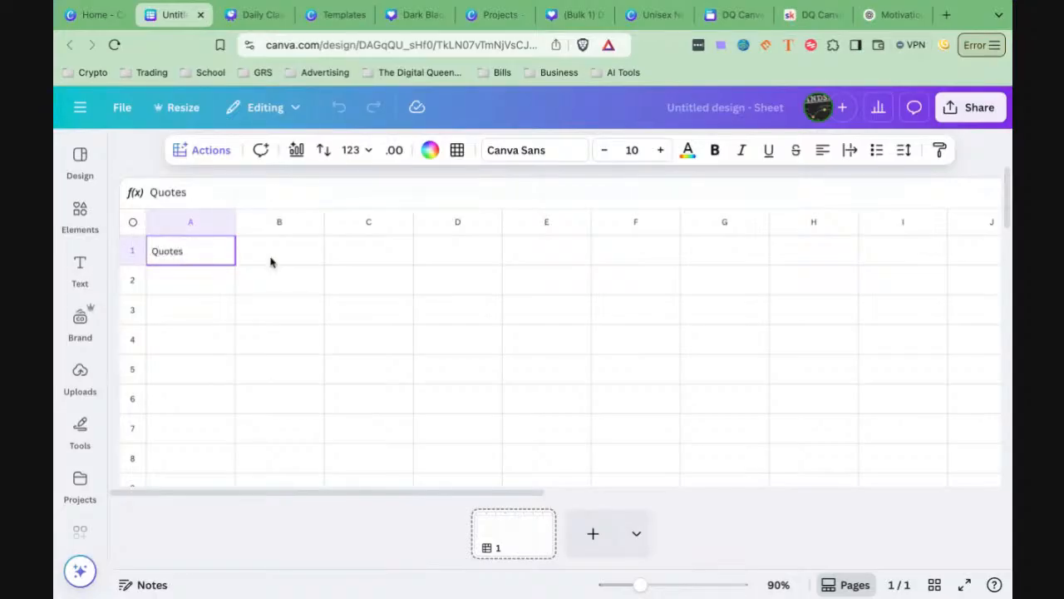
{"action": "left_click", "coordinate": [270, 262]}
{"action": "type", "text": "Number"}
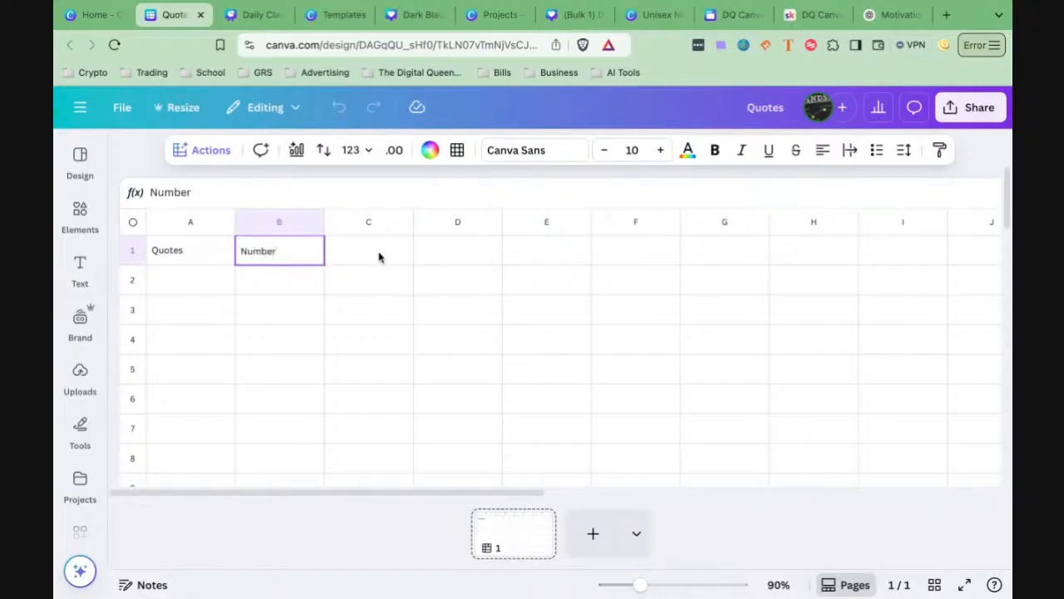
{"action": "left_click", "coordinate": [378, 257]}
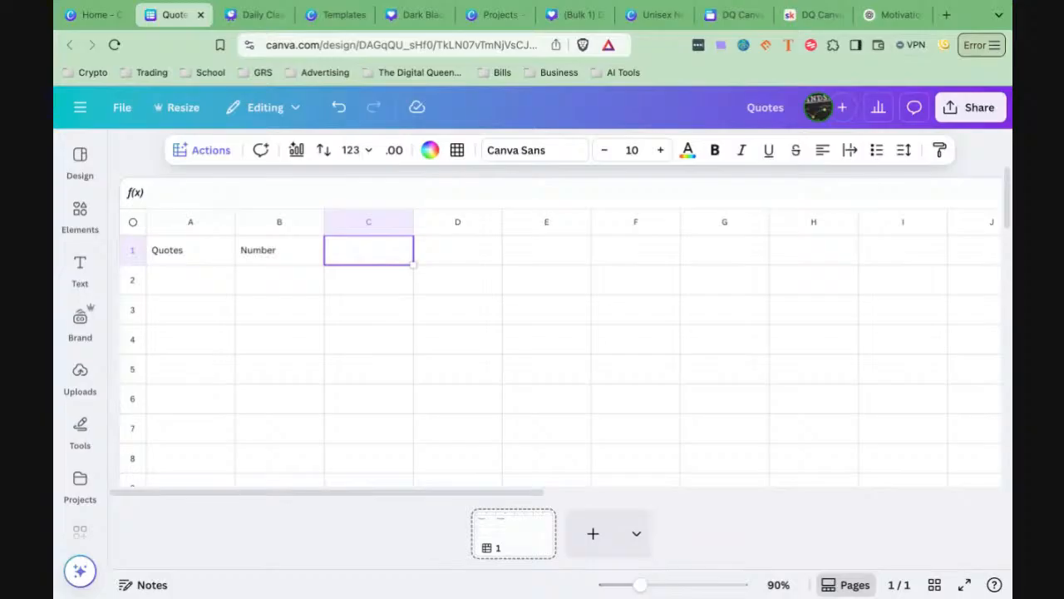
Step: Look at the connected quote text in the Dark Black Beige Grunge Motivational Quote design and return to the Quotes sheet
{"action": "left_click", "coordinate": [405, 16]}
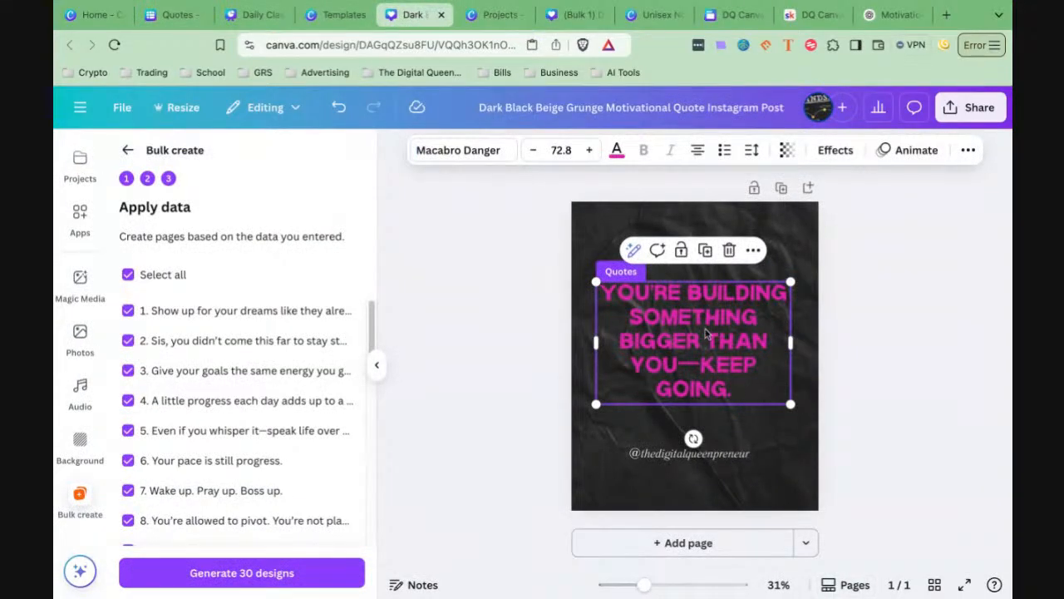
{"action": "left_click", "coordinate": [837, 333]}
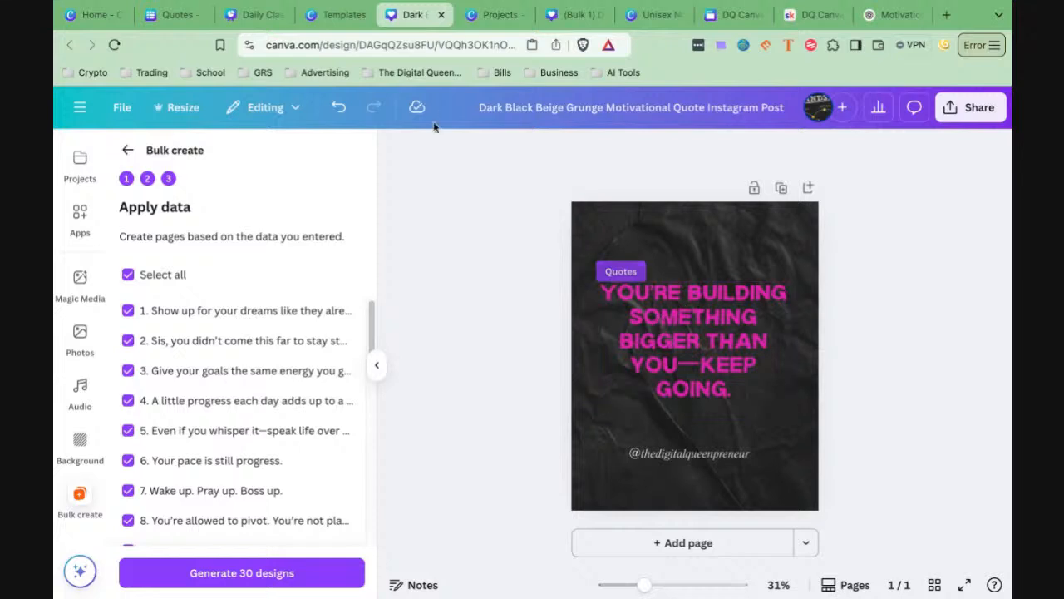
{"action": "left_click", "coordinate": [171, 15]}
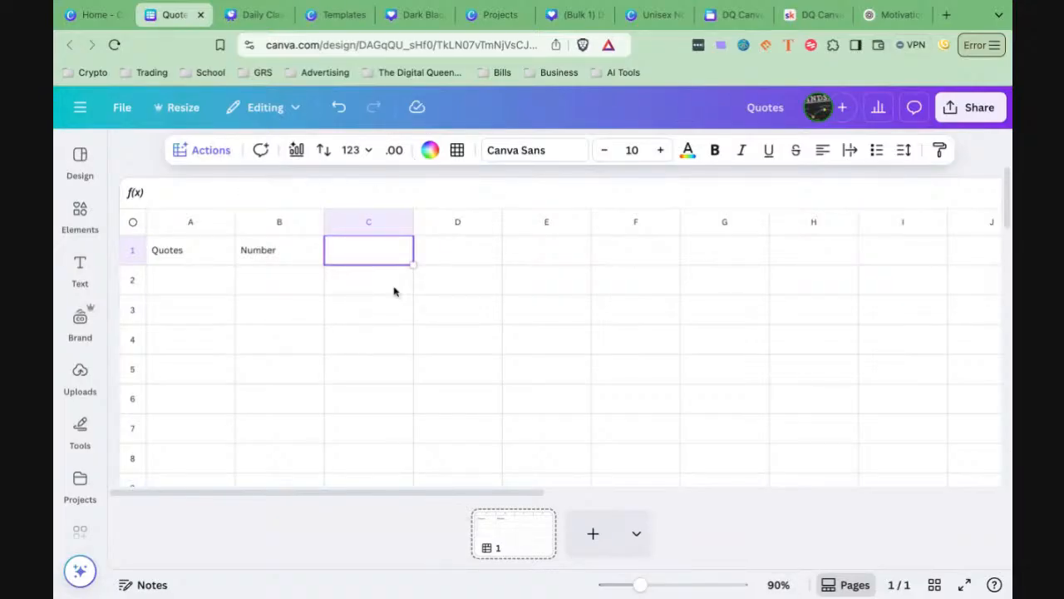
Step: Try to paste the copied quote list into cell A2 under the Quotes header, undoing each attempt
{"action": "left_click", "coordinate": [196, 286]}
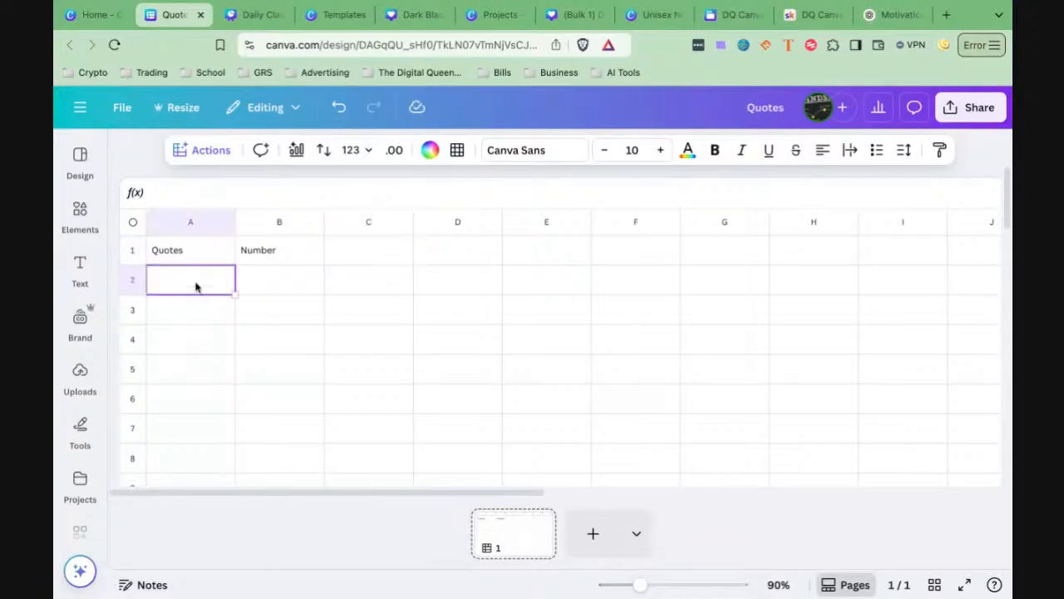
{"action": "right_click", "coordinate": [191, 287]}
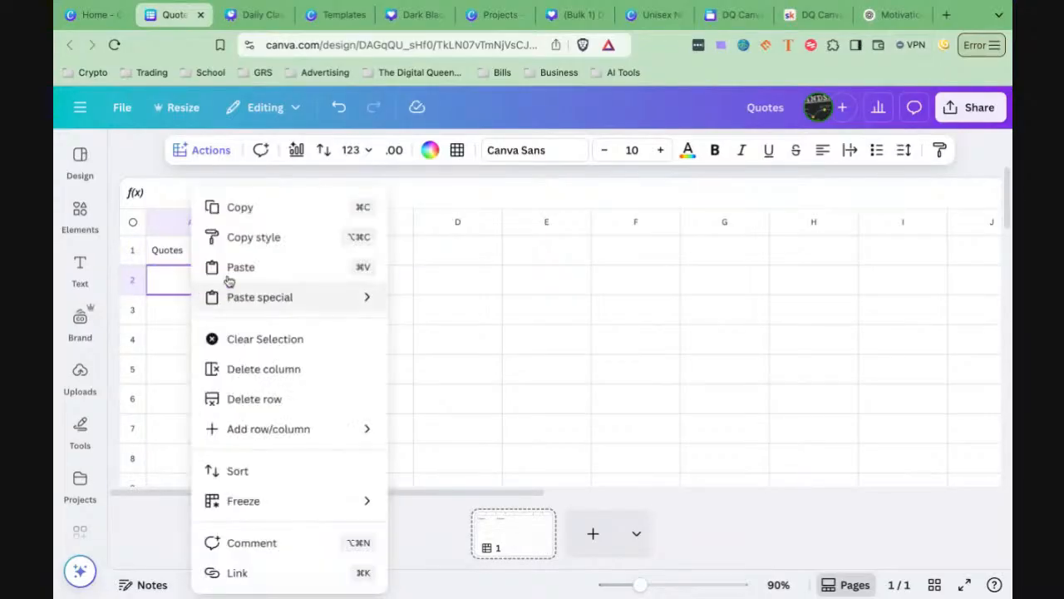
{"action": "left_click", "coordinate": [245, 267]}
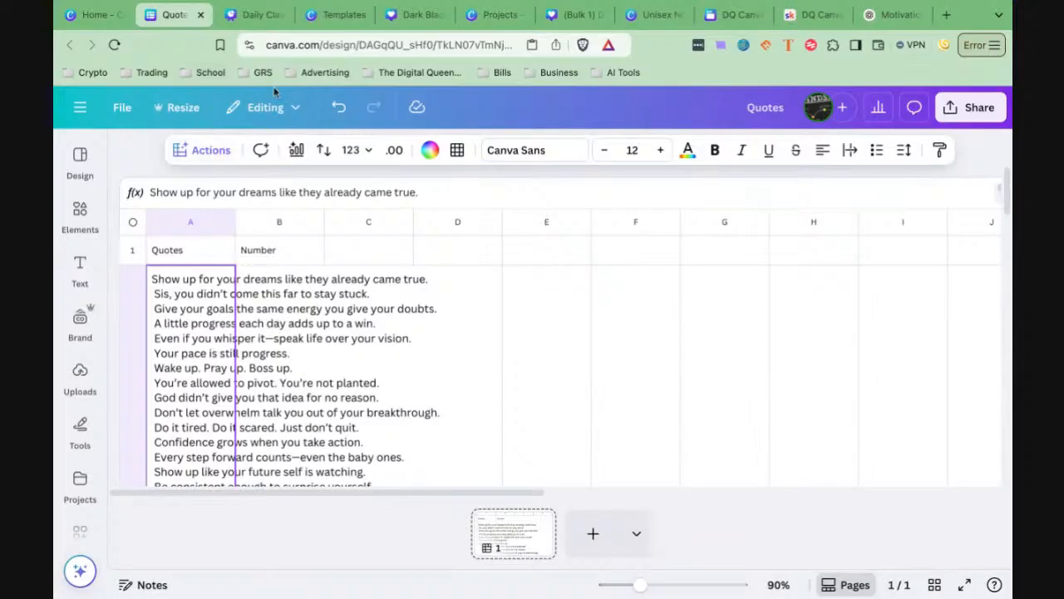
{"action": "left_click", "coordinate": [337, 108]}
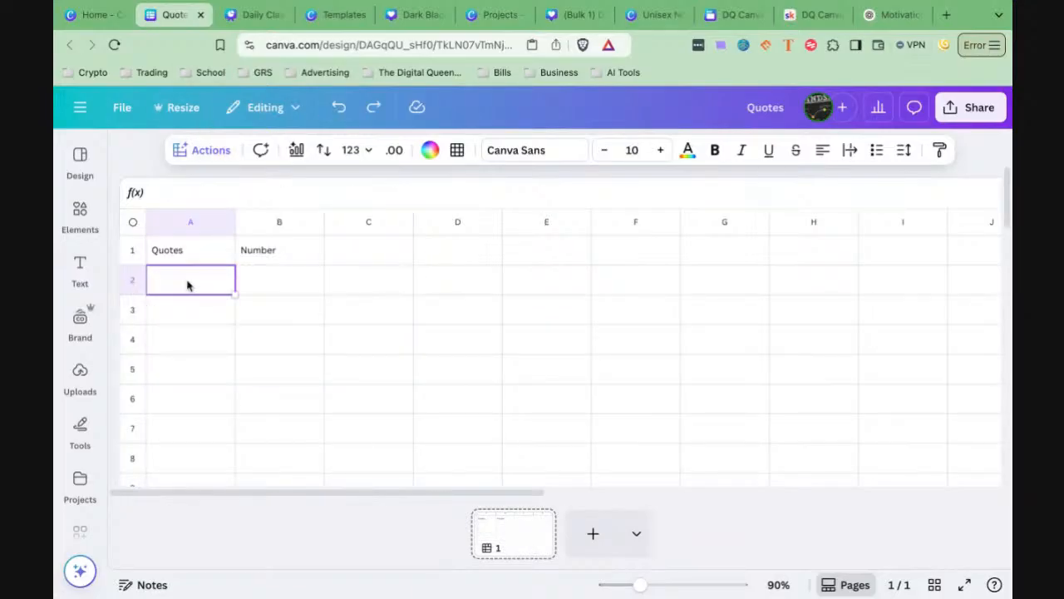
{"action": "key", "text": "ctrl+v"}
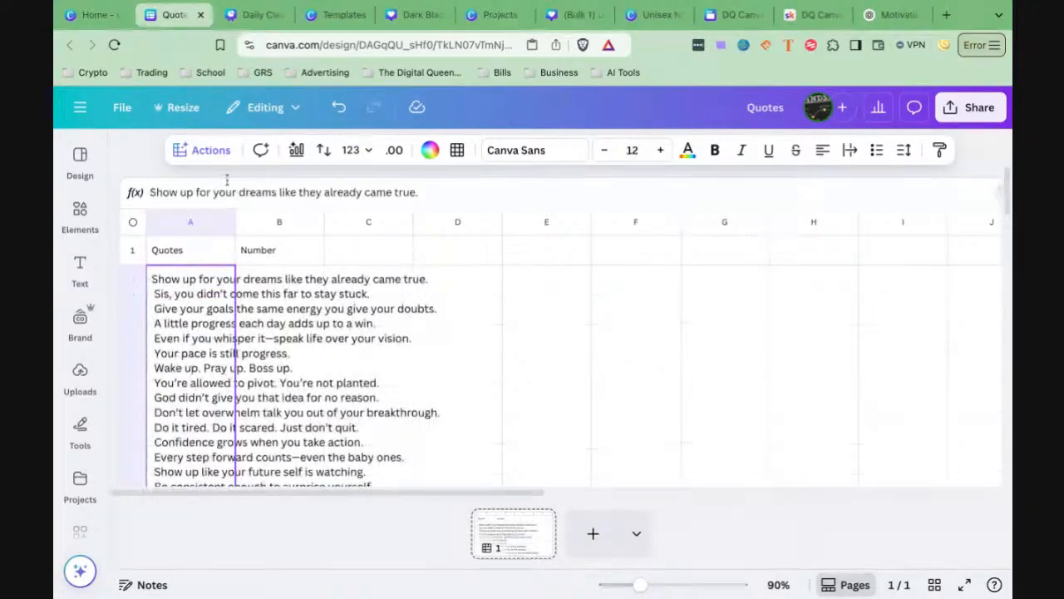
{"action": "left_click", "coordinate": [330, 131]}
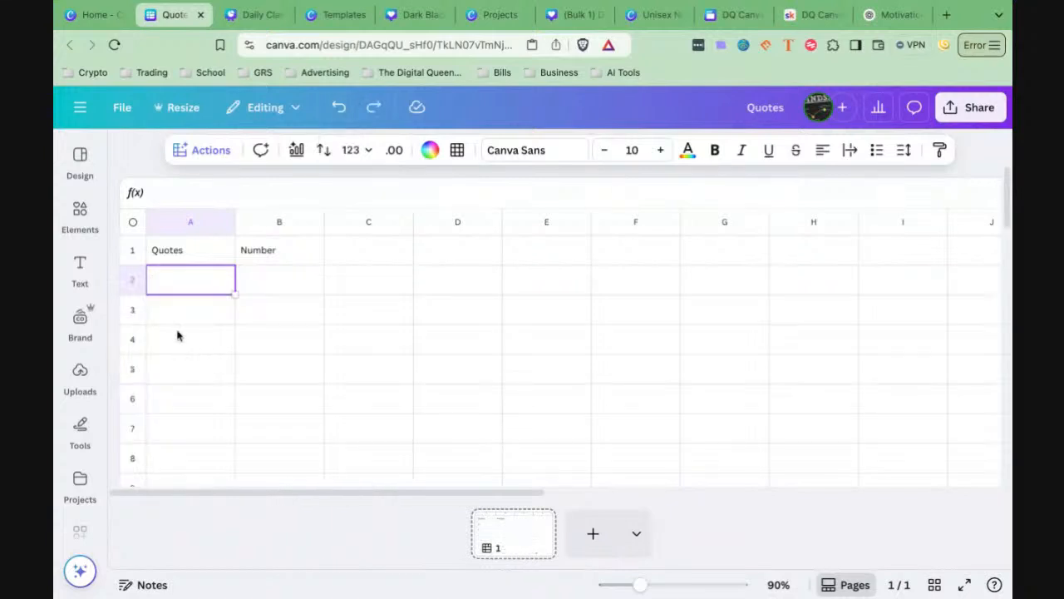
Step: Copy the unnumbered quote list from ChatGPT again, try to paste it into cell A2 of the sheet, and undo the paste
{"action": "left_click", "coordinate": [176, 313]}
{"action": "left_click", "coordinate": [183, 288]}
{"action": "left_click", "coordinate": [886, 14]}
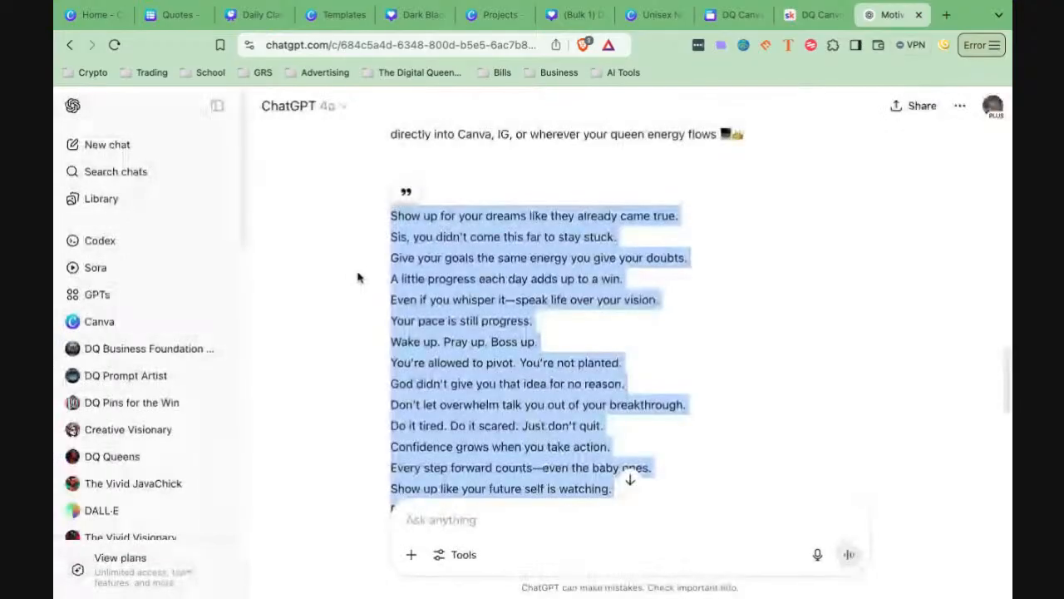
{"action": "scroll", "coordinate": [493, 340], "scroll_direction": "down", "scroll_amount": 3}
{"action": "scroll", "coordinate": [493, 340], "scroll_direction": "up", "scroll_amount": 4}
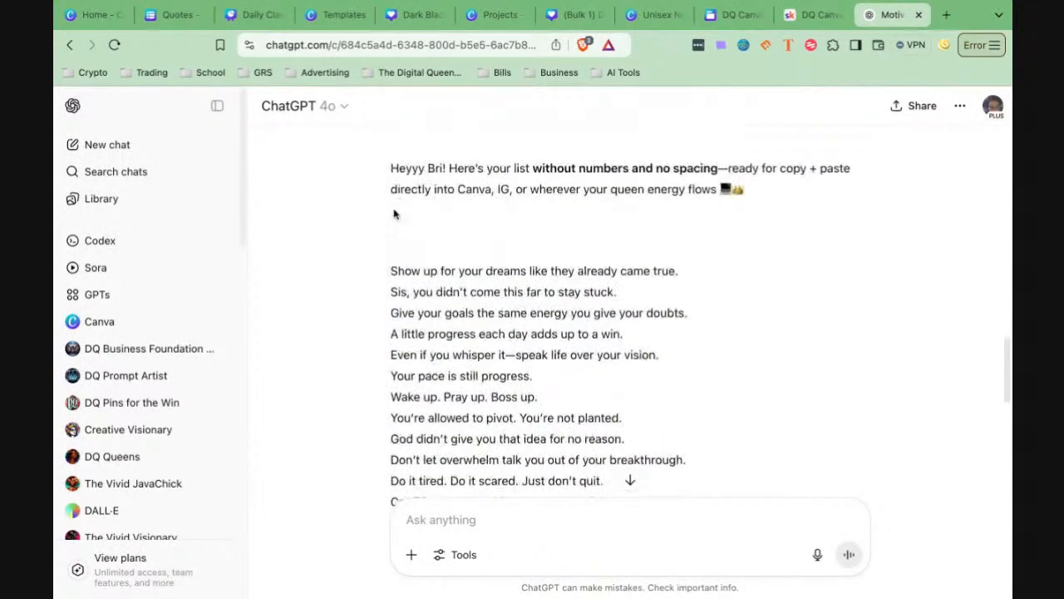
{"action": "left_click_drag", "start_coordinate": [392, 272], "coordinate": [391, 299]}
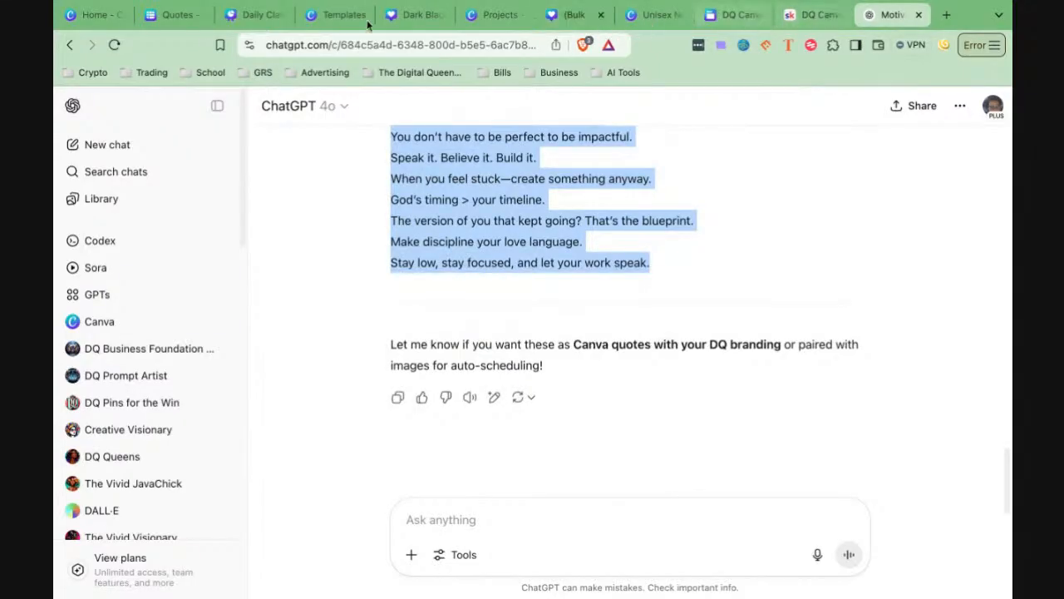
{"action": "left_click", "coordinate": [176, 15]}
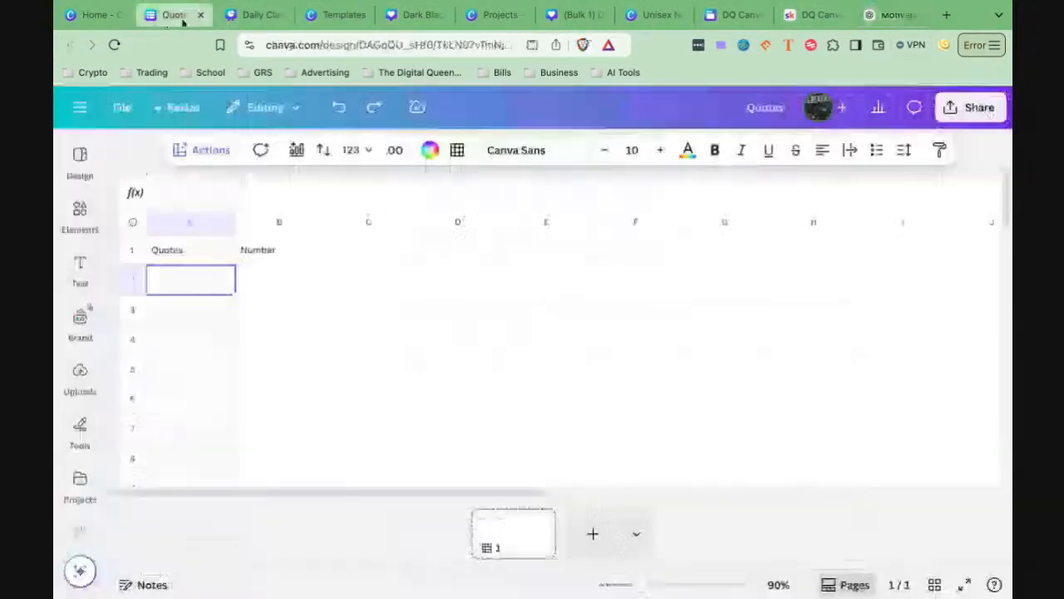
{"action": "key", "text": "ctrl+v"}
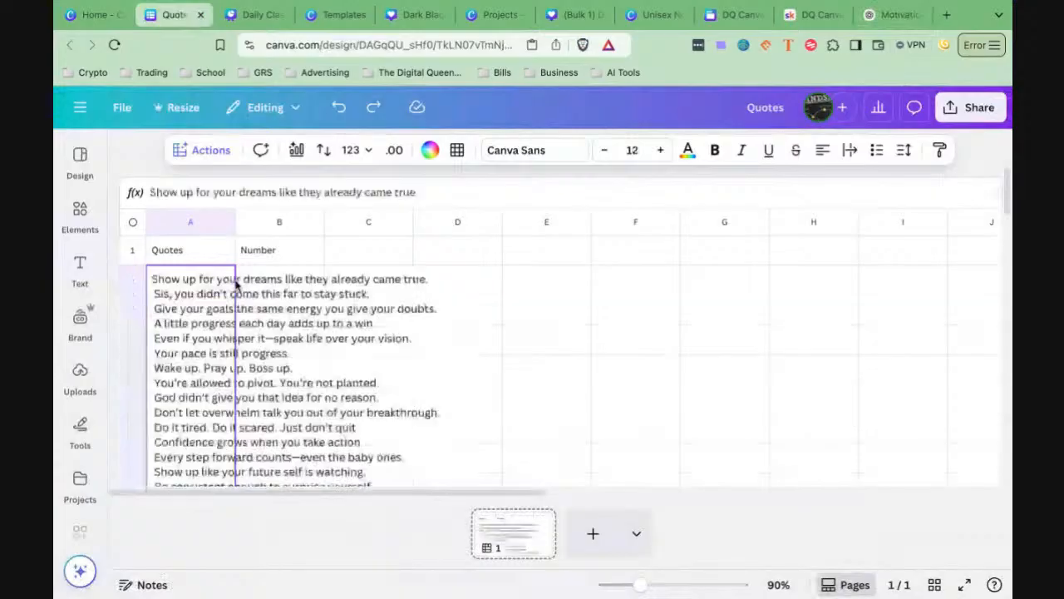
{"action": "scroll", "coordinate": [237, 279], "scroll_direction": "down", "scroll_amount": 10}
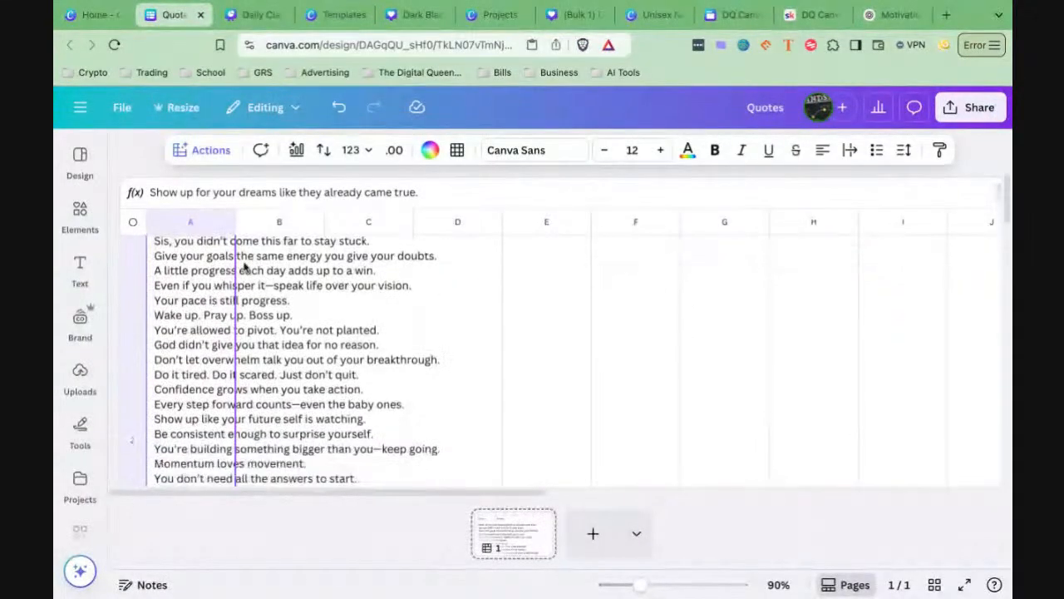
{"action": "left_click", "coordinate": [336, 122]}
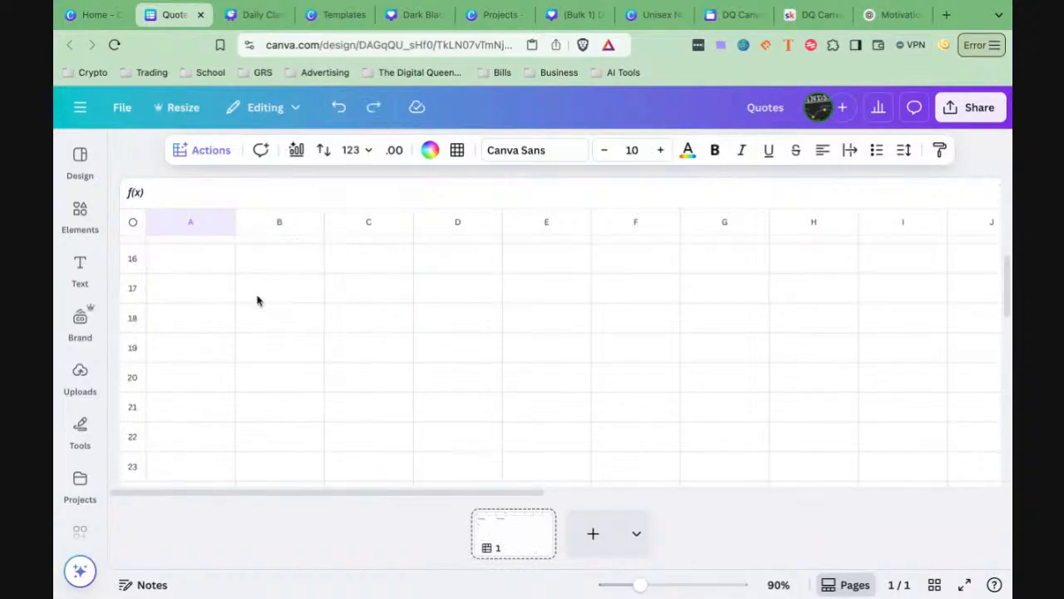
{"action": "scroll", "coordinate": [233, 300], "scroll_direction": "up", "scroll_amount": 5}
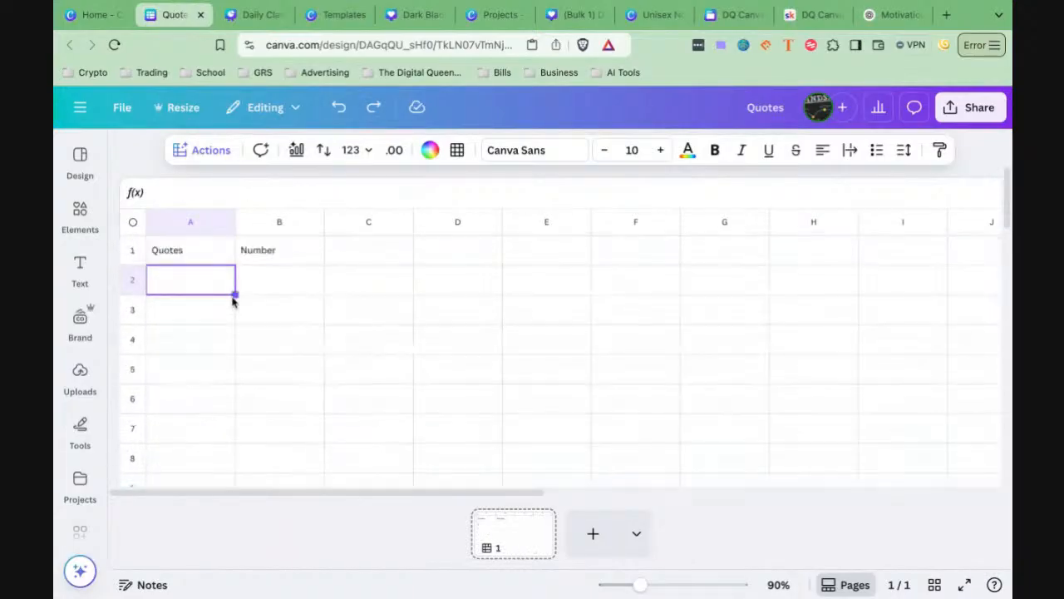
Step: Copy the numbered list of 30 motivational quotes from ChatGPT and paste it into cell A2 of the Quotes sheet
{"action": "left_click", "coordinate": [190, 290]}
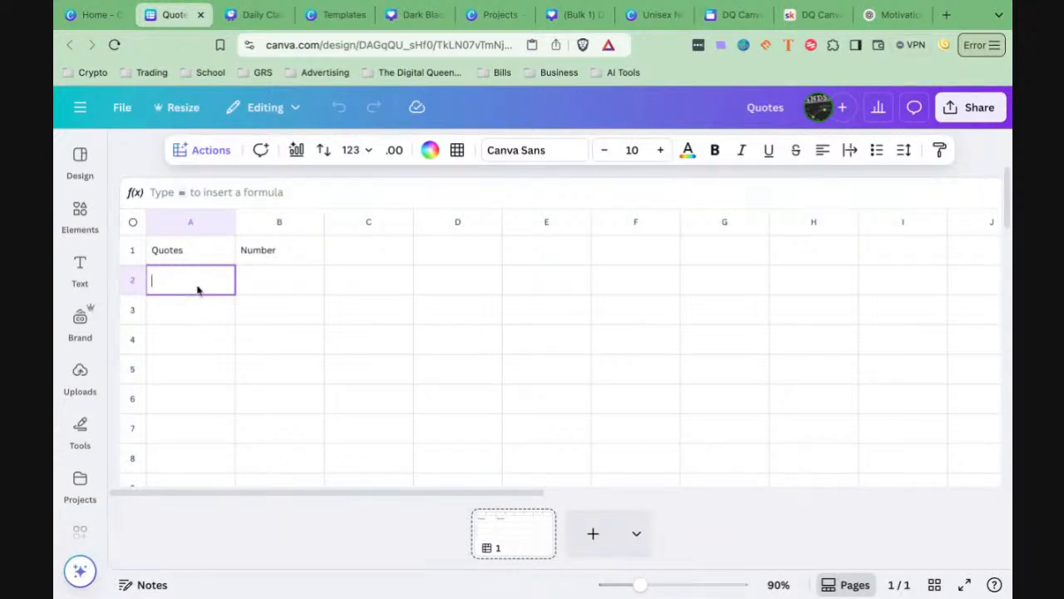
{"action": "left_click", "coordinate": [880, 15]}
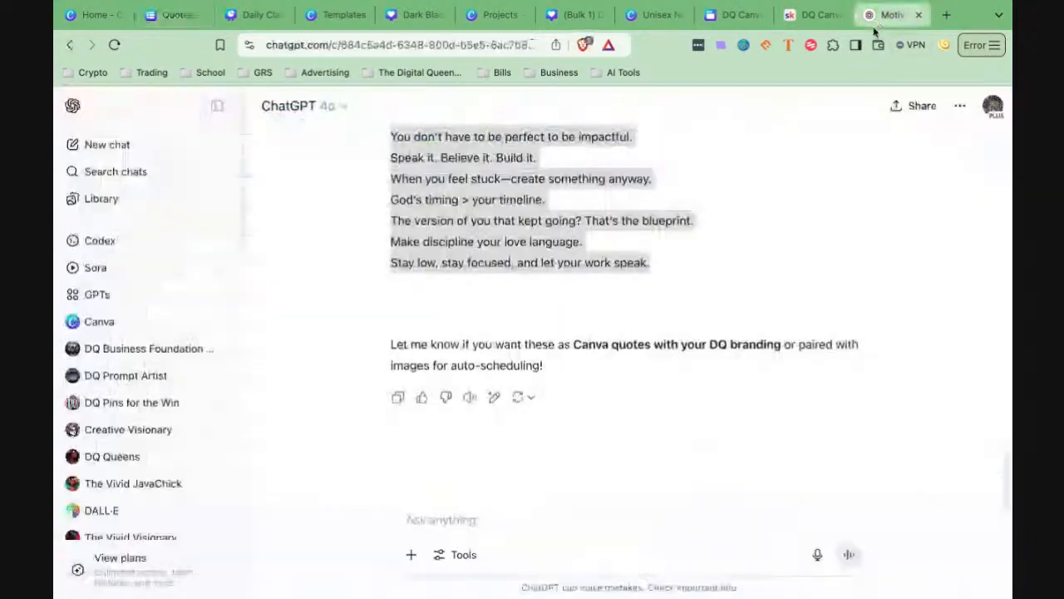
{"action": "scroll", "coordinate": [678, 232], "scroll_direction": "up", "scroll_amount": 5}
{"action": "scroll", "coordinate": [678, 232], "scroll_direction": "up", "scroll_amount": 10}
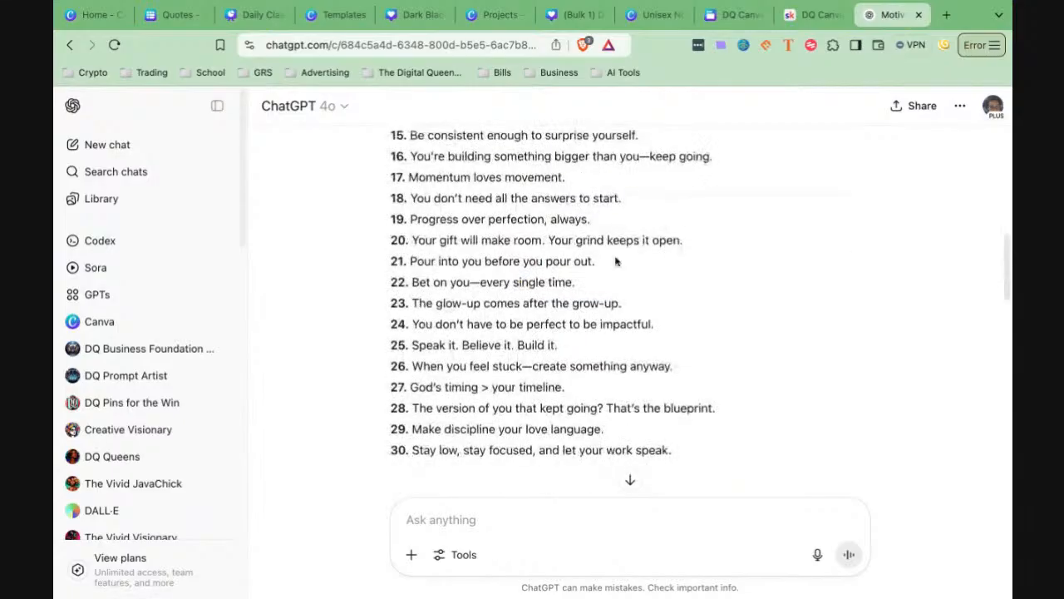
{"action": "scroll", "coordinate": [595, 241], "scroll_direction": "down", "scroll_amount": 3}
{"action": "scroll", "coordinate": [597, 243], "scroll_direction": "up", "scroll_amount": 1}
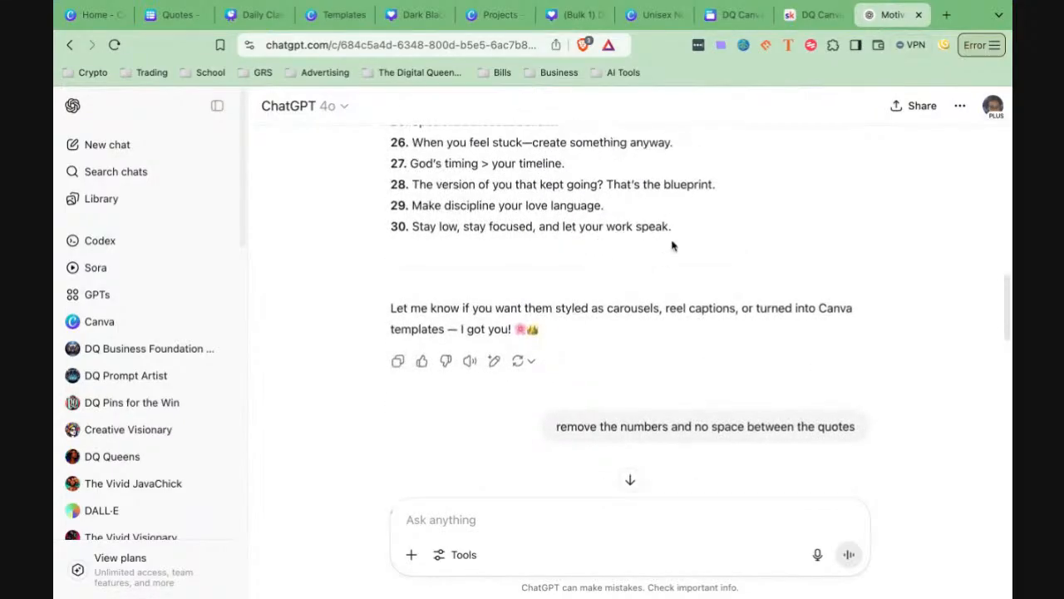
{"action": "left_click_drag", "start_coordinate": [681, 237], "coordinate": [400, 271]}
{"action": "key", "text": "ctrl+c"}
{"action": "scroll", "coordinate": [681, 237], "scroll_direction": "up", "scroll_amount": 8}
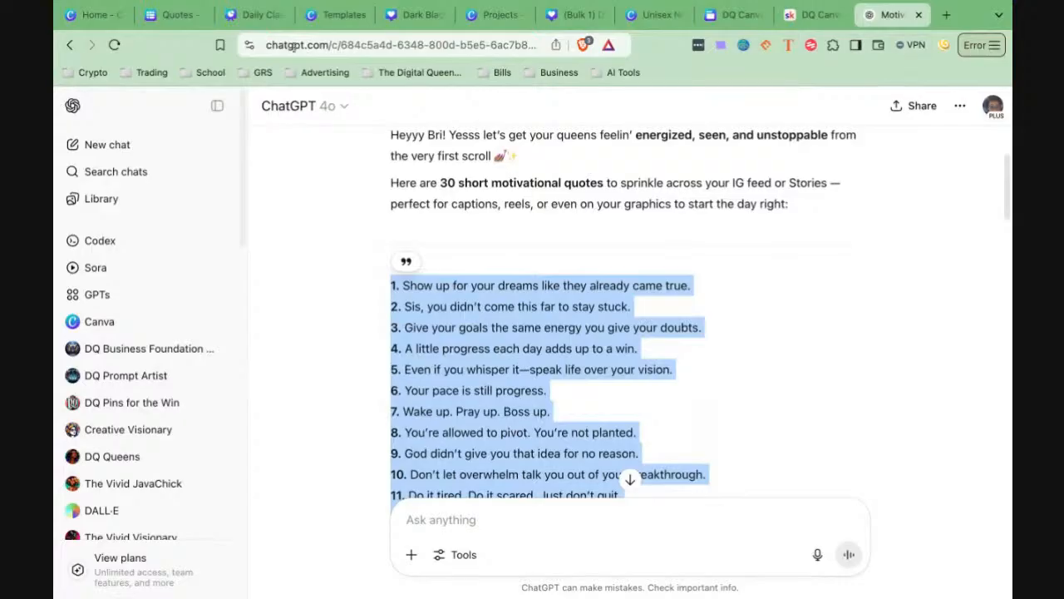
{"action": "left_click", "coordinate": [172, 14]}
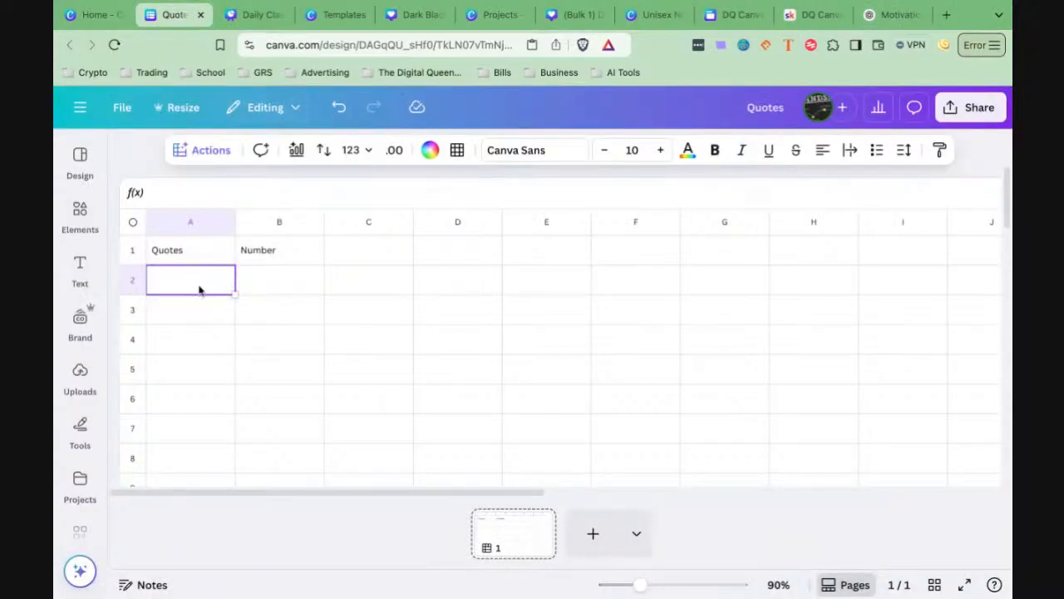
{"action": "key", "text": "ctrl+v"}
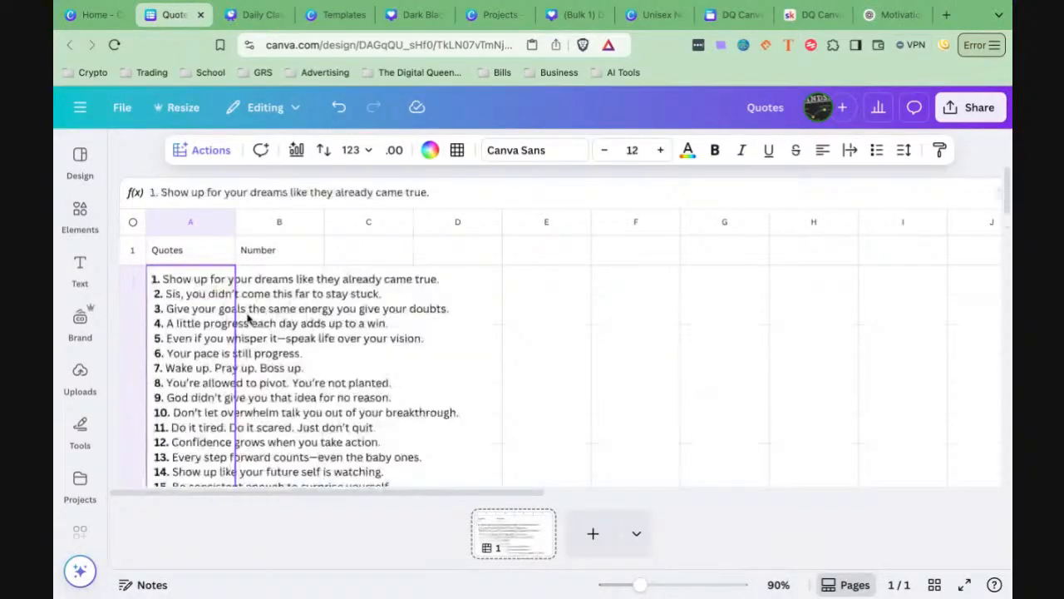
Step: Undo the formatted paste, try pasting the numbered quotes into cell A2 as values only, and undo that paste too
{"action": "key", "text": "super+z"}
{"action": "right_click", "coordinate": [181, 281]}
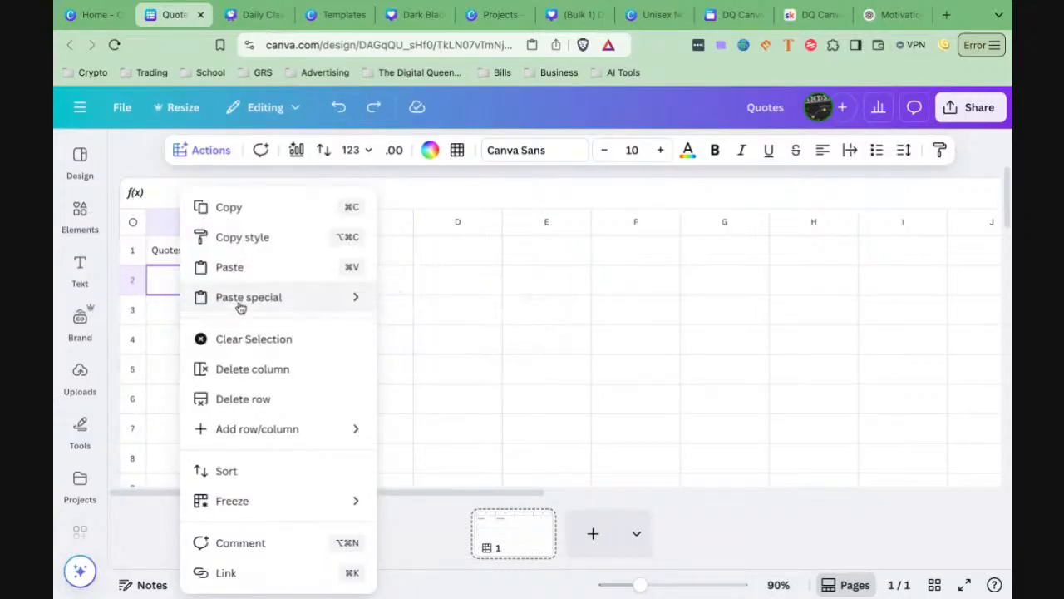
{"action": "mouse_move", "coordinate": [240, 307]}
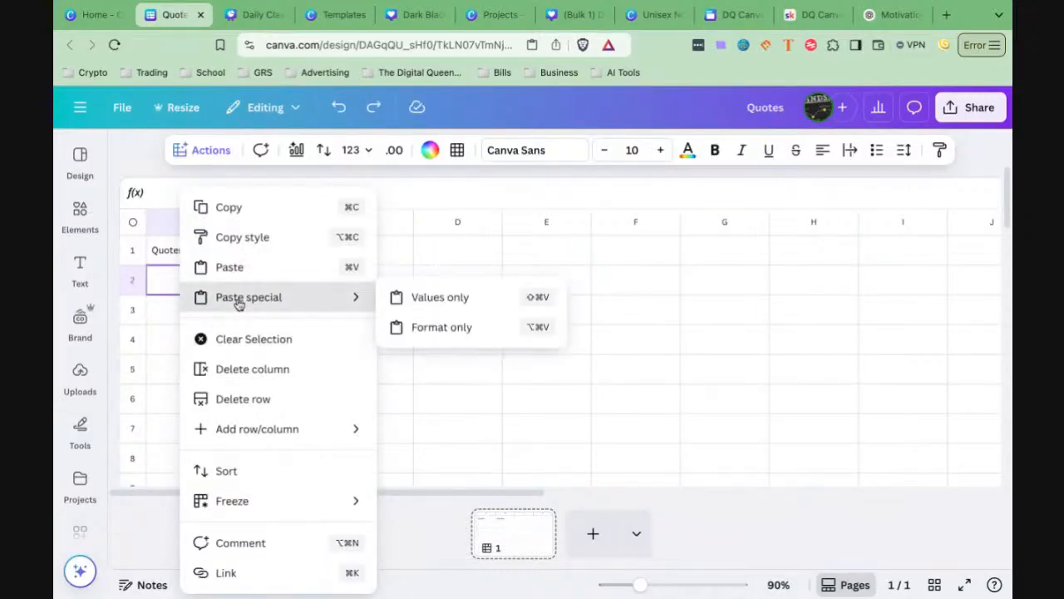
{"action": "left_click", "coordinate": [424, 306]}
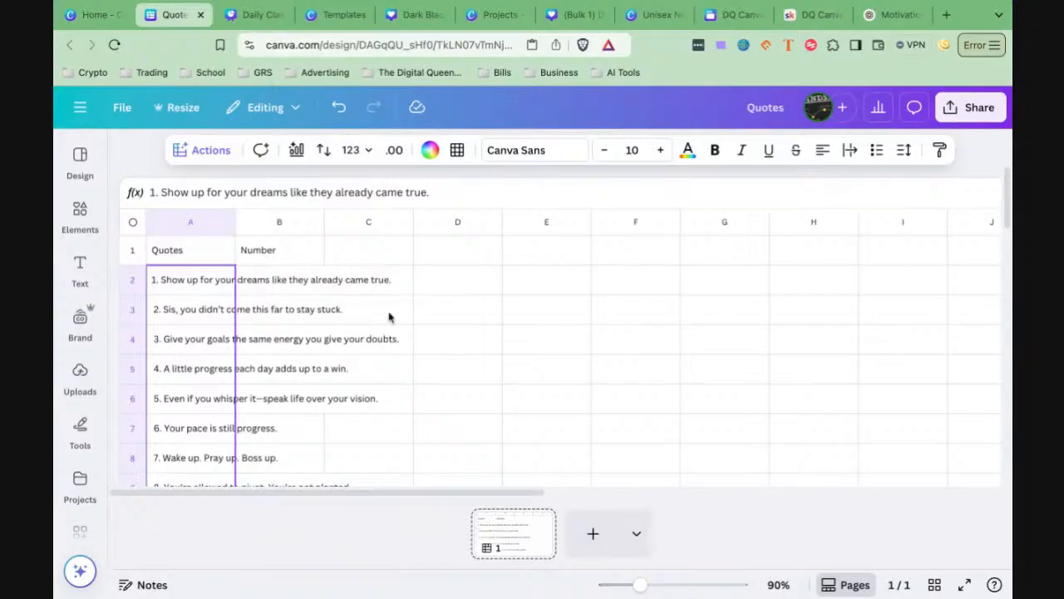
{"action": "left_click", "coordinate": [388, 317]}
{"action": "left_click", "coordinate": [195, 317]}
{"action": "left_click", "coordinate": [131, 317]}
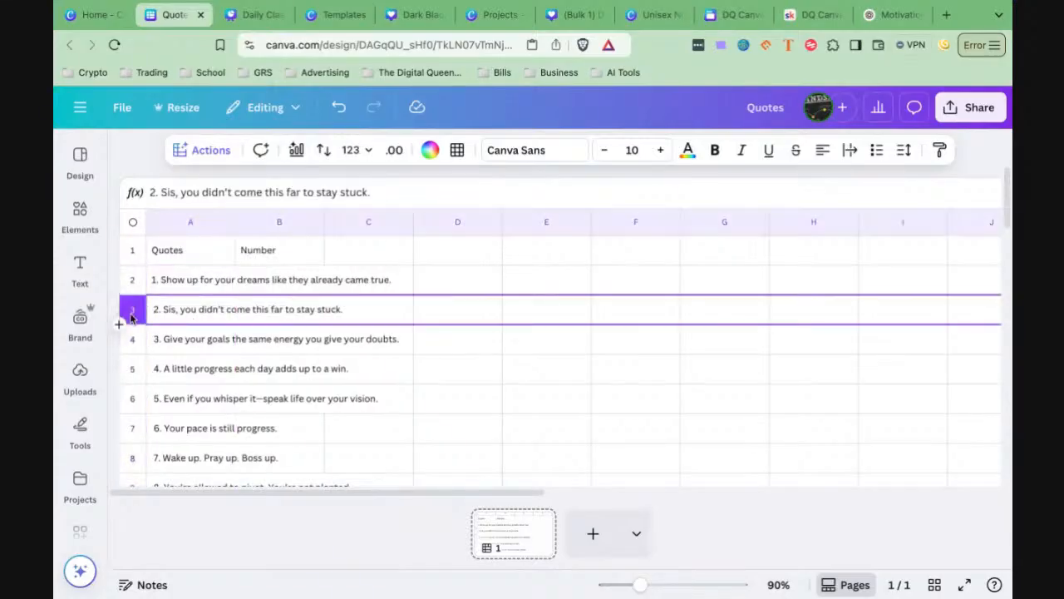
{"action": "left_click", "coordinate": [172, 316]}
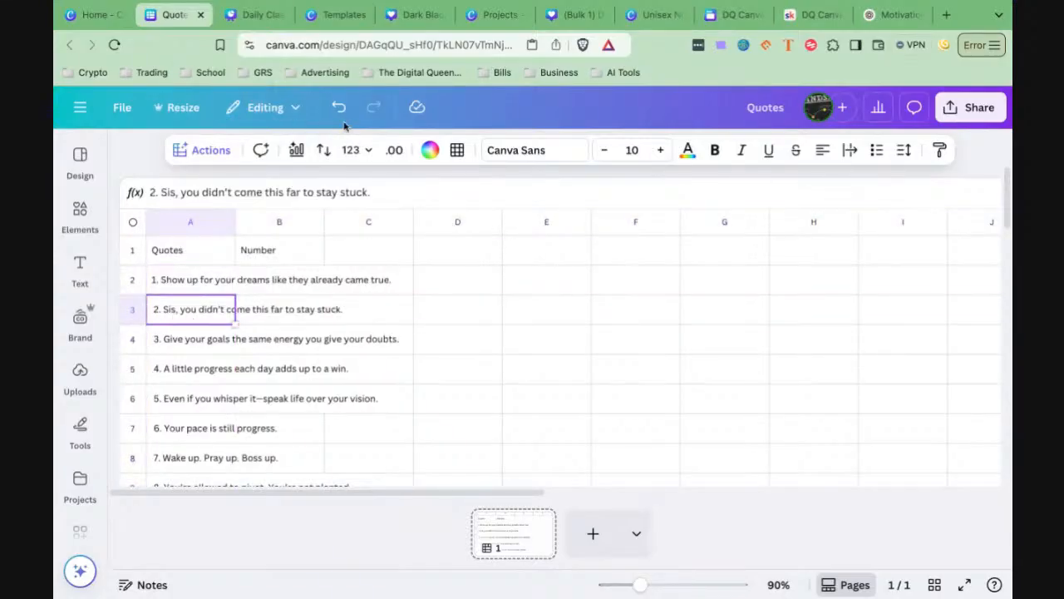
{"action": "left_click", "coordinate": [339, 109]}
{"action": "left_click", "coordinate": [199, 287]}
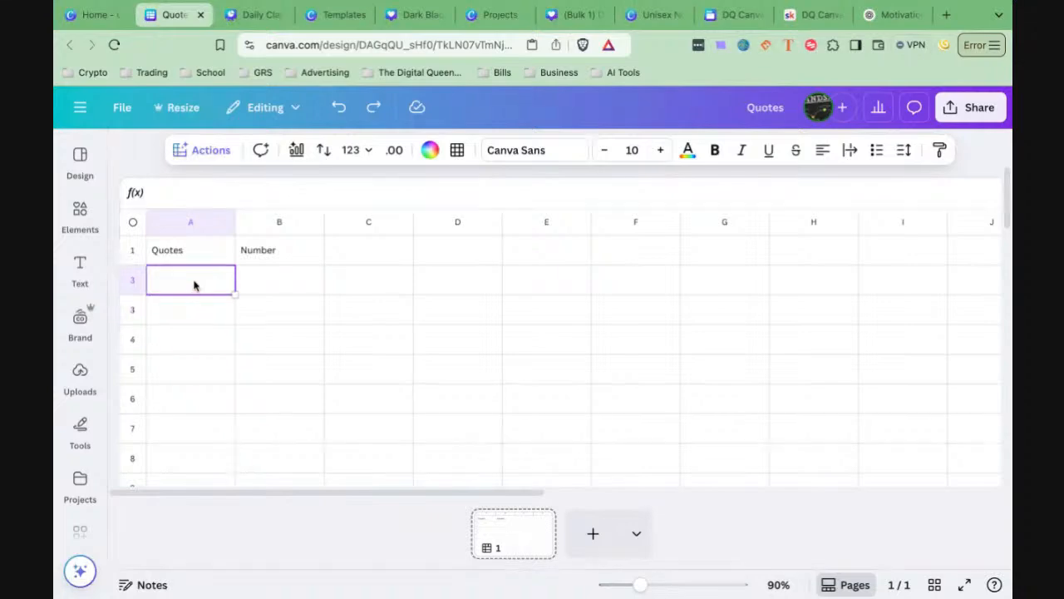
Step: Copy the list of quotes without numbers or spacing from the ChatGPT conversation
{"action": "left_click", "coordinate": [888, 14]}
{"action": "scroll", "coordinate": [565, 316], "scroll_direction": "down", "scroll_amount": 10}
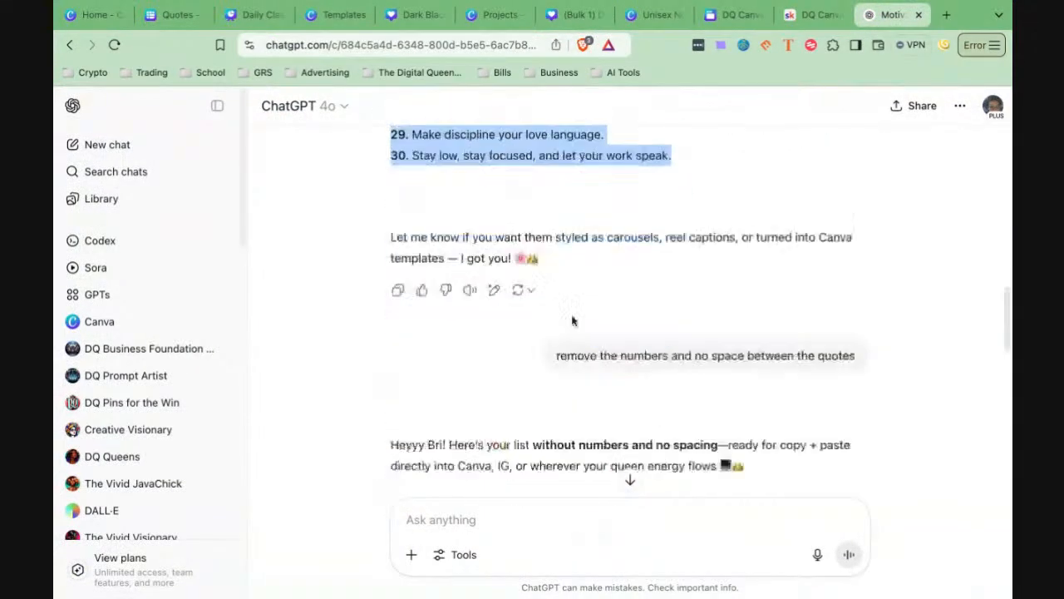
{"action": "scroll", "coordinate": [611, 319], "scroll_direction": "up", "scroll_amount": 2}
{"action": "left_click_drag", "start_coordinate": [651, 396], "coordinate": [392, 381]}
{"action": "key", "text": "super+c"}
{"action": "scroll", "coordinate": [655, 408], "scroll_direction": "up", "scroll_amount": 7}
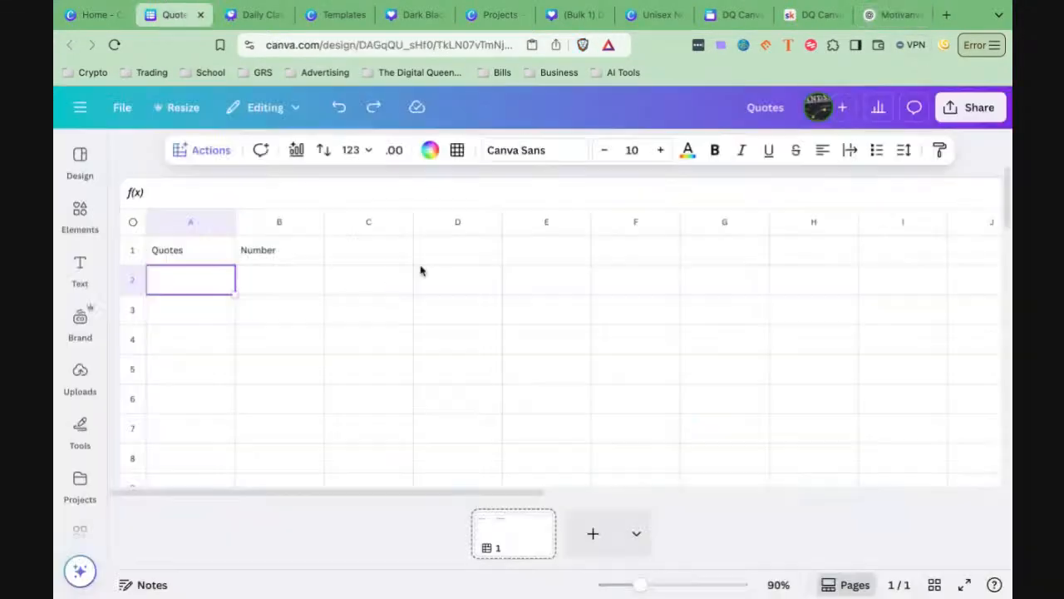
Step: Paste the unnumbered quotes into the Canva sheet from cell A2 as values only and wrap the text in column A
{"action": "left_click", "coordinate": [171, 17]}
{"action": "right_click", "coordinate": [214, 289]}
{"action": "mouse_move", "coordinate": [258, 301]}
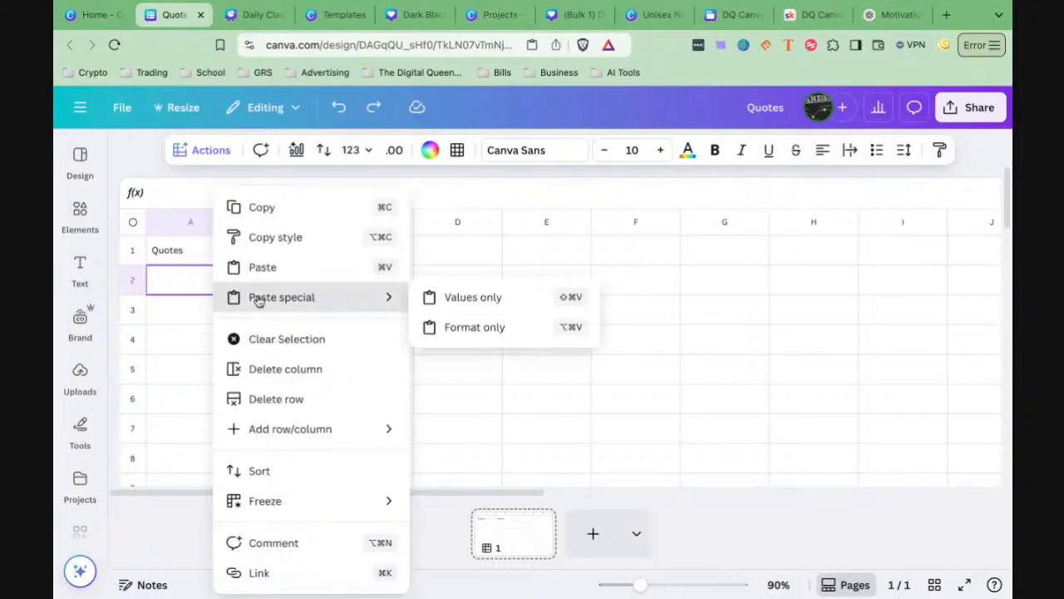
{"action": "left_click", "coordinate": [463, 304]}
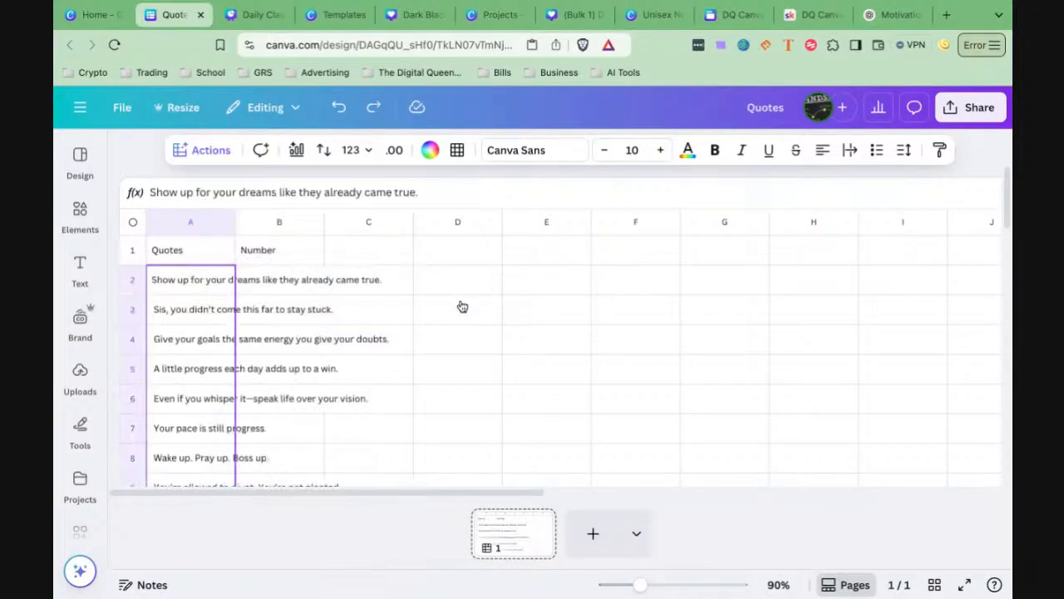
{"action": "left_click", "coordinate": [392, 311]}
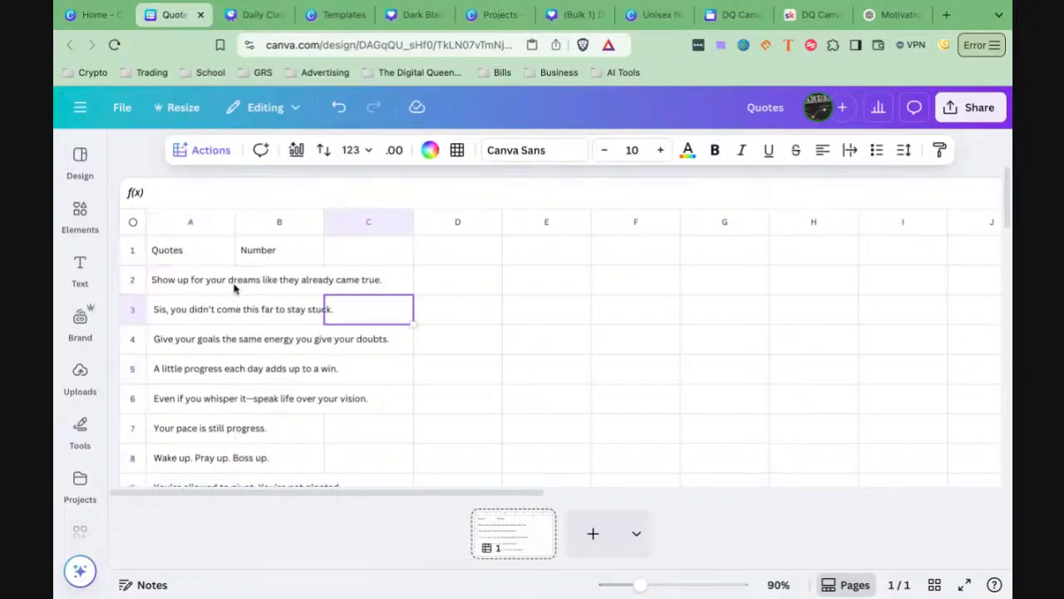
{"action": "left_click", "coordinate": [213, 225]}
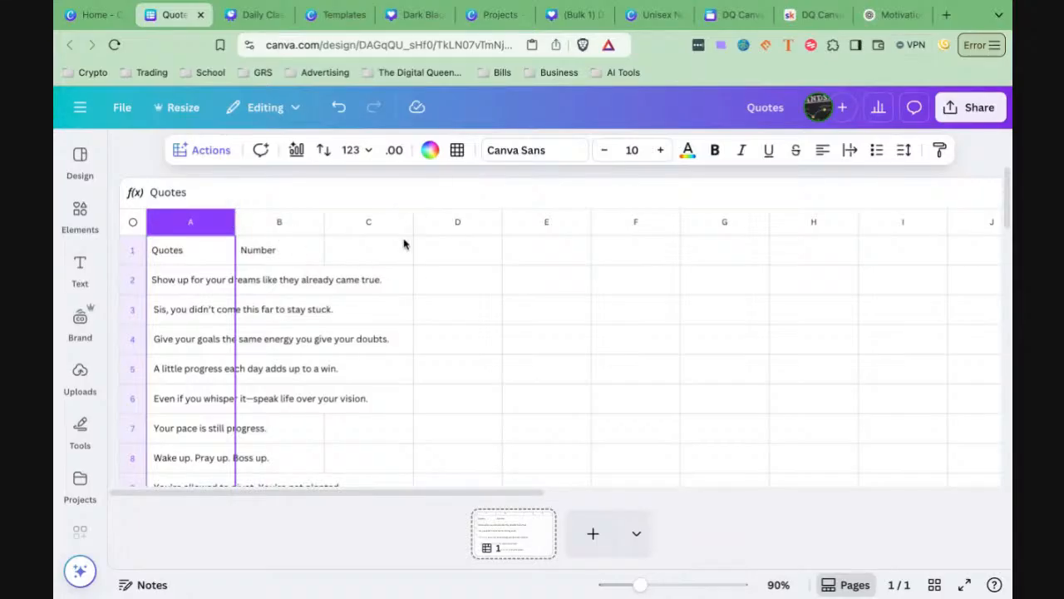
{"action": "left_click", "coordinate": [851, 155]}
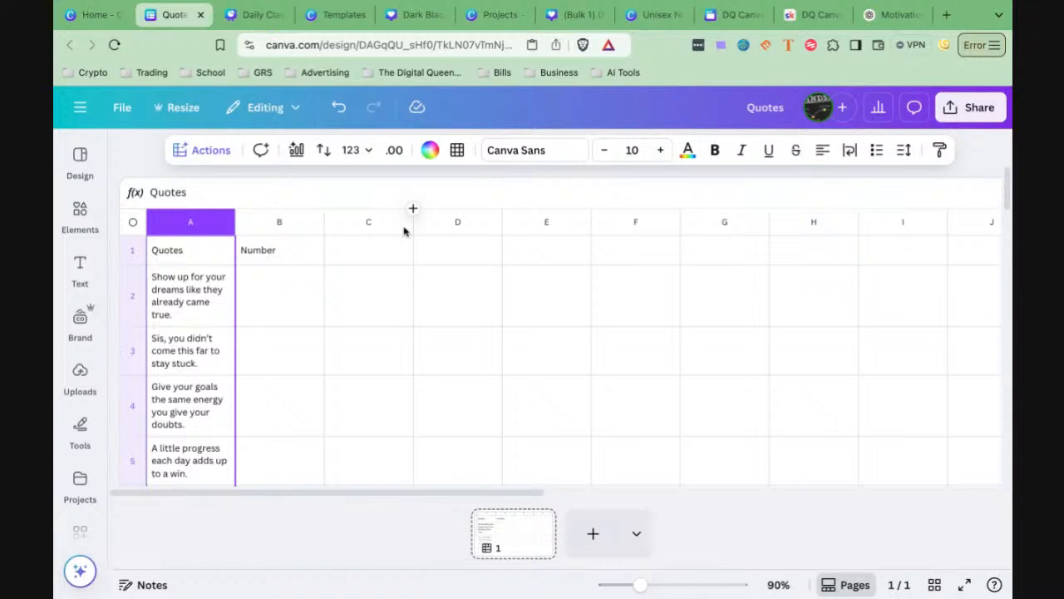
Step: Enter Day 1, Day 2 and Day 3 in cells B2 to B4 under the Number header
{"action": "left_click", "coordinate": [274, 306]}
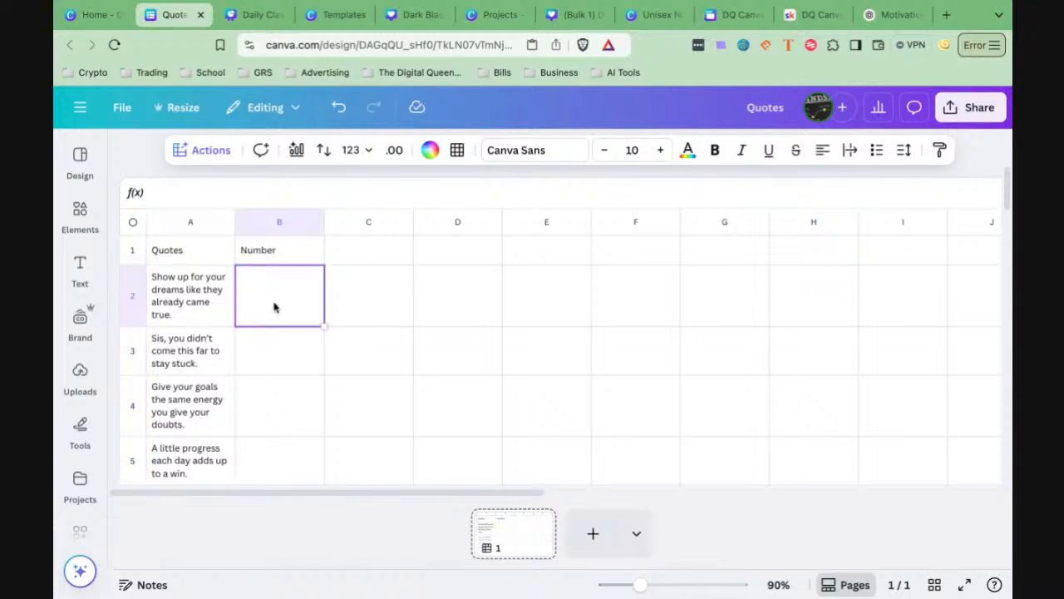
{"action": "type", "text": "Day 1"}
{"action": "left_click", "coordinate": [287, 342]}
{"action": "type", "text": "Day 2"}
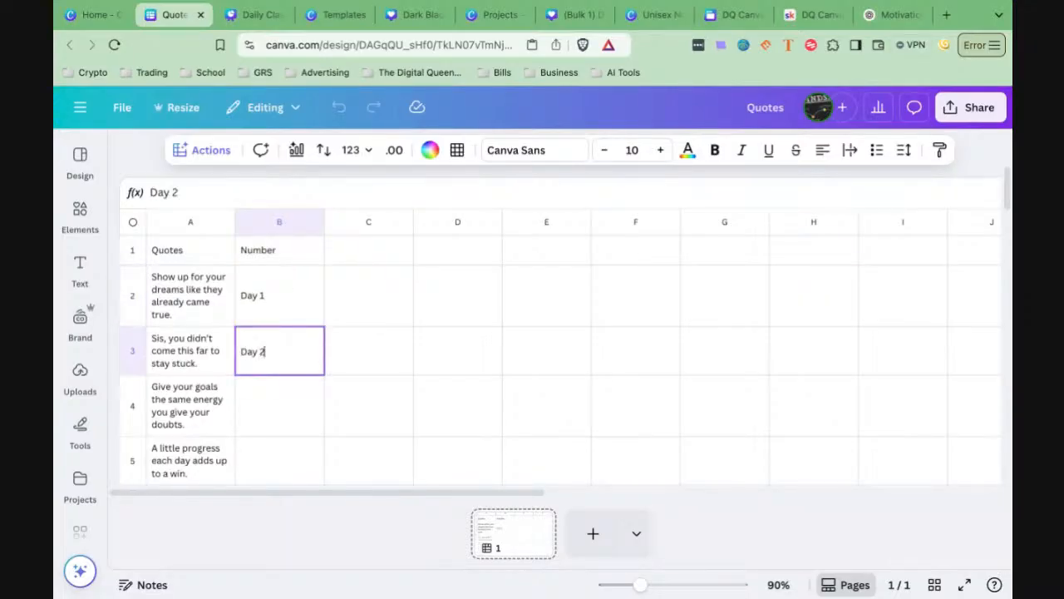
{"action": "left_click", "coordinate": [283, 407]}
{"action": "type", "text": "Day 3"}
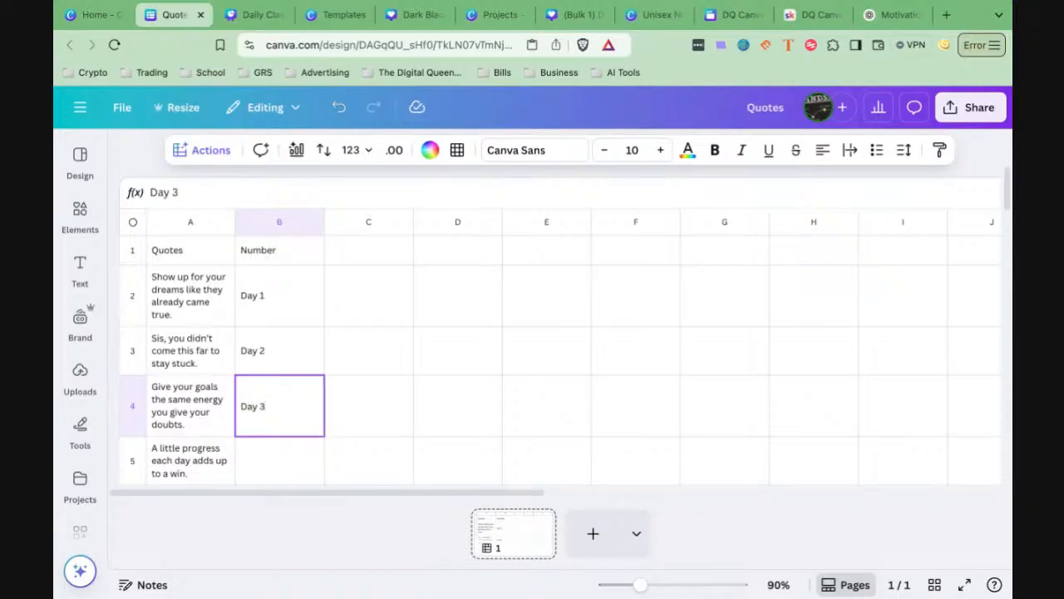
{"action": "left_click", "coordinate": [401, 393]}
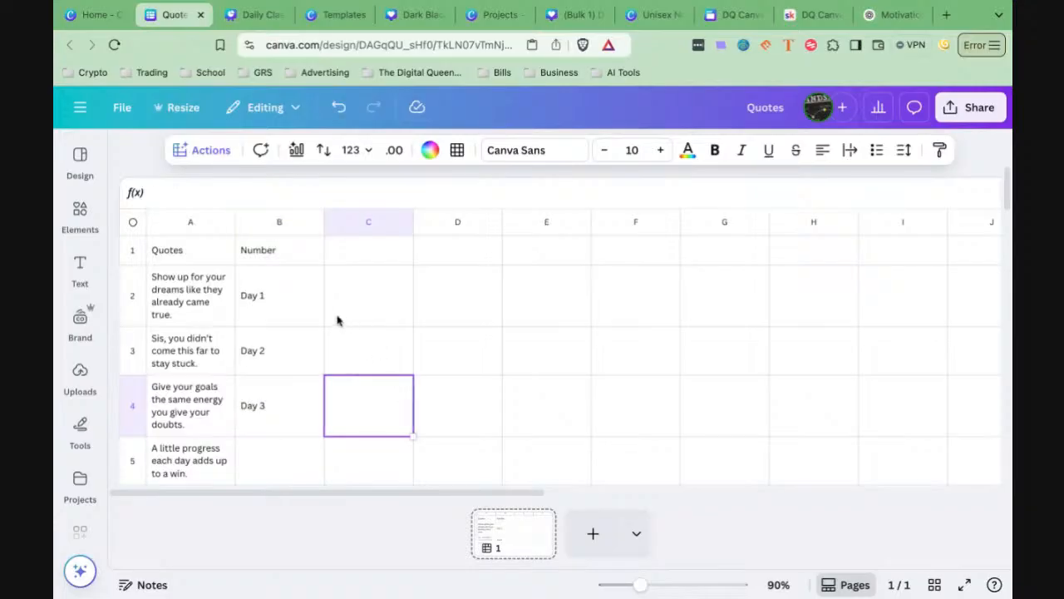
Step: Select the empty Number cells from B5 down to B31, beside the last quote
{"action": "scroll", "coordinate": [307, 325], "scroll_direction": "down", "scroll_amount": 2}
{"action": "left_click", "coordinate": [288, 373]}
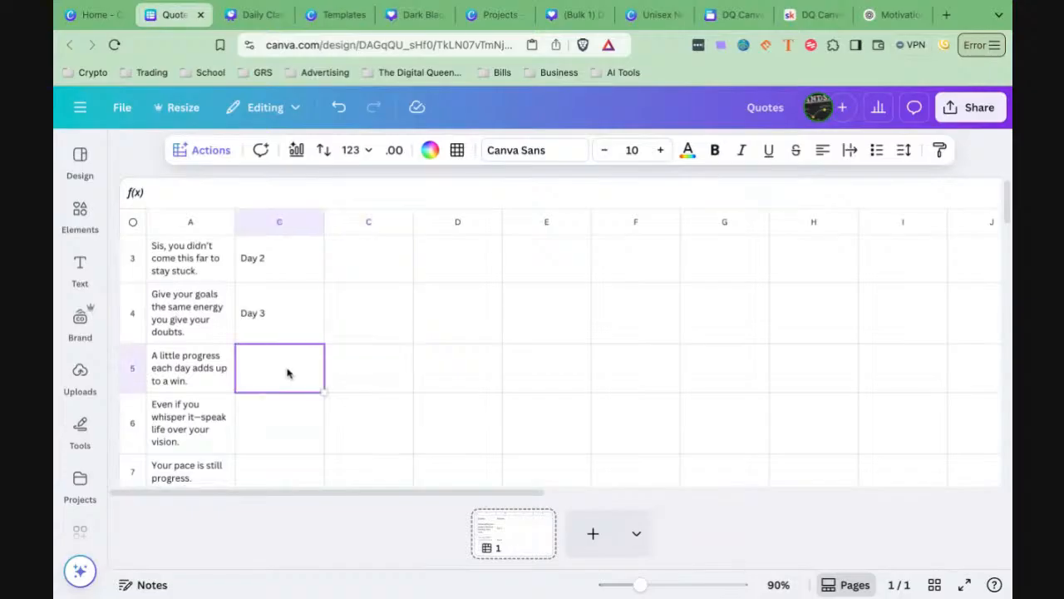
{"action": "key", "text": "super+shift+Down"}
{"action": "scroll", "coordinate": [288, 372], "scroll_direction": "down", "scroll_amount": 4}
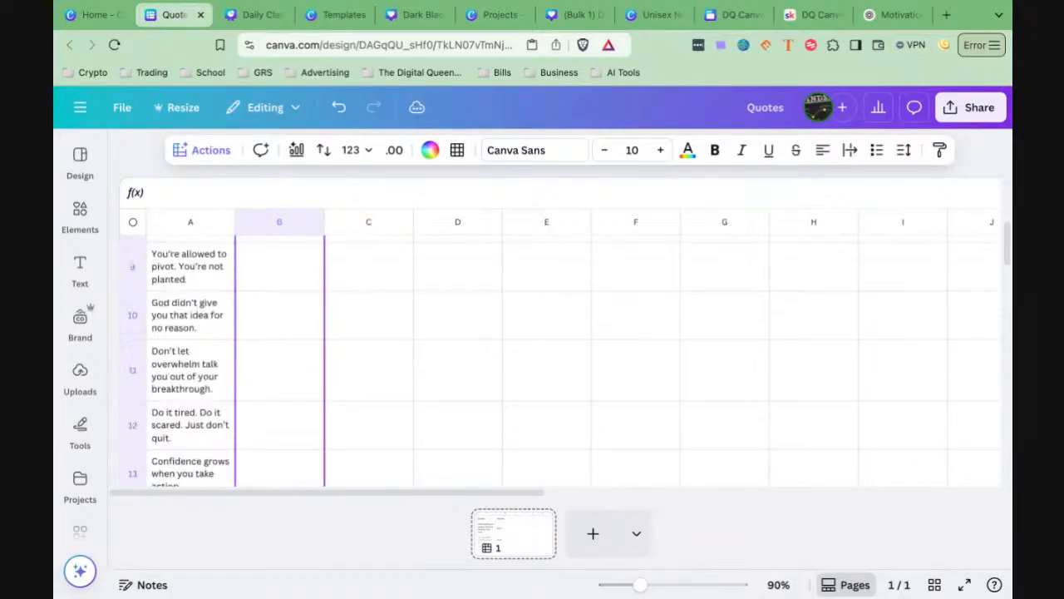
{"action": "scroll", "coordinate": [288, 372], "scroll_direction": "down", "scroll_amount": 6}
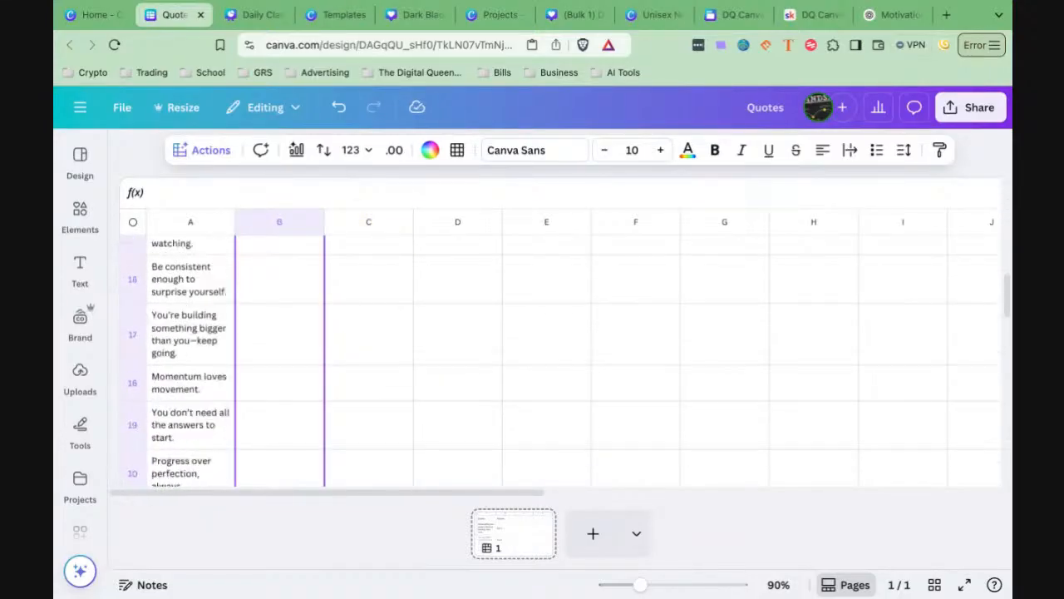
{"action": "scroll", "coordinate": [559, 361], "scroll_direction": "down", "scroll_amount": 6}
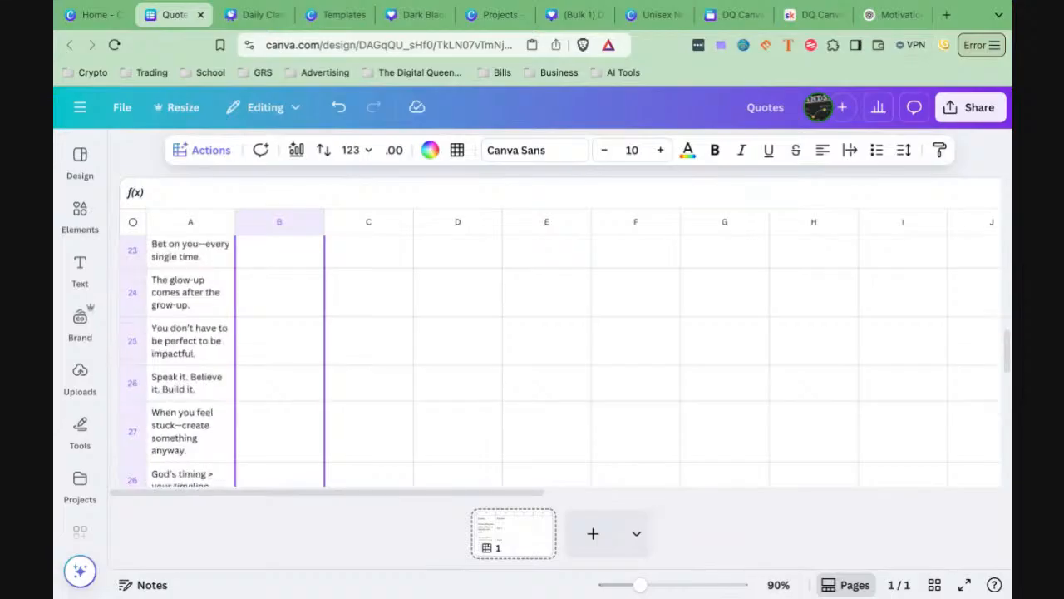
{"action": "scroll", "coordinate": [560, 361], "scroll_direction": "down", "scroll_amount": 4}
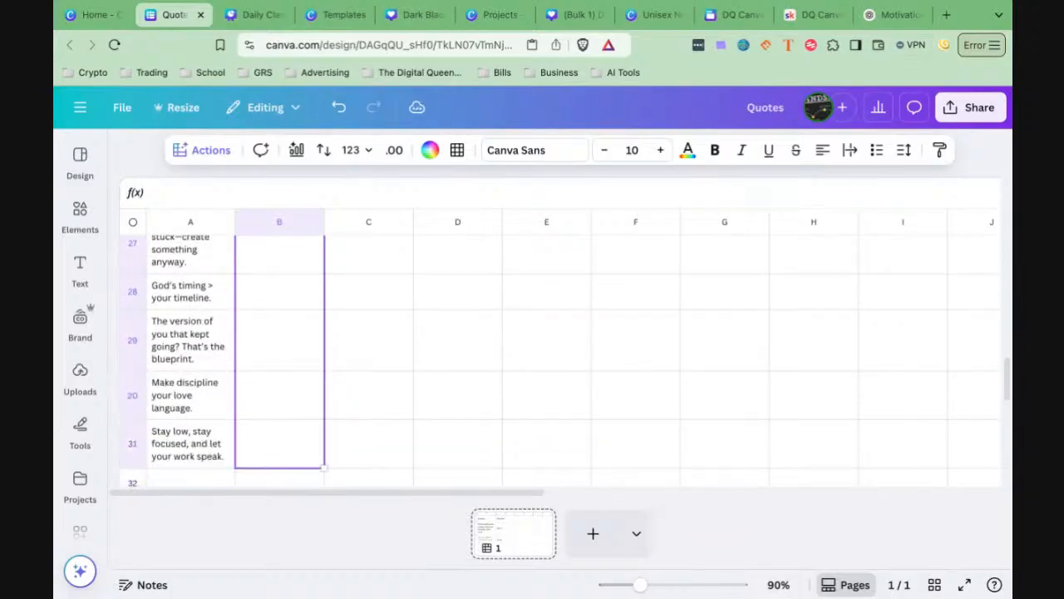
{"action": "left_click", "coordinate": [209, 154]}
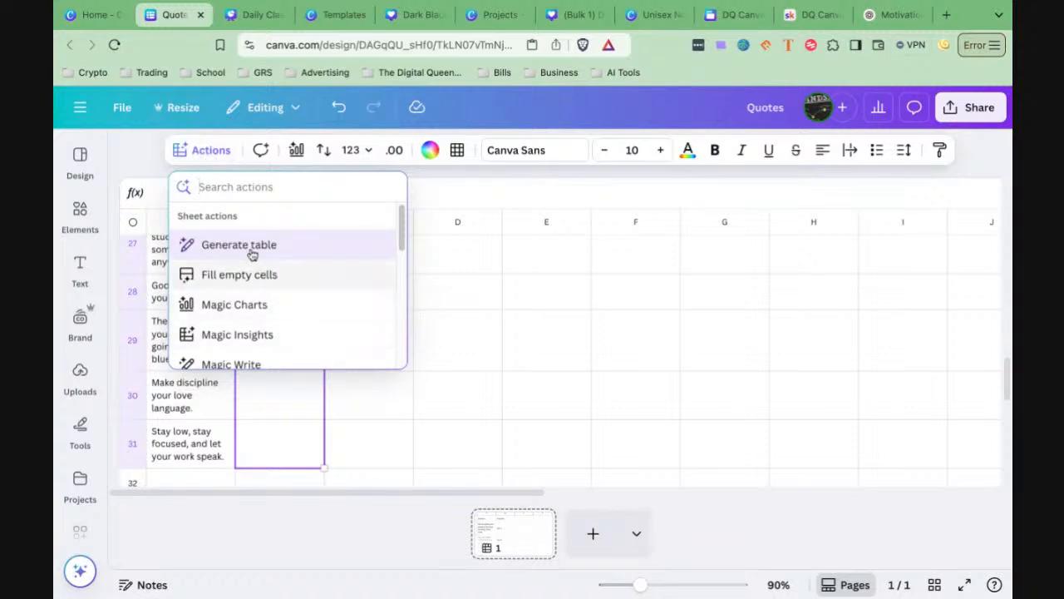
{"action": "left_click", "coordinate": [242, 250]}
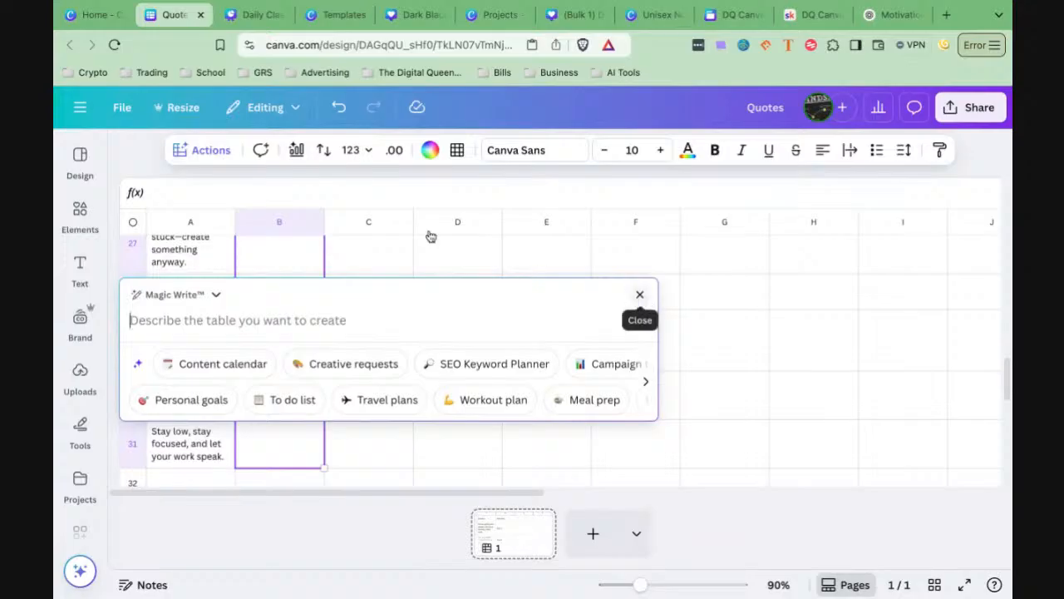
{"action": "key", "text": "Escape"}
Step: Generate the continuing day labels for the selected Number cells with the Fill empty cells action
{"action": "left_click", "coordinate": [209, 150]}
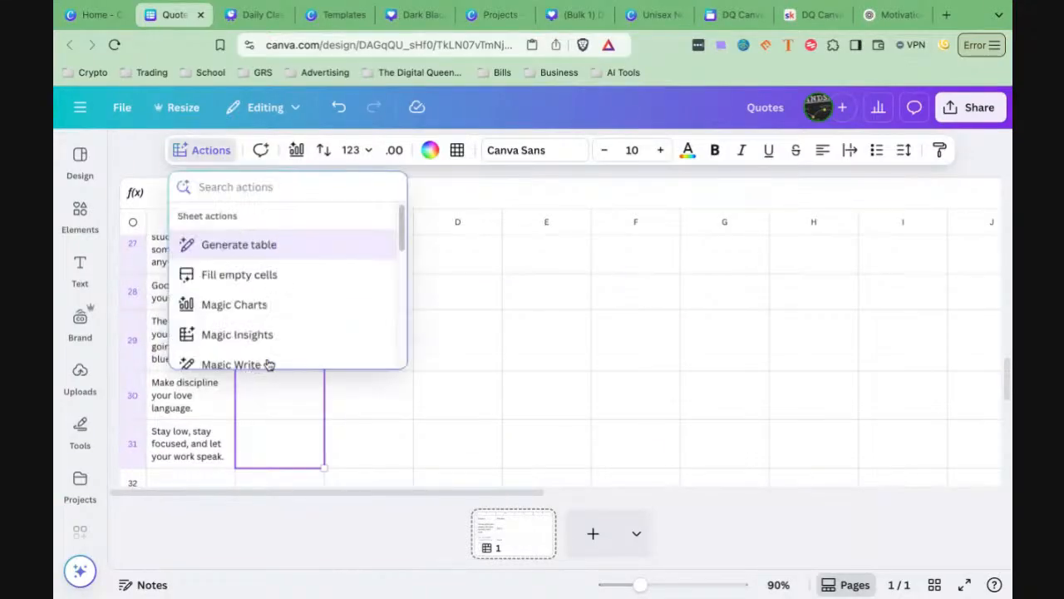
{"action": "scroll", "coordinate": [264, 345], "scroll_direction": "down", "scroll_amount": 5}
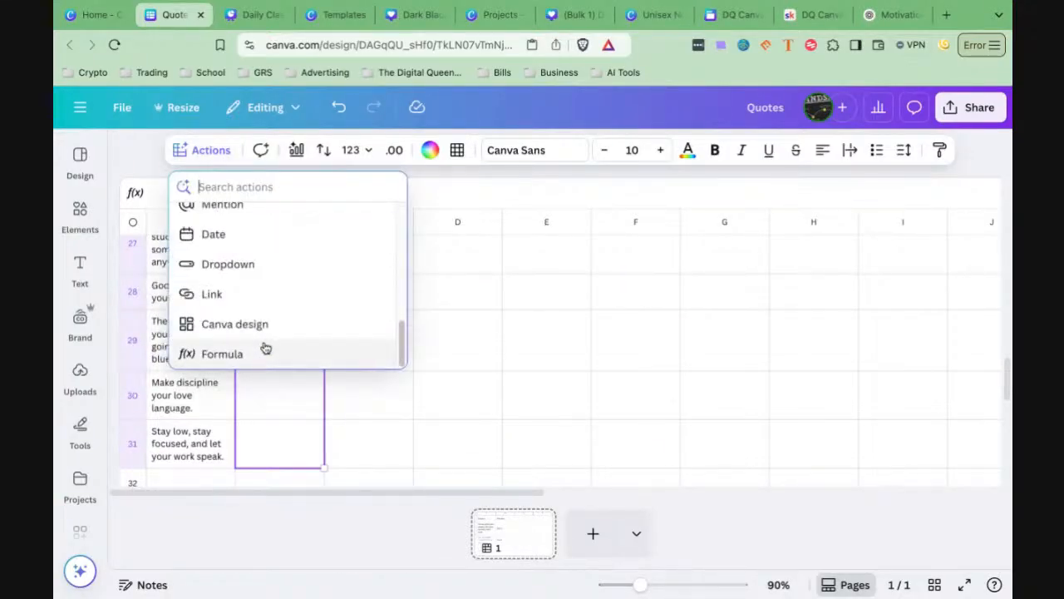
{"action": "scroll", "coordinate": [266, 322], "scroll_direction": "up", "scroll_amount": 4}
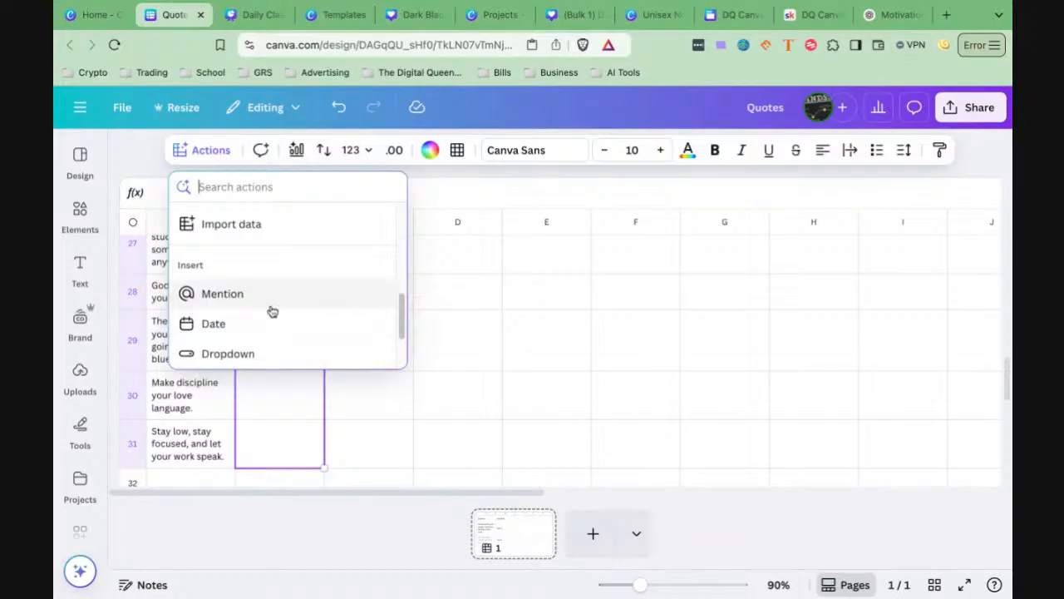
{"action": "scroll", "coordinate": [272, 313], "scroll_direction": "up", "scroll_amount": 4}
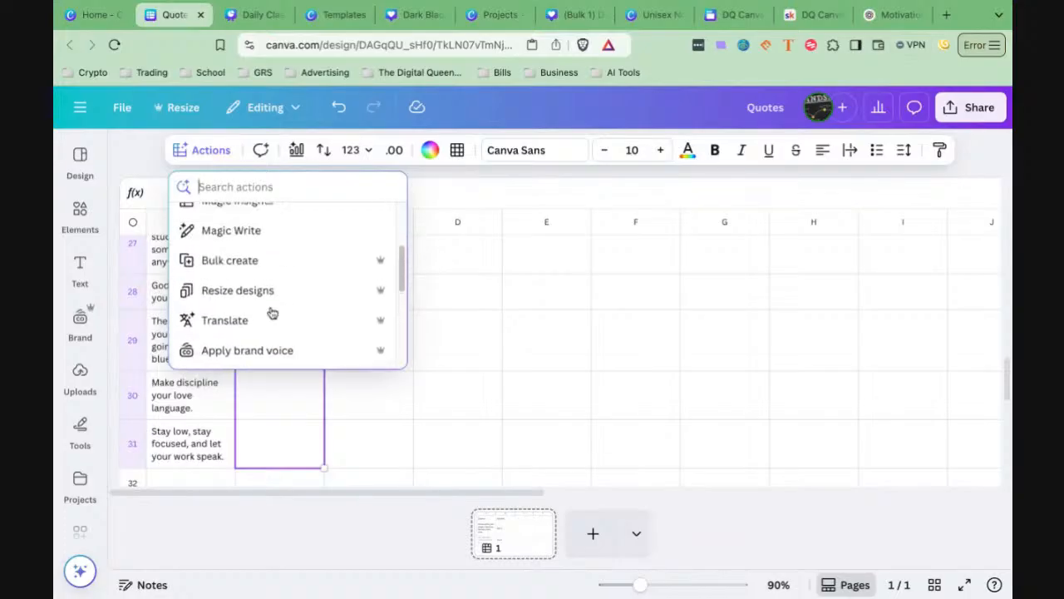
{"action": "scroll", "coordinate": [266, 320], "scroll_direction": "up", "scroll_amount": 1}
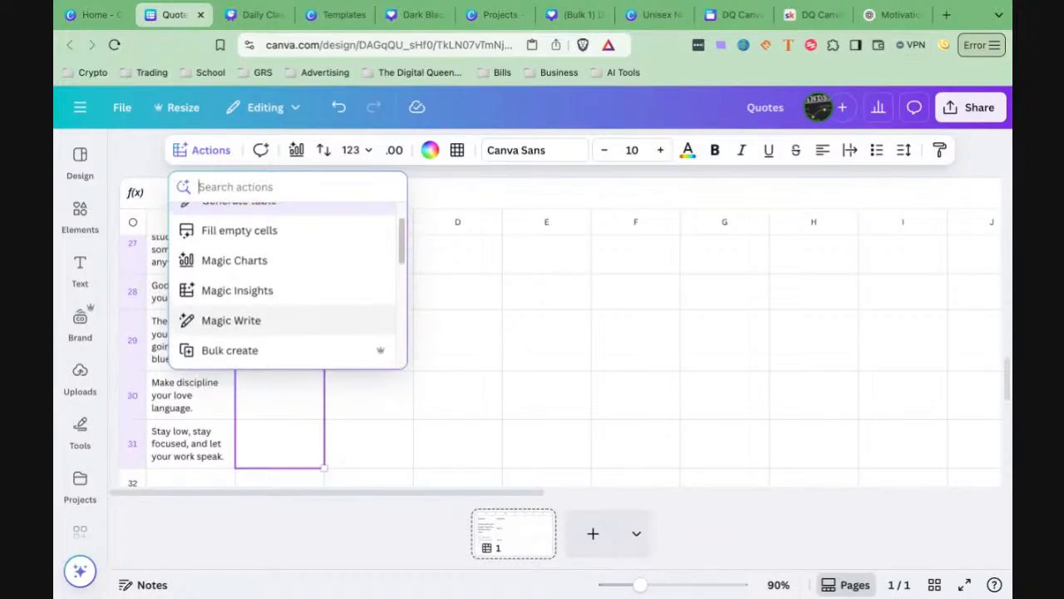
{"action": "left_click", "coordinate": [248, 242]}
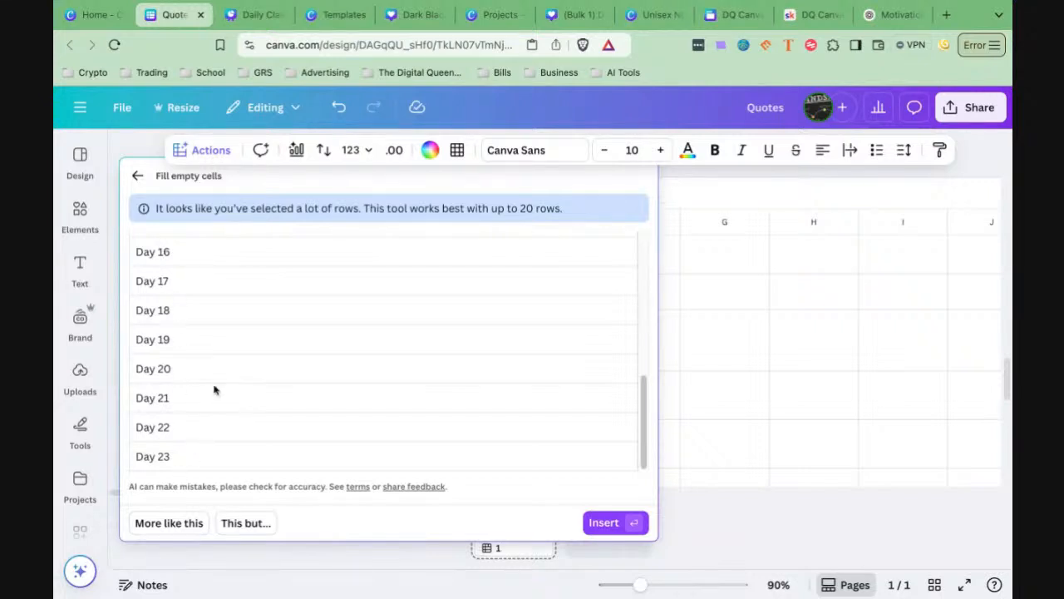
Step: Insert the generated Day 4 to Day 23 series into the Number column and review the filled rows
{"action": "scroll", "coordinate": [261, 391], "scroll_direction": "up", "scroll_amount": 5}
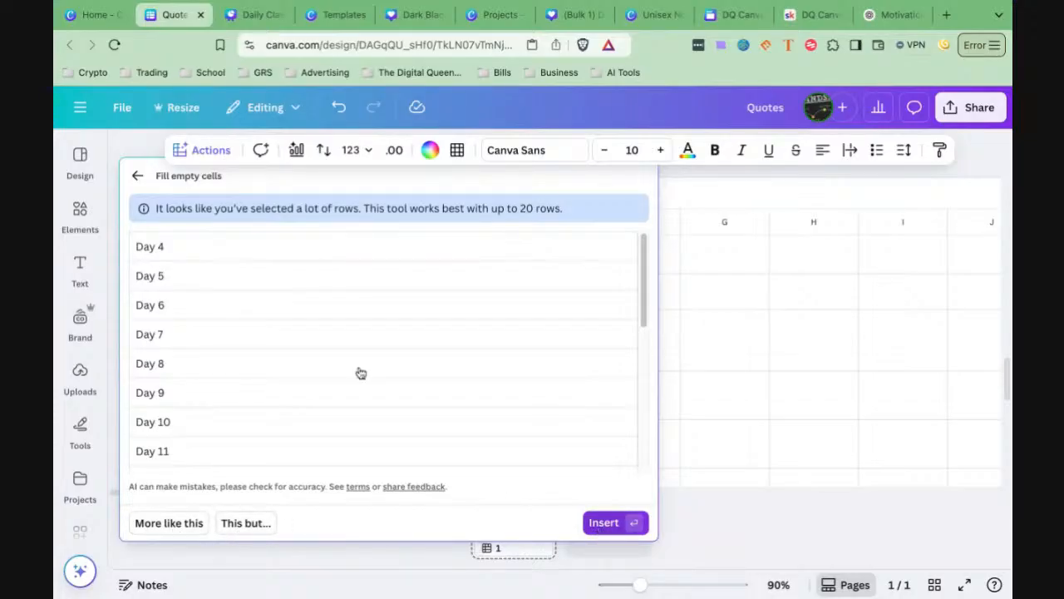
{"action": "key", "text": "Return"}
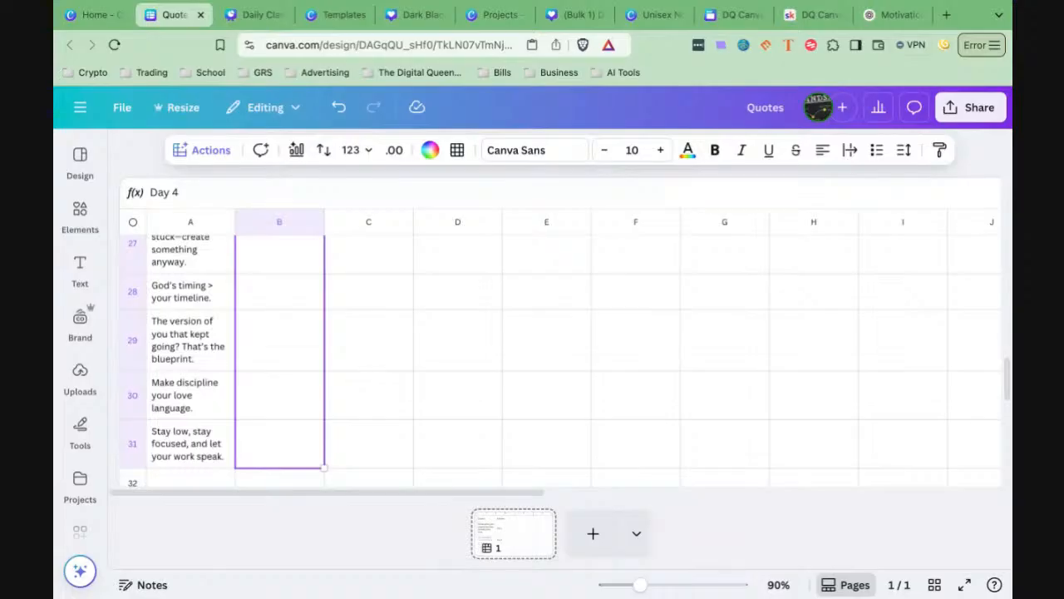
{"action": "scroll", "coordinate": [356, 358], "scroll_direction": "up", "scroll_amount": 15}
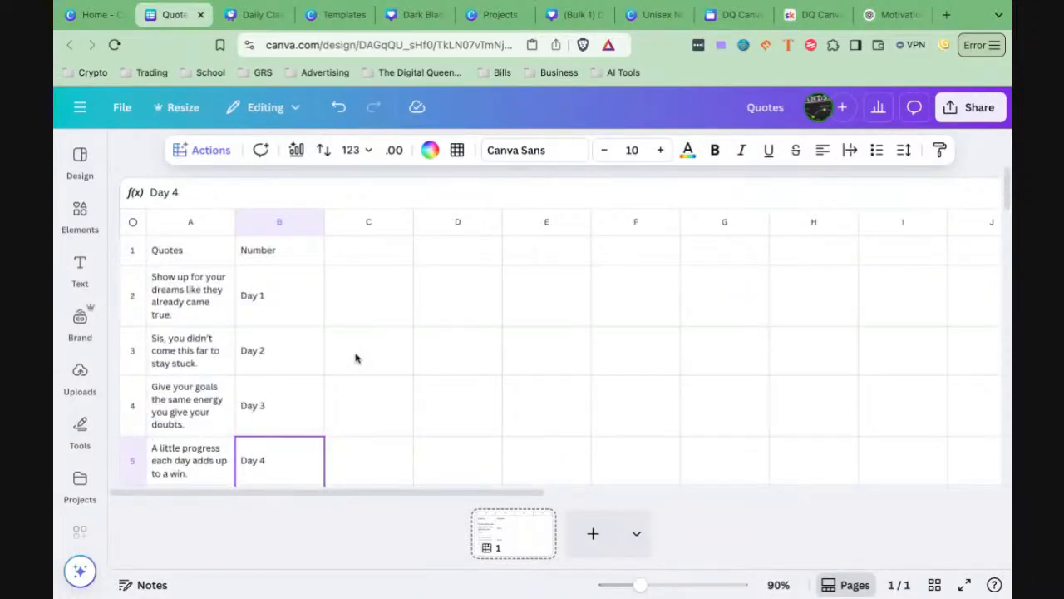
{"action": "scroll", "coordinate": [356, 358], "scroll_direction": "down", "scroll_amount": 4}
{"action": "scroll", "coordinate": [349, 352], "scroll_direction": "up", "scroll_amount": 4}
{"action": "scroll", "coordinate": [281, 368], "scroll_direction": "down", "scroll_amount": 5}
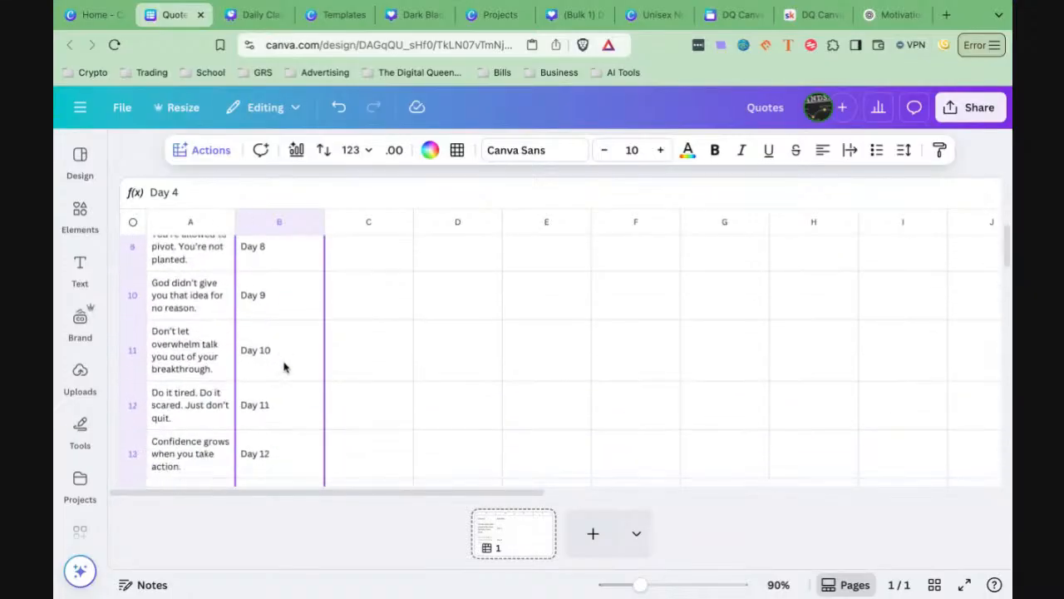
{"action": "scroll", "coordinate": [284, 366], "scroll_direction": "down", "scroll_amount": 6}
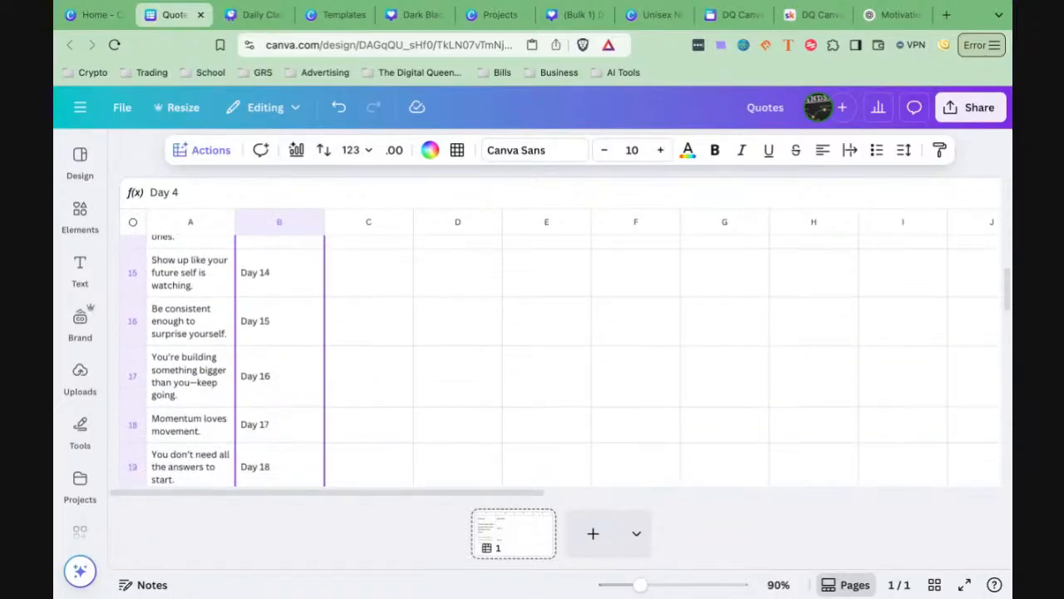
{"action": "scroll", "coordinate": [283, 367], "scroll_direction": "down", "scroll_amount": 8}
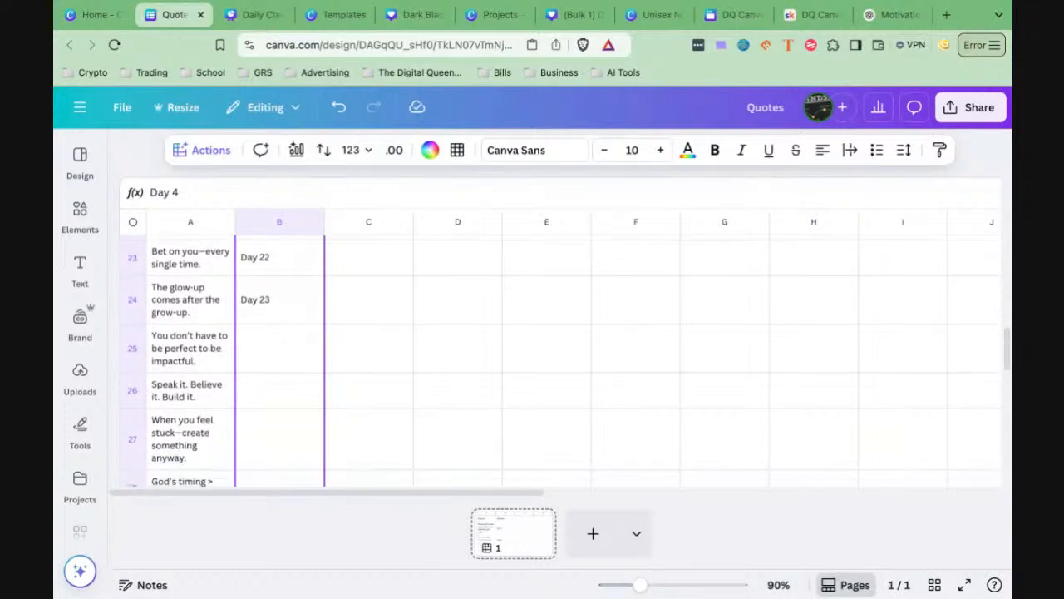
Step: Copy the Day 23 value from B24 down into B25
{"action": "left_click", "coordinate": [275, 332]}
{"action": "left_click", "coordinate": [287, 308]}
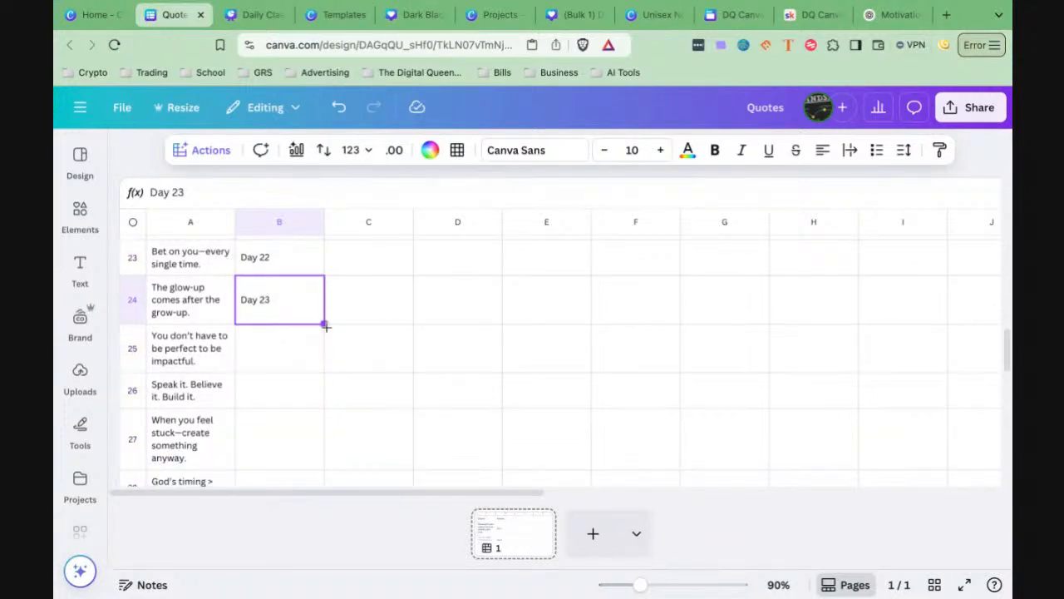
{"action": "left_click_drag", "start_coordinate": [324, 324], "coordinate": [325, 365]}
{"action": "left_click", "coordinate": [298, 318]}
{"action": "left_click", "coordinate": [291, 262]}
{"action": "scroll", "coordinate": [293, 287], "scroll_direction": "down", "scroll_amount": 1}
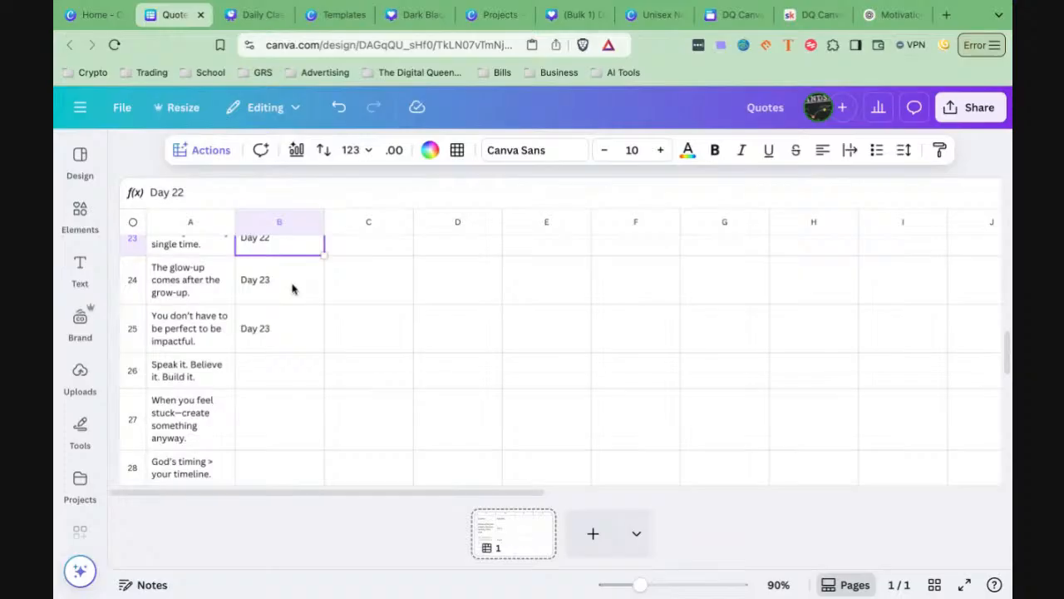
Step: Fill cells B25 through B31 with the generated Day 23 to Day 29 series using Fill empty cells
{"action": "left_click", "coordinate": [288, 325]}
{"action": "key", "text": "shift+Down"}
{"action": "key", "text": "shift+Down"}
{"action": "key", "text": "shift+Down"}
{"action": "key", "text": "shift+Down"}
{"action": "key", "text": "shift+Down"}
{"action": "key", "text": "shift+Down"}
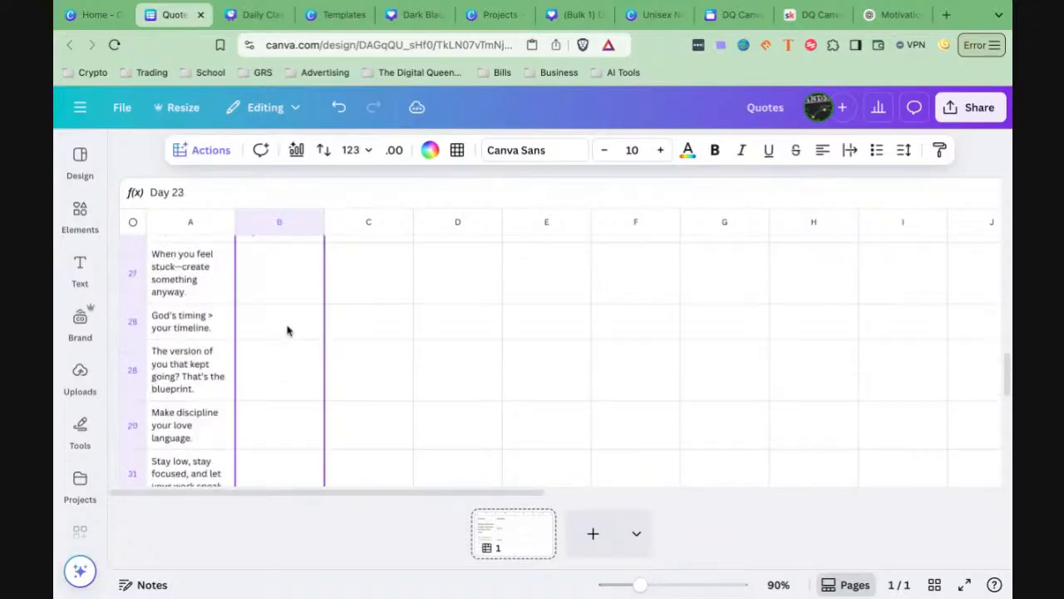
{"action": "key", "text": "shift+Up"}
{"action": "key", "text": "shift+Up"}
{"action": "key", "text": "shift+Down"}
{"action": "key", "text": "shift+Down"}
{"action": "left_click", "coordinate": [208, 151]}
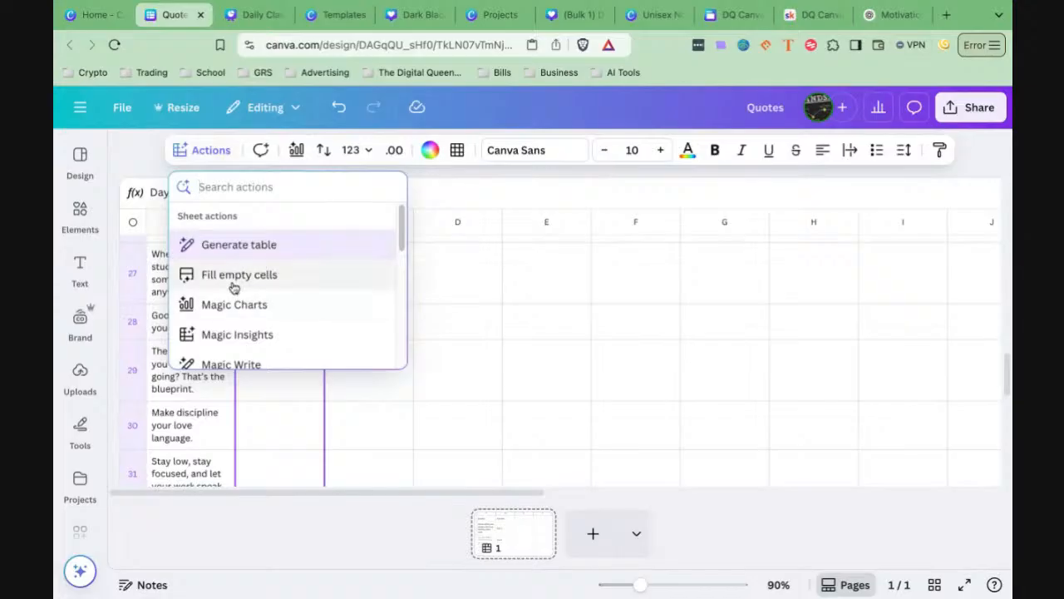
{"action": "left_click", "coordinate": [235, 282]}
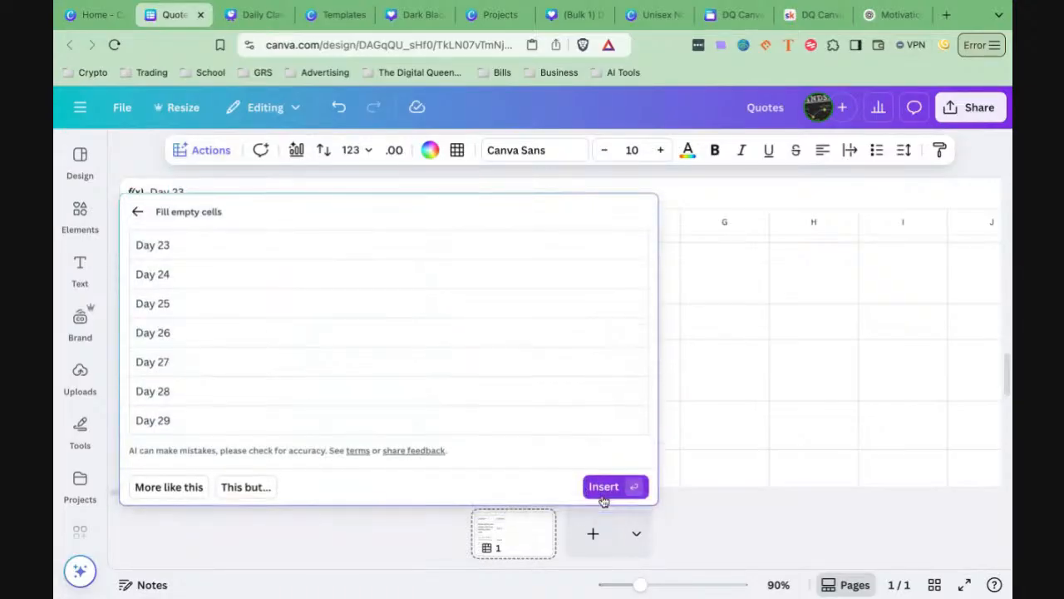
{"action": "left_click", "coordinate": [600, 496]}
Step: Check the day numbering in column B against the quotes from row 23 down to row 31
{"action": "scroll", "coordinate": [385, 407], "scroll_direction": "down", "scroll_amount": 3}
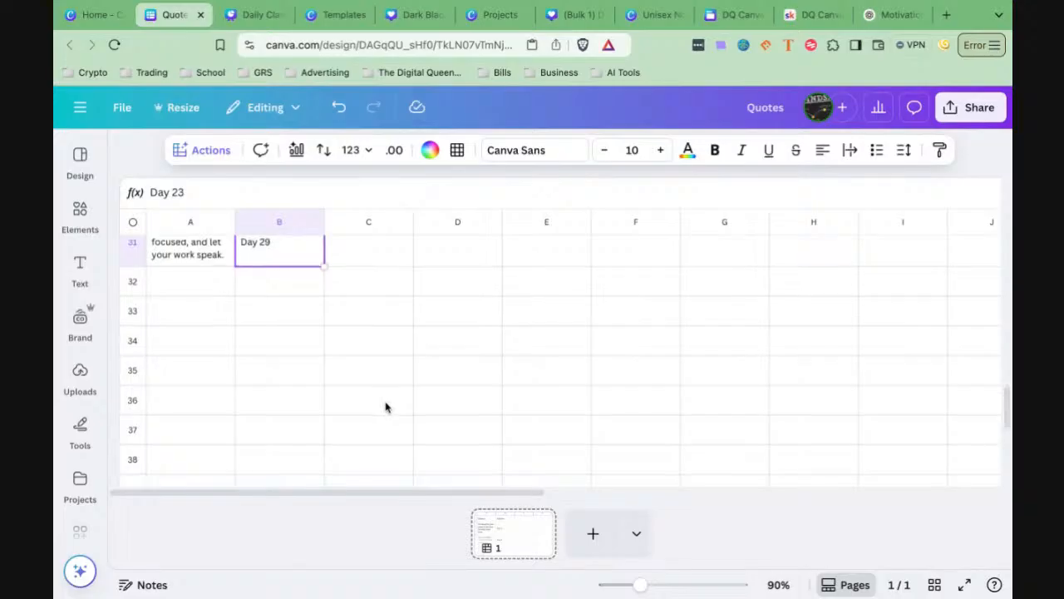
{"action": "scroll", "coordinate": [385, 407], "scroll_direction": "up", "scroll_amount": 2}
{"action": "scroll", "coordinate": [303, 423], "scroll_direction": "up", "scroll_amount": 1}
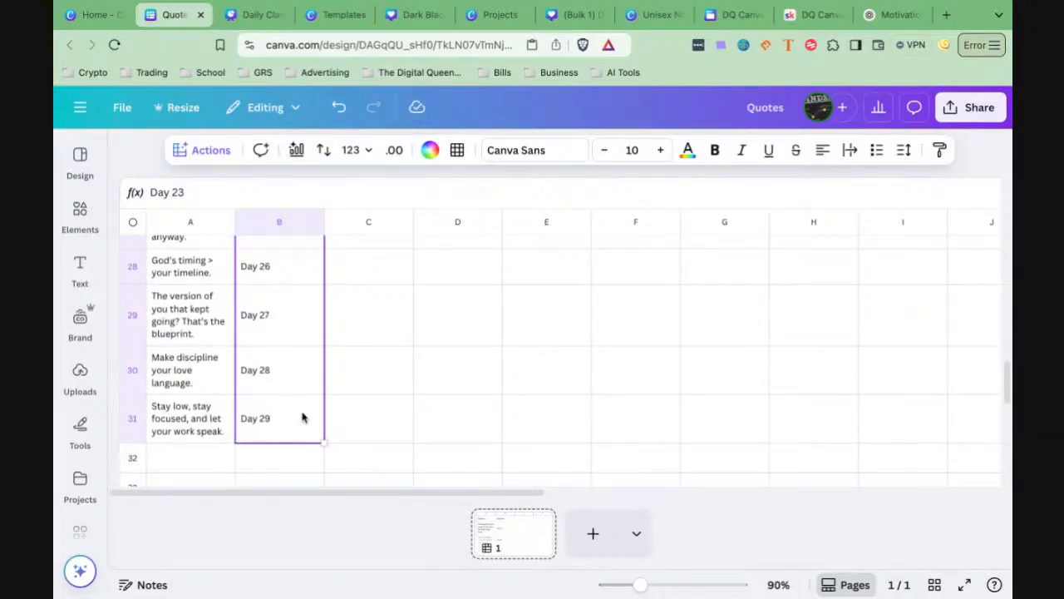
{"action": "scroll", "coordinate": [274, 380], "scroll_direction": "up", "scroll_amount": 4}
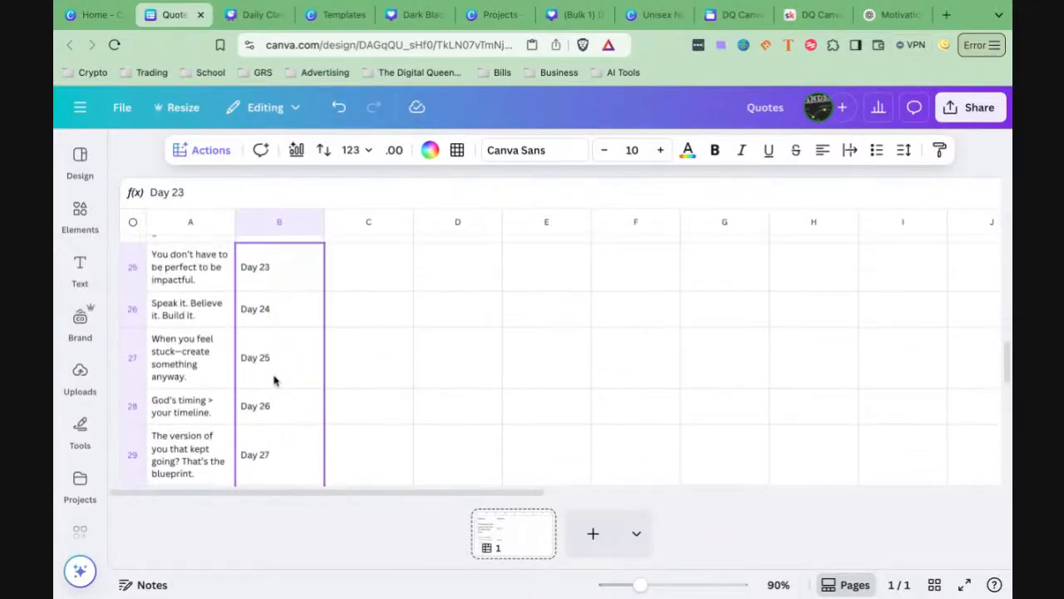
{"action": "scroll", "coordinate": [274, 380], "scroll_direction": "up", "scroll_amount": 3}
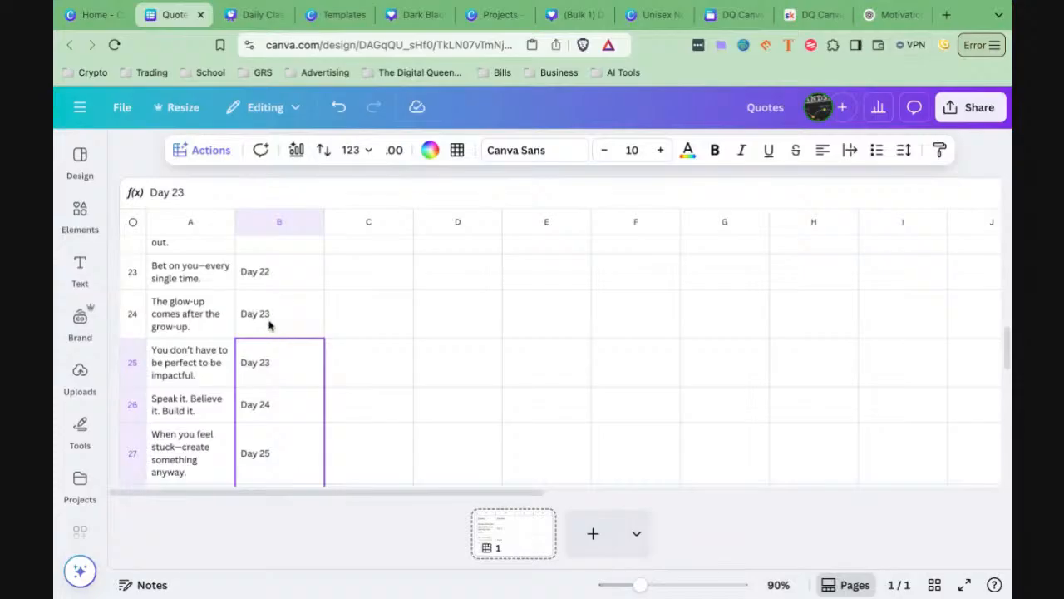
{"action": "left_click", "coordinate": [286, 321]}
{"action": "scroll", "coordinate": [290, 360], "scroll_direction": "down", "scroll_amount": 1}
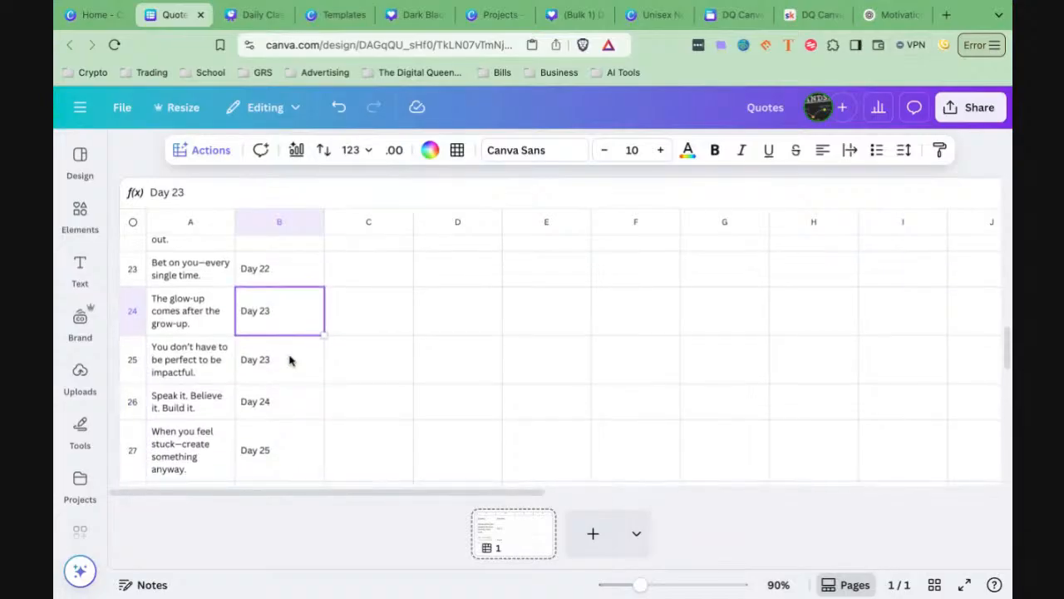
{"action": "left_click", "coordinate": [286, 364]}
{"action": "key", "text": "shift+Down"}
{"action": "key", "text": "shift+Down"}
{"action": "key", "text": "shift+Down"}
{"action": "key", "text": "shift+Down"}
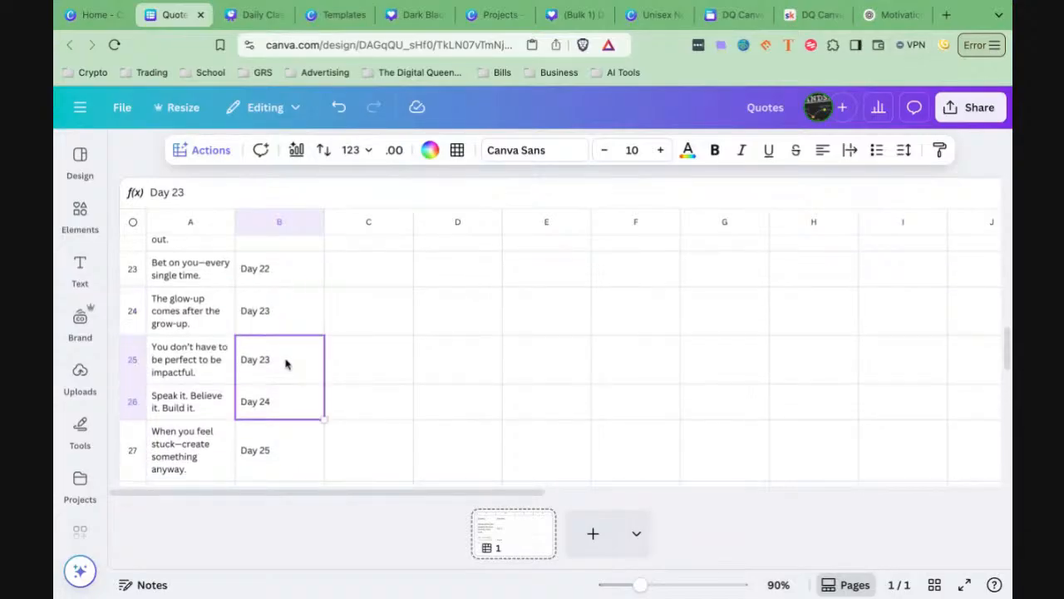
{"action": "key", "text": "shift+Down"}
{"action": "key", "text": "shift+Down"}
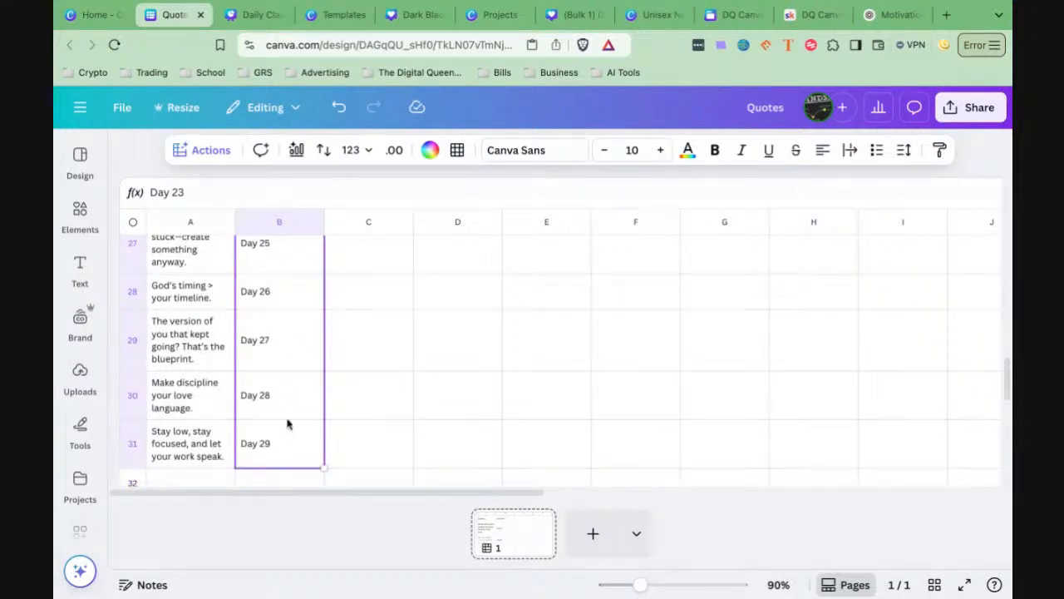
{"action": "scroll", "coordinate": [287, 422], "scroll_direction": "down", "scroll_amount": 3}
{"action": "scroll", "coordinate": [287, 421], "scroll_direction": "up", "scroll_amount": 6}
Step: Clear the duplicate Day 23 from B25, and copy and remove the Day 24 to Day 29 values below it
{"action": "left_click", "coordinate": [275, 378]}
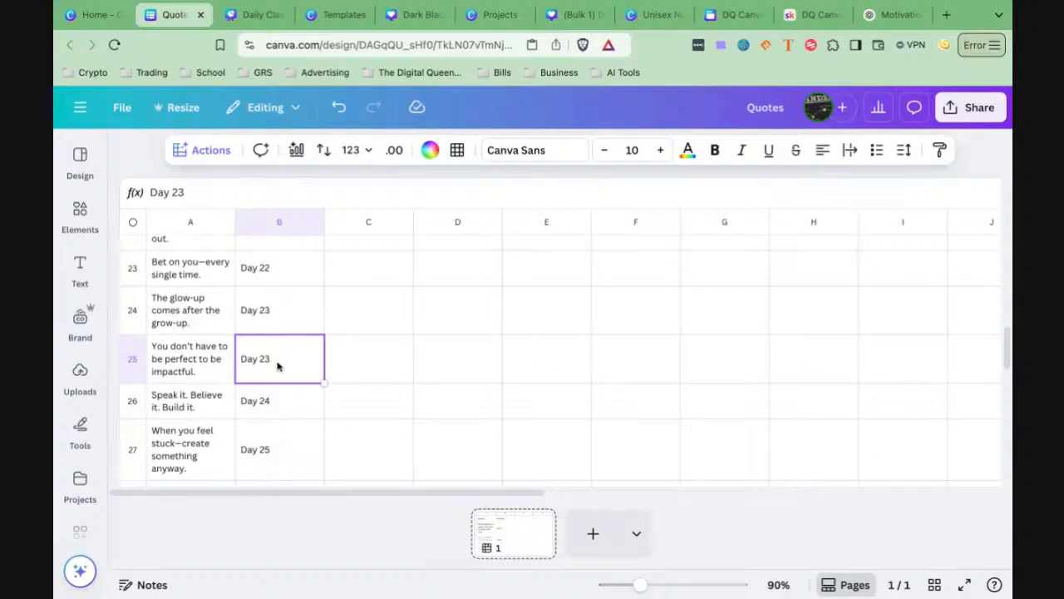
{"action": "key", "text": "Delete"}
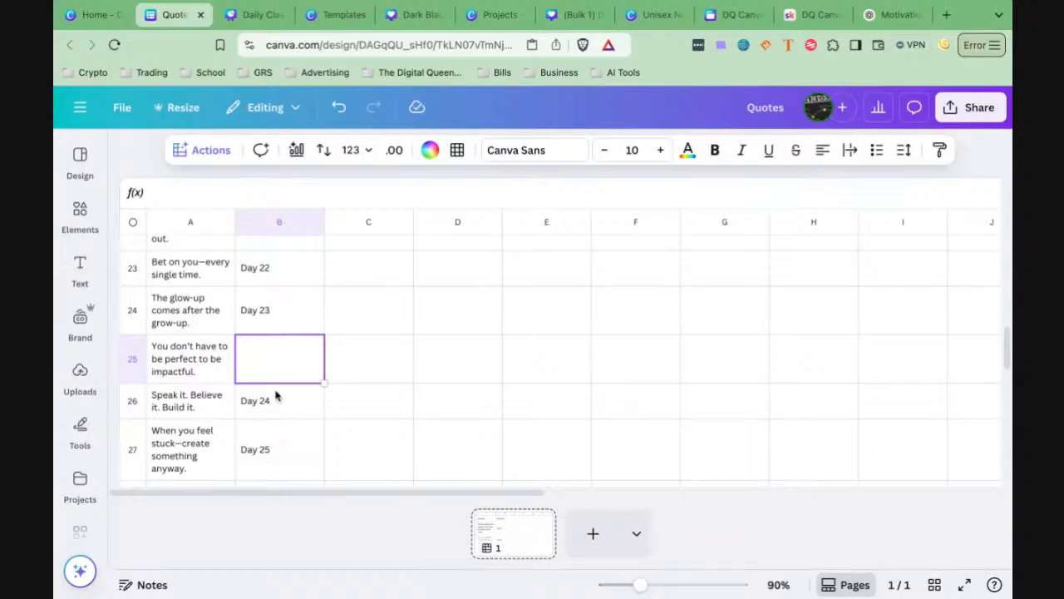
{"action": "left_click", "coordinate": [277, 396]}
{"action": "key", "text": "shift+Down"}
{"action": "key", "text": "shift+Down"}
{"action": "key", "text": "shift+Down"}
{"action": "key", "text": "shift+Down"}
{"action": "key", "text": "shift+Down"}
{"action": "key", "text": "ctrl+c"}
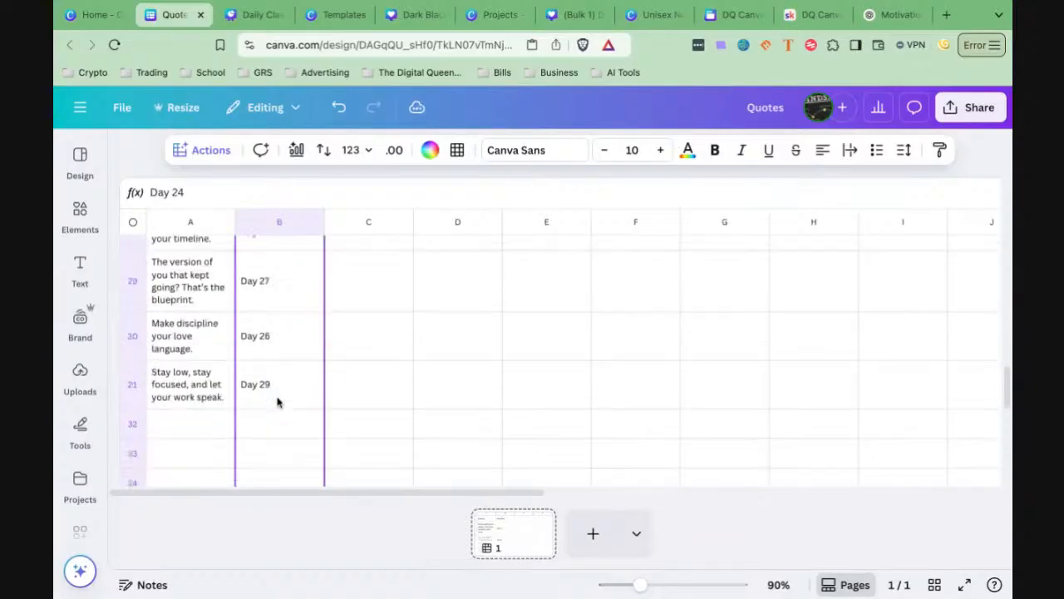
{"action": "key", "text": "Delete"}
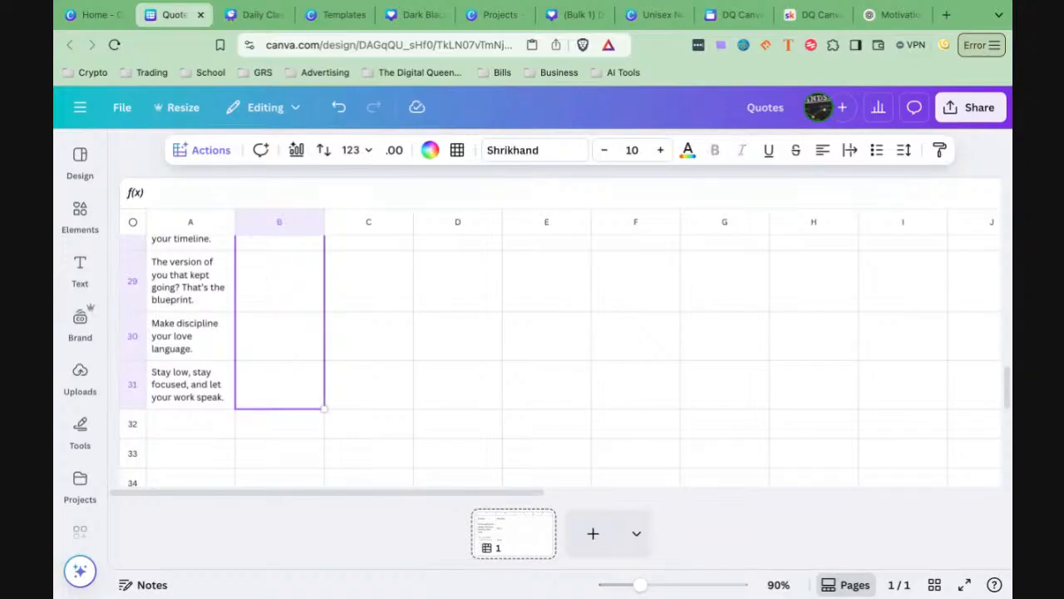
Step: Paste the copied Day 24 to Day 29 values into column B starting at B25
{"action": "scroll", "coordinate": [278, 376], "scroll_direction": "up", "scroll_amount": 5}
{"action": "left_click", "coordinate": [275, 348]}
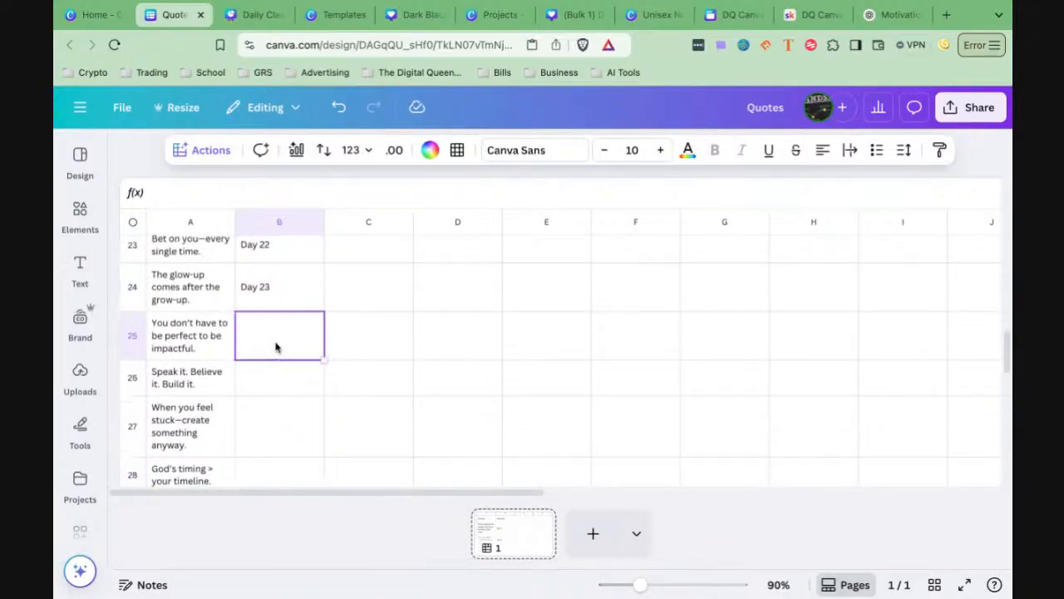
{"action": "key", "text": "ctrl+v"}
{"action": "scroll", "coordinate": [282, 385], "scroll_direction": "down", "scroll_amount": 2}
{"action": "scroll", "coordinate": [281, 391], "scroll_direction": "down", "scroll_amount": 3}
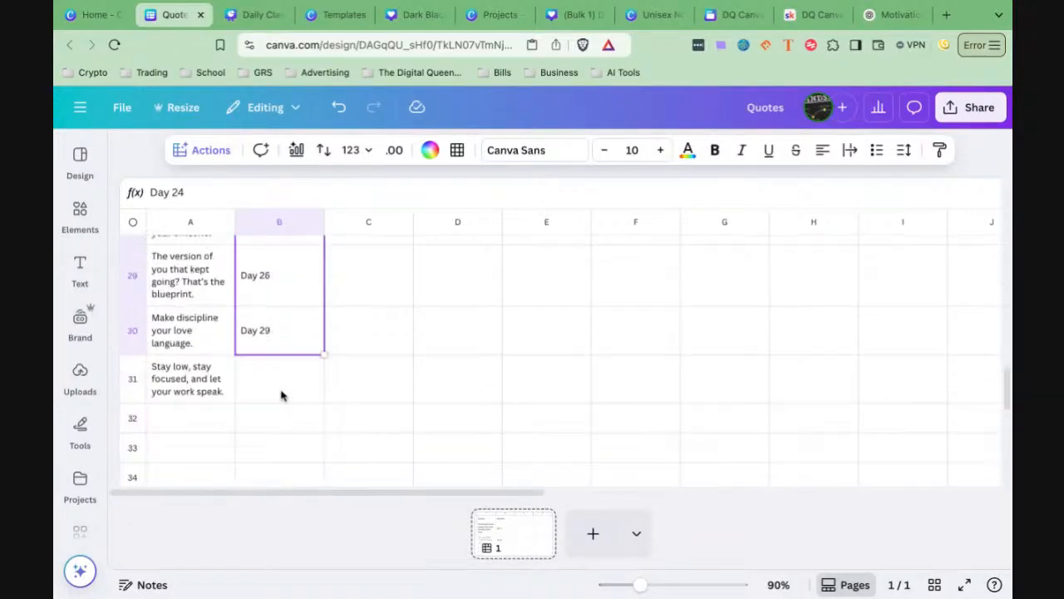
Step: Fill B31 from the Day 29 cell above it and change its value to Day 30
{"action": "left_click", "coordinate": [269, 354]}
{"action": "type", "text": "d"}
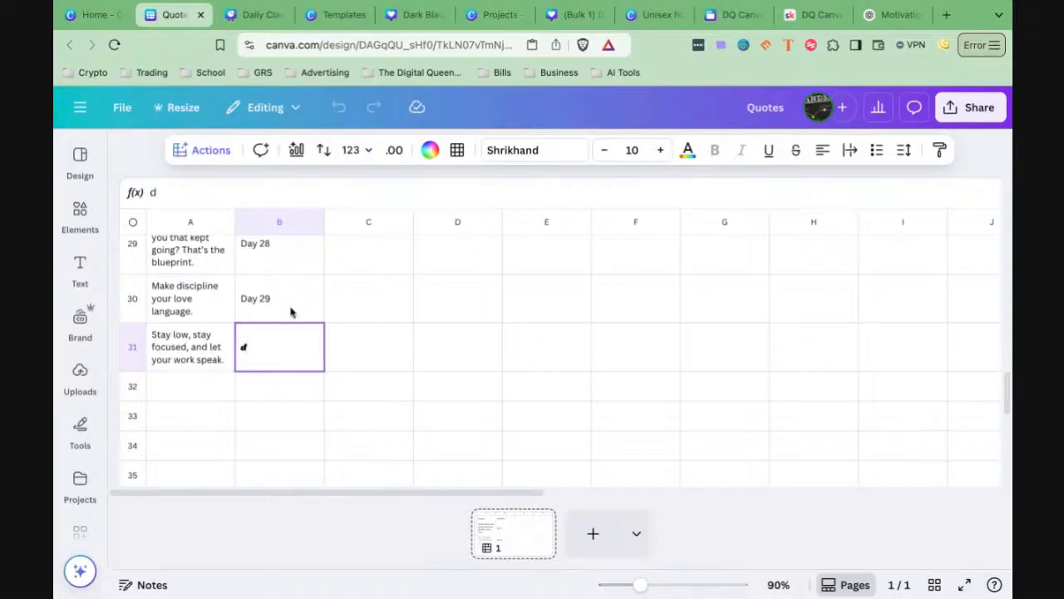
{"action": "left_click", "coordinate": [320, 318]}
{"action": "left_click_drag", "start_coordinate": [324, 323], "coordinate": [269, 360]}
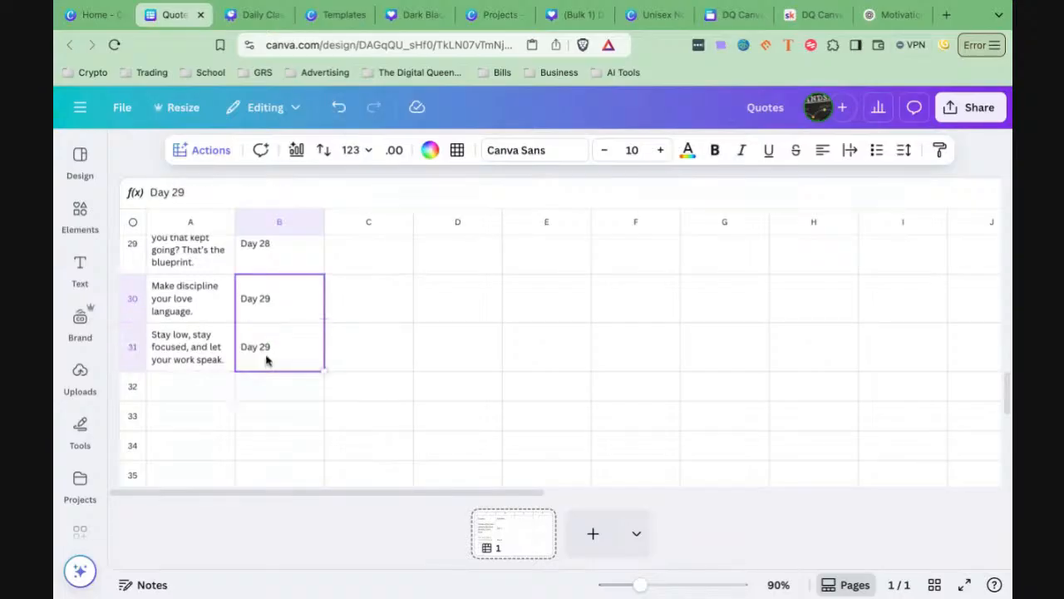
{"action": "left_click", "coordinate": [274, 350]}
{"action": "key", "text": "BackSpace"}
{"action": "key", "text": "BackSpace"}
{"action": "type", "text": "30"}
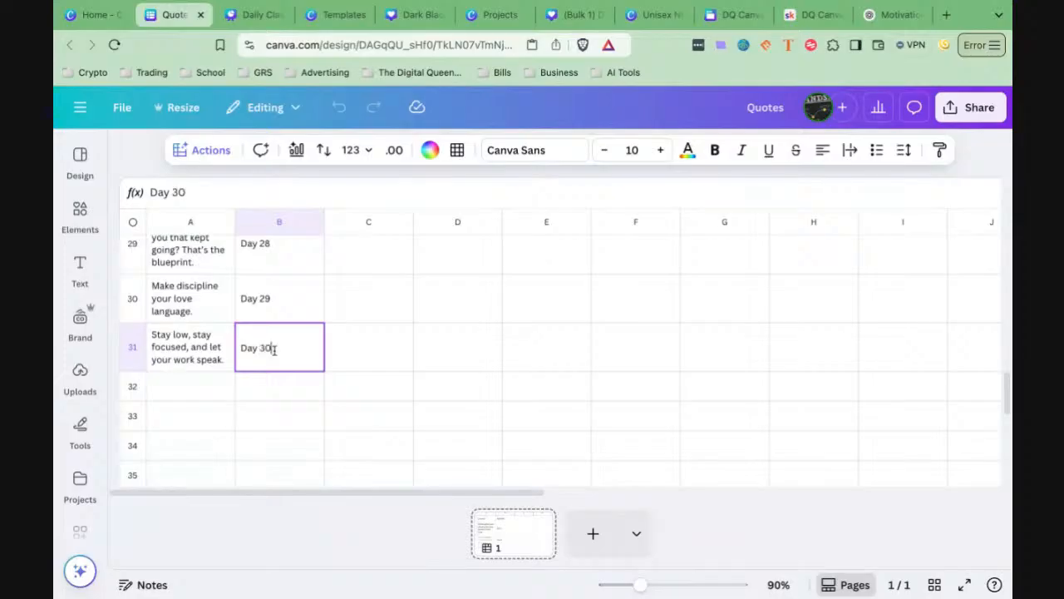
{"action": "left_click", "coordinate": [383, 387]}
Step: Open the Bulk create action for the quotes sheet
{"action": "scroll", "coordinate": [368, 389], "scroll_direction": "up", "scroll_amount": 15}
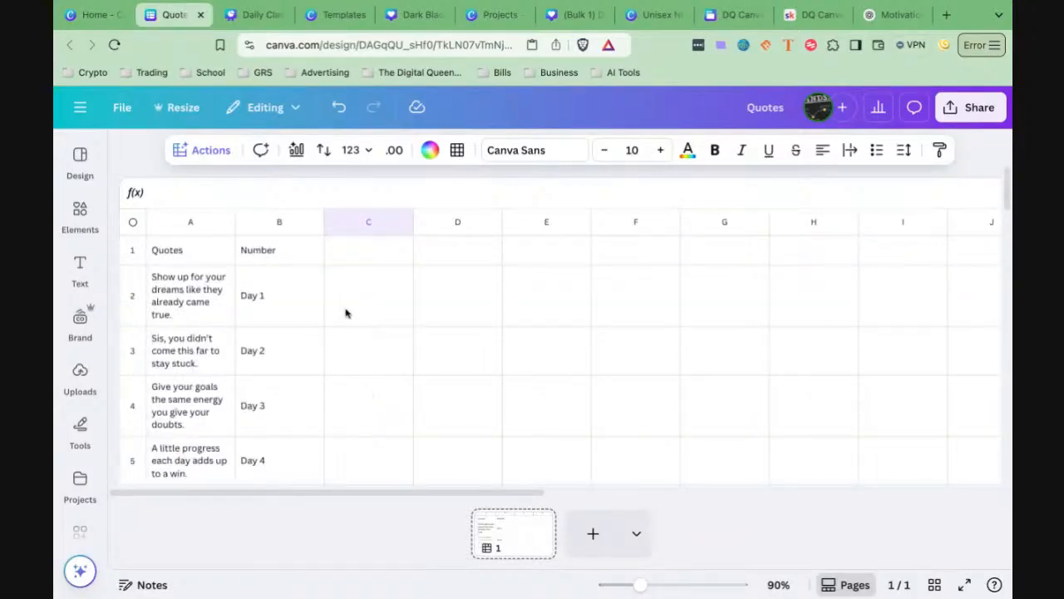
{"action": "left_click", "coordinate": [354, 254]}
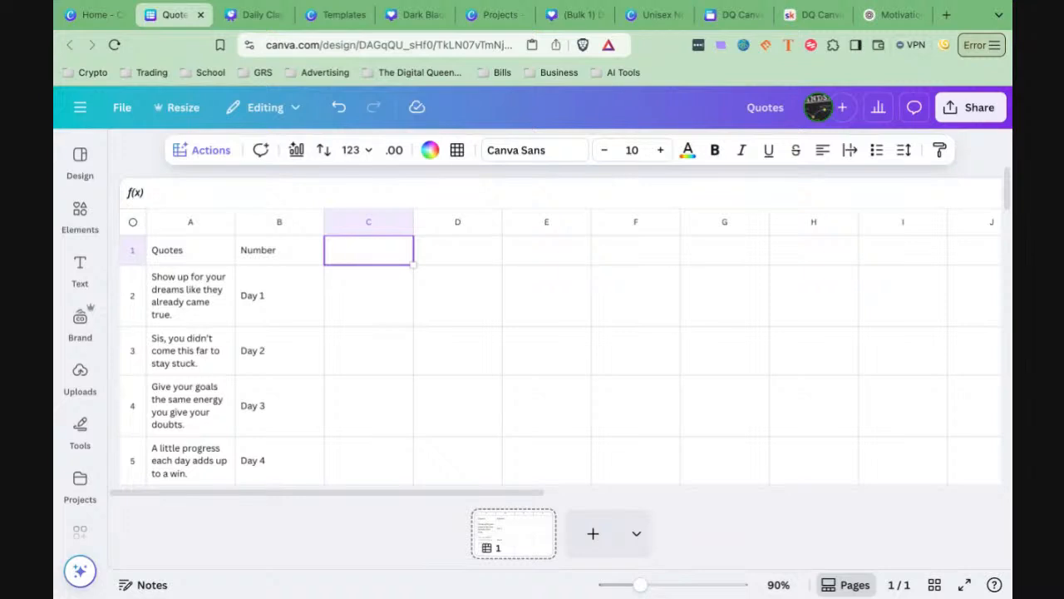
{"action": "left_click", "coordinate": [199, 150]}
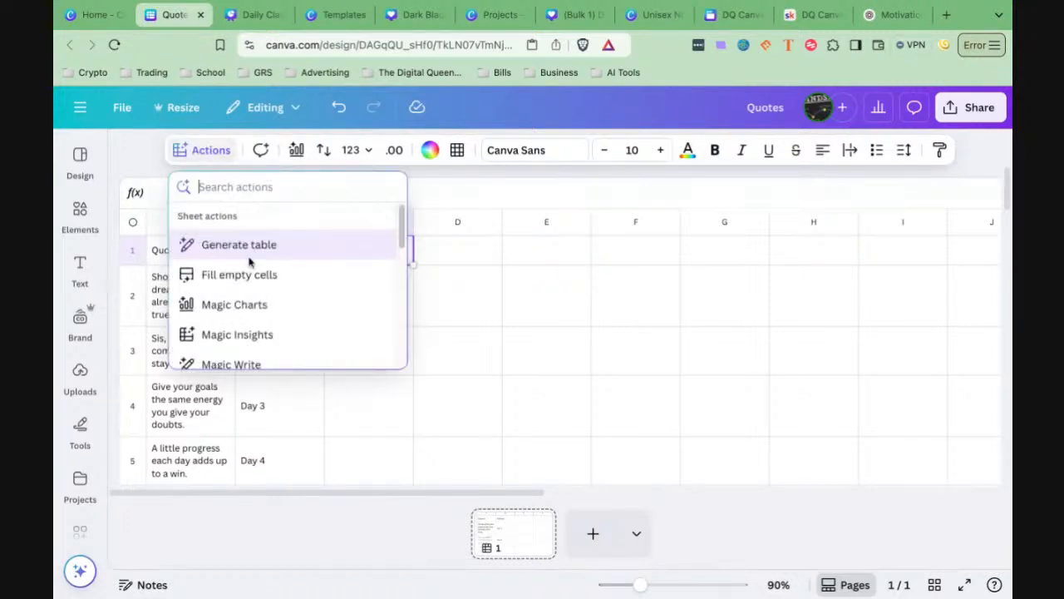
{"action": "scroll", "coordinate": [255, 312], "scroll_direction": "down", "scroll_amount": 3}
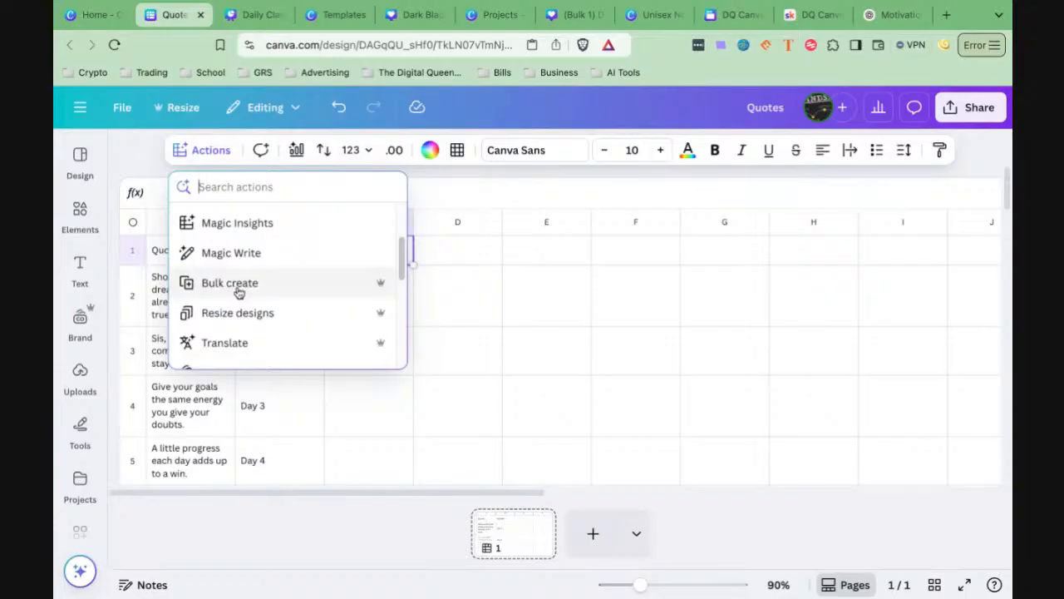
{"action": "left_click", "coordinate": [233, 287]}
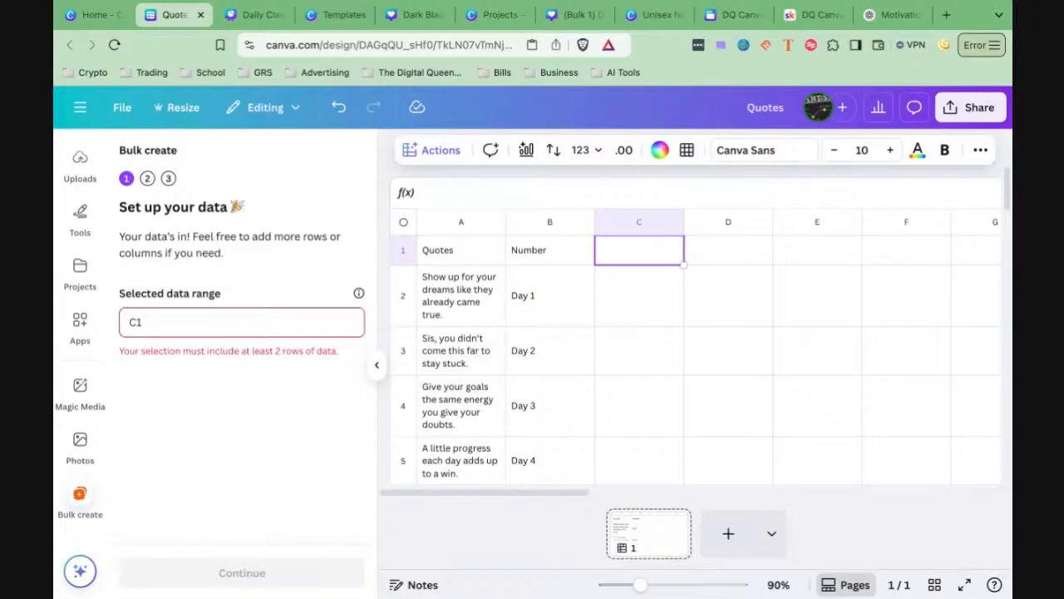
{"action": "left_click", "coordinate": [437, 150]}
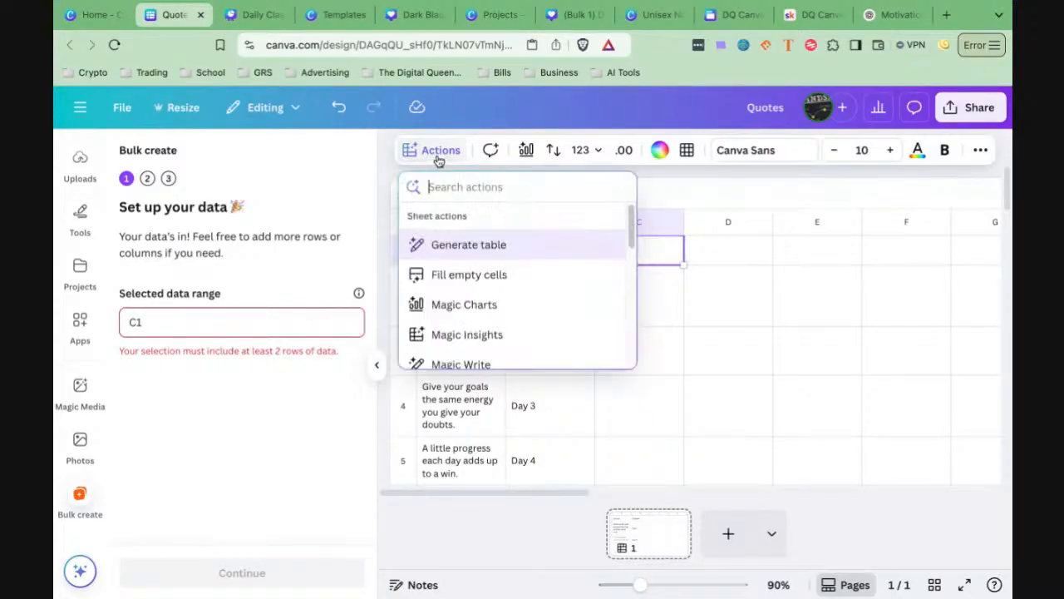
{"action": "scroll", "coordinate": [491, 295], "scroll_direction": "down", "scroll_amount": 2}
{"action": "scroll", "coordinate": [491, 297], "scroll_direction": "down", "scroll_amount": 1}
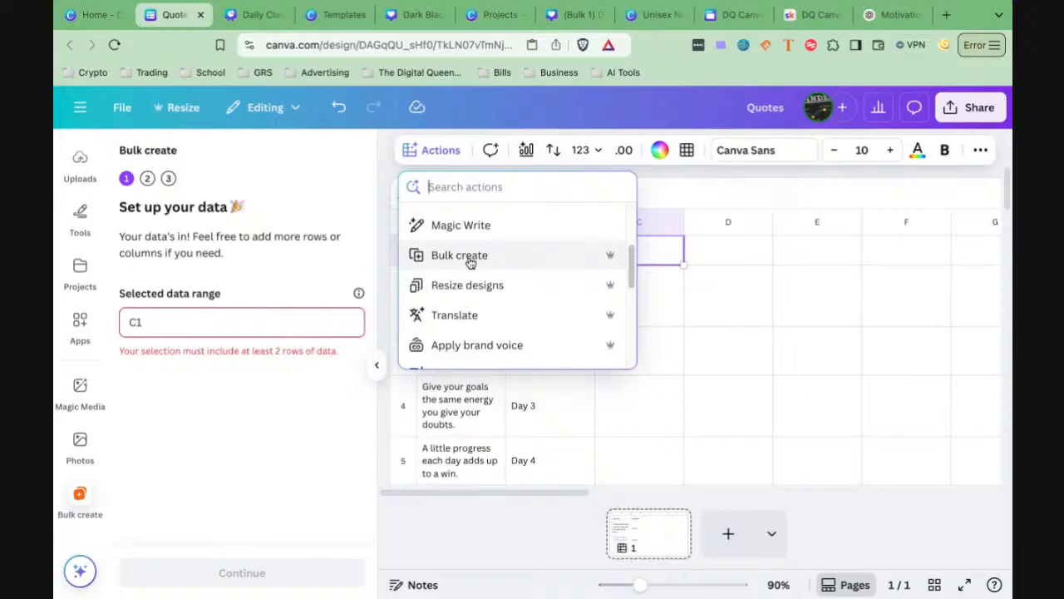
{"action": "left_click", "coordinate": [674, 358]}
Step: Set the Bulk create data range to A1:B31 and continue to the template choice
{"action": "left_click", "coordinate": [448, 255]}
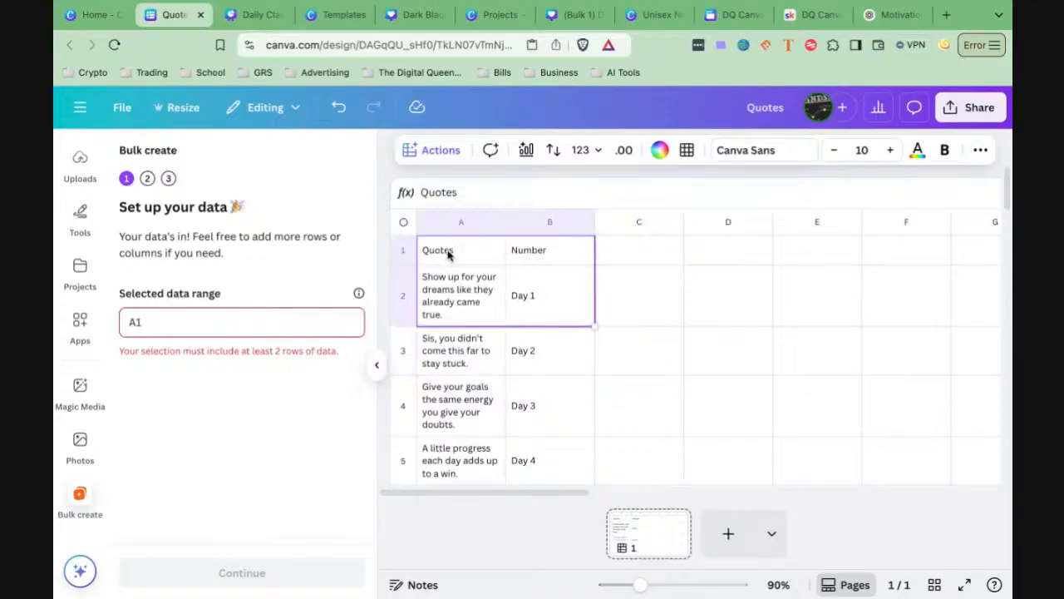
{"action": "key", "text": "shift+Down"}
{"action": "key", "text": "shift+Down"}
{"action": "key", "text": "shift+Down"}
{"action": "key", "text": "shift+Down"}
{"action": "key", "text": "shift+Down"}
{"action": "key", "text": "shift+Down"}
{"action": "key", "text": "shift+Down"}
{"action": "key", "text": "shift+Down"}
{"action": "key", "text": "shift+Down"}
{"action": "key", "text": "shift+Down"}
{"action": "key", "text": "shift+Down"}
{"action": "key", "text": "shift+Down"}
{"action": "key", "text": "shift+Down"}
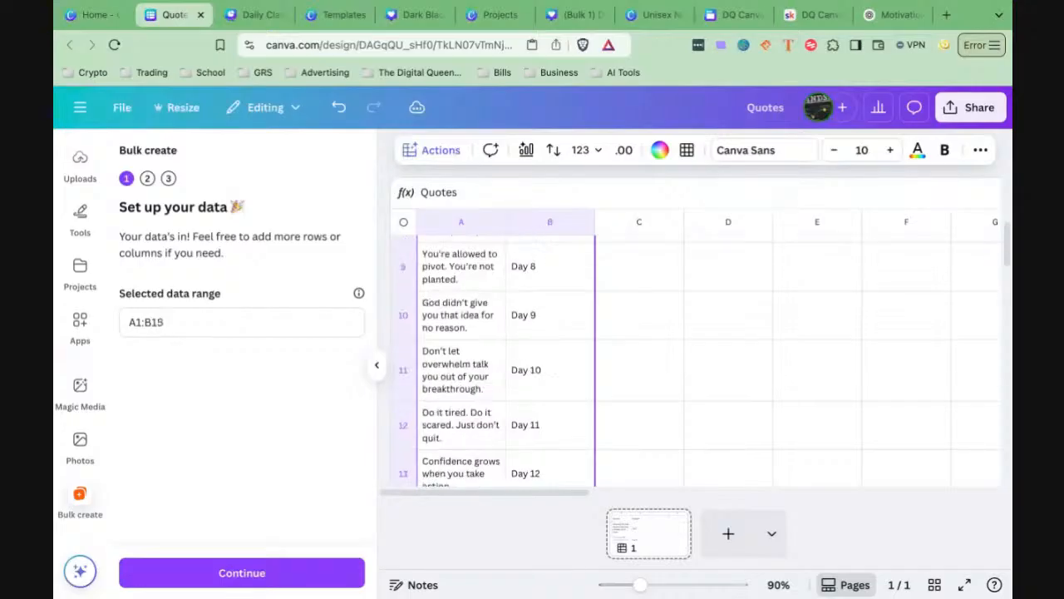
{"action": "key", "text": "shift+Down"}
{"action": "key", "text": "shift+Down"}
{"action": "key", "text": "shift+Down"}
{"action": "key", "text": "shift+Down"}
{"action": "key", "text": "shift+Down"}
{"action": "key", "text": "shift+Down"}
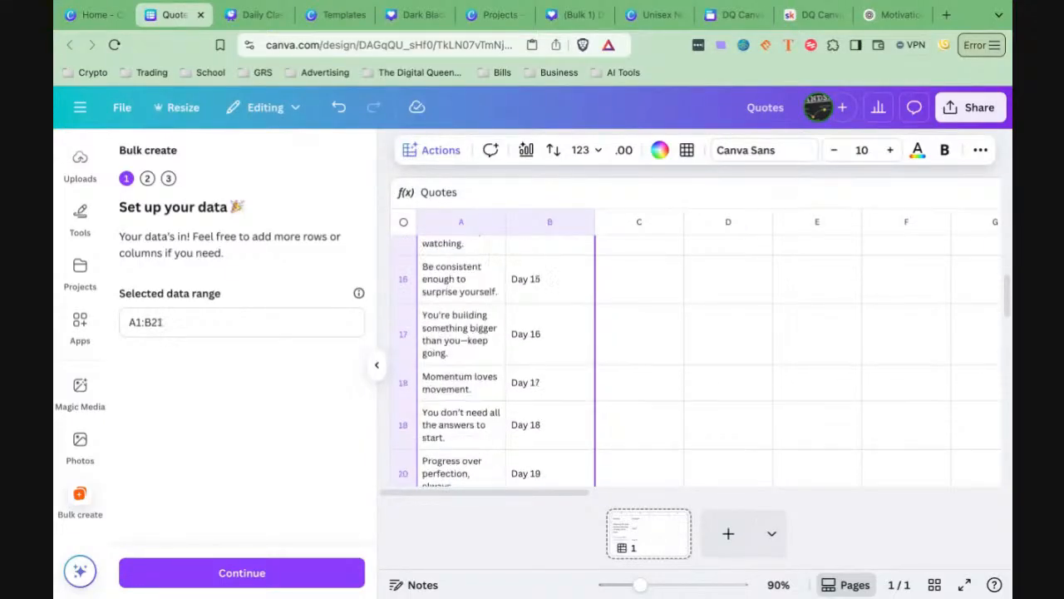
{"action": "key", "text": "shift+Down"}
{"action": "key", "text": "shift+Down"}
{"action": "key", "text": "shift+Down"}
{"action": "key", "text": "shift+Down"}
{"action": "key", "text": "shift+Down"}
{"action": "key", "text": "shift+Down"}
{"action": "key", "text": "shift+Down"}
{"action": "key", "text": "shift+Down"}
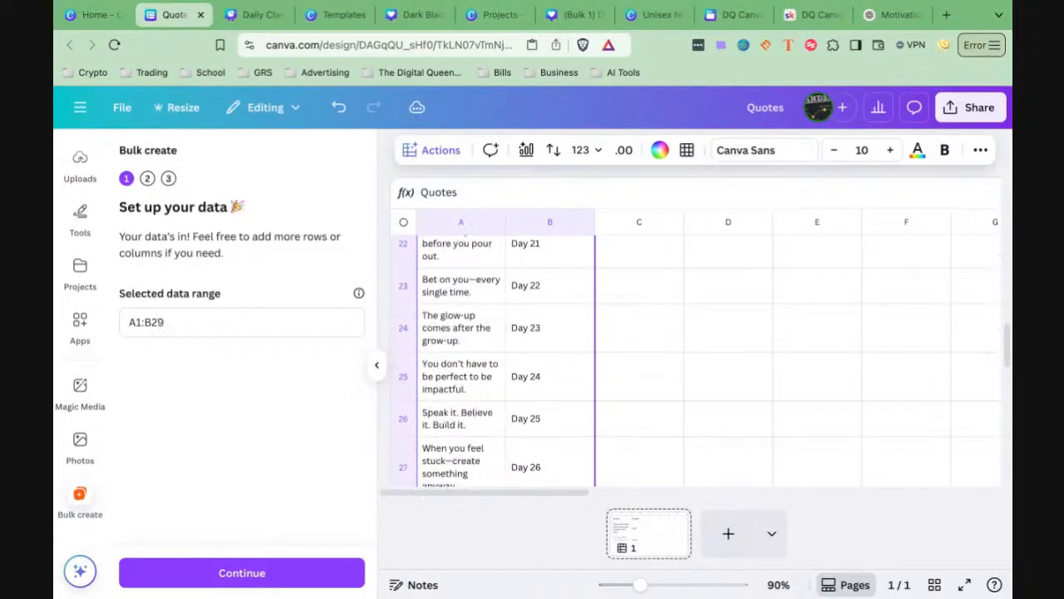
{"action": "key", "text": "shift+Down"}
{"action": "key", "text": "shift+Down"}
{"action": "key", "text": "shift+Up"}
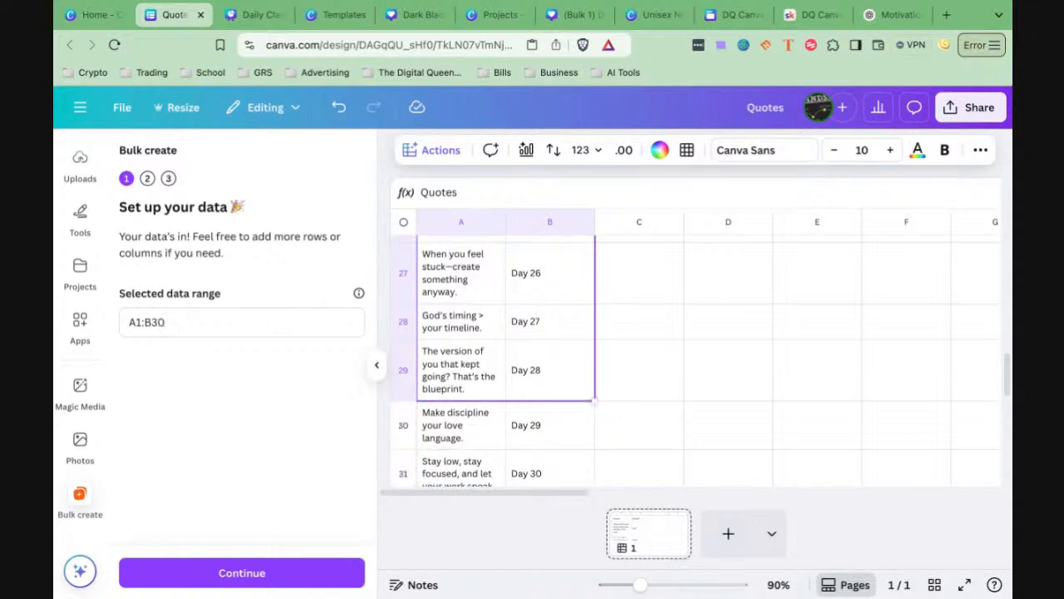
{"action": "key", "text": "shift+Down"}
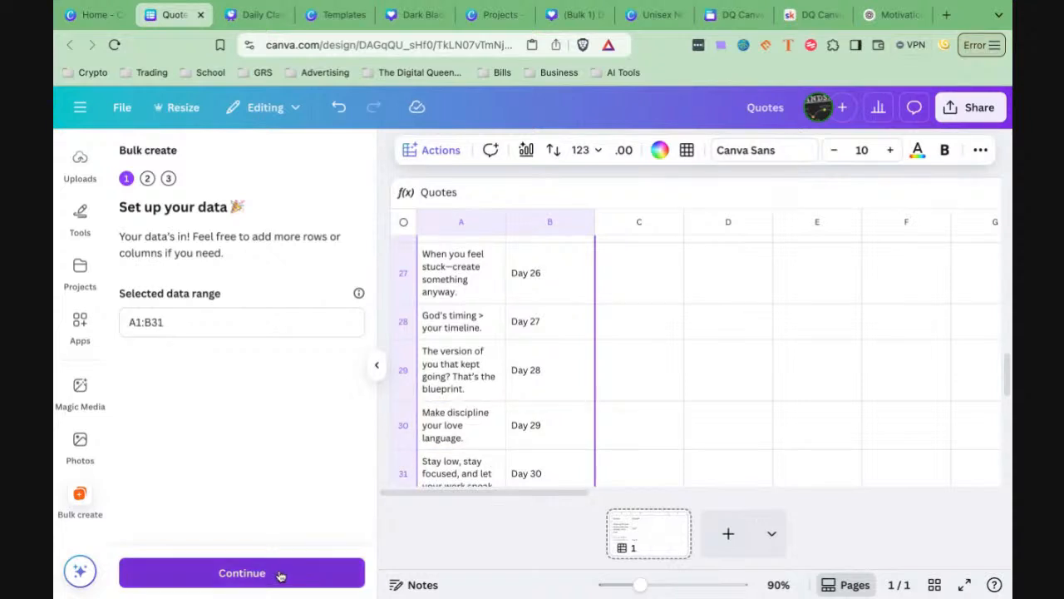
{"action": "left_click", "coordinate": [281, 574]}
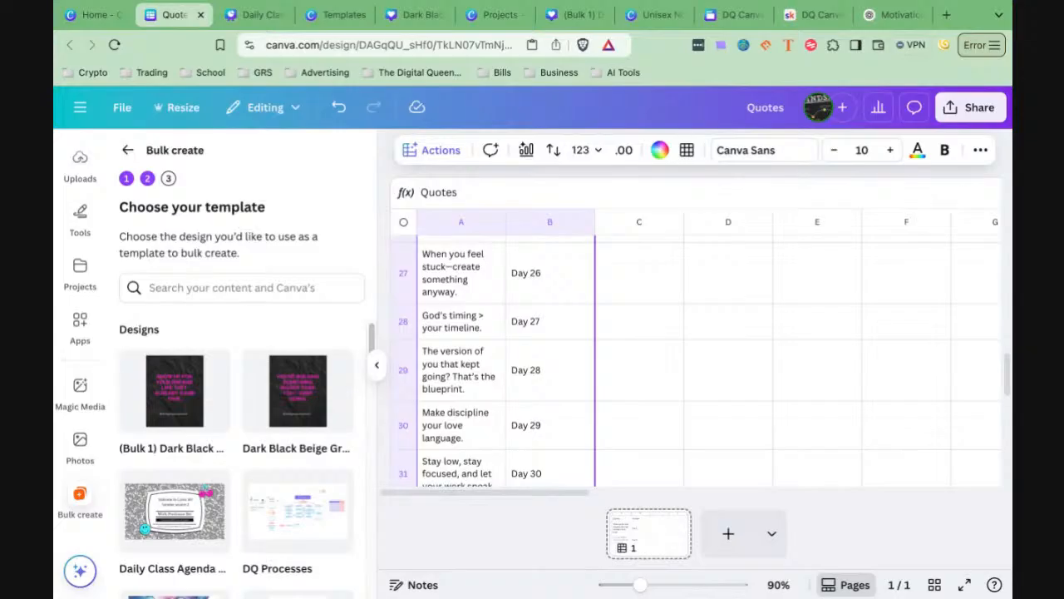
Step: Switch to the ChatGPT conversation to review the motivational quotes request, and return to the Quotes sheet
{"action": "left_click", "coordinate": [887, 15]}
{"action": "scroll", "coordinate": [748, 351], "scroll_direction": "up", "scroll_amount": 10}
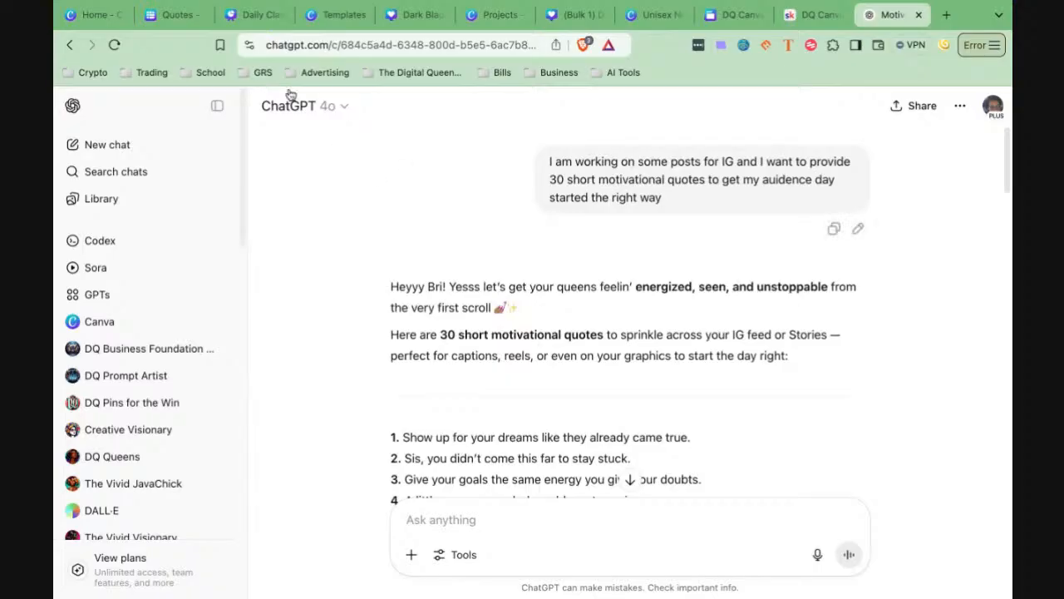
{"action": "left_click", "coordinate": [164, 15]}
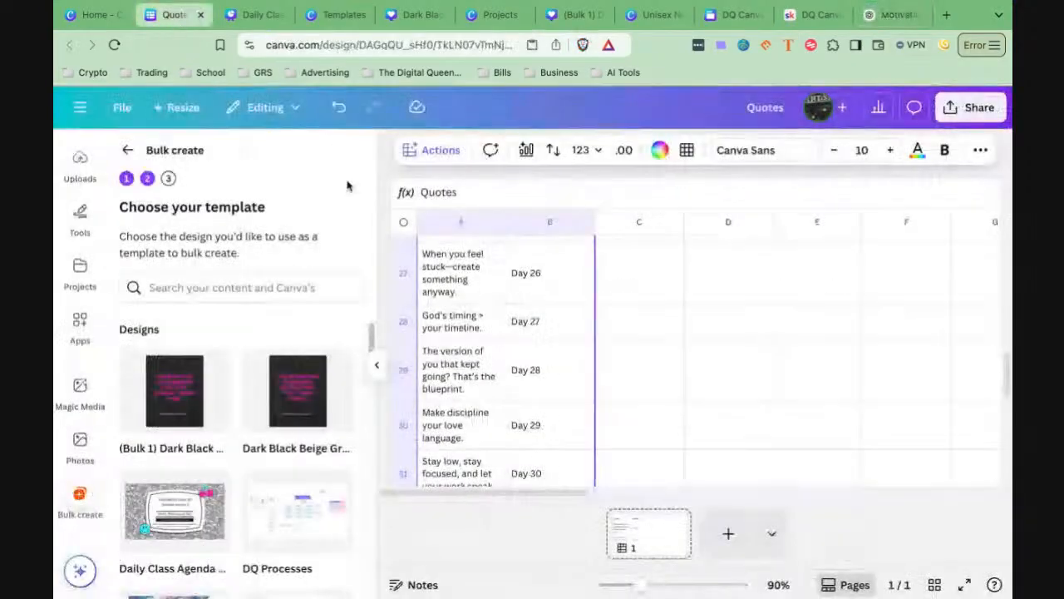
Step: Open the Dark Black Beige Grunge Motivational Quote design and add a brand-style heading above the quote
{"action": "left_click", "coordinate": [312, 411]}
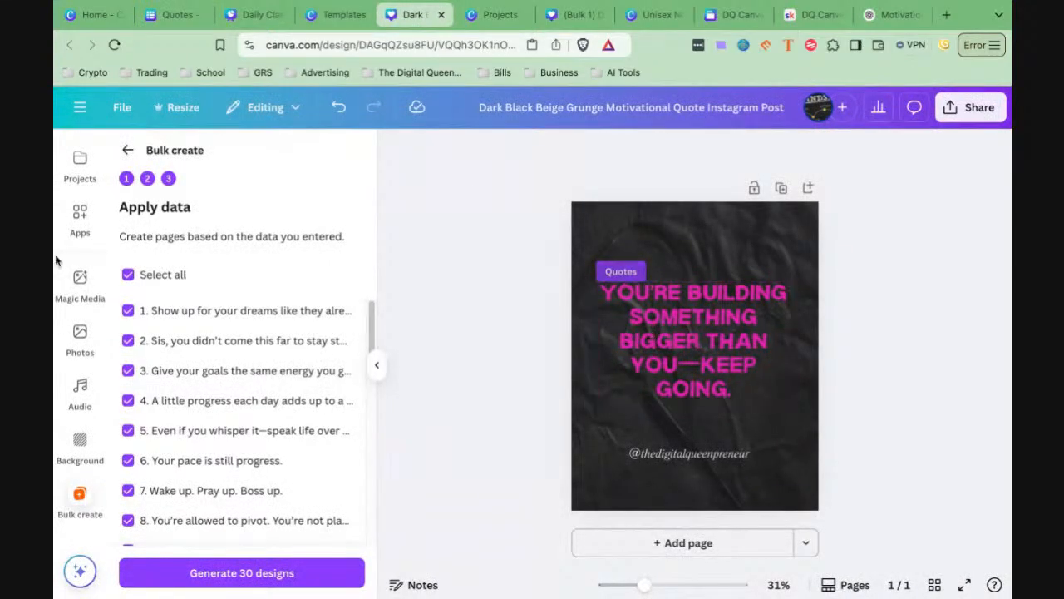
{"action": "scroll", "coordinate": [71, 242], "scroll_direction": "up", "scroll_amount": 5}
{"action": "left_click", "coordinate": [80, 267]}
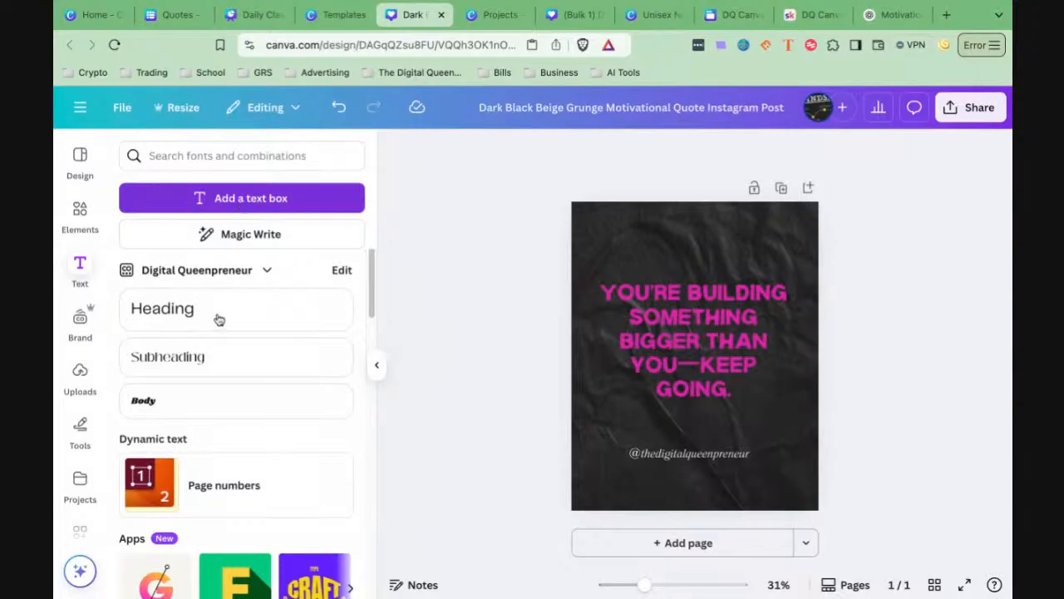
{"action": "left_click", "coordinate": [214, 312]}
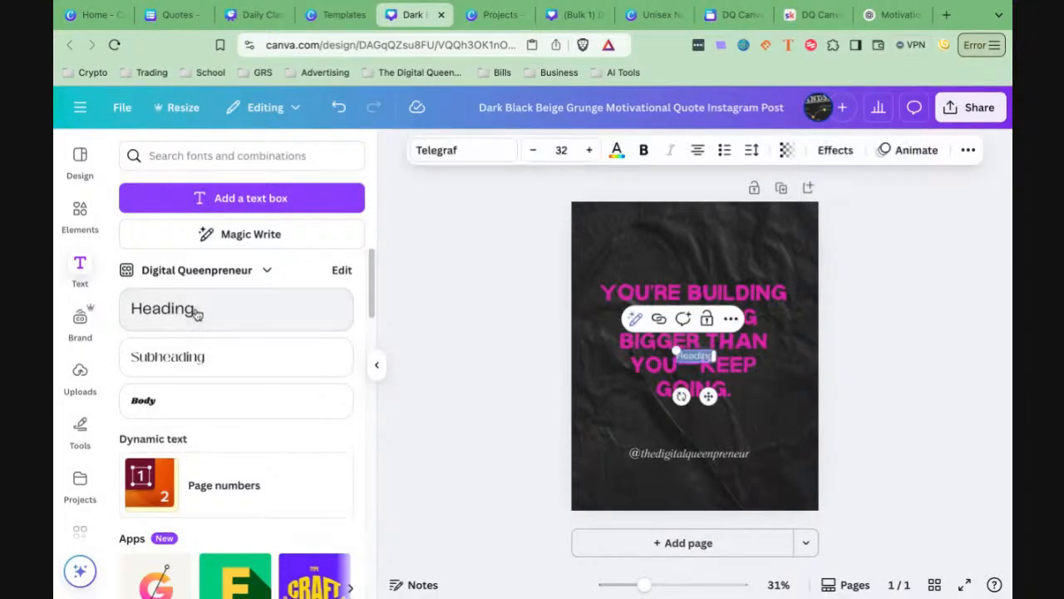
{"action": "left_click_drag", "start_coordinate": [694, 356], "coordinate": [695, 243]}
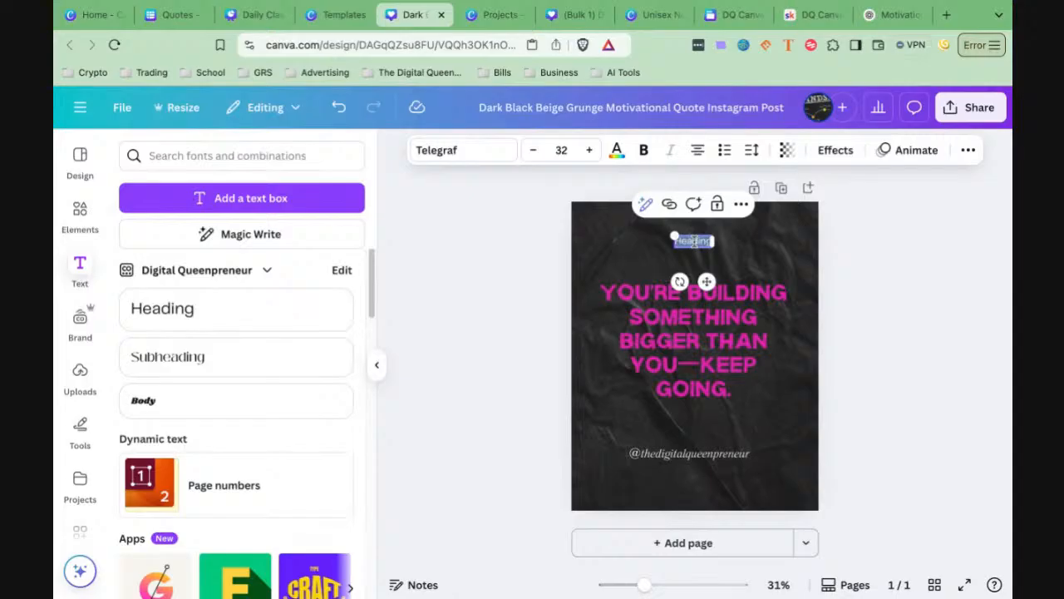
Step: Replace the heading's placeholder text with Day 30 and enlarge it to about size 70
{"action": "key", "text": "BackSpace"}
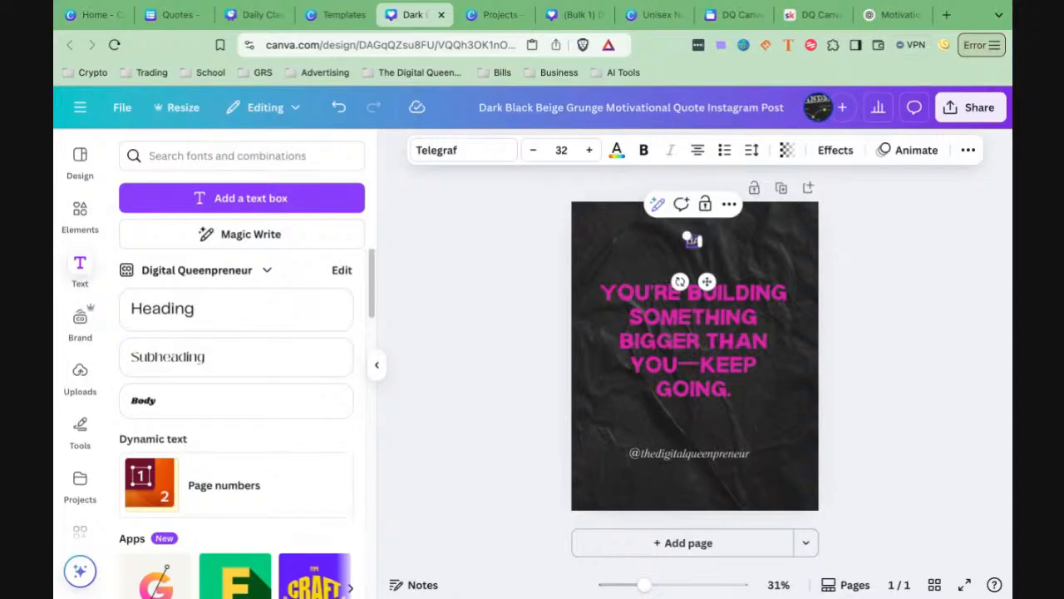
{"action": "type", "text": "DAY 30"}
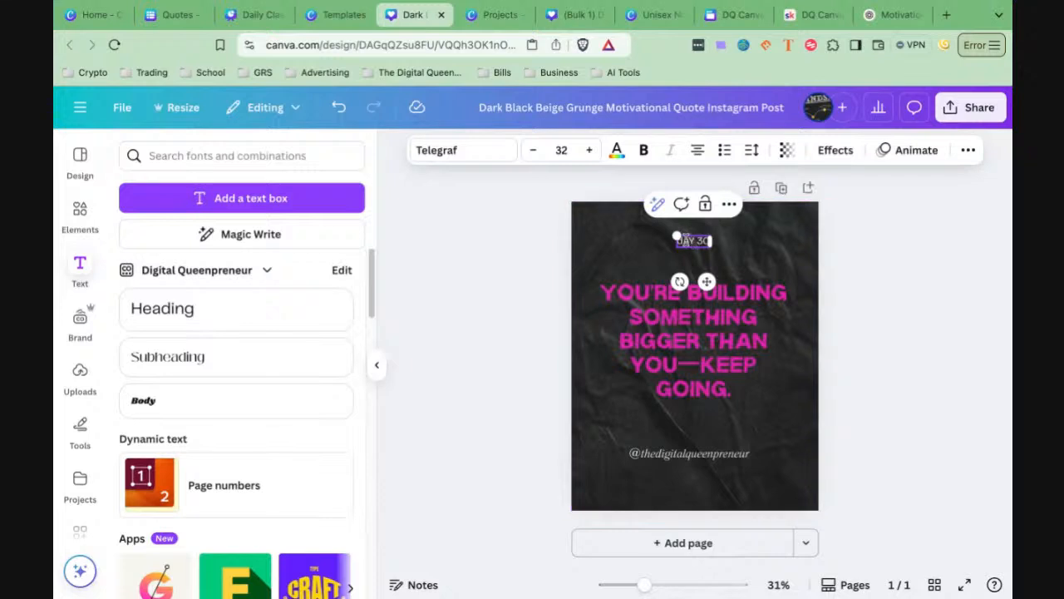
{"action": "key", "text": "ctrl+a"}
{"action": "type", "text": "Day 30"}
{"action": "left_click_drag", "start_coordinate": [677, 237], "coordinate": [692, 279]}
{"action": "left_click", "coordinate": [869, 289]}
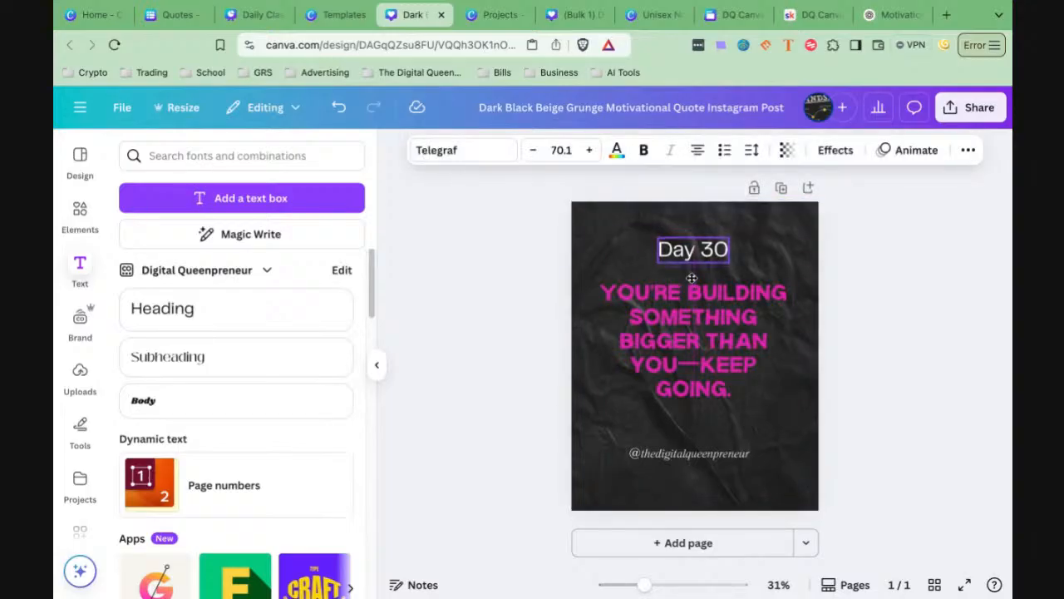
Step: Set the Day 30 heading's font to Jimmy Script and enlarge it to about size 121
{"action": "left_click", "coordinate": [481, 158]}
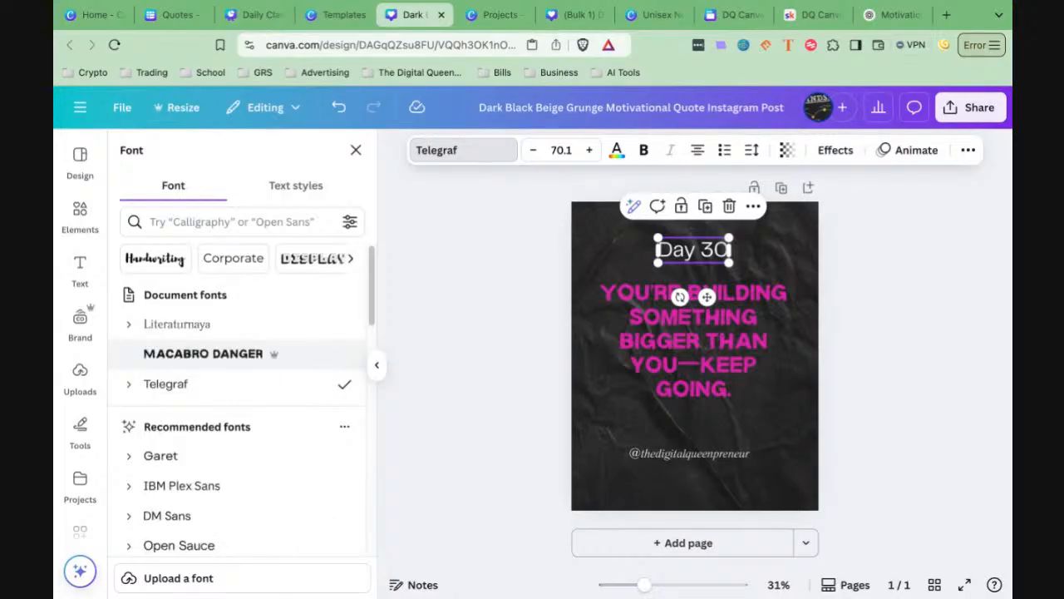
{"action": "scroll", "coordinate": [183, 397], "scroll_direction": "down", "scroll_amount": 5}
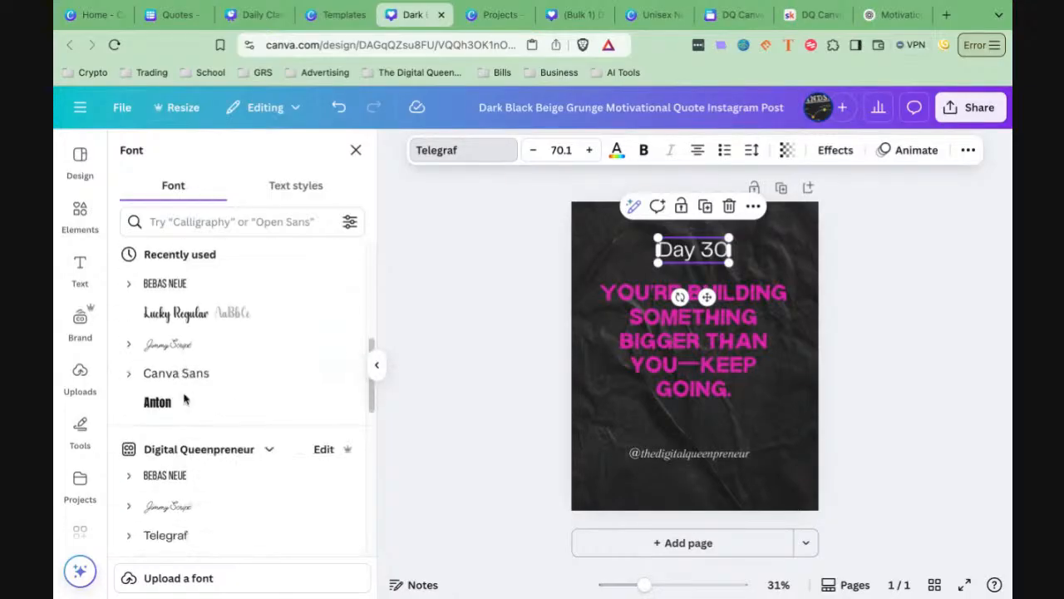
{"action": "left_click", "coordinate": [172, 343]}
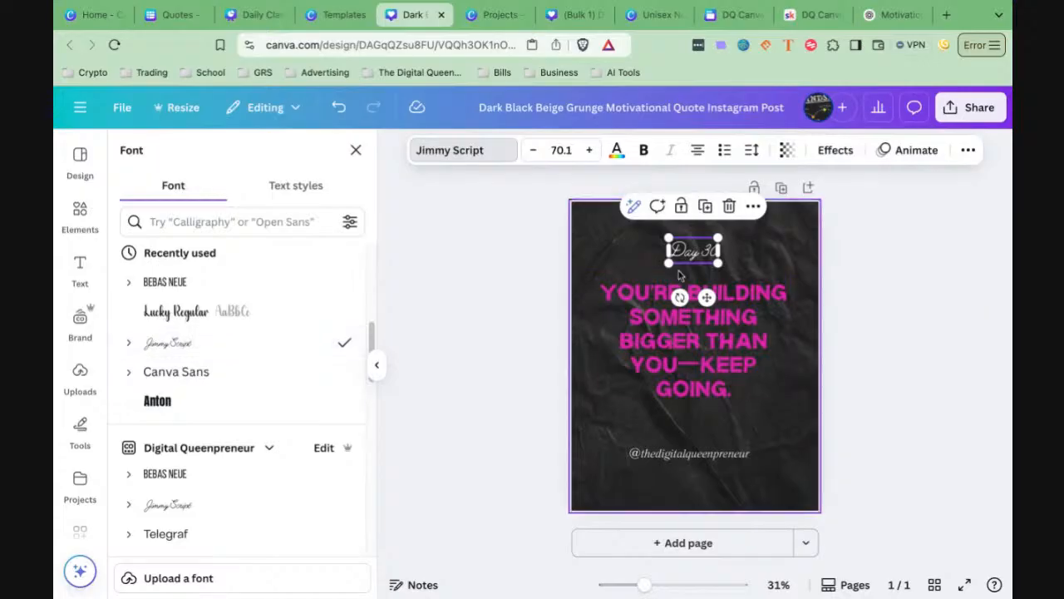
{"action": "left_click_drag", "start_coordinate": [667, 263], "coordinate": [685, 318]}
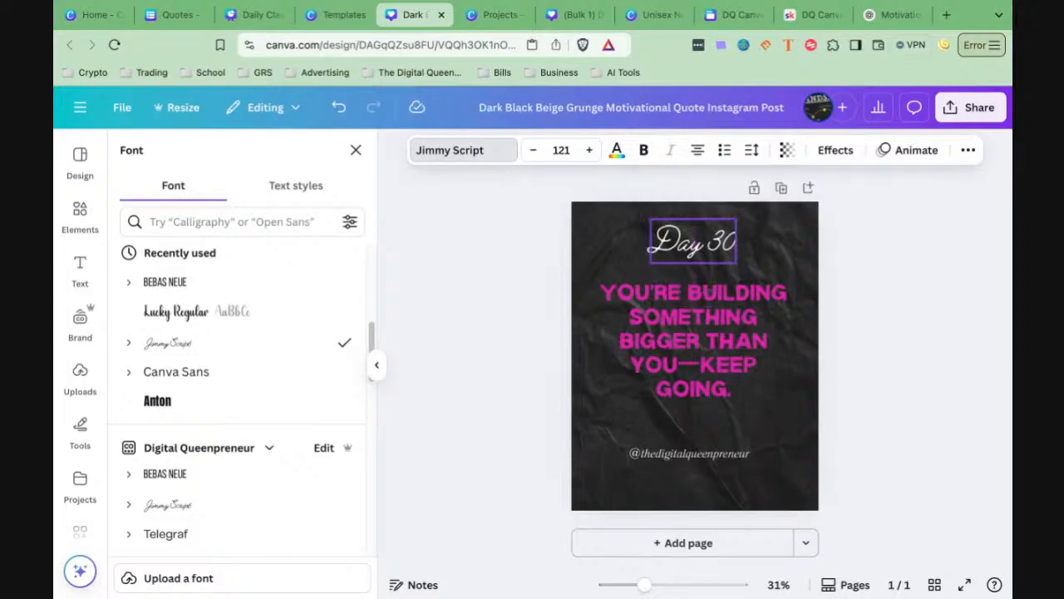
{"action": "left_click", "coordinate": [842, 351]}
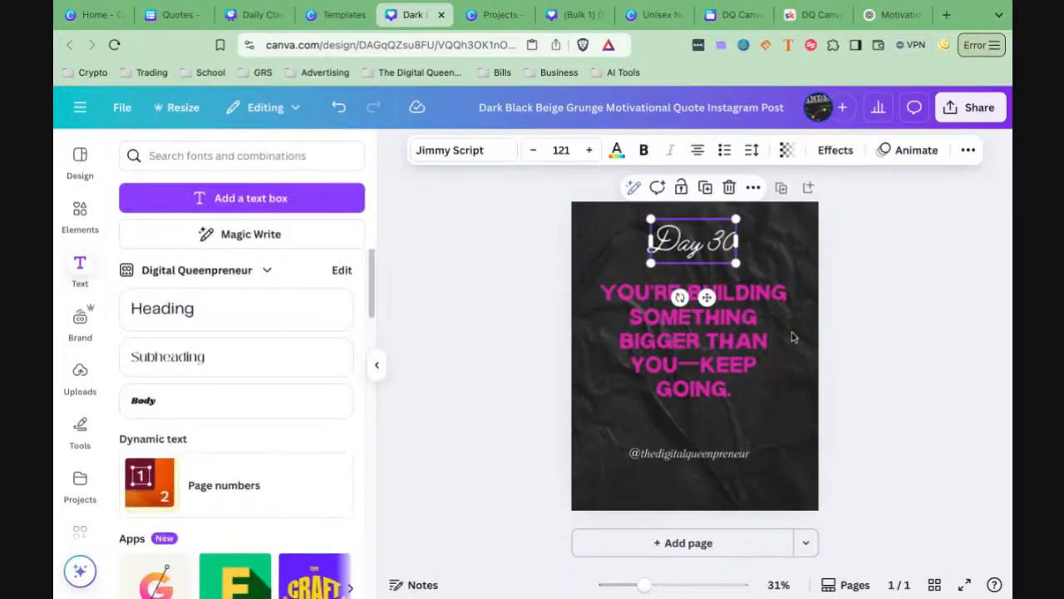
{"action": "left_click", "coordinate": [834, 339]}
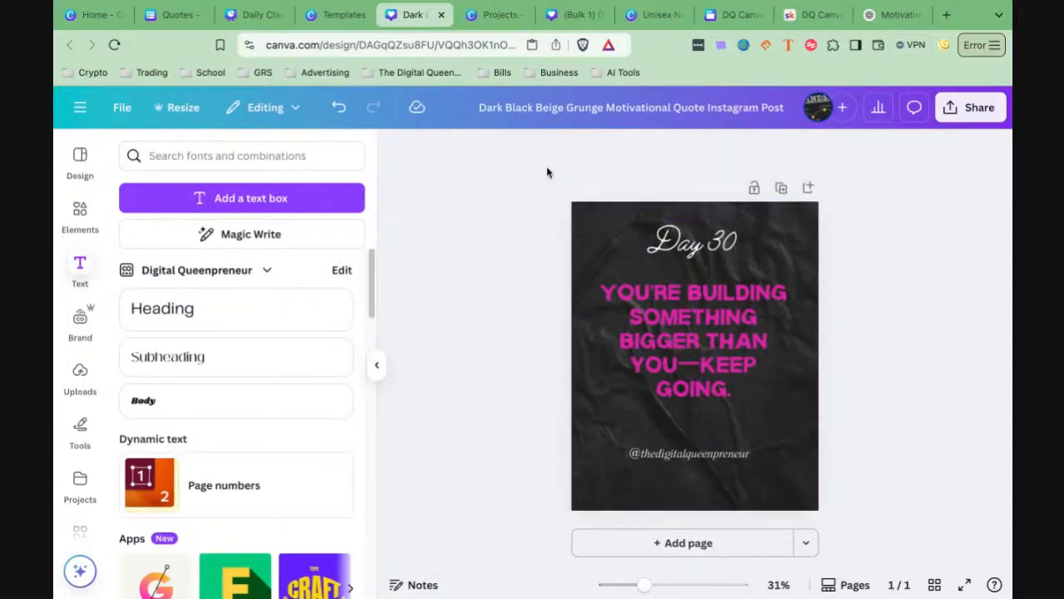
Step: Switch back to the Quotes sheet and choose the Dark Black Beige Grunge design as the Bulk create template
{"action": "left_click", "coordinate": [172, 15]}
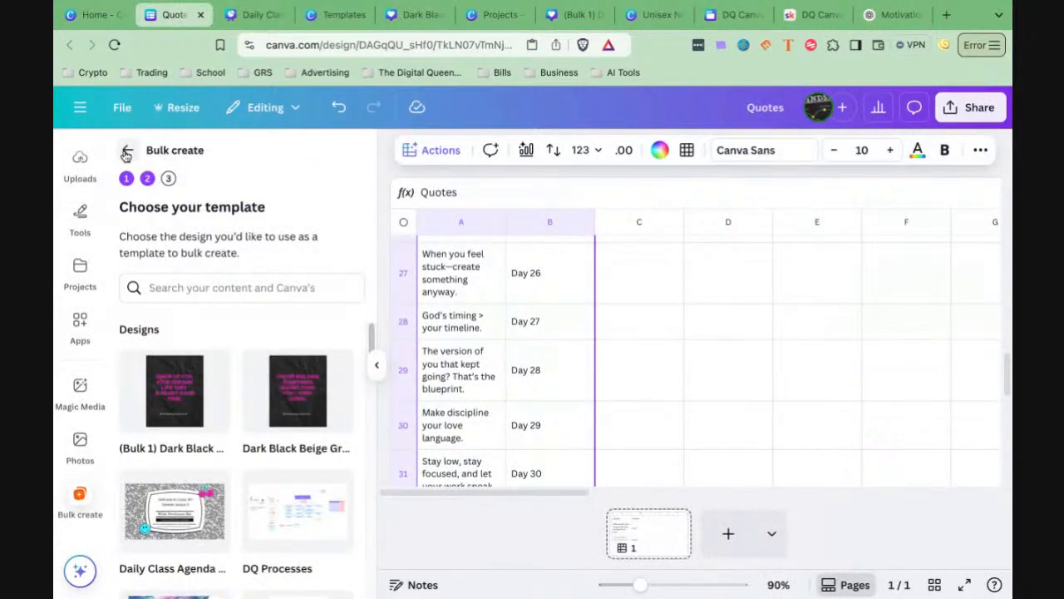
{"action": "left_click", "coordinate": [303, 402]}
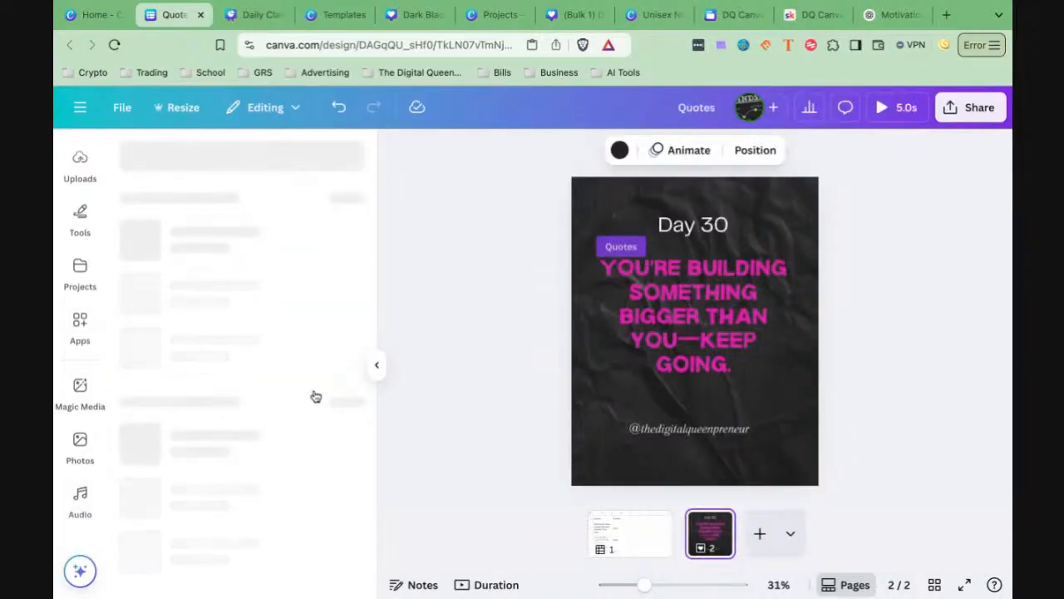
{"action": "left_click", "coordinate": [660, 314]}
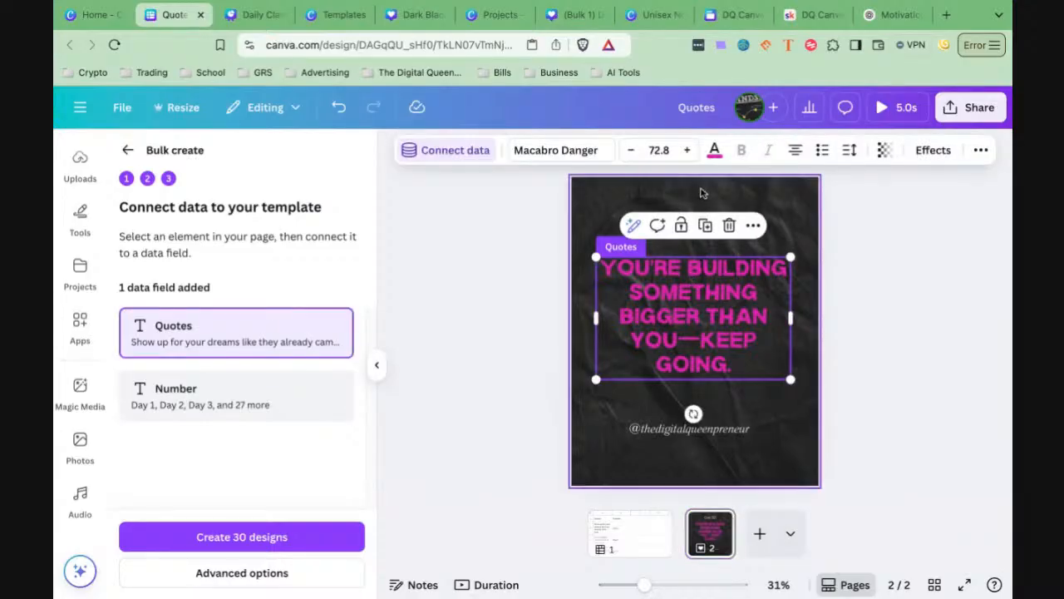
Step: Connect the template's Day 30 text to the Number data field and create the 30 designs
{"action": "left_click", "coordinate": [703, 199]}
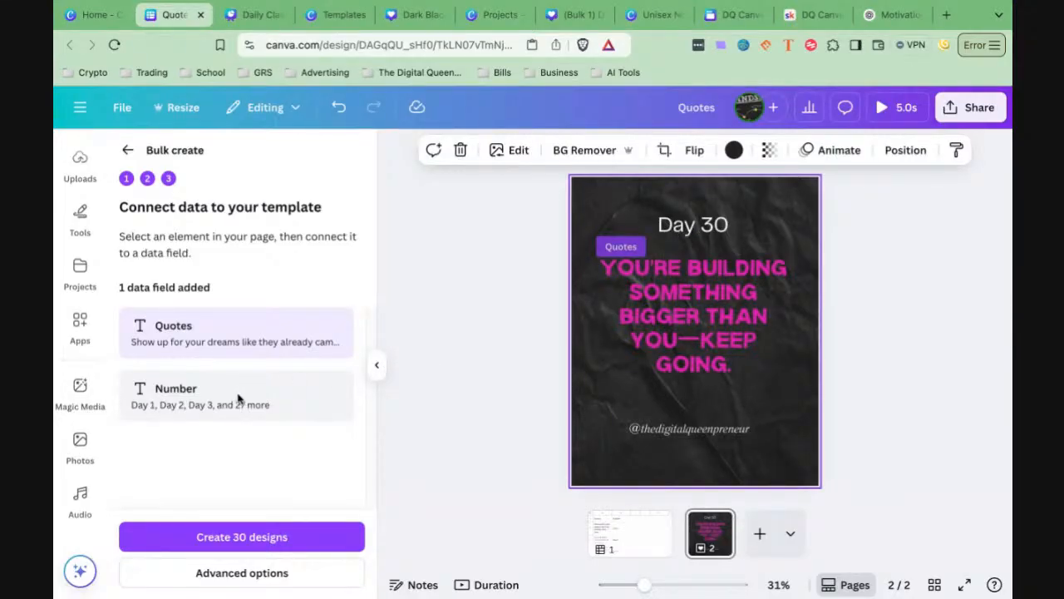
{"action": "left_click", "coordinate": [704, 239]}
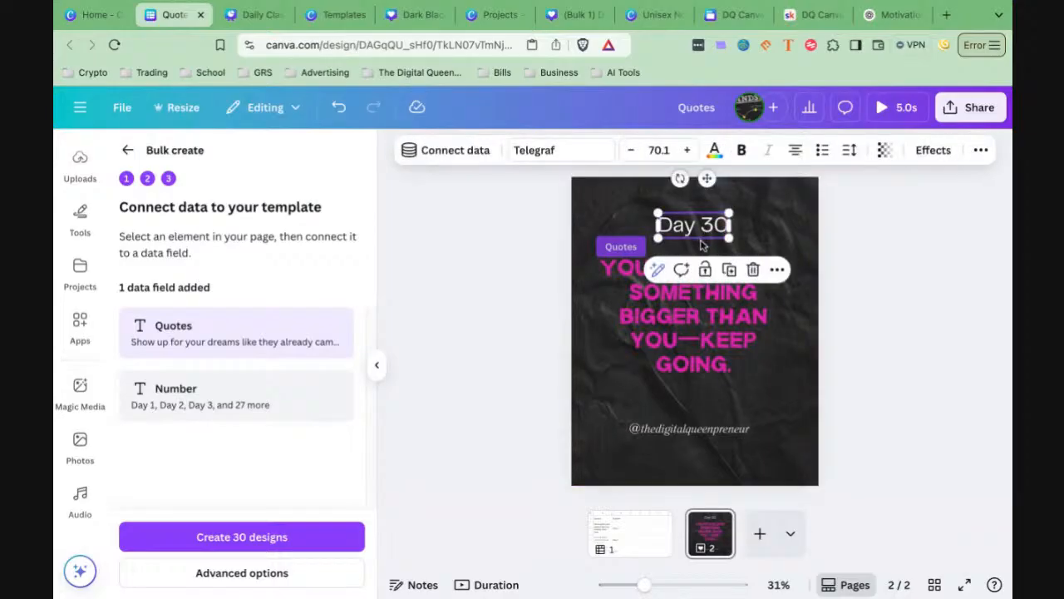
{"action": "left_click", "coordinate": [446, 153]}
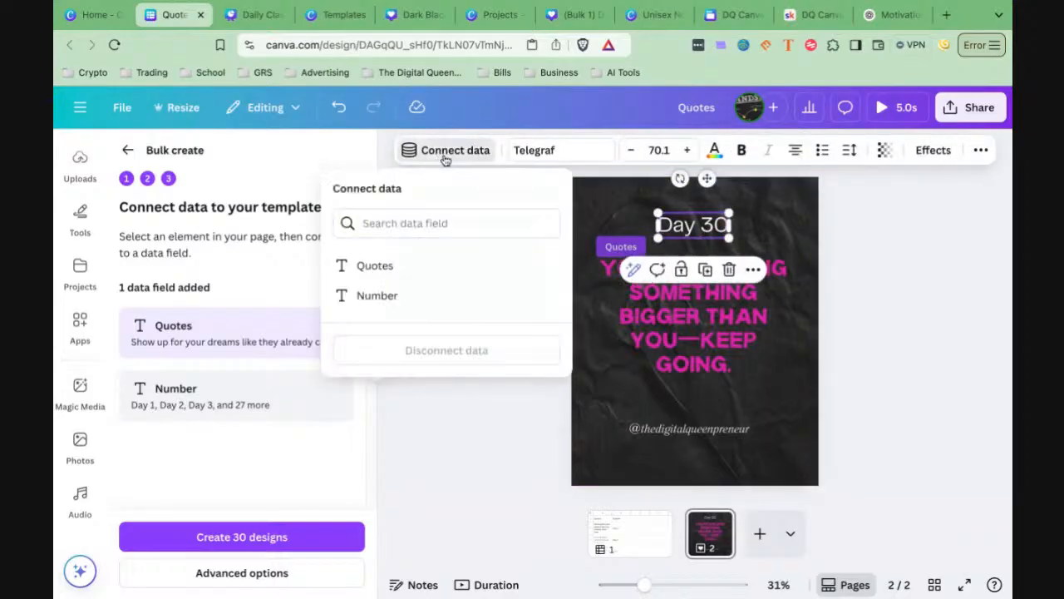
{"action": "left_click", "coordinate": [381, 298]}
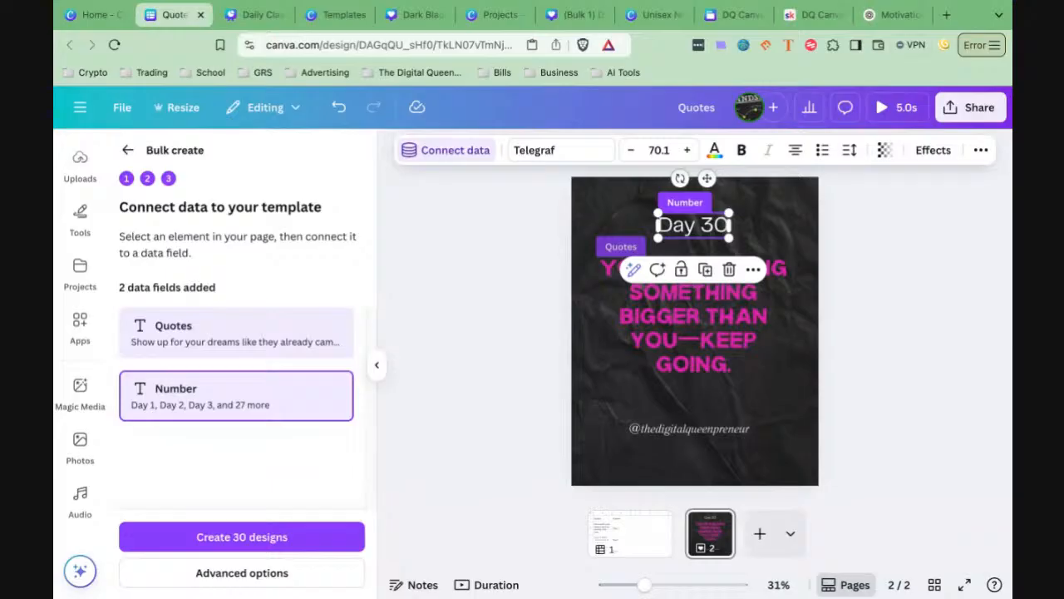
{"action": "left_click", "coordinate": [213, 538]}
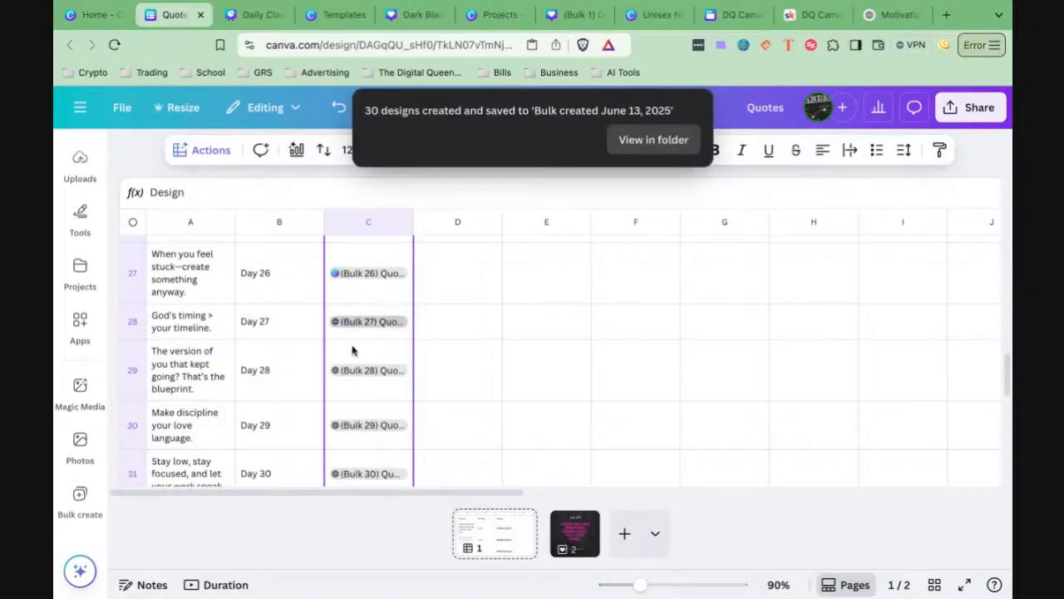
Step: Try to open the bulk designs for Day 1 and Day 2 from the Design column, dismissing the save error dialog
{"action": "scroll", "coordinate": [355, 351], "scroll_direction": "up", "scroll_amount": 15}
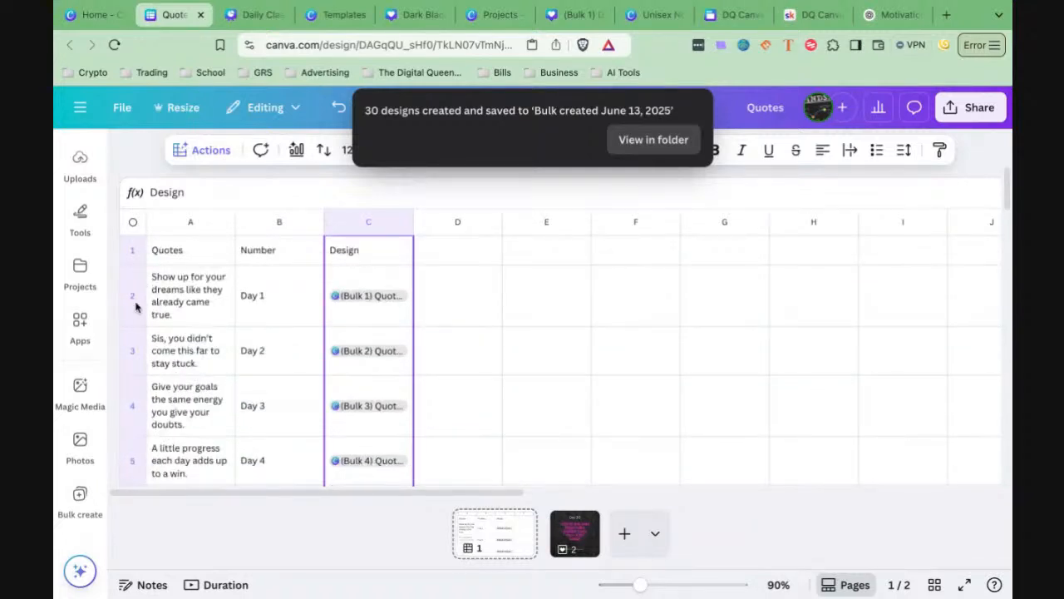
{"action": "left_click", "coordinate": [355, 297]}
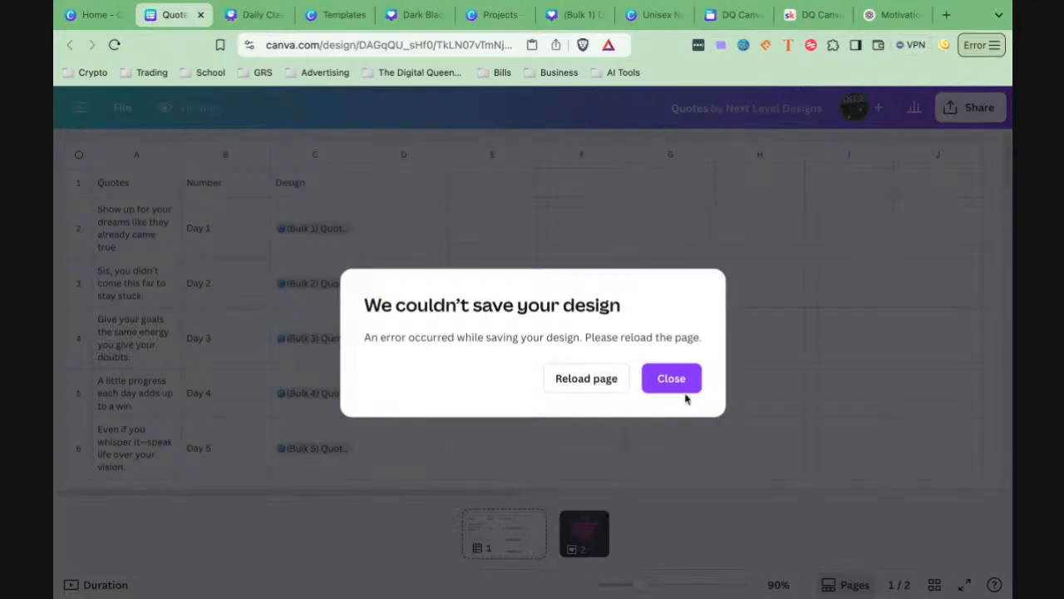
{"action": "left_click", "coordinate": [670, 379]}
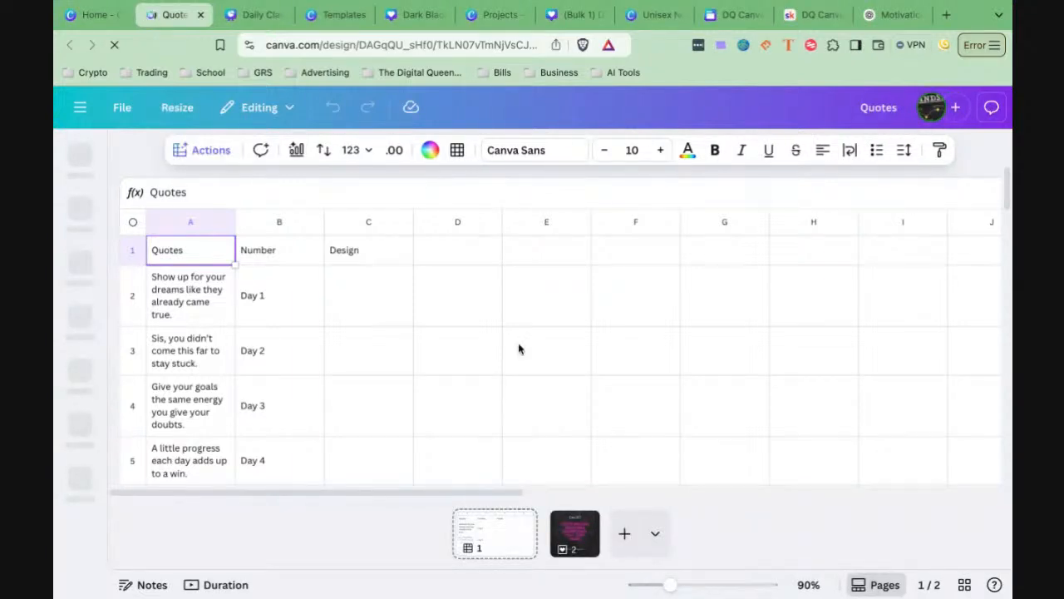
{"action": "left_click", "coordinate": [366, 298]}
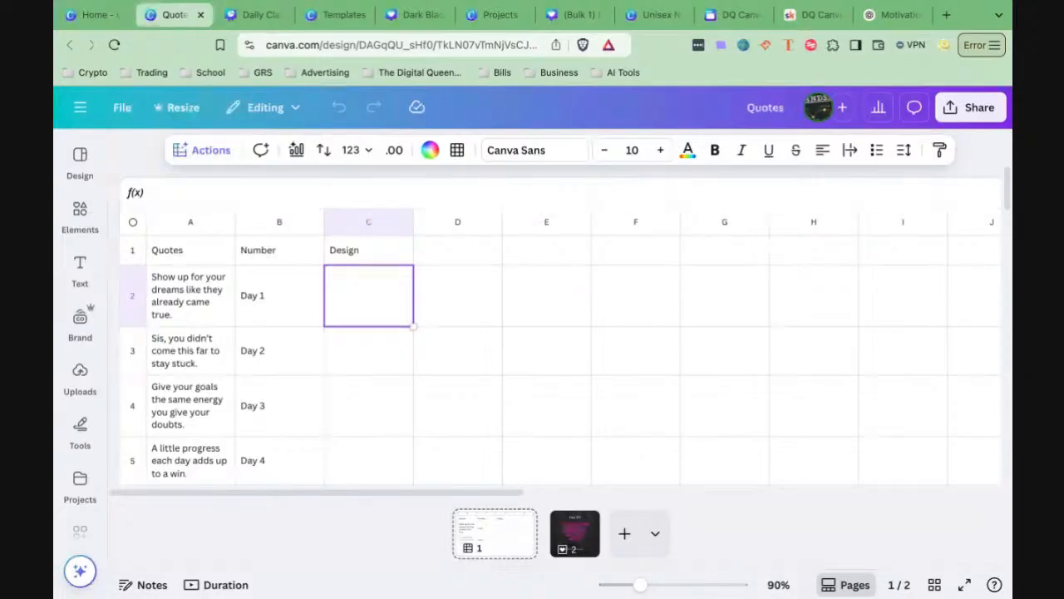
{"action": "left_click", "coordinate": [389, 358]}
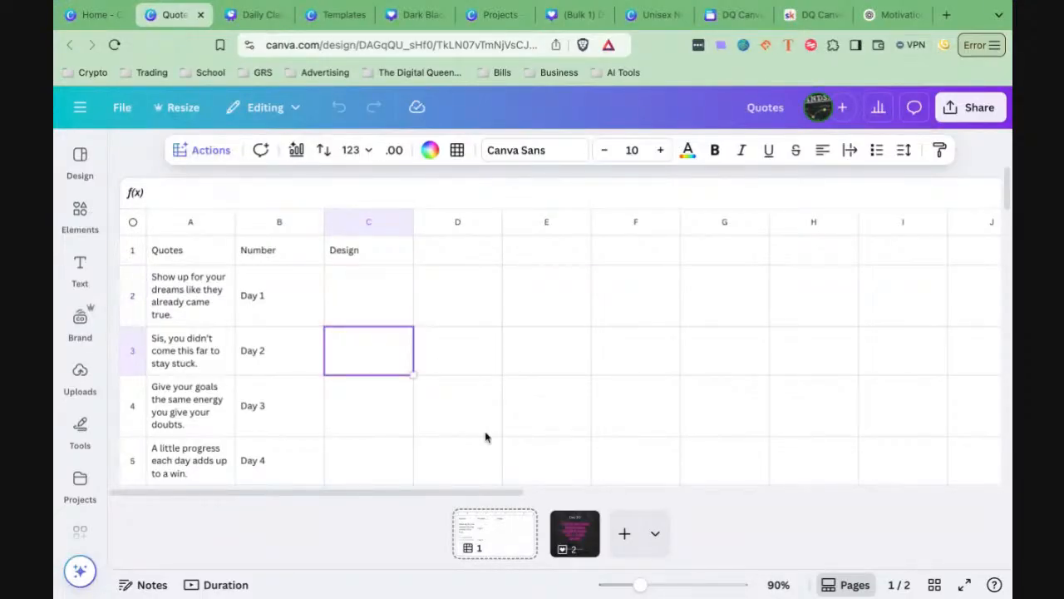
Step: Select the empty Design column cells C2:C31 alongside the Day 1 to Day 30 quotes
{"action": "left_click", "coordinate": [374, 298]}
{"action": "scroll", "coordinate": [381, 333], "scroll_direction": "down", "scroll_amount": 4}
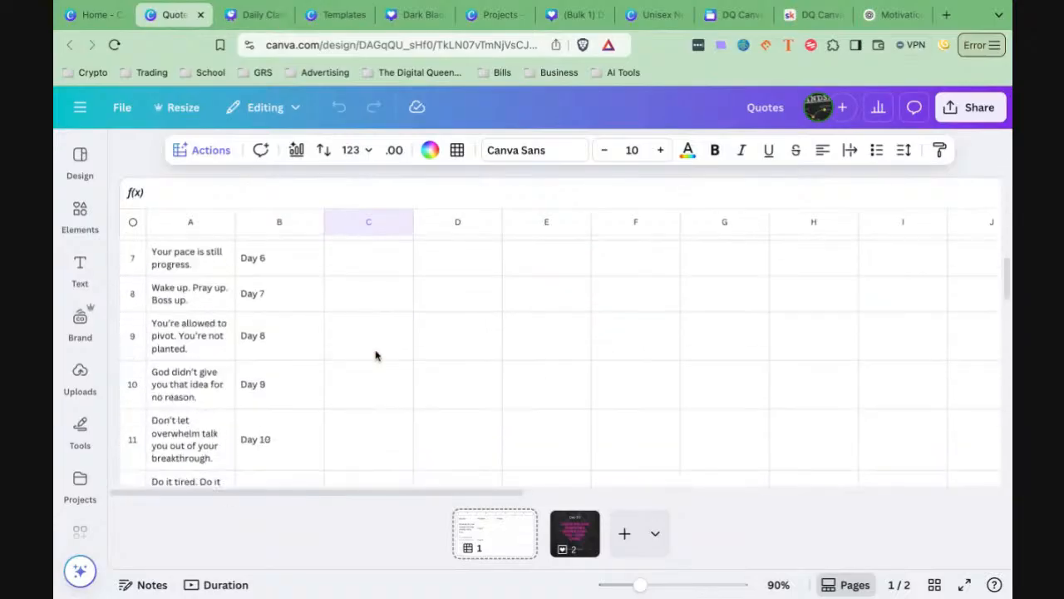
{"action": "scroll", "coordinate": [375, 356], "scroll_direction": "up", "scroll_amount": 4}
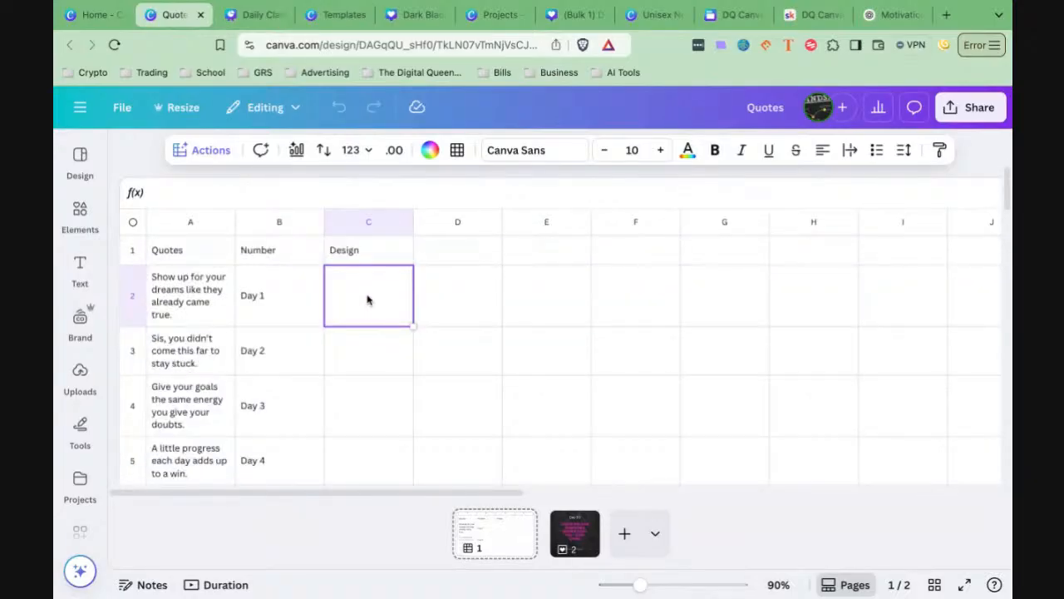
{"action": "left_click_drag", "start_coordinate": [374, 406], "coordinate": [396, 480]}
{"action": "left_click", "coordinate": [439, 427]}
{"action": "scroll", "coordinate": [387, 398], "scroll_direction": "up", "scroll_amount": 1}
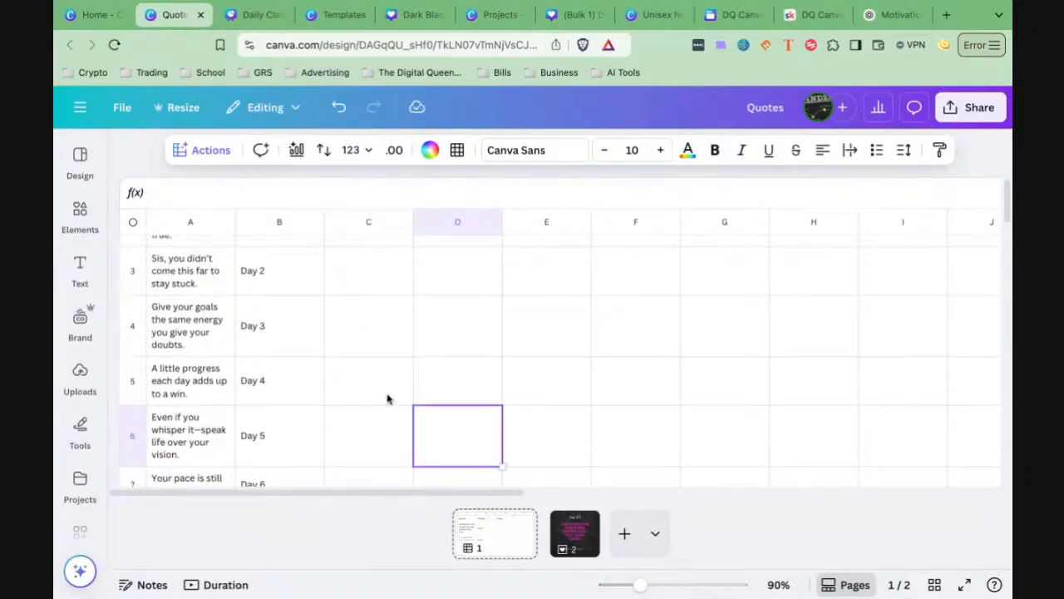
{"action": "scroll", "coordinate": [387, 399], "scroll_direction": "up", "scroll_amount": 2}
{"action": "left_click", "coordinate": [375, 309]}
{"action": "key", "text": "shift+Down"}
{"action": "key", "text": "shift+Down"}
{"action": "key", "text": "shift+Down"}
{"action": "key", "text": "shift+Down"}
{"action": "key", "text": "shift+Down"}
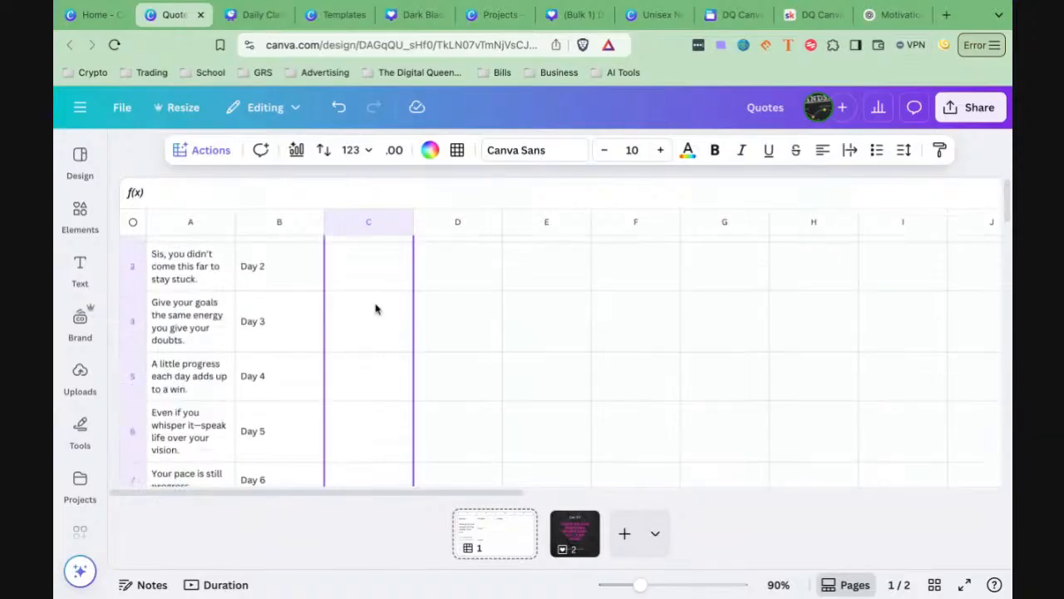
{"action": "scroll", "coordinate": [375, 309], "scroll_direction": "down", "scroll_amount": 3}
{"action": "scroll", "coordinate": [375, 358], "scroll_direction": "down", "scroll_amount": 10}
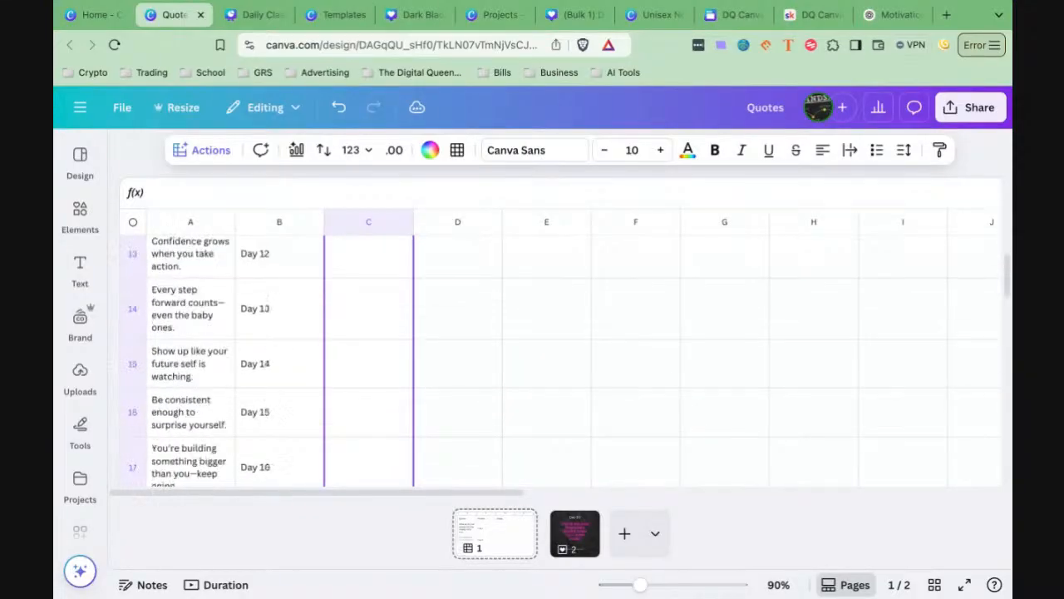
{"action": "scroll", "coordinate": [375, 358], "scroll_direction": "down", "scroll_amount": 7}
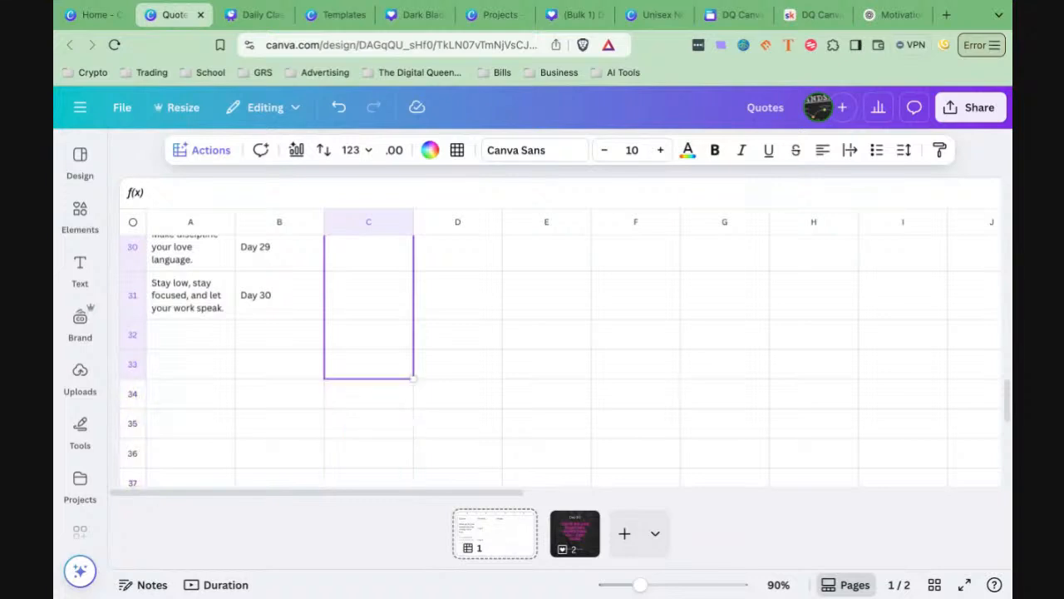
Step: Start Bulk create on the Quotes sheet and set its data range to A1:B31, covering the Quotes and Number columns
{"action": "left_click", "coordinate": [223, 156]}
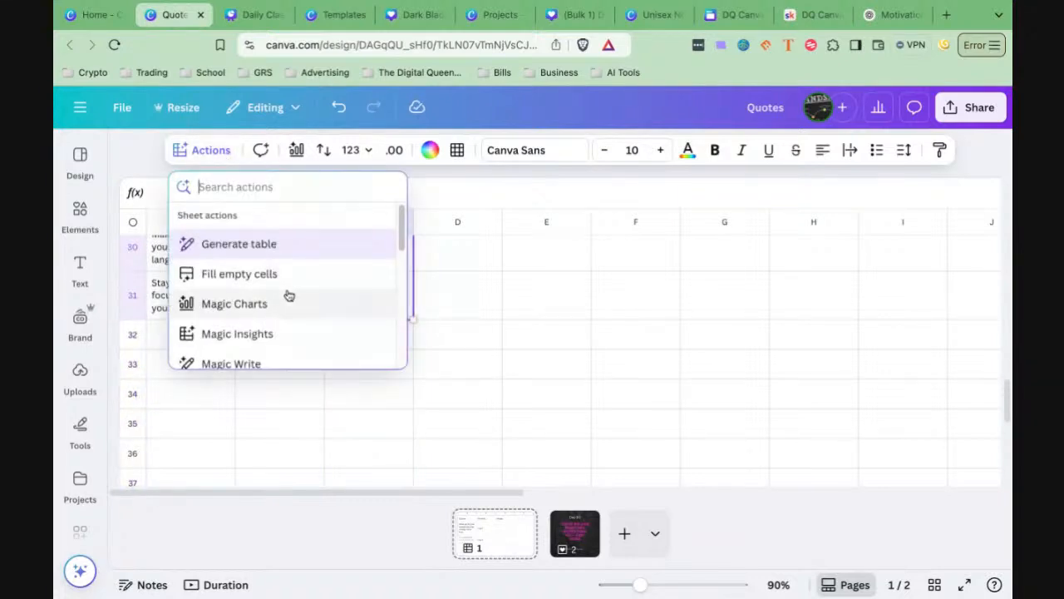
{"action": "scroll", "coordinate": [286, 295], "scroll_direction": "down", "scroll_amount": 3}
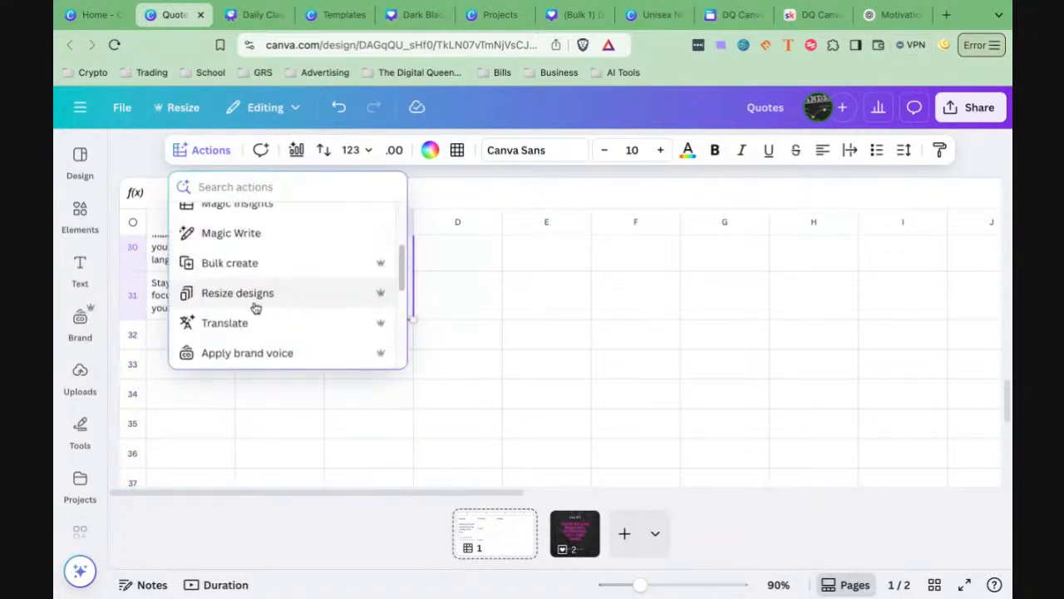
{"action": "left_click", "coordinate": [219, 265]}
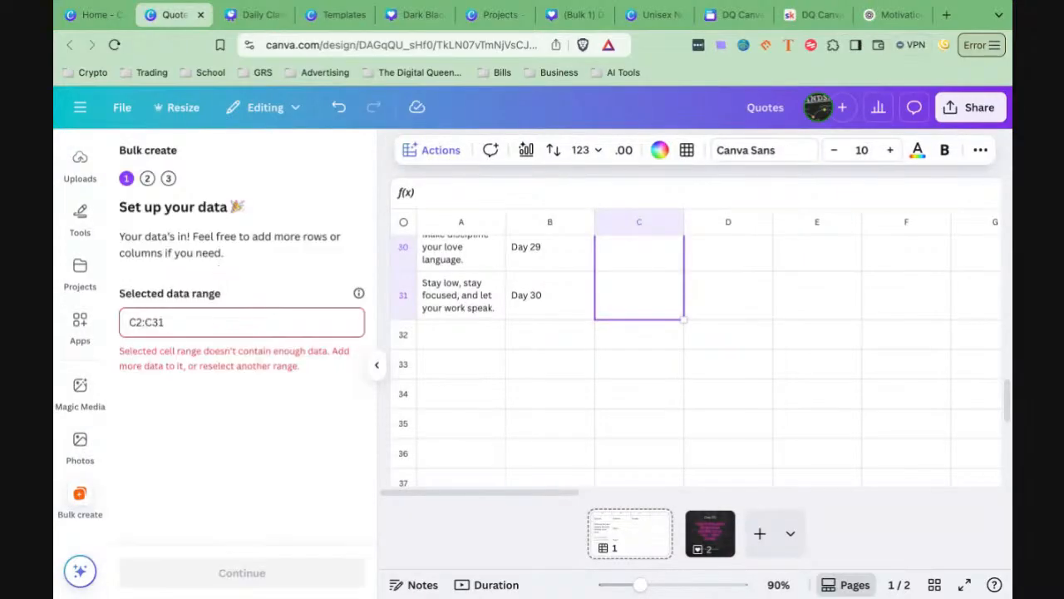
{"action": "left_click", "coordinate": [569, 307]}
{"action": "key", "text": "shift+Left"}
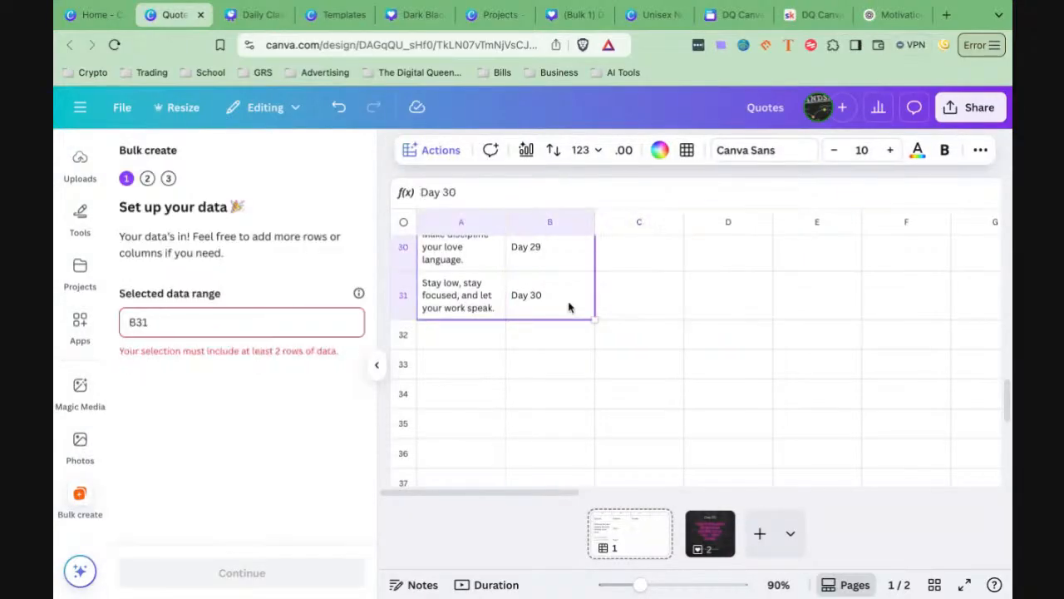
{"action": "key", "text": "shift+Up"}
{"action": "key", "text": "shift+Up"}
{"action": "key", "text": "shift+Up"}
{"action": "key", "text": "shift+Up"}
{"action": "key", "text": "shift+Up"}
{"action": "key", "text": "shift+Up"}
{"action": "key", "text": "shift+Up"}
{"action": "key", "text": "shift+Up"}
{"action": "key", "text": "shift+Up"}
{"action": "key", "text": "shift+Up"}
{"action": "key", "text": "shift+Up"}
{"action": "key", "text": "shift+Up"}
{"action": "key", "text": "shift+Up"}
{"action": "key", "text": "shift+Up"}
{"action": "key", "text": "shift+Up"}
{"action": "key", "text": "shift+Up"}
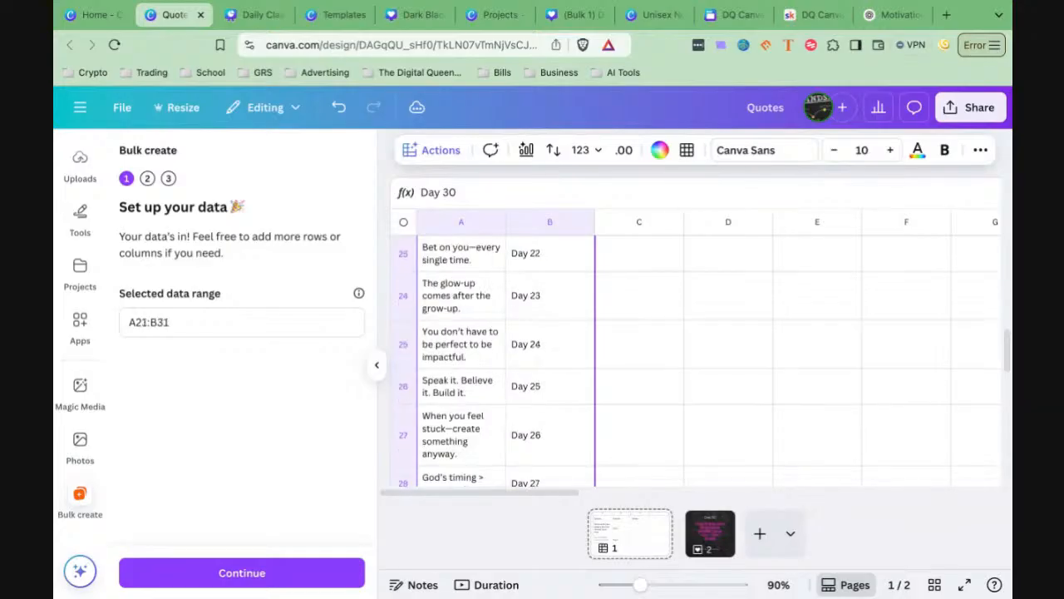
{"action": "key", "text": "shift+Up"}
{"action": "key", "text": "shift+Up"}
{"action": "key", "text": "shift+Up"}
{"action": "key", "text": "shift+Up"}
{"action": "key", "text": "shift+Up"}
{"action": "key", "text": "shift+Up"}
{"action": "key", "text": "shift+Up"}
{"action": "key", "text": "shift+Up"}
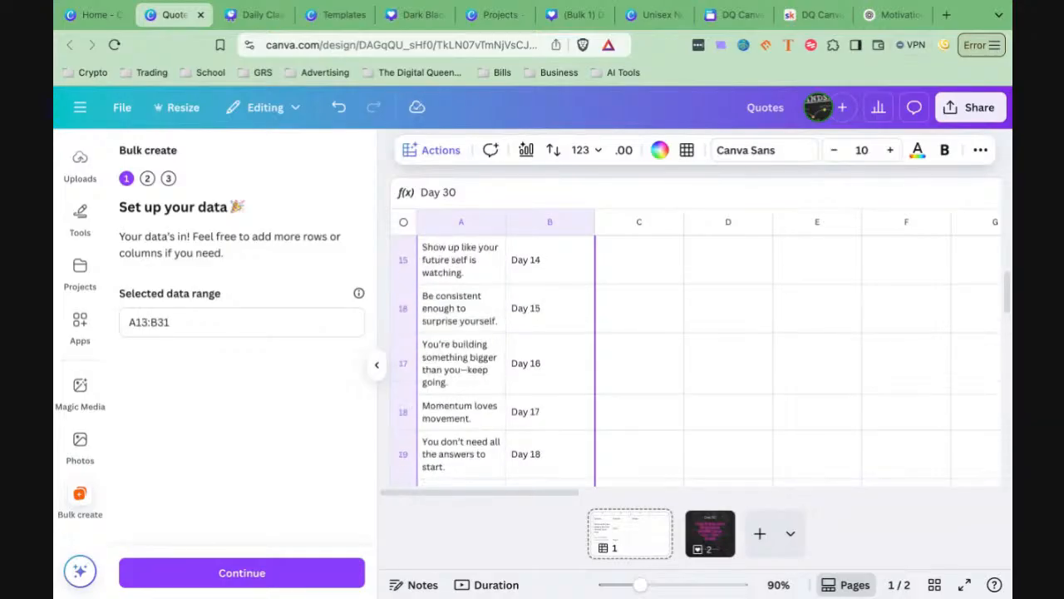
{"action": "key", "text": "shift+Up"}
{"action": "key", "text": "shift+Up"}
{"action": "key", "text": "shift+Up"}
{"action": "key", "text": "shift+Up"}
{"action": "key", "text": "shift+Up"}
{"action": "key", "text": "shift+Up"}
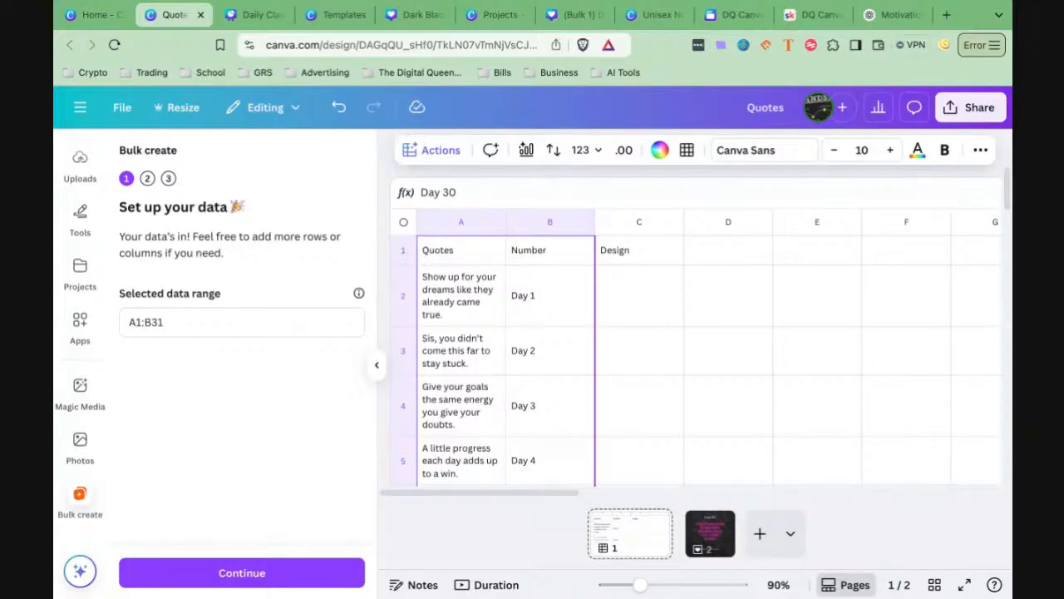
Step: Choose the Dark Black Beige Grunge design as the template and connect its Day 30 text to the Number data field
{"action": "left_click", "coordinate": [237, 572]}
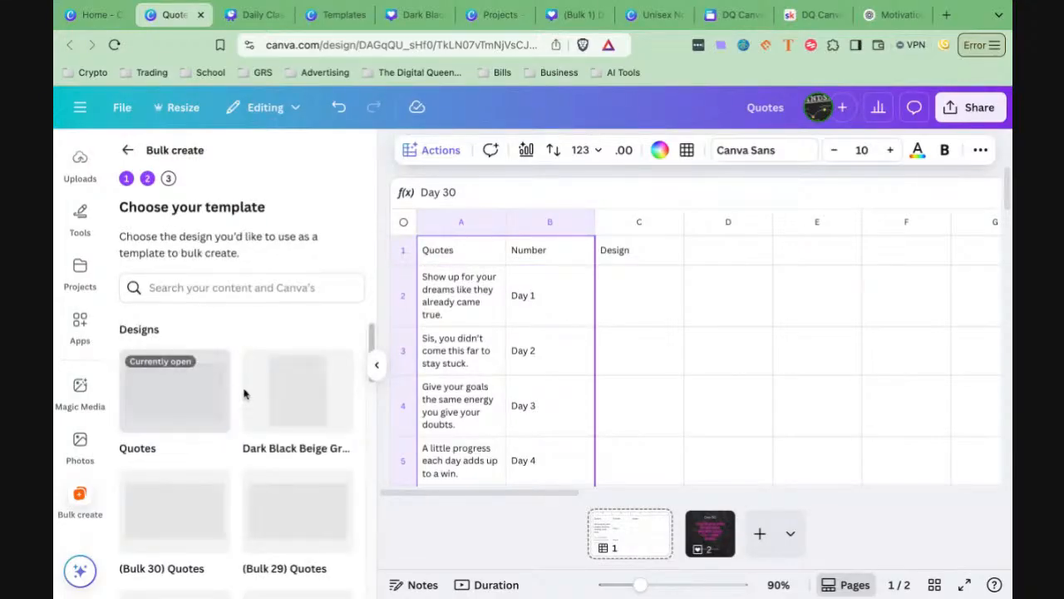
{"action": "left_click", "coordinate": [297, 399]}
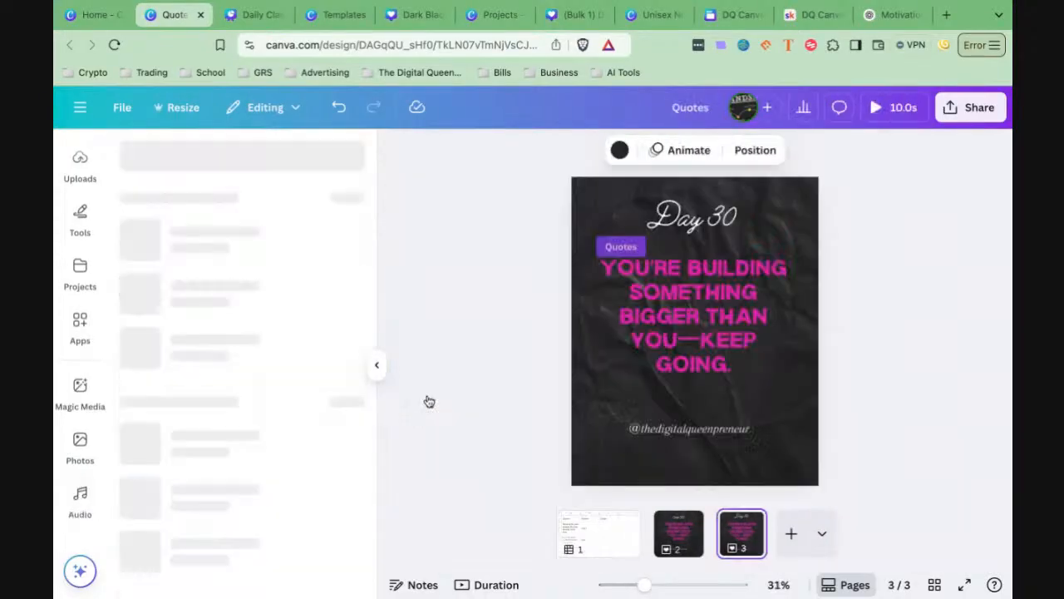
{"action": "left_click", "coordinate": [689, 232]}
{"action": "left_click", "coordinate": [466, 156]}
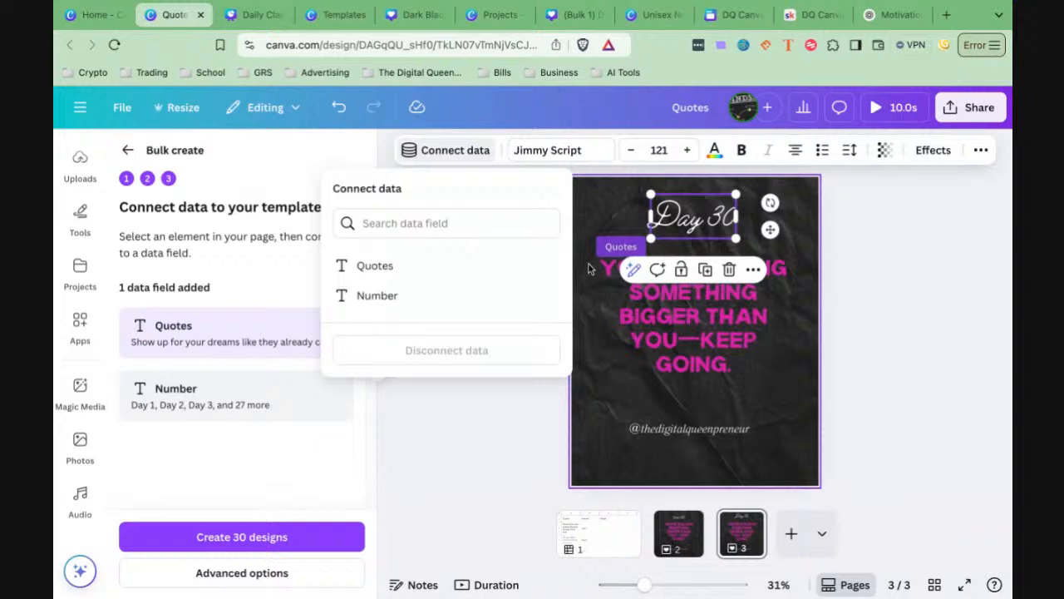
{"action": "left_click", "coordinate": [429, 298]}
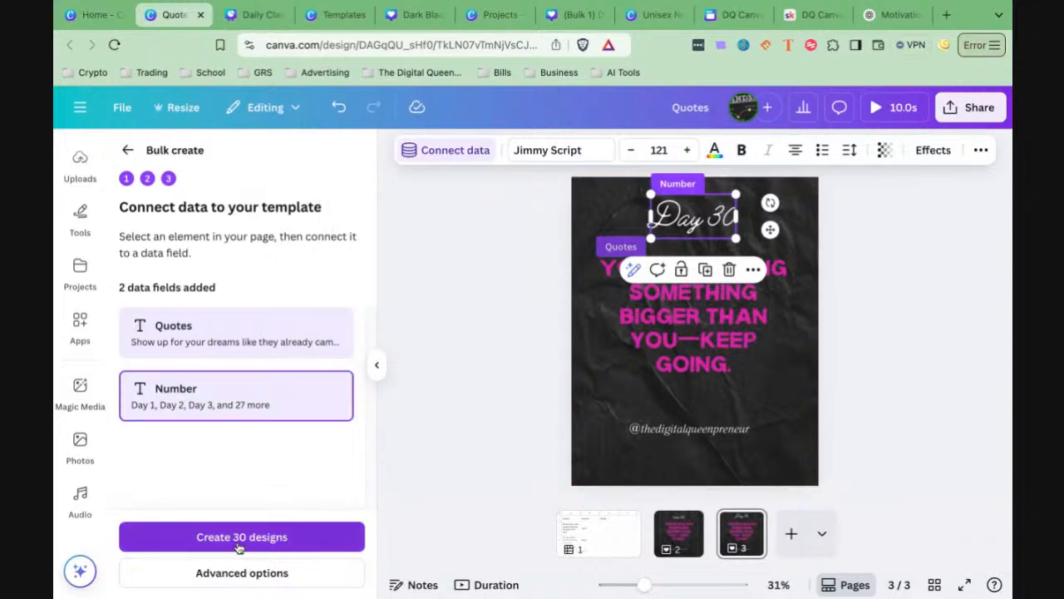
Step: Set the bulk output to multiple pages in 1 design and create the design
{"action": "left_click", "coordinate": [231, 577]}
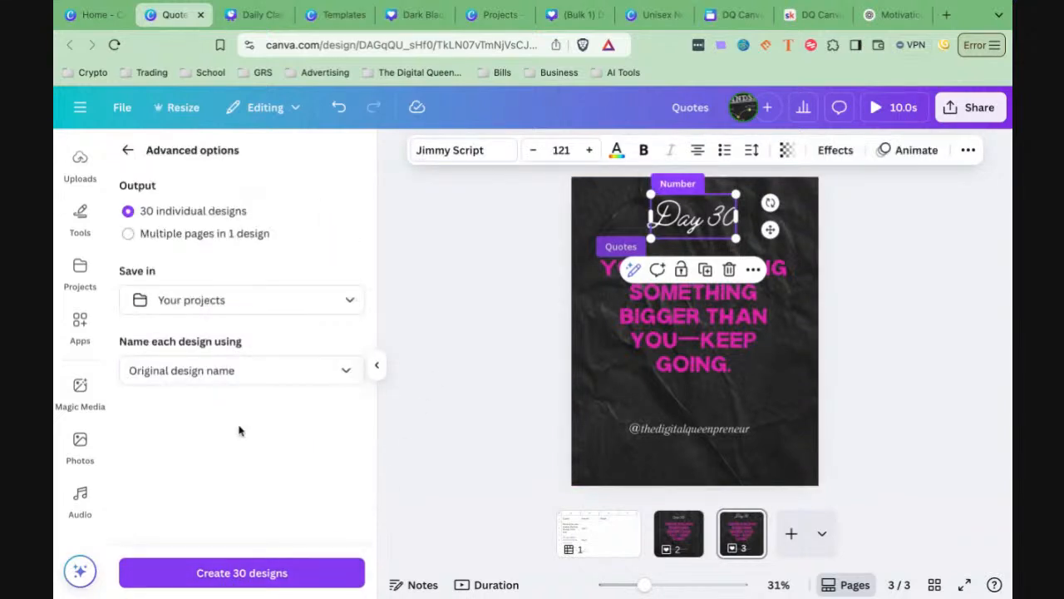
{"action": "left_click", "coordinate": [184, 238]}
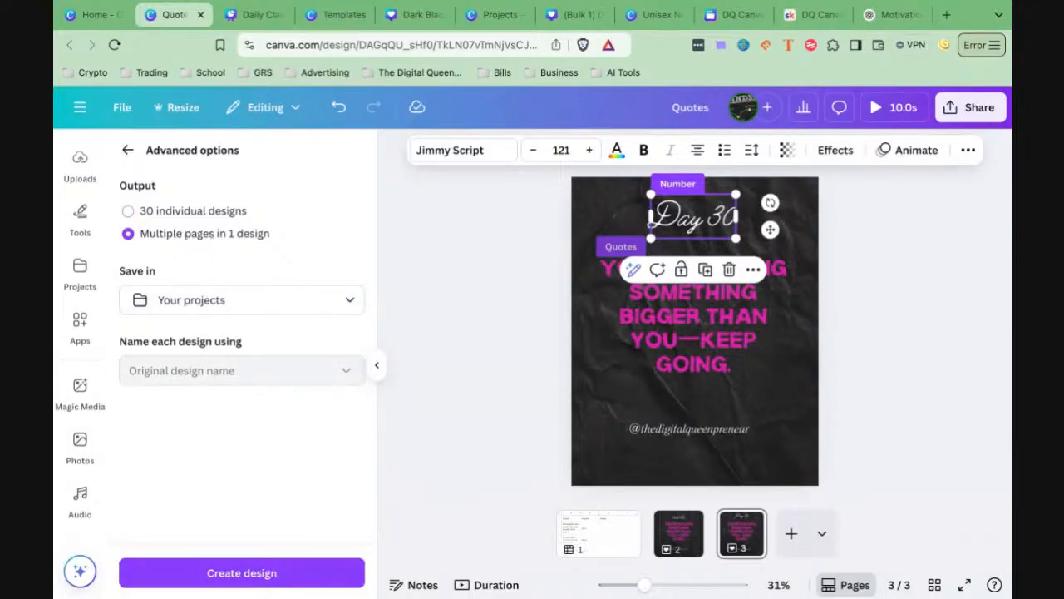
{"action": "left_click", "coordinate": [127, 155]}
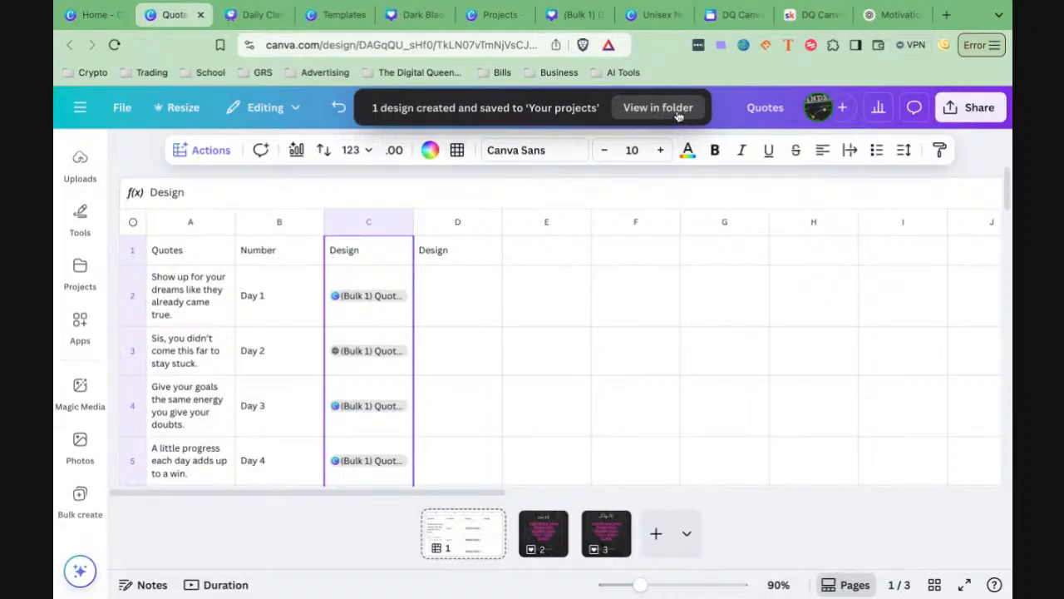
Step: Open the created (Bulk 1) Quotes design from Day 1's Design cell, dismissing the save error dialog
{"action": "left_click", "coordinate": [385, 301]}
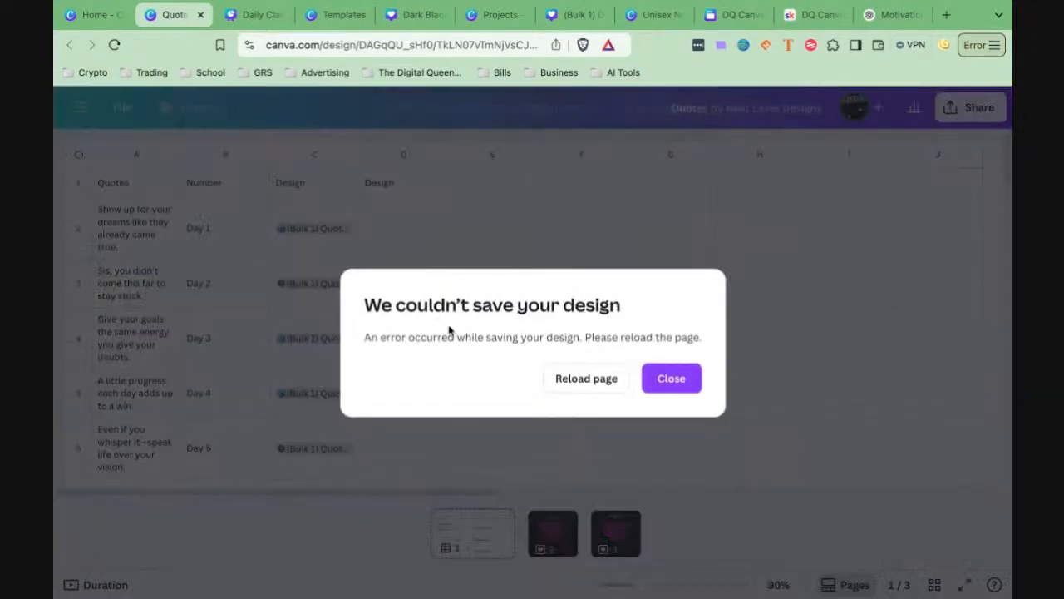
{"action": "left_click", "coordinate": [672, 378]}
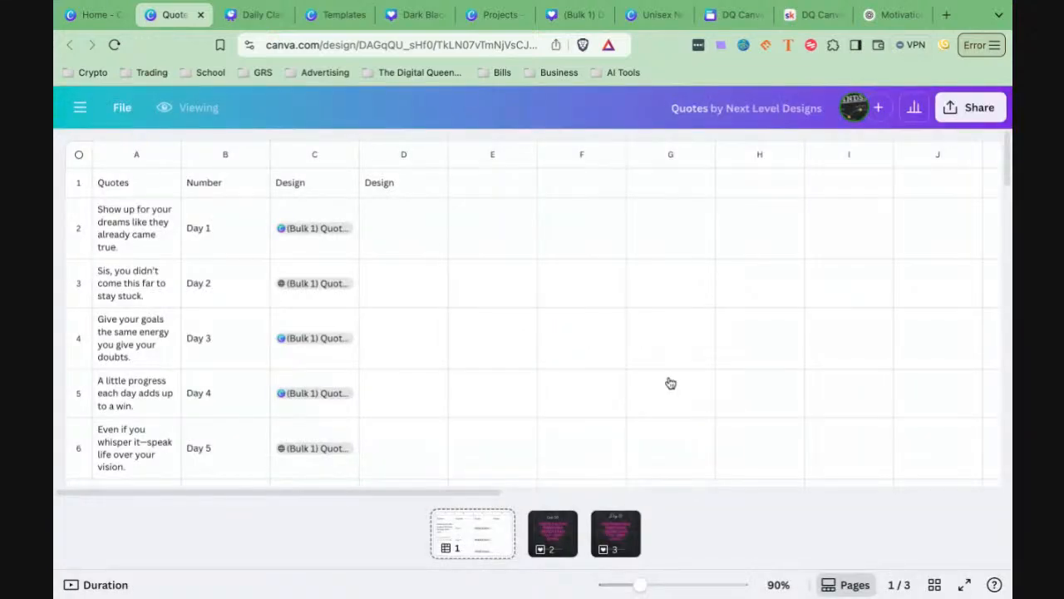
{"action": "left_click", "coordinate": [329, 229]}
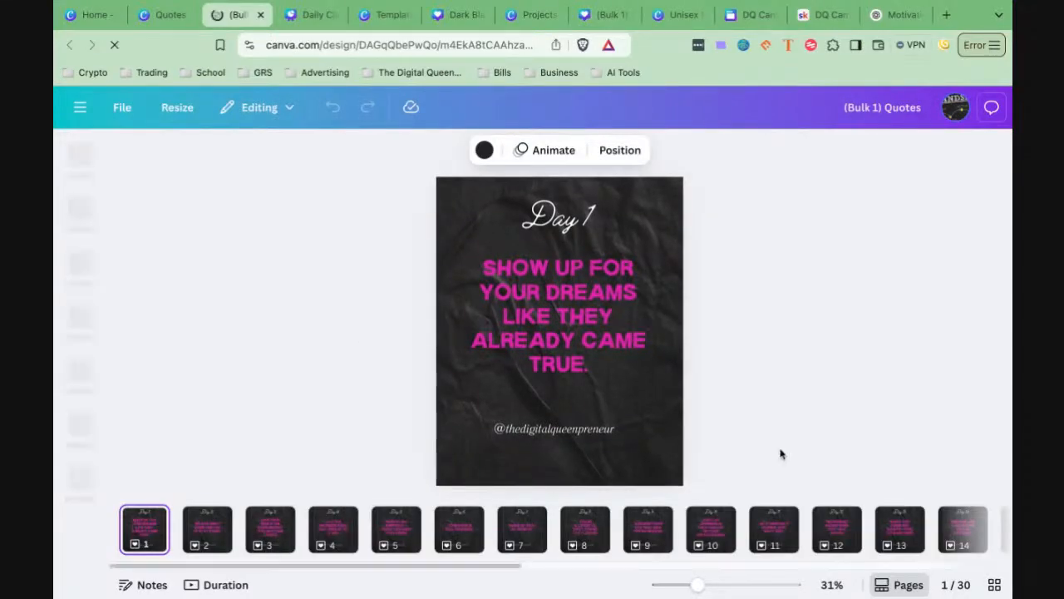
Step: Review pages 2 to 6 individually and browse all 30 quote pages in grid view
{"action": "left_click", "coordinate": [221, 543]}
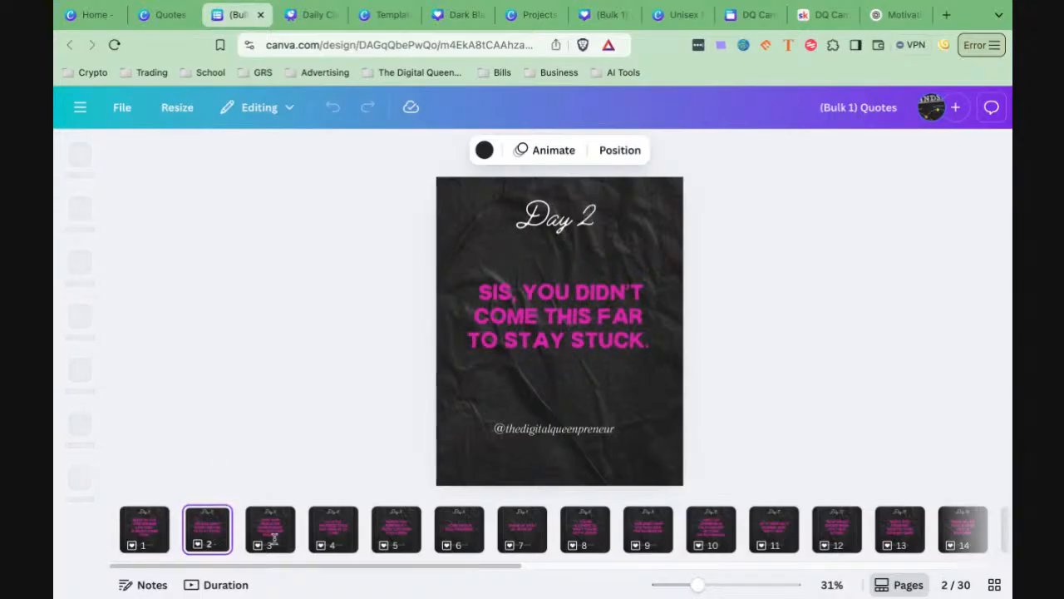
{"action": "left_click", "coordinate": [273, 539]}
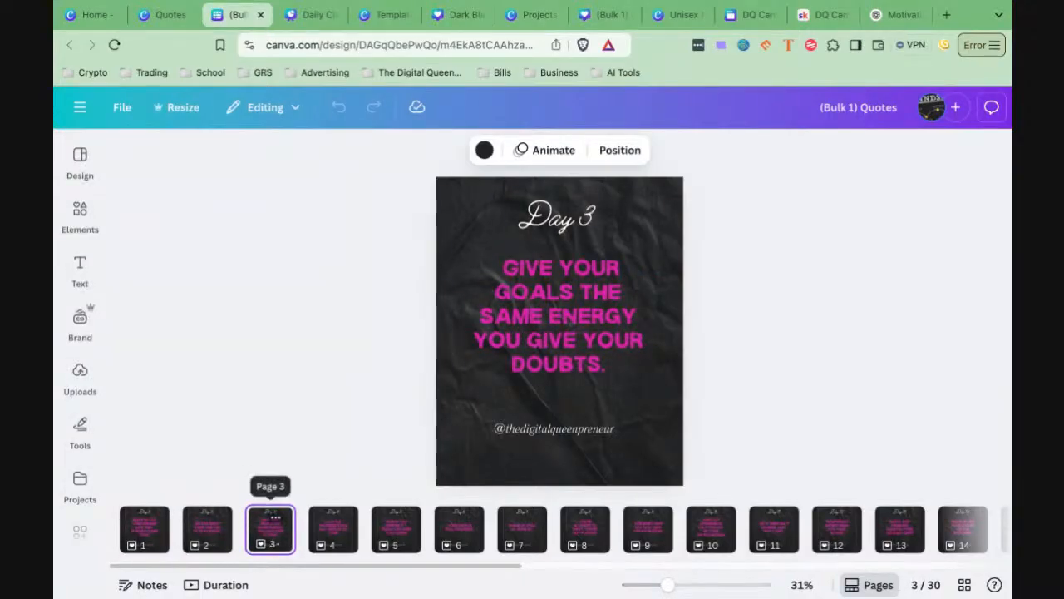
{"action": "left_click", "coordinate": [340, 539]}
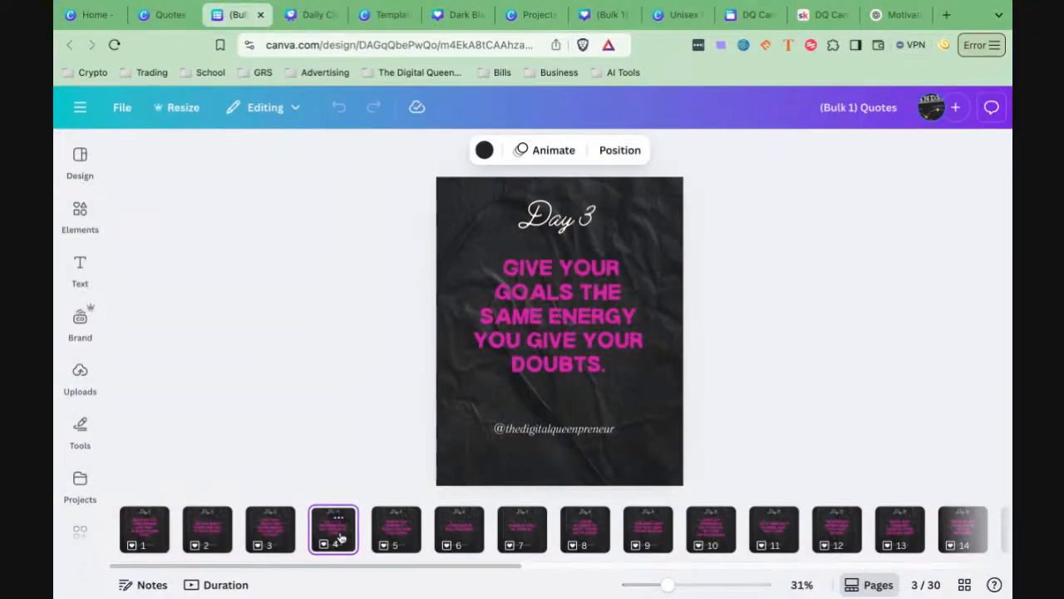
{"action": "left_click", "coordinate": [385, 534]}
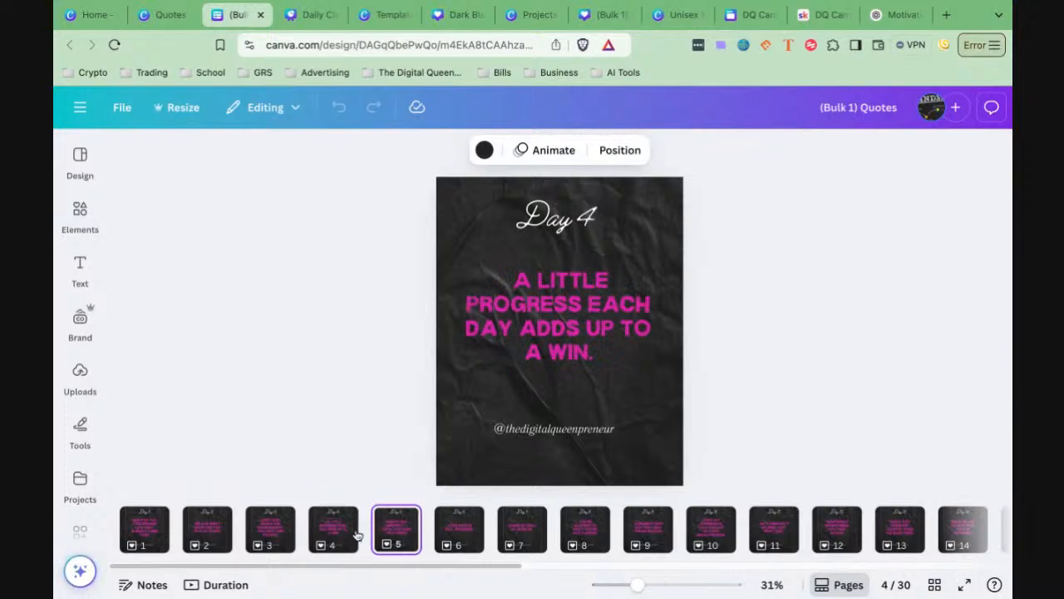
{"action": "left_click", "coordinate": [455, 539]}
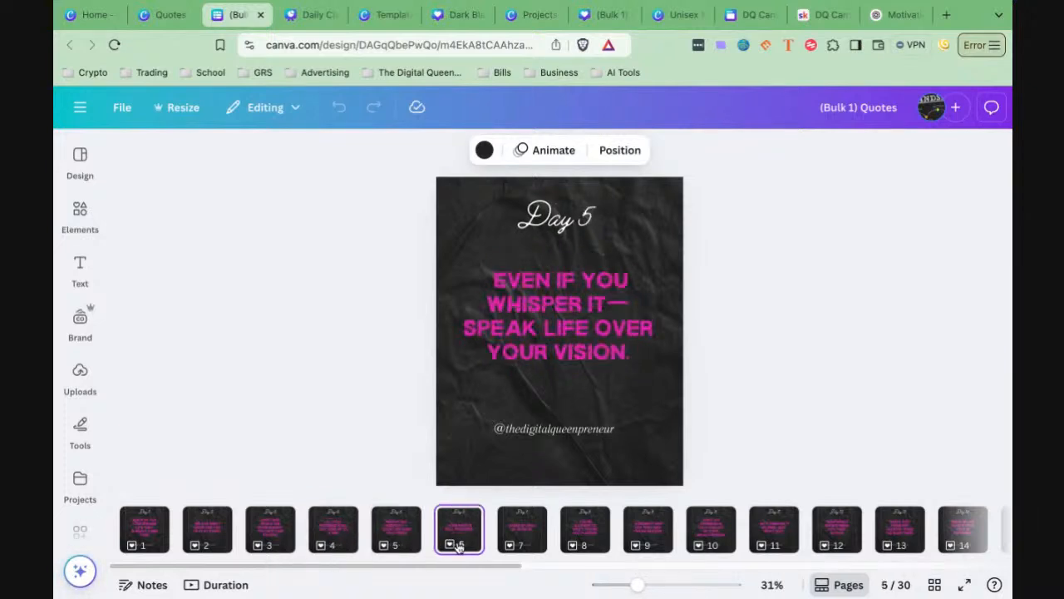
{"action": "left_click", "coordinate": [934, 586]}
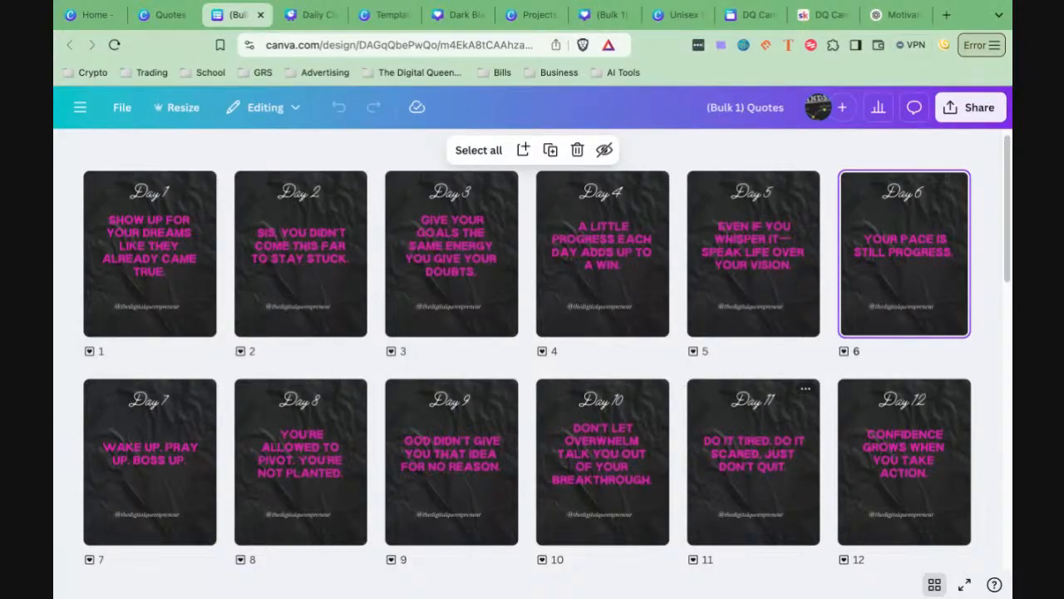
{"action": "scroll", "coordinate": [690, 375], "scroll_direction": "down", "scroll_amount": 2}
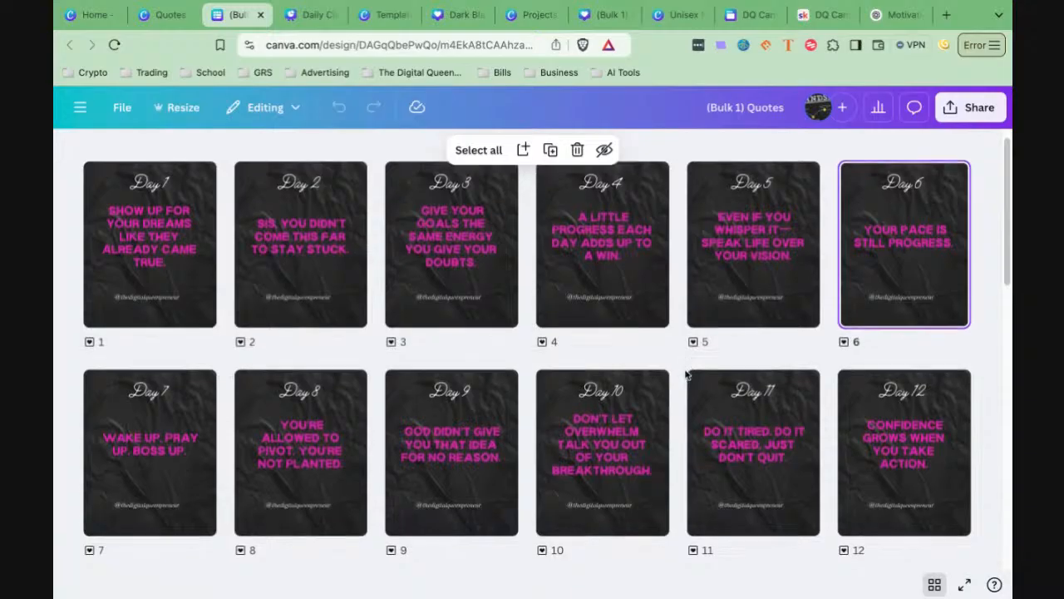
{"action": "scroll", "coordinate": [685, 375], "scroll_direction": "down", "scroll_amount": 10}
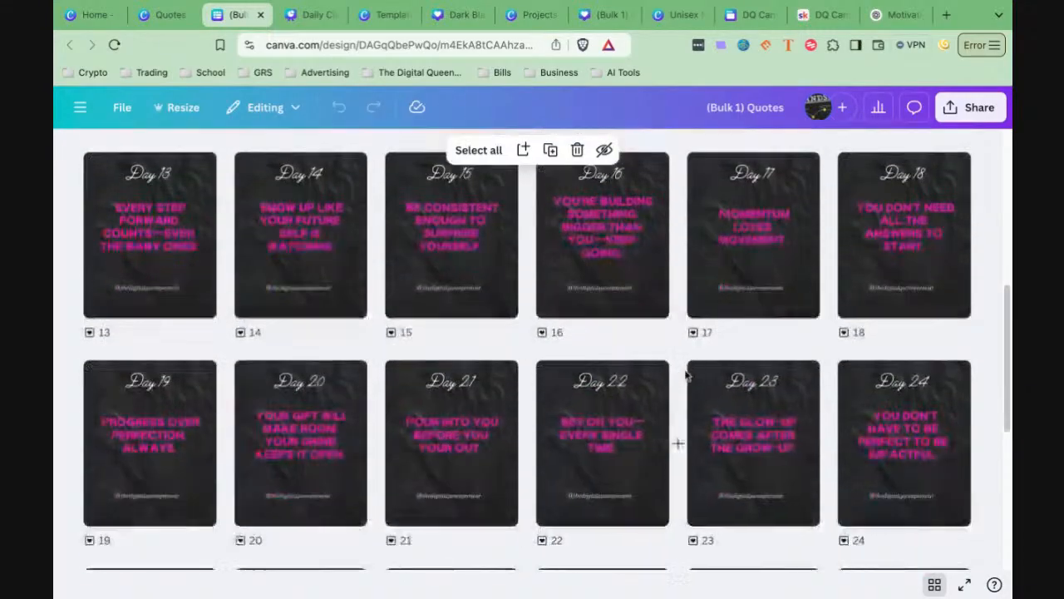
{"action": "scroll", "coordinate": [687, 375], "scroll_direction": "down", "scroll_amount": 4}
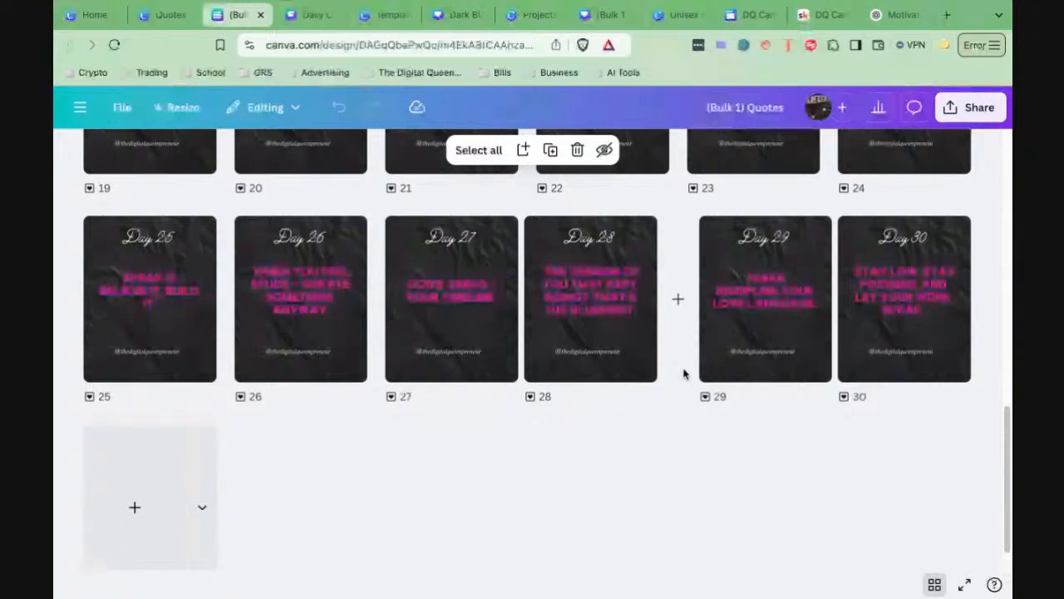
{"action": "scroll", "coordinate": [683, 373], "scroll_direction": "up", "scroll_amount": 15}
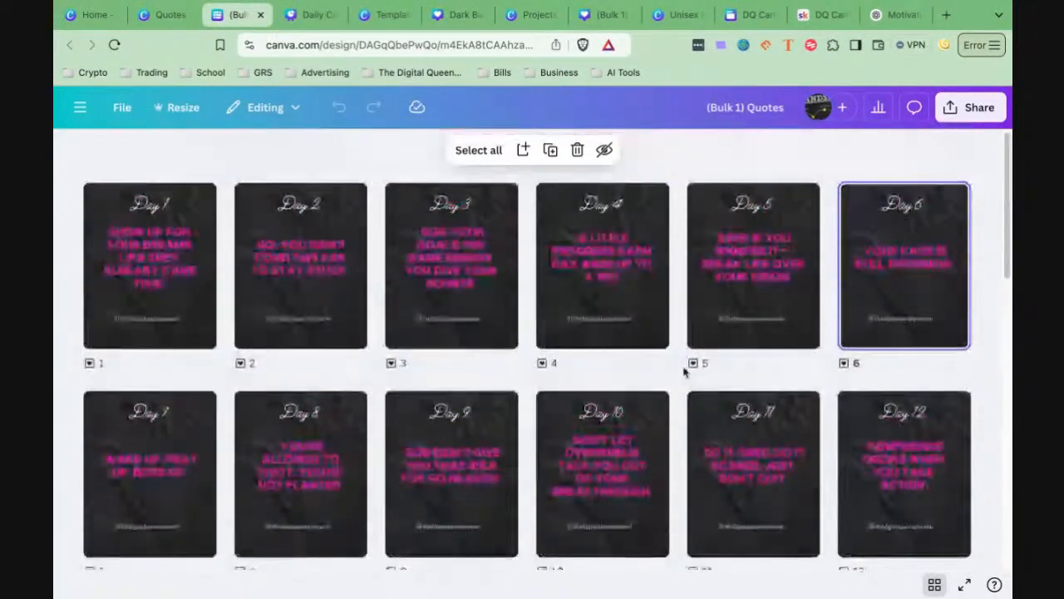
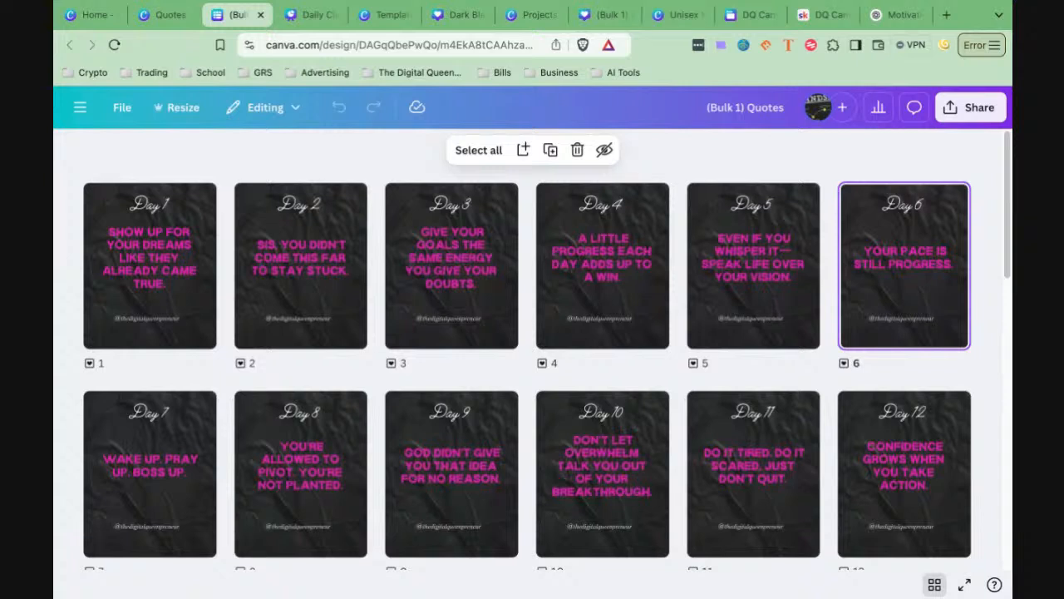
{"action": "left_click", "coordinate": [126, 114]}
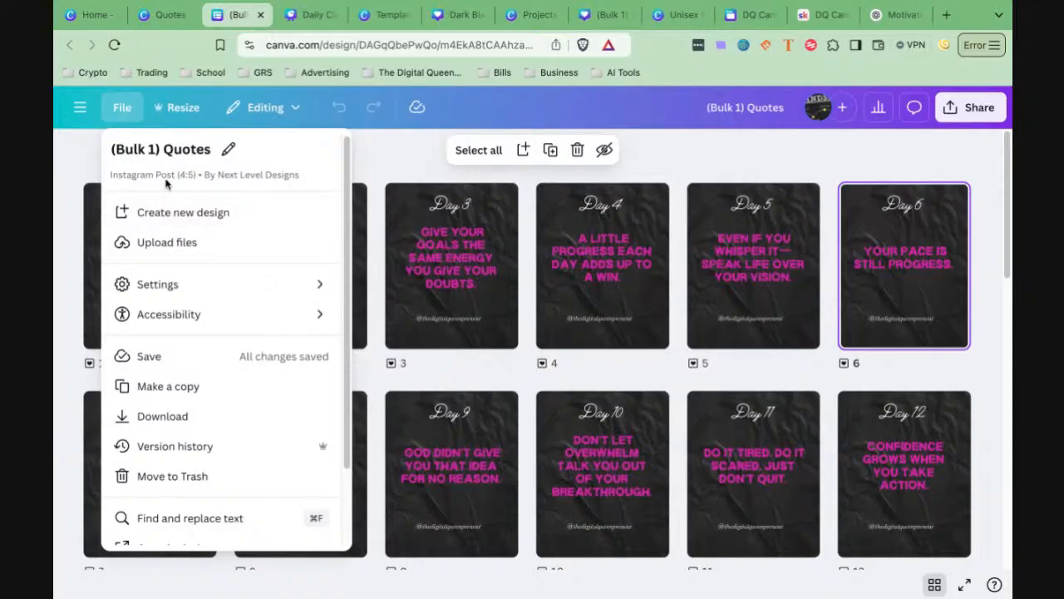
{"action": "left_click", "coordinate": [81, 171]}
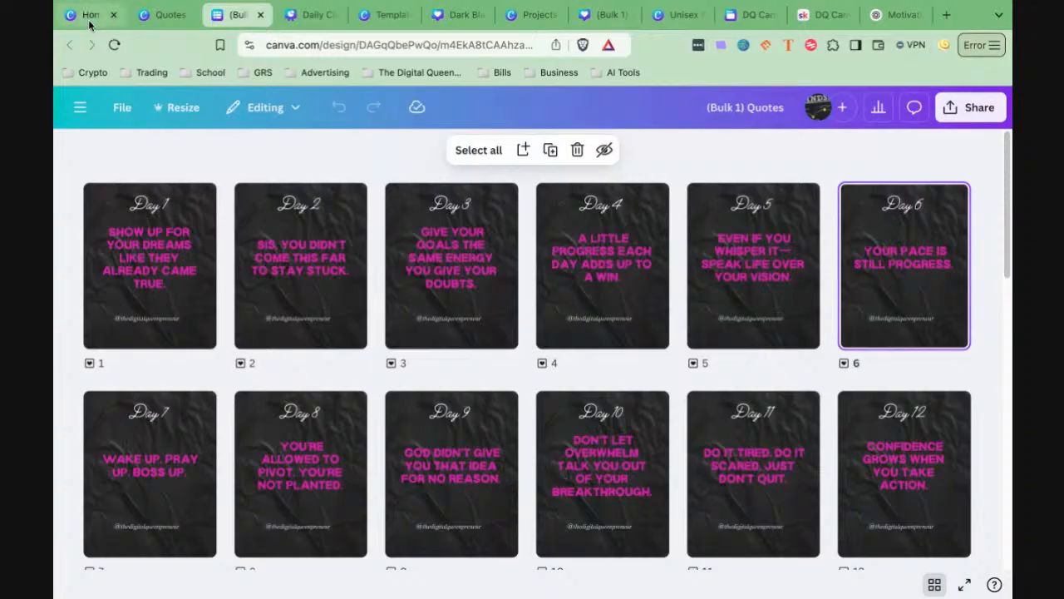
{"action": "left_click", "coordinate": [89, 25]}
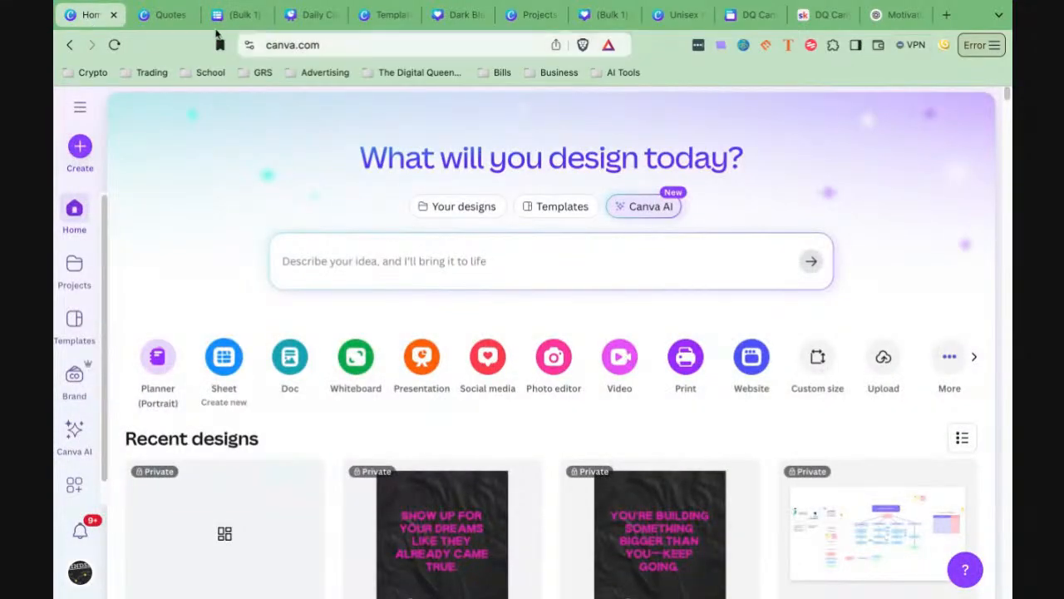
{"action": "left_click", "coordinate": [314, 15]}
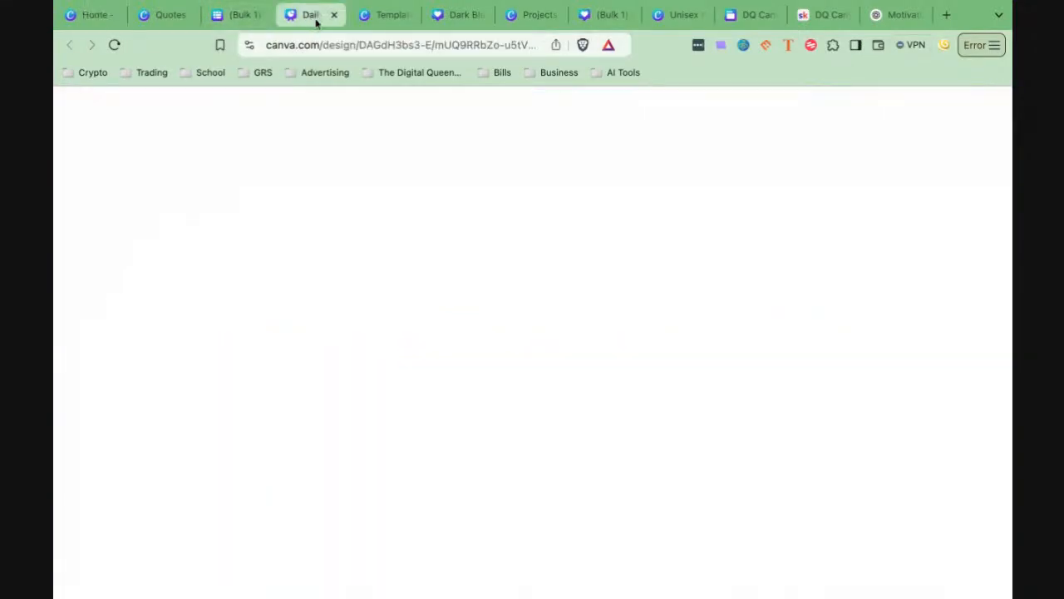
{"action": "left_click", "coordinate": [378, 15]}
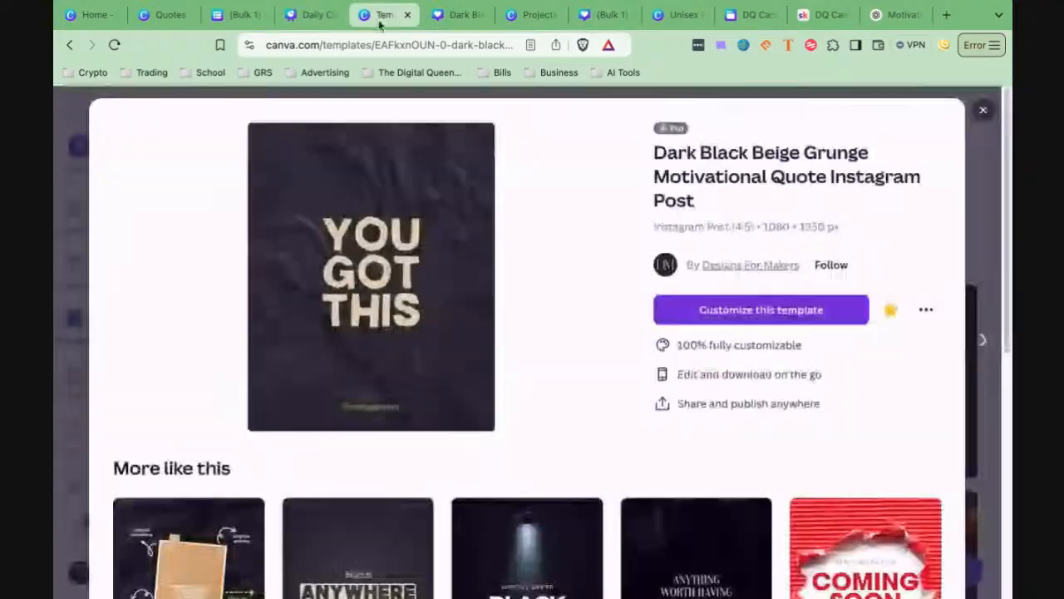
{"action": "left_click", "coordinate": [982, 110]}
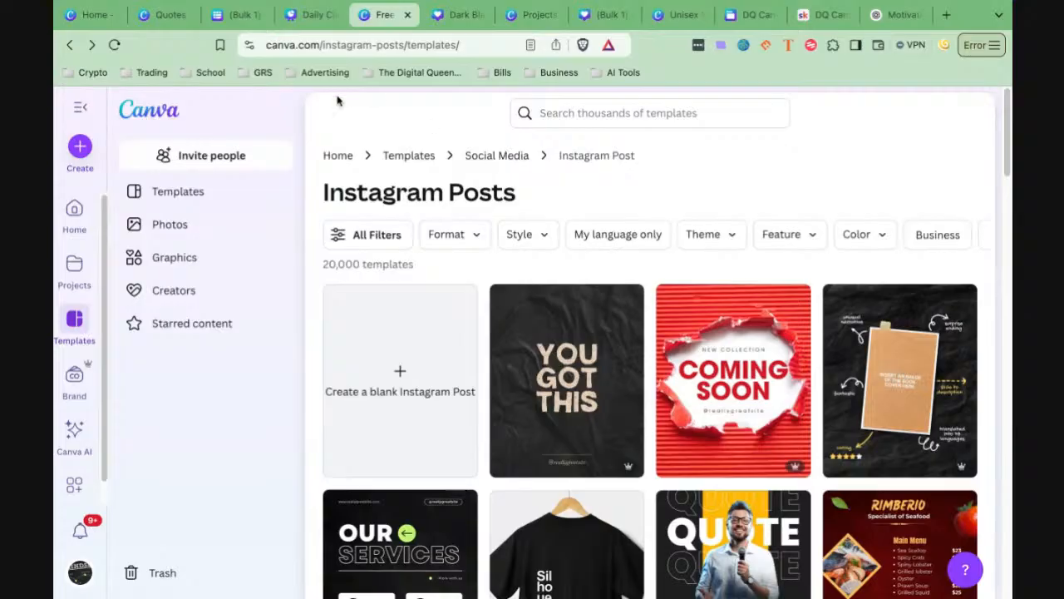
{"action": "left_click", "coordinate": [232, 14]}
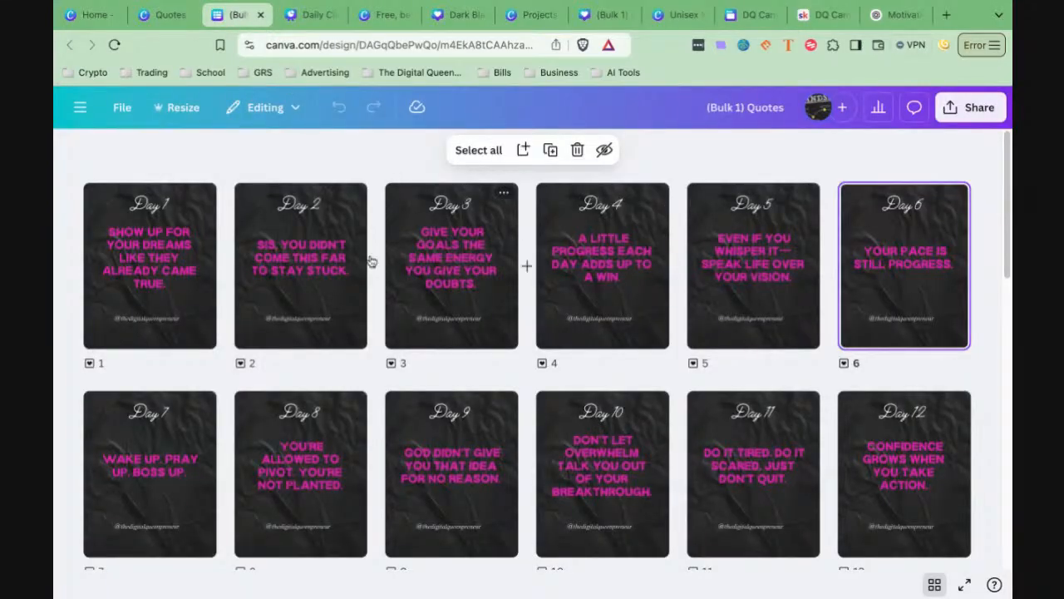
Step: Recolor the Day 1 quote text to the cyan brand color, apply the change to all pages, and show every page in grid view
{"action": "scroll", "coordinate": [453, 310], "scroll_direction": "down", "scroll_amount": 5}
{"action": "scroll", "coordinate": [434, 304], "scroll_direction": "down", "scroll_amount": 5}
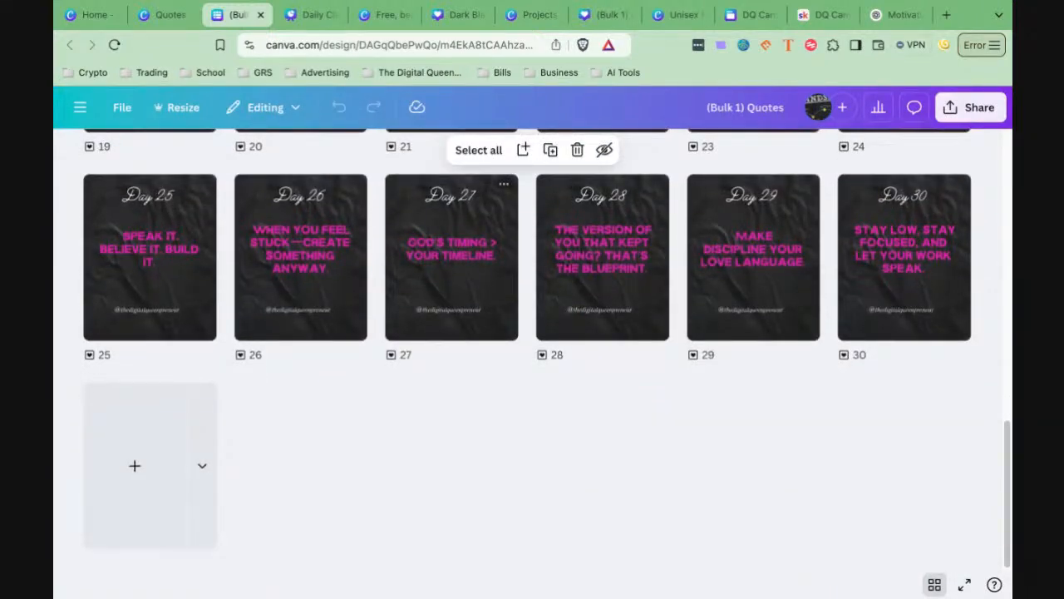
{"action": "scroll", "coordinate": [527, 349], "scroll_direction": "up", "scroll_amount": 10}
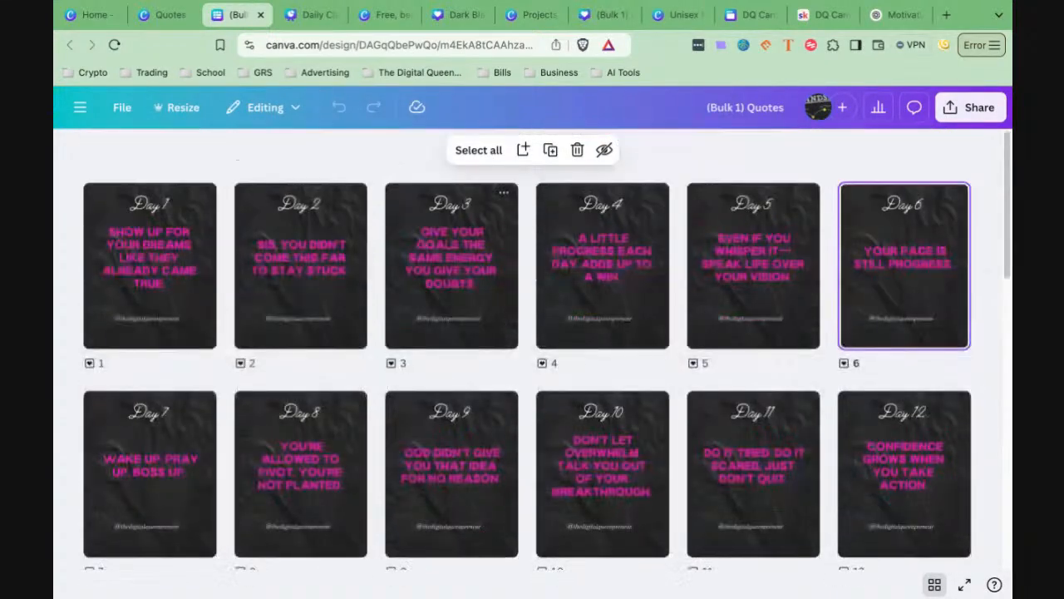
{"action": "double_click", "coordinate": [166, 265]}
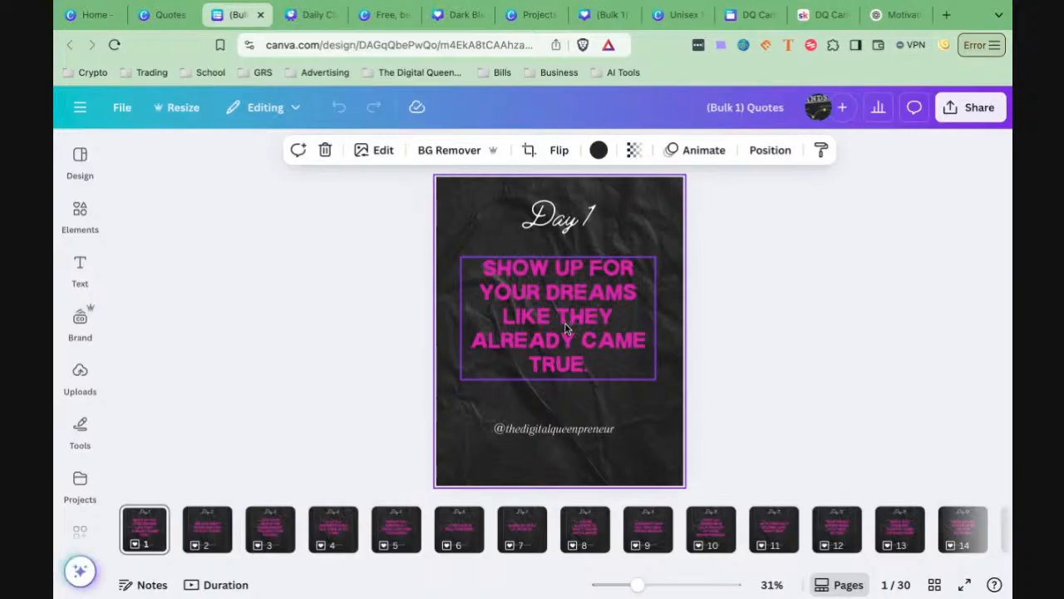
{"action": "left_click", "coordinate": [565, 329]}
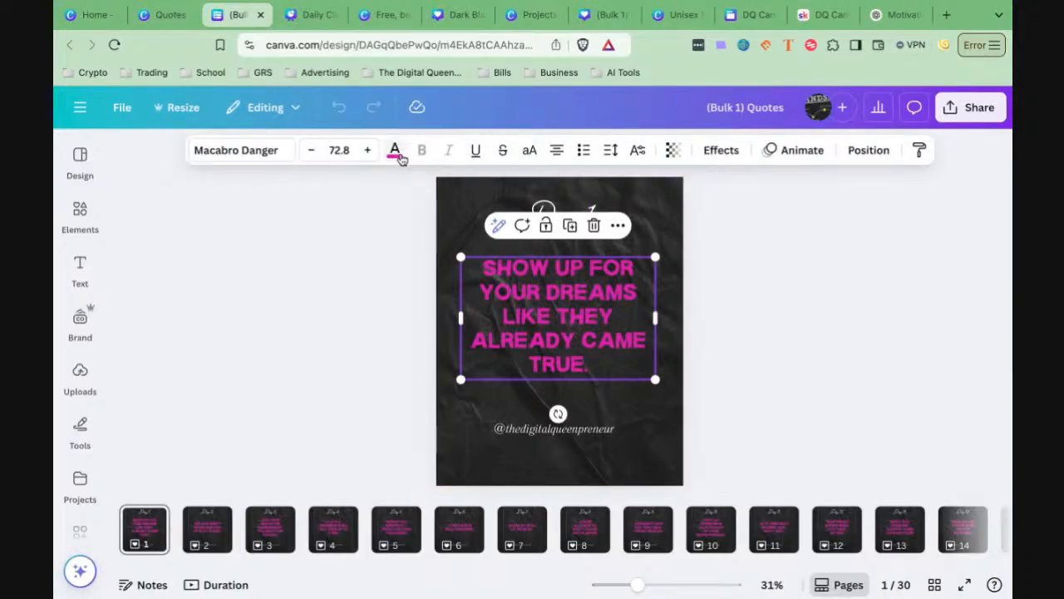
{"action": "left_click", "coordinate": [397, 156]}
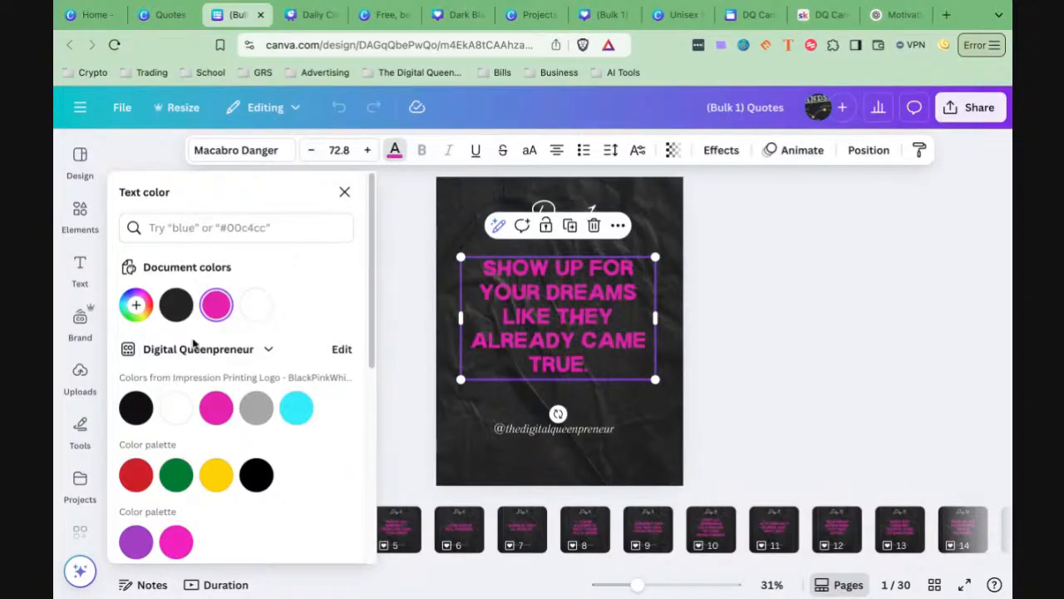
{"action": "left_click", "coordinate": [295, 414]}
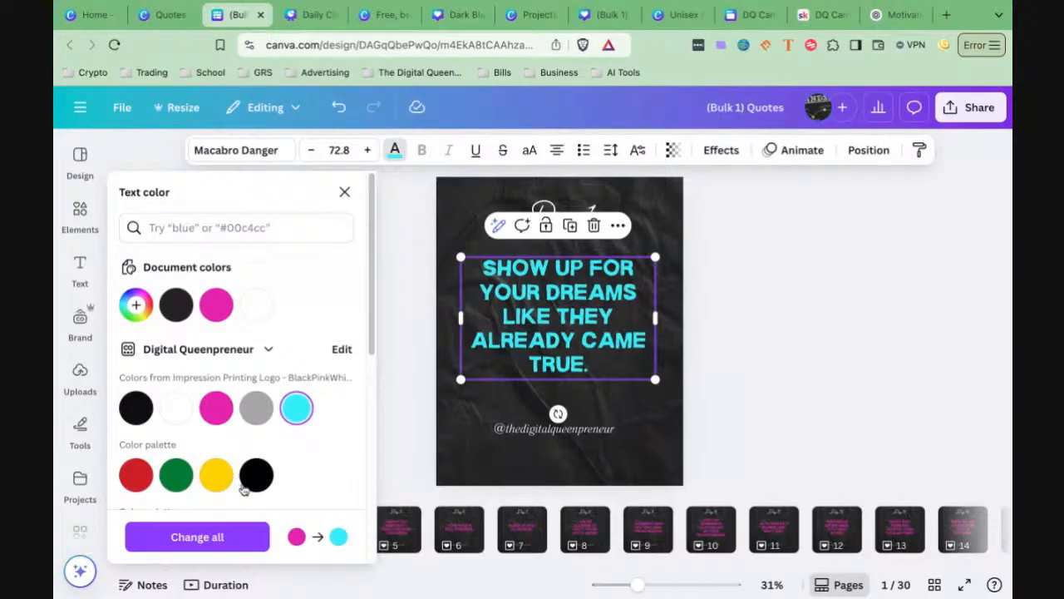
{"action": "left_click", "coordinate": [202, 540]}
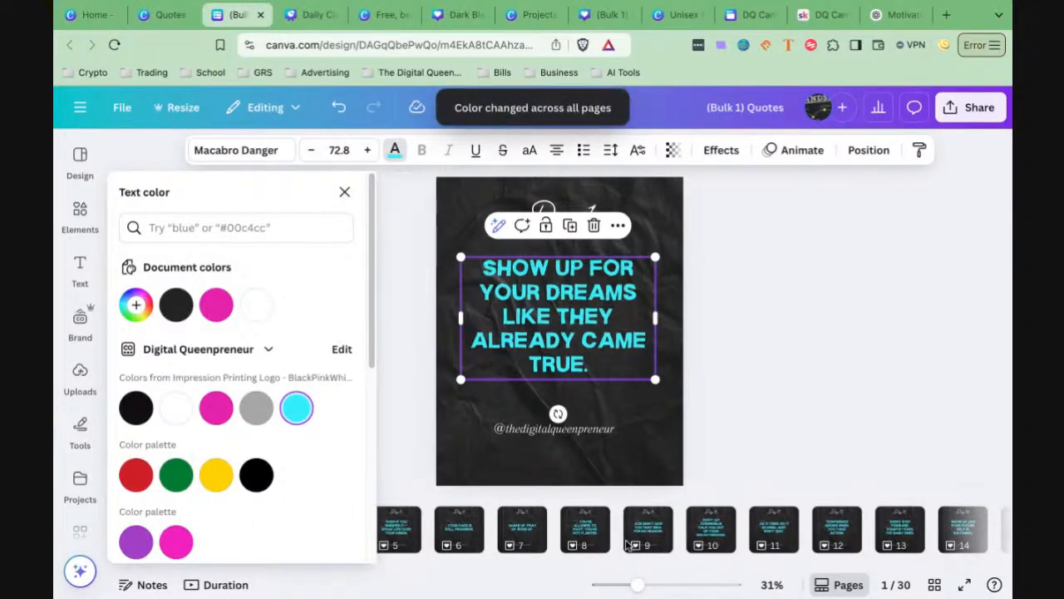
{"action": "left_click", "coordinate": [934, 584]}
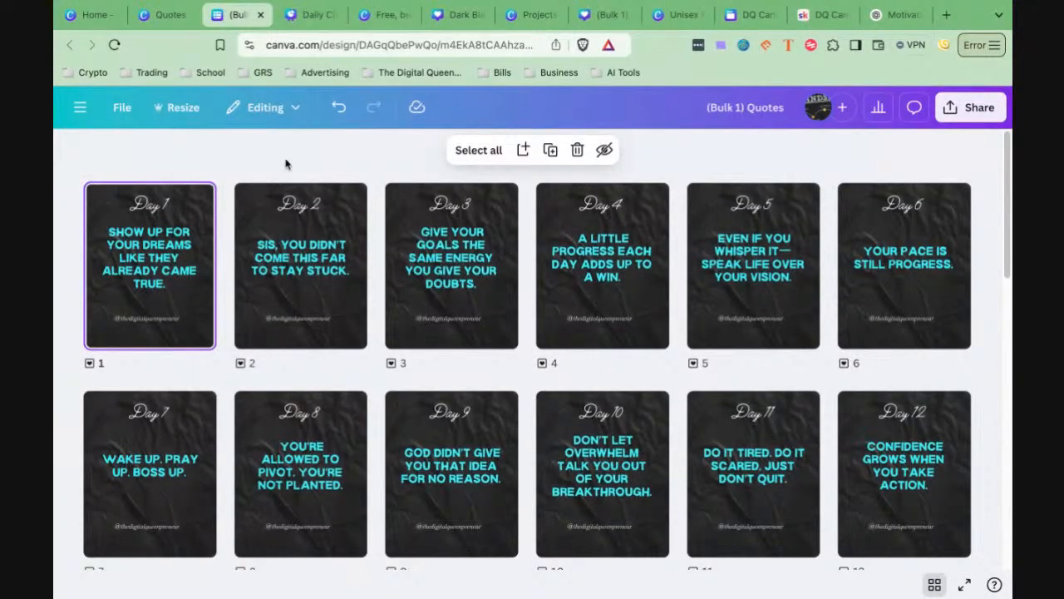
{"action": "left_click", "coordinate": [180, 111]}
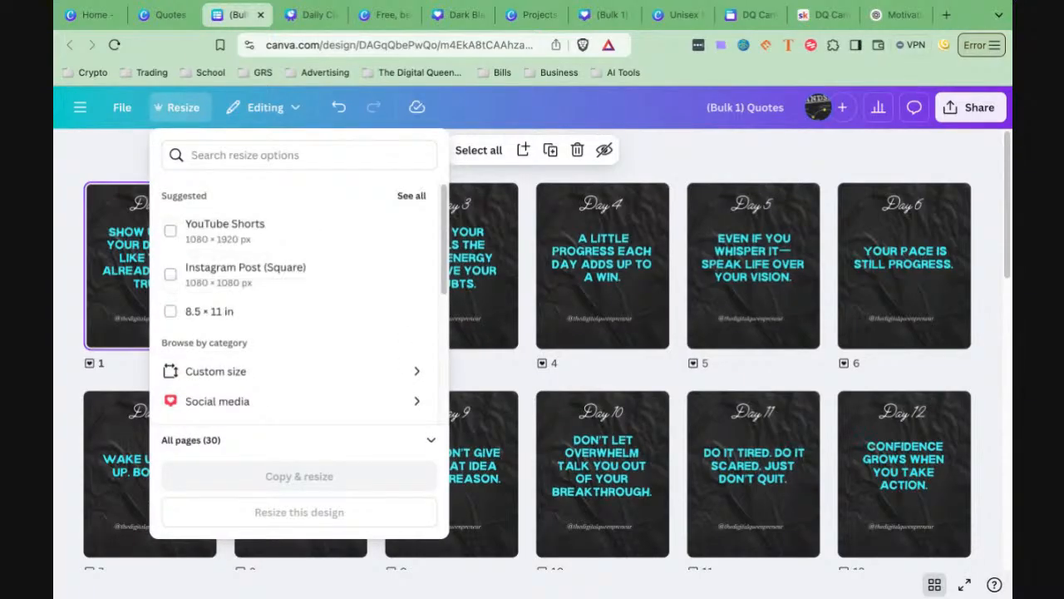
{"action": "scroll", "coordinate": [239, 363], "scroll_direction": "down", "scroll_amount": 1}
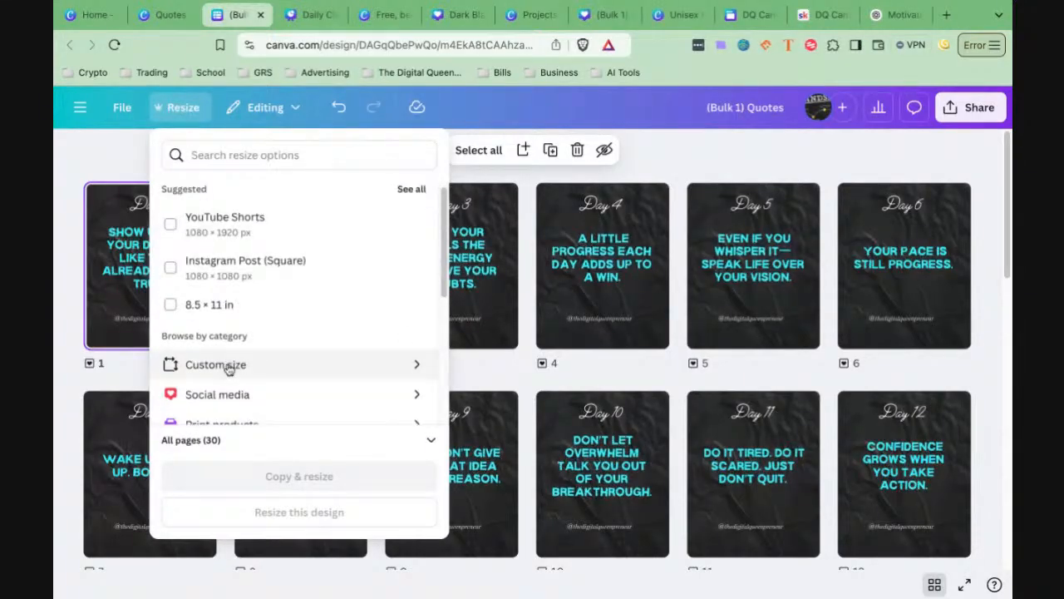
{"action": "left_click", "coordinate": [418, 380]}
{"action": "scroll", "coordinate": [283, 316], "scroll_direction": "down", "scroll_amount": 1}
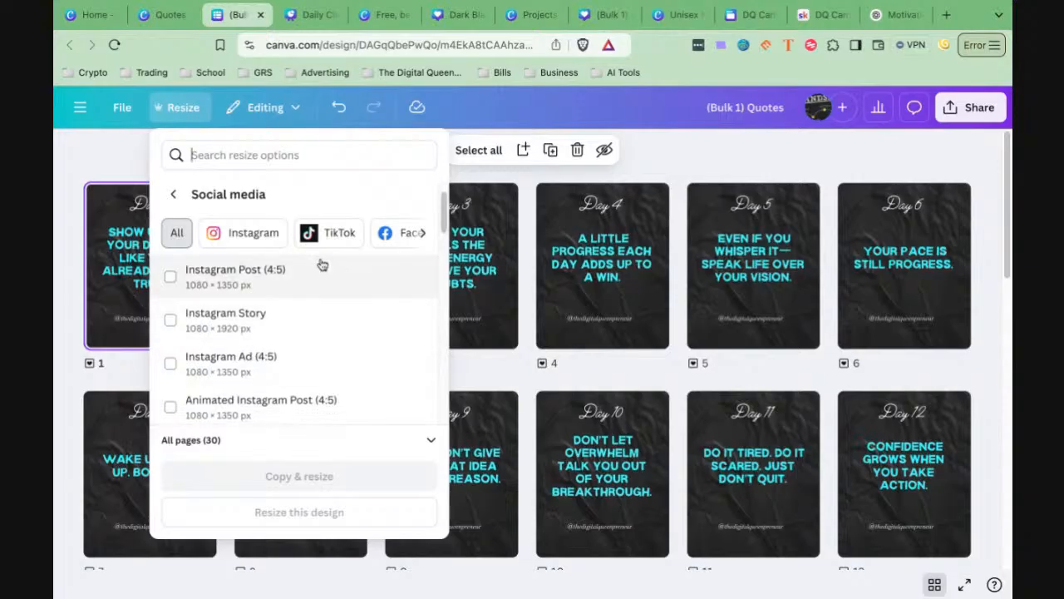
{"action": "left_click", "coordinate": [323, 236]}
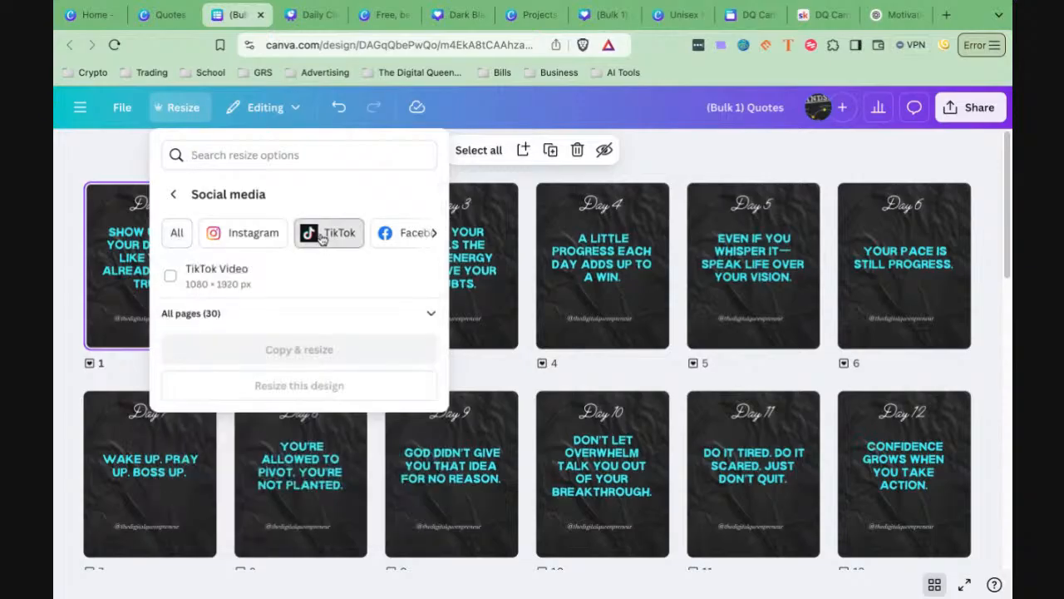
{"action": "left_click", "coordinate": [170, 278]}
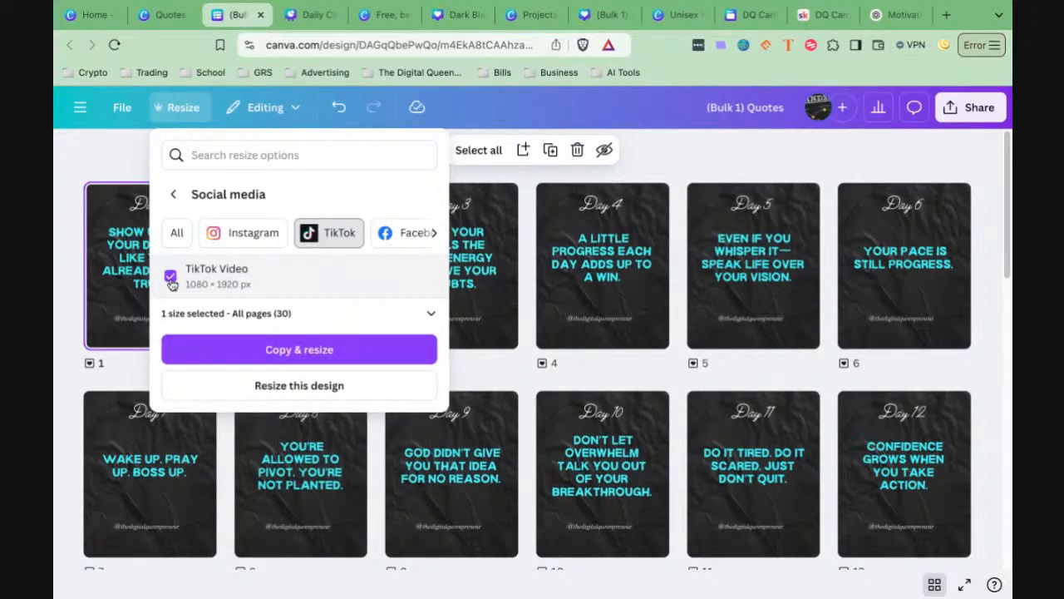
{"action": "left_click", "coordinate": [302, 358]}
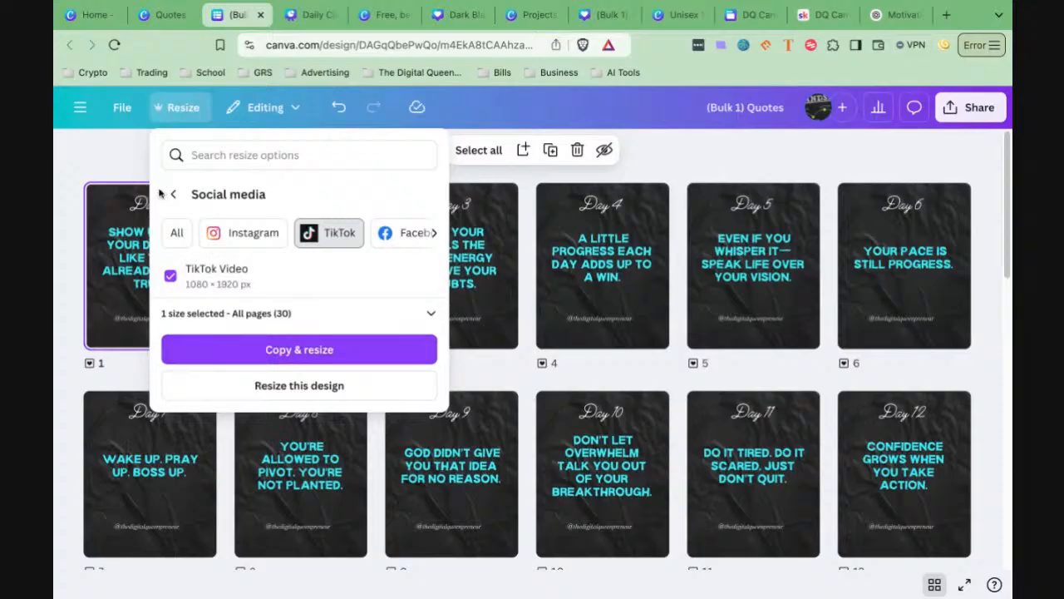
{"action": "left_click", "coordinate": [131, 145]}
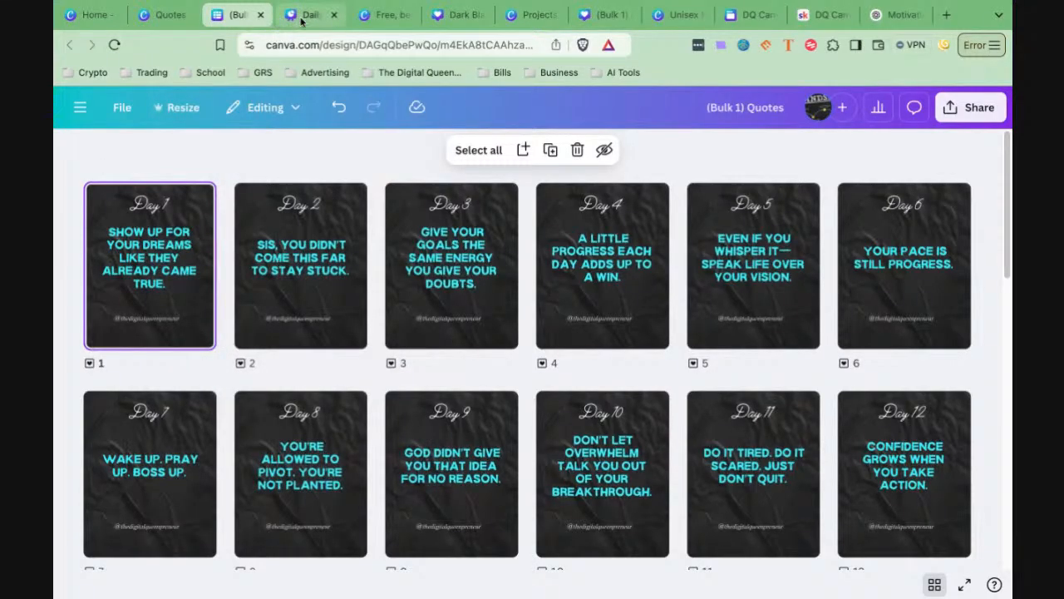
Step: Switch to the Dark Black Beige Grunge design and close the Instagram templates, Daily, (Bulk 1) Quotes and Quotes browser tabs
{"action": "left_click", "coordinate": [389, 18]}
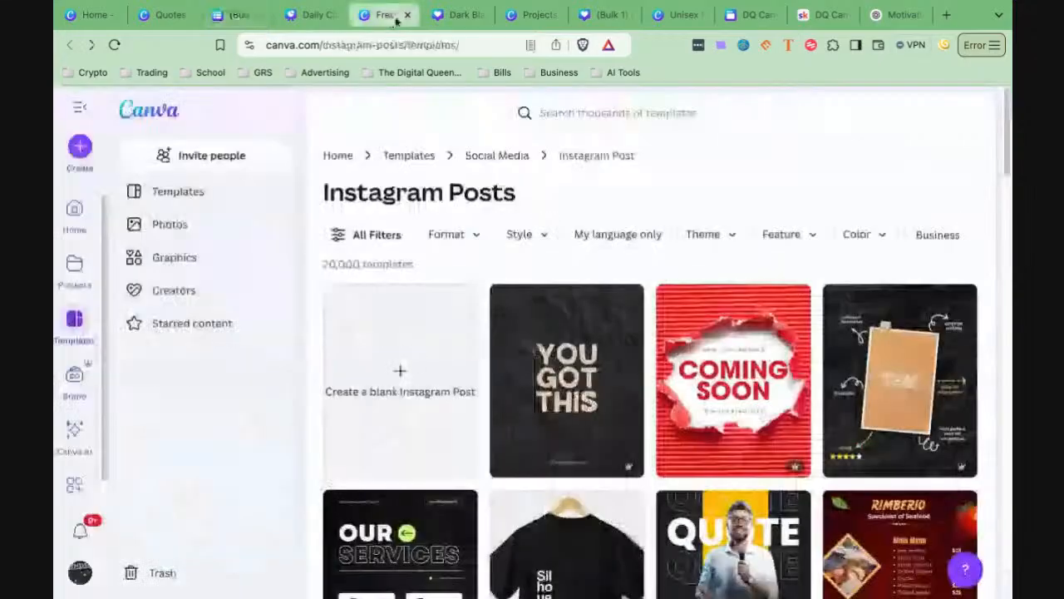
{"action": "left_click", "coordinate": [459, 18]}
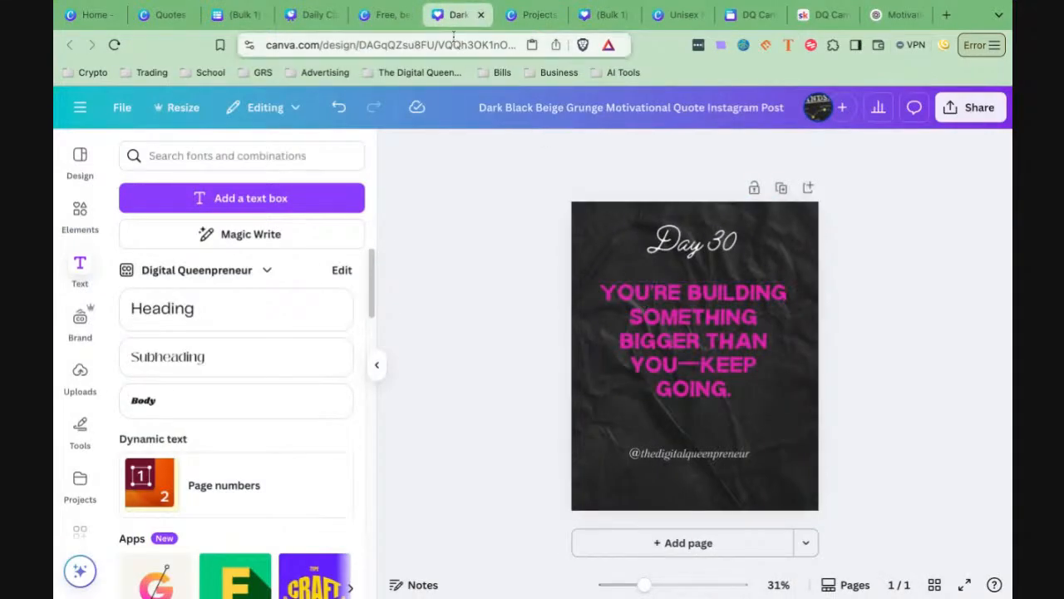
{"action": "left_click", "coordinate": [407, 15]}
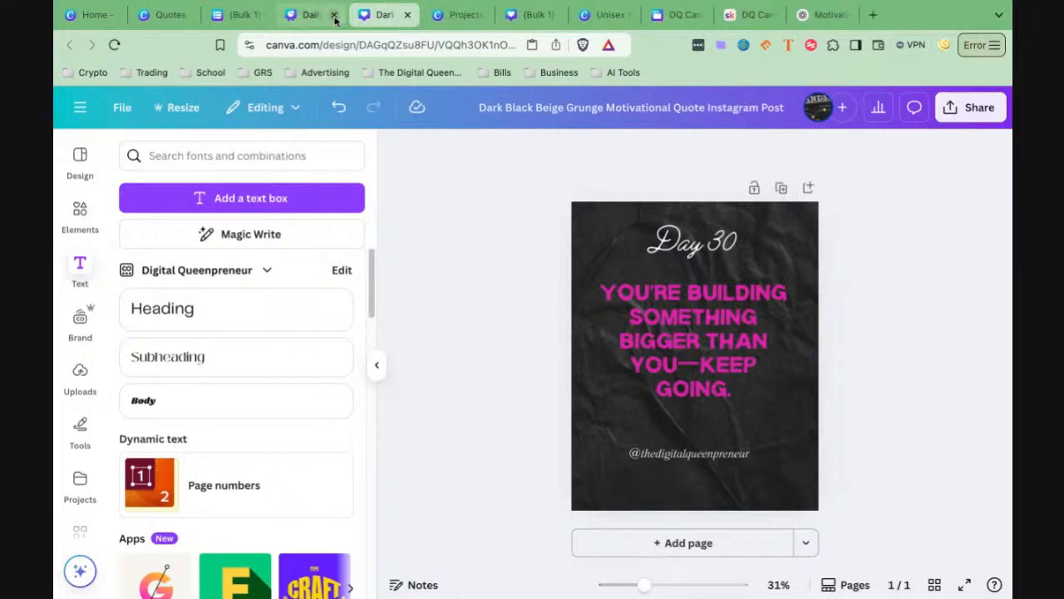
{"action": "left_click", "coordinate": [338, 15]}
{"action": "left_click", "coordinate": [260, 15]}
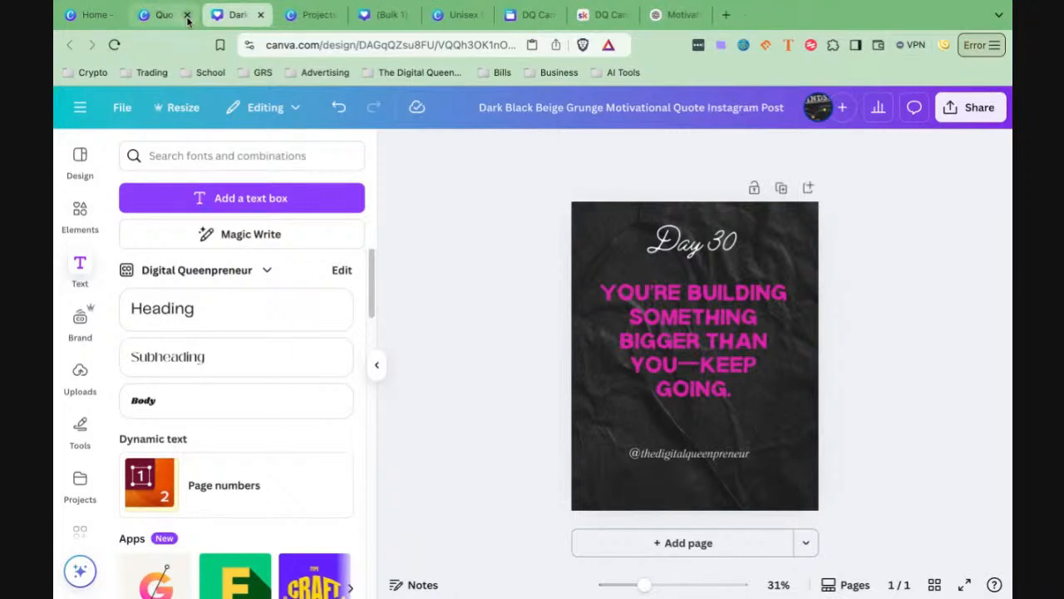
{"action": "left_click", "coordinate": [187, 15]}
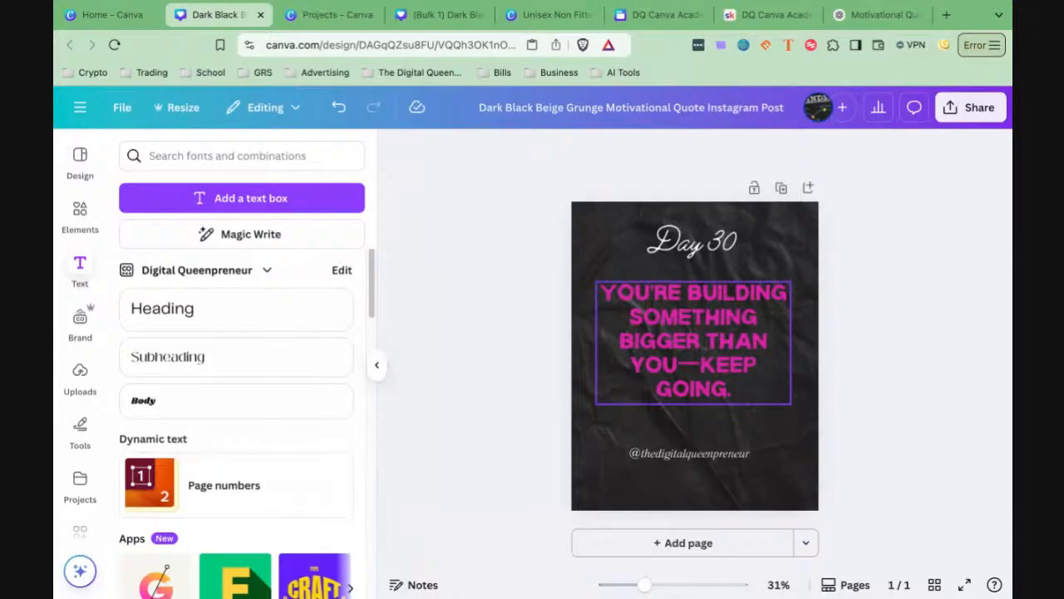
Step: Remove the crumpled paper image and the dark background color from the Day 30 quote page
{"action": "left_click", "coordinate": [791, 242]}
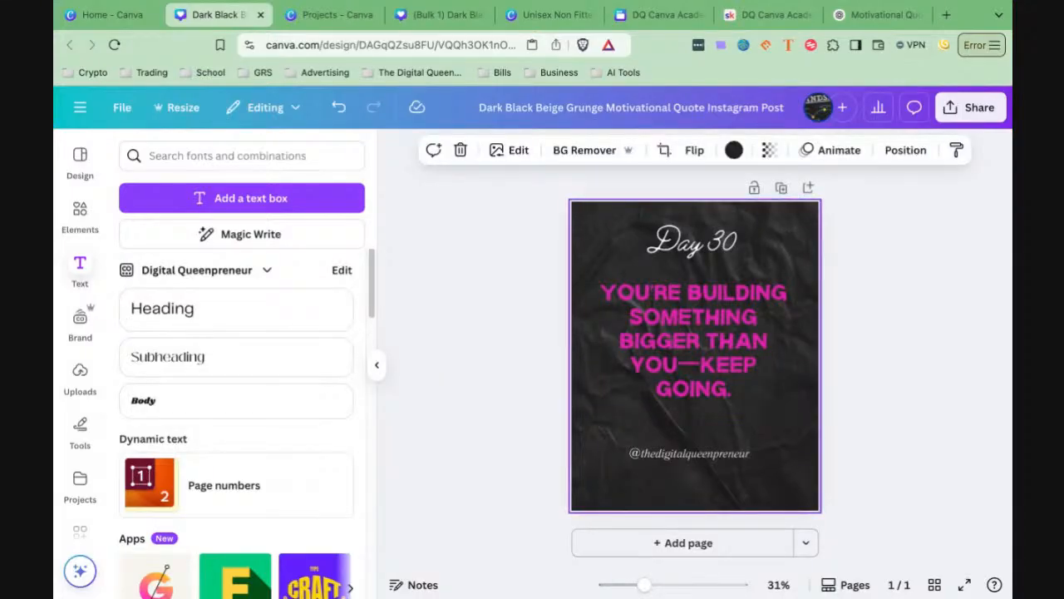
{"action": "key", "text": "Delete"}
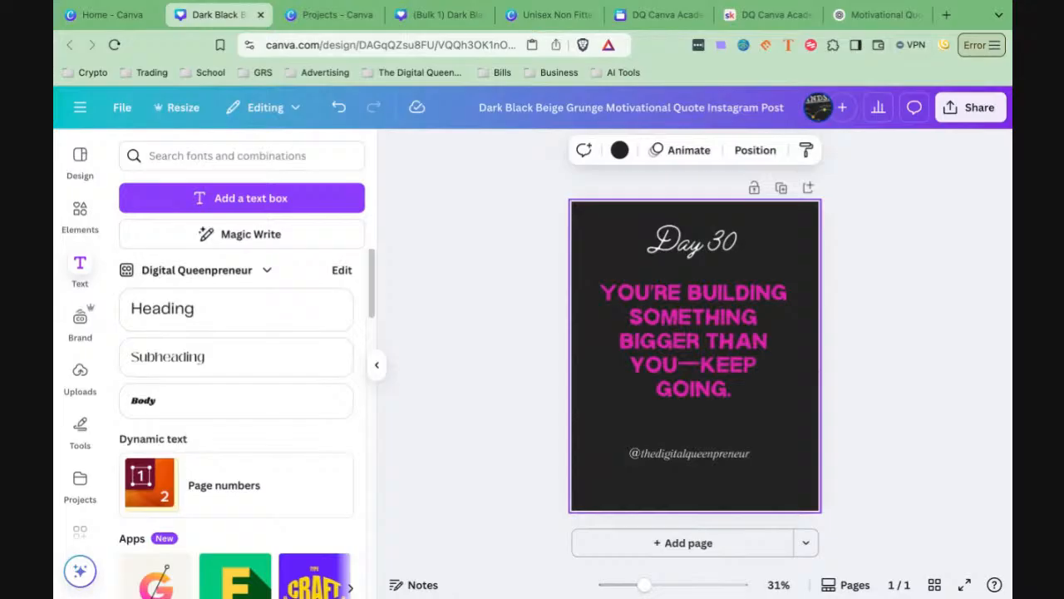
{"action": "key", "text": "Delete"}
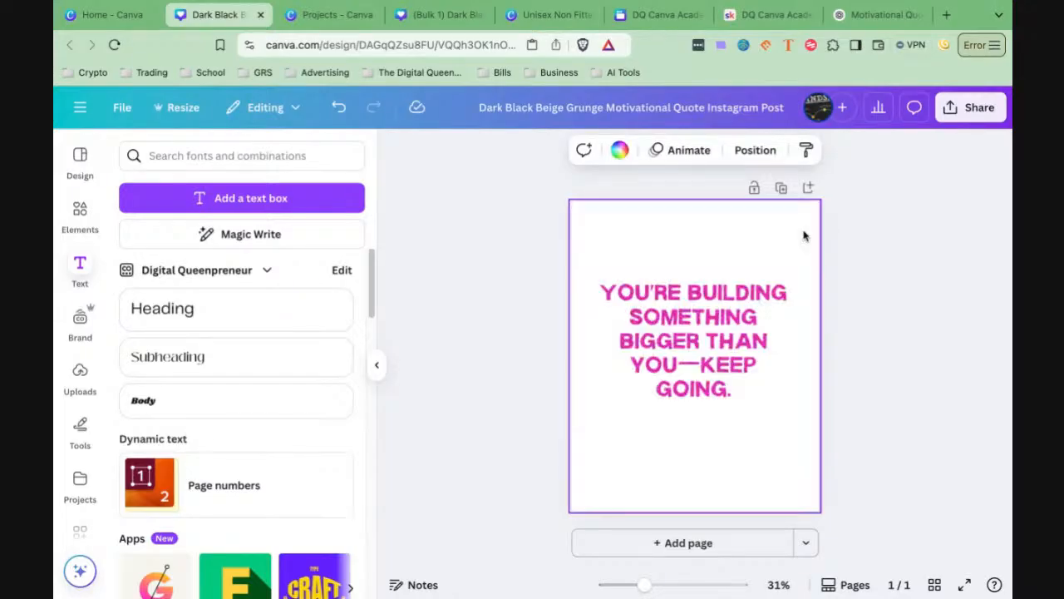
Step: Search the elements library for "rectangle frame" and show all matching frames
{"action": "left_click", "coordinate": [76, 221]}
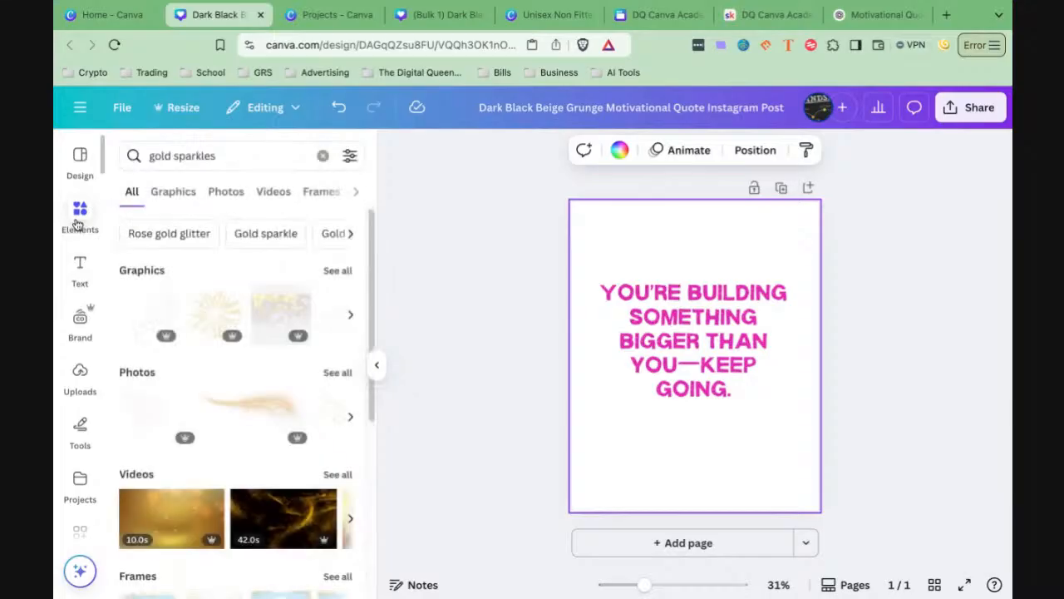
{"action": "left_click_drag", "start_coordinate": [205, 157], "coordinate": [221, 157]}
{"action": "key", "text": "ctrl+a"}
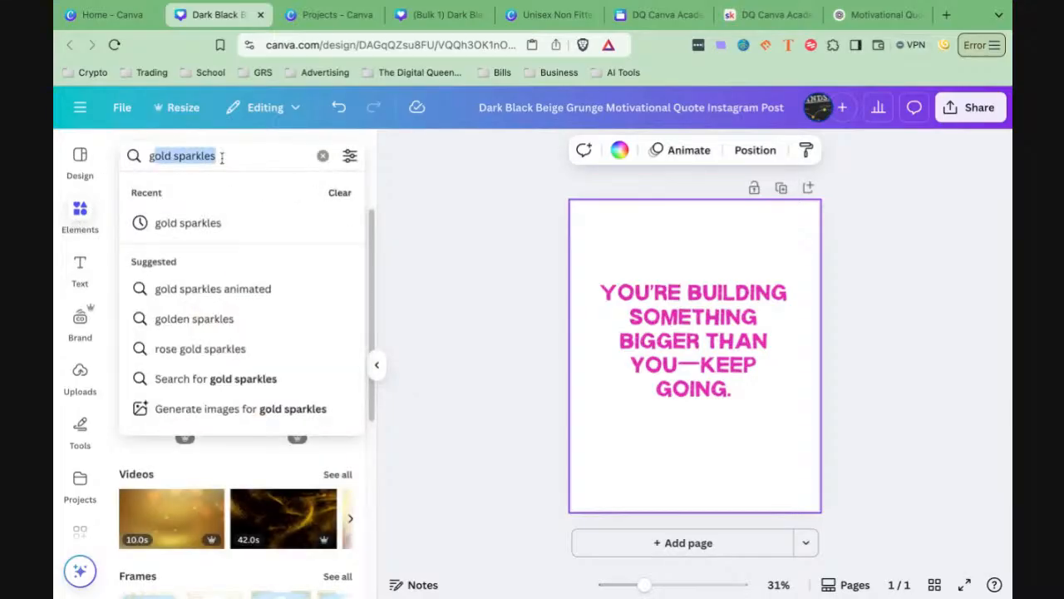
{"action": "type", "text": "rect"}
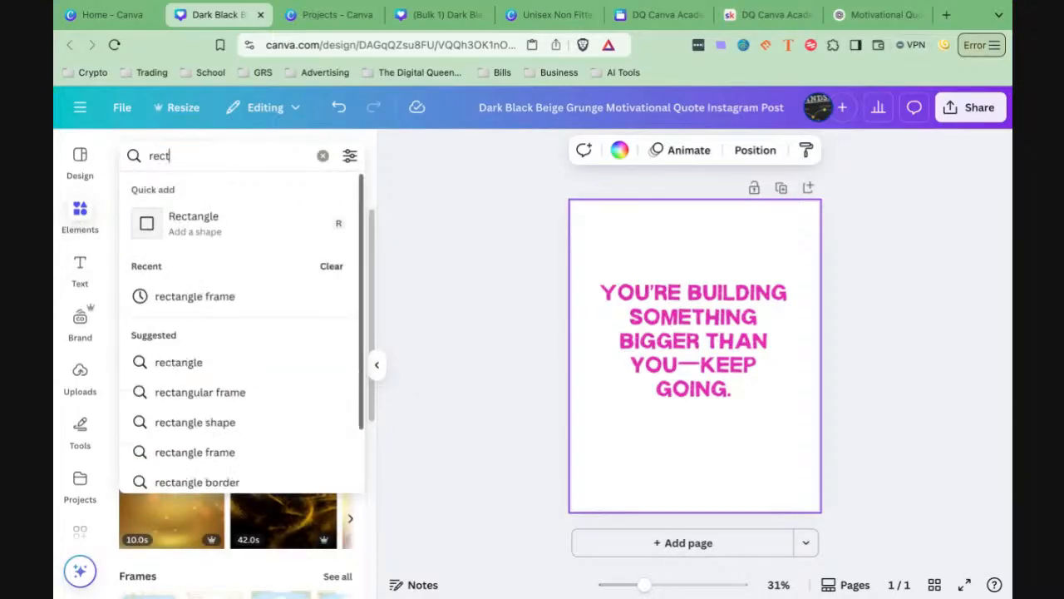
{"action": "type", "text": "angle frame"}
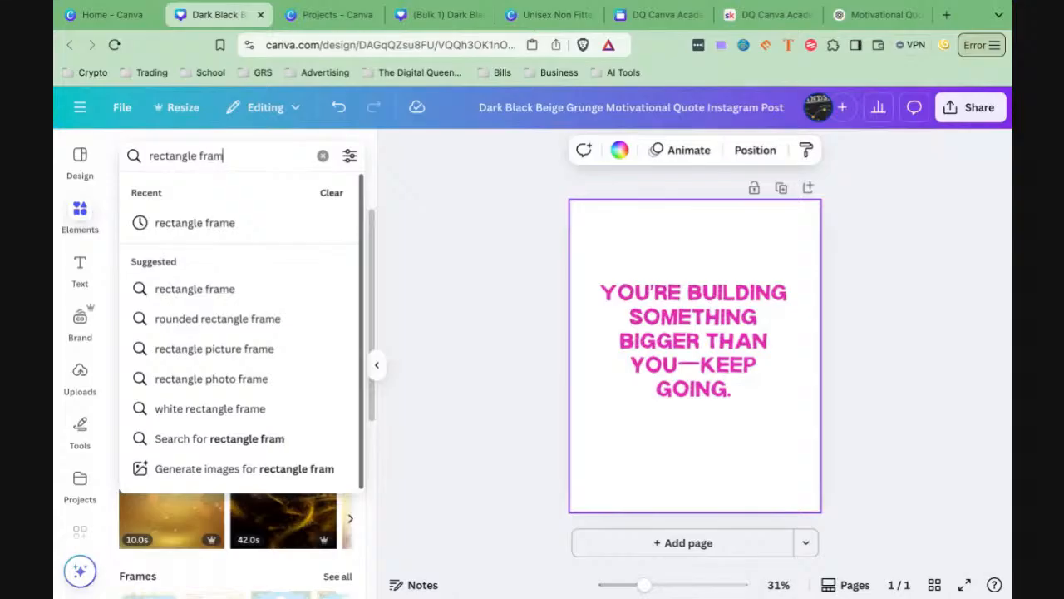
{"action": "key", "text": "Return"}
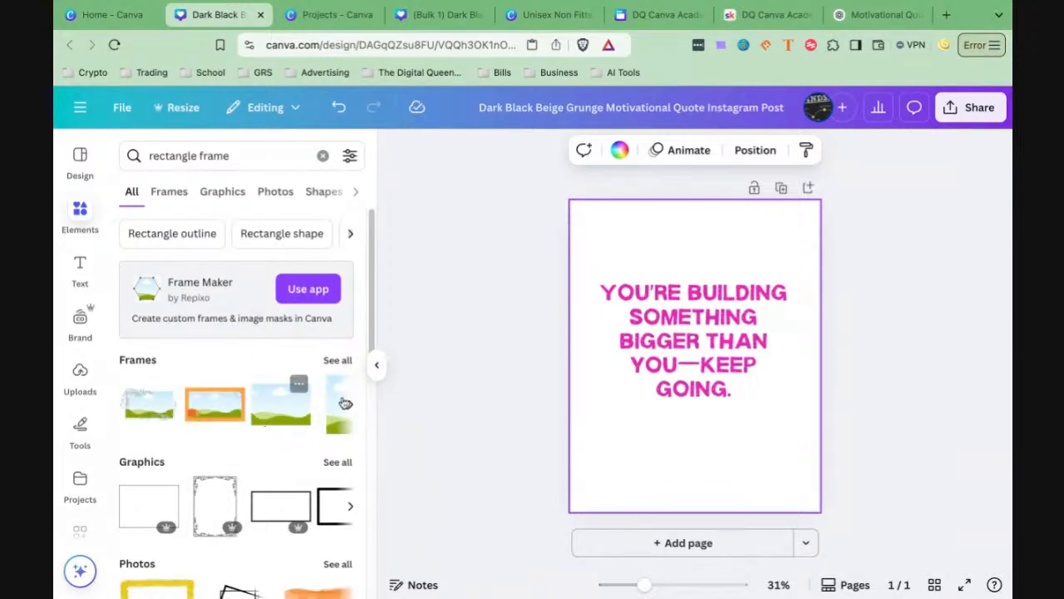
{"action": "left_click", "coordinate": [338, 362]}
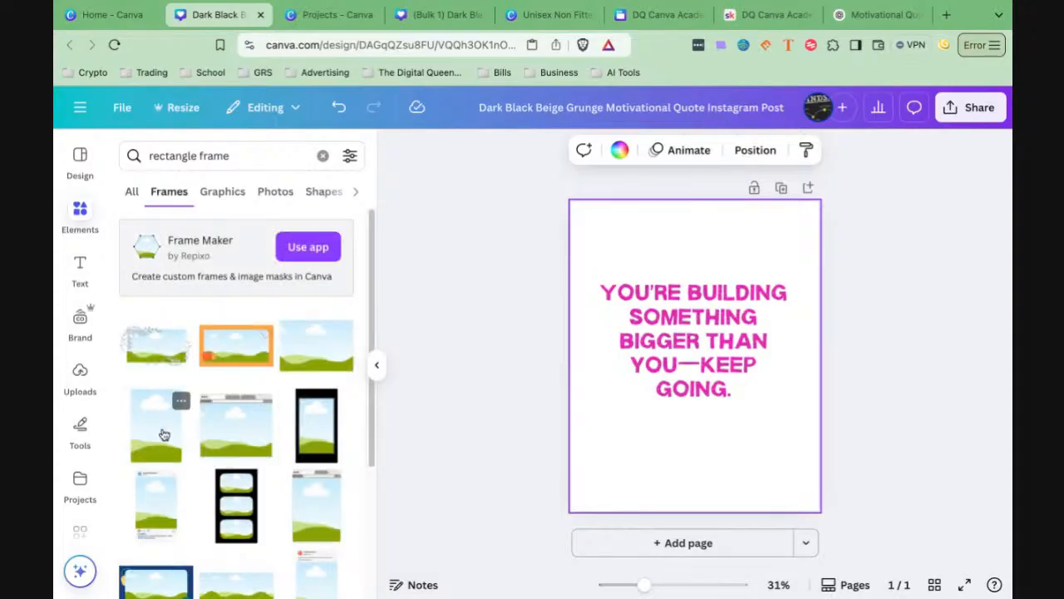
Step: Add the plain portrait rectangle frame, stretch it over the whole 1080 × 1350 px page, and send it to the back
{"action": "mouse_move", "coordinate": [164, 435]}
{"action": "left_mouse_down"}
{"action": "mouse_move", "coordinate": [672, 355]}
{"action": "mouse_move", "coordinate": [682, 321]}
{"action": "mouse_move", "coordinate": [621, 257]}
{"action": "mouse_move", "coordinate": [653, 256]}
{"action": "left_mouse_up"}
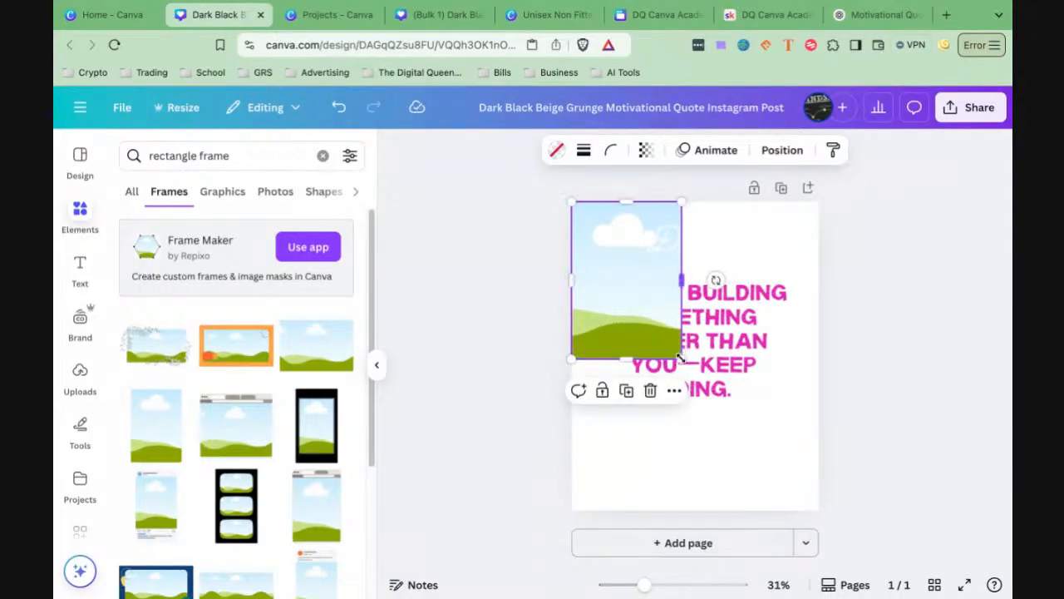
{"action": "left_click_drag", "start_coordinate": [681, 359], "coordinate": [788, 509]}
{"action": "left_click_drag", "start_coordinate": [788, 356], "coordinate": [825, 354]}
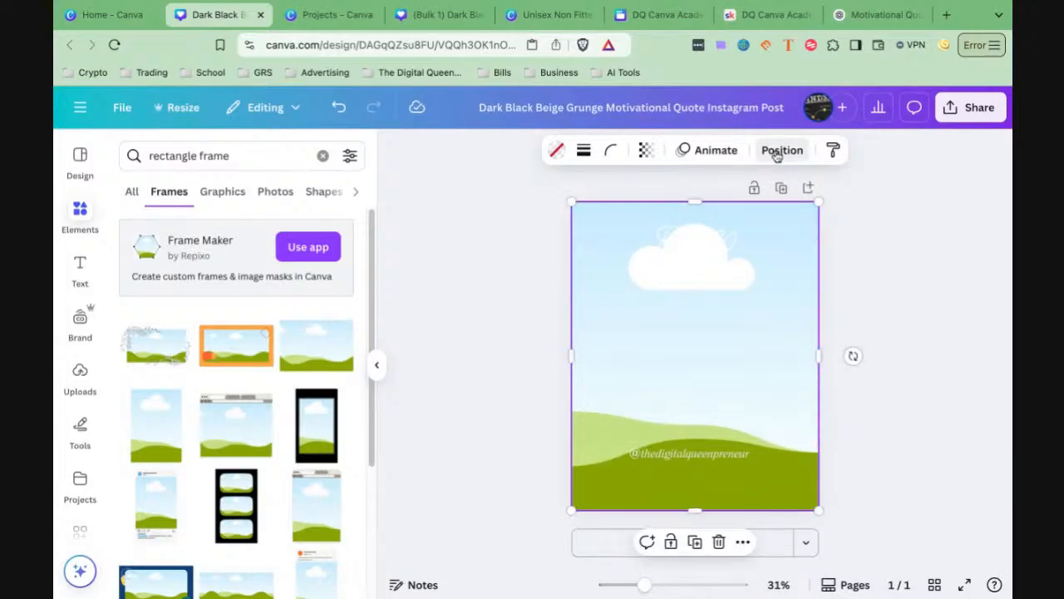
{"action": "left_click", "coordinate": [778, 153]}
{"action": "left_click", "coordinate": [286, 271]}
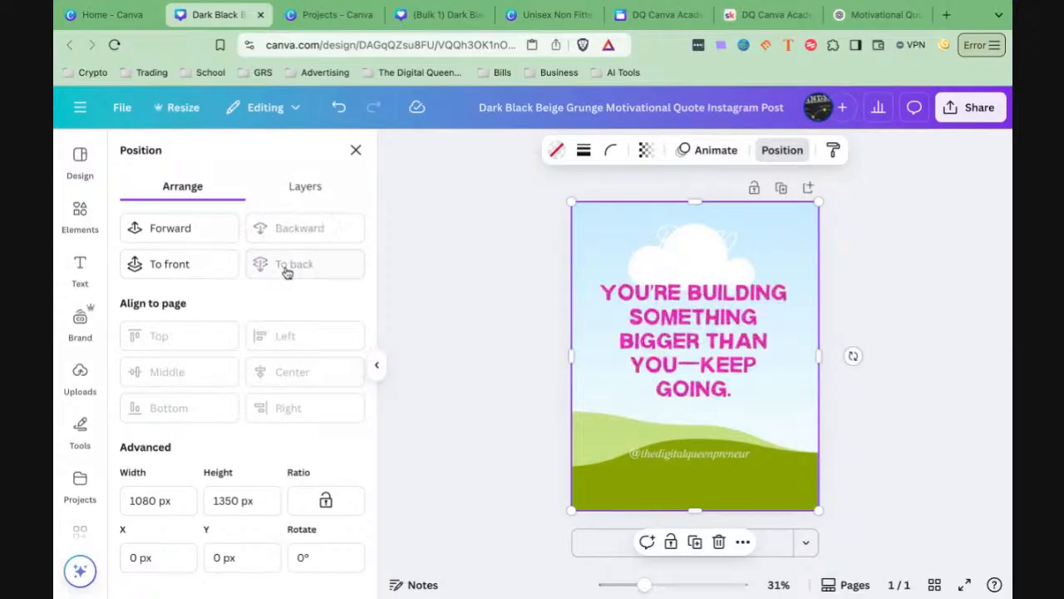
Step: Fill the frame with the uploaded portrait of the woman in the large gold headdress and set its transparency to 25
{"action": "left_click", "coordinate": [87, 395]}
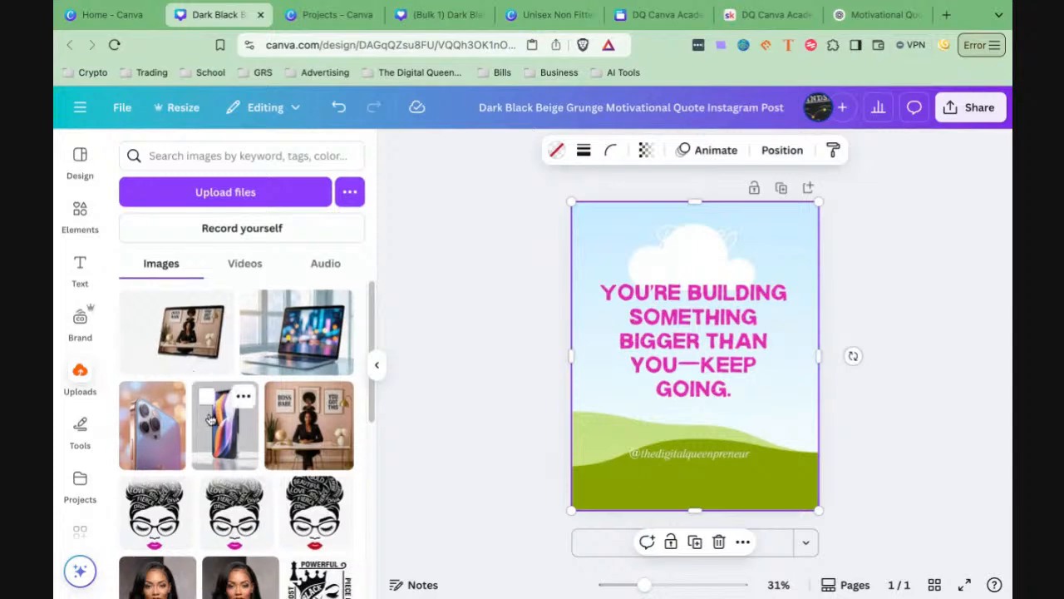
{"action": "scroll", "coordinate": [216, 415], "scroll_direction": "down", "scroll_amount": 3}
{"action": "scroll", "coordinate": [235, 465], "scroll_direction": "down", "scroll_amount": 10}
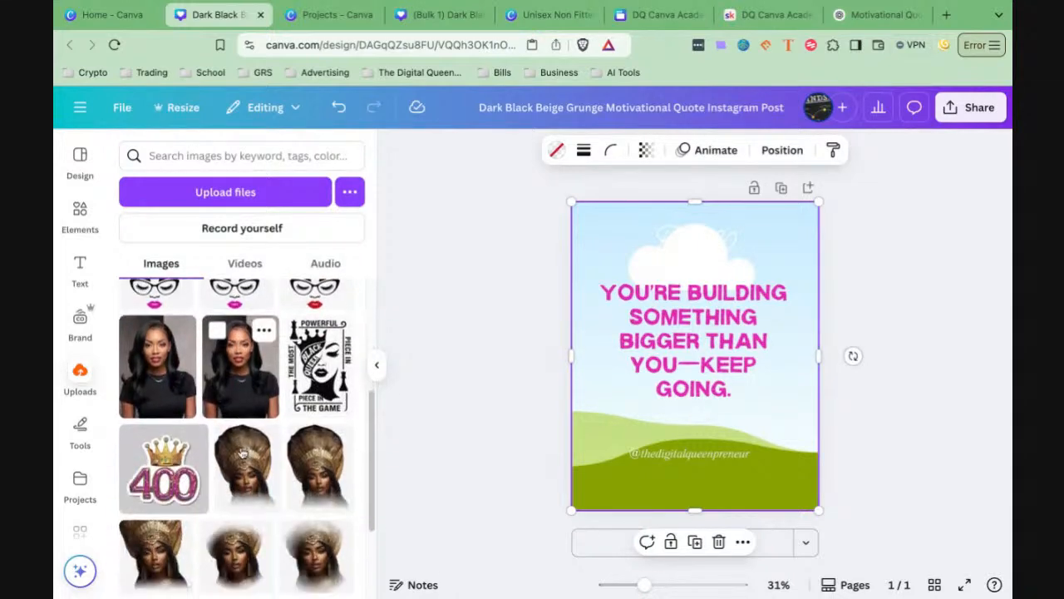
{"action": "scroll", "coordinate": [233, 440], "scroll_direction": "down", "scroll_amount": 10}
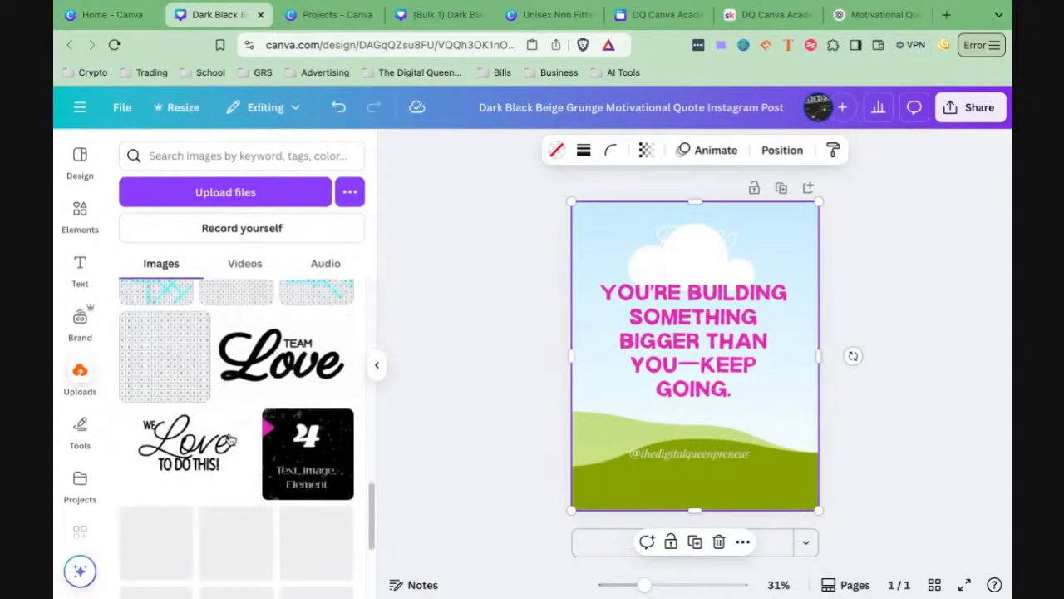
{"action": "scroll", "coordinate": [230, 441], "scroll_direction": "down", "scroll_amount": 2}
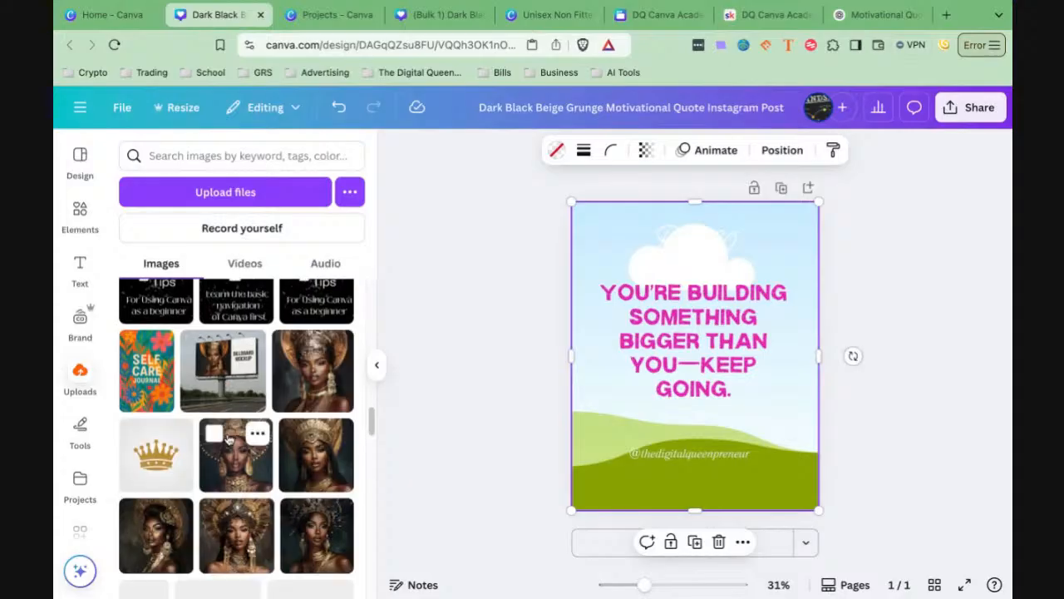
{"action": "left_click_drag", "start_coordinate": [313, 359], "coordinate": [578, 330]}
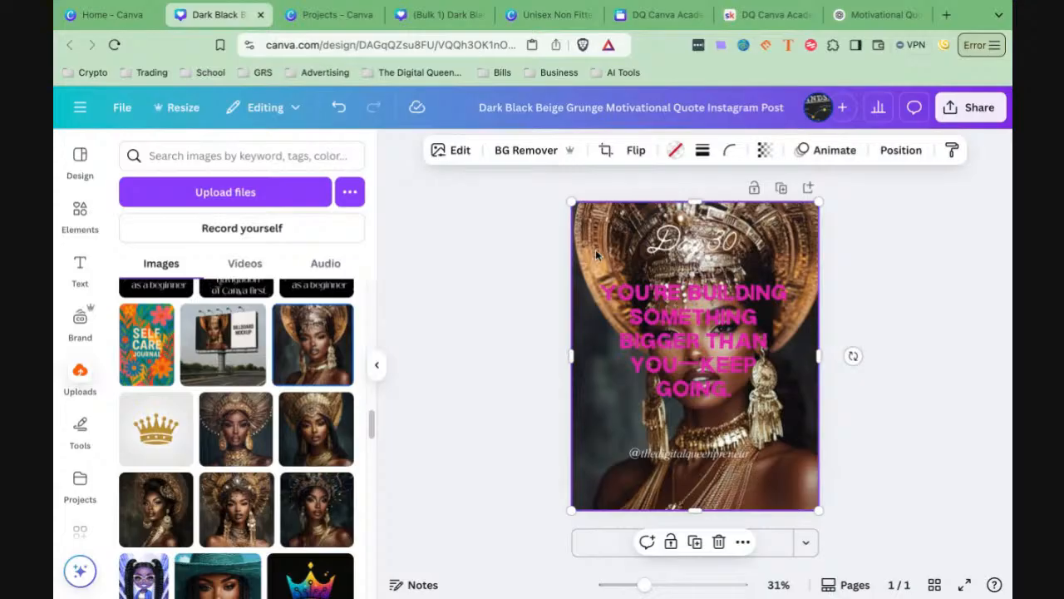
{"action": "left_click", "coordinate": [764, 149]}
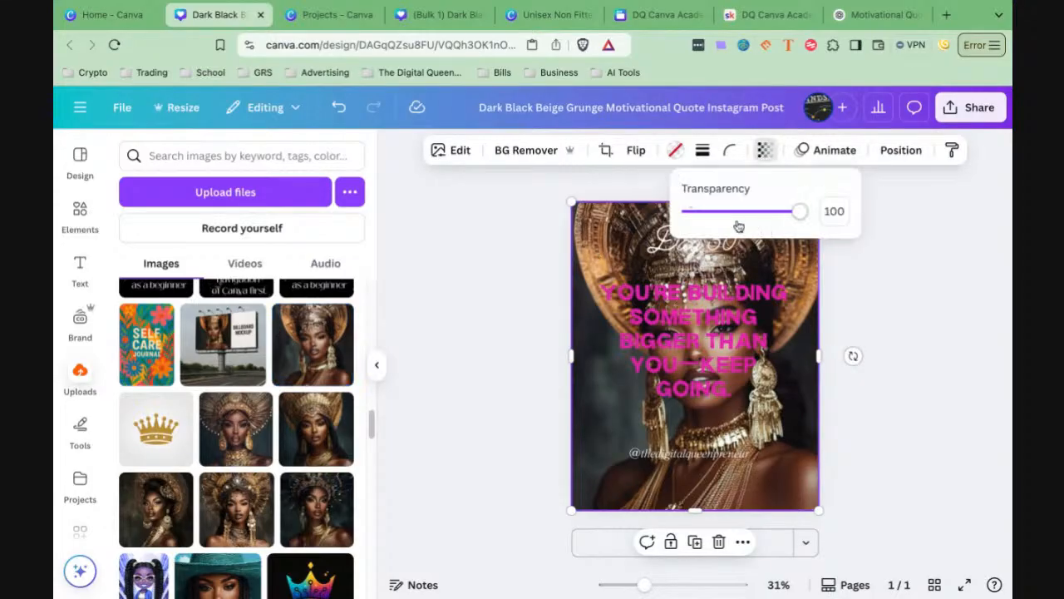
{"action": "mouse_move", "coordinate": [800, 213]}
{"action": "left_mouse_down"}
{"action": "mouse_move", "coordinate": [706, 213]}
{"action": "mouse_move", "coordinate": [717, 211]}
{"action": "left_mouse_up"}
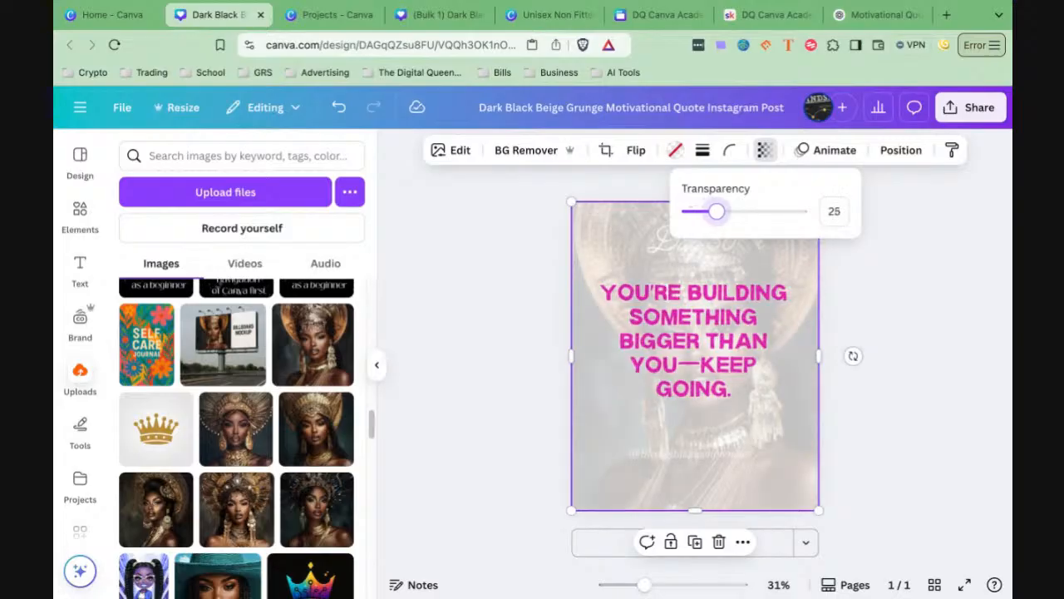
Step: Make the social handle text black and bold, change all white text to black, and bold the Day 30 heading
{"action": "left_click", "coordinate": [717, 451]}
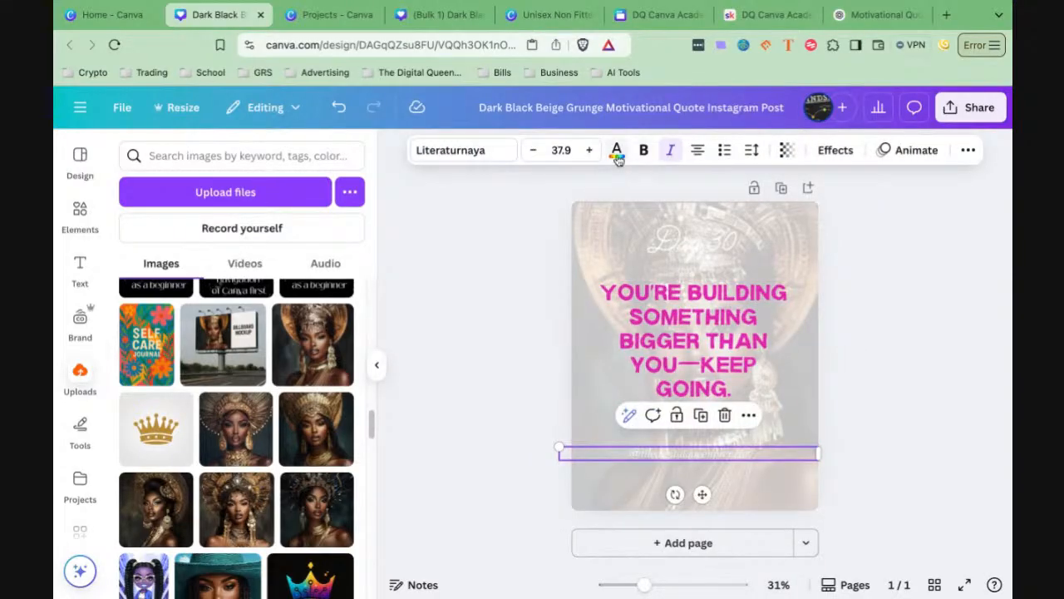
{"action": "left_click", "coordinate": [618, 158]}
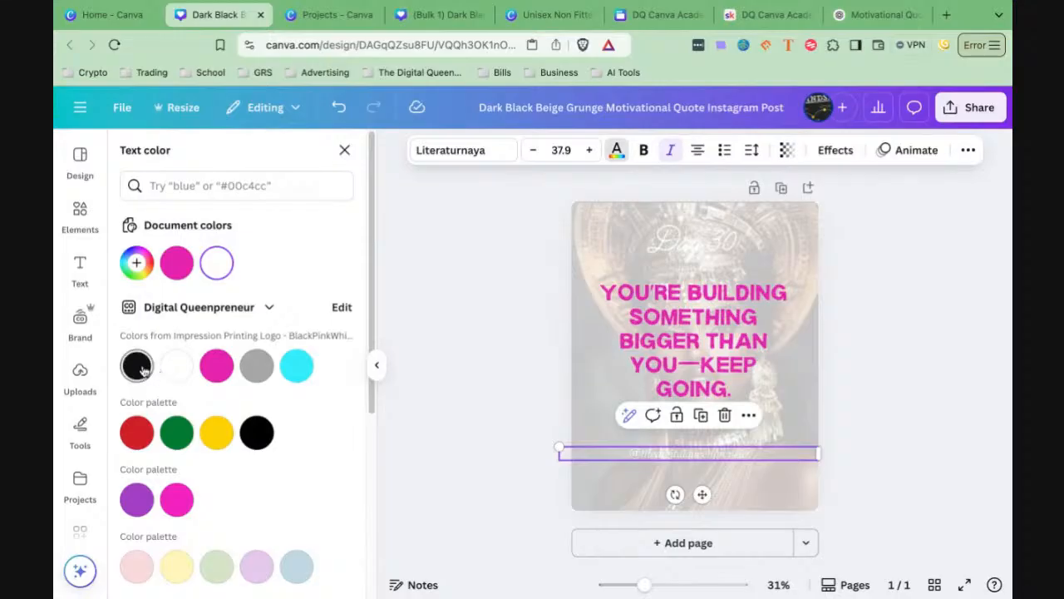
{"action": "left_click", "coordinate": [143, 370]}
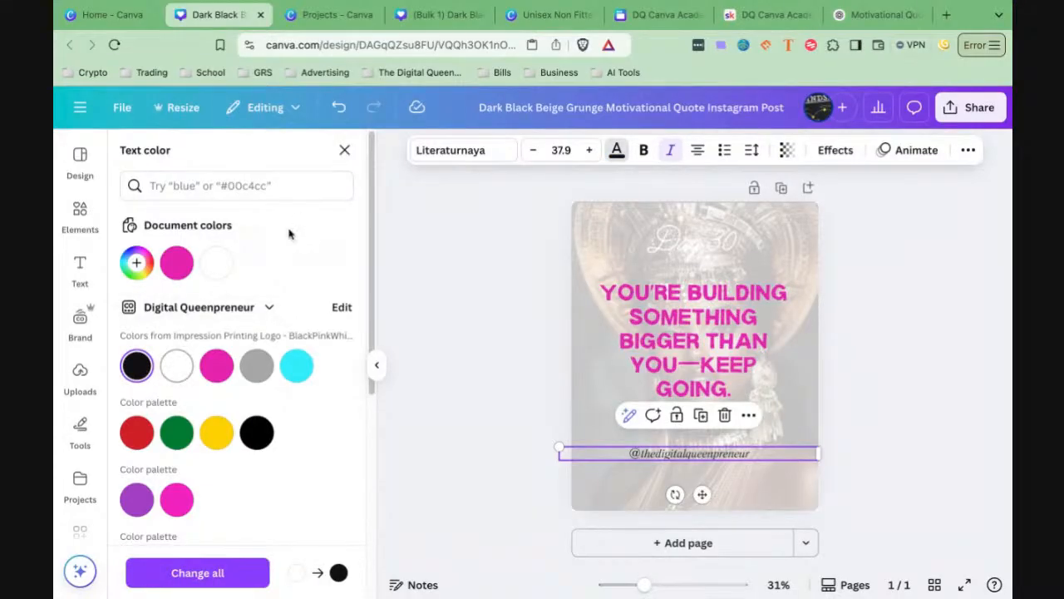
{"action": "left_click", "coordinate": [644, 151]}
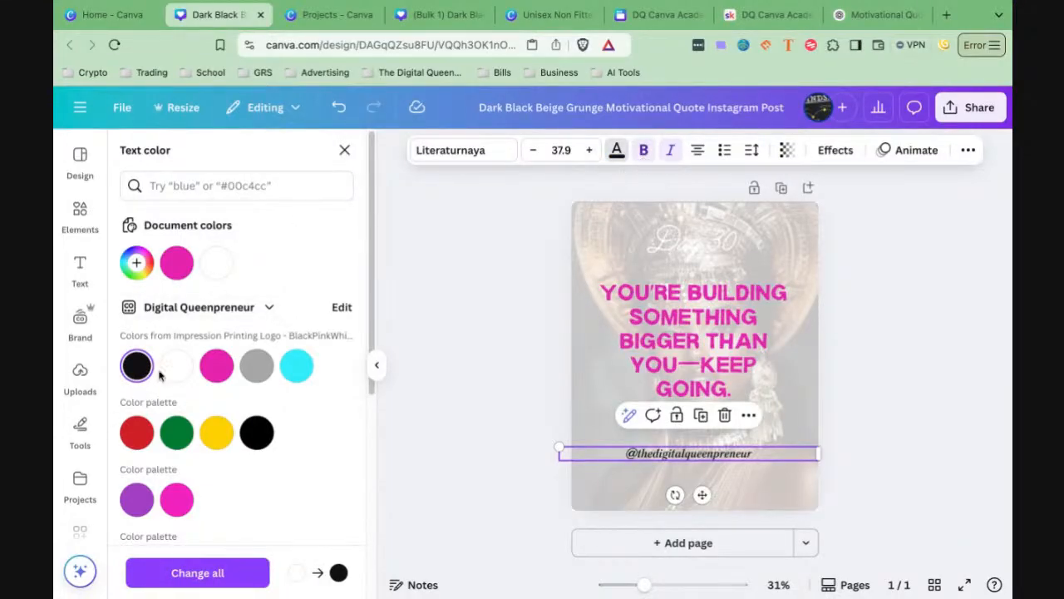
{"action": "left_click", "coordinate": [188, 572]}
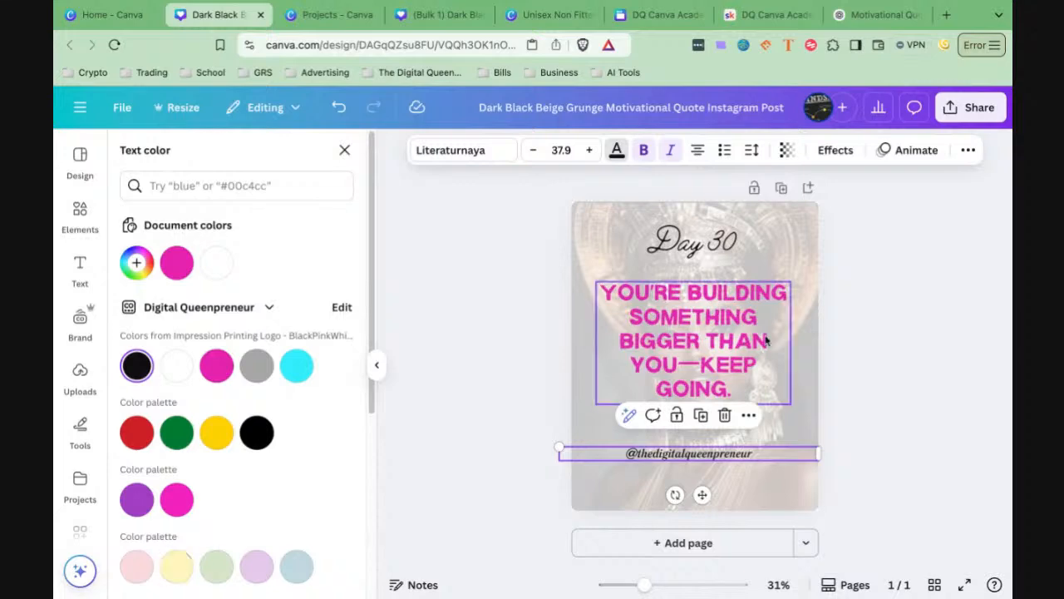
{"action": "left_click", "coordinate": [715, 257]}
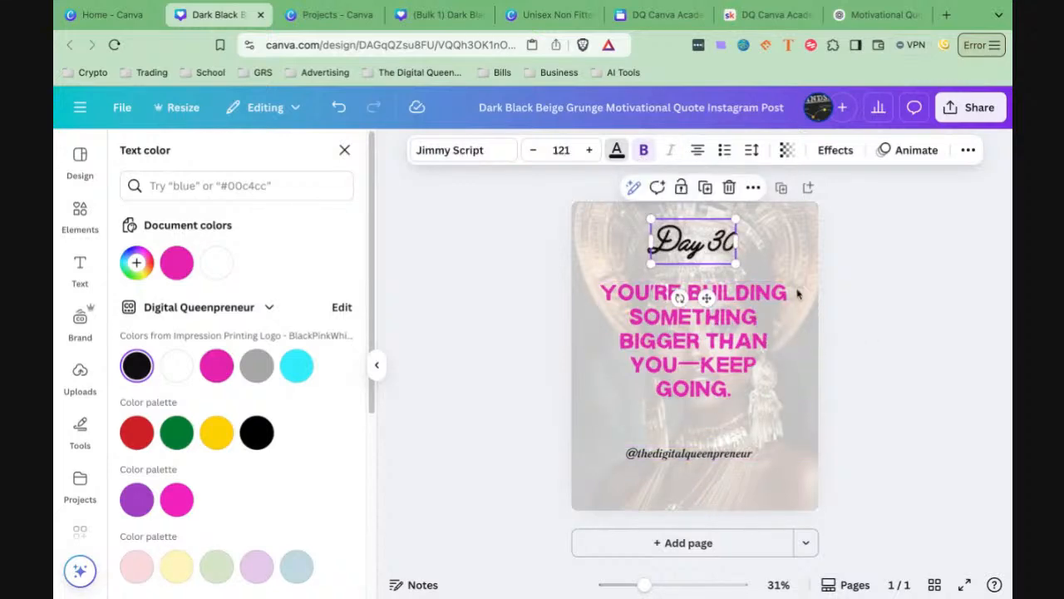
{"action": "key", "text": "Escape"}
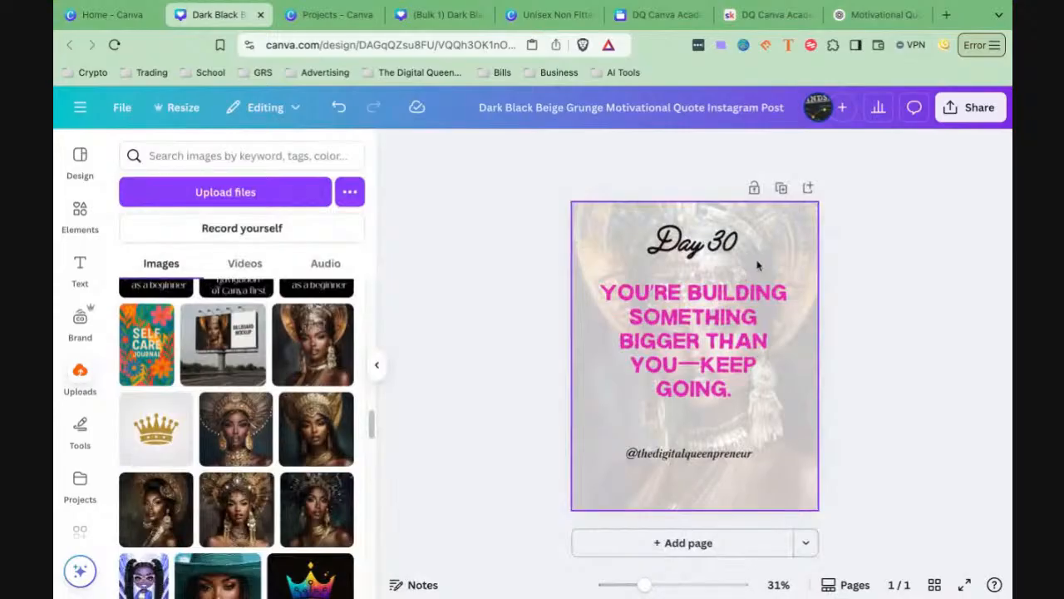
Step: Search the elements library for "transparent gradient" and show all matching graphics
{"action": "left_click", "coordinate": [78, 213]}
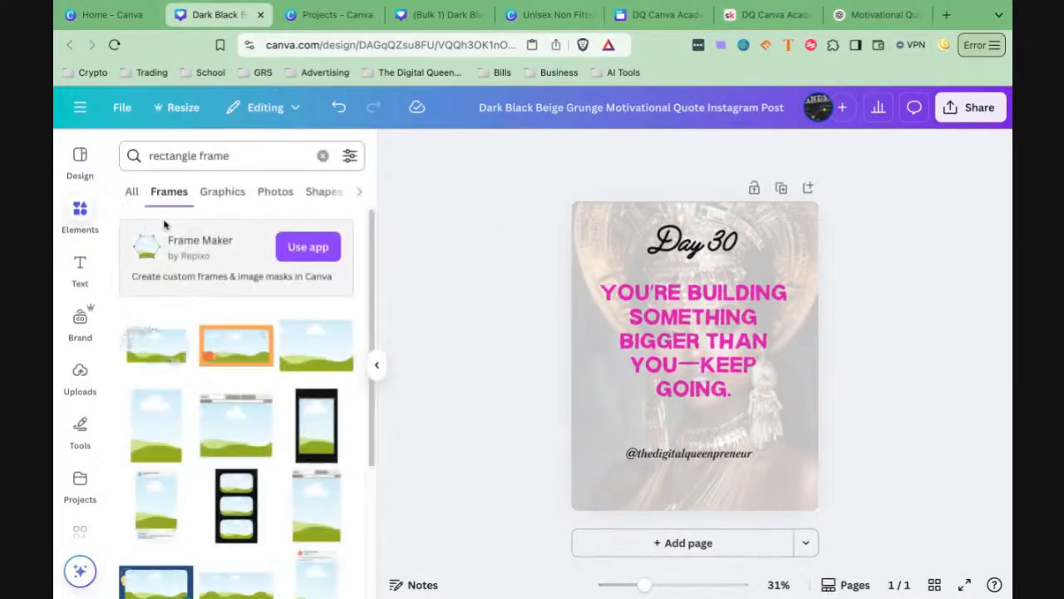
{"action": "left_click", "coordinate": [229, 156]}
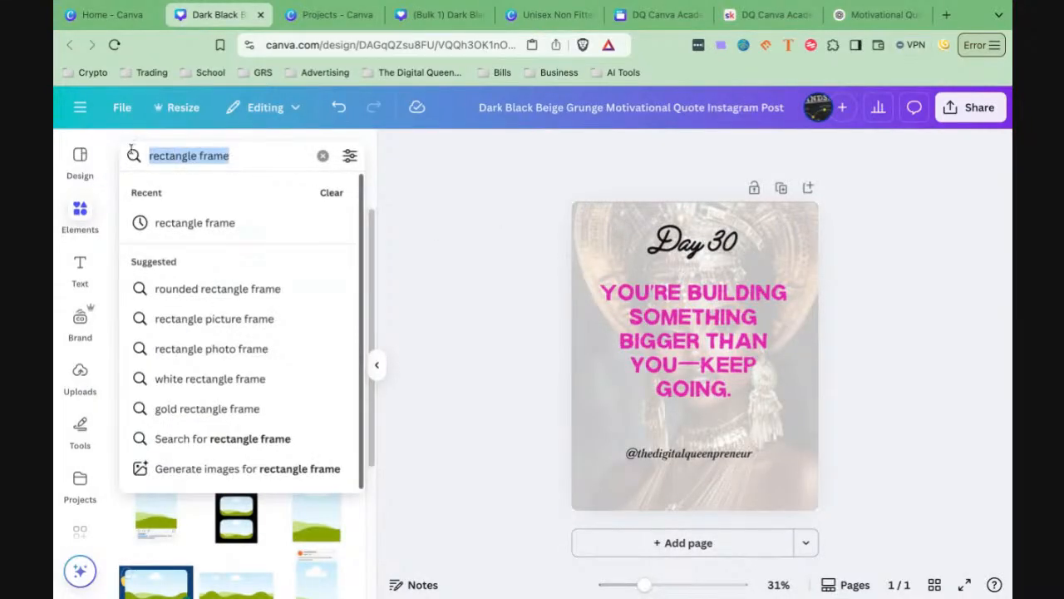
{"action": "type", "text": "tr"}
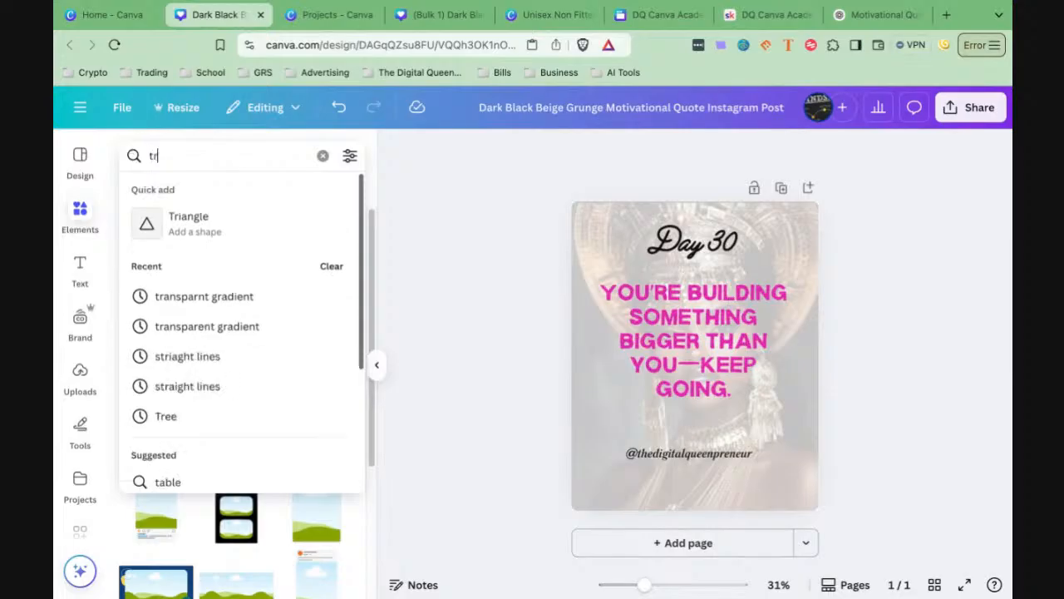
{"action": "type", "text": "ansparent"}
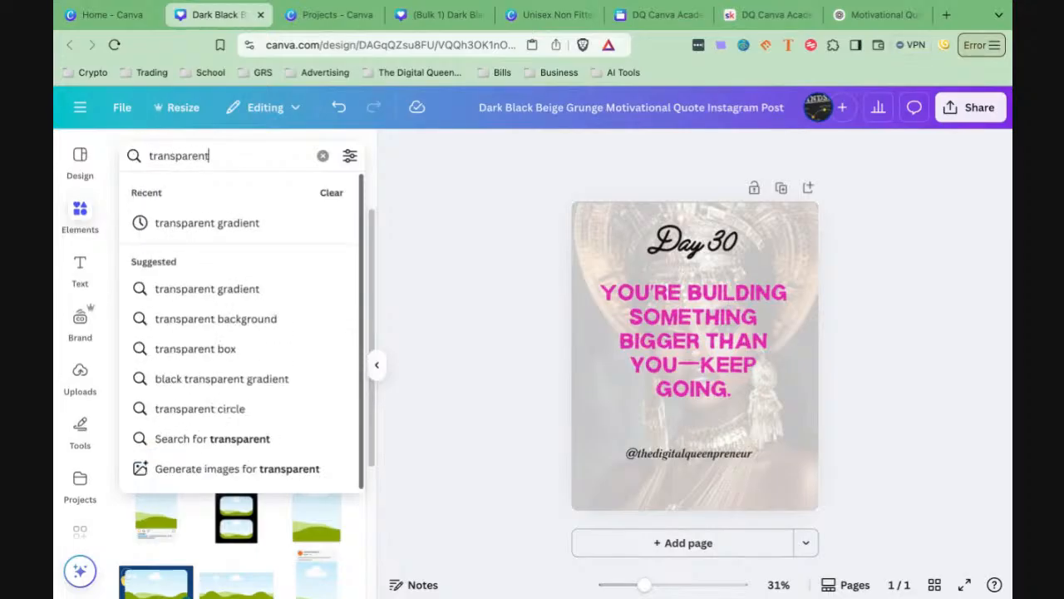
{"action": "left_click", "coordinate": [177, 222]}
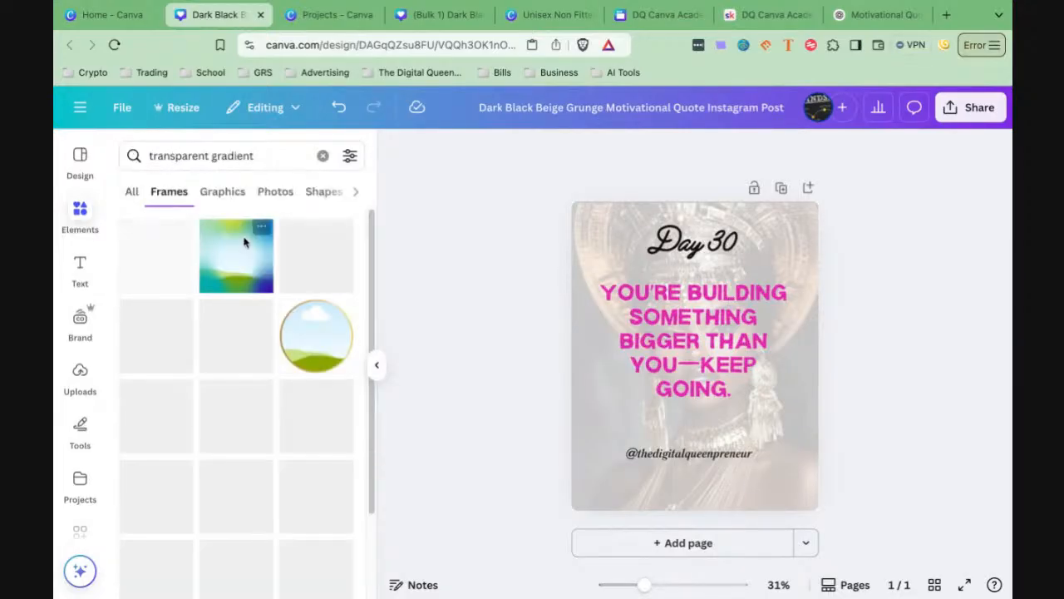
{"action": "left_click", "coordinate": [134, 196]}
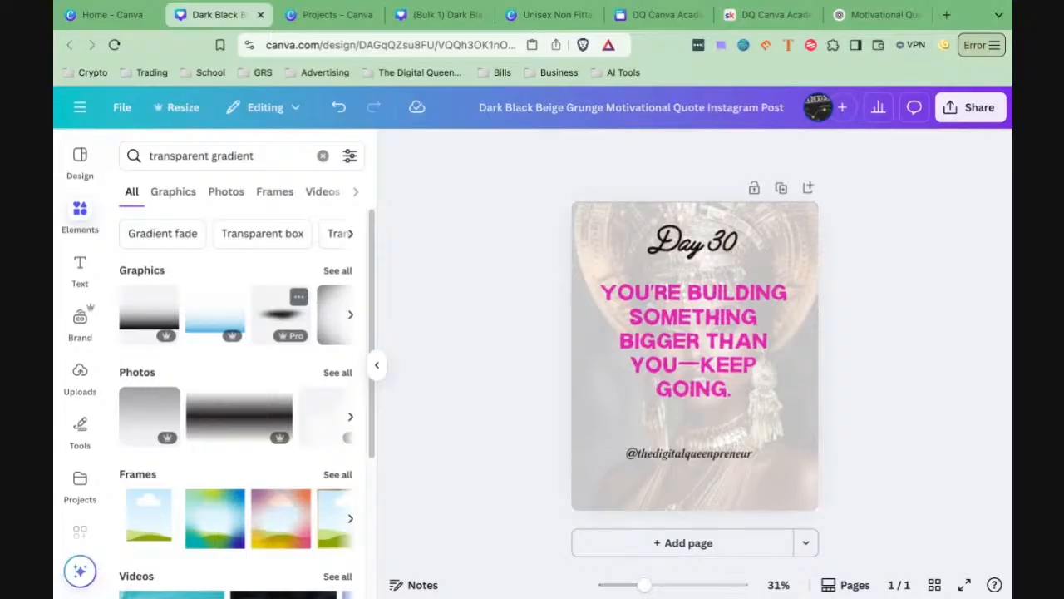
{"action": "left_click", "coordinate": [337, 273]}
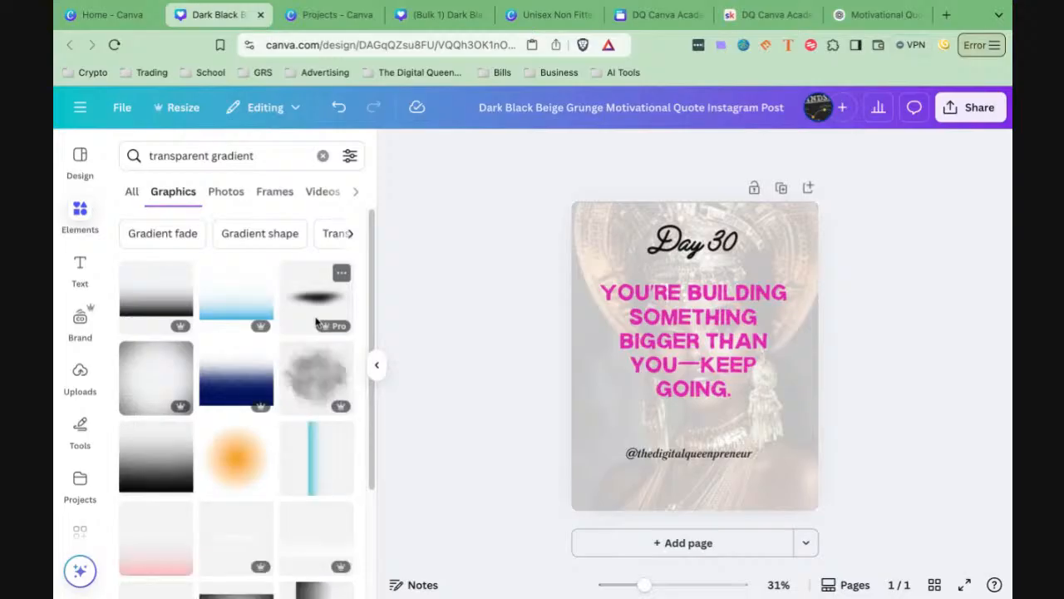
Step: Add the square gray vignette gradient, align it with the page's top-left corner, and stretch it over the whole 1080 × 1350 px page
{"action": "scroll", "coordinate": [166, 341], "scroll_direction": "down", "scroll_amount": 1}
{"action": "left_click", "coordinate": [158, 296]}
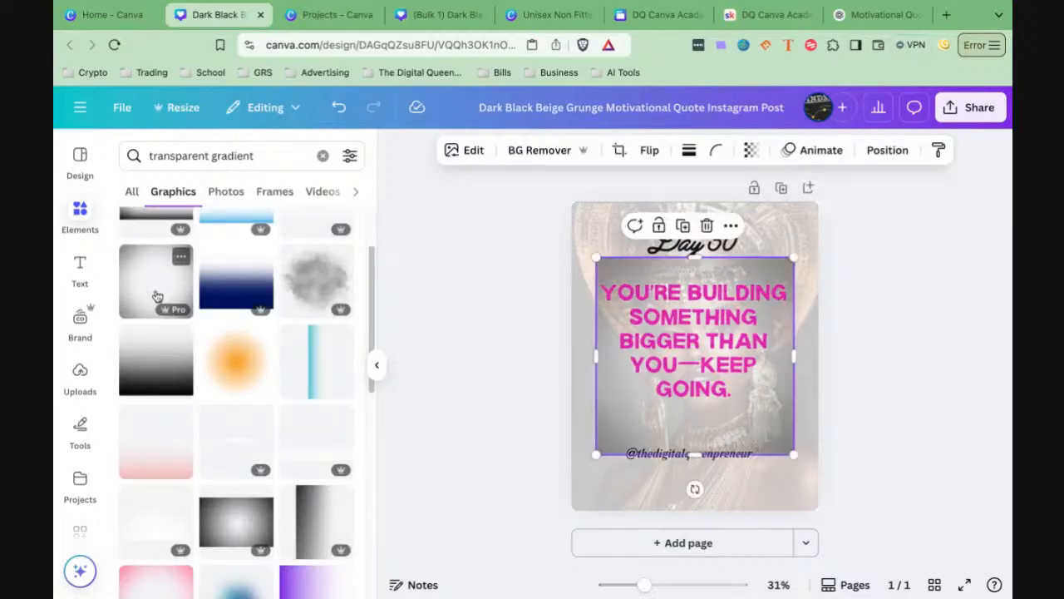
{"action": "left_click", "coordinate": [789, 237]}
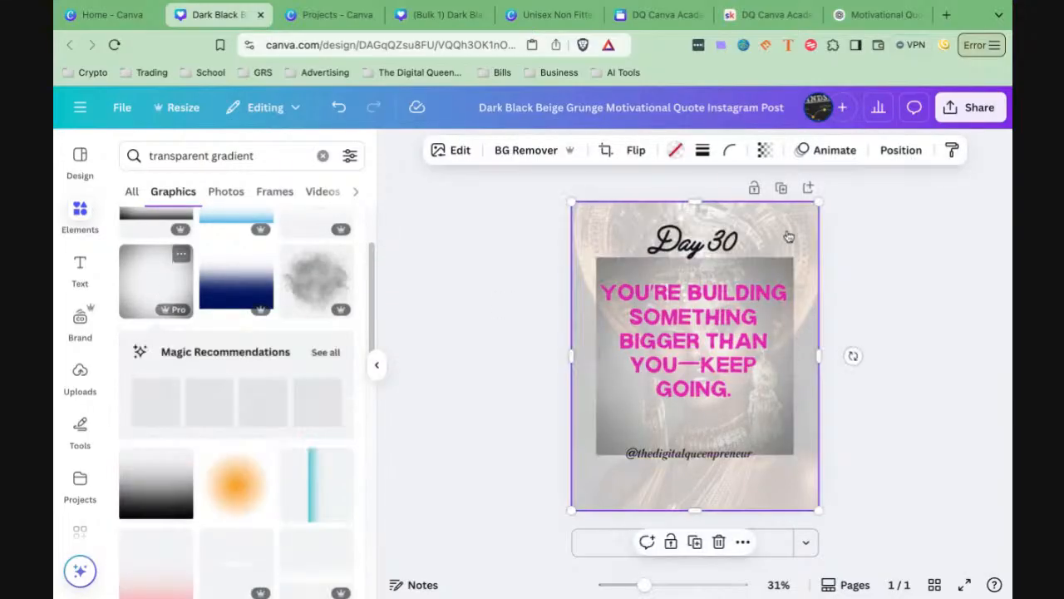
{"action": "left_click", "coordinate": [776, 274]}
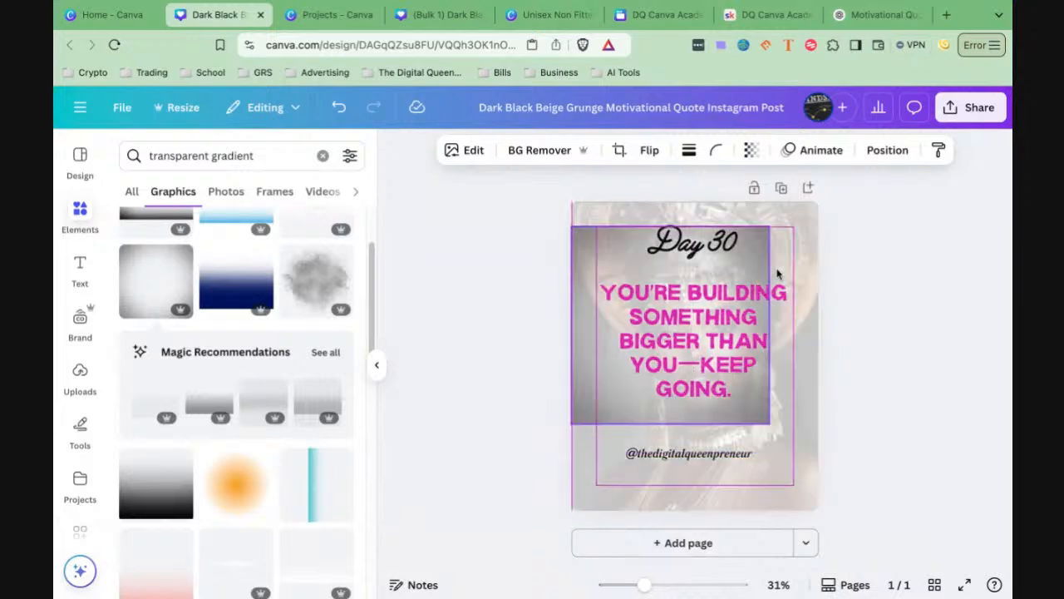
{"action": "left_click_drag", "start_coordinate": [776, 274], "coordinate": [774, 271]}
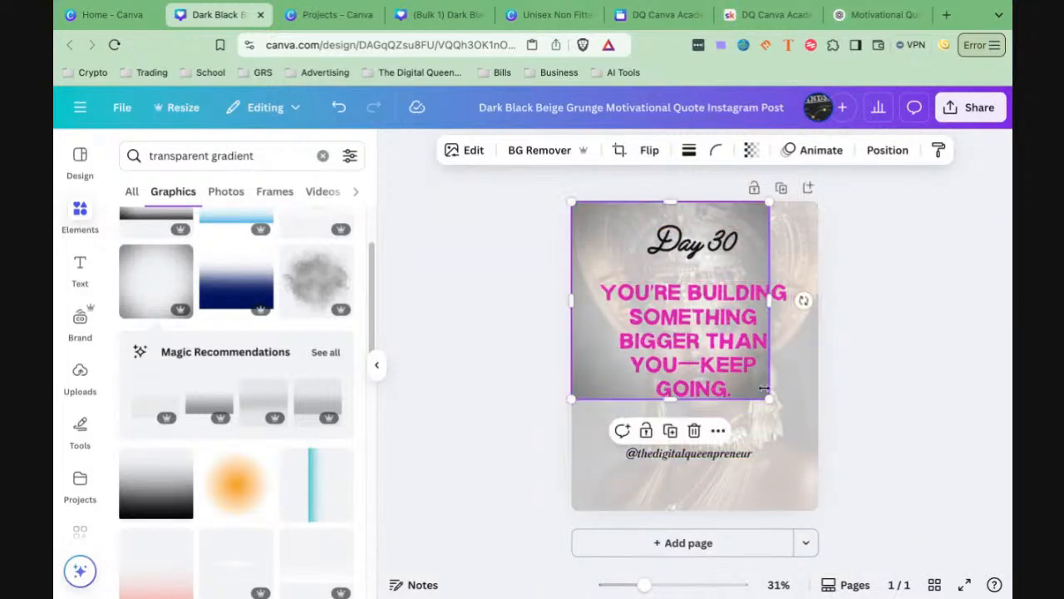
{"action": "left_click_drag", "start_coordinate": [768, 398], "coordinate": [819, 448]}
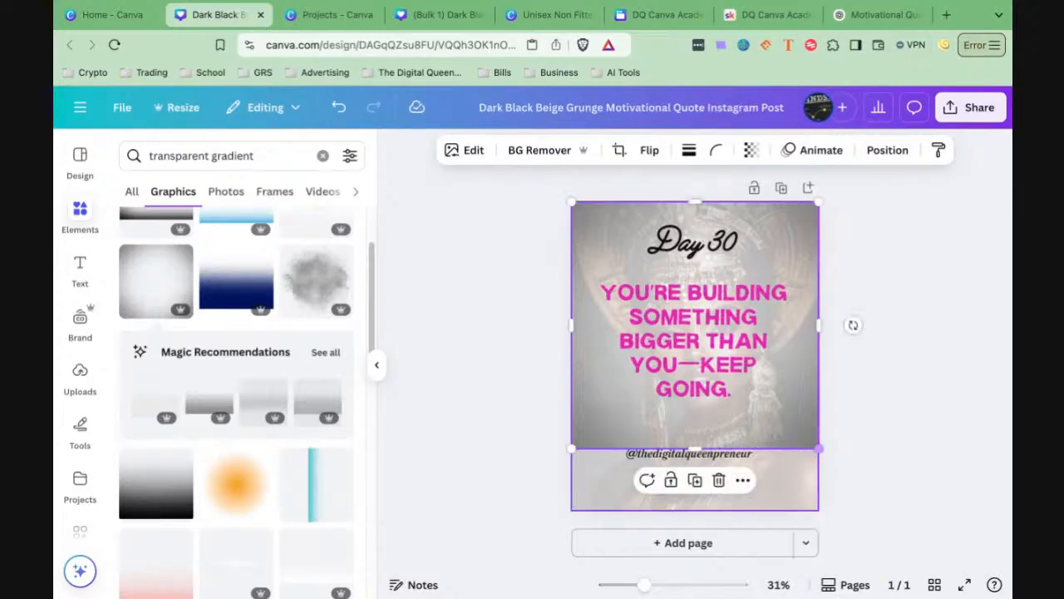
{"action": "left_click_drag", "start_coordinate": [694, 448], "coordinate": [695, 511]}
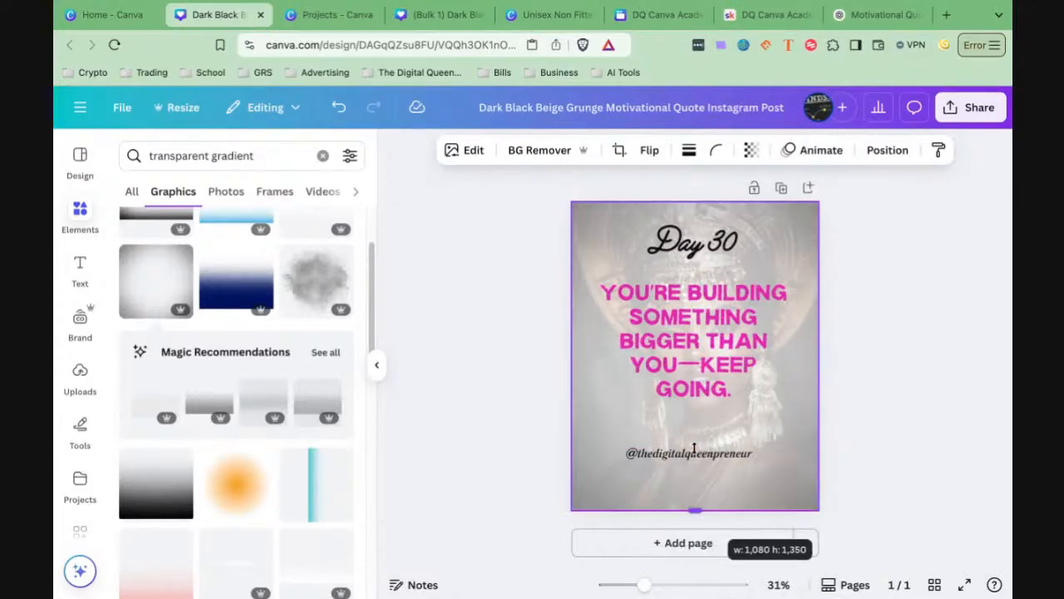
Step: Move the quote text and the Day 30 heading slightly lower on the page
{"action": "left_click", "coordinate": [701, 372]}
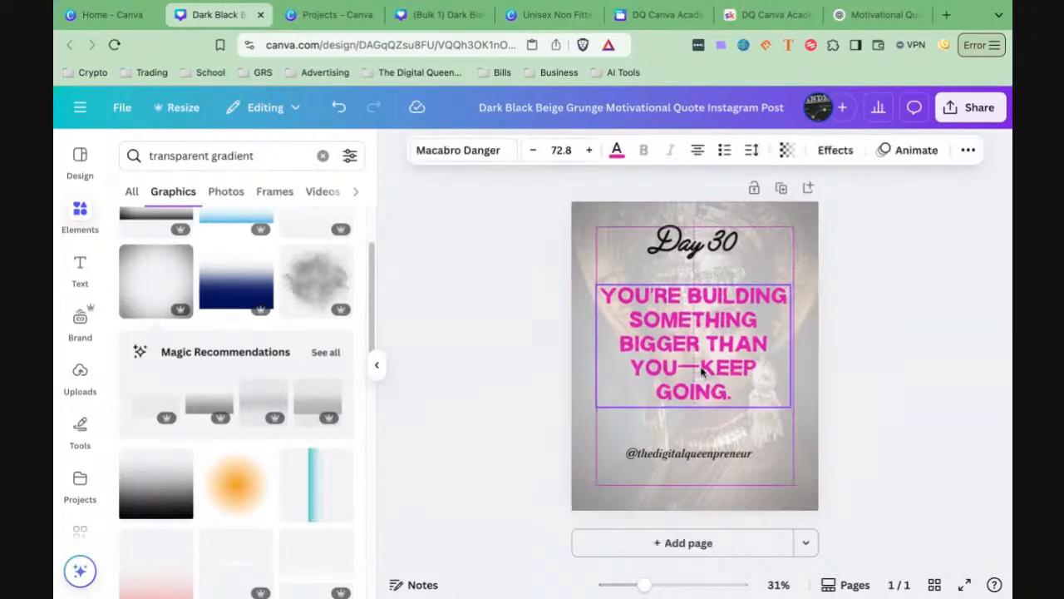
{"action": "left_click_drag", "start_coordinate": [701, 372], "coordinate": [722, 389]}
{"action": "left_click", "coordinate": [904, 336]}
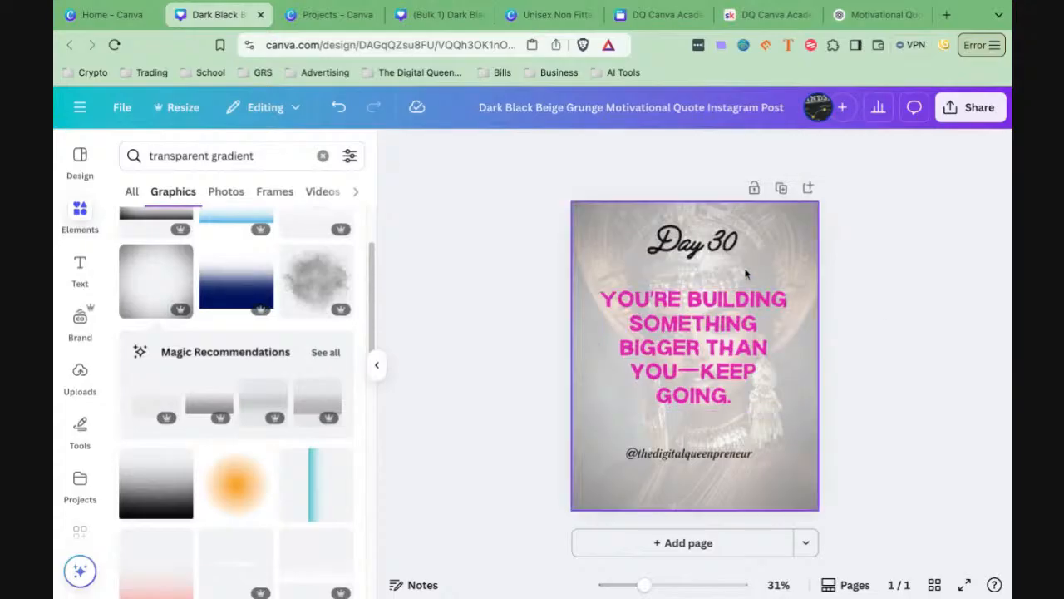
{"action": "left_click_drag", "start_coordinate": [712, 236], "coordinate": [713, 242]}
Step: Try cyan, black, pink and several photo colors on the quote text, and settle on the photo's dark brown
{"action": "left_click", "coordinate": [690, 311]}
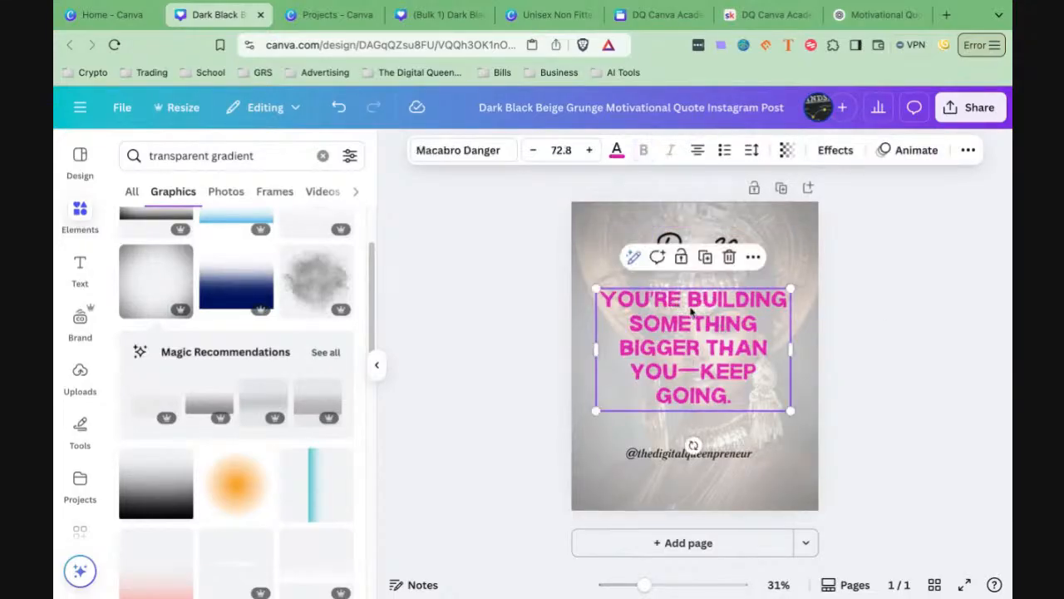
{"action": "left_click", "coordinate": [617, 153]}
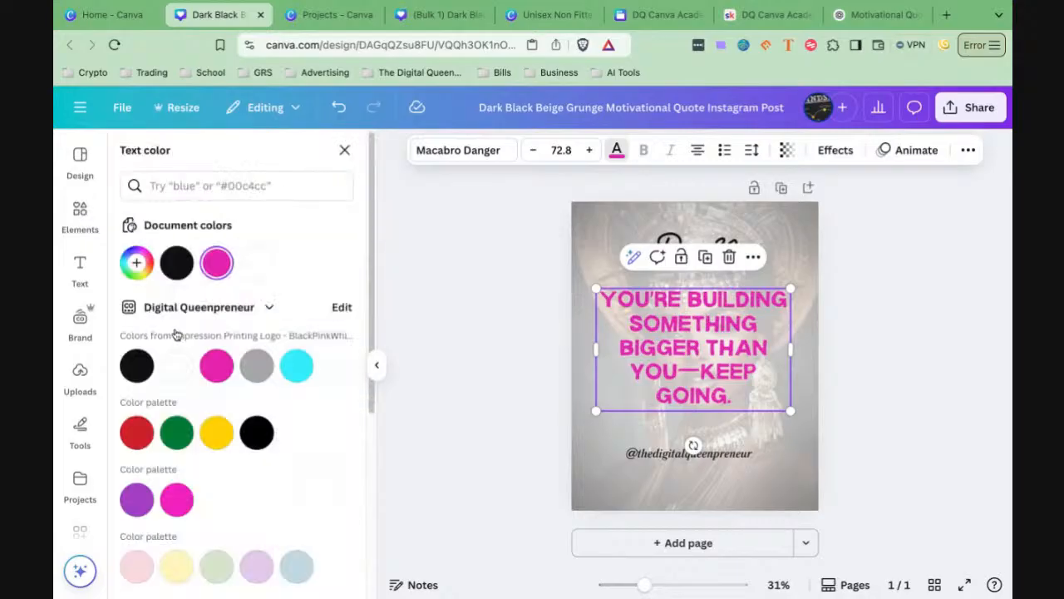
{"action": "left_click", "coordinate": [297, 366]}
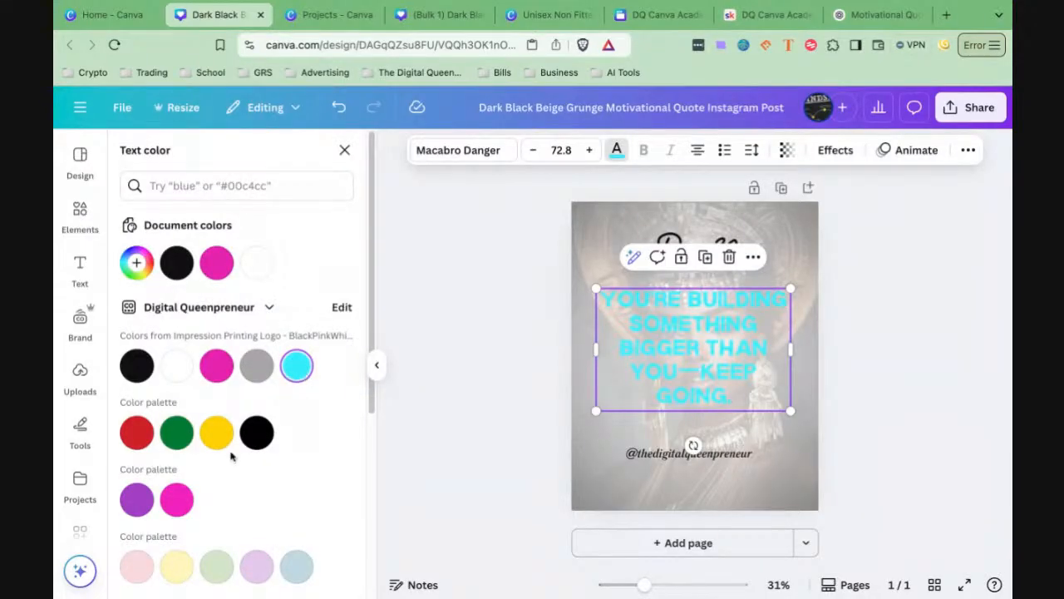
{"action": "left_click", "coordinate": [255, 439]}
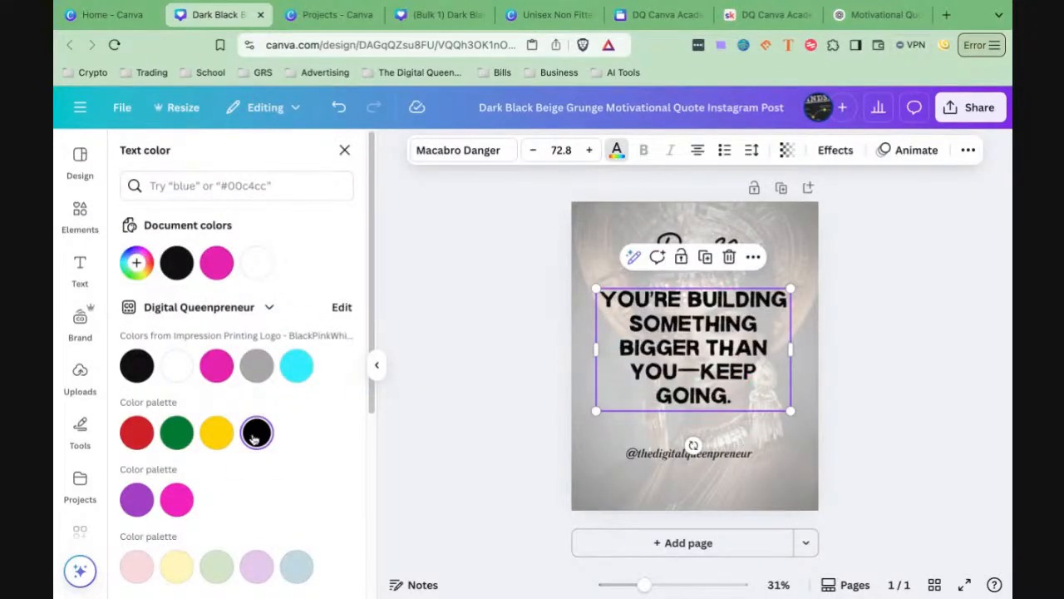
{"action": "left_click", "coordinate": [216, 263]}
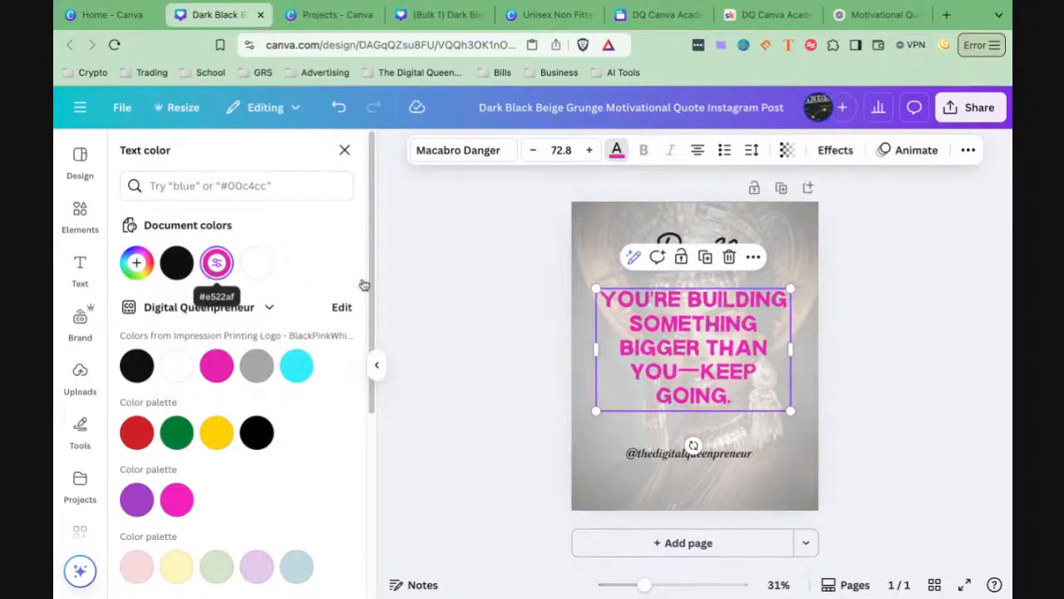
{"action": "scroll", "coordinate": [259, 430], "scroll_direction": "down", "scroll_amount": 4}
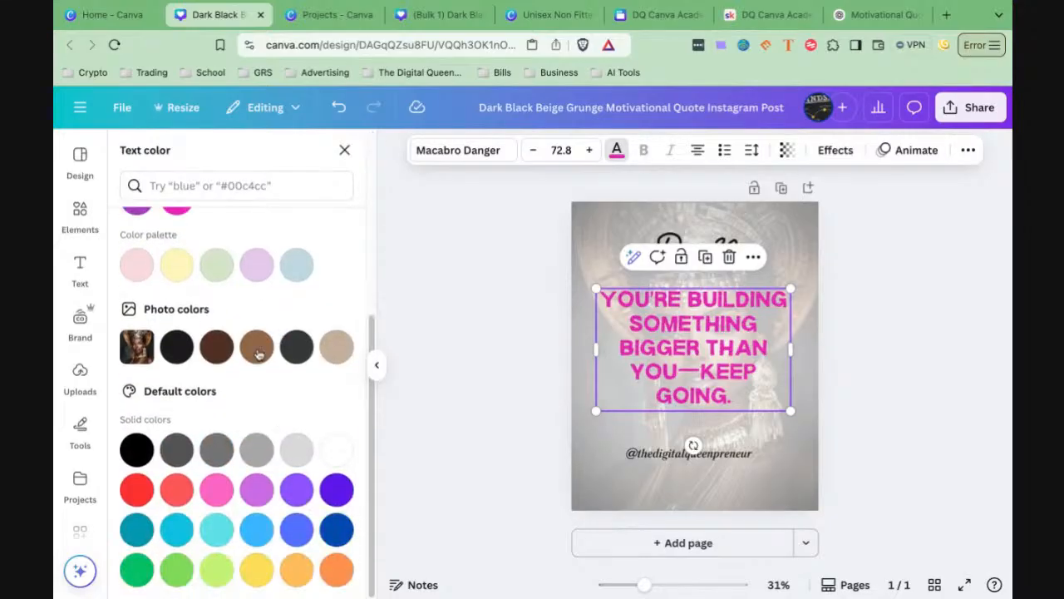
{"action": "left_click", "coordinate": [259, 353]}
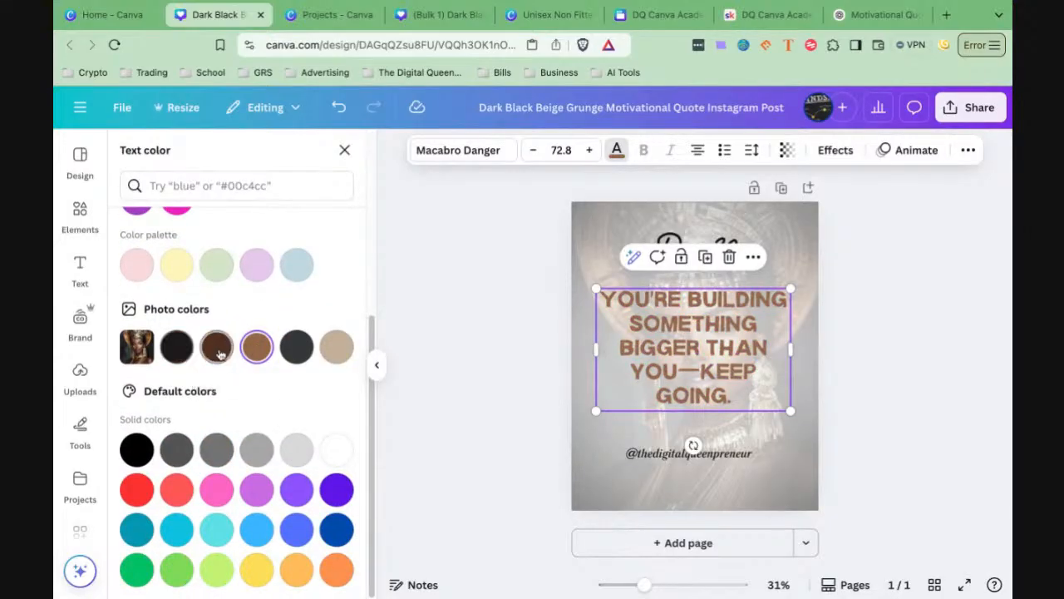
{"action": "left_click", "coordinate": [218, 351]}
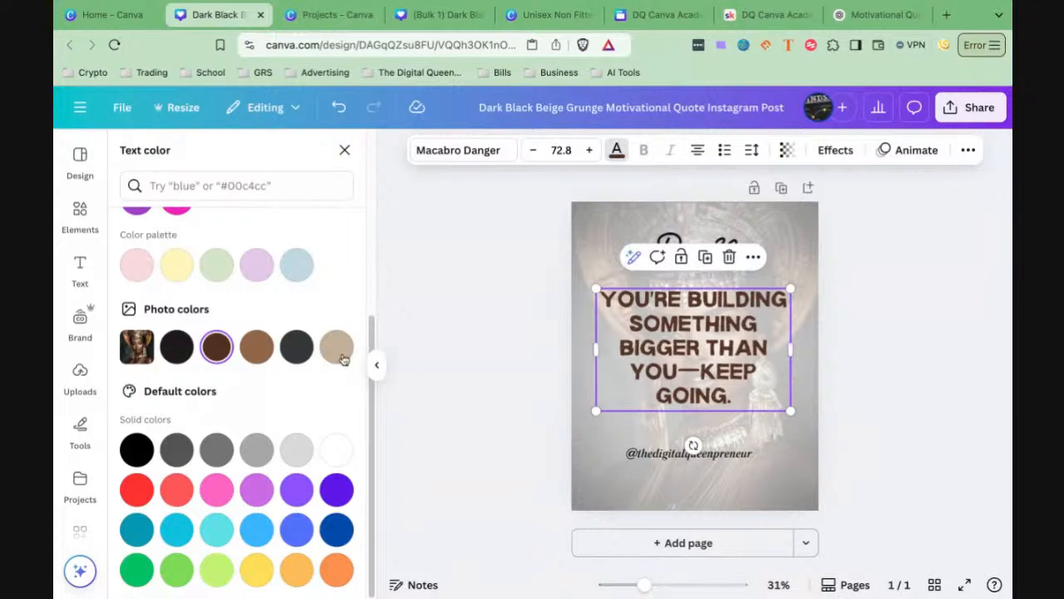
{"action": "left_click", "coordinate": [301, 356]}
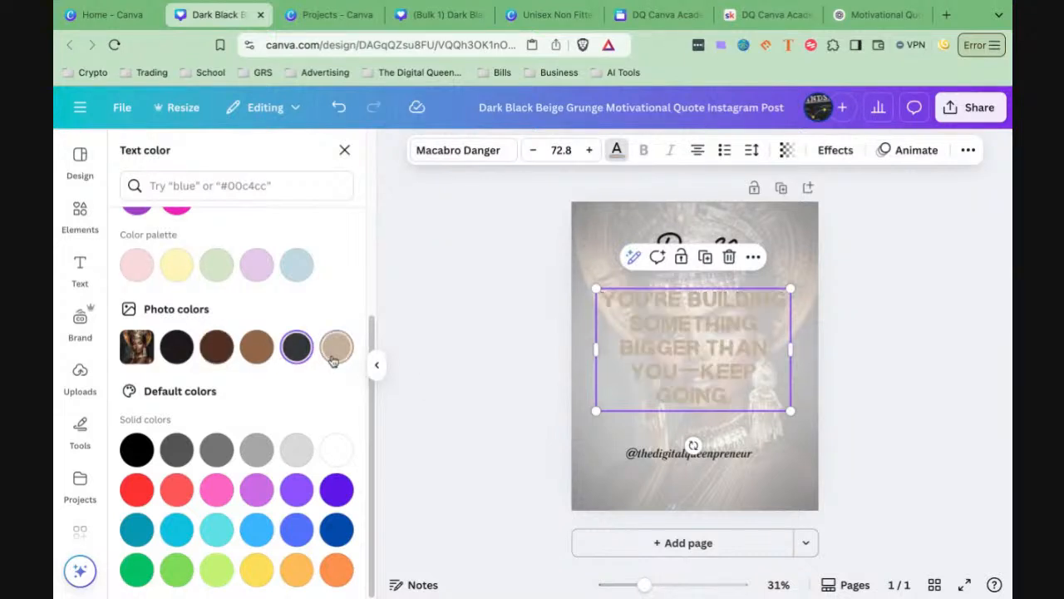
{"action": "left_click", "coordinate": [217, 349]}
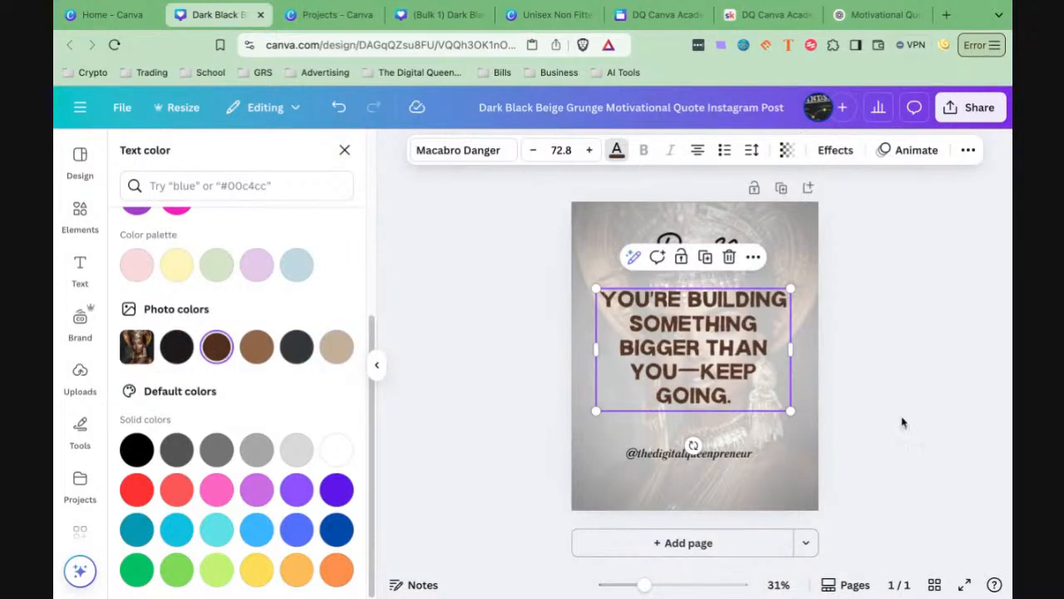
{"action": "left_click", "coordinate": [885, 391]}
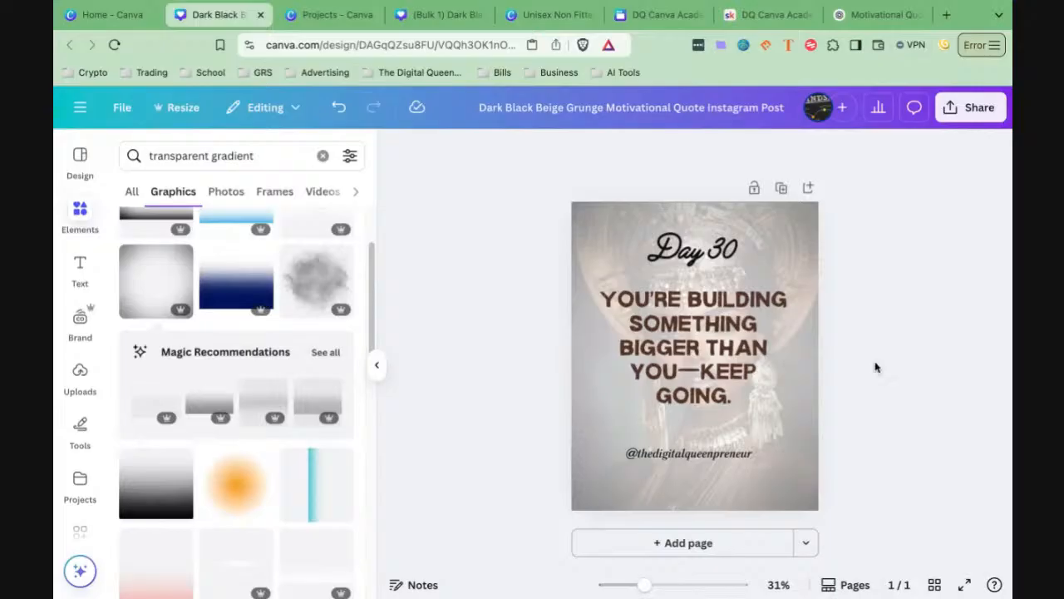
{"action": "left_click", "coordinate": [773, 231]}
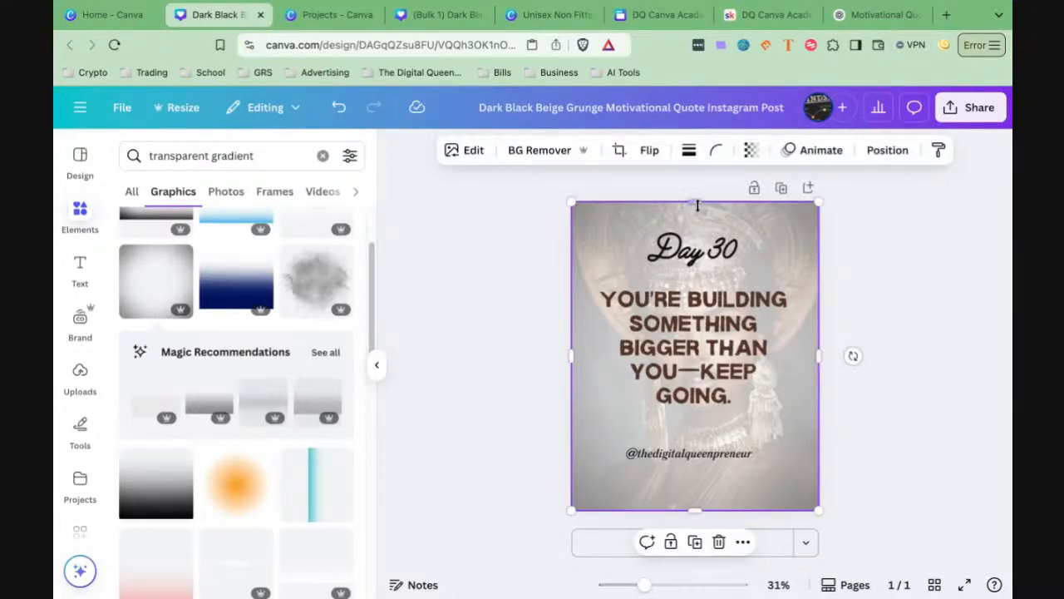
{"action": "left_click", "coordinate": [682, 328]}
{"action": "left_click", "coordinate": [673, 248]}
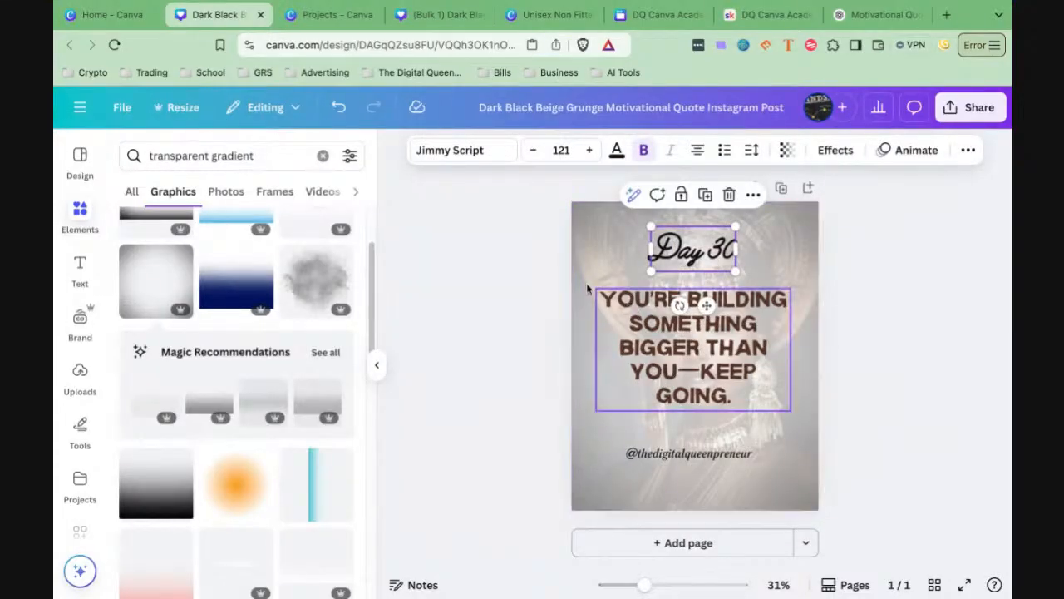
{"action": "left_click", "coordinate": [578, 231]}
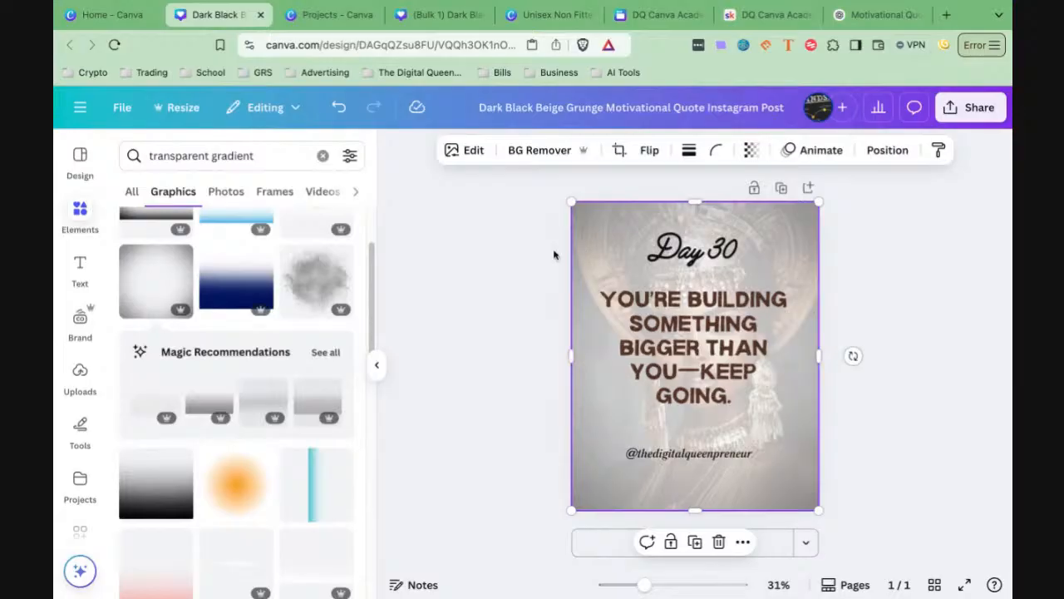
{"action": "left_click", "coordinate": [544, 249]}
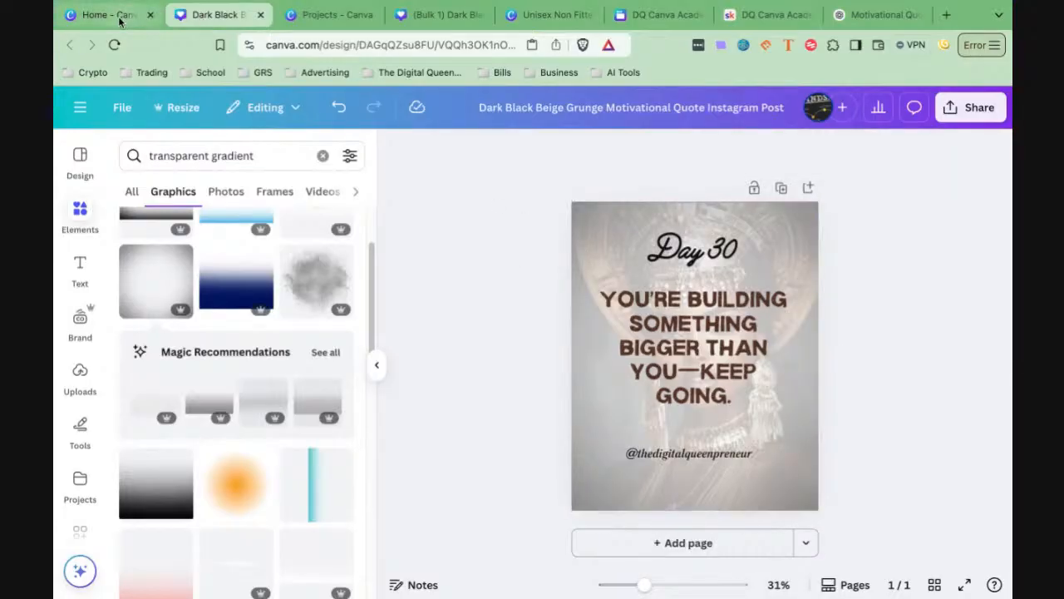
Step: Find the Quotes sheet among the recent designs on the Canva home page and open it in a new tab
{"action": "left_click", "coordinate": [120, 17]}
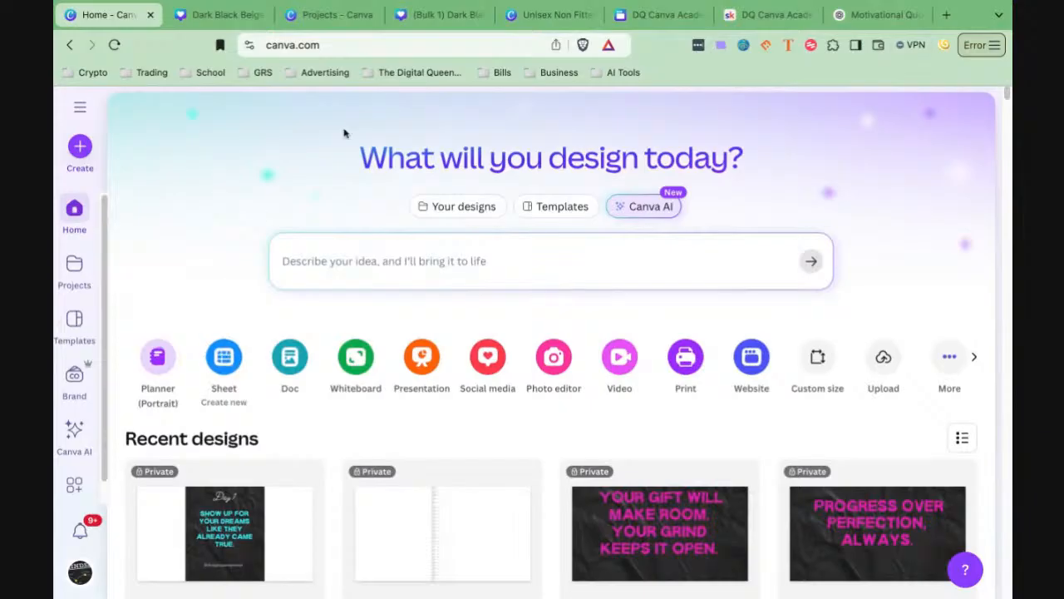
{"action": "scroll", "coordinate": [246, 354], "scroll_direction": "down", "scroll_amount": 3}
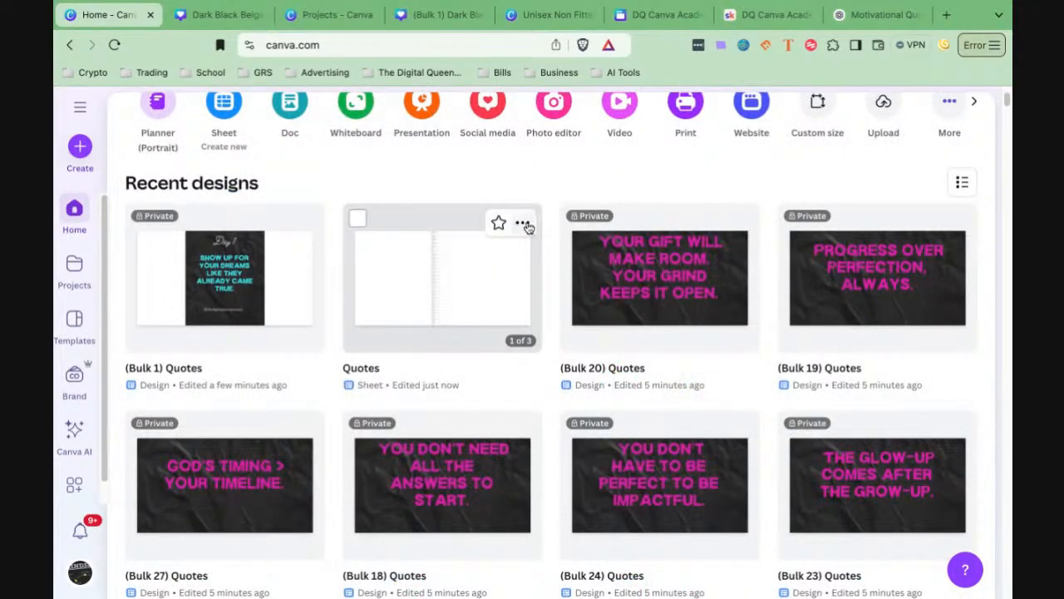
{"action": "scroll", "coordinate": [330, 237], "scroll_direction": "up", "scroll_amount": 3}
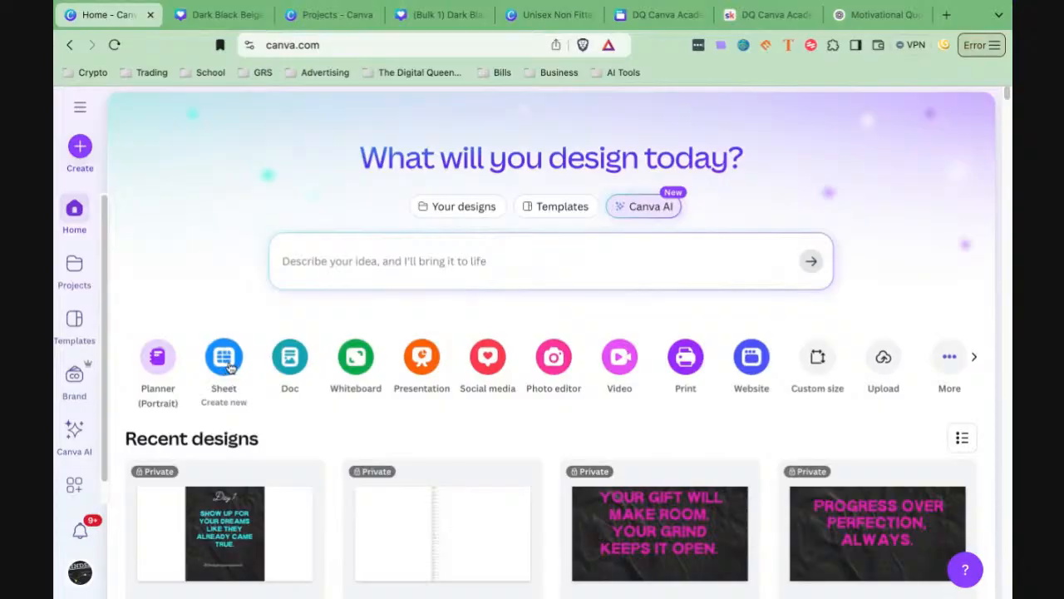
{"action": "scroll", "coordinate": [270, 382], "scroll_direction": "down", "scroll_amount": 3}
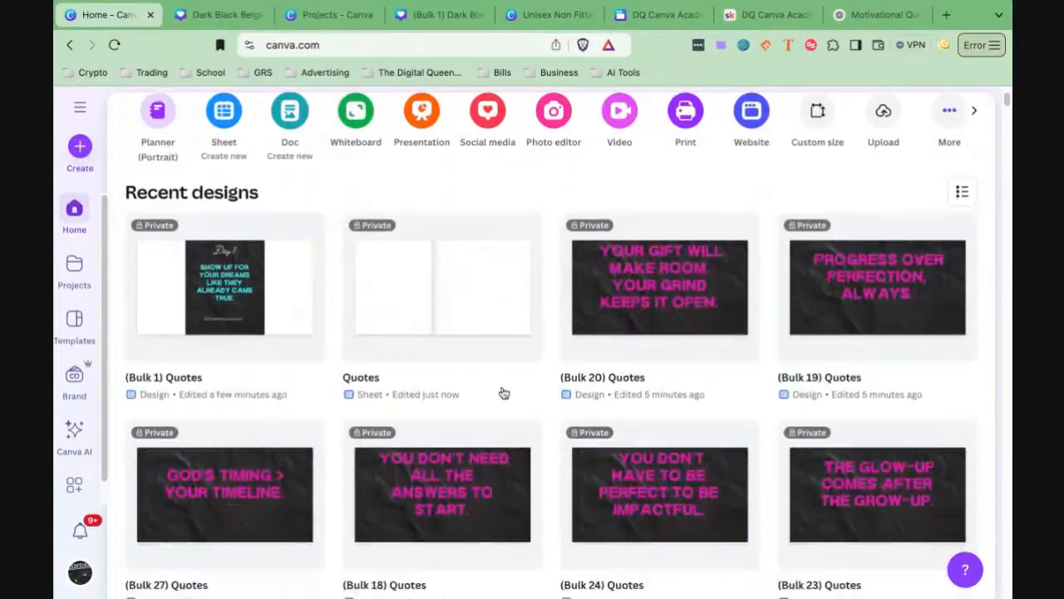
{"action": "left_click", "coordinate": [522, 234]}
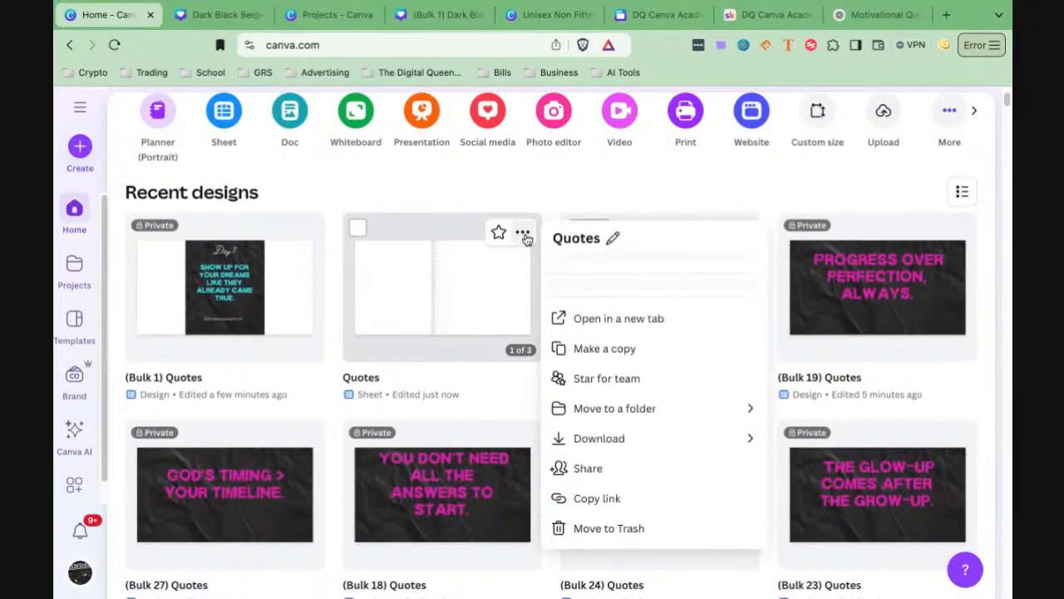
{"action": "left_click", "coordinate": [610, 341]}
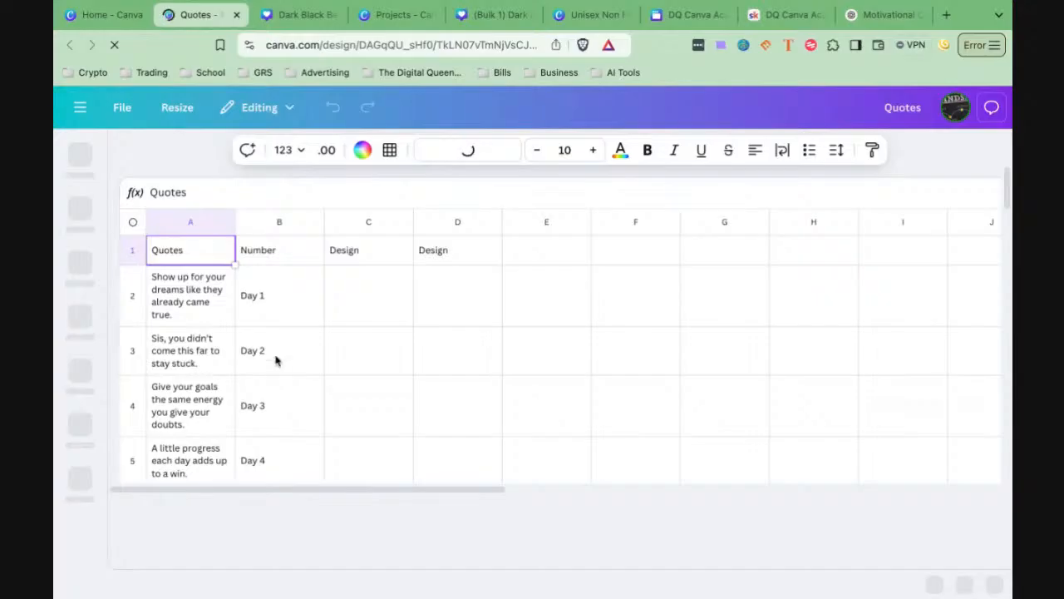
Step: Clear both Design columns, C and D, in the Quotes sheet
{"action": "left_click", "coordinate": [373, 223]}
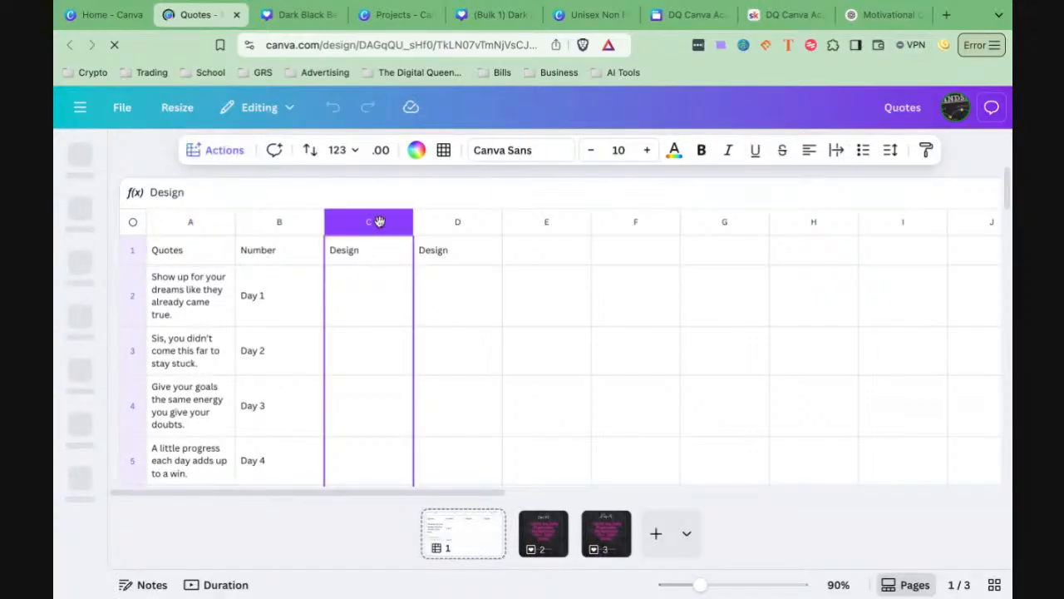
{"action": "left_click_drag", "start_coordinate": [375, 221], "coordinate": [400, 249]}
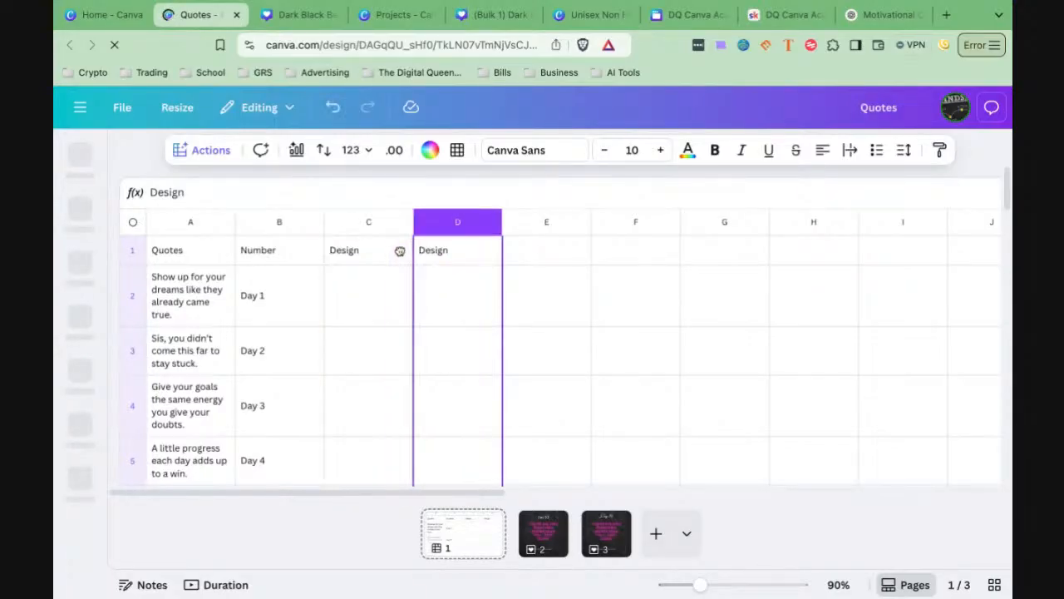
{"action": "left_click", "coordinate": [385, 221]}
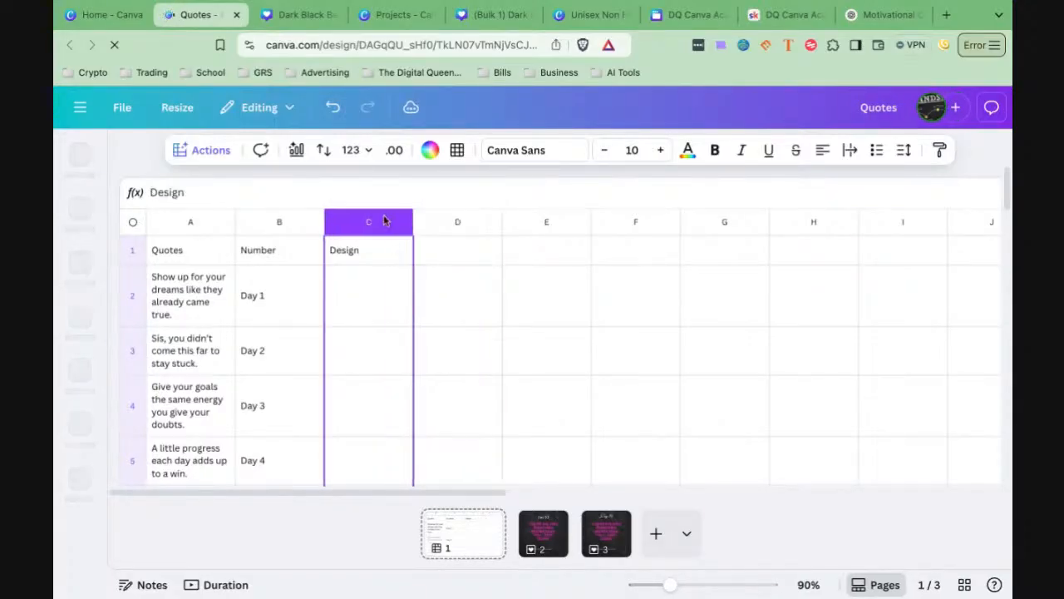
{"action": "key", "text": "Delete"}
Step: Enter Images as the heading of column C in cell C1
{"action": "left_click", "coordinate": [359, 287]}
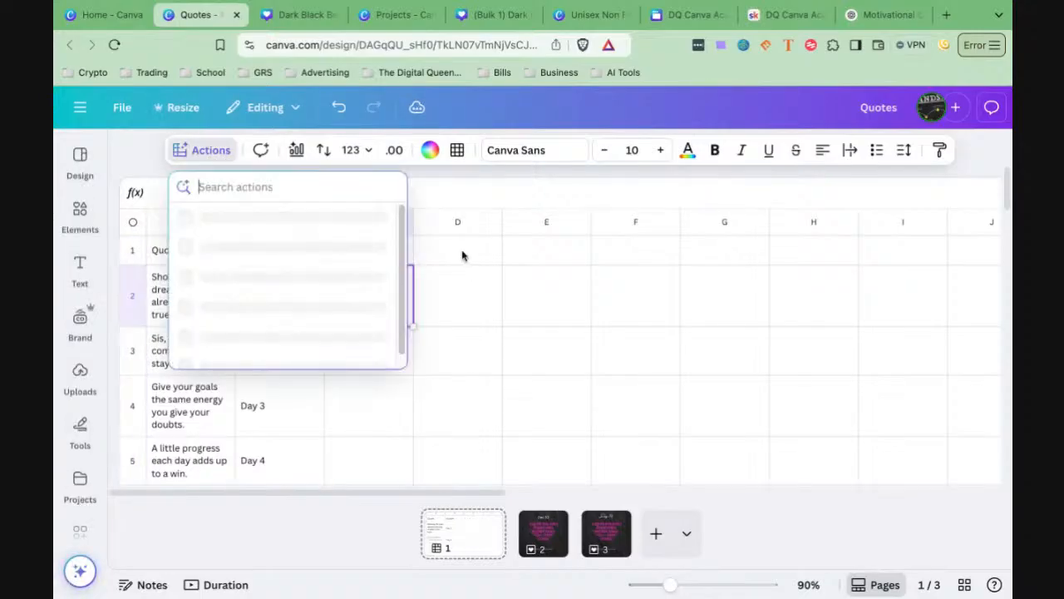
{"action": "left_click", "coordinate": [426, 251]}
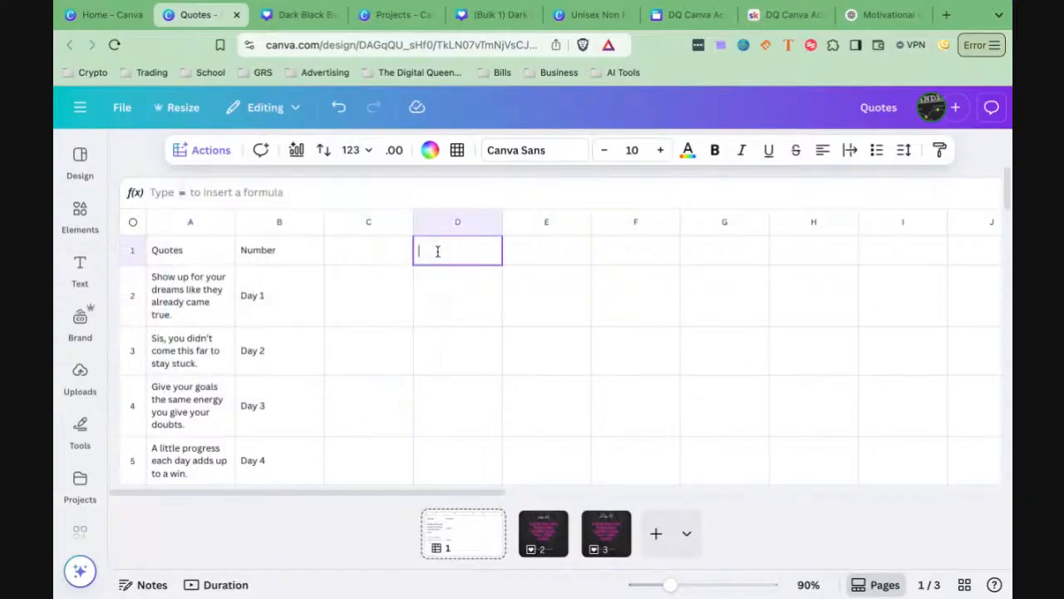
{"action": "left_click", "coordinate": [369, 249]}
{"action": "left_click", "coordinate": [369, 249]}
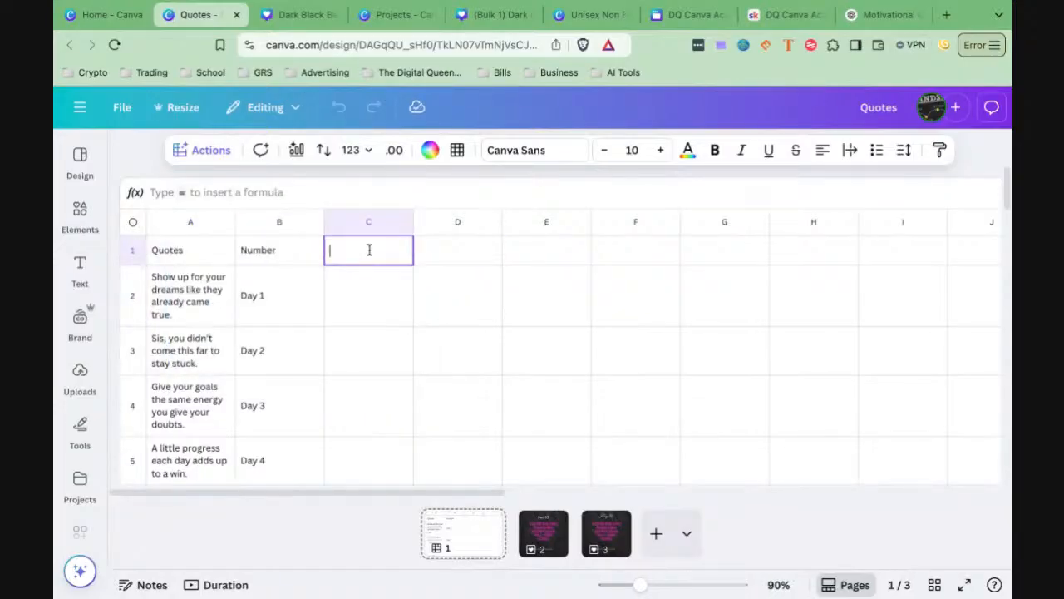
{"action": "type", "text": "Images"}
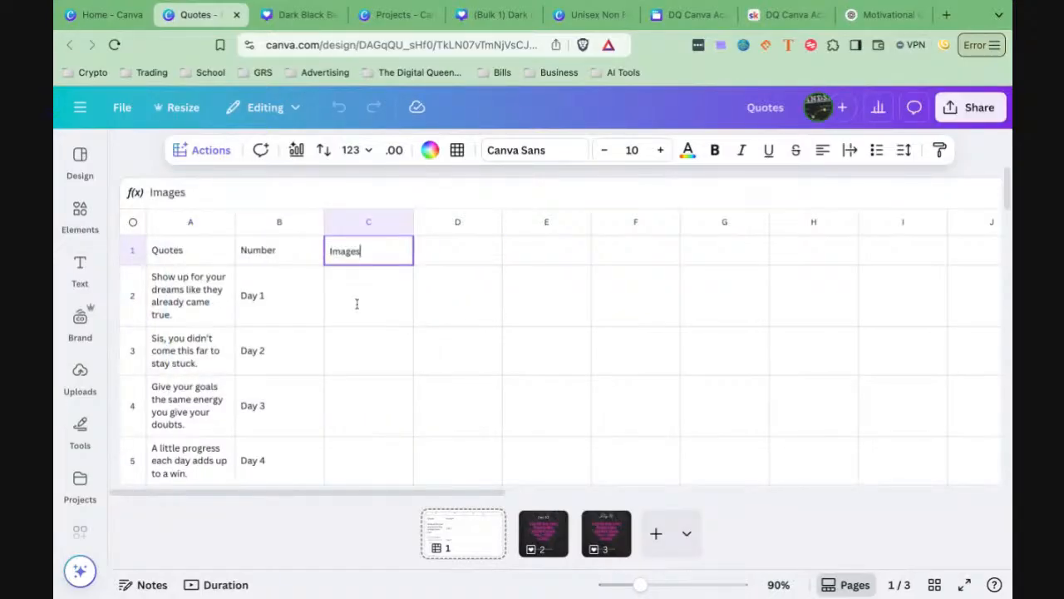
Step: Find the gold-headdress portraits among the uploaded images and place one in cell C2, for Day 1
{"action": "left_click", "coordinate": [357, 303]}
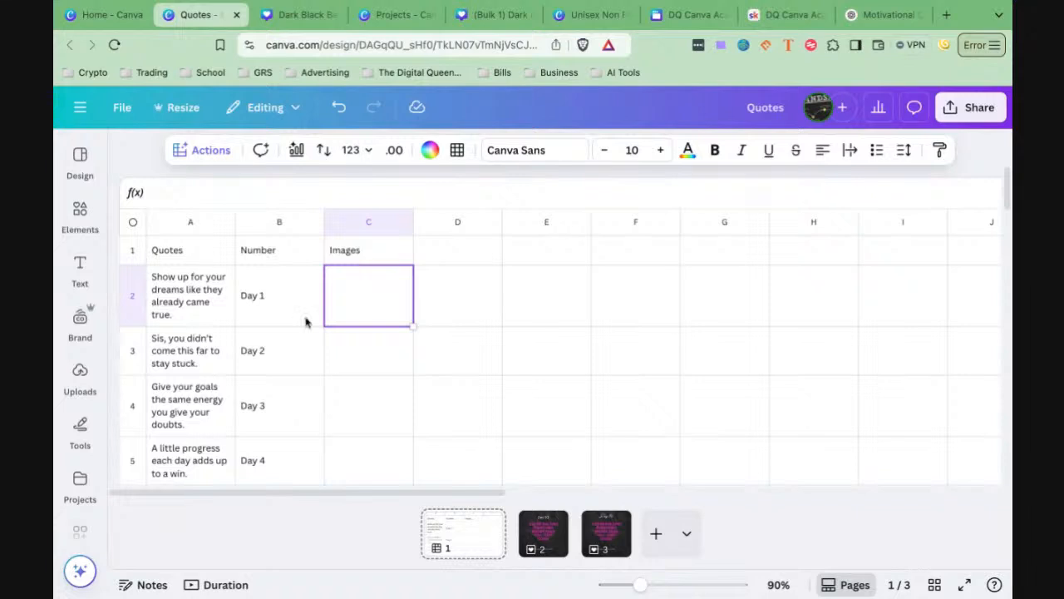
{"action": "left_click", "coordinate": [79, 379]}
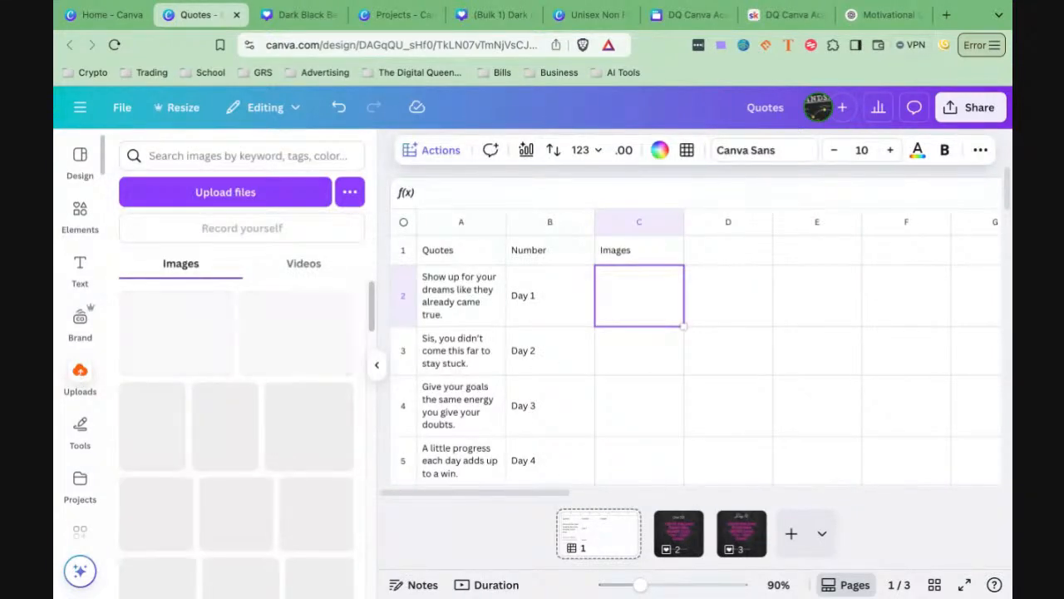
{"action": "scroll", "coordinate": [219, 424], "scroll_direction": "down", "scroll_amount": 5}
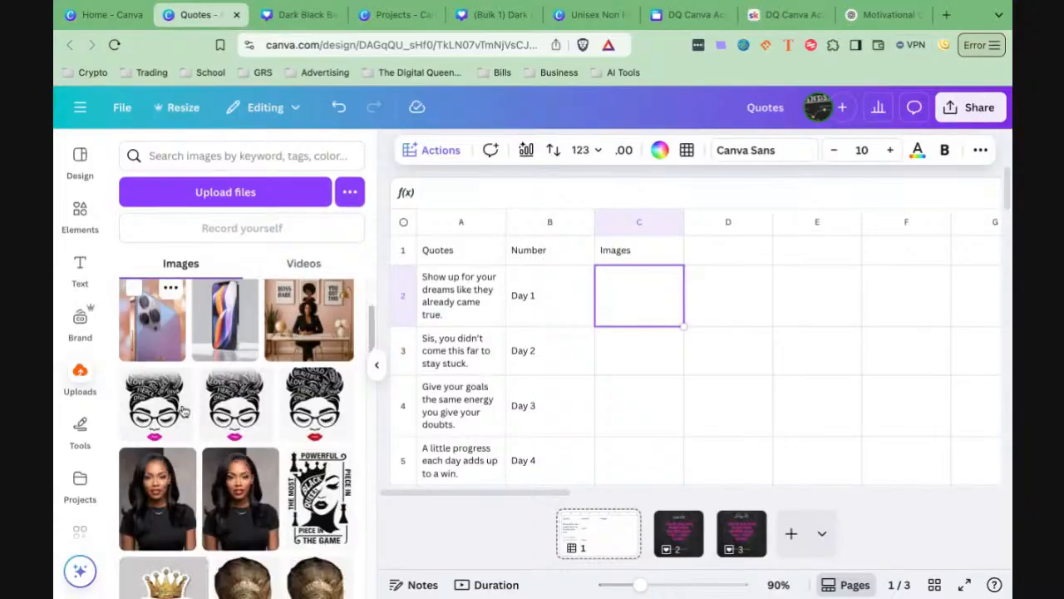
{"action": "scroll", "coordinate": [218, 424], "scroll_direction": "down", "scroll_amount": 10}
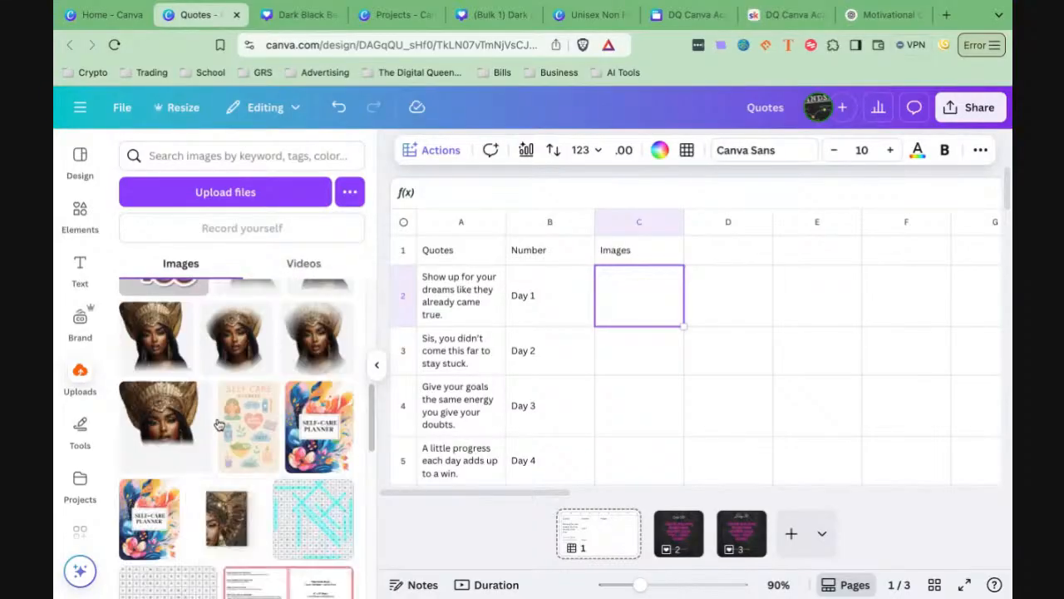
{"action": "scroll", "coordinate": [218, 424], "scroll_direction": "up", "scroll_amount": 8}
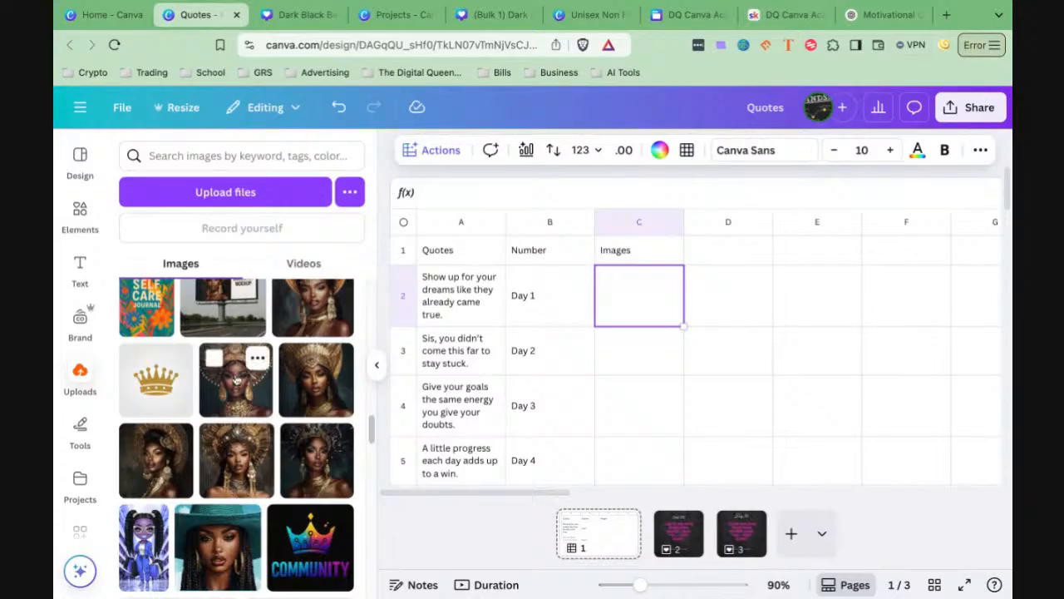
{"action": "left_click", "coordinate": [236, 380]}
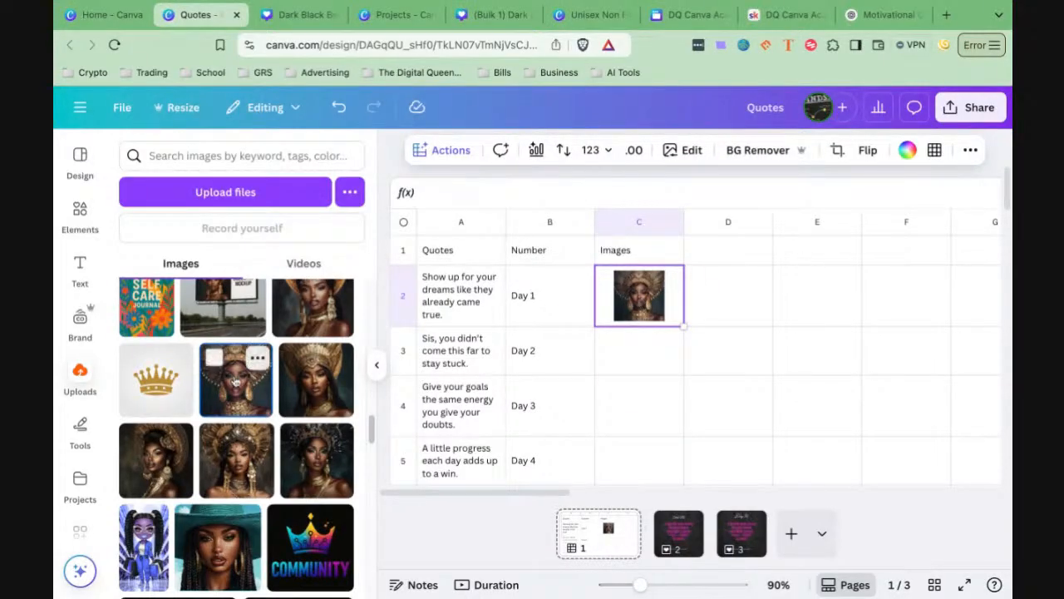
Step: Fill cells C3 to C6, for Days 2 to 5, with four different gold-headdress portraits from the uploads
{"action": "left_click", "coordinate": [663, 364]}
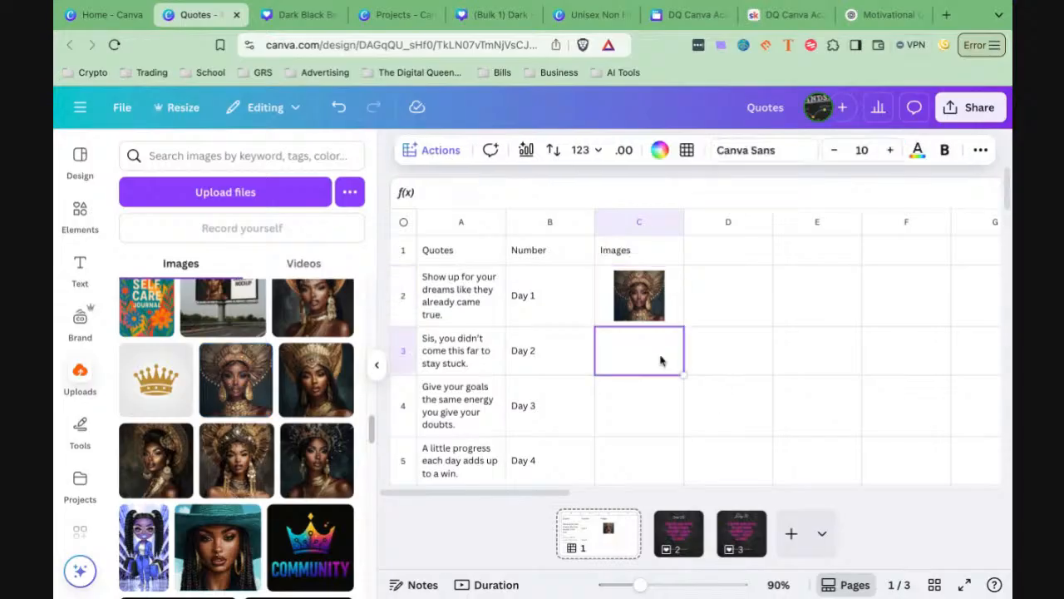
{"action": "left_click", "coordinate": [654, 411]}
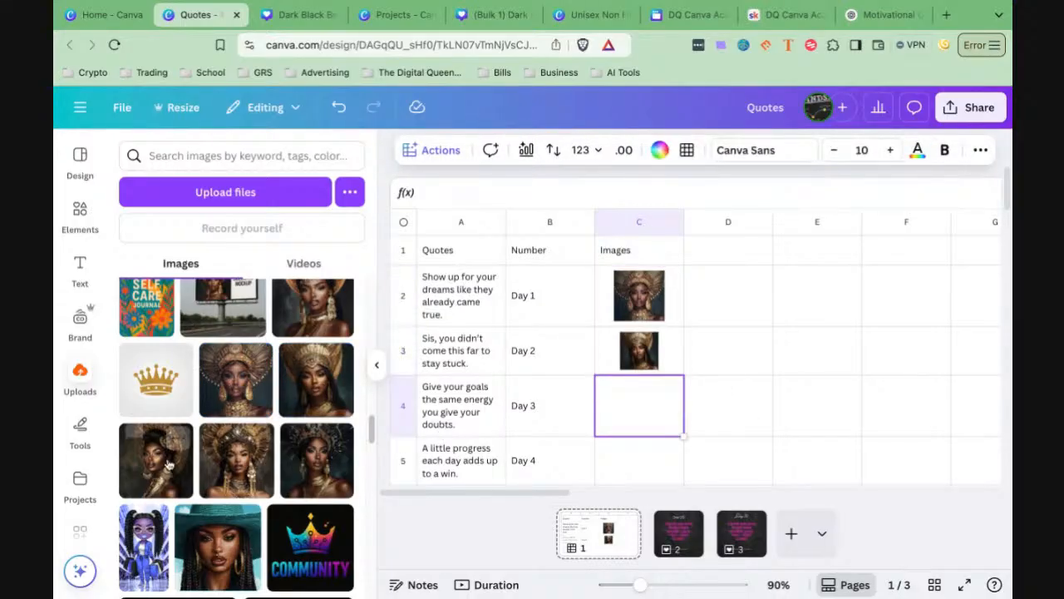
{"action": "scroll", "coordinate": [652, 420], "scroll_direction": "down", "scroll_amount": 3}
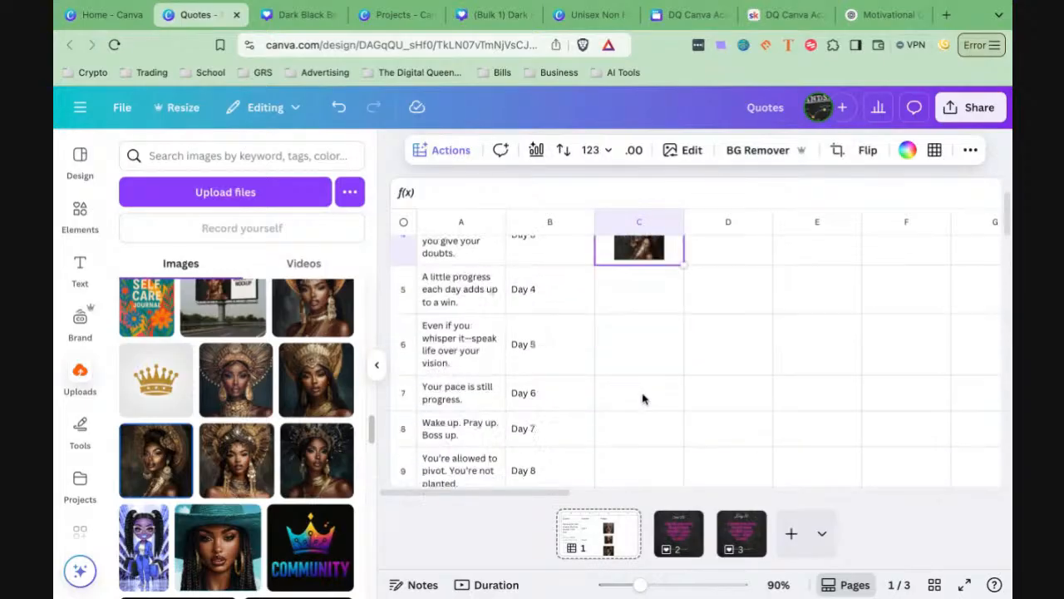
{"action": "left_click", "coordinate": [630, 290]}
{"action": "left_click", "coordinate": [236, 460]}
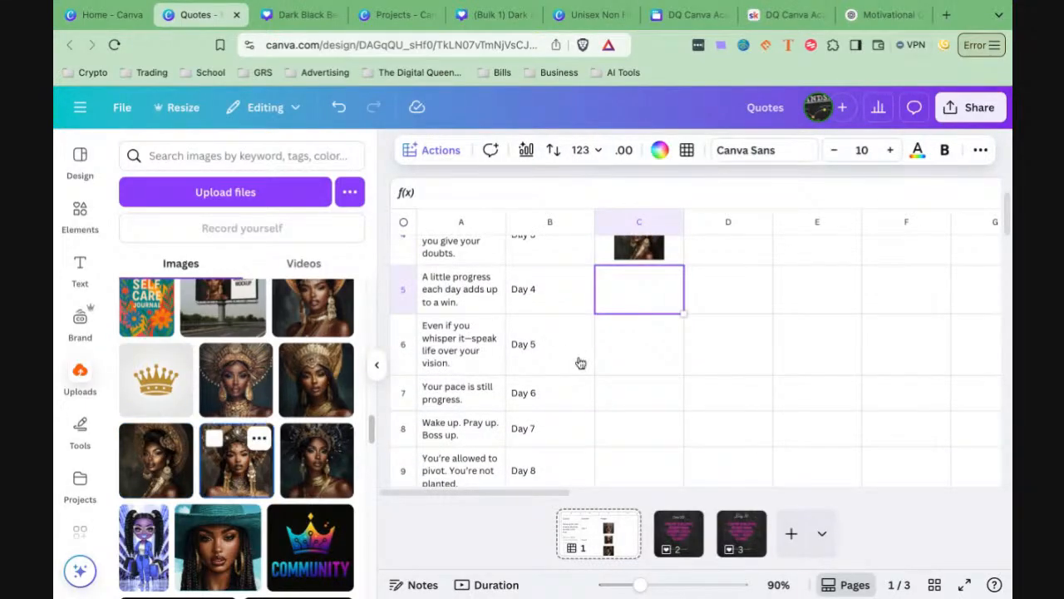
{"action": "left_click", "coordinate": [642, 356]}
{"action": "left_click", "coordinate": [318, 439]}
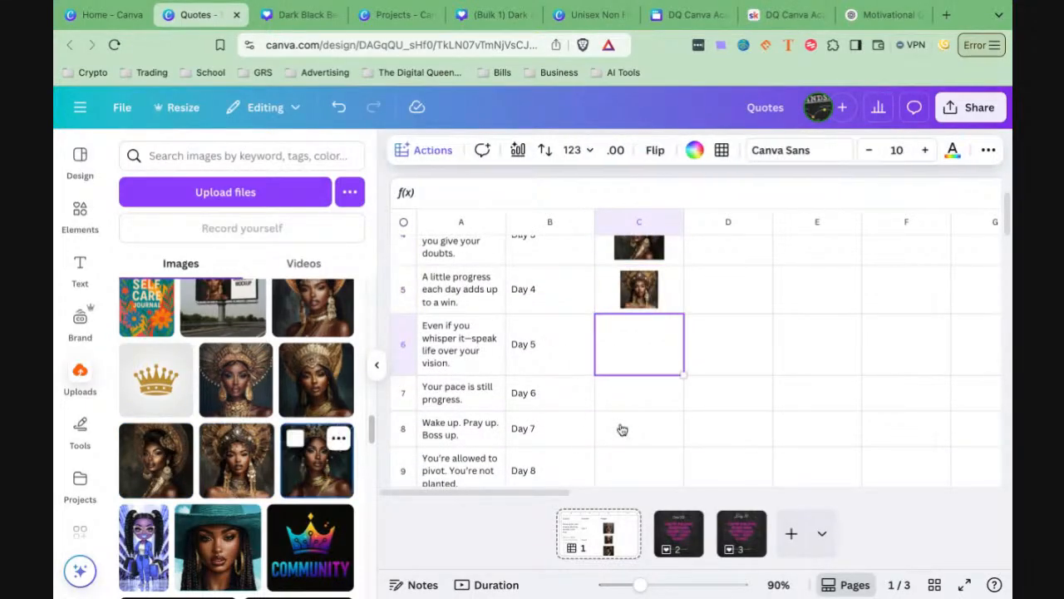
Step: Place the portrait with the teal hat in cell C7 and the purple doll figure in cell C8
{"action": "left_click", "coordinate": [643, 399]}
{"action": "scroll", "coordinate": [294, 356], "scroll_direction": "down", "scroll_amount": 2}
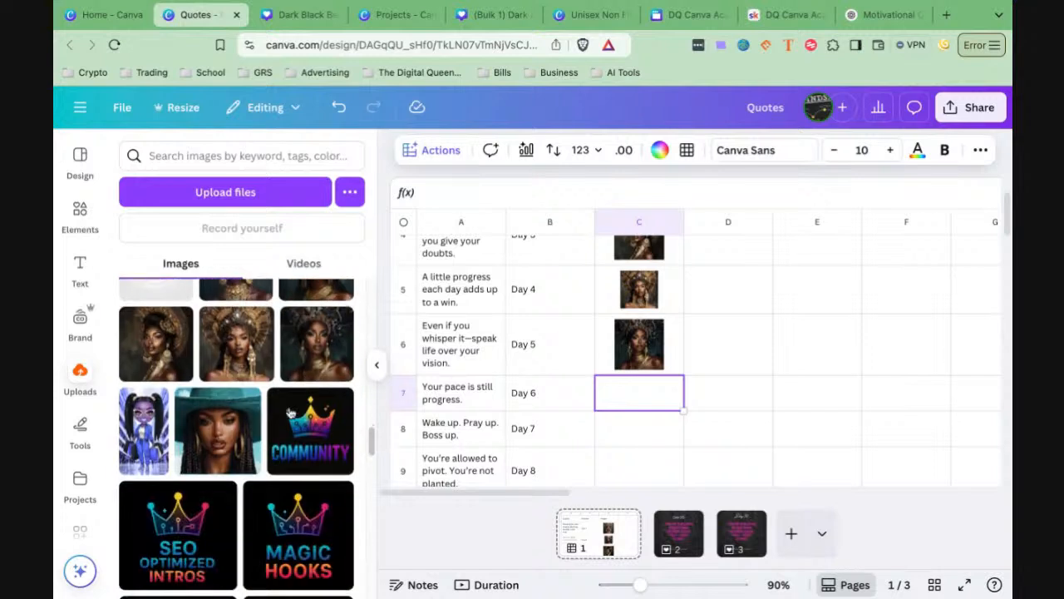
{"action": "left_click", "coordinate": [634, 429]}
{"action": "scroll", "coordinate": [230, 429], "scroll_direction": "down", "scroll_amount": 2}
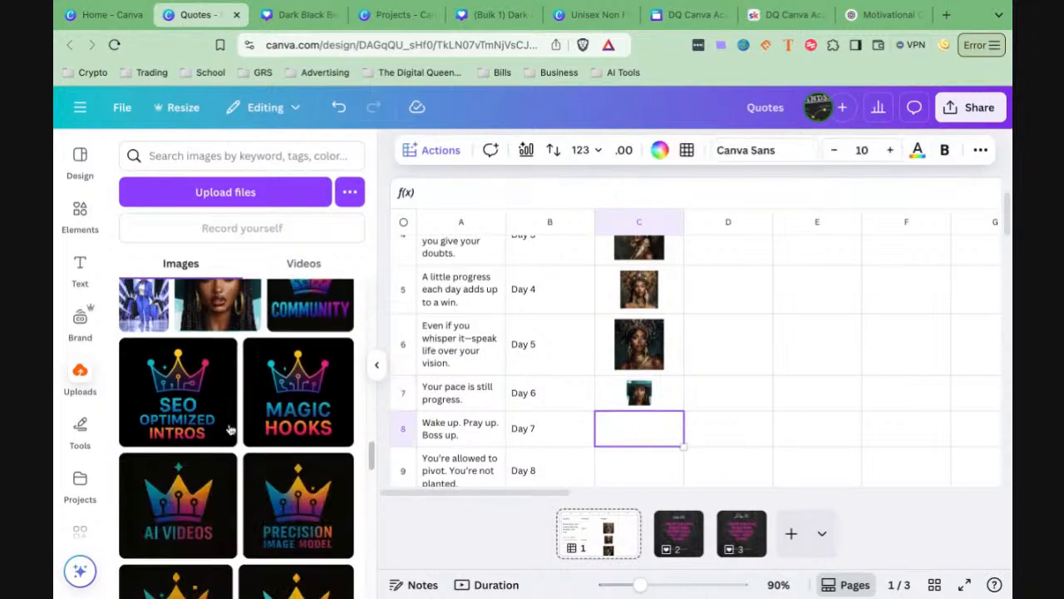
{"action": "left_click", "coordinate": [153, 323]}
Step: Place the gold-headdress portrait beside the billboard mockup in cell C9, for Day 8, and look over the filled rows
{"action": "left_click", "coordinate": [638, 471]}
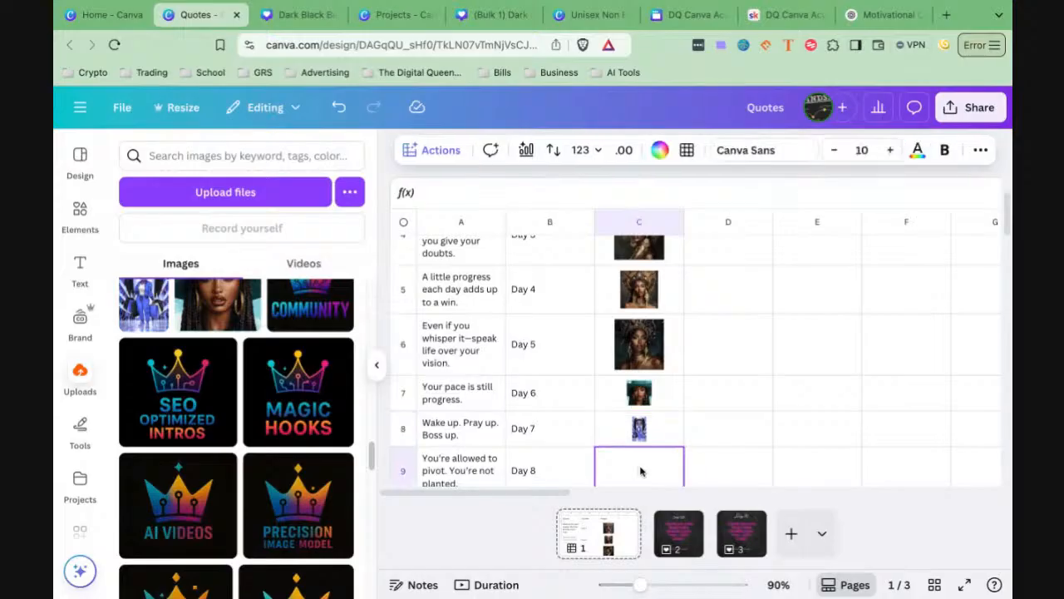
{"action": "scroll", "coordinate": [257, 352], "scroll_direction": "down", "scroll_amount": 5}
{"action": "scroll", "coordinate": [245, 410], "scroll_direction": "up", "scroll_amount": 10}
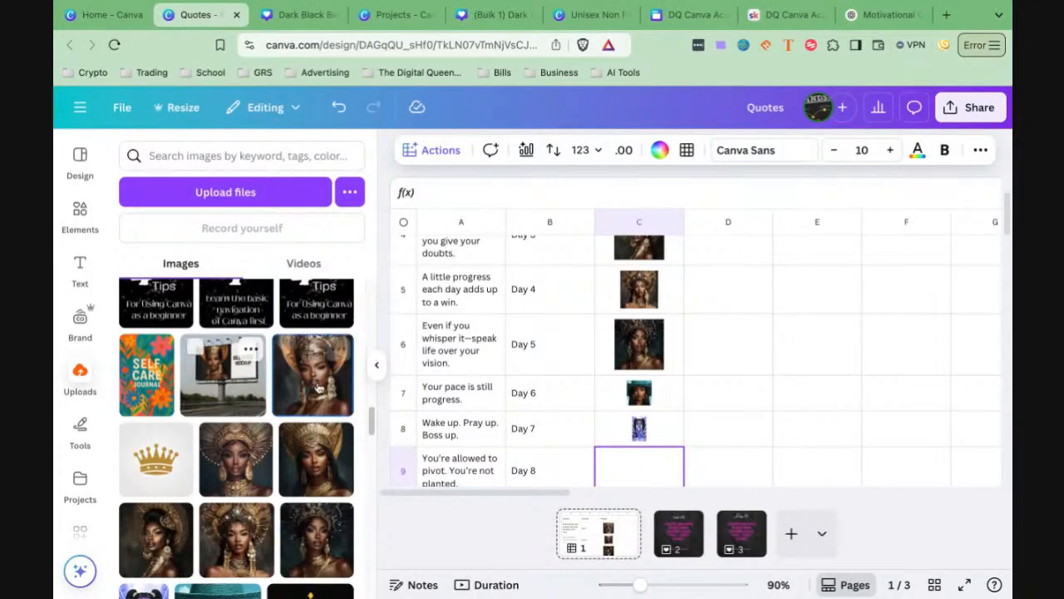
{"action": "scroll", "coordinate": [638, 394], "scroll_direction": "down", "scroll_amount": 4}
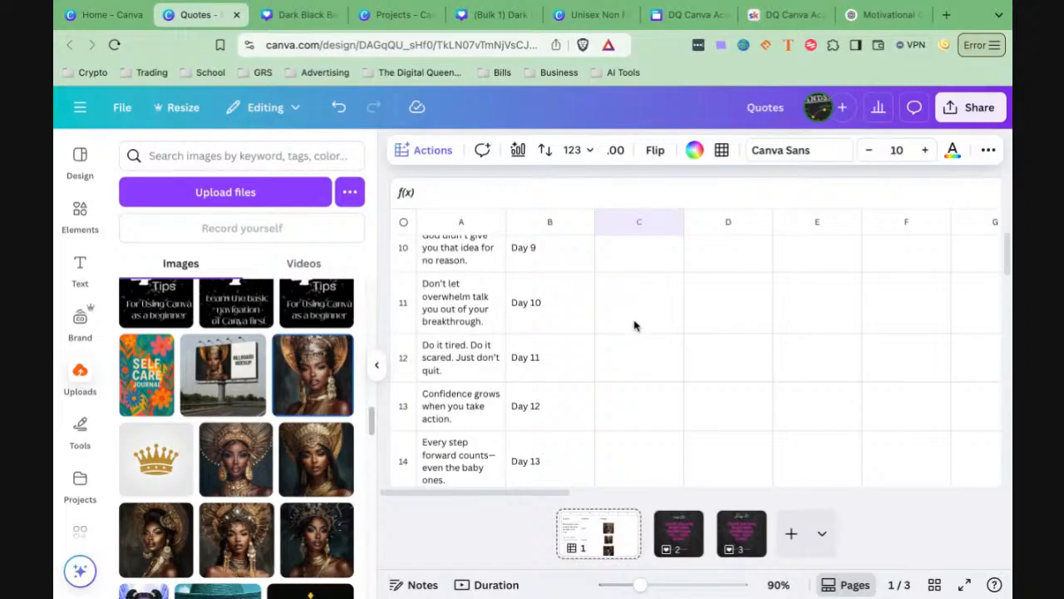
{"action": "scroll", "coordinate": [636, 326], "scroll_direction": "up", "scroll_amount": 4}
{"action": "scroll", "coordinate": [640, 334], "scroll_direction": "up", "scroll_amount": 3}
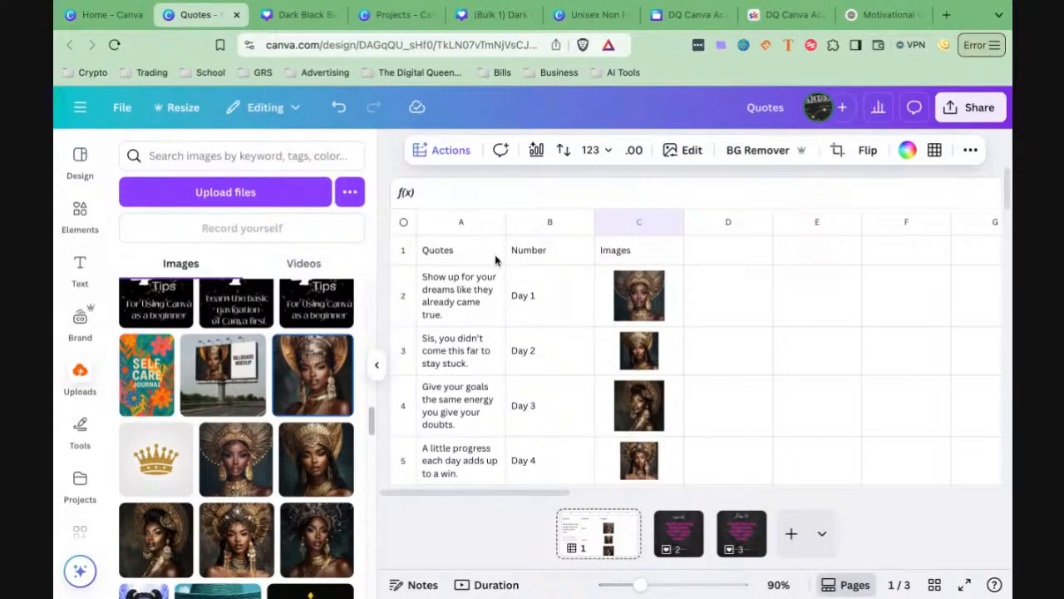
Step: Start Bulk create and select A1:C9 as its data range, covering the Quotes, Number and Images columns
{"action": "left_click", "coordinate": [742, 295]}
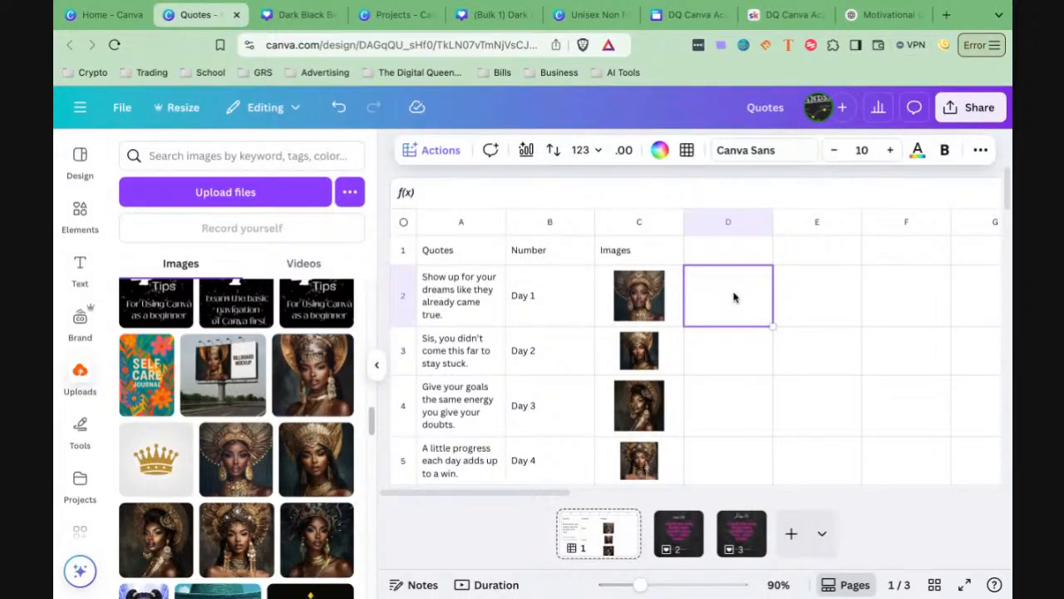
{"action": "left_click", "coordinate": [439, 156]}
{"action": "scroll", "coordinate": [465, 314], "scroll_direction": "down", "scroll_amount": 3}
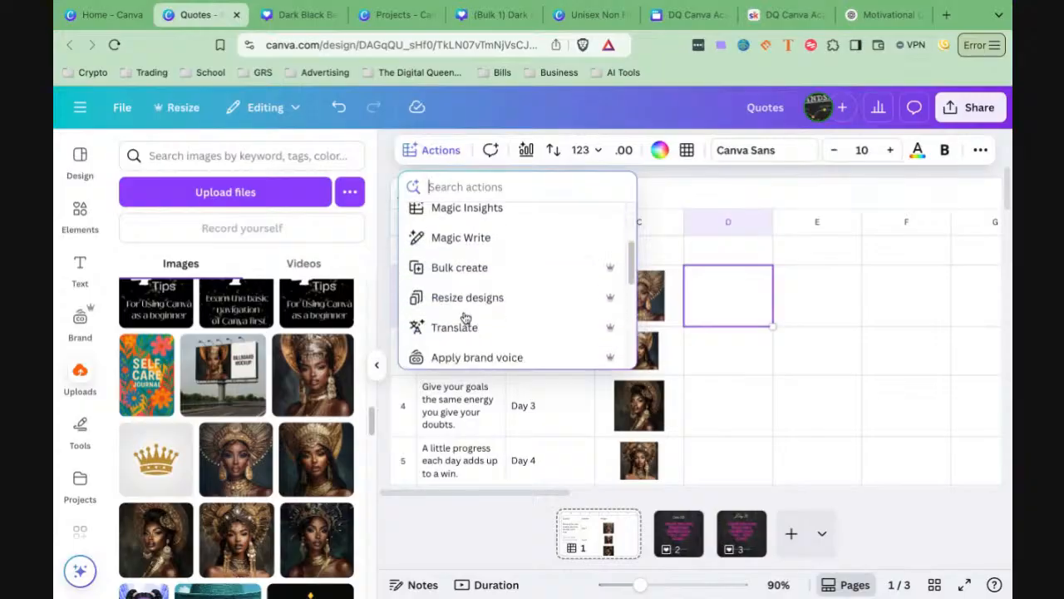
{"action": "left_click", "coordinate": [460, 266]}
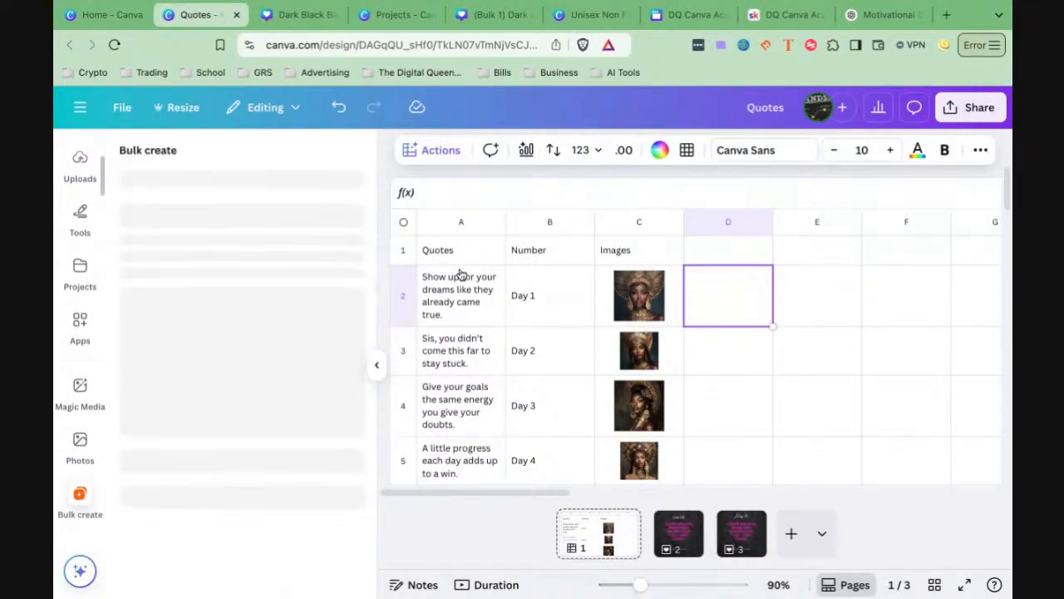
{"action": "left_click", "coordinate": [458, 256]}
{"action": "key", "text": "shift+Down"}
{"action": "key", "text": "shift+Right"}
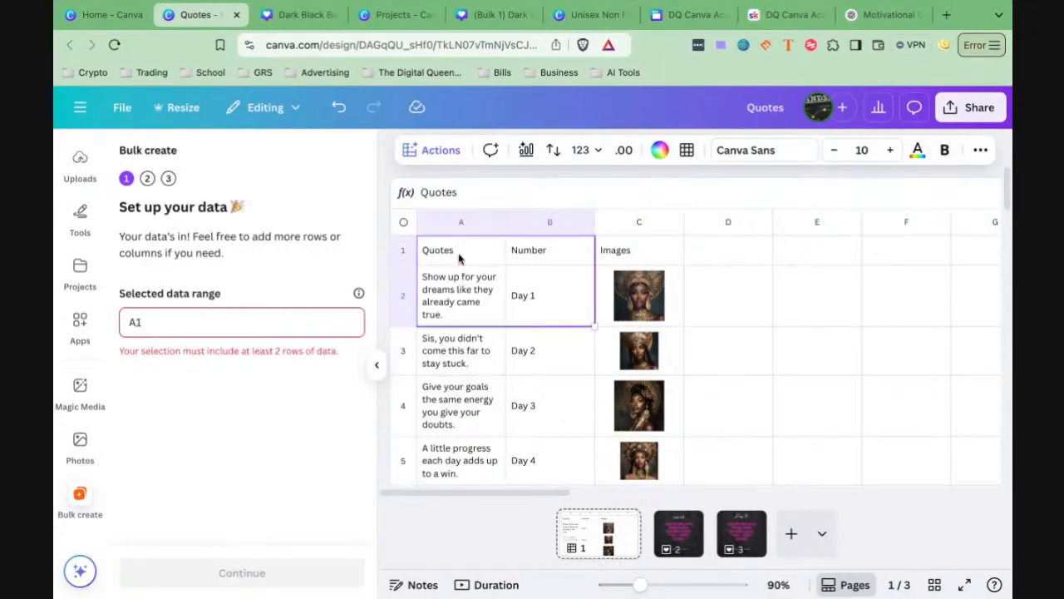
{"action": "key", "text": "shift+Right"}
{"action": "key", "text": "shift+Down"}
{"action": "left_click_drag", "start_coordinate": [459, 258], "coordinate": [639, 366]}
{"action": "scroll", "coordinate": [711, 358], "scroll_direction": "up", "scroll_amount": 5}
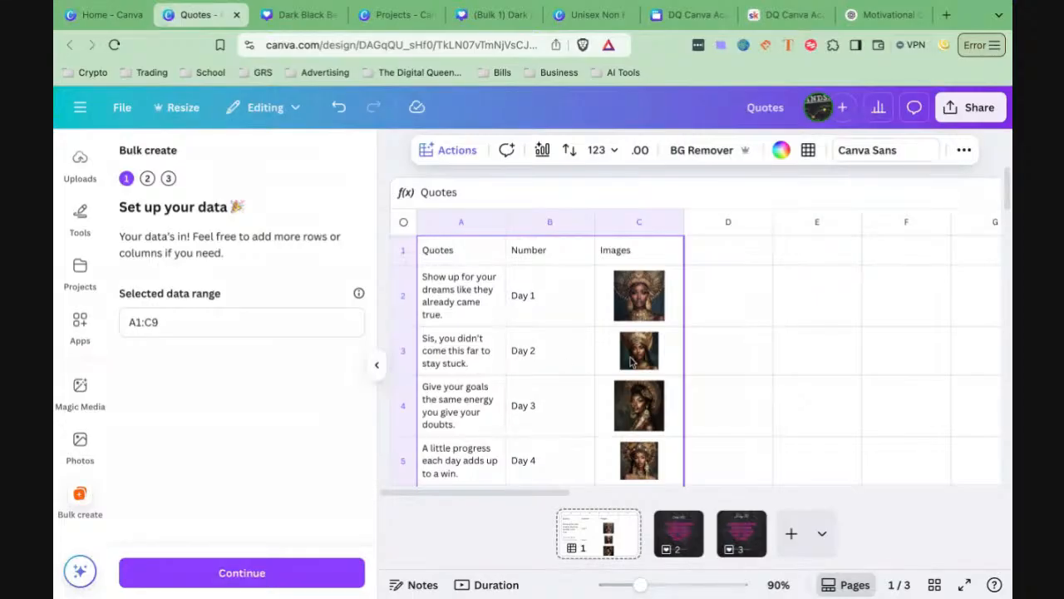
Step: Choose the Dark Black Beige design as the bulk-create template and connect its quote text to the Quotes field
{"action": "left_click", "coordinate": [233, 572]}
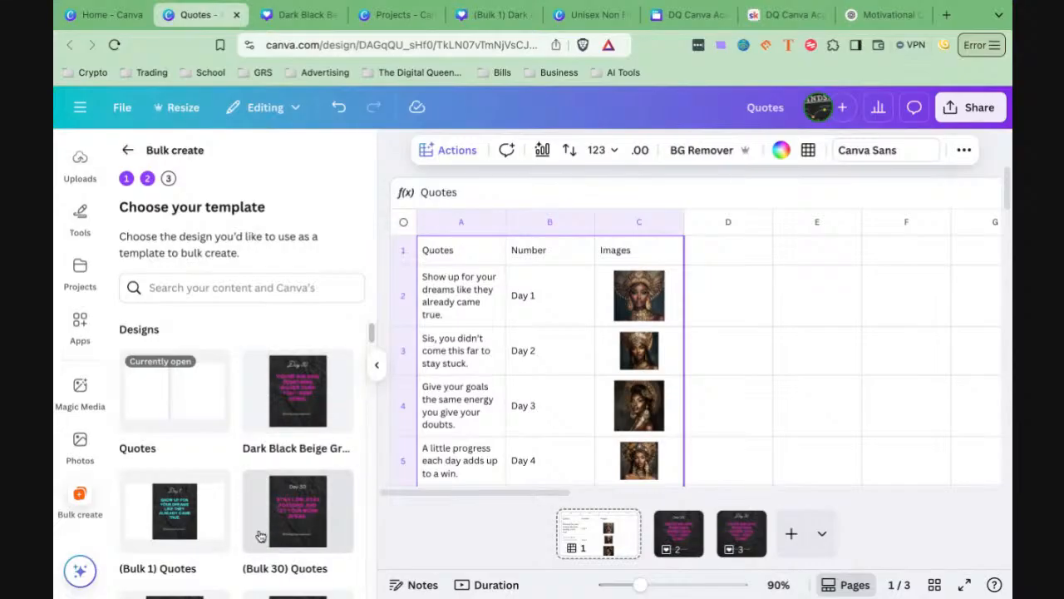
{"action": "scroll", "coordinate": [266, 535], "scroll_direction": "down", "scroll_amount": 3}
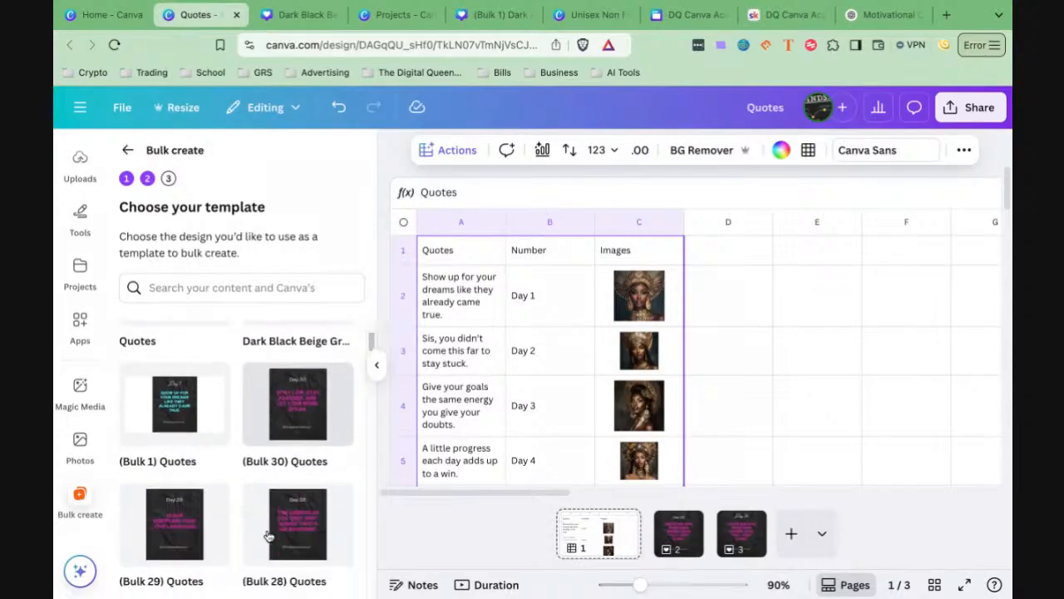
{"action": "scroll", "coordinate": [268, 535], "scroll_direction": "down", "scroll_amount": 3}
{"action": "scroll", "coordinate": [268, 534], "scroll_direction": "up", "scroll_amount": 6}
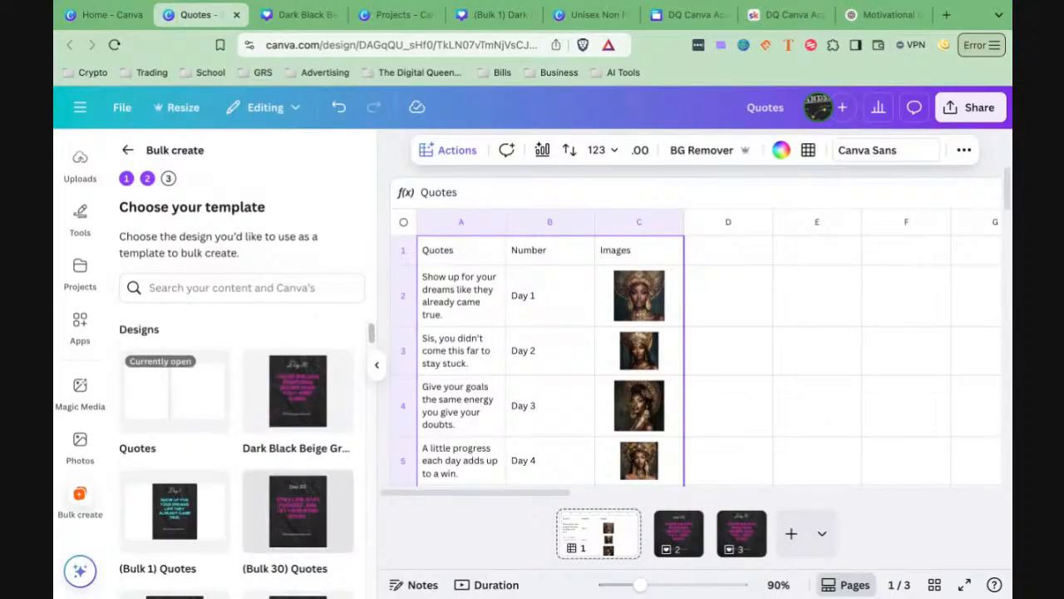
{"action": "left_click", "coordinate": [302, 407]}
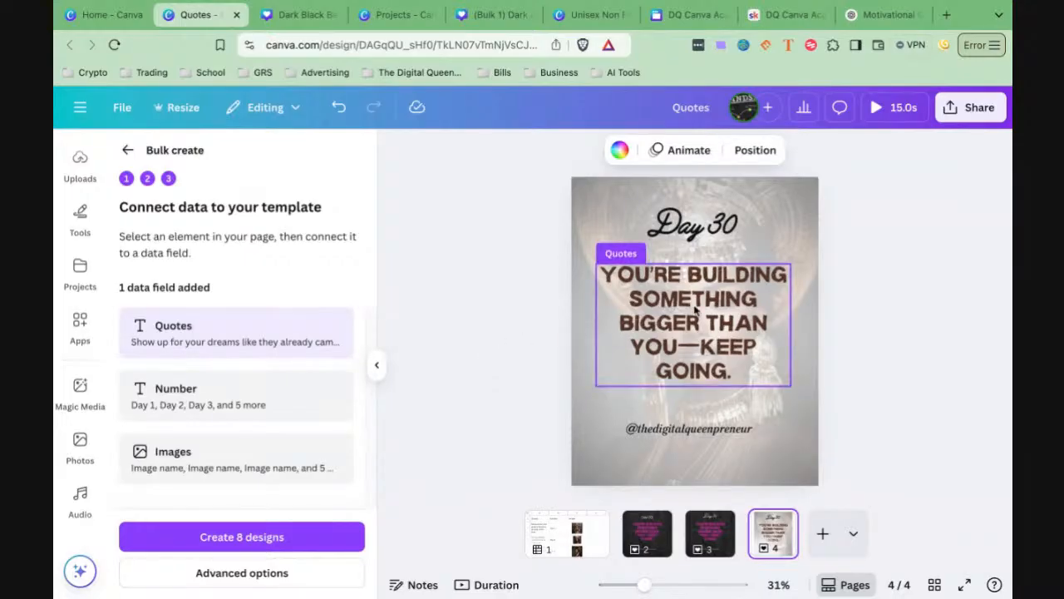
Step: Connect the Day 30 heading on the template page to the Number data field
{"action": "left_click", "coordinate": [690, 226]}
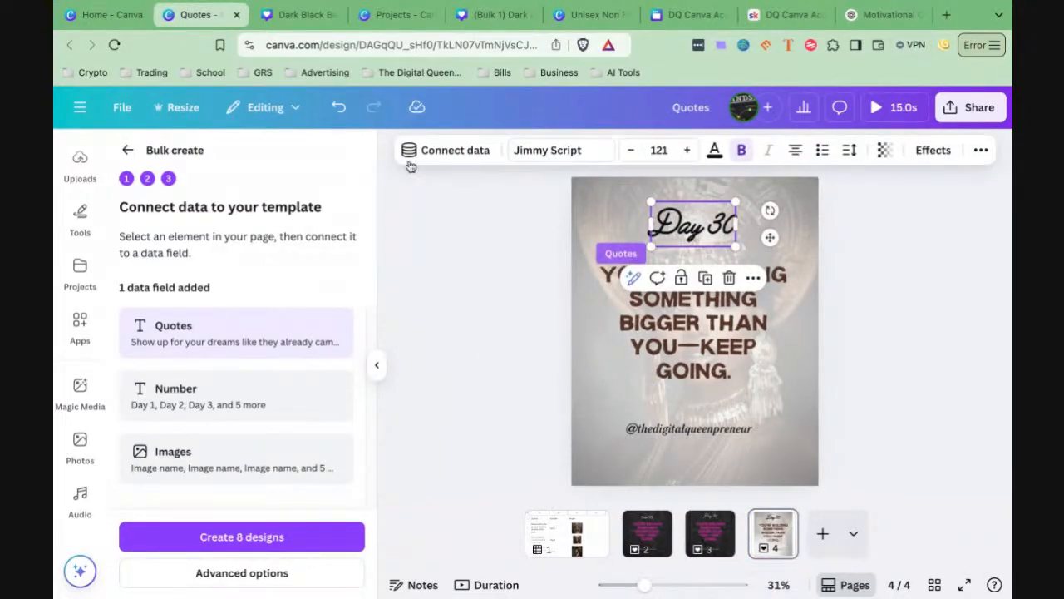
{"action": "left_click", "coordinate": [458, 158]}
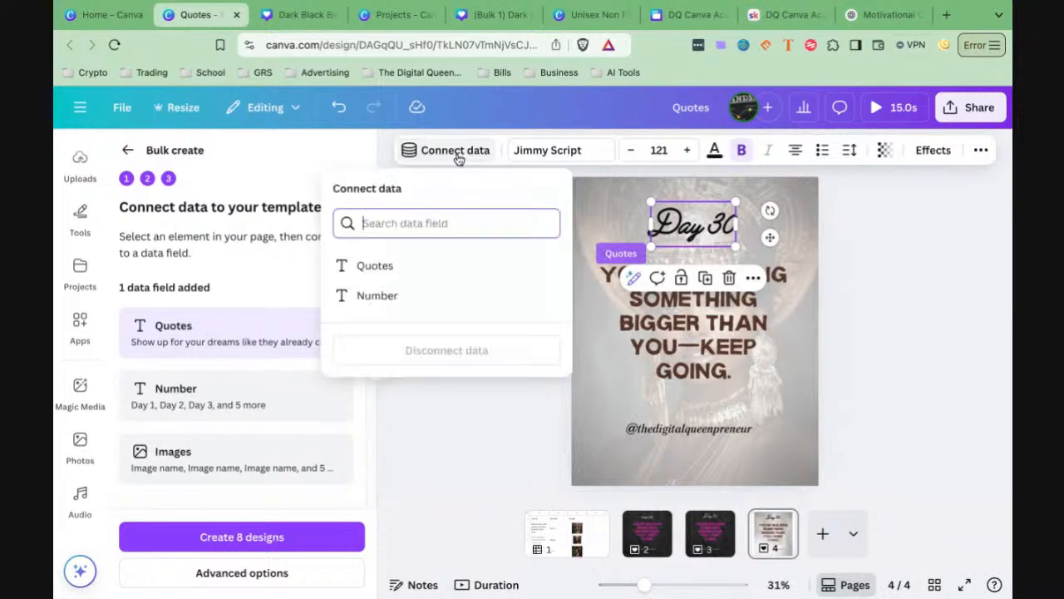
{"action": "left_click", "coordinate": [368, 298]}
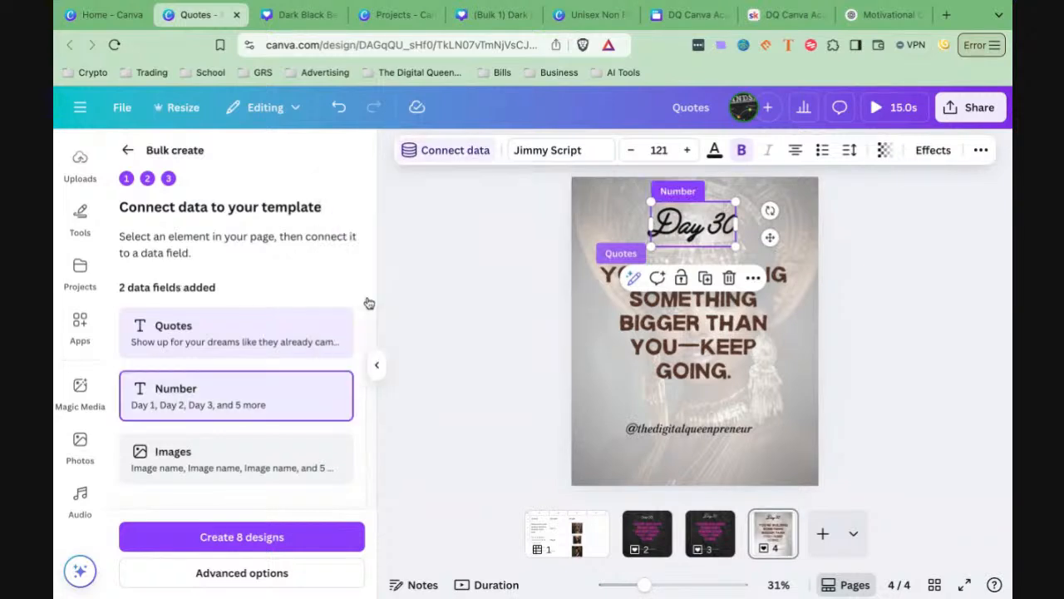
Step: Connect the faded portrait photo on the template page to the Images data field
{"action": "left_click", "coordinate": [595, 213]}
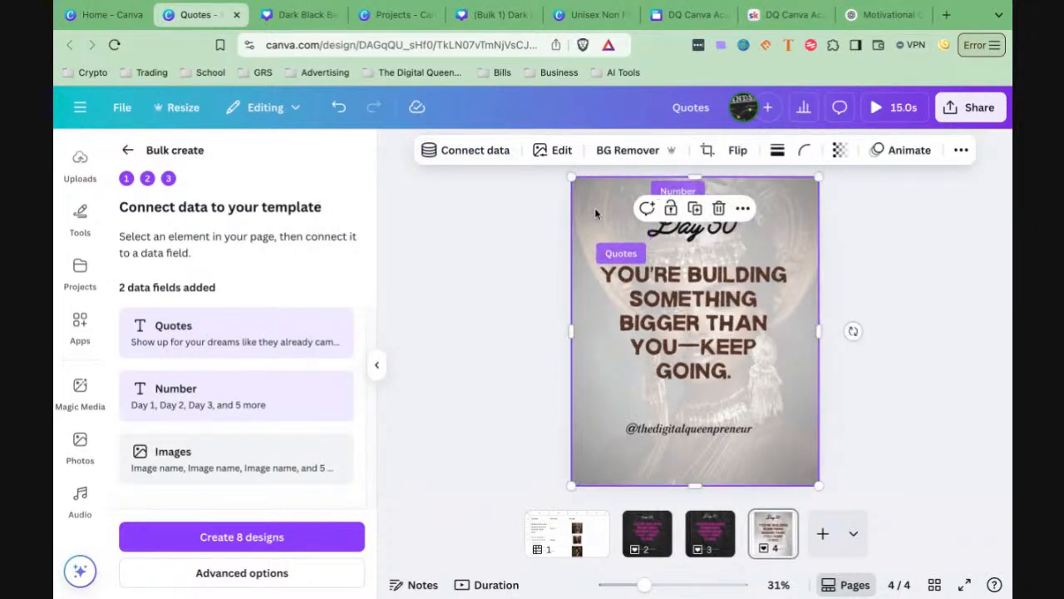
{"action": "left_click", "coordinate": [468, 153]}
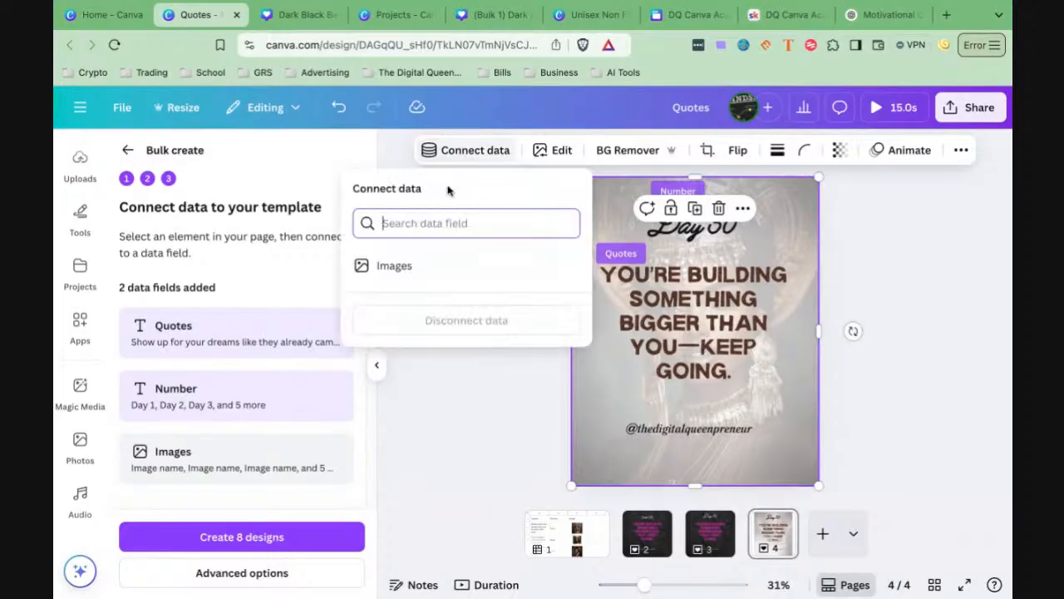
{"action": "left_click", "coordinate": [396, 267]}
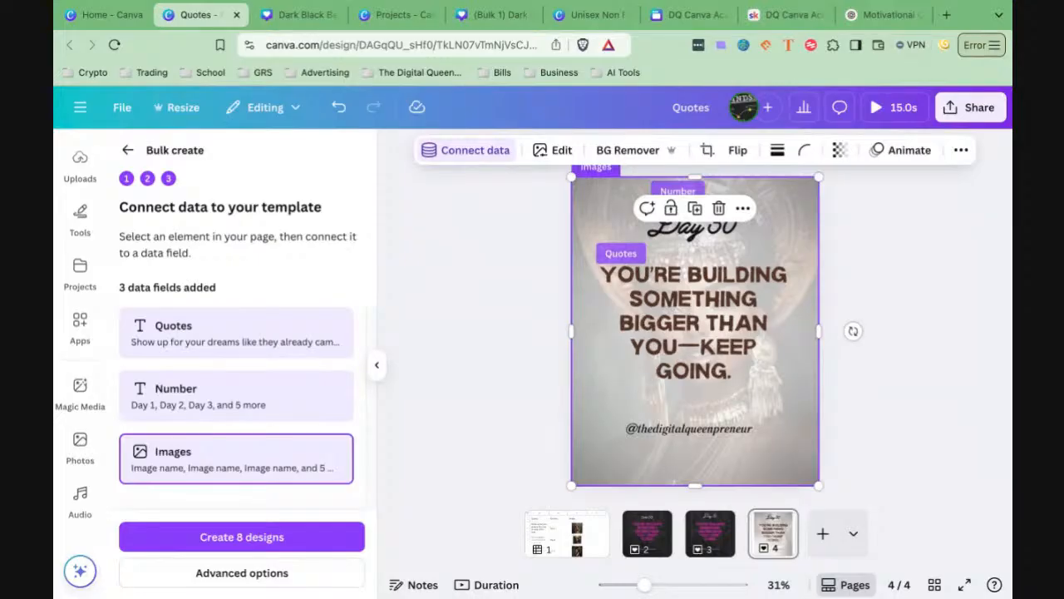
Step: Set the bulk-create output to multiple pages in 1 design, saved in Your projects, and create the design
{"action": "left_click", "coordinate": [239, 574]}
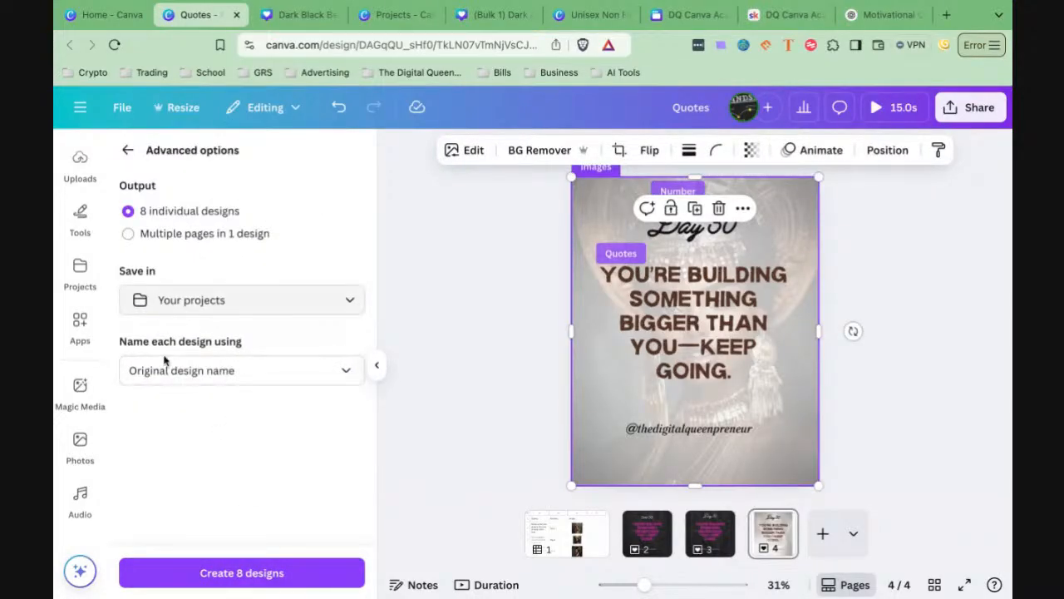
{"action": "left_click", "coordinate": [129, 236]}
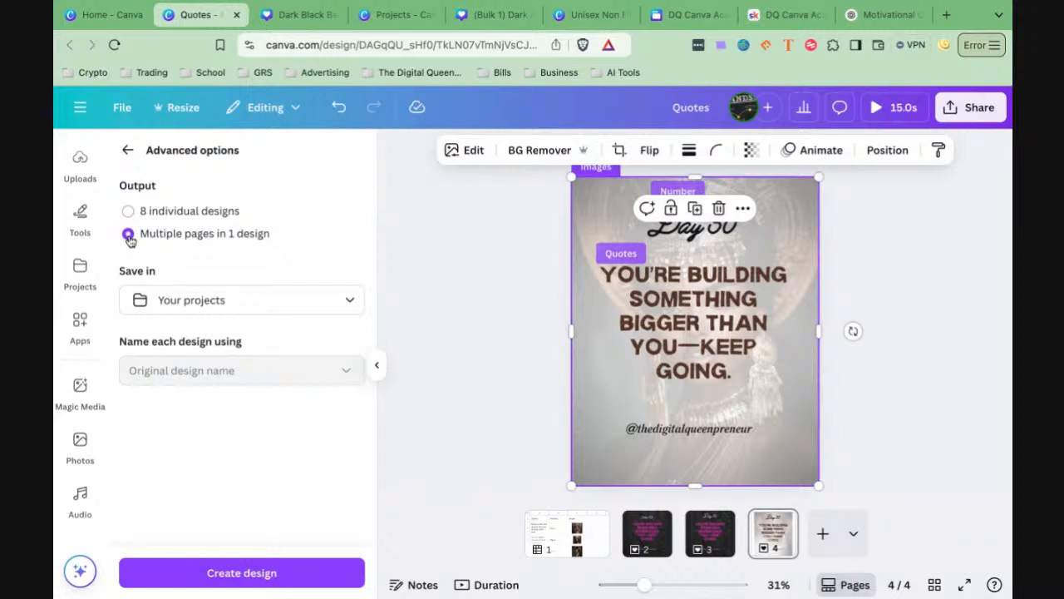
{"action": "left_click", "coordinate": [243, 572]}
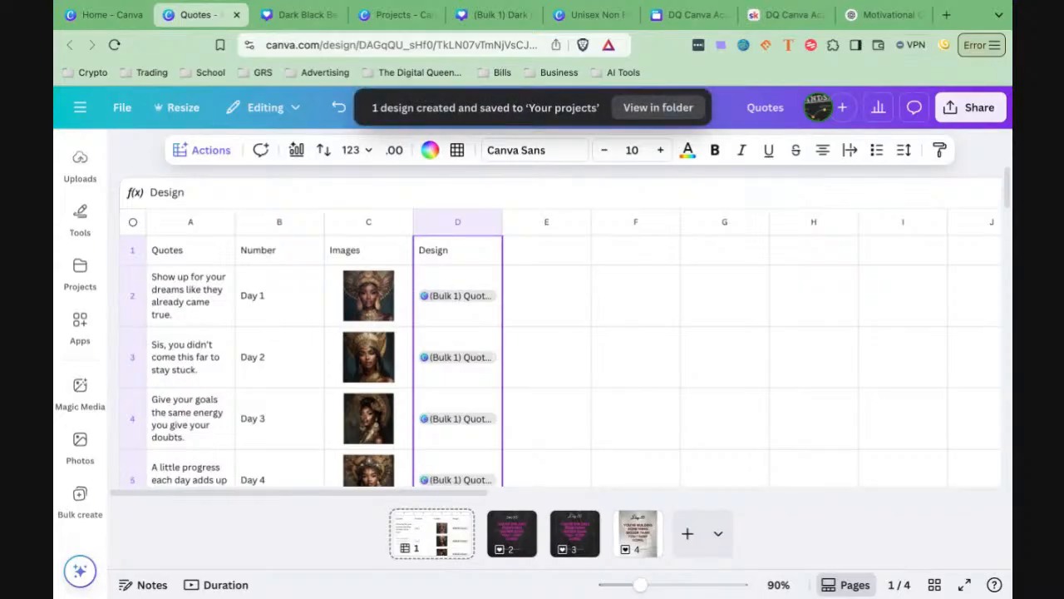
Step: Go to the projects folder and open the newly created (Bulk 1) Quotes design in a new tab
{"action": "left_click", "coordinate": [657, 108]}
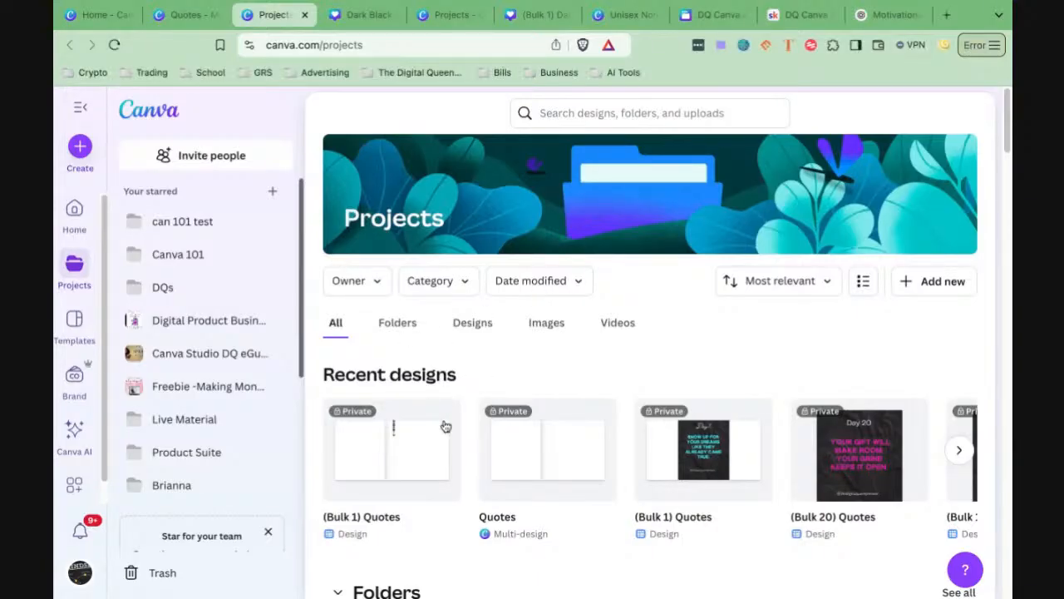
{"action": "mouse_move", "coordinate": [447, 421]}
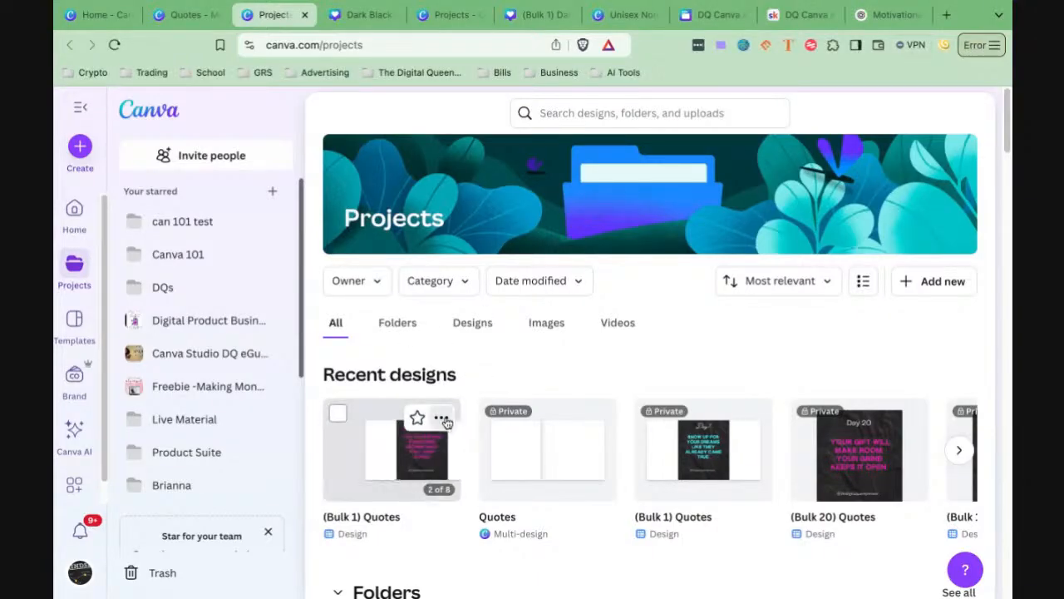
{"action": "left_click", "coordinate": [447, 419]}
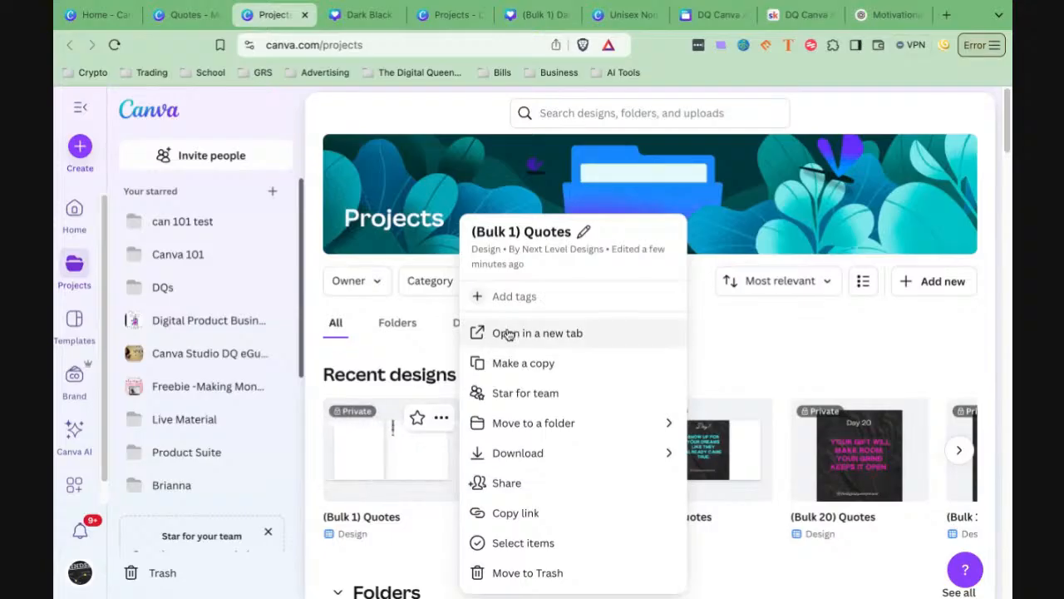
{"action": "left_click", "coordinate": [509, 331]}
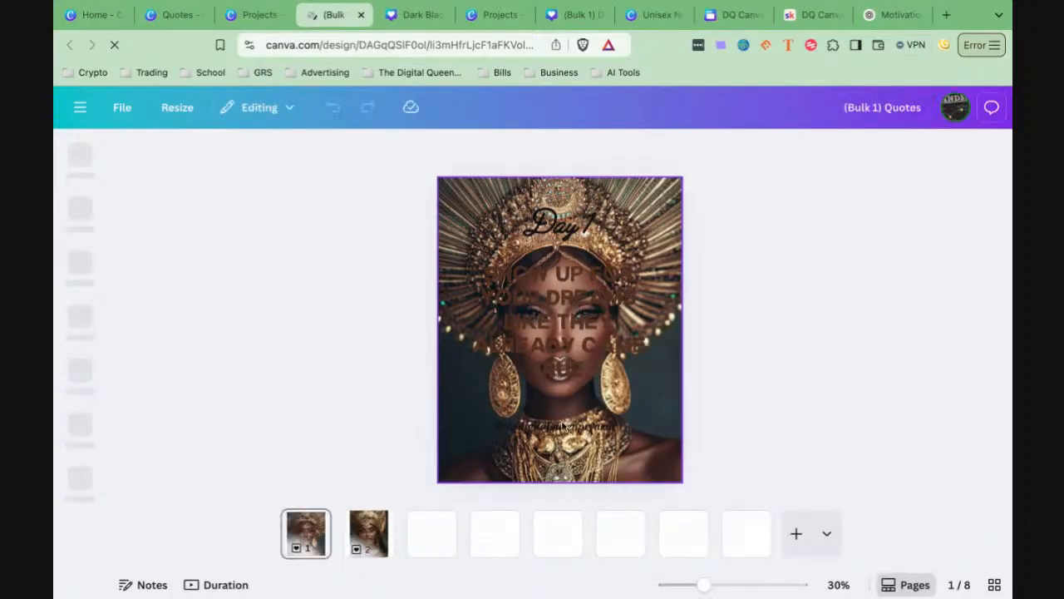
Step: Check the Day 2 page of the generated design, then return to the Dark Black Beige template design
{"action": "left_click", "coordinate": [373, 537]}
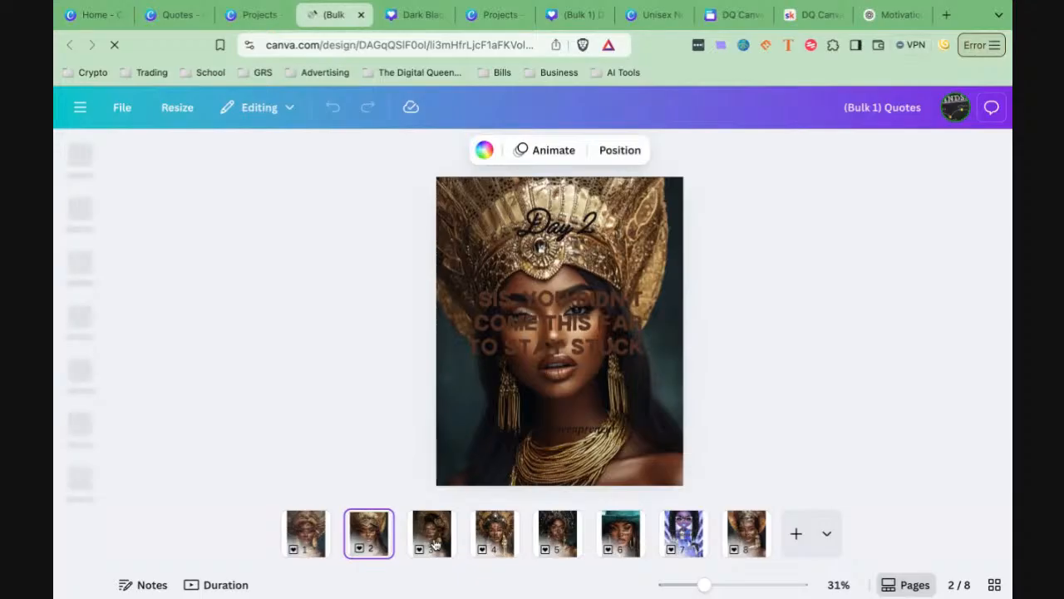
{"action": "left_click", "coordinate": [256, 18]}
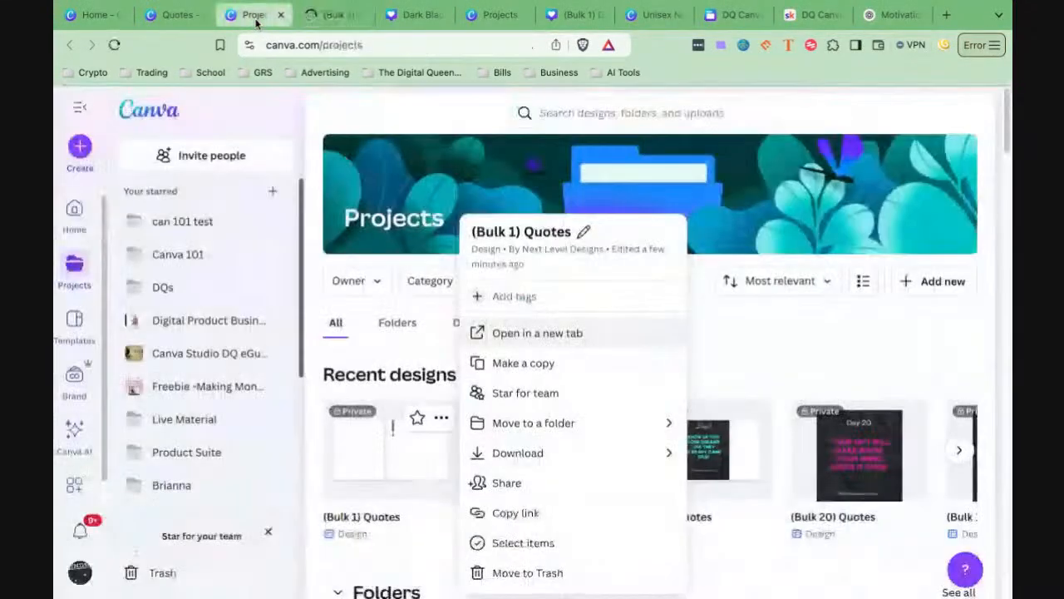
{"action": "left_click", "coordinate": [323, 126]}
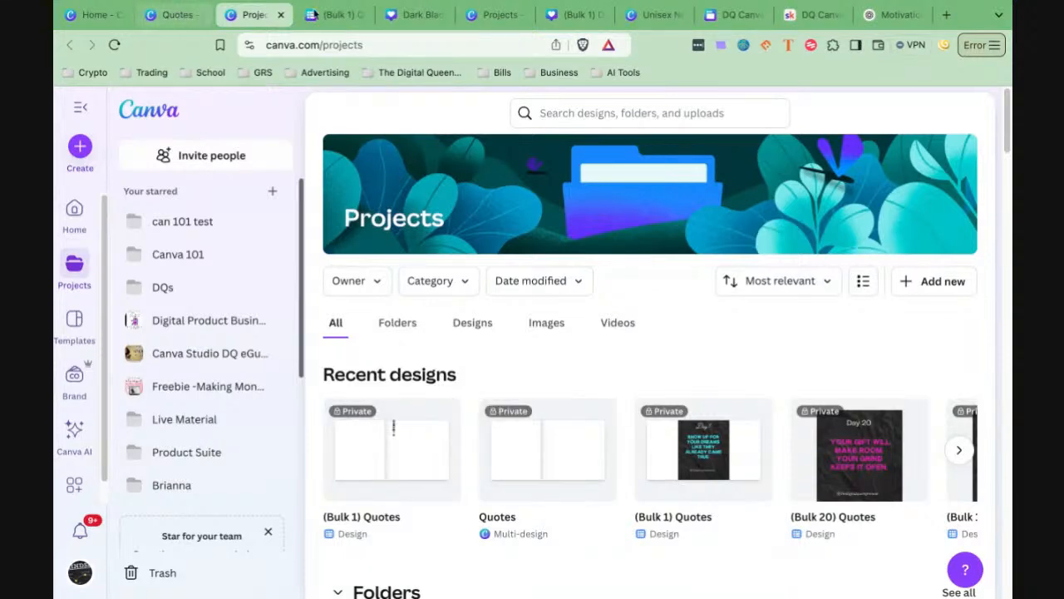
{"action": "left_click", "coordinate": [332, 15]}
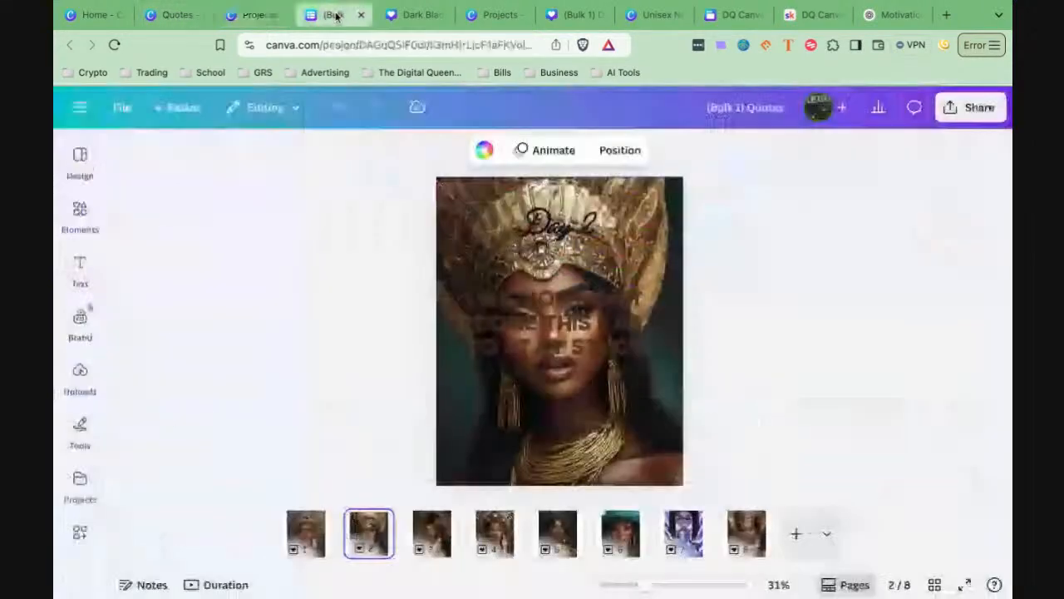
{"action": "left_click", "coordinate": [419, 17]}
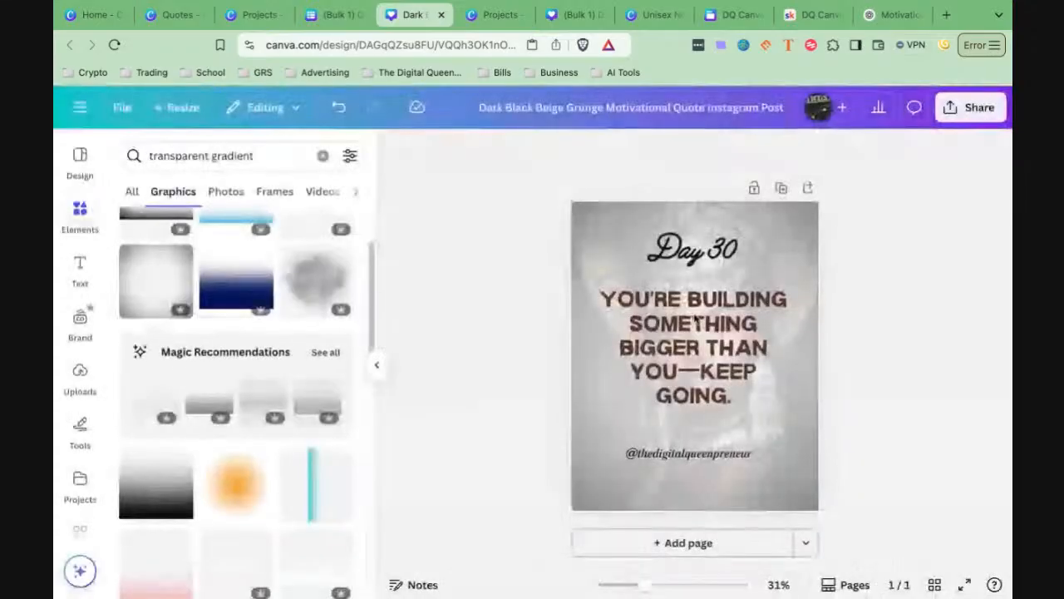
{"action": "left_click", "coordinate": [773, 249]}
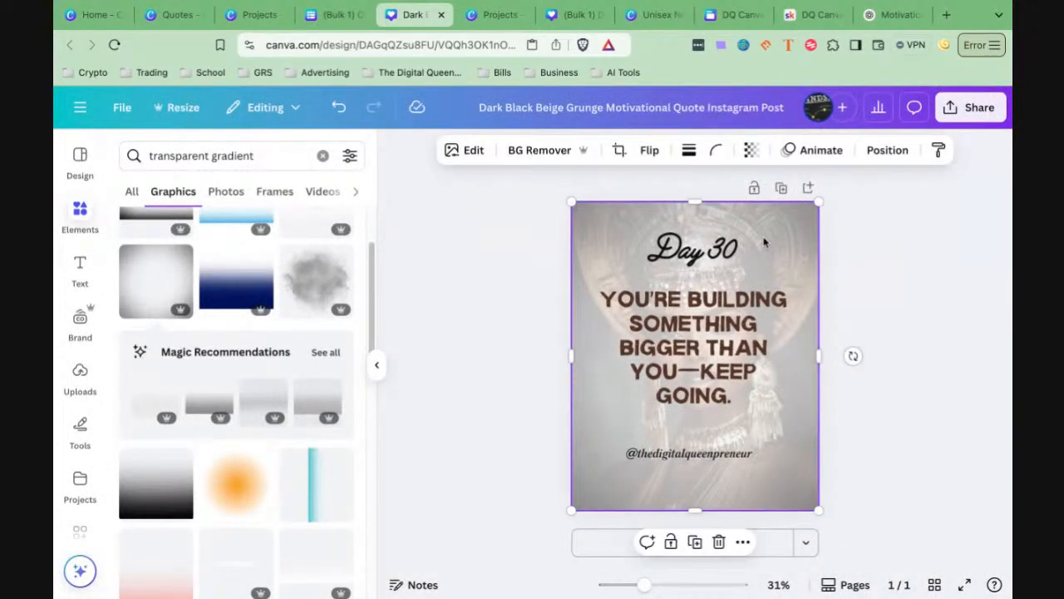
{"action": "left_click_drag", "start_coordinate": [764, 242], "coordinate": [766, 240]}
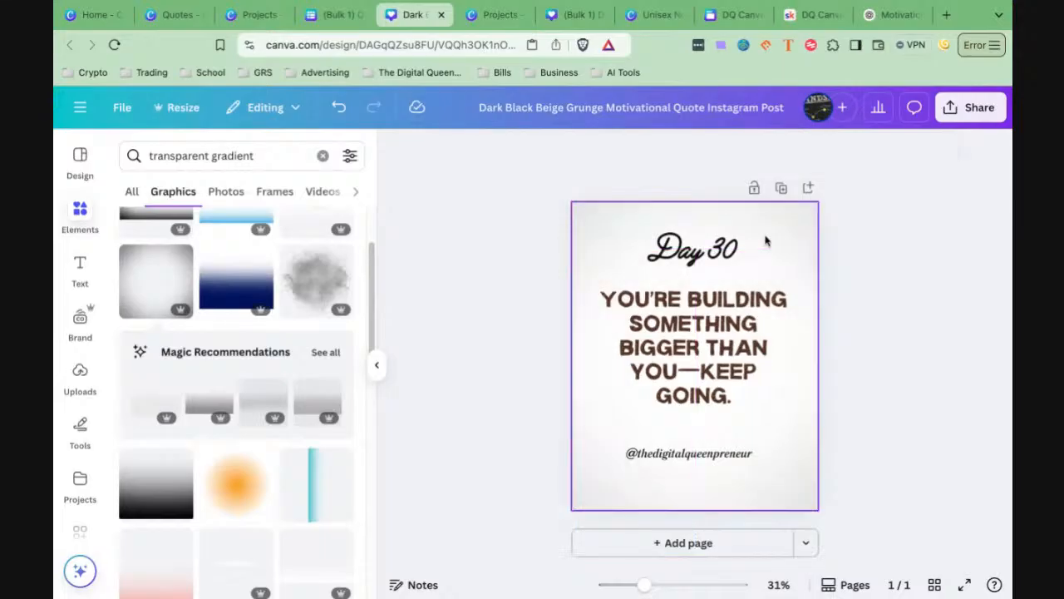
{"action": "left_click", "coordinate": [337, 108]}
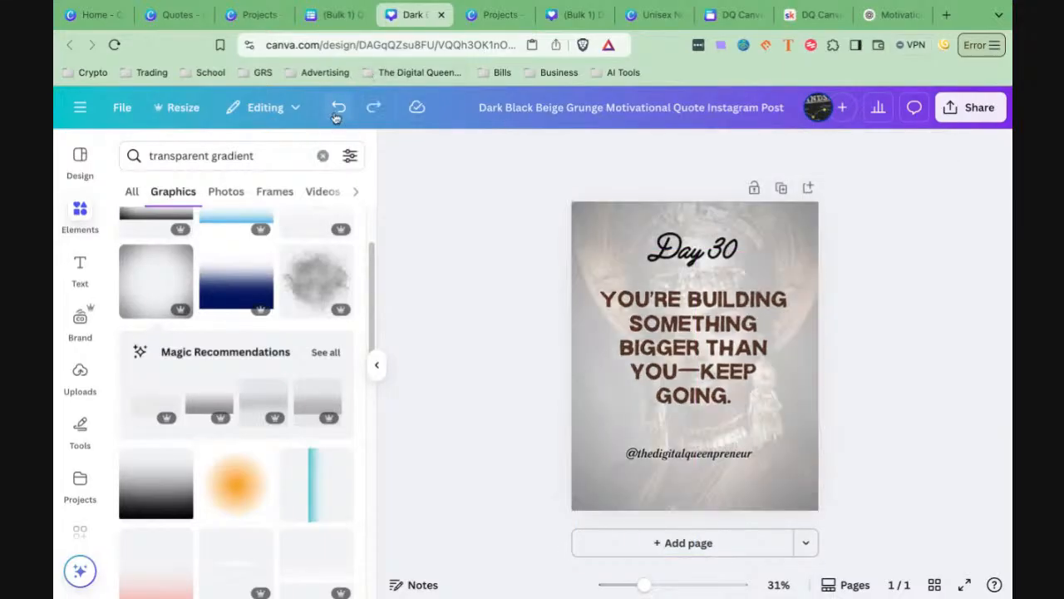
{"action": "left_click", "coordinate": [619, 237]}
{"action": "mouse_move", "coordinate": [619, 237]}
{"action": "left_mouse_down"}
{"action": "mouse_move", "coordinate": [549, 213]}
{"action": "mouse_move", "coordinate": [511, 266]}
{"action": "mouse_move", "coordinate": [506, 296]}
{"action": "mouse_move", "coordinate": [522, 230]}
{"action": "mouse_move", "coordinate": [520, 245]}
{"action": "mouse_move", "coordinate": [665, 255]}
{"action": "mouse_move", "coordinate": [621, 235]}
{"action": "mouse_move", "coordinate": [617, 273]}
{"action": "mouse_move", "coordinate": [617, 238]}
{"action": "mouse_move", "coordinate": [518, 237]}
{"action": "mouse_move", "coordinate": [617, 237]}
{"action": "left_mouse_up"}
{"action": "left_click", "coordinate": [869, 312]}
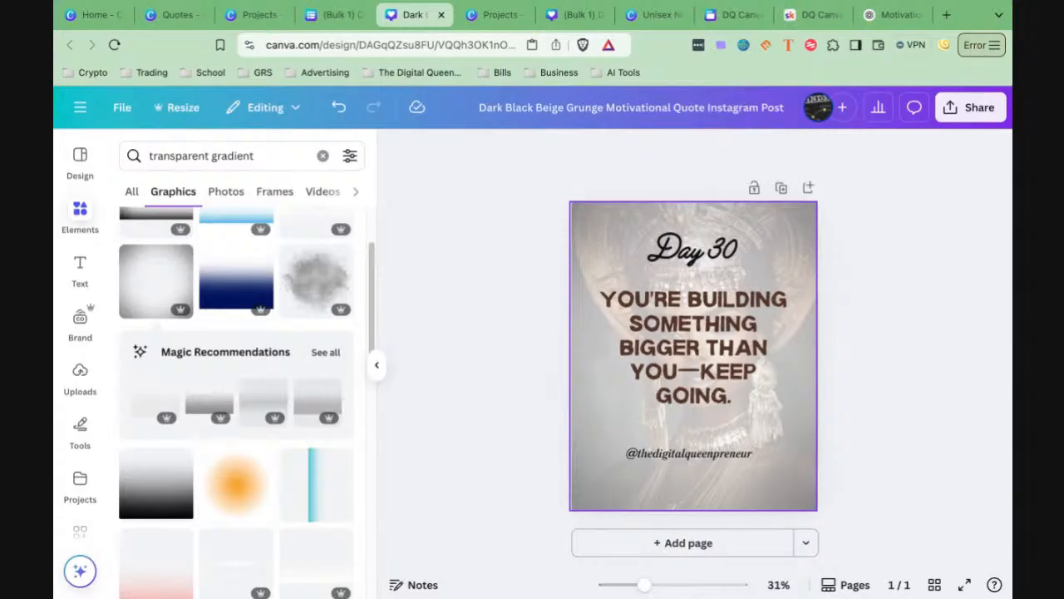
{"action": "left_click", "coordinate": [790, 252]}
{"action": "key", "text": "Delete"}
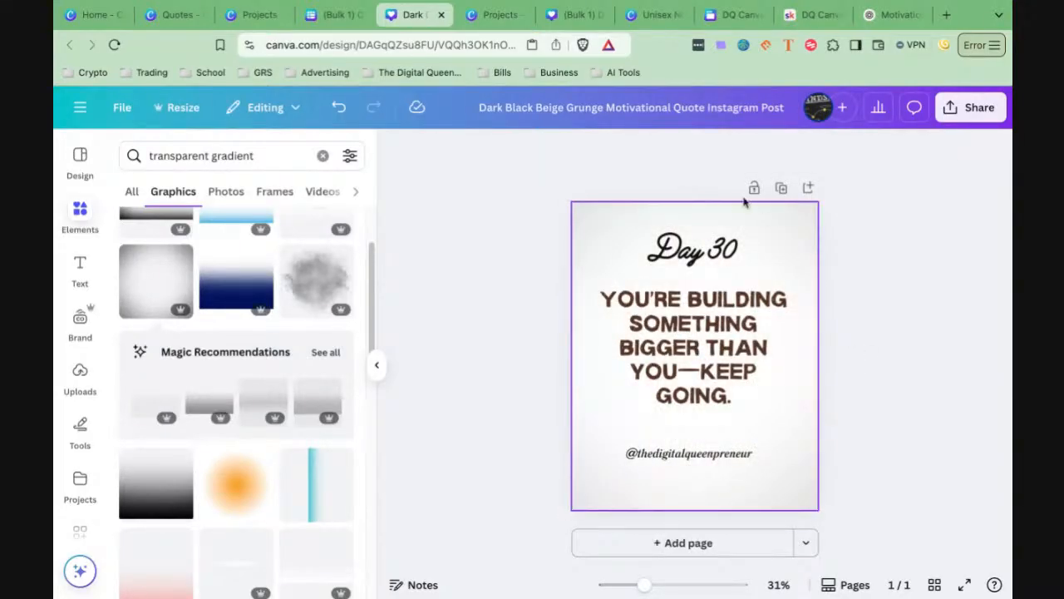
{"action": "left_click", "coordinate": [340, 109]}
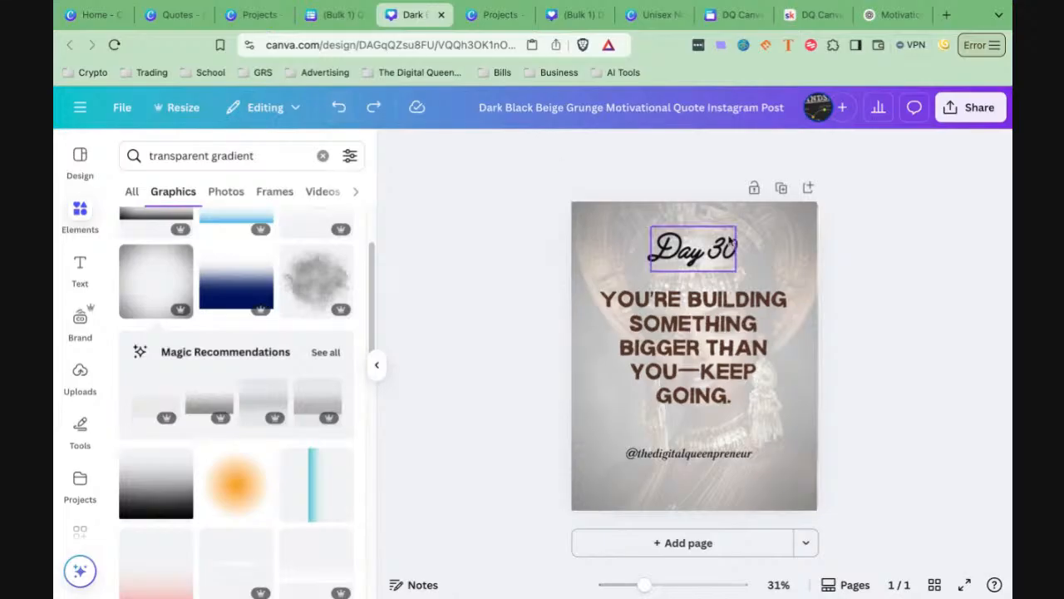
Step: Delete the faded portrait from the template page and shift the gradient graphic down the page
{"action": "left_click", "coordinate": [786, 241]}
{"action": "left_click_drag", "start_coordinate": [786, 241], "coordinate": [785, 243]}
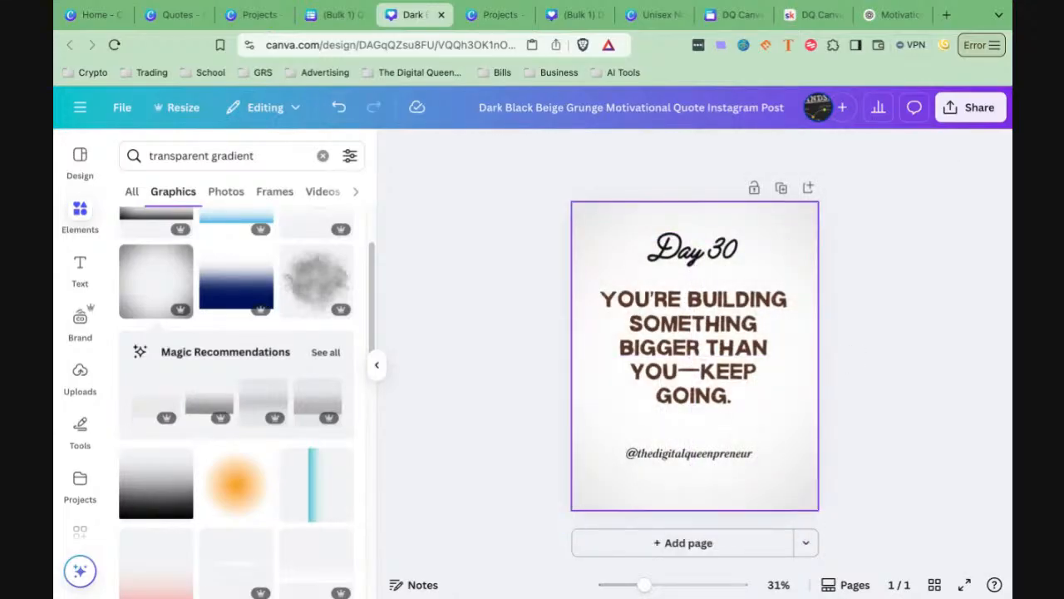
{"action": "mouse_move", "coordinate": [771, 250]}
{"action": "left_mouse_down"}
{"action": "mouse_move", "coordinate": [759, 294]}
{"action": "mouse_move", "coordinate": [777, 268]}
{"action": "left_mouse_up"}
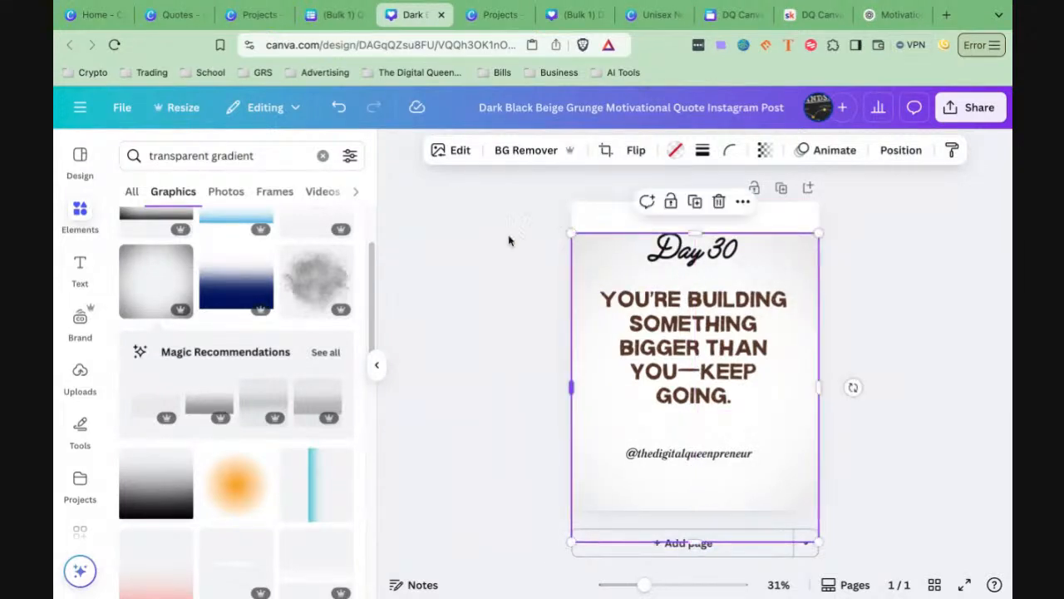
Step: Add the gold-headdress portrait from the uploads and set it as the page background, moving the gradient graphic out of its way
{"action": "left_click", "coordinate": [81, 373]}
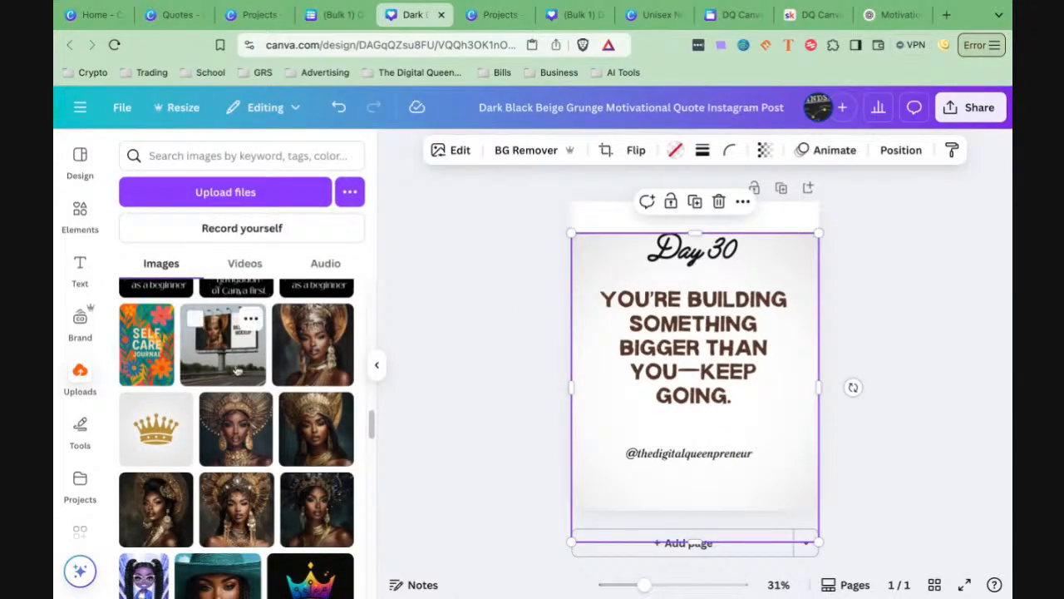
{"action": "left_click_drag", "start_coordinate": [316, 344], "coordinate": [703, 327]}
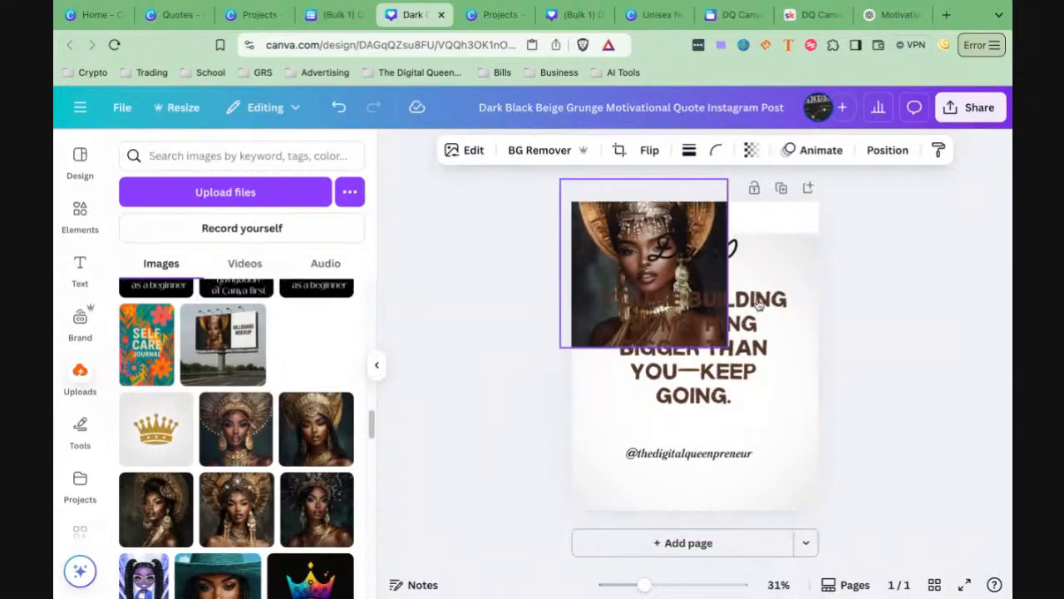
{"action": "left_click", "coordinate": [795, 263]}
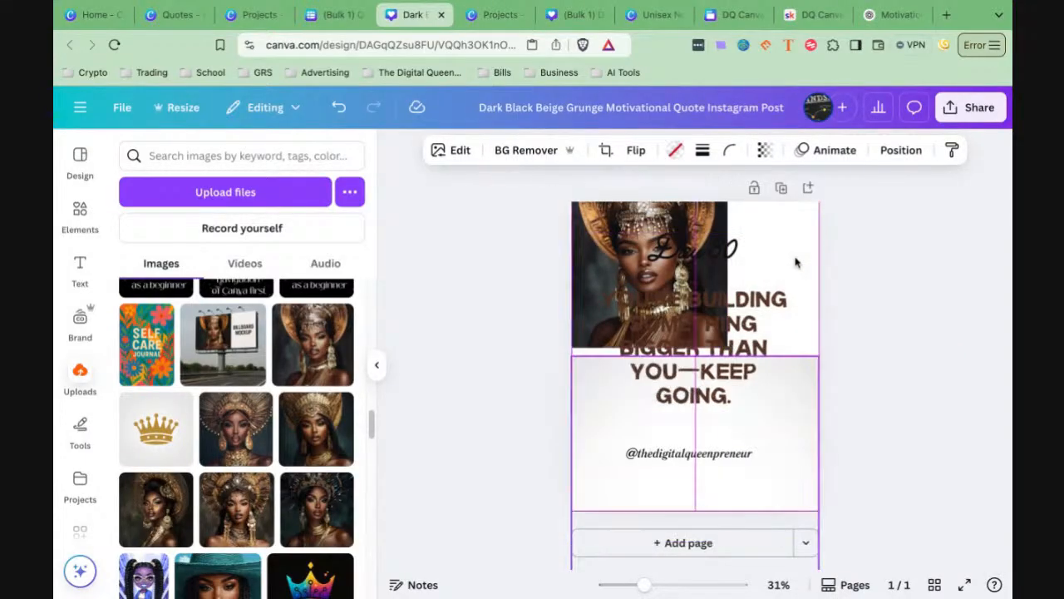
{"action": "left_click", "coordinate": [709, 223]}
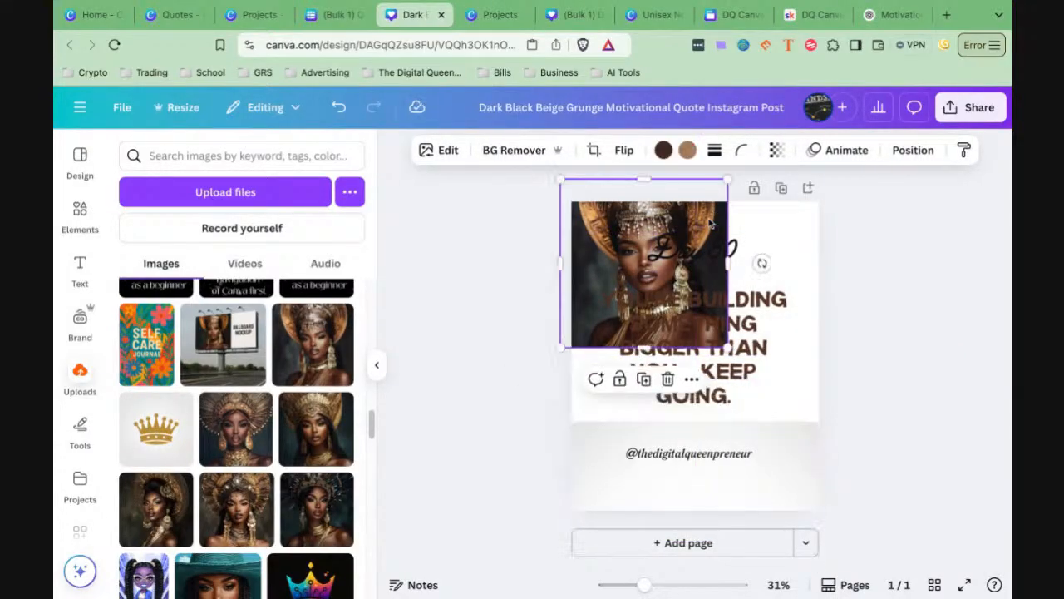
{"action": "left_click", "coordinate": [692, 378]}
{"action": "scroll", "coordinate": [740, 308], "scroll_direction": "down", "scroll_amount": 5}
{"action": "left_click", "coordinate": [745, 283]}
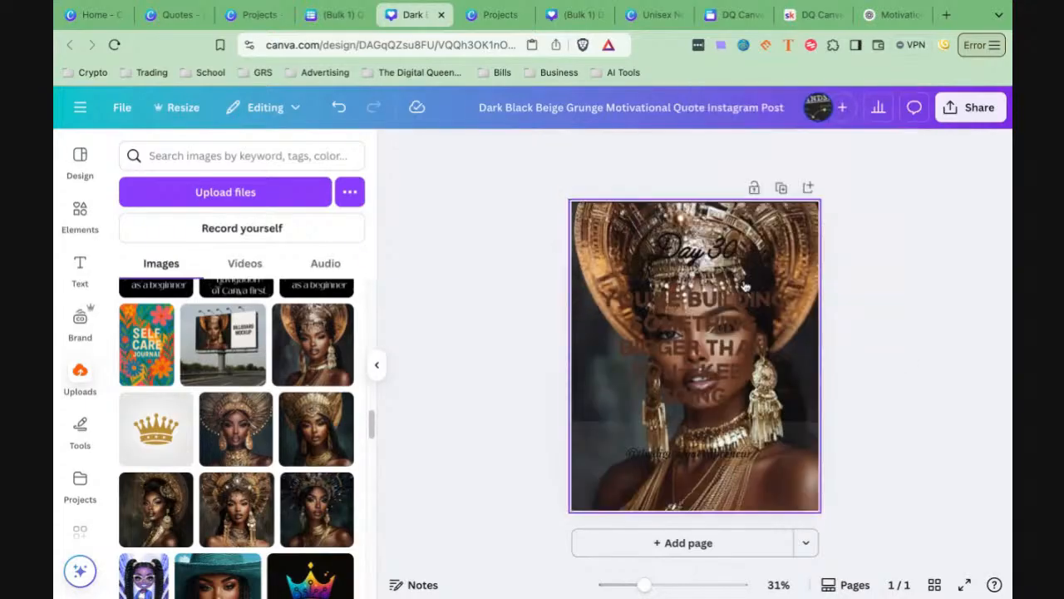
Step: Delete the gradient graphic lying over the portrait background
{"action": "left_click", "coordinate": [805, 449]}
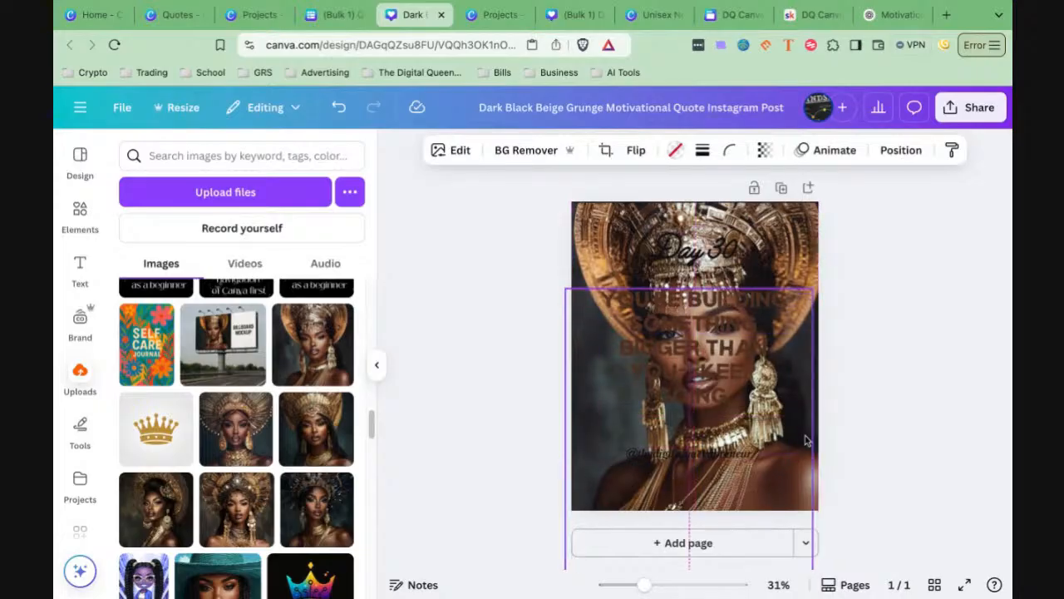
{"action": "left_click_drag", "start_coordinate": [807, 441], "coordinate": [807, 406]}
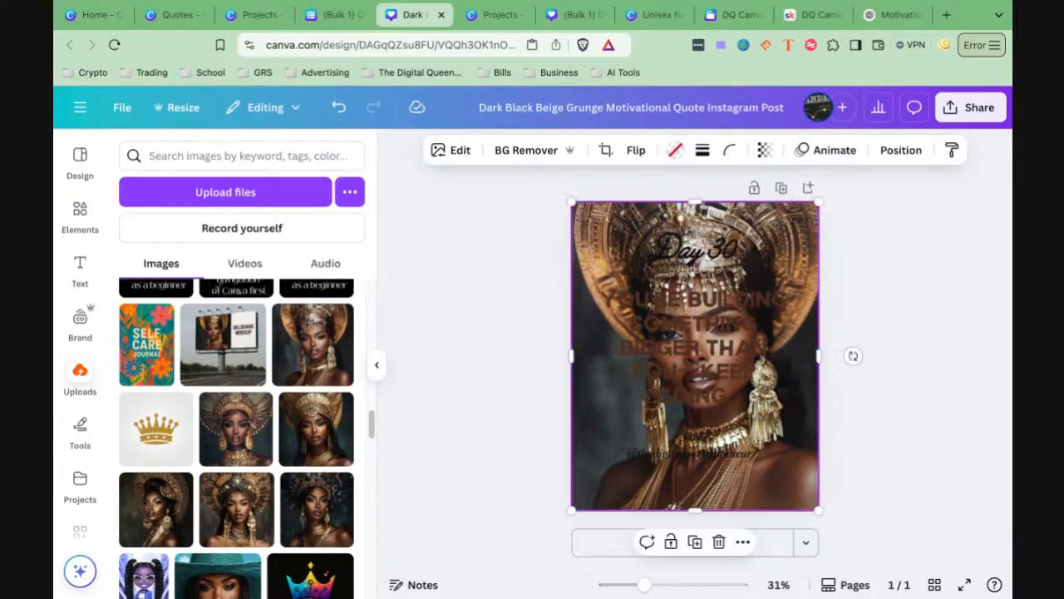
{"action": "key", "text": "Delete"}
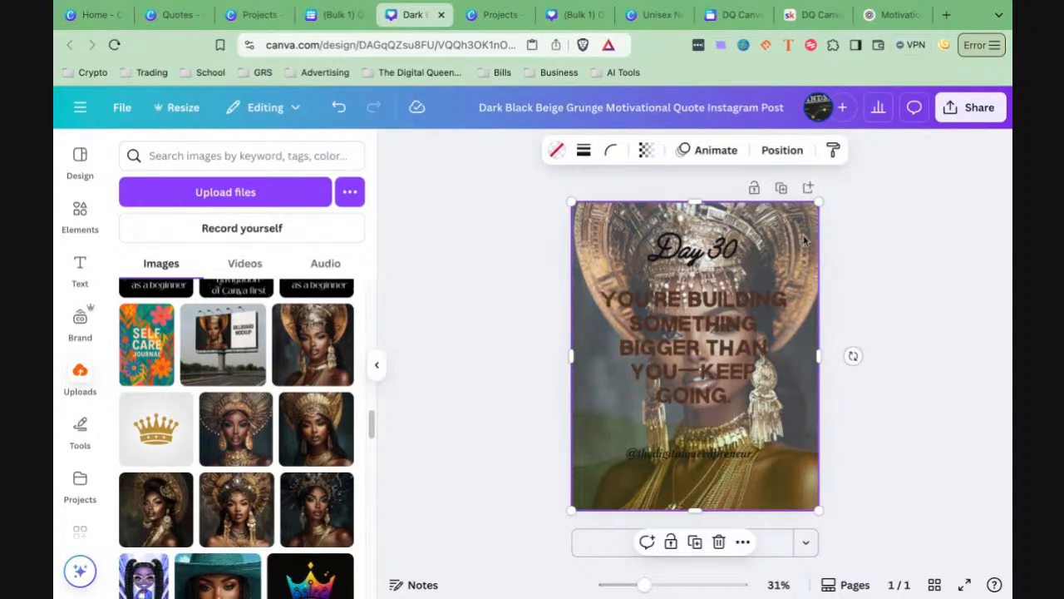
Step: Delete the semi-transparent overlay shape covering the portrait and select the background image
{"action": "left_click_drag", "start_coordinate": [804, 231], "coordinate": [805, 353]}
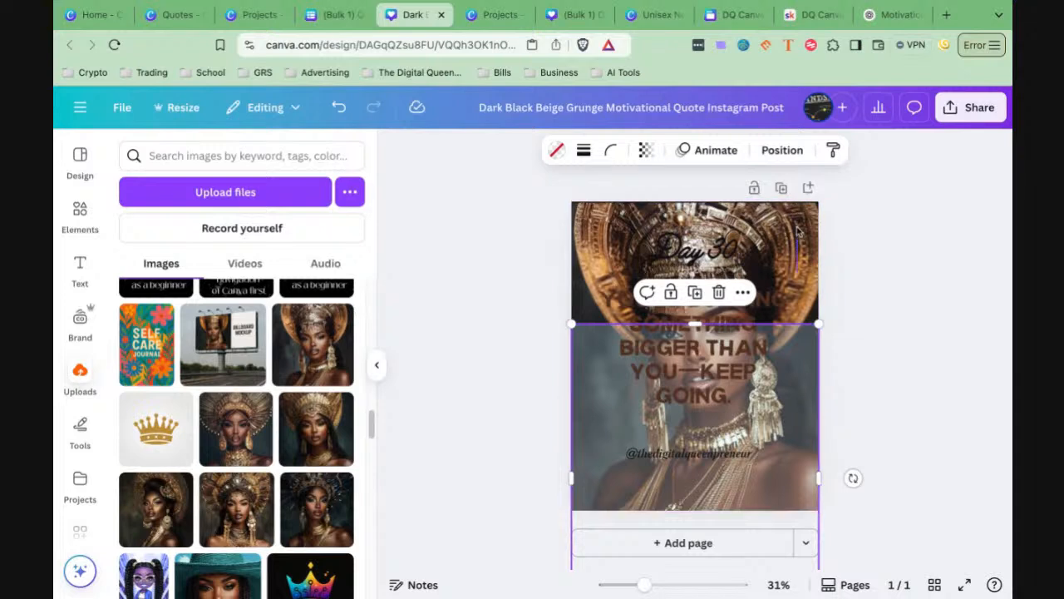
{"action": "left_click", "coordinate": [802, 273]}
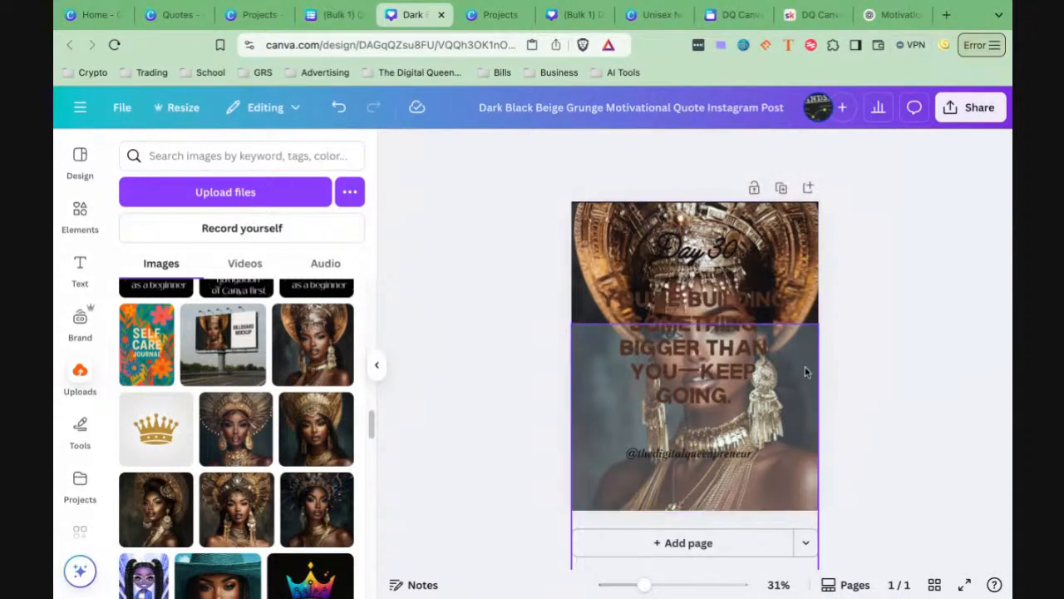
{"action": "mouse_move", "coordinate": [805, 368]}
{"action": "left_mouse_down"}
{"action": "mouse_move", "coordinate": [817, 276]}
{"action": "mouse_move", "coordinate": [804, 370]}
{"action": "left_mouse_up"}
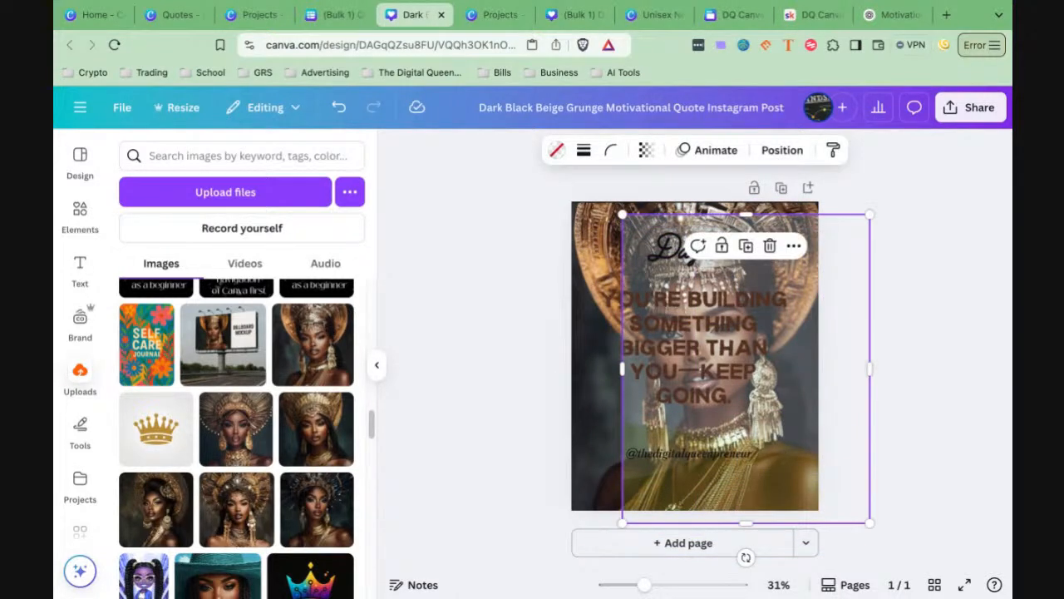
{"action": "key", "text": "Delete"}
{"action": "left_click", "coordinate": [800, 240]}
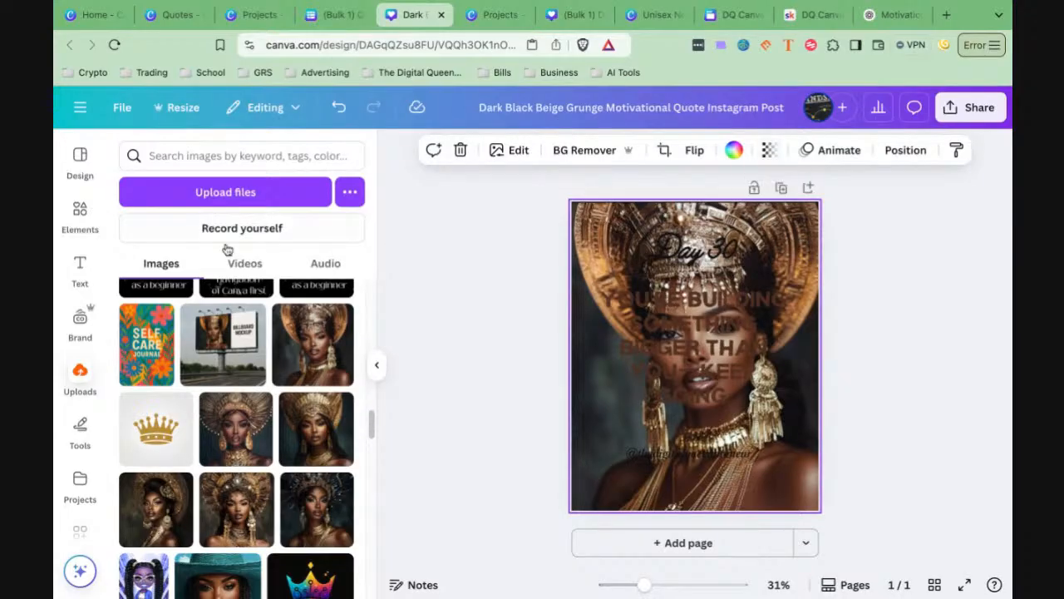
Step: Try the soft grey radial gradient graphic from the transparent gradient results over the portrait and remove it
{"action": "left_click", "coordinate": [81, 218]}
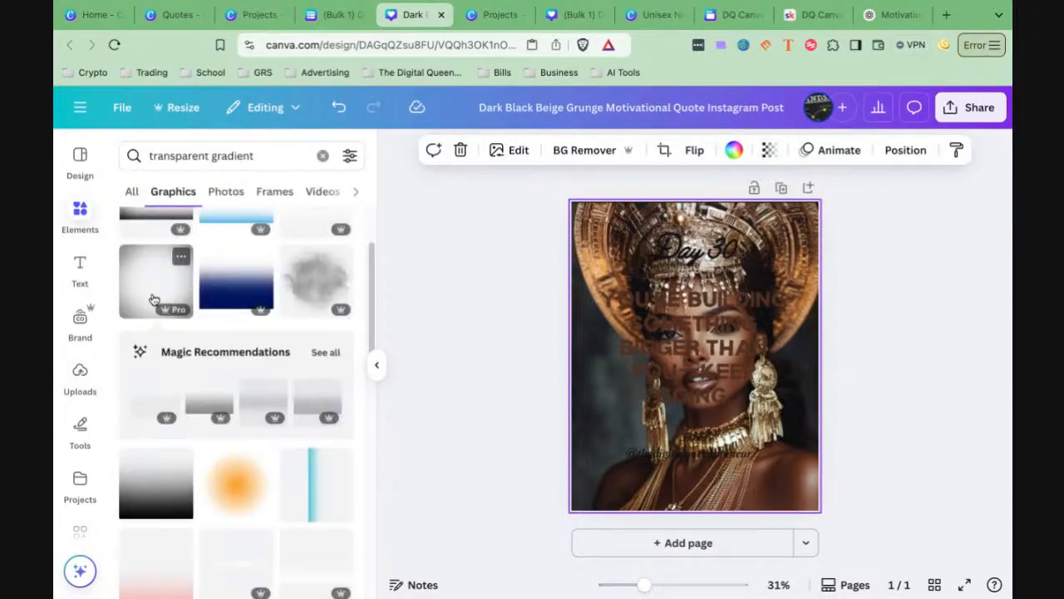
{"action": "left_click", "coordinate": [156, 291]}
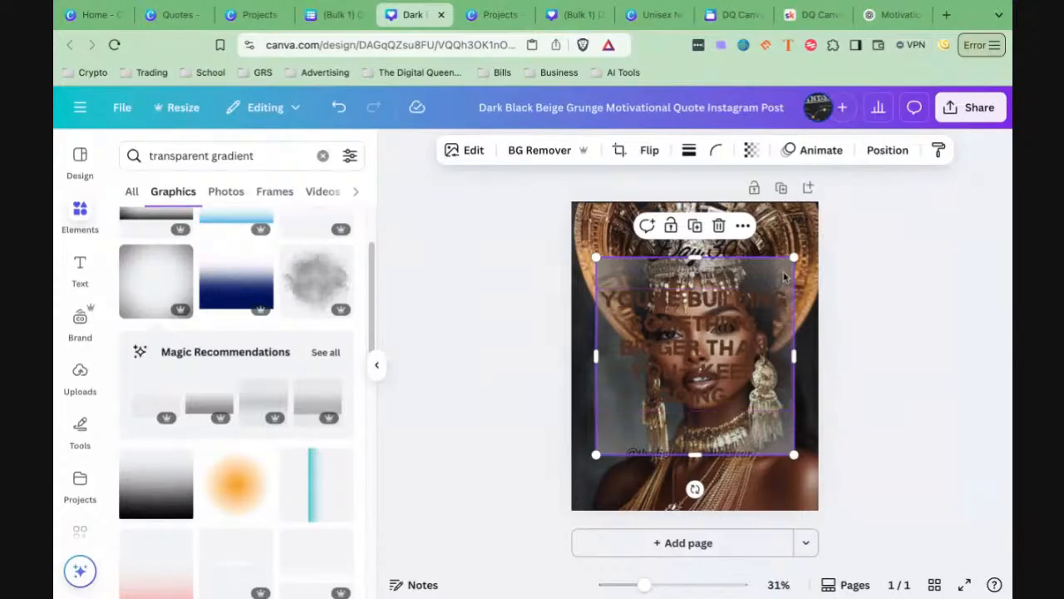
{"action": "left_click_drag", "start_coordinate": [779, 278], "coordinate": [750, 228]}
{"action": "key", "text": "Escape"}
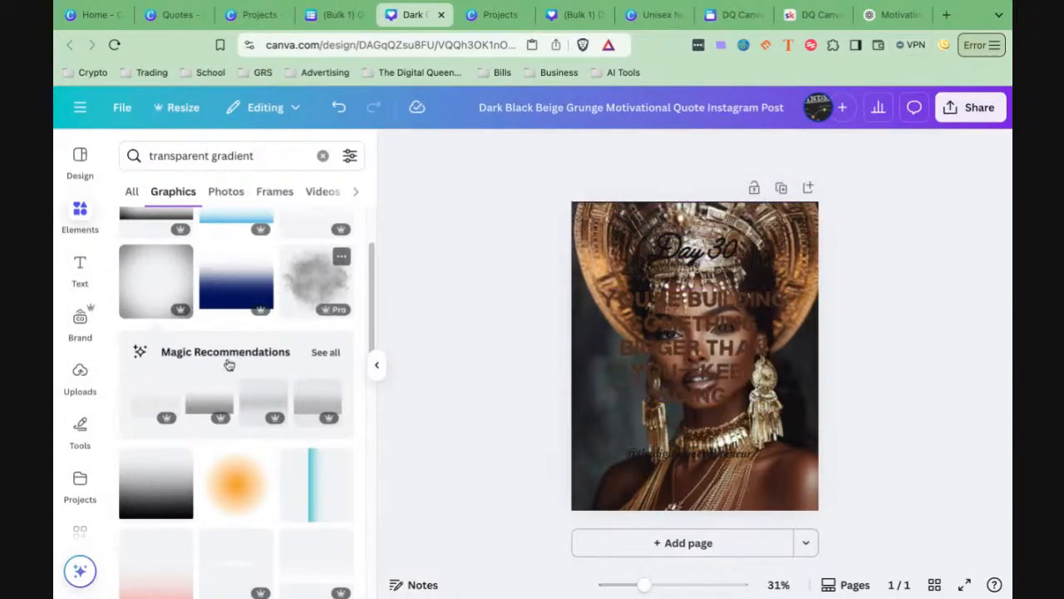
Step: Add the black fade gradient graphic over the portrait, align it with the page's top-left corner and enlarge it to the full page width
{"action": "scroll", "coordinate": [225, 366], "scroll_direction": "down", "scroll_amount": 3}
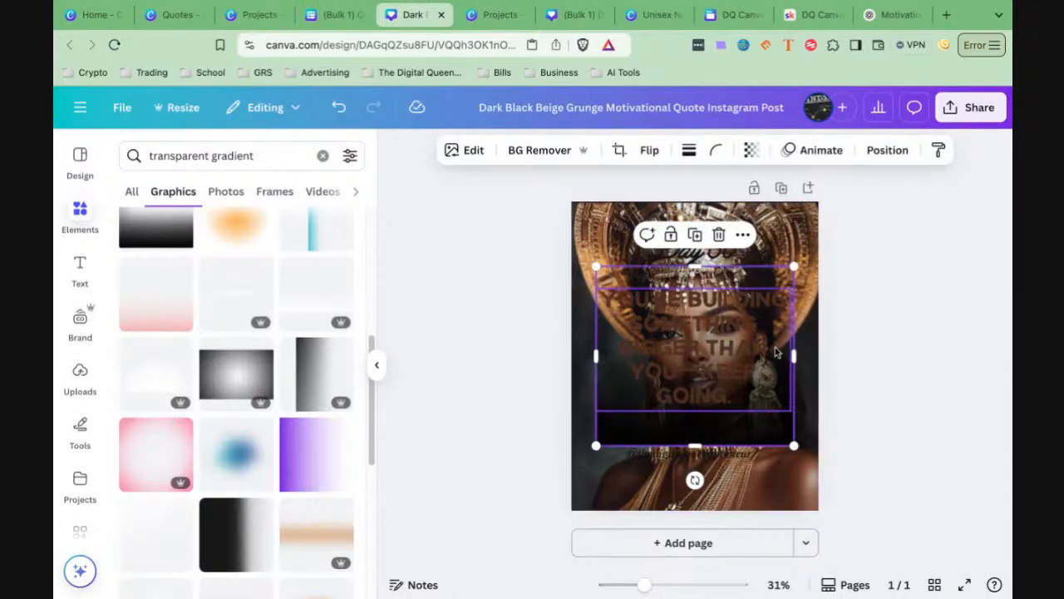
{"action": "left_click_drag", "start_coordinate": [763, 435], "coordinate": [770, 385]}
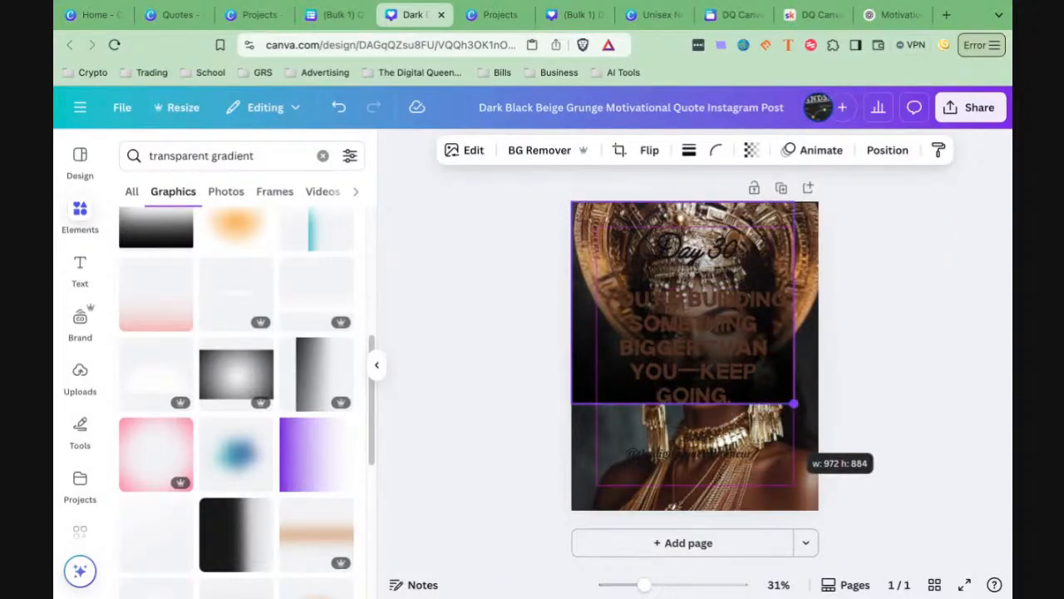
{"action": "left_click_drag", "start_coordinate": [794, 403], "coordinate": [819, 426]}
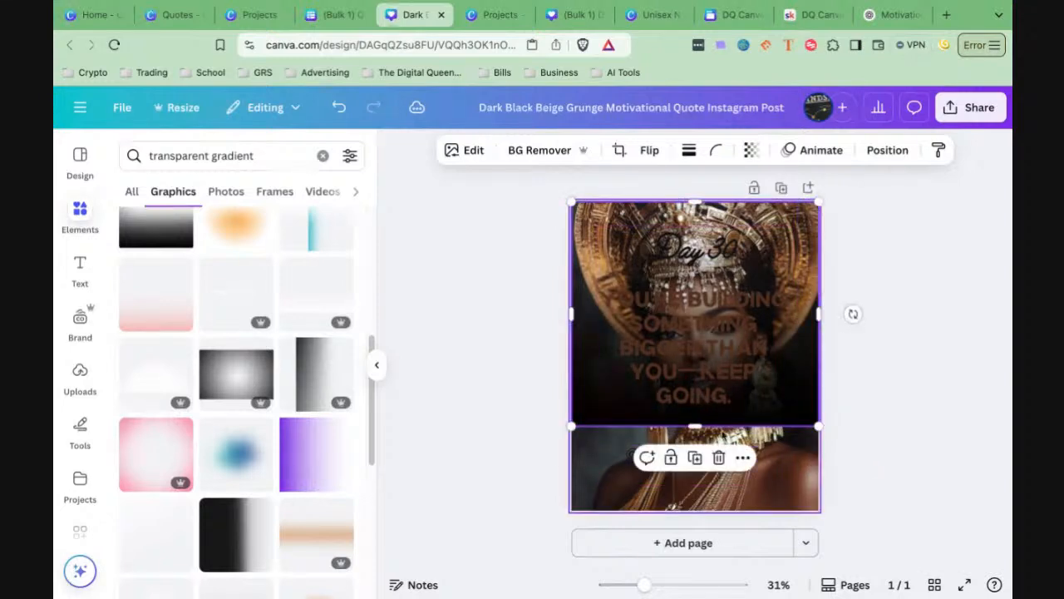
Step: Stretch the dark gradient overlay down to the page's lower edge and recolour the quote text white
{"action": "left_click_drag", "start_coordinate": [694, 426], "coordinate": [697, 424]}
{"action": "left_click", "coordinate": [691, 341]}
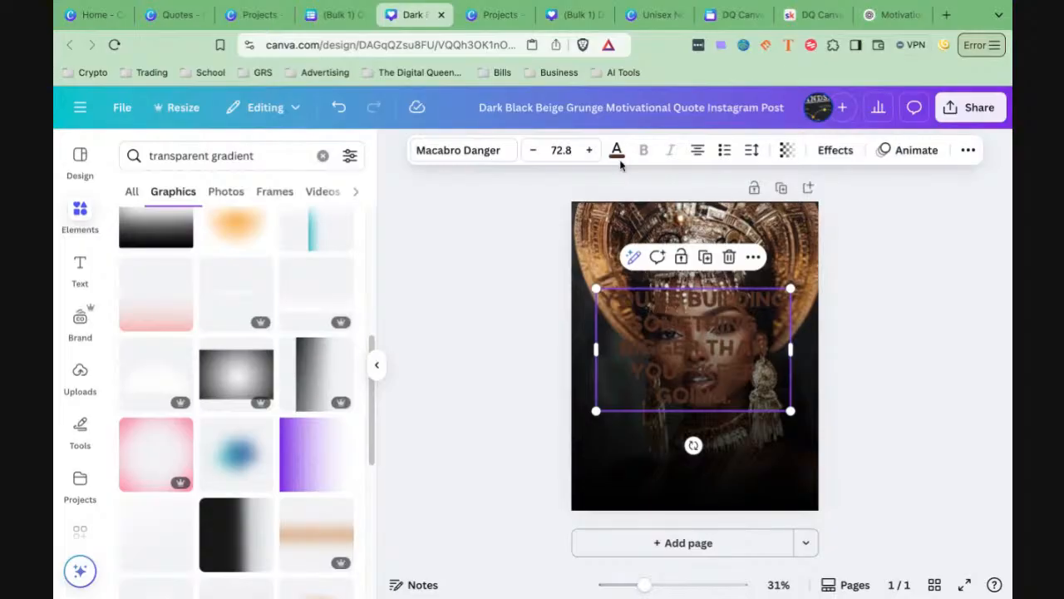
{"action": "left_click", "coordinate": [618, 157]}
{"action": "left_click", "coordinate": [175, 365]}
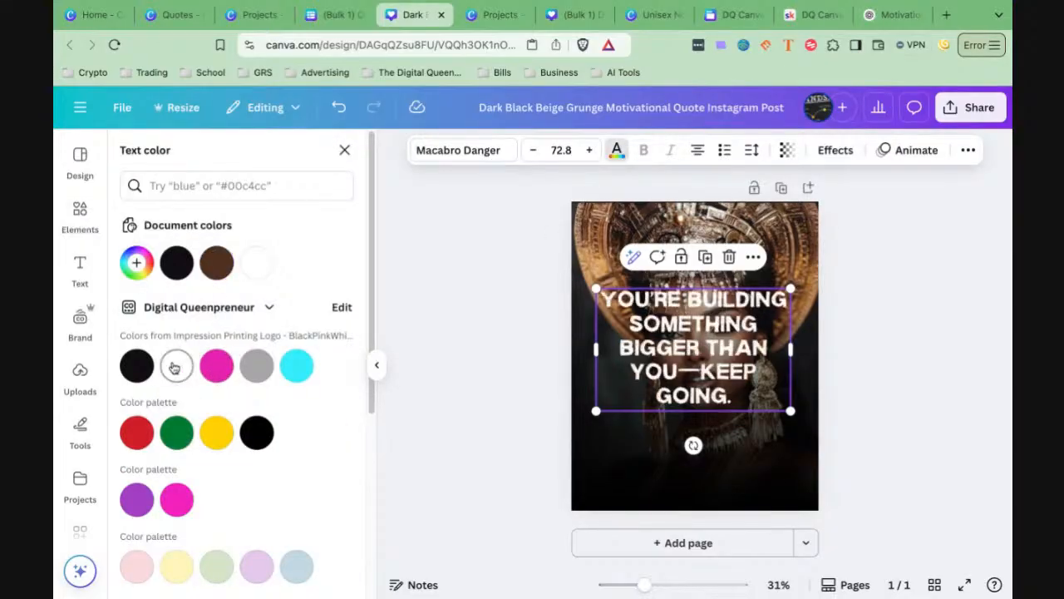
{"action": "left_click", "coordinate": [859, 343]}
Step: Recolour the account handle and Day 30 text white, and nudge the Day 30 text slightly to the right
{"action": "left_click", "coordinate": [592, 457]}
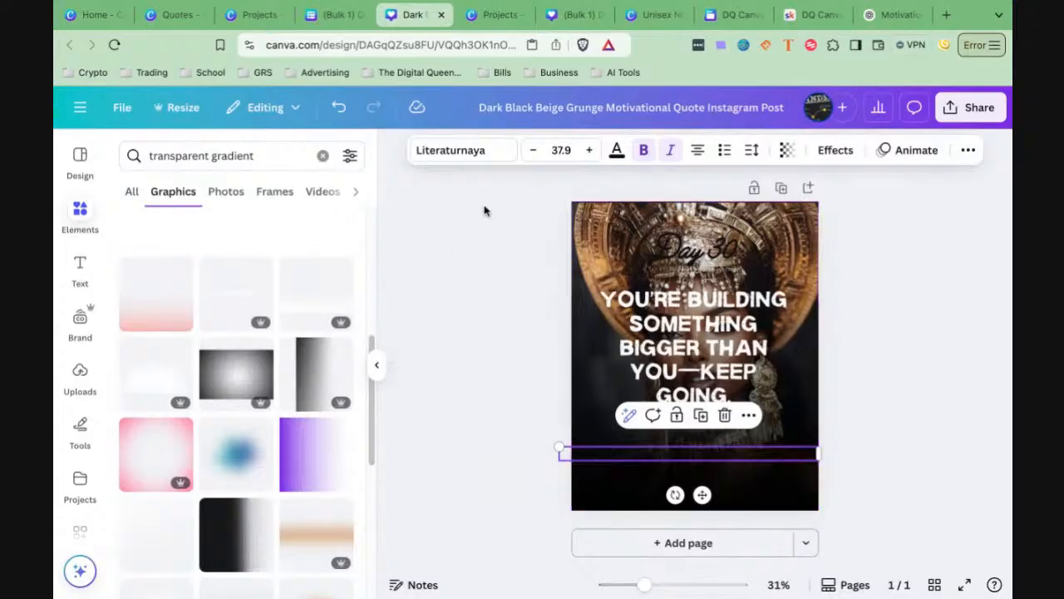
{"action": "left_click", "coordinate": [618, 153]}
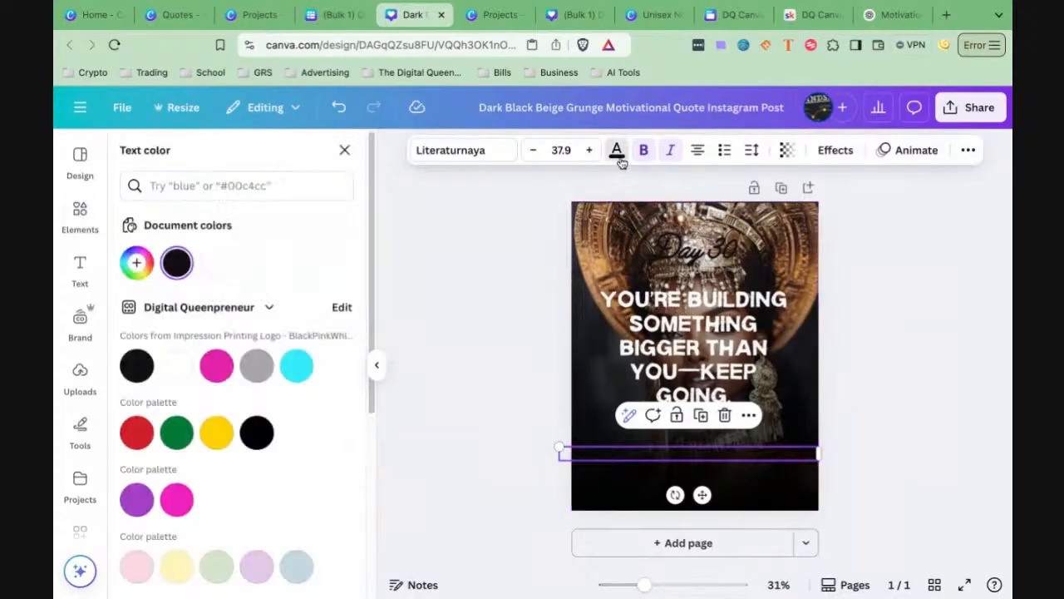
{"action": "left_click", "coordinate": [177, 366]}
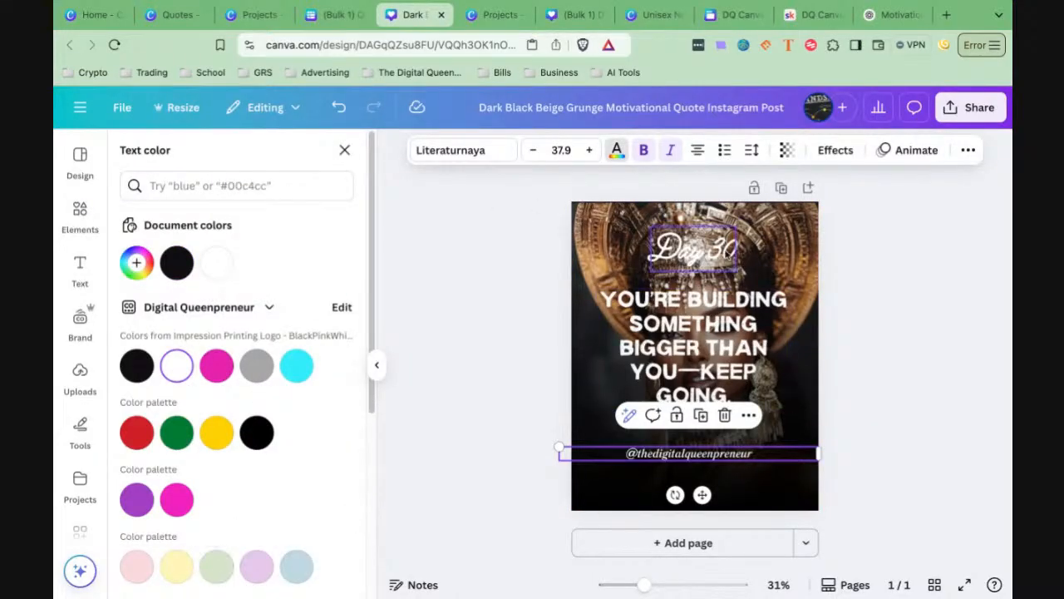
{"action": "left_click", "coordinate": [693, 248]}
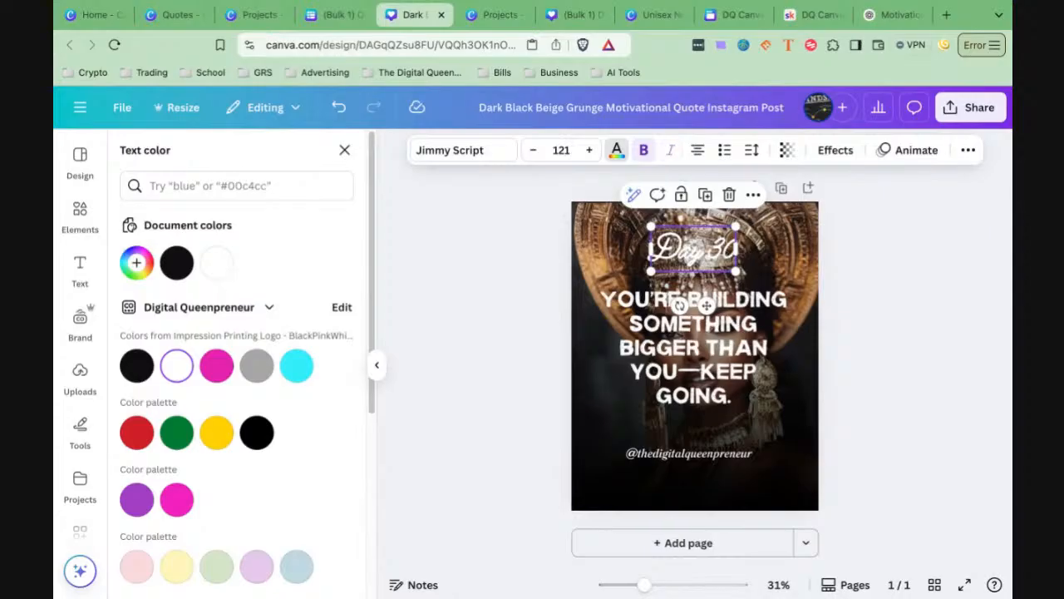
{"action": "mouse_move", "coordinate": [693, 247]}
{"action": "left_mouse_down"}
{"action": "mouse_move", "coordinate": [736, 264]}
{"action": "mouse_move", "coordinate": [708, 248]}
{"action": "left_mouse_up"}
Step: Set the background photo's transparency to 59 and nudge the gradient overlay over it
{"action": "left_click", "coordinate": [805, 223]}
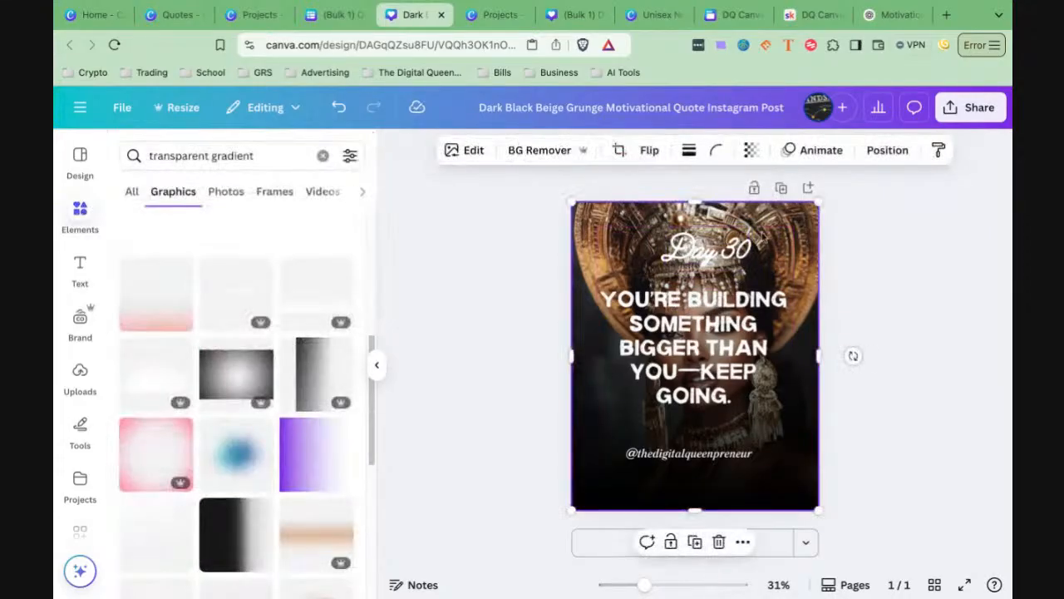
{"action": "left_click_drag", "start_coordinate": [786, 234], "coordinate": [785, 257]}
{"action": "left_click", "coordinate": [785, 218]}
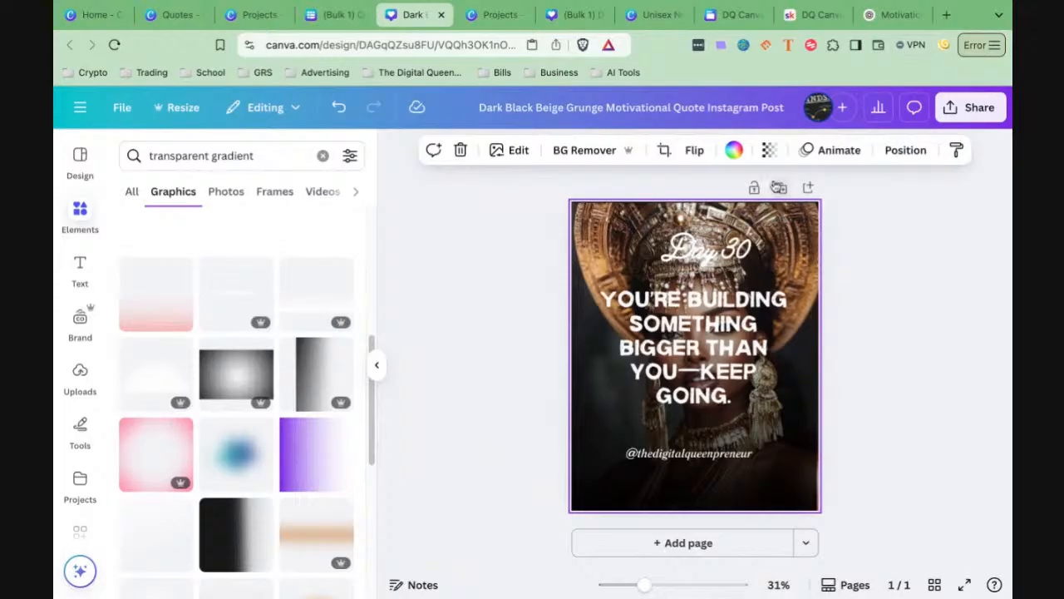
{"action": "left_click", "coordinate": [769, 149]}
{"action": "left_click_drag", "start_coordinate": [798, 215], "coordinate": [763, 212]}
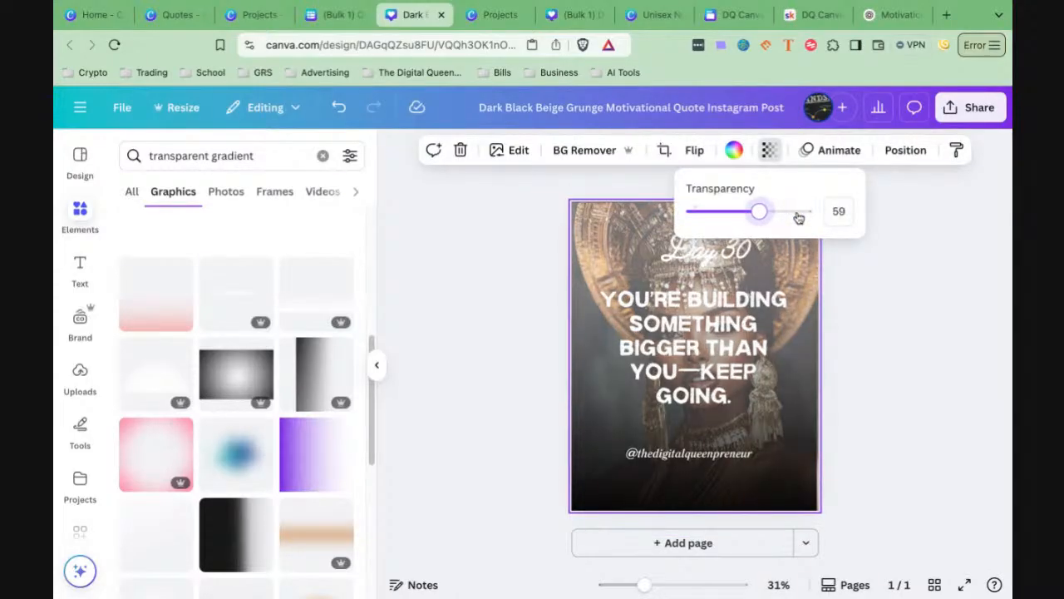
{"action": "left_click", "coordinate": [855, 325]}
{"action": "left_click_drag", "start_coordinate": [799, 378], "coordinate": [796, 359]}
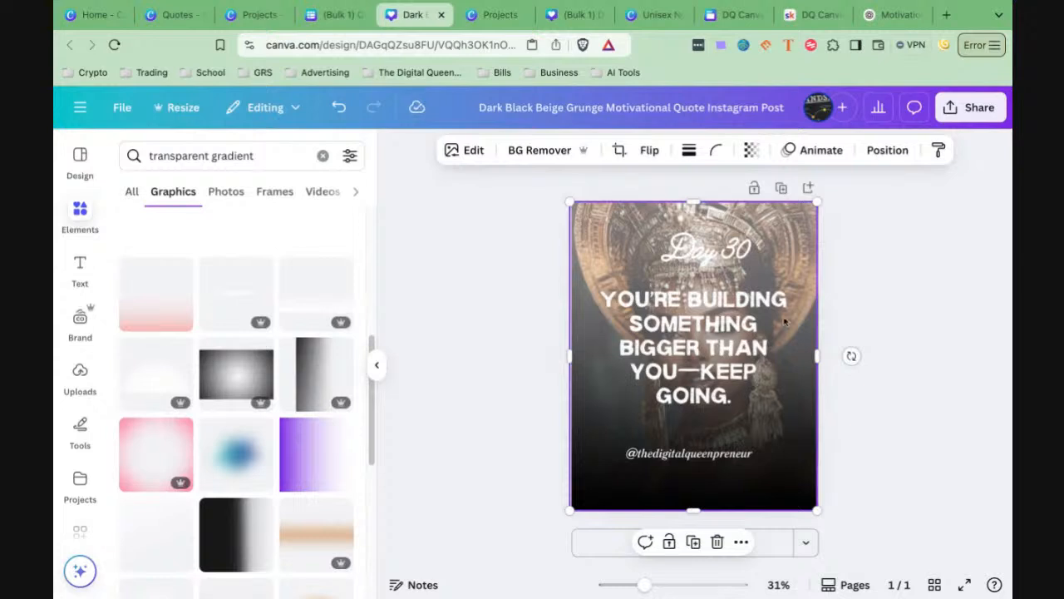
Step: Try placing the Day 30 text beneath the quote, with the account handle below it
{"action": "left_click", "coordinate": [720, 253]}
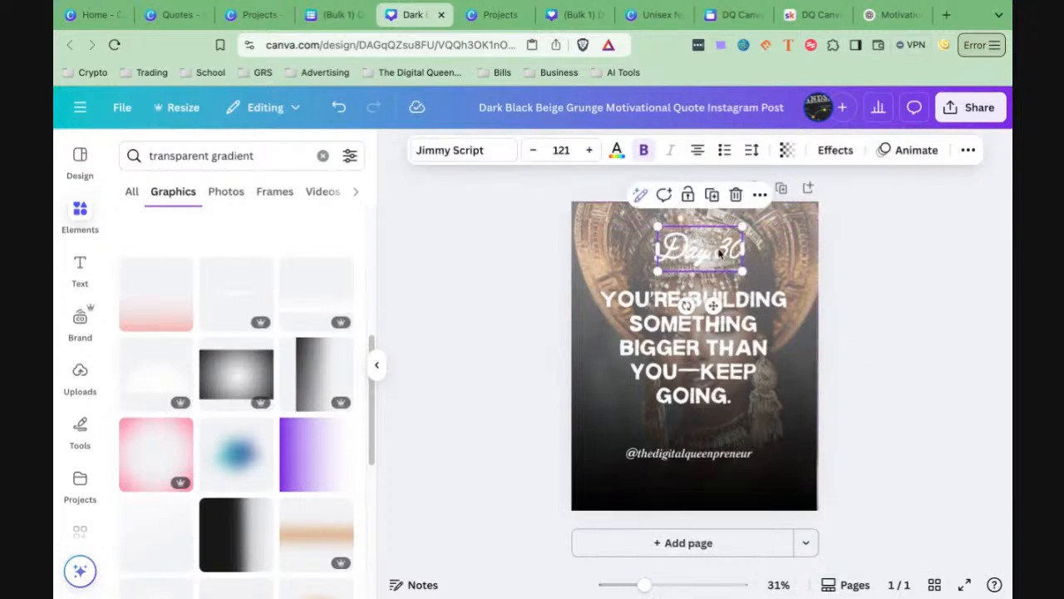
{"action": "left_click_drag", "start_coordinate": [720, 253], "coordinate": [715, 488]}
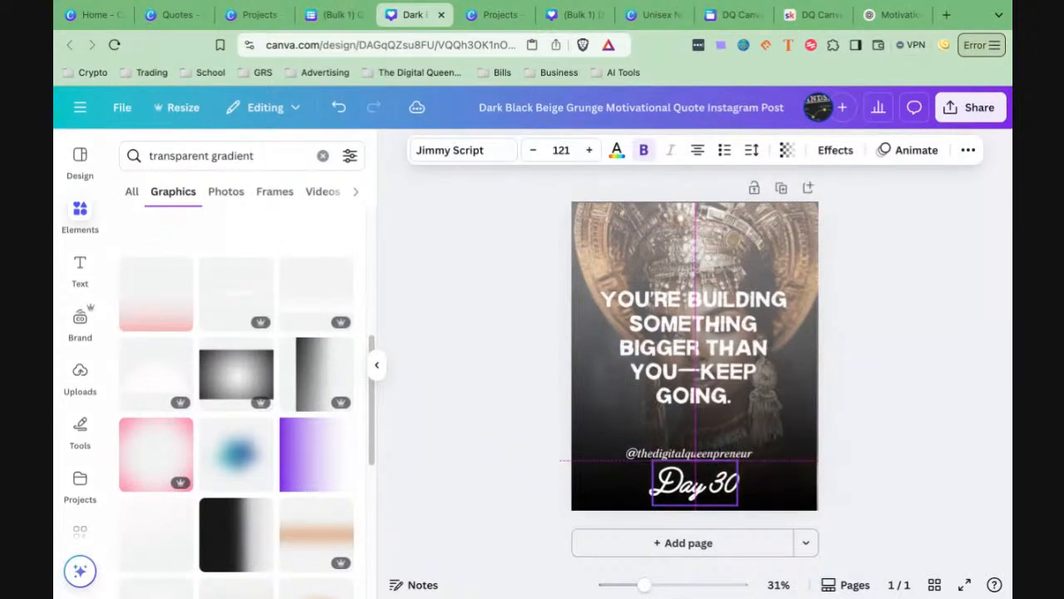
{"action": "left_click_drag", "start_coordinate": [707, 541], "coordinate": [704, 497]}
{"action": "left_click", "coordinate": [642, 456]}
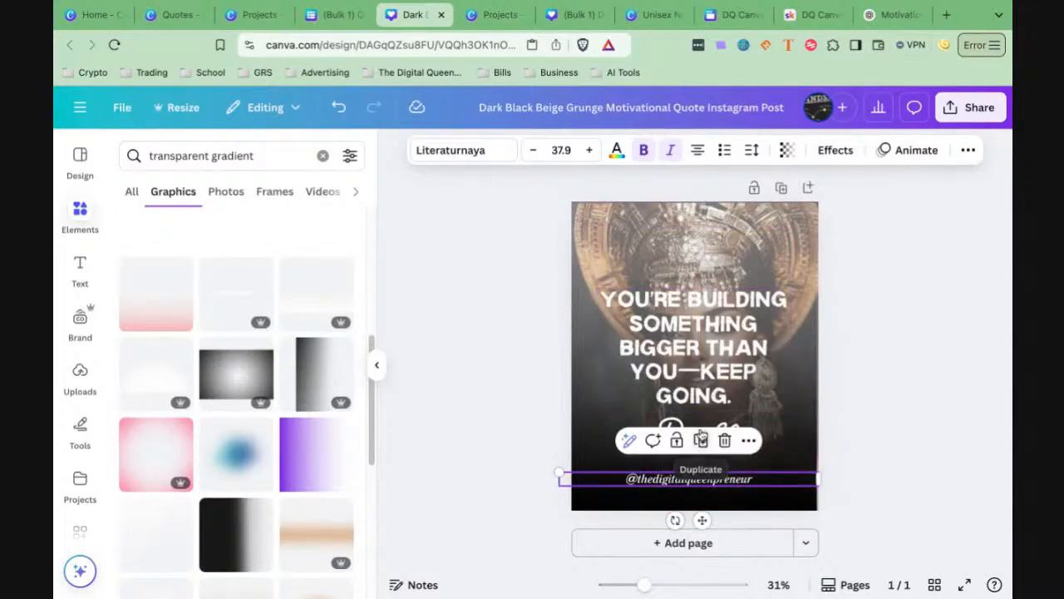
Step: Center the Day 30 text near the page's upper edge and reposition the quote and account handle beneath it
{"action": "left_click_drag", "start_coordinate": [694, 430], "coordinate": [695, 248]}
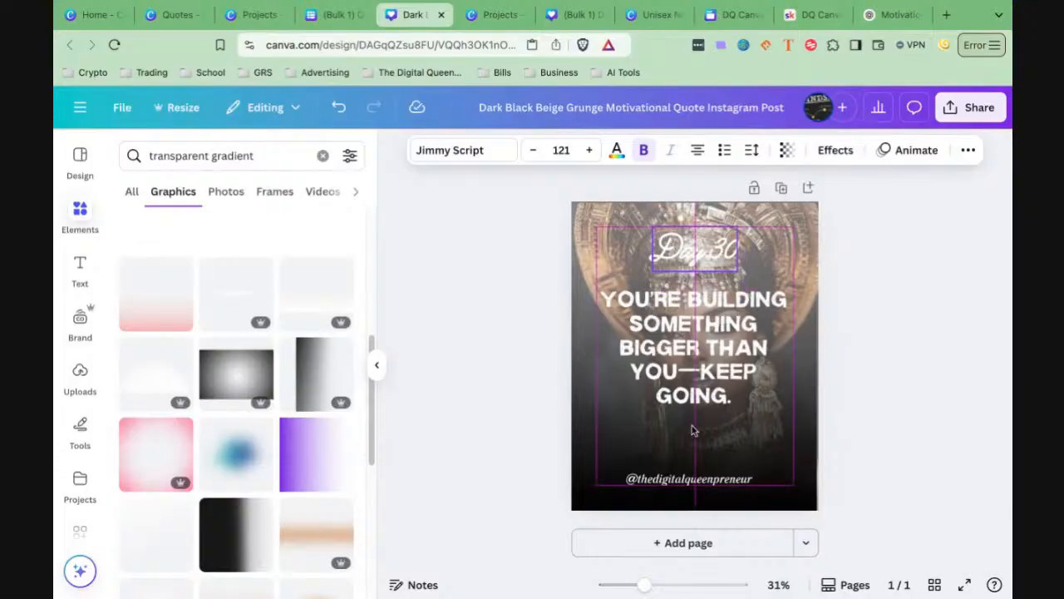
{"action": "left_click", "coordinate": [696, 306]}
{"action": "left_click_drag", "start_coordinate": [697, 306], "coordinate": [699, 326]}
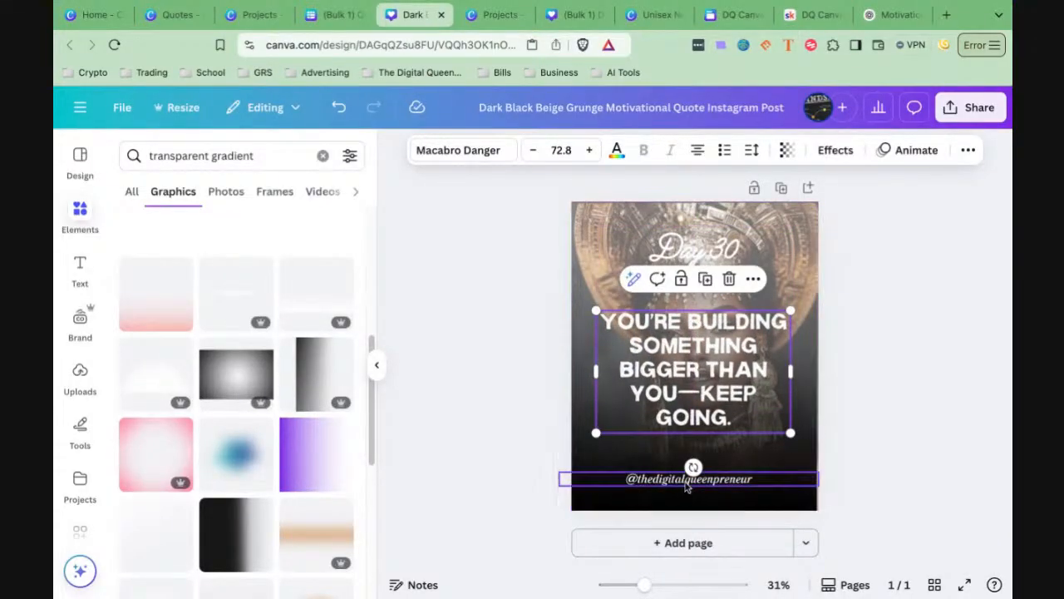
{"action": "mouse_move", "coordinate": [687, 482]}
{"action": "left_mouse_down"}
{"action": "mouse_move", "coordinate": [698, 479]}
{"action": "mouse_move", "coordinate": [687, 486]}
{"action": "left_mouse_up"}
{"action": "left_click", "coordinate": [734, 262]}
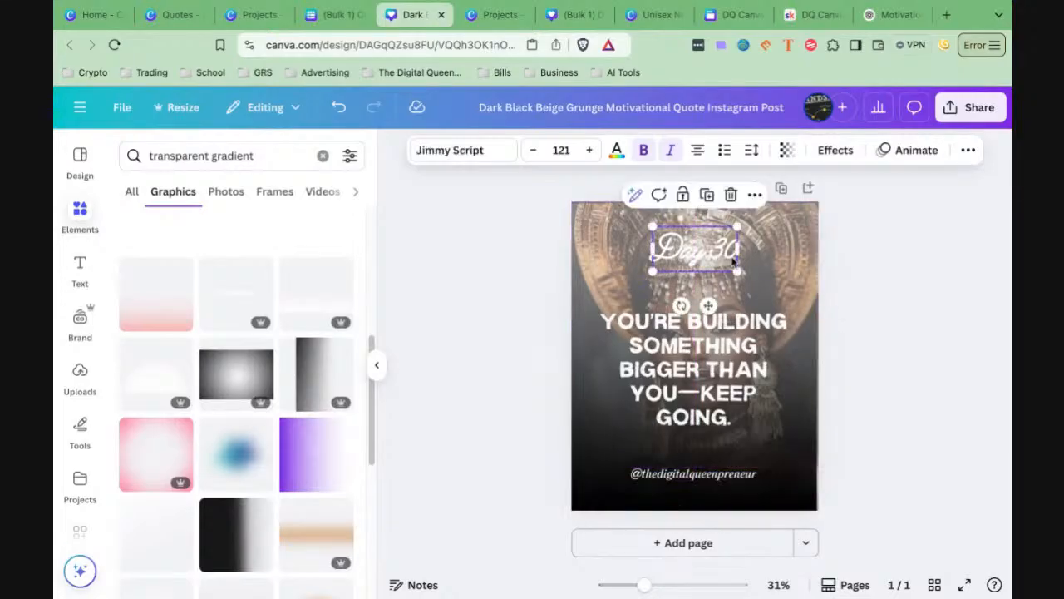
Step: Delete the gradient overlay and set the background photo's transparency to 22
{"action": "left_click", "coordinate": [611, 249]}
{"action": "left_click", "coordinate": [610, 251]}
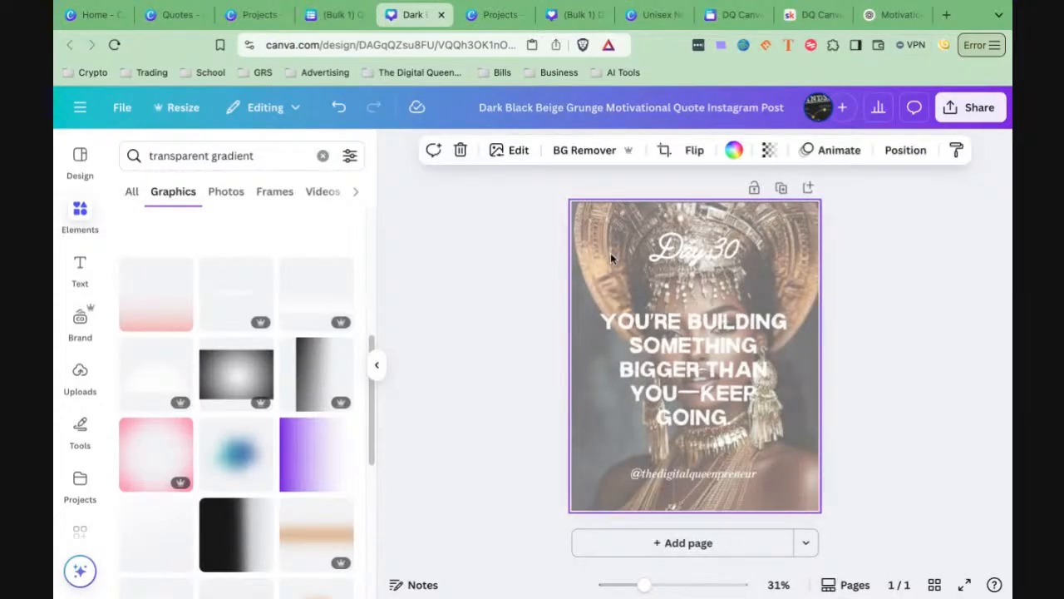
{"action": "left_click", "coordinate": [767, 151]}
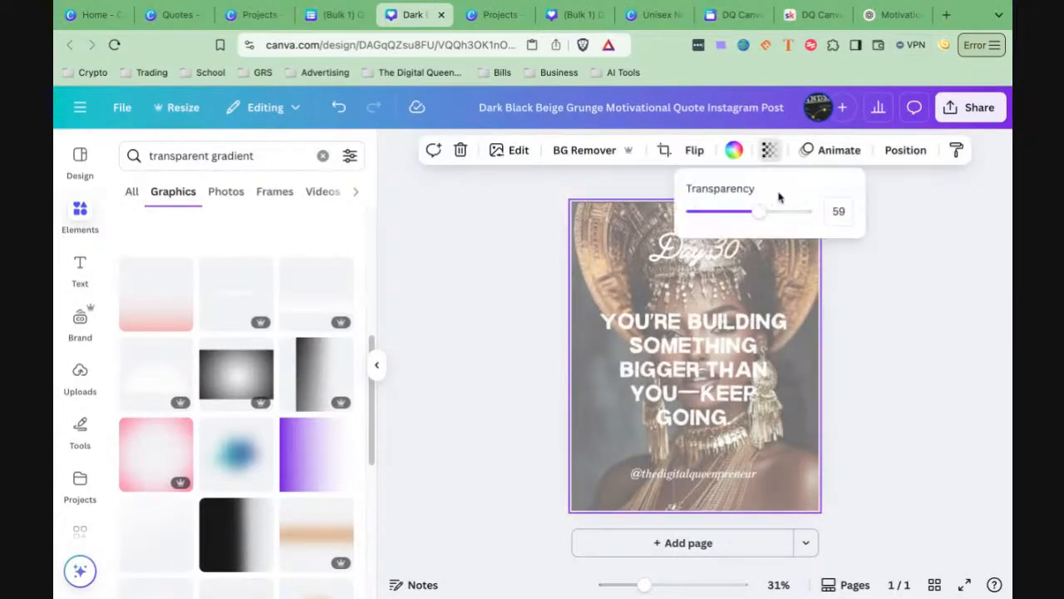
{"action": "left_click_drag", "start_coordinate": [759, 218], "coordinate": [717, 218]}
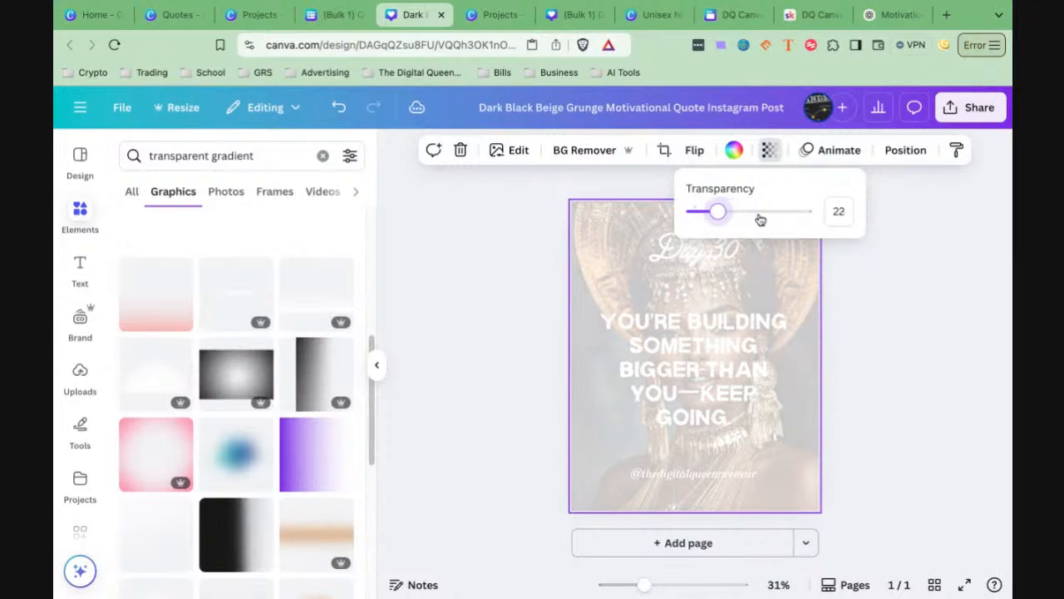
Step: Recolour the Day 30 text, the quote and the account handle black
{"action": "left_click", "coordinate": [694, 248]}
{"action": "left_click", "coordinate": [616, 152]}
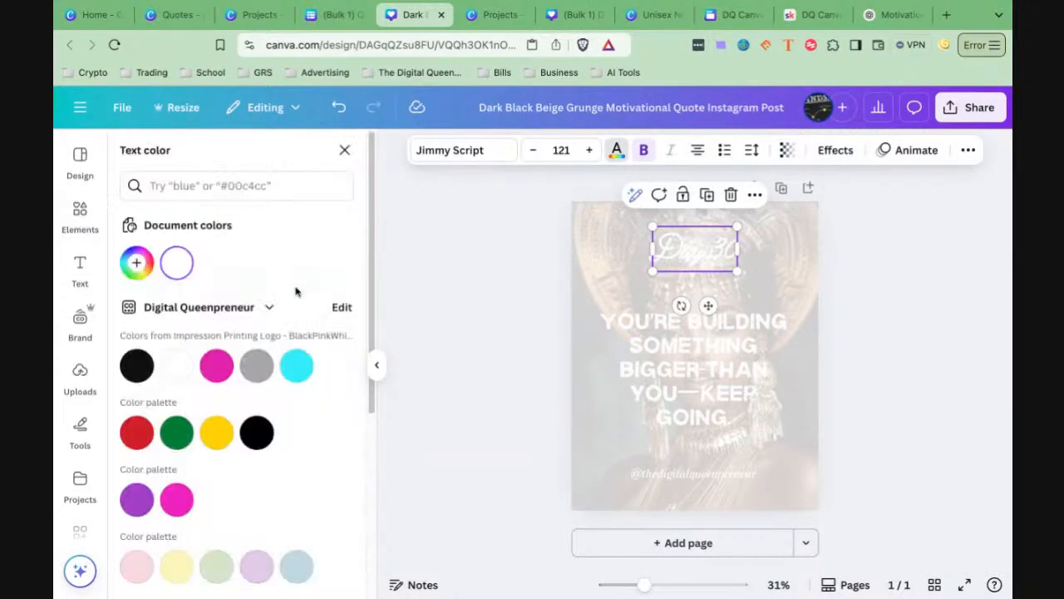
{"action": "left_click", "coordinate": [153, 367]}
{"action": "left_click", "coordinate": [197, 573]}
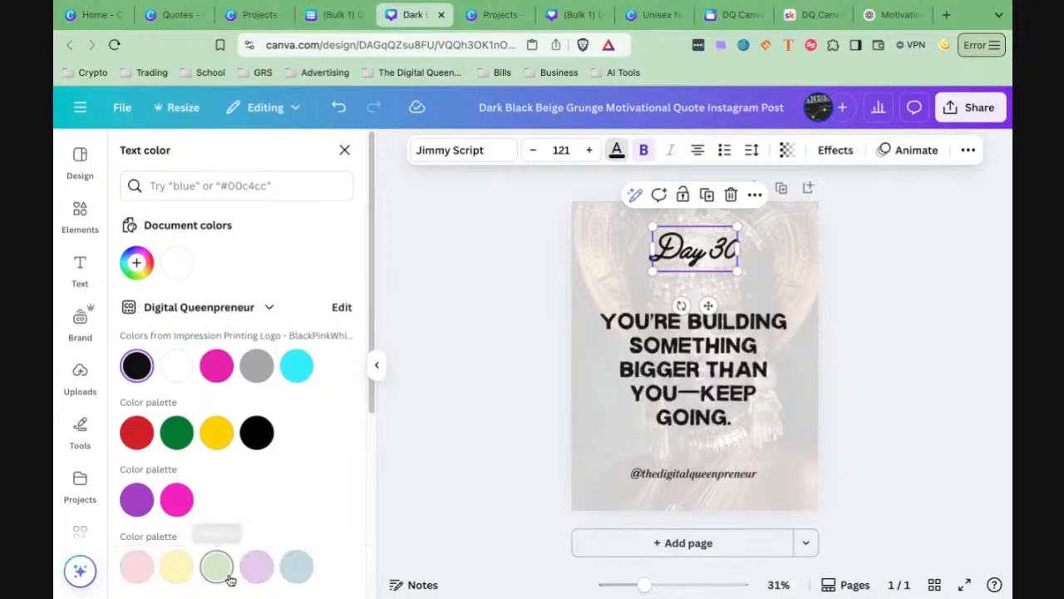
{"action": "left_click", "coordinate": [865, 466]}
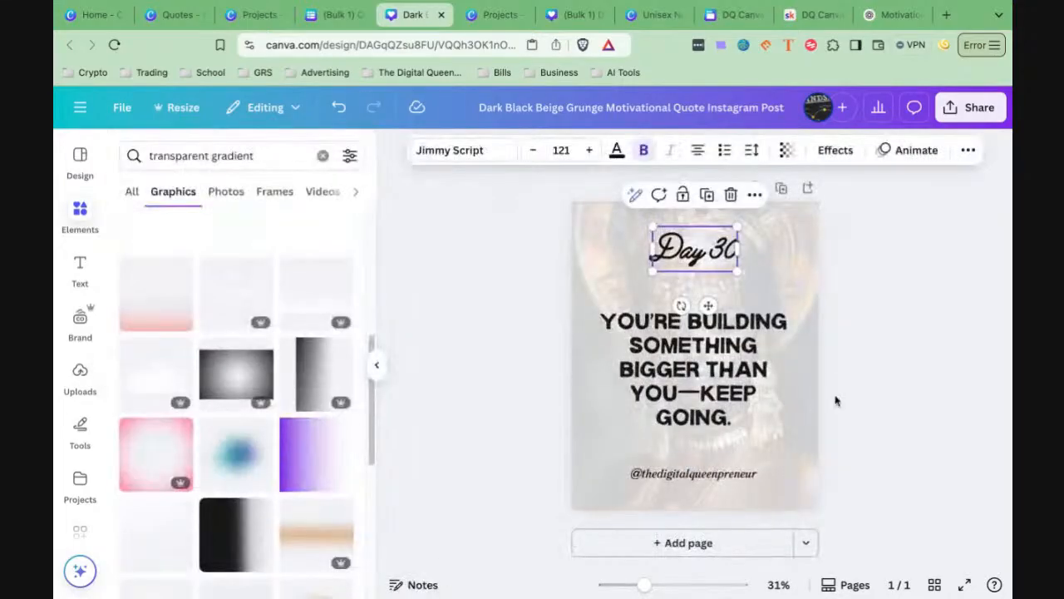
{"action": "left_click", "coordinate": [854, 377]}
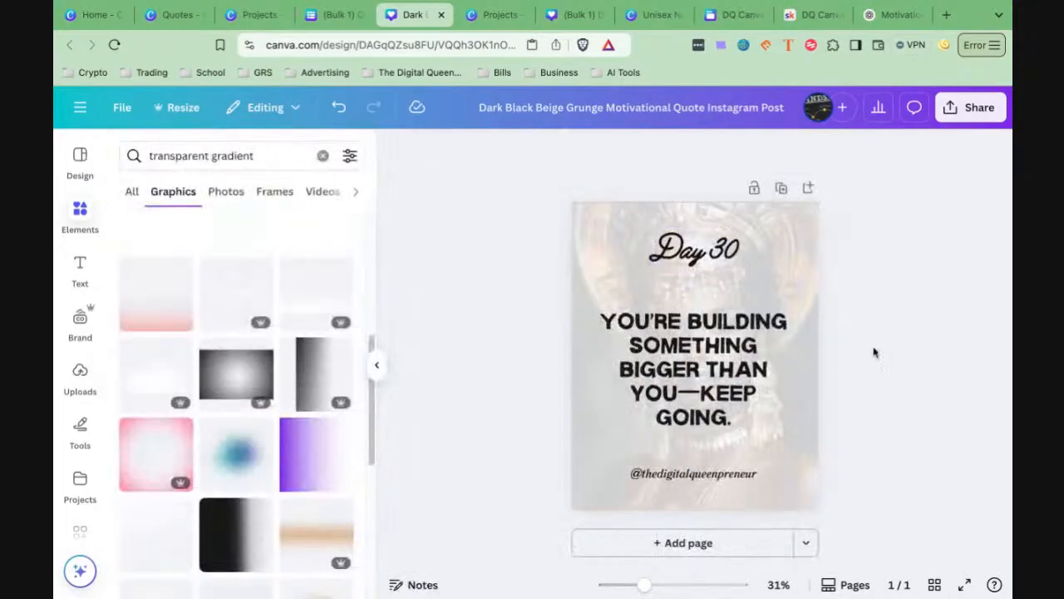
Step: Close the spare (Bulk 1) design tab and switch to the Quotes sheet
{"action": "left_click", "coordinate": [360, 15]}
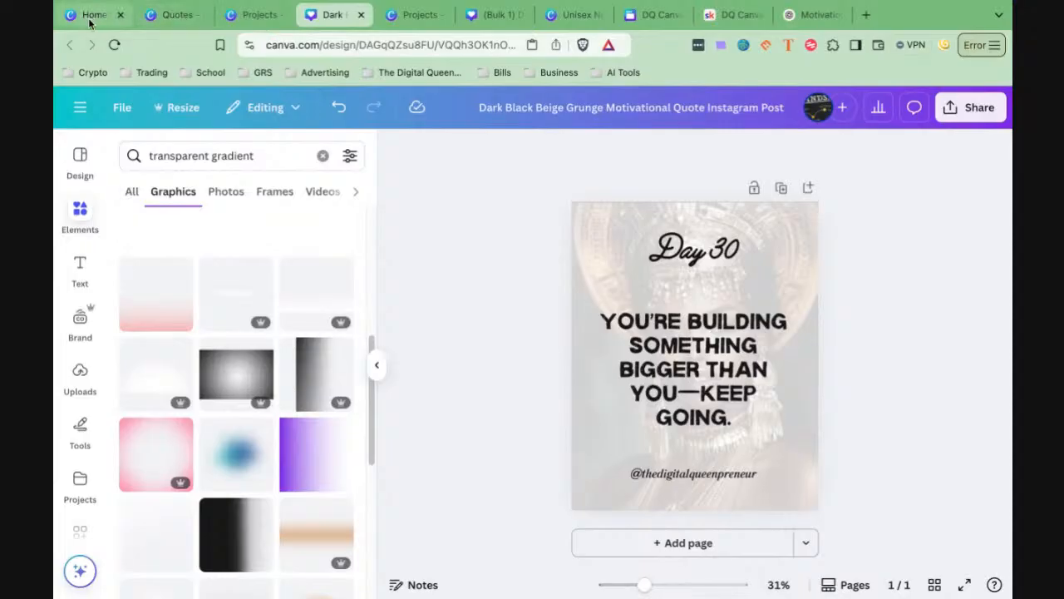
{"action": "left_click", "coordinate": [243, 17]}
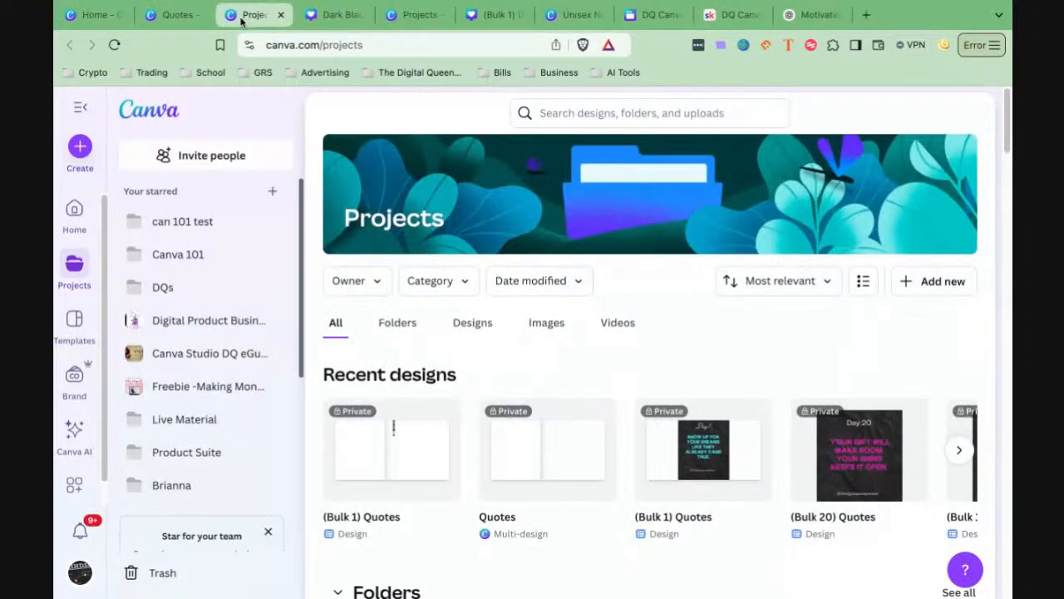
{"action": "left_click", "coordinate": [174, 16]}
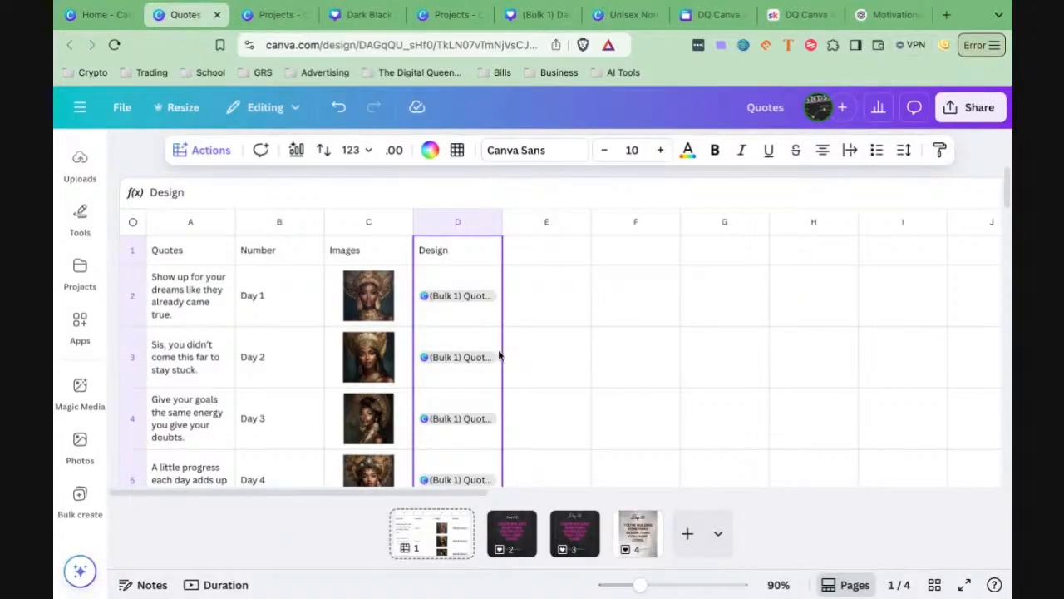
Step: Start Bulk create from the Quotes sheet
{"action": "left_click", "coordinate": [550, 306]}
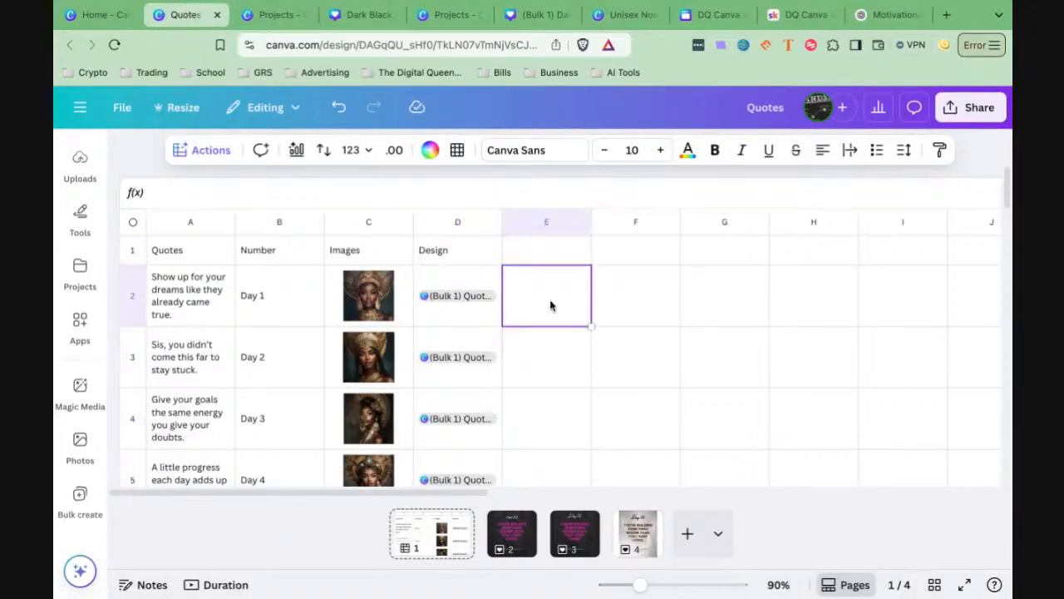
{"action": "left_click", "coordinate": [206, 150]}
{"action": "scroll", "coordinate": [250, 291], "scroll_direction": "down", "scroll_amount": 4}
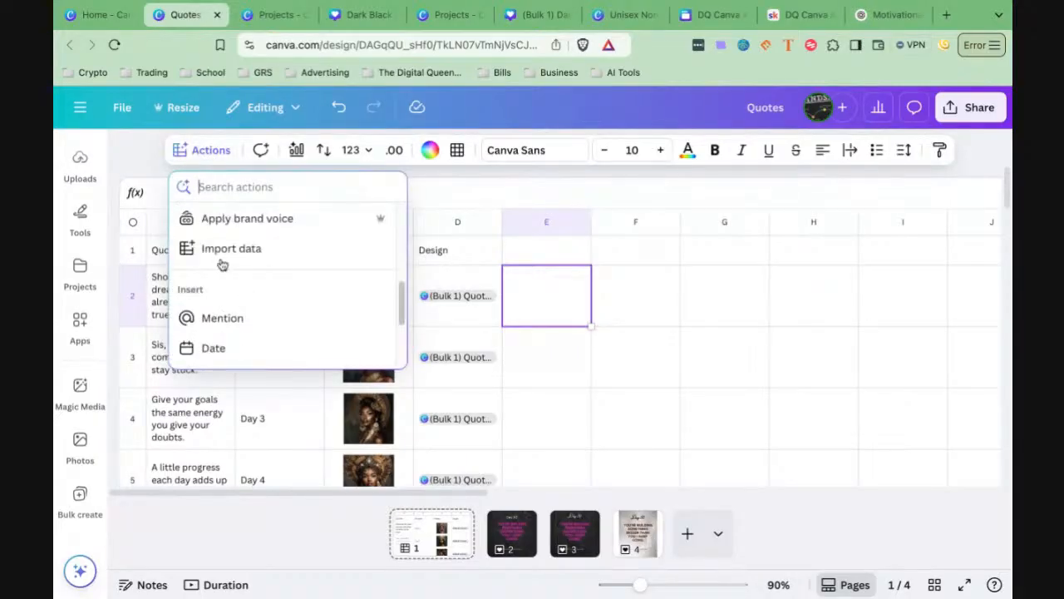
{"action": "scroll", "coordinate": [222, 264], "scroll_direction": "up", "scroll_amount": 3}
{"action": "left_click", "coordinate": [215, 225]}
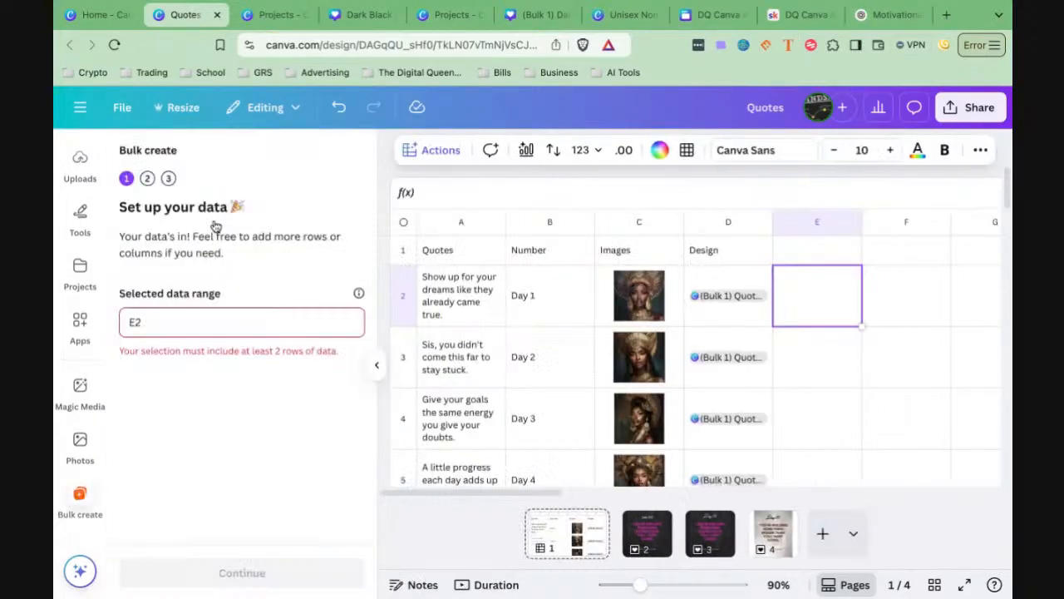
Step: Select the Quotes, Number and Images data in A1:C6 as the bulk create range
{"action": "left_click", "coordinate": [449, 257]}
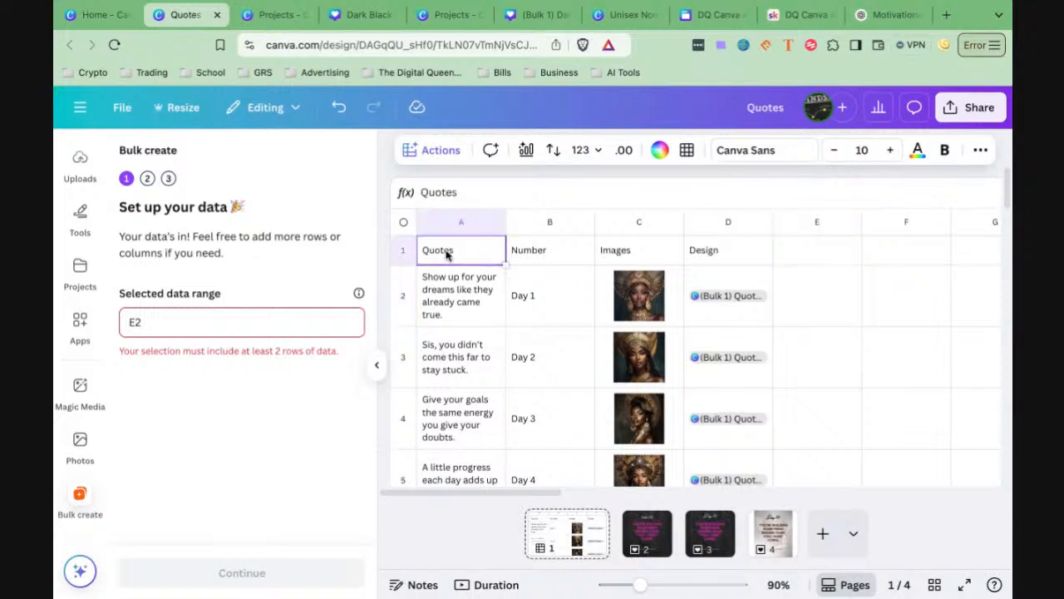
{"action": "key", "text": "shift+Right"}
{"action": "key", "text": "shift+Right"}
{"action": "key", "text": "shift+Down"}
{"action": "key", "text": "shift+Down"}
{"action": "key", "text": "shift+Down"}
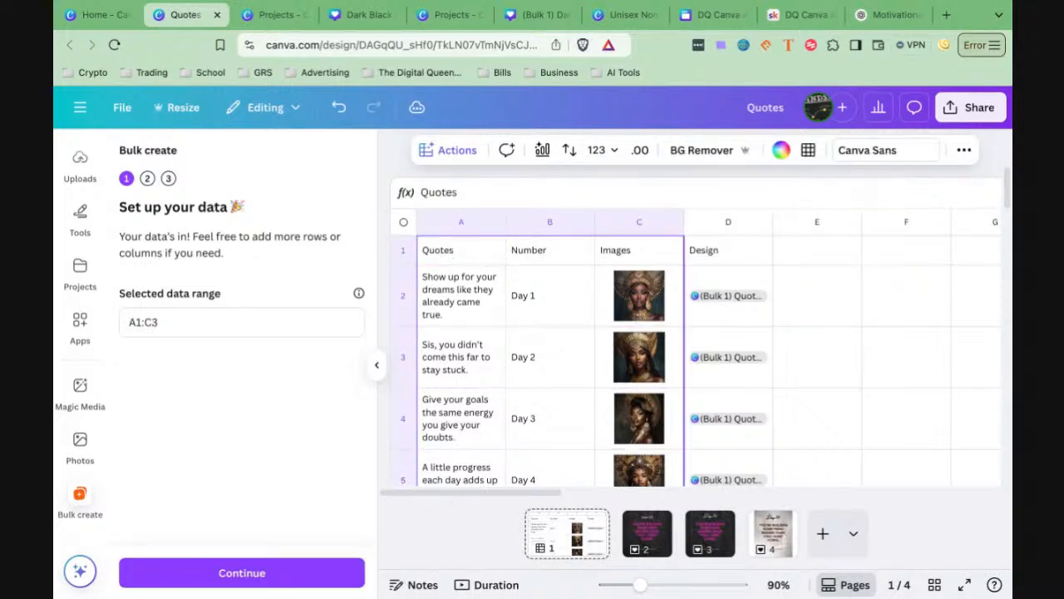
{"action": "key", "text": "shift+Down"}
{"action": "key", "text": "shift+Down"}
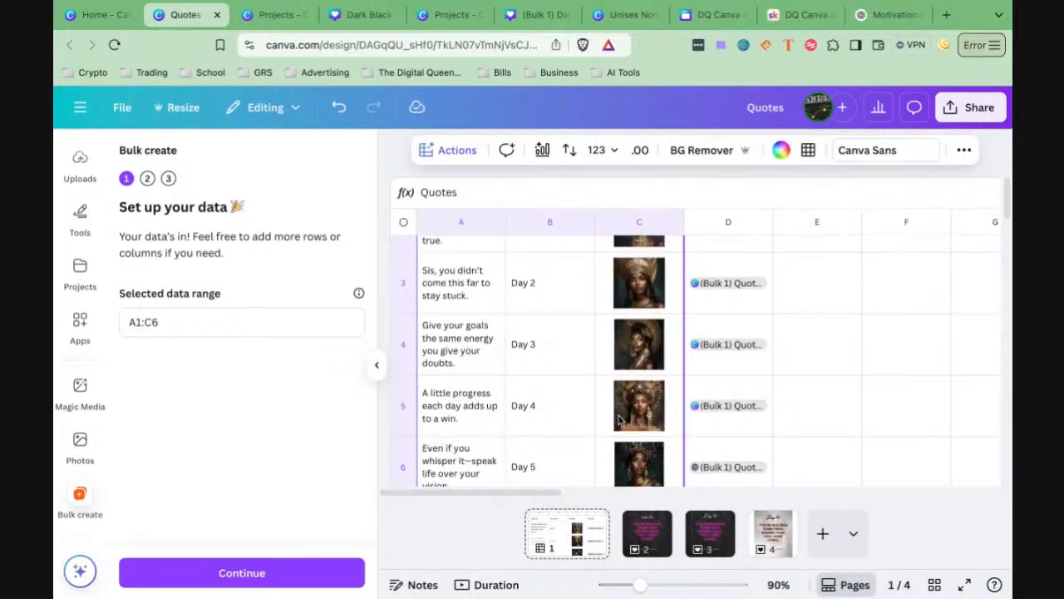
{"action": "scroll", "coordinate": [619, 420], "scroll_direction": "up", "scroll_amount": 2}
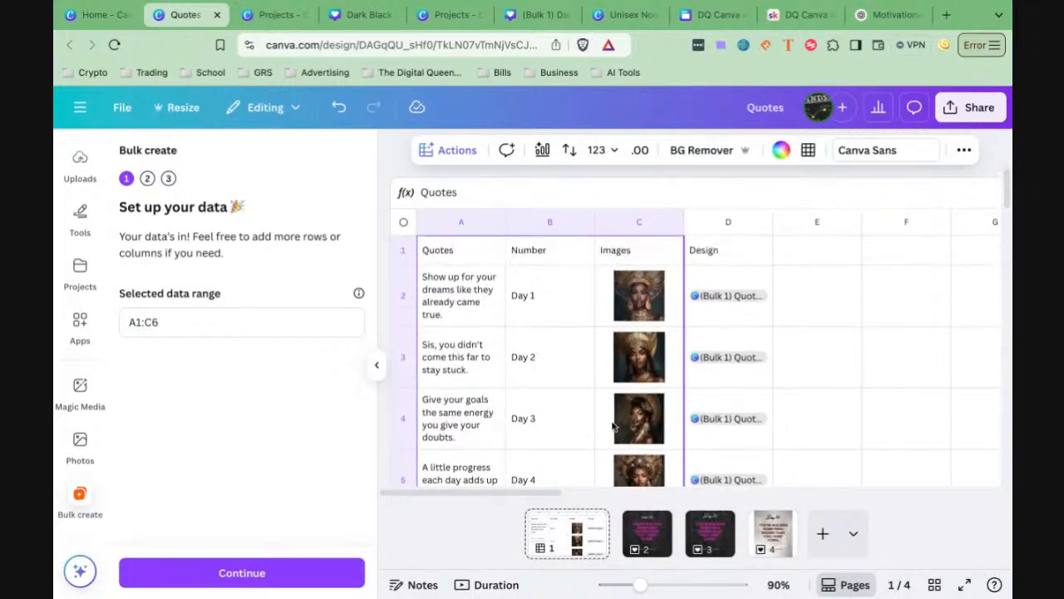
Step: Confirm the data range and choose the Dark Black Beige Grunge Motivational Quote Instagram Post design as the template
{"action": "left_click", "coordinate": [245, 565]}
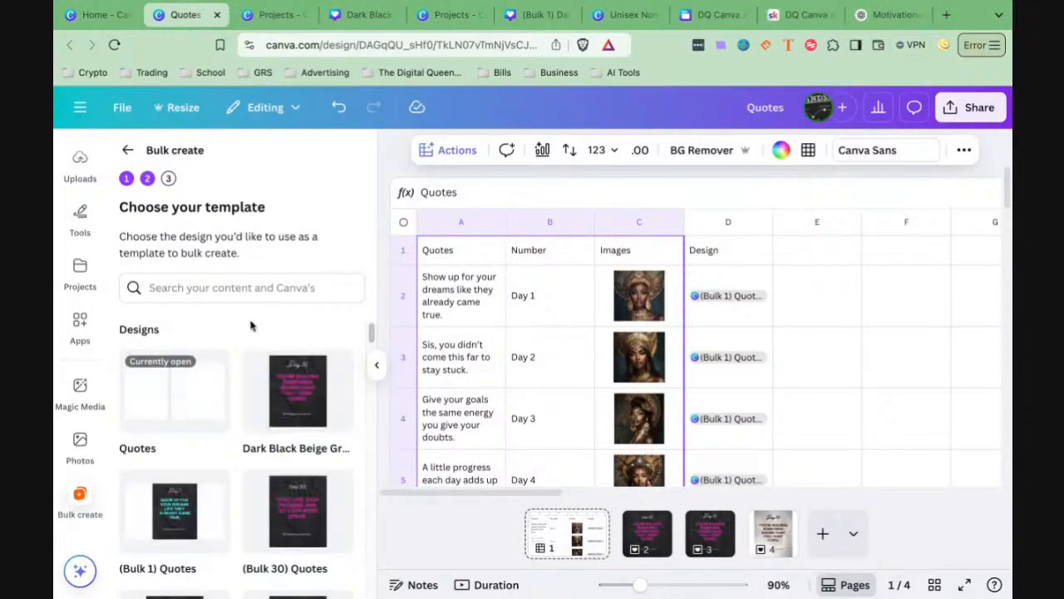
{"action": "left_click", "coordinate": [301, 394]}
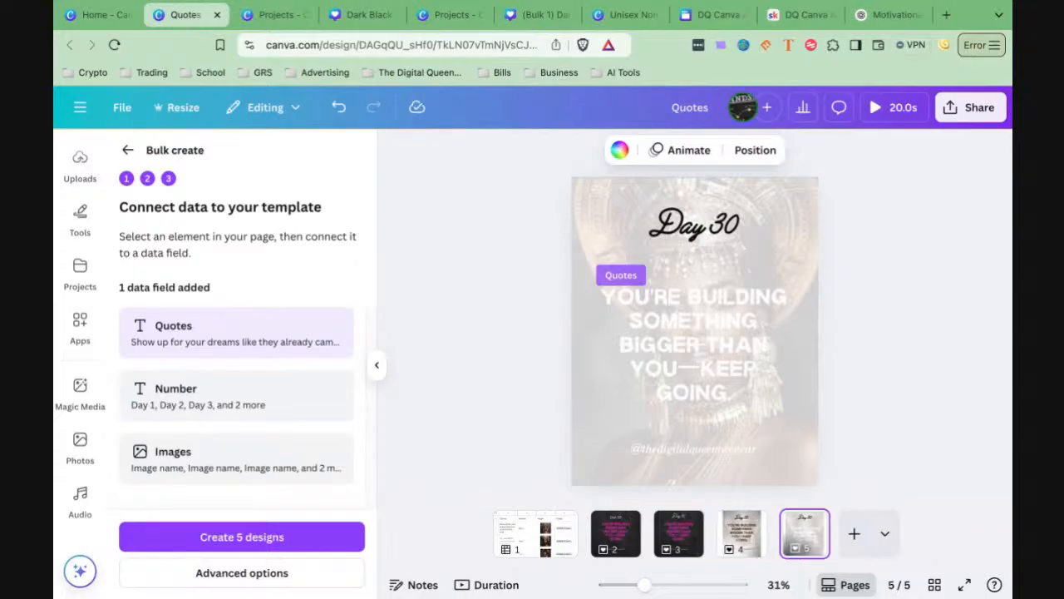
Step: Set the quote text and the handle text on the template page to black
{"action": "left_click", "coordinate": [684, 331]}
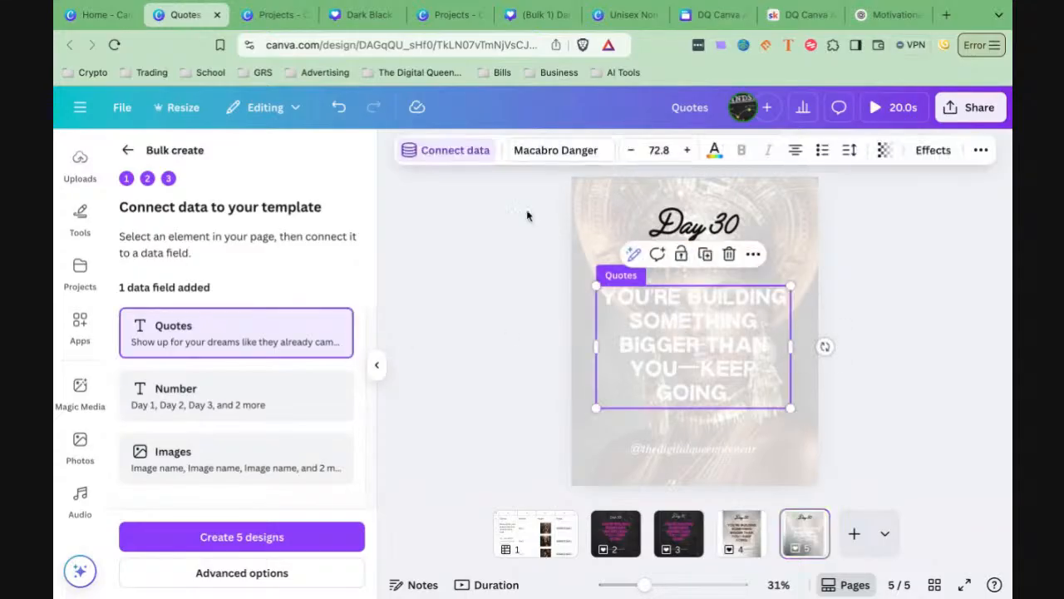
{"action": "left_click", "coordinate": [714, 150]}
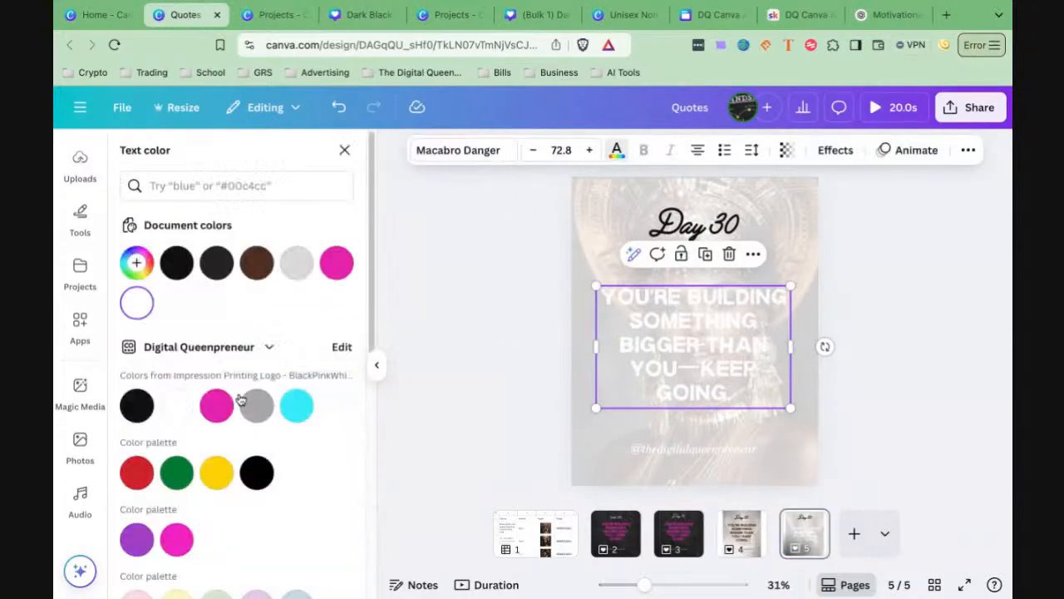
{"action": "left_click", "coordinate": [176, 263]}
{"action": "left_click", "coordinate": [690, 458]}
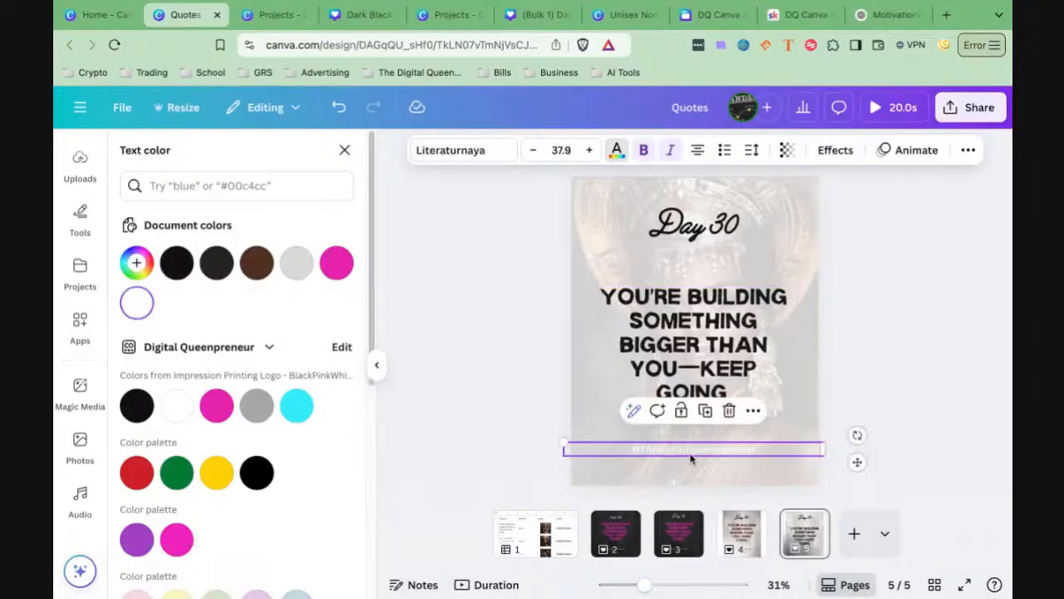
{"action": "left_click", "coordinate": [176, 263]}
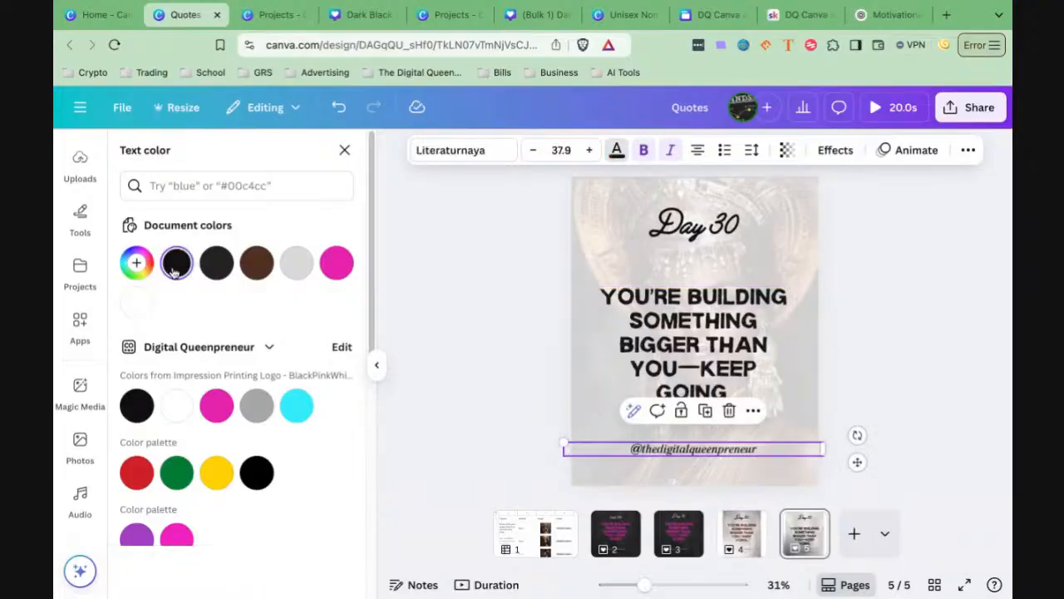
{"action": "left_click", "coordinate": [895, 353]}
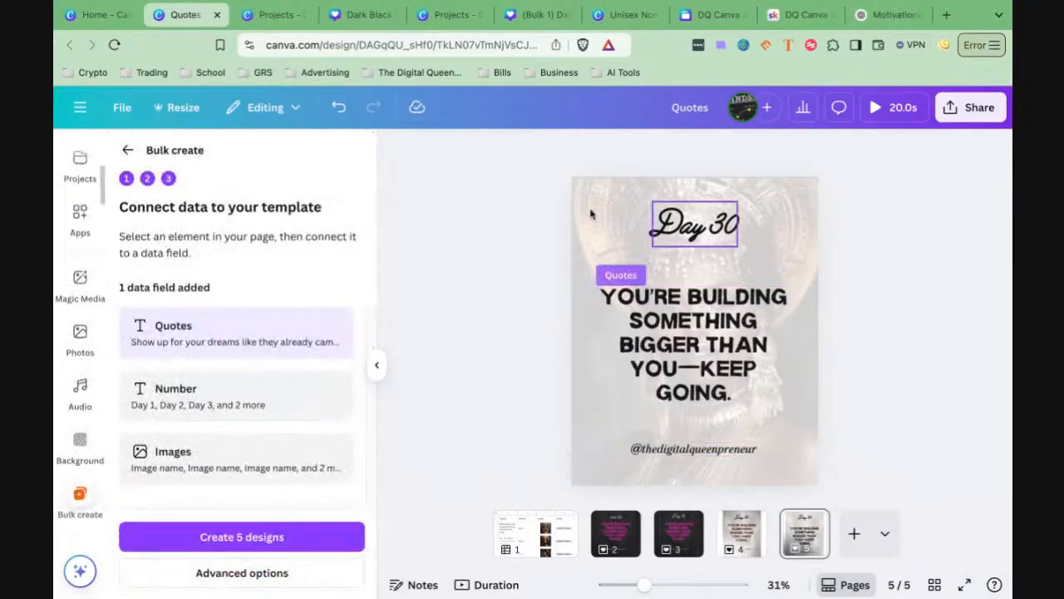
Step: Connect the Day 30 text to the Number data field and select the background image
{"action": "left_click", "coordinate": [708, 226]}
{"action": "left_click", "coordinate": [472, 152]}
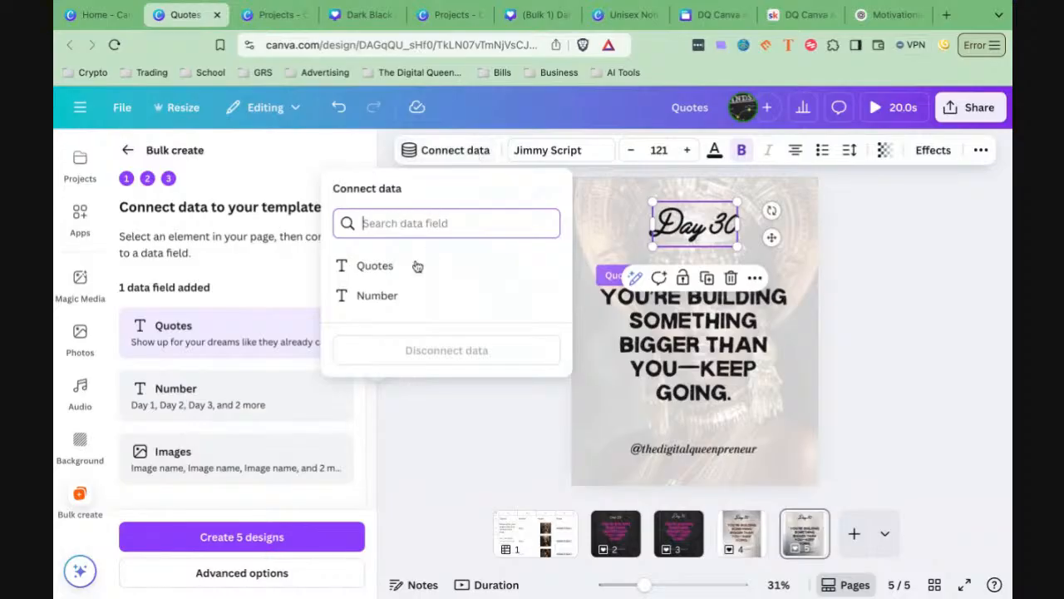
{"action": "left_click", "coordinate": [378, 297]}
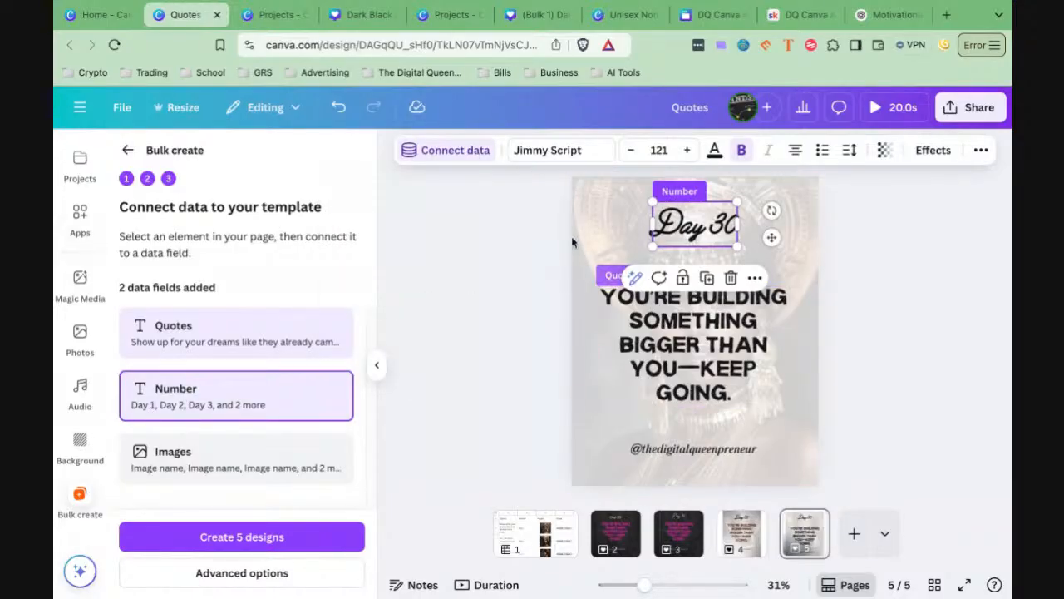
{"action": "left_click", "coordinate": [597, 229]}
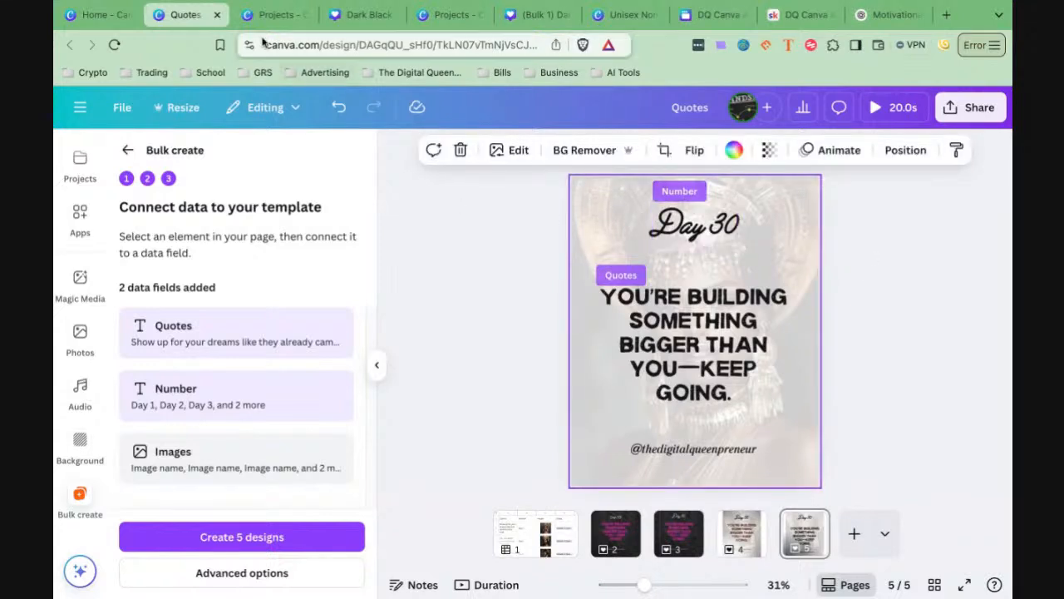
Step: Switch to the Dark Black Beige Grunge Motivational Quote Instagram Post design and undo its restyling back to the unfaded background photo
{"action": "left_click", "coordinate": [363, 17]}
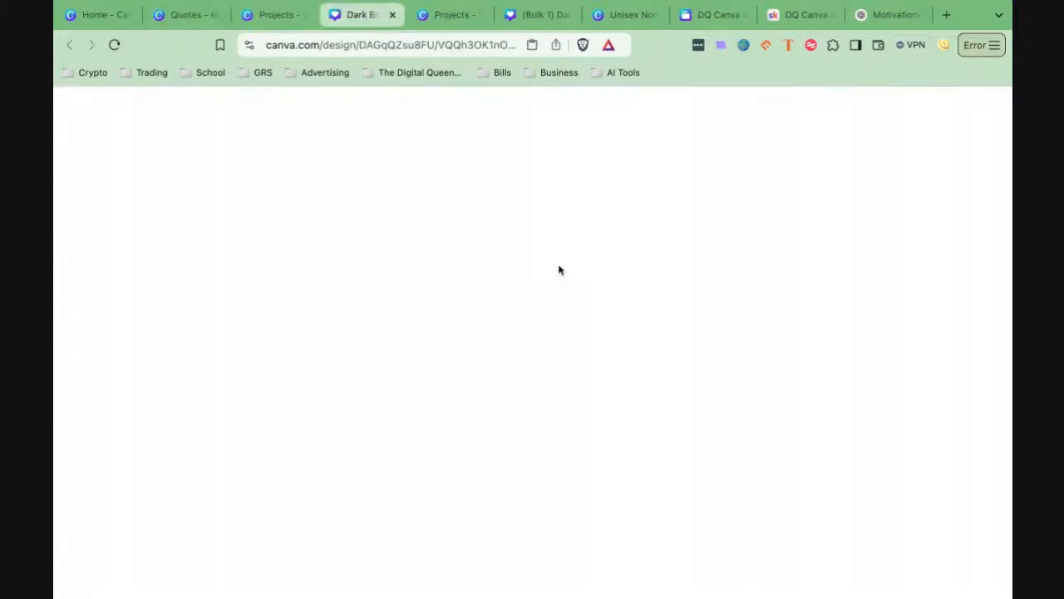
{"action": "left_click", "coordinate": [594, 232]}
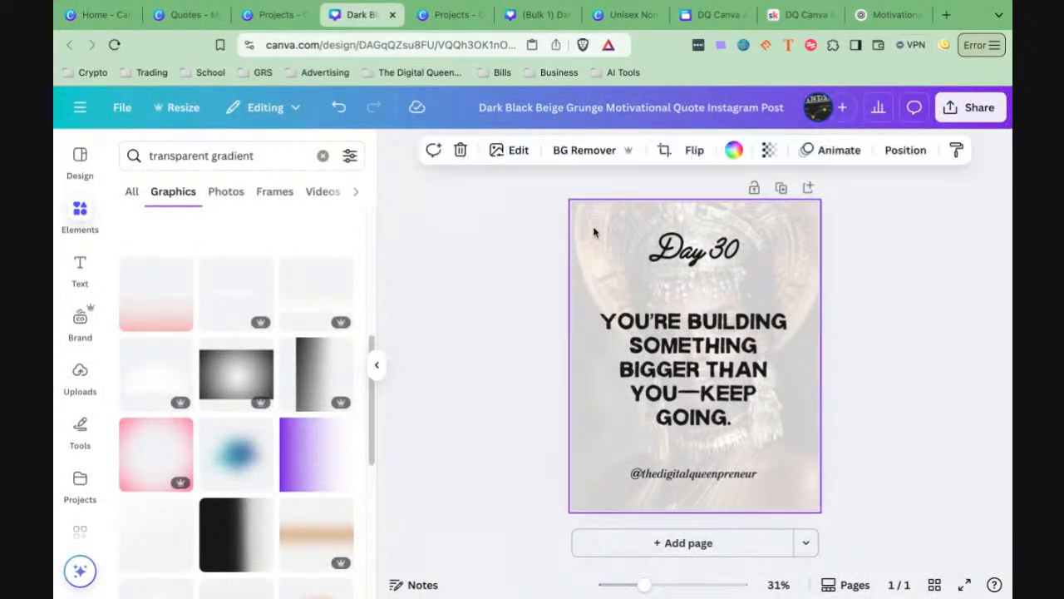
{"action": "left_click", "coordinate": [338, 116]}
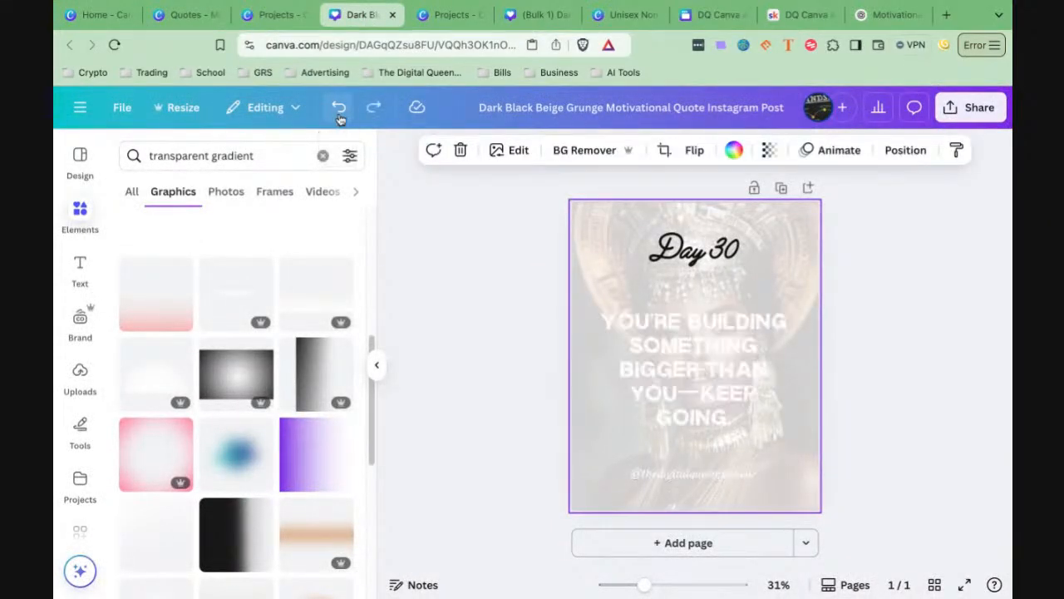
{"action": "left_click", "coordinate": [339, 116]}
{"action": "left_click", "coordinate": [339, 116]}
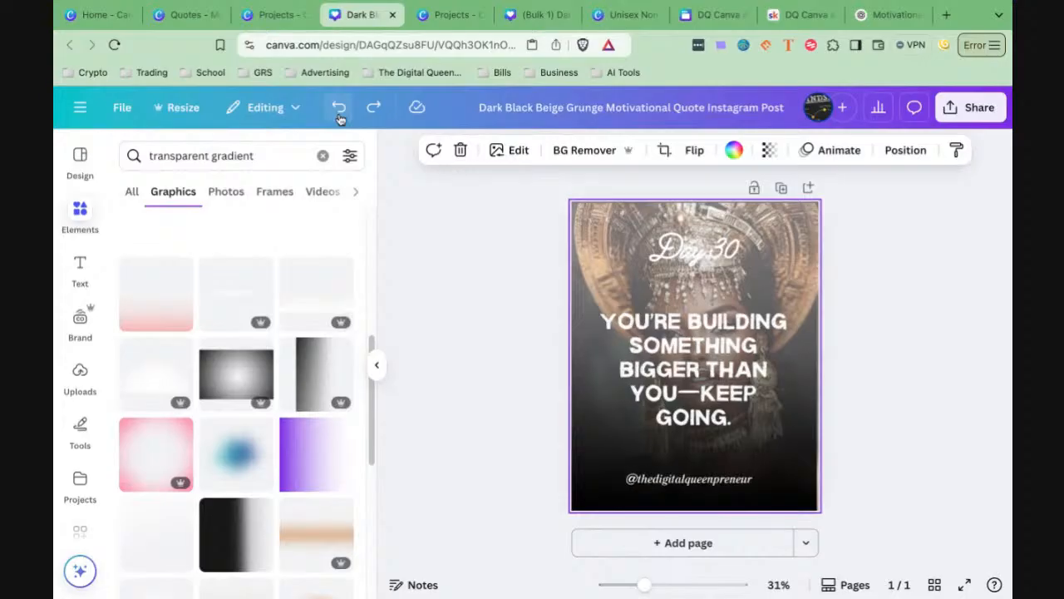
{"action": "left_click", "coordinate": [339, 116]}
{"action": "left_click", "coordinate": [339, 116]}
{"action": "left_click", "coordinate": [340, 116]}
{"action": "left_click", "coordinate": [339, 109]}
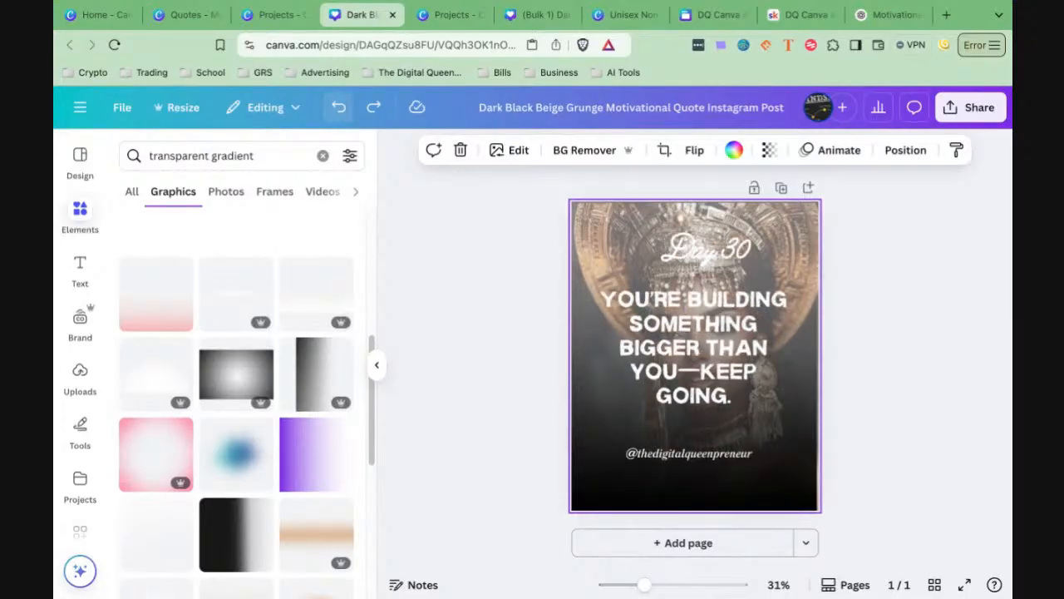
{"action": "left_click", "coordinate": [339, 109]}
{"action": "left_click", "coordinate": [340, 109]}
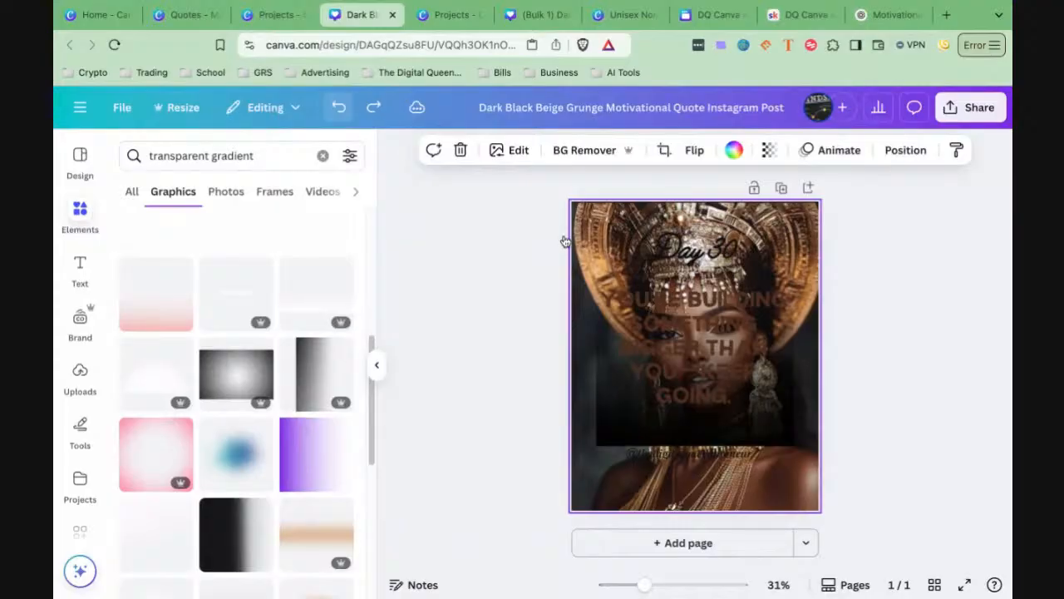
{"action": "key", "text": "ctrl+z"}
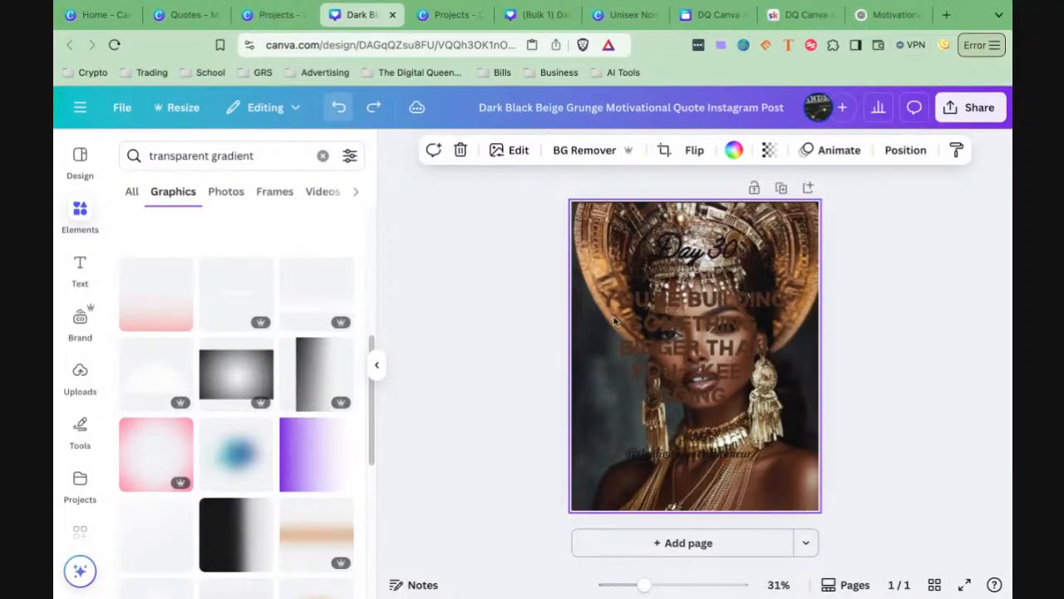
{"action": "key", "text": "ctrl+shift+z"}
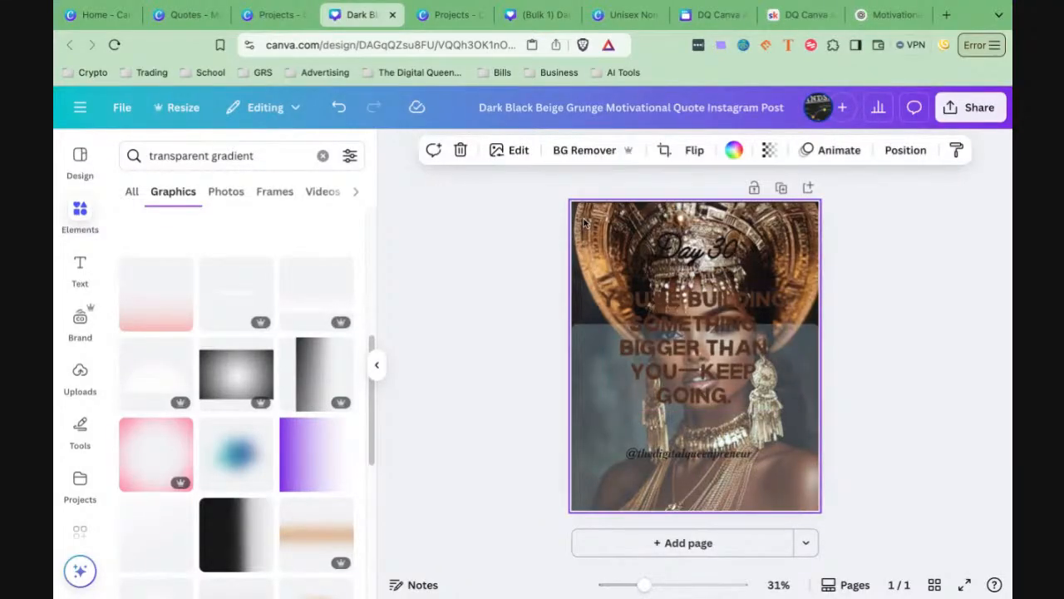
Step: Delete the overlay graphic and the background photo from the page
{"action": "key", "text": "Delete"}
{"action": "left_click", "coordinate": [594, 342]}
{"action": "key", "text": "Delete"}
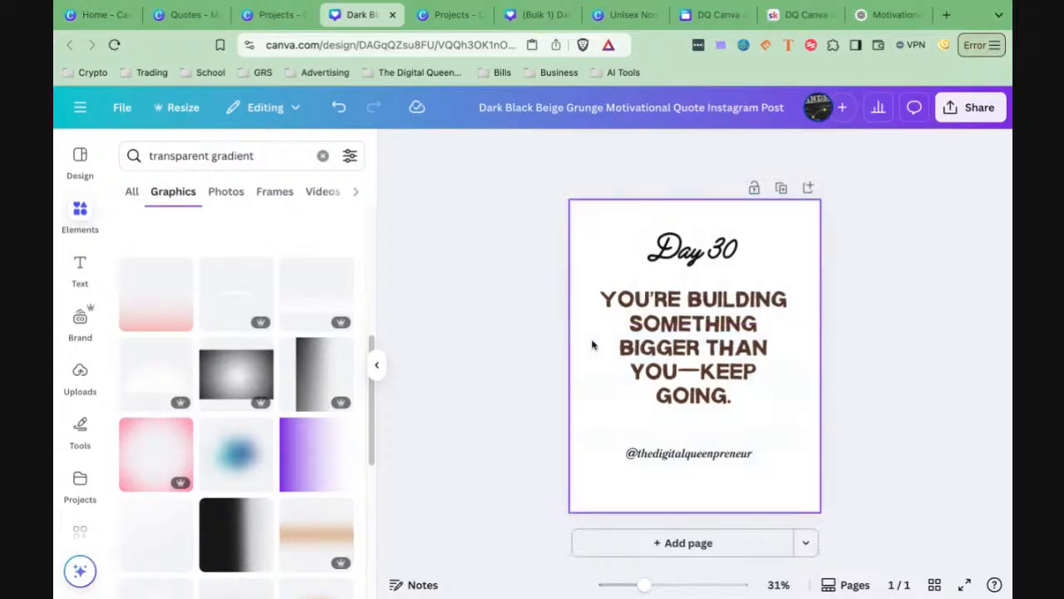
Step: Add the uploaded portrait of the woman in a gold headdress and enlarge it to cover the full 1080 × 1350 px page
{"action": "left_click", "coordinate": [79, 376]}
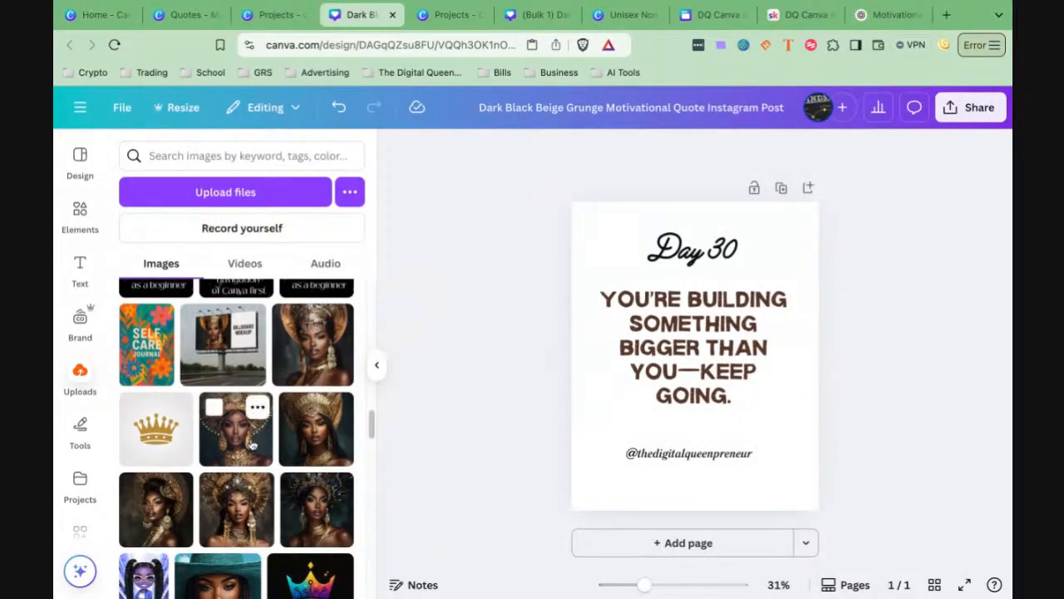
{"action": "left_click", "coordinate": [322, 358]}
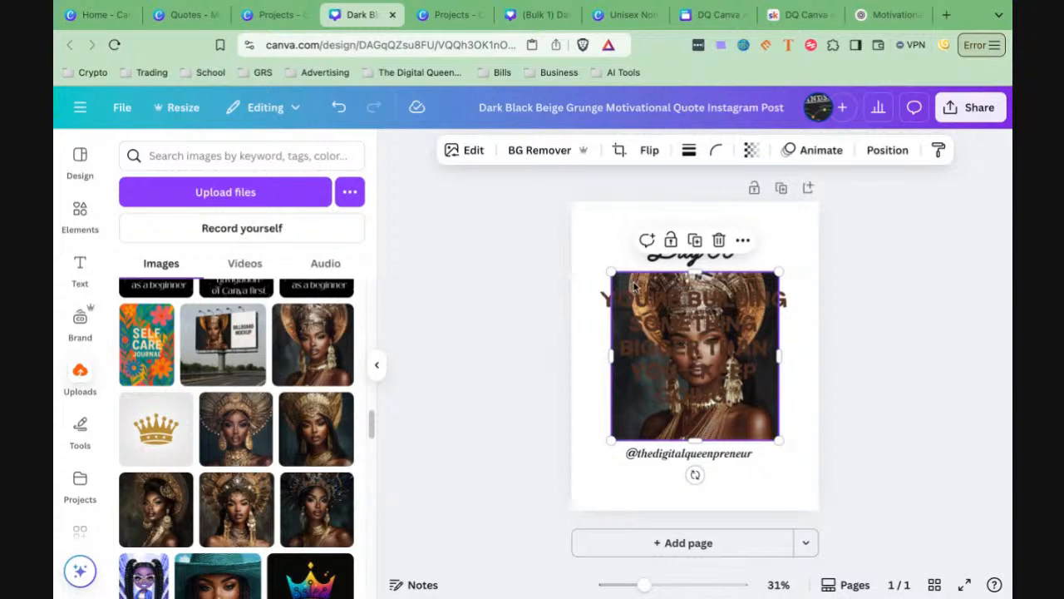
{"action": "left_click_drag", "start_coordinate": [668, 325], "coordinate": [627, 255]}
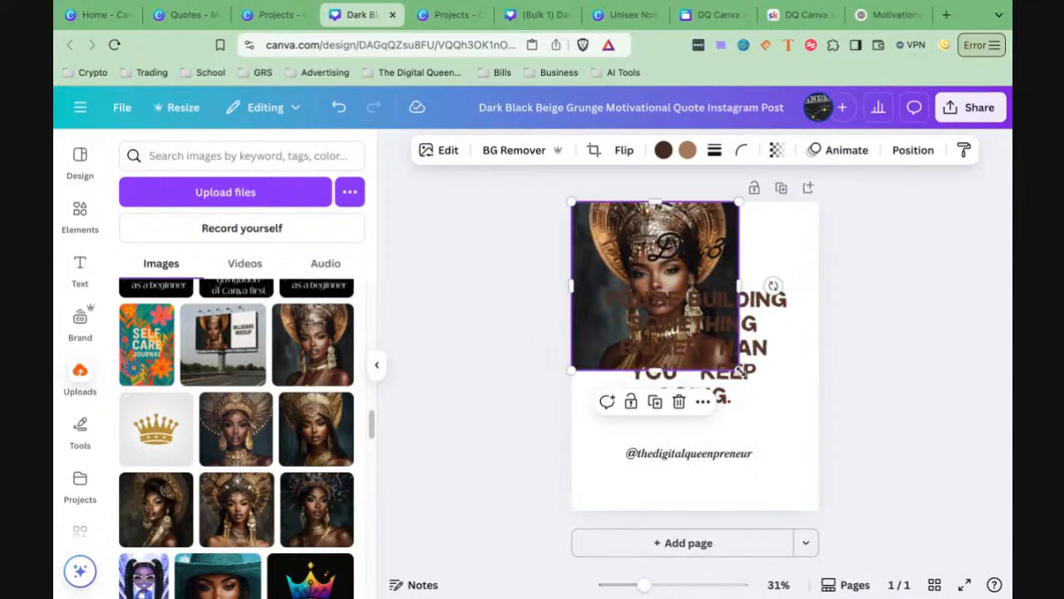
{"action": "left_click_drag", "start_coordinate": [739, 366], "coordinate": [819, 451]}
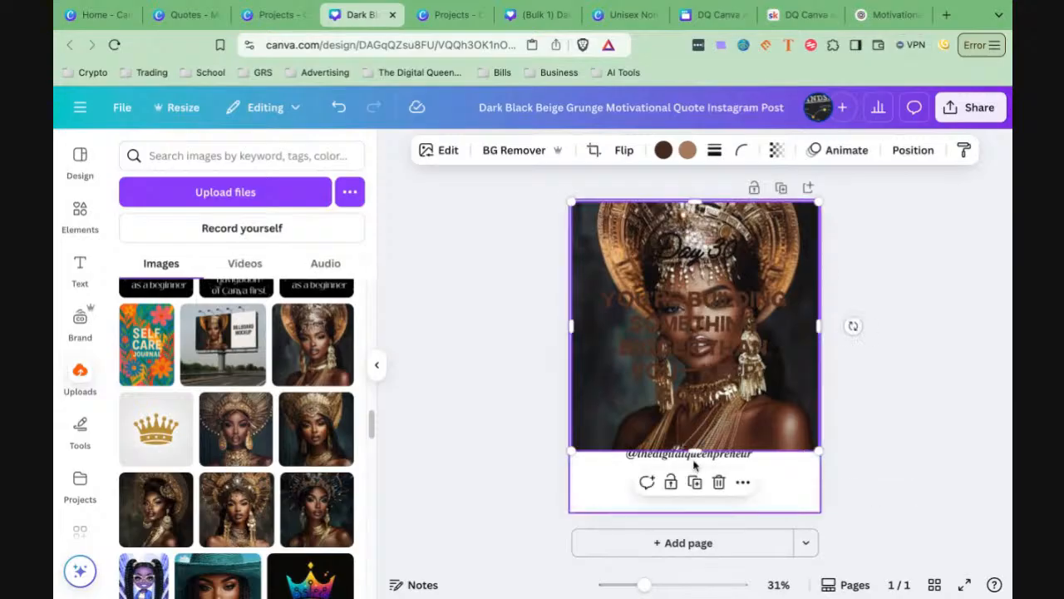
{"action": "left_click_drag", "start_coordinate": [695, 452], "coordinate": [698, 514]}
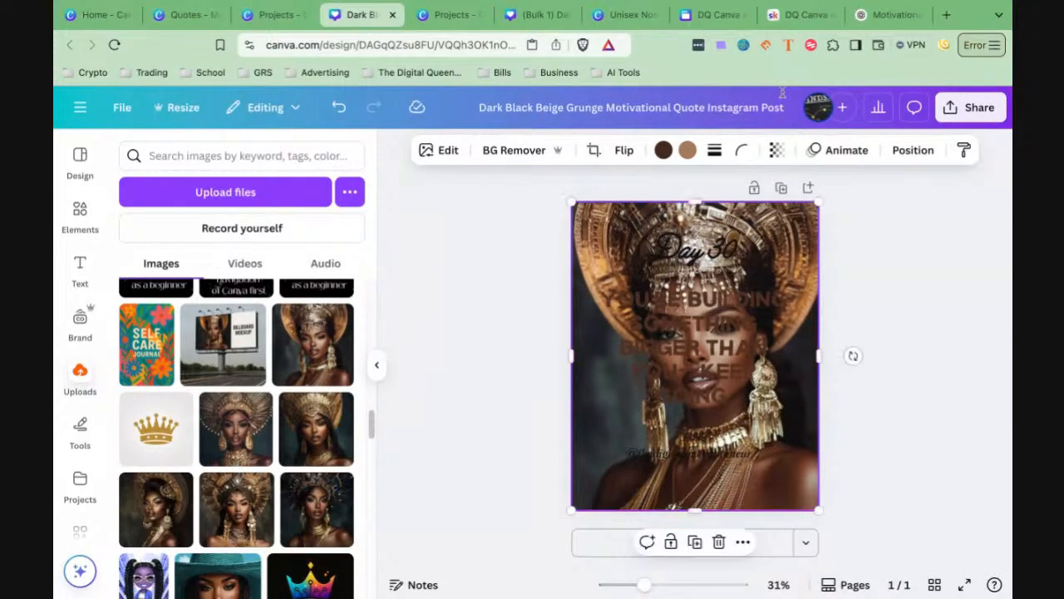
Step: Fade the background portrait by setting its transparency to 28
{"action": "left_click", "coordinate": [918, 160]}
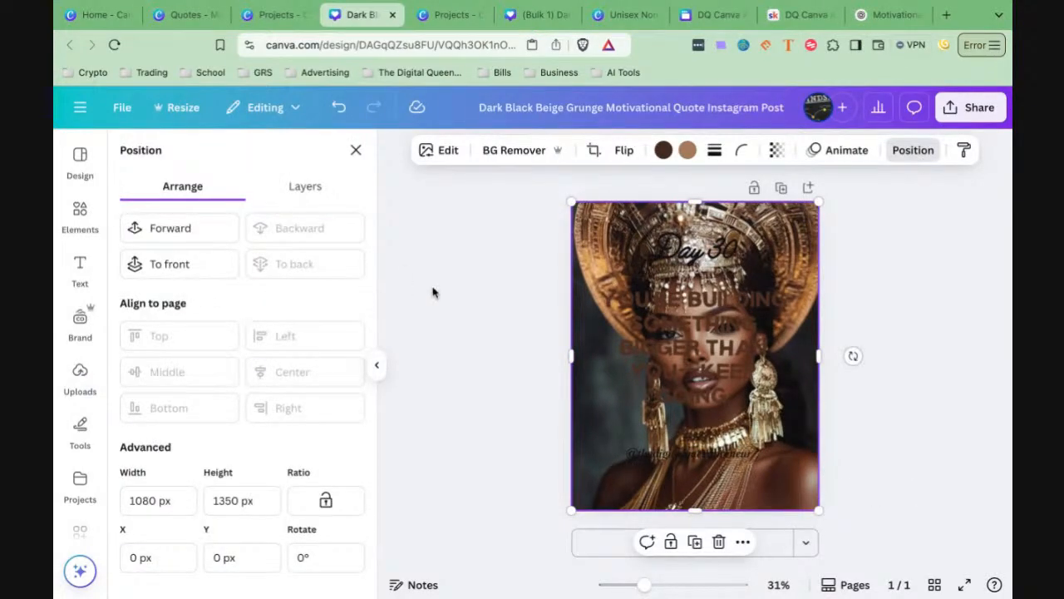
{"action": "left_click", "coordinate": [541, 247]}
{"action": "left_click", "coordinate": [776, 149]}
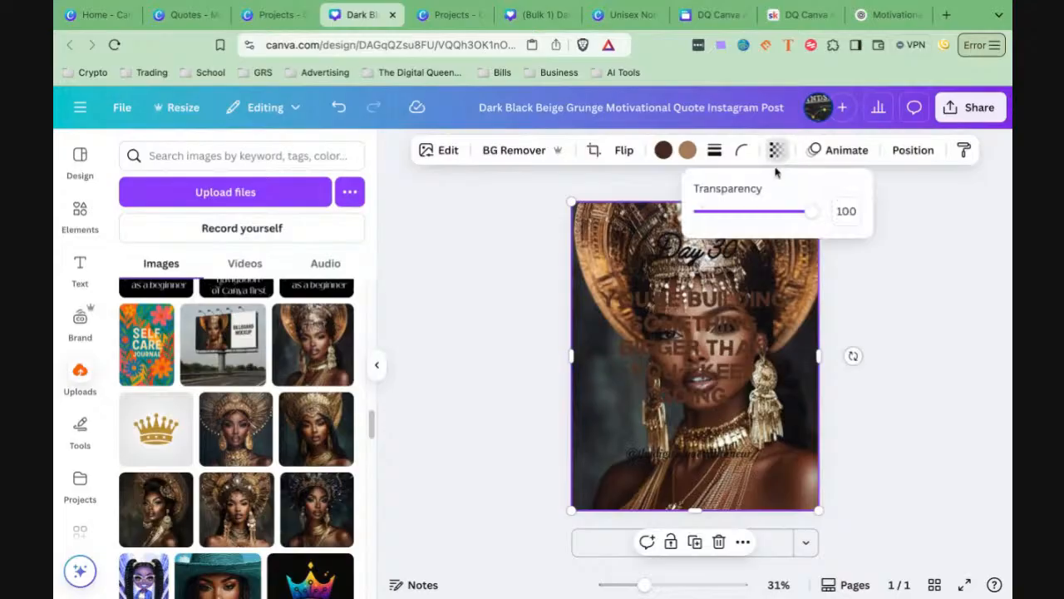
{"action": "left_click_drag", "start_coordinate": [810, 216], "coordinate": [732, 212]}
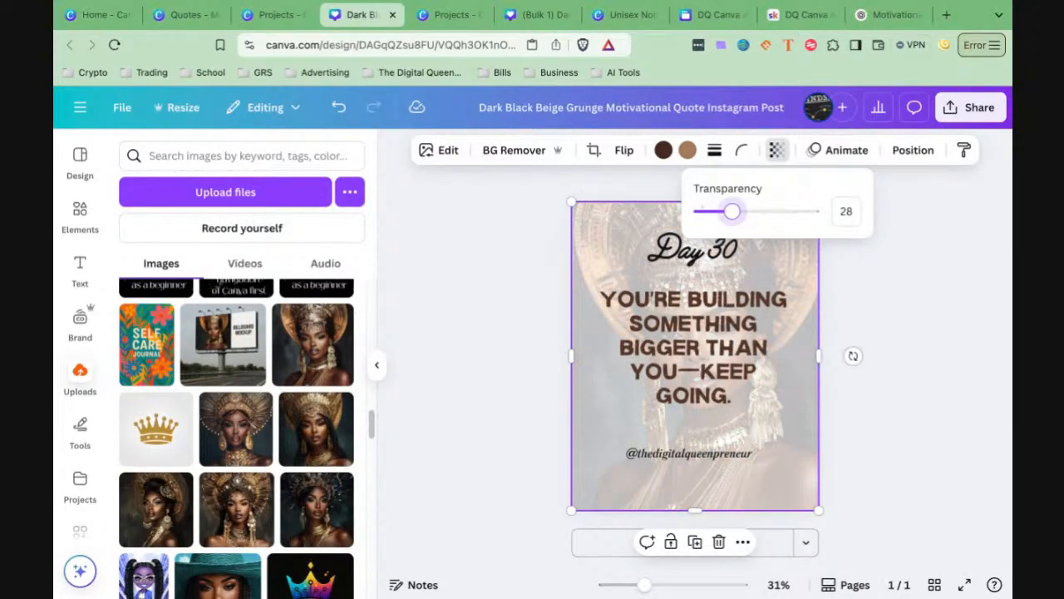
{"action": "left_click", "coordinate": [822, 268]}
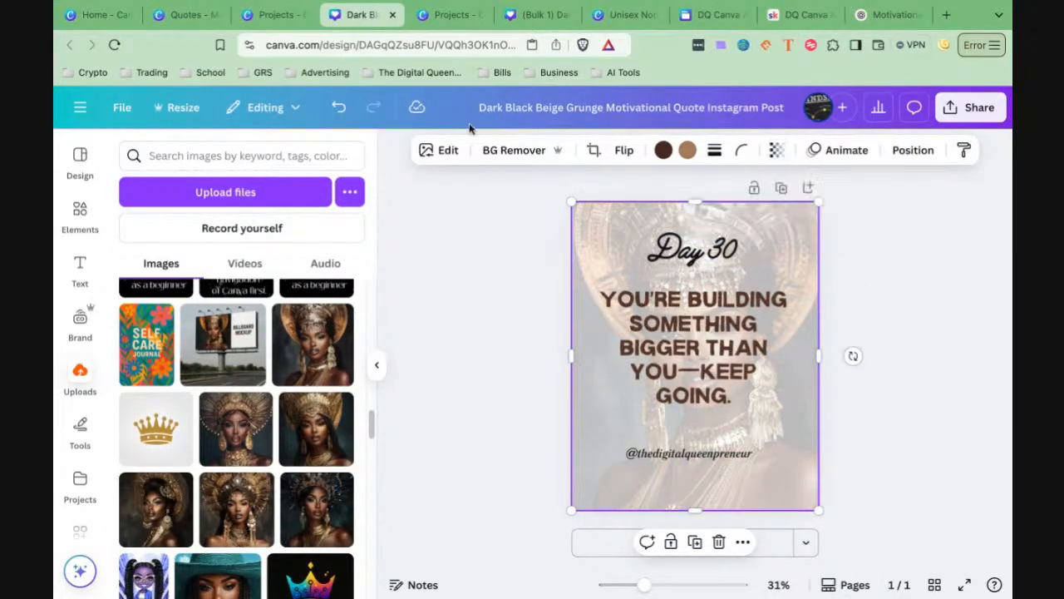
Step: Undo the Number field connection in the Quotes document and go back to the bulk create data setup
{"action": "left_click", "coordinate": [177, 18]}
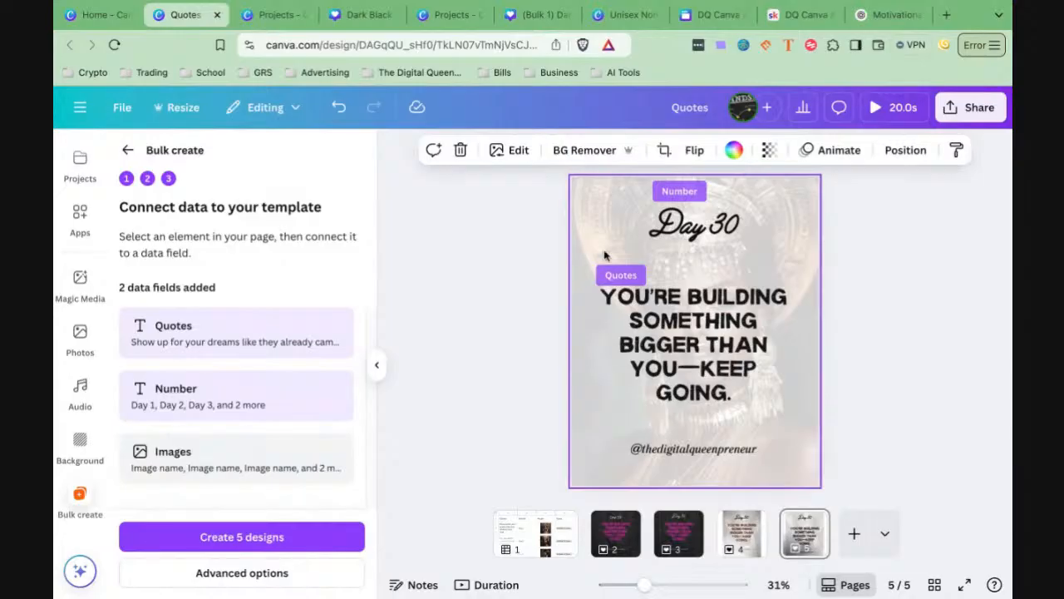
{"action": "left_click", "coordinate": [338, 107]}
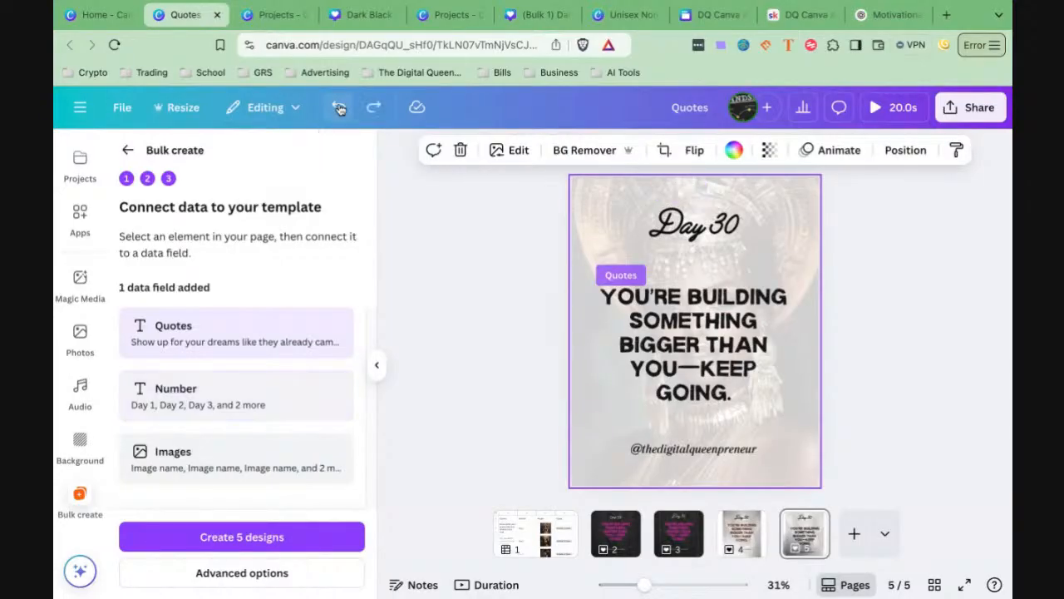
{"action": "left_click", "coordinate": [130, 152]}
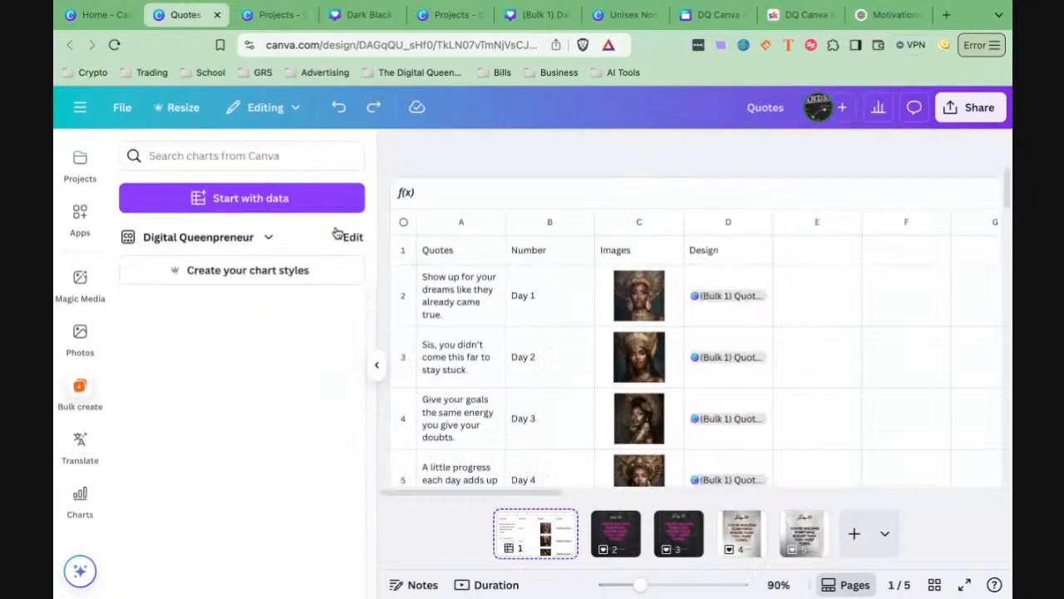
Step: Set A1:C5 as the bulk create data range and choose the Dark Black Beige Grunge design as the template
{"action": "left_click", "coordinate": [536, 295]}
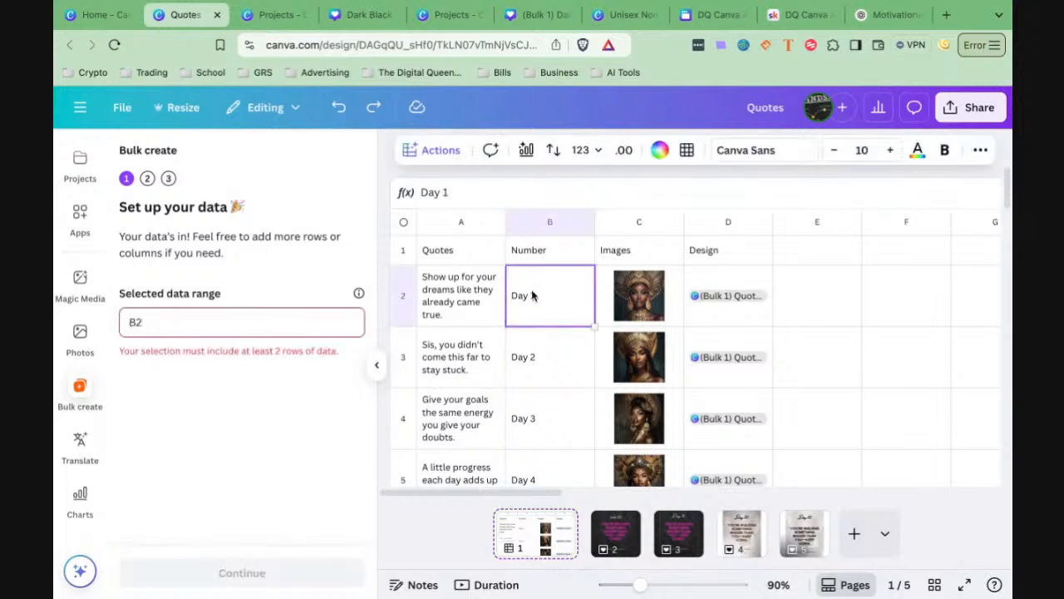
{"action": "left_click", "coordinate": [442, 256]}
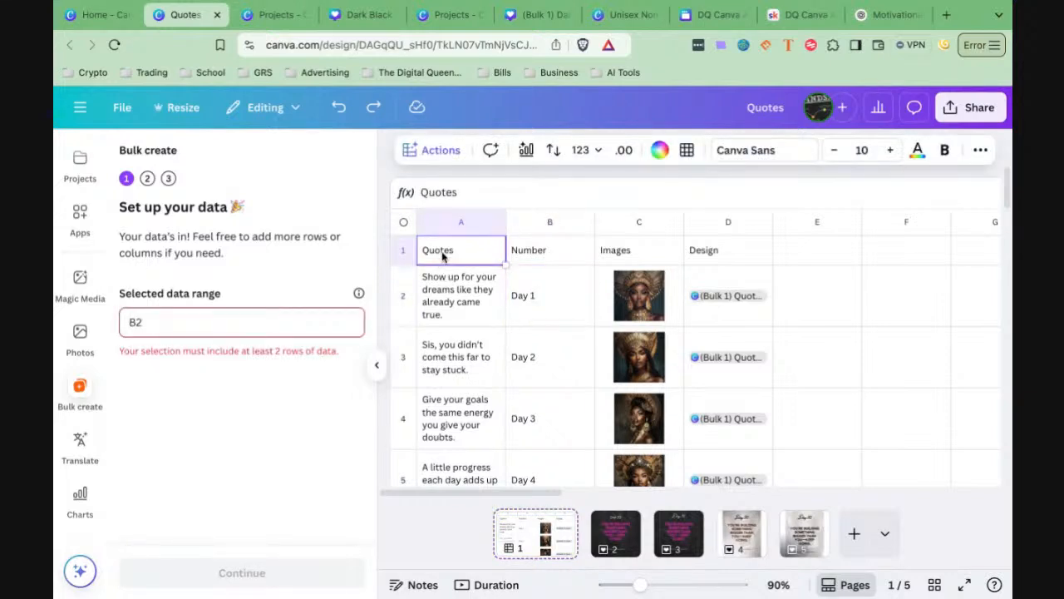
{"action": "left_click", "coordinate": [456, 255]}
{"action": "key", "text": "shift+Right"}
{"action": "key", "text": "shift+Right"}
{"action": "key", "text": "shift+Down"}
{"action": "key", "text": "shift+Down"}
{"action": "key", "text": "shift+Down"}
{"action": "key", "text": "shift+Down"}
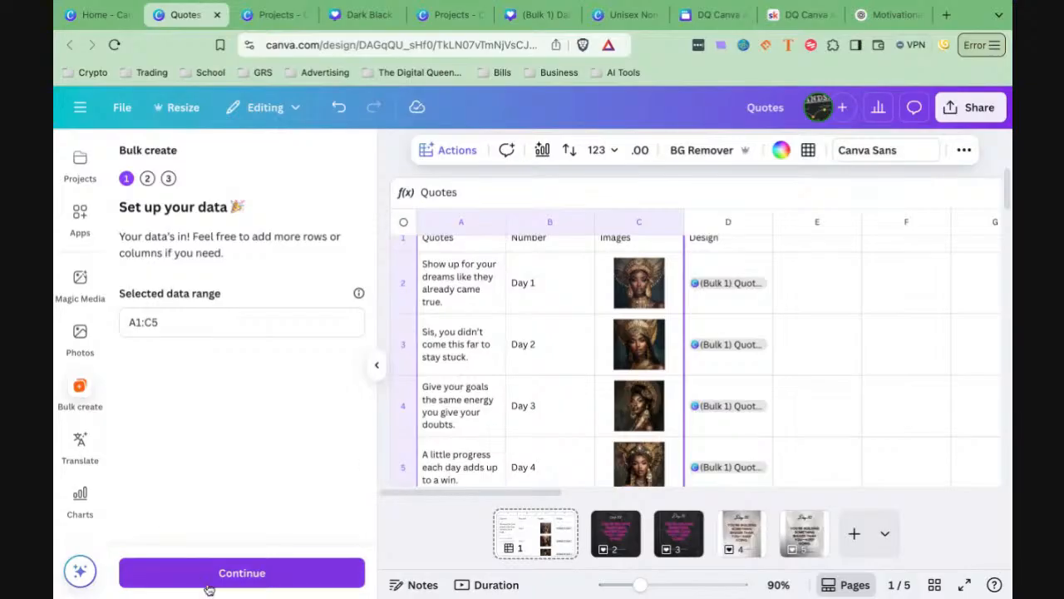
{"action": "left_click", "coordinate": [218, 573]}
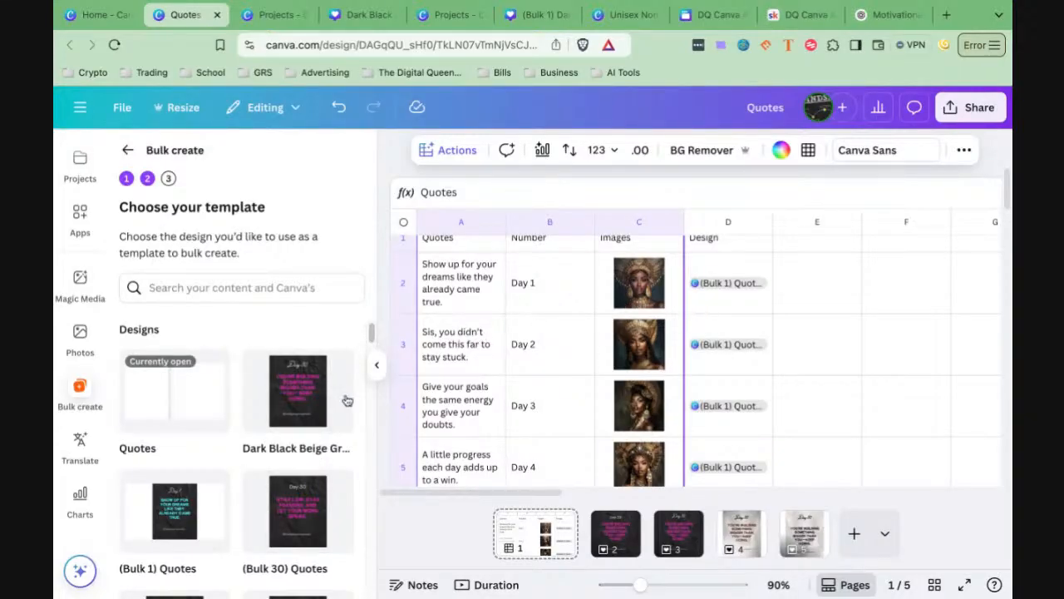
{"action": "left_click", "coordinate": [727, 353]}
Step: Connect the Day 30 heading to the Number field and the background photo to the Images field
{"action": "left_click", "coordinate": [688, 225]}
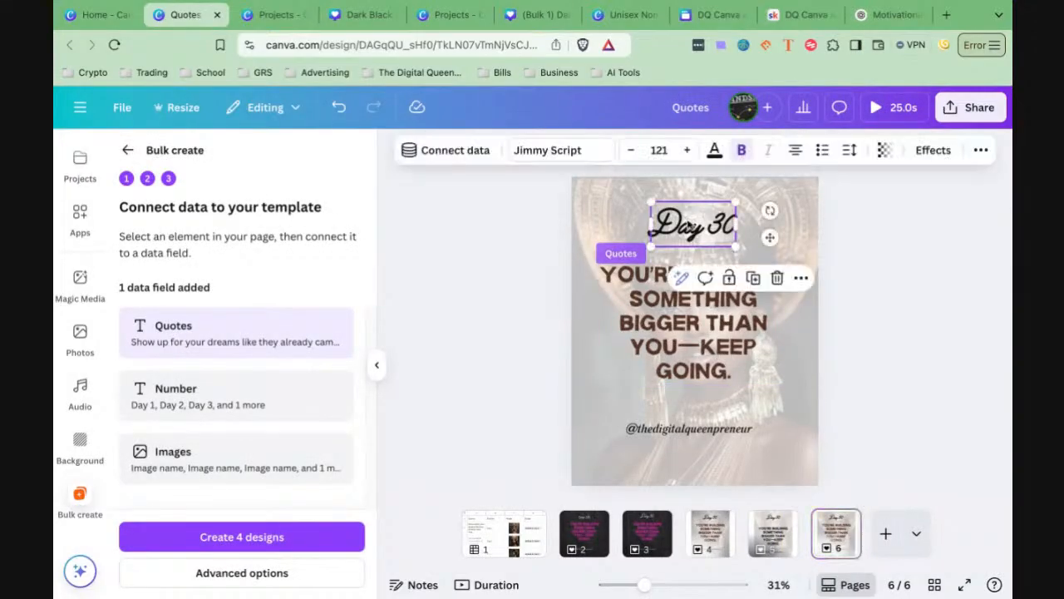
{"action": "left_click", "coordinate": [462, 150]}
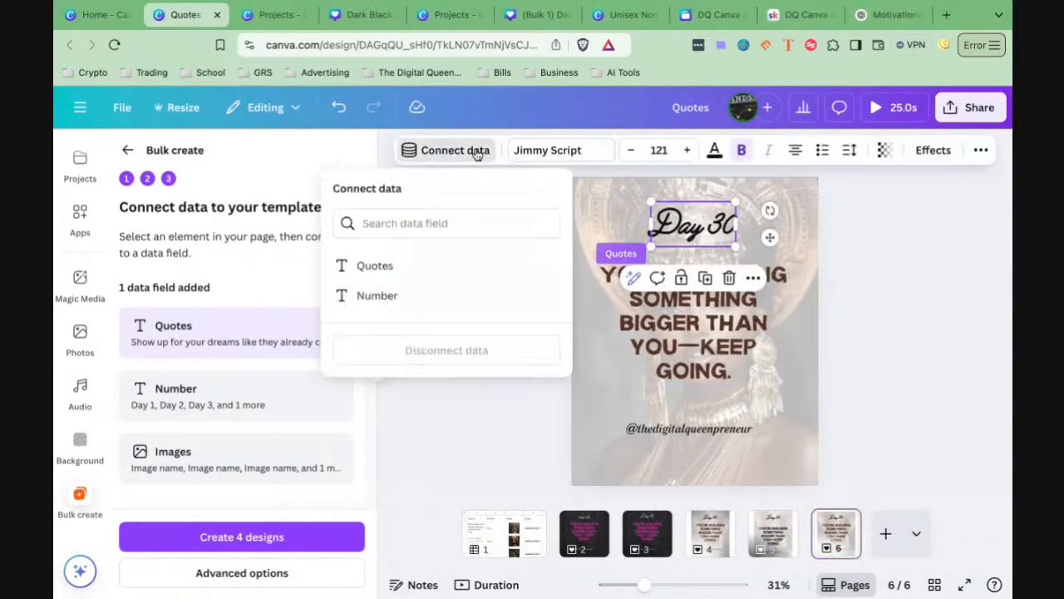
{"action": "left_click", "coordinate": [479, 288]}
{"action": "left_click", "coordinate": [595, 210]}
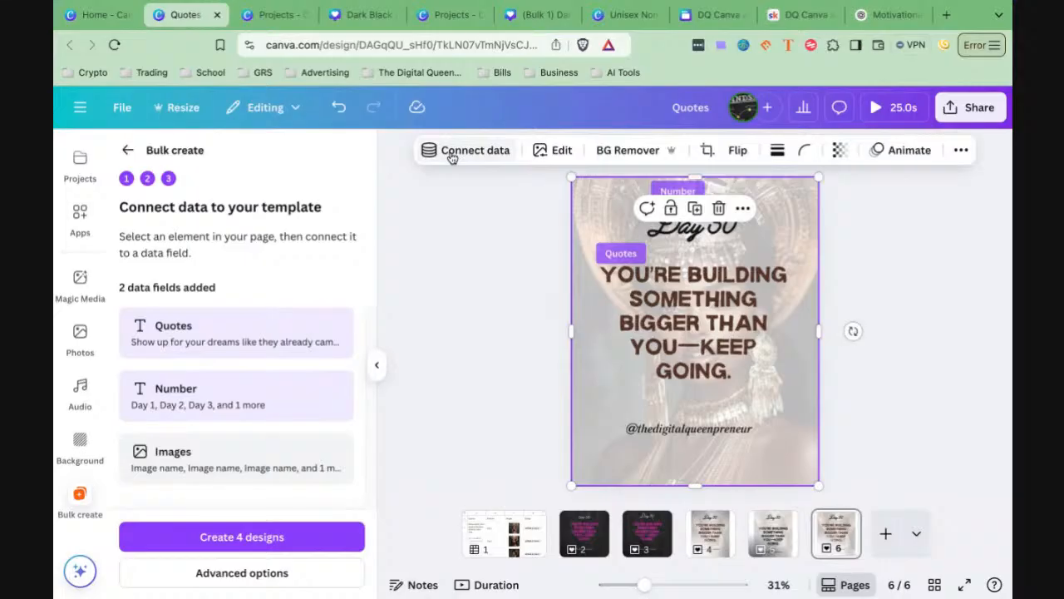
{"action": "left_click", "coordinate": [451, 154]}
{"action": "left_click", "coordinate": [408, 266]}
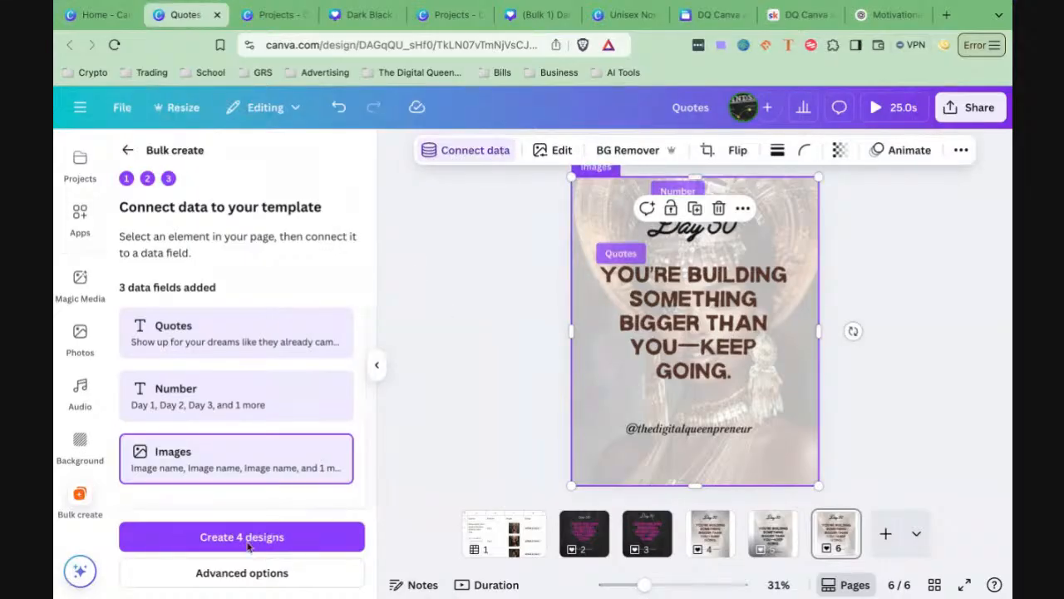
Step: Set the bulk create output to multiple pages in 1 design and generate the four quote designs
{"action": "left_click", "coordinate": [231, 577]}
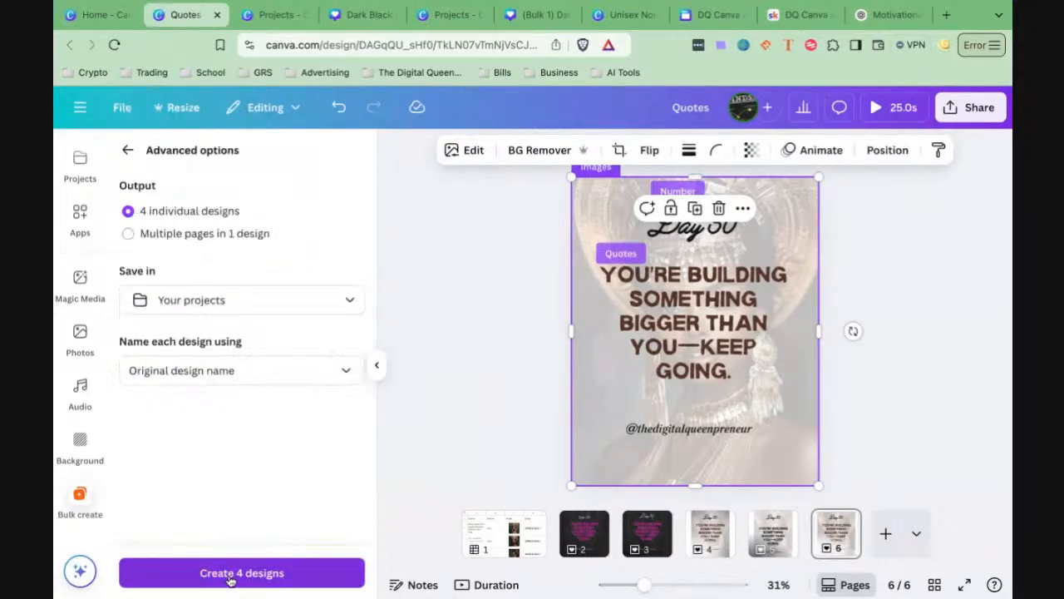
{"action": "left_click", "coordinate": [131, 234]}
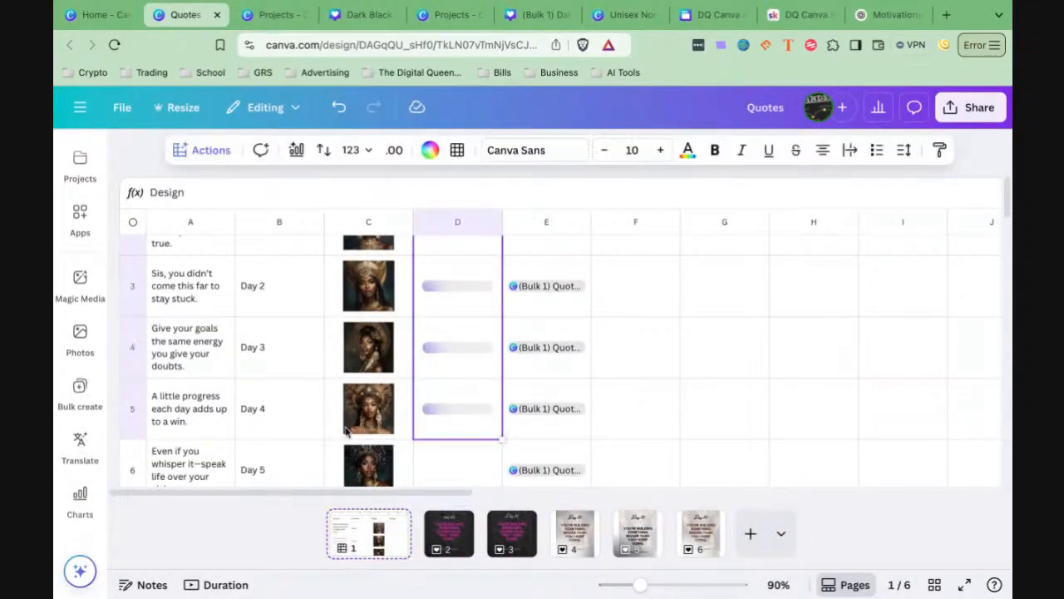
{"action": "scroll", "coordinate": [437, 412], "scroll_direction": "up", "scroll_amount": 2}
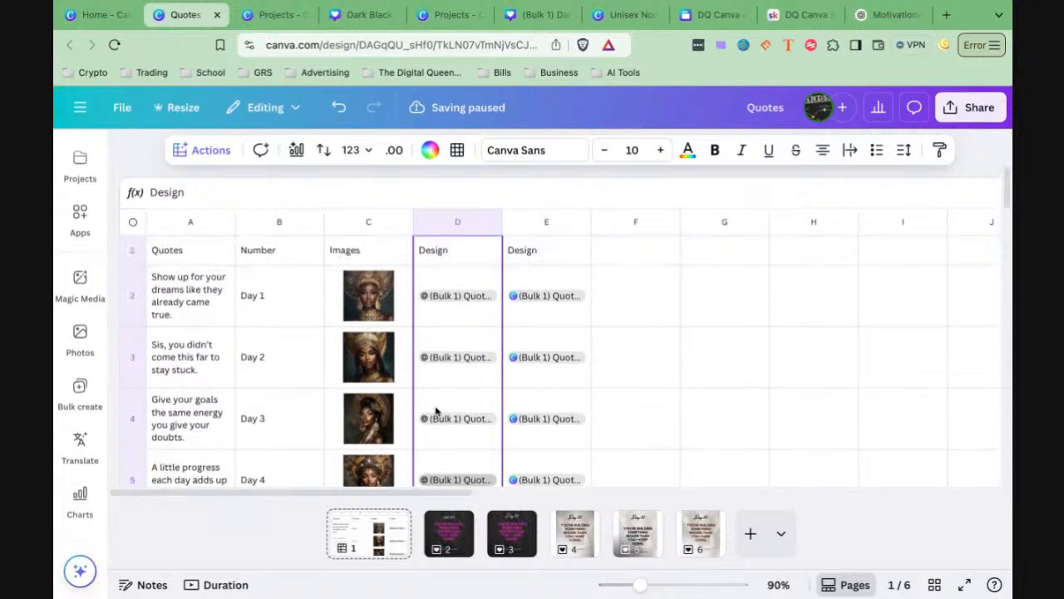
Step: Open the newly generated design linked in cell D2 of the Quotes sheet
{"action": "left_click", "coordinate": [433, 299]}
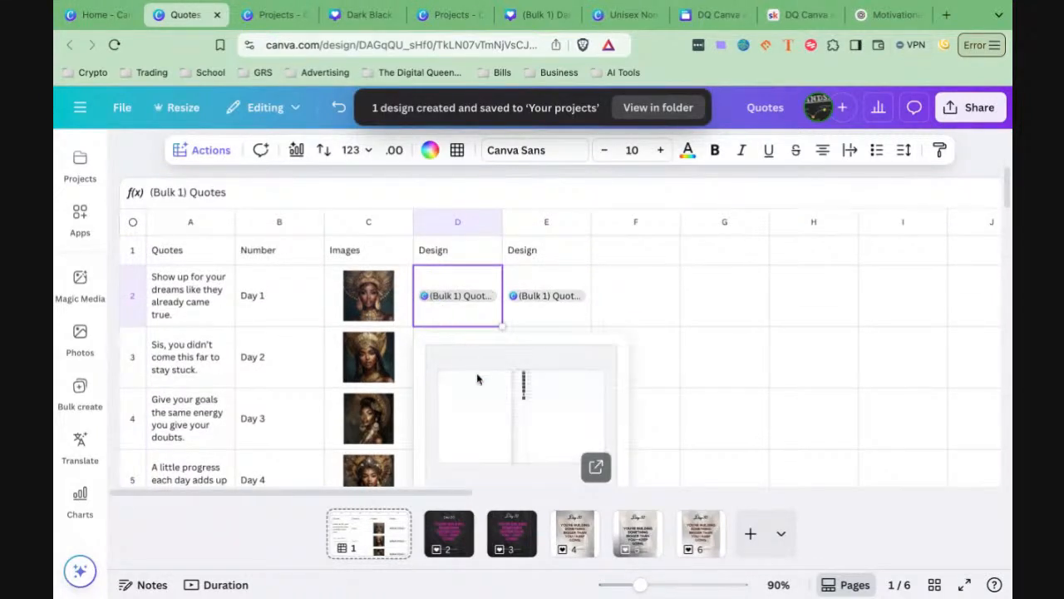
{"action": "scroll", "coordinate": [464, 350], "scroll_direction": "down", "scroll_amount": 1}
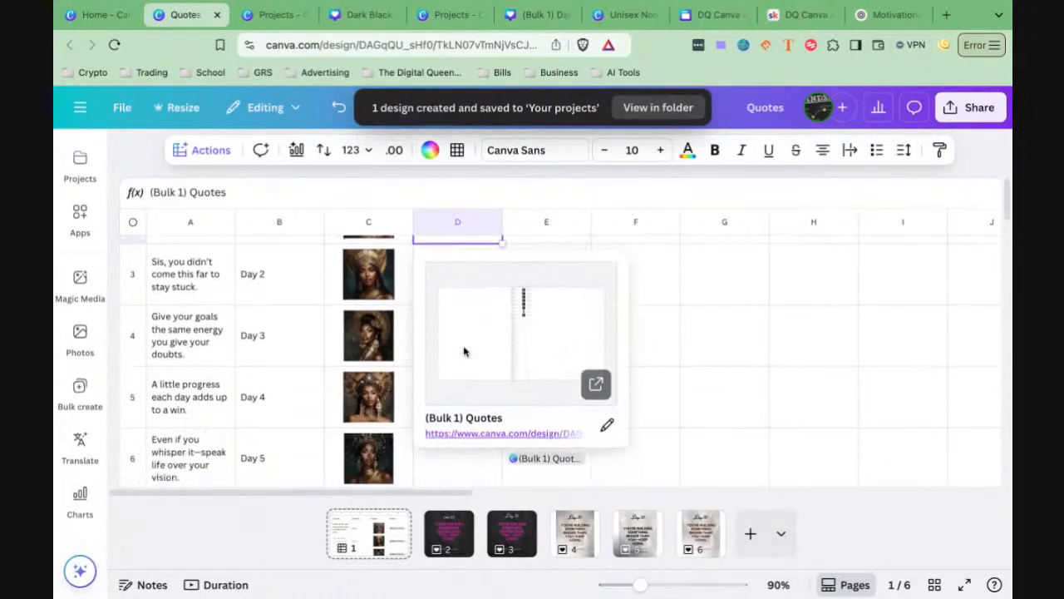
{"action": "left_click", "coordinate": [475, 433]}
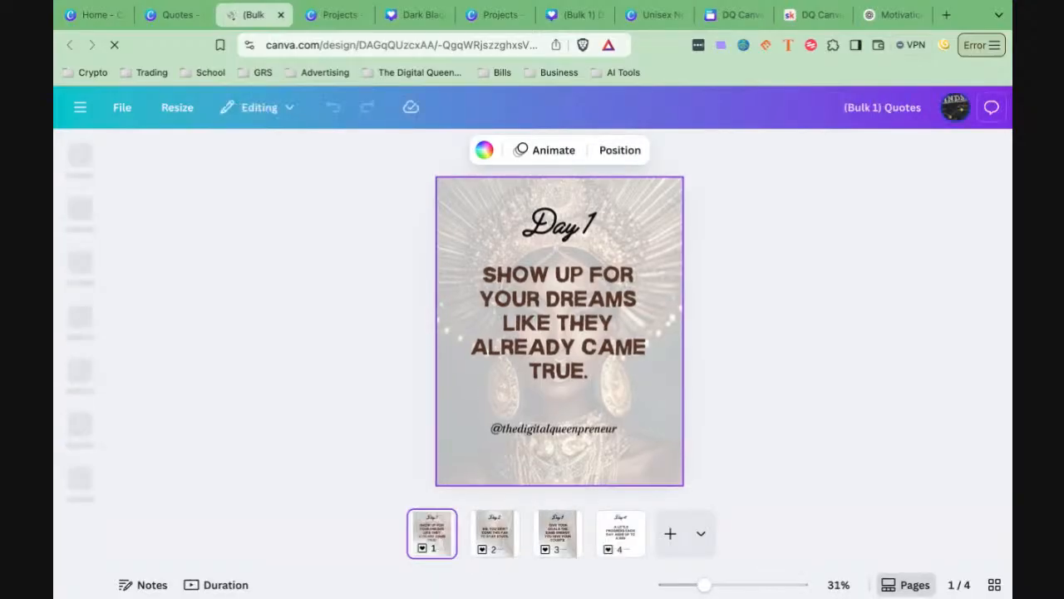
Step: Review the Day 1 to Day 4 pages of the generated design and return to page 1
{"action": "left_click", "coordinate": [497, 532]}
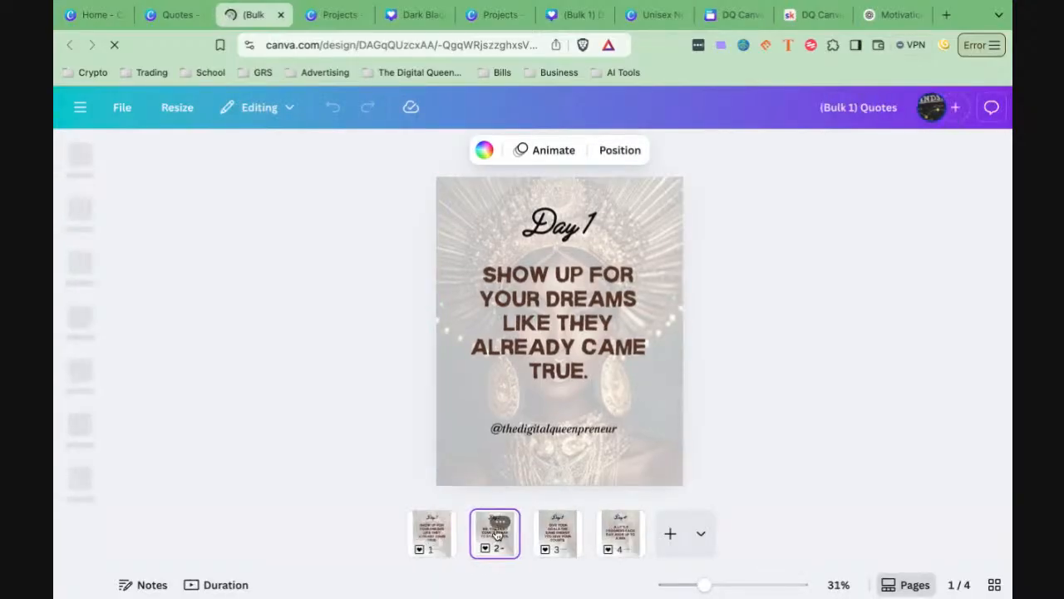
{"action": "left_click", "coordinate": [576, 533]}
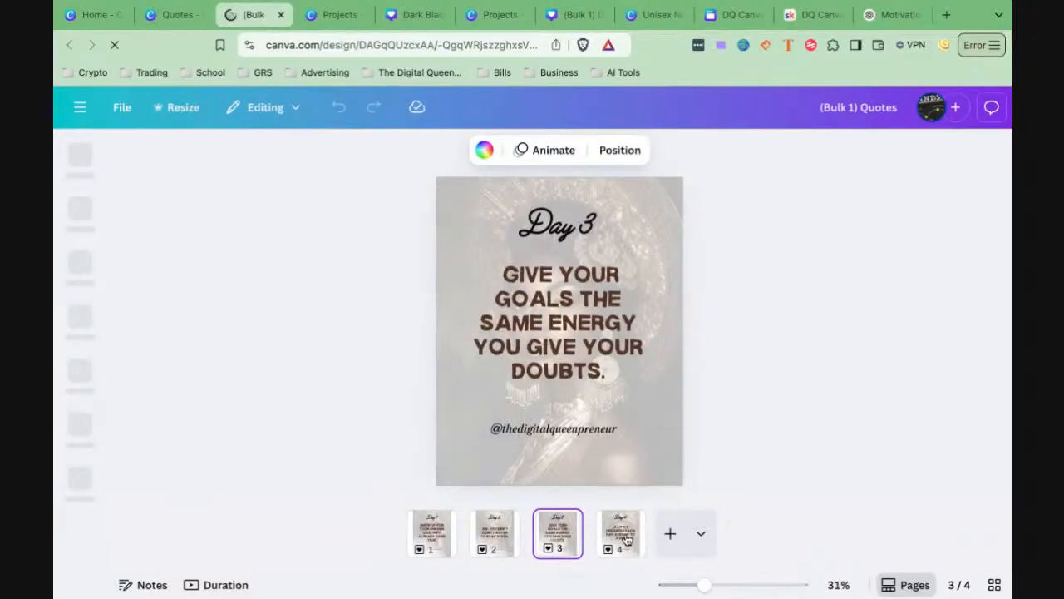
{"action": "left_click", "coordinate": [626, 538]}
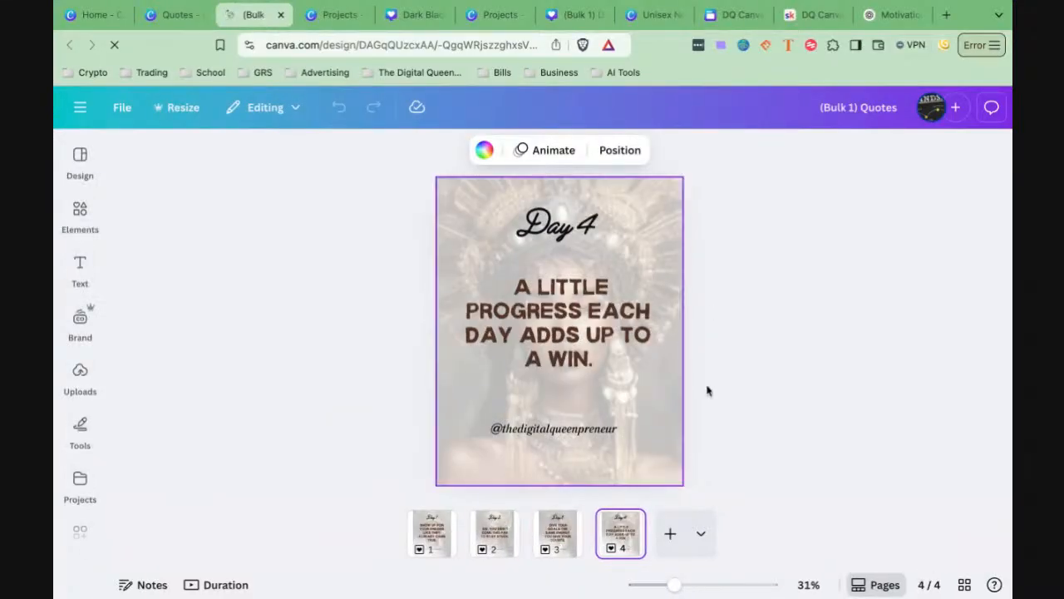
{"action": "left_click", "coordinate": [442, 542]}
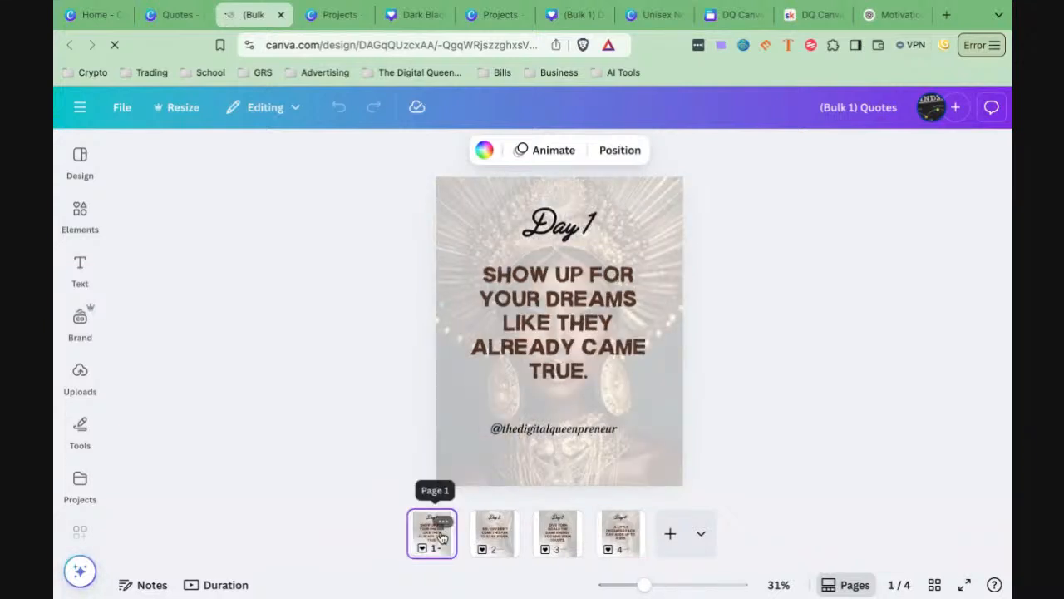
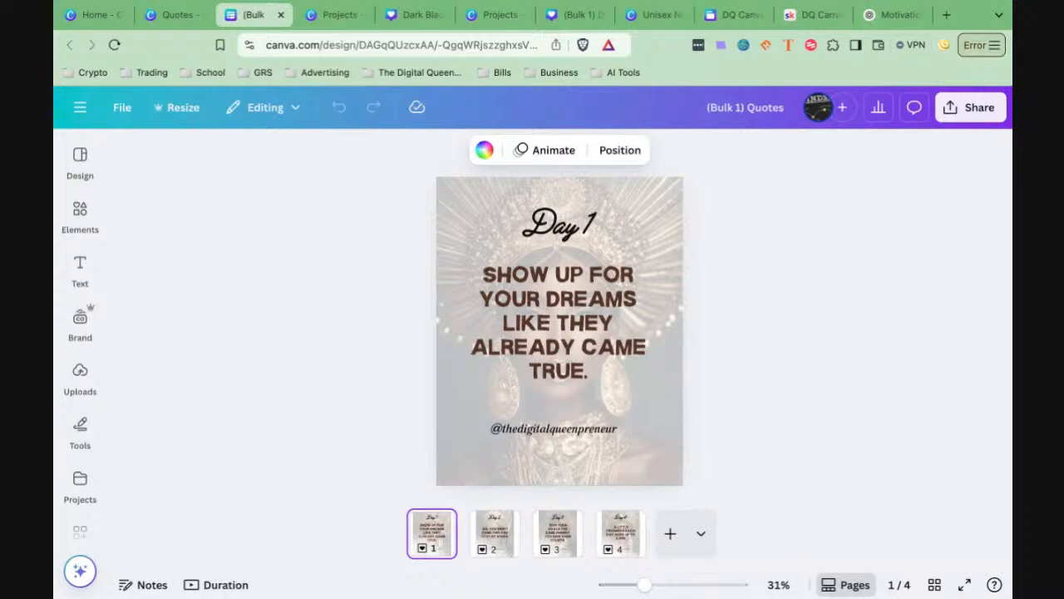
Step: Browse all of the design's publishing options and open the Instagram posting choices
{"action": "left_click", "coordinate": [829, 228]}
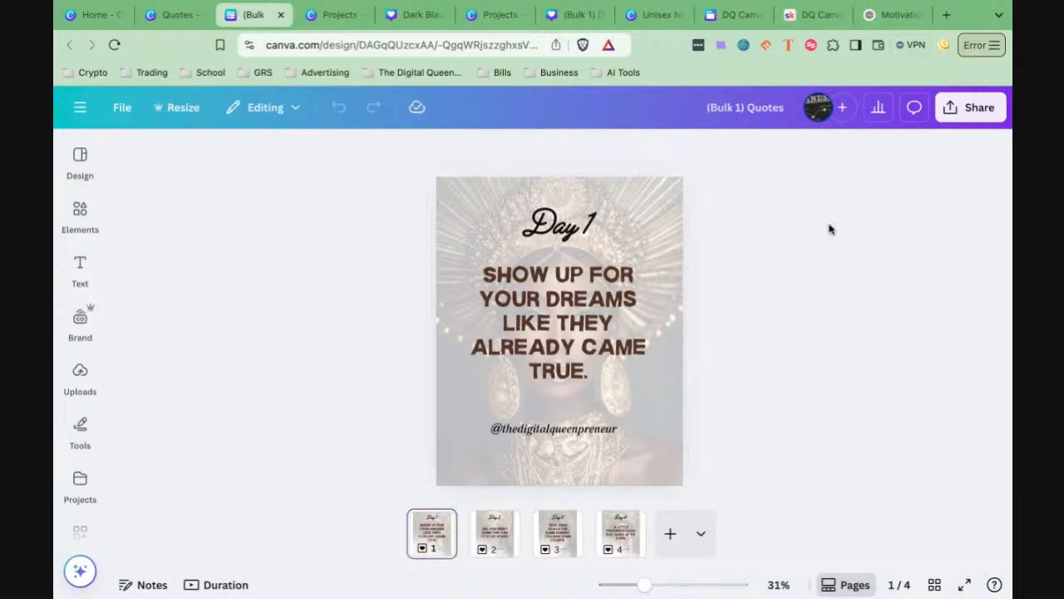
{"action": "left_click", "coordinate": [962, 116]}
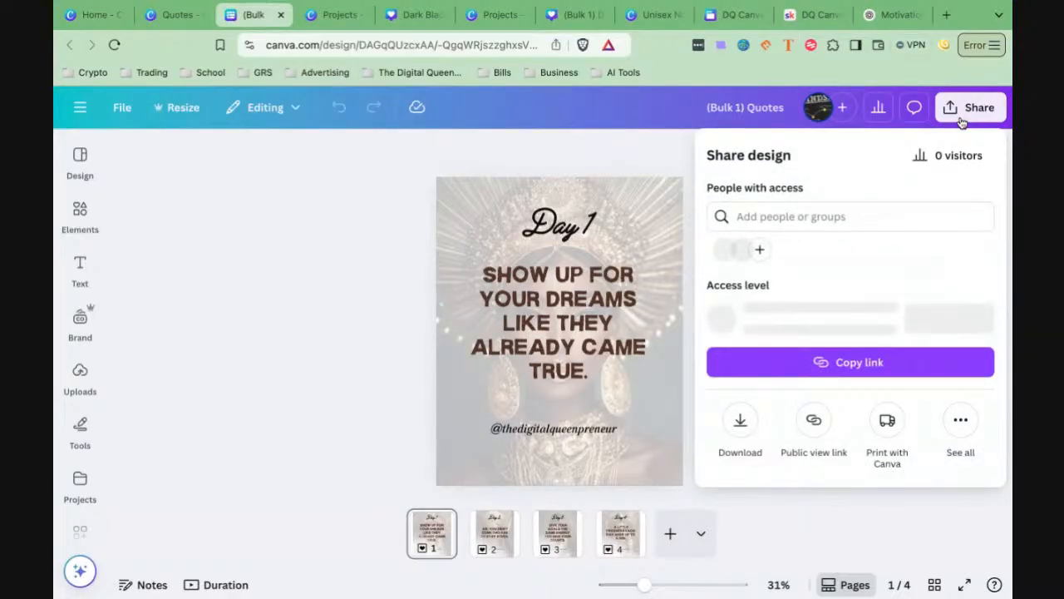
{"action": "left_click", "coordinate": [960, 418]}
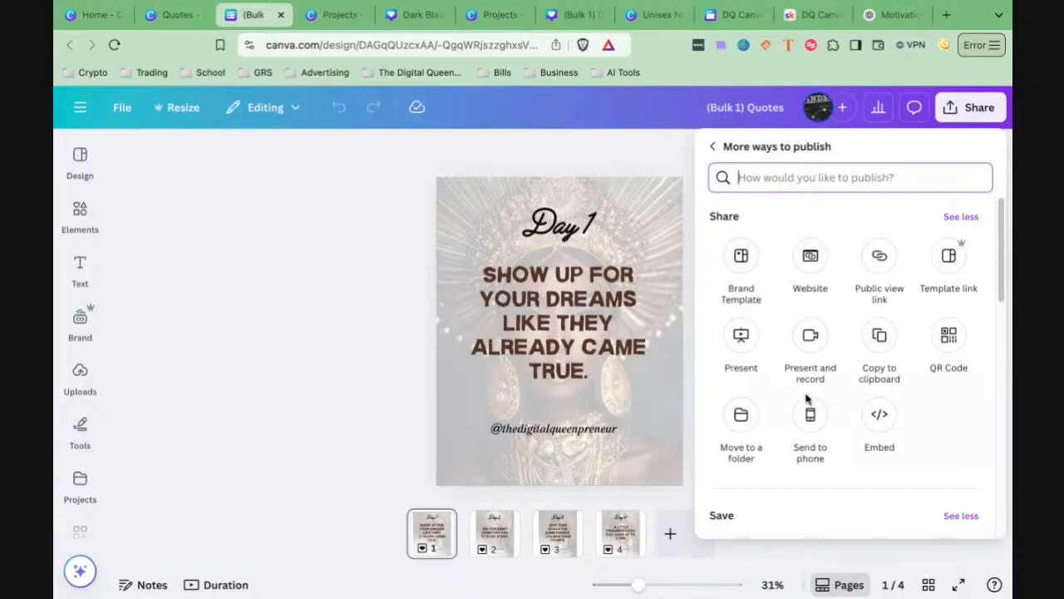
{"action": "scroll", "coordinate": [809, 396], "scroll_direction": "down", "scroll_amount": 4}
{"action": "scroll", "coordinate": [808, 396], "scroll_direction": "down", "scroll_amount": 3}
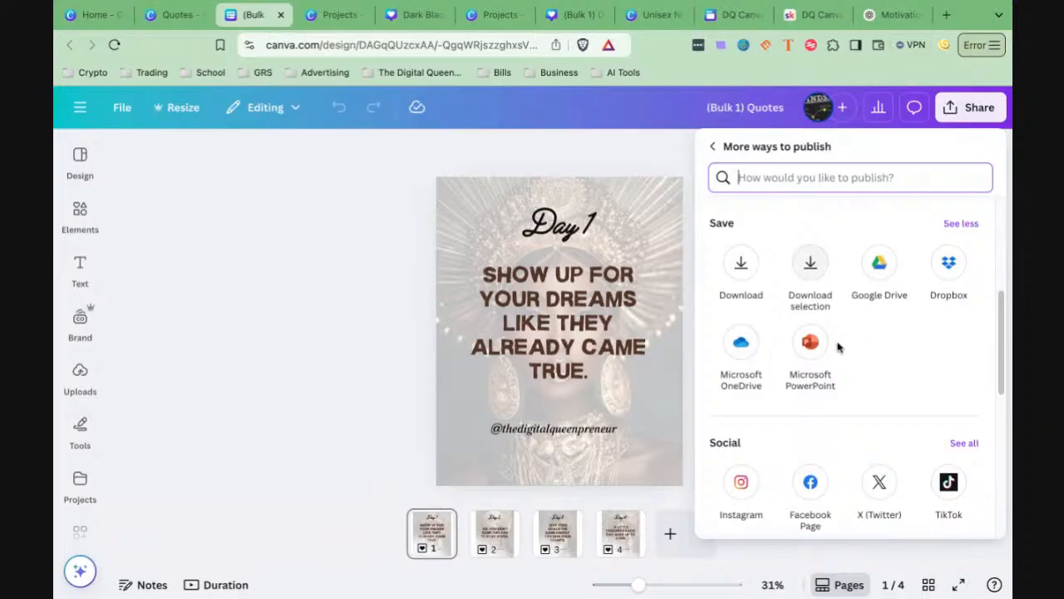
{"action": "scroll", "coordinate": [817, 363], "scroll_direction": "down", "scroll_amount": 2}
{"action": "scroll", "coordinate": [818, 363], "scroll_direction": "down", "scroll_amount": 2}
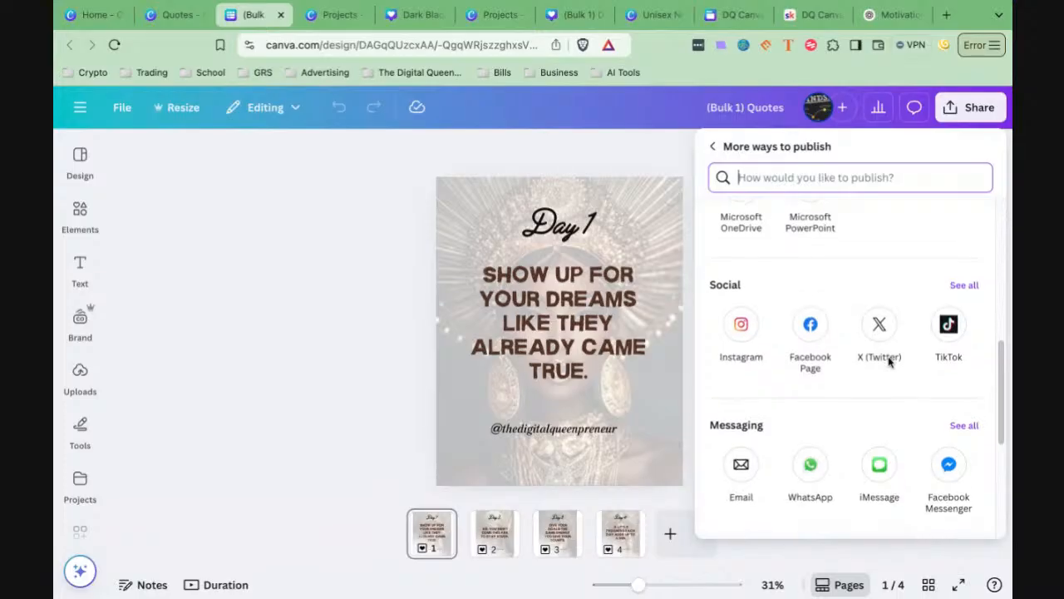
{"action": "scroll", "coordinate": [888, 359], "scroll_direction": "down", "scroll_amount": 1}
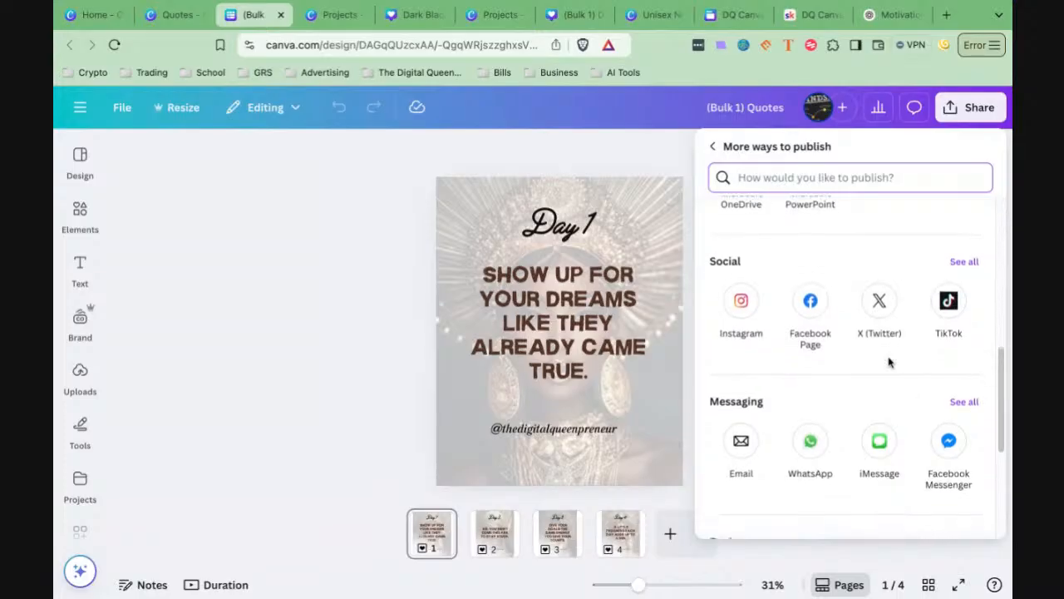
{"action": "left_click", "coordinate": [741, 306]}
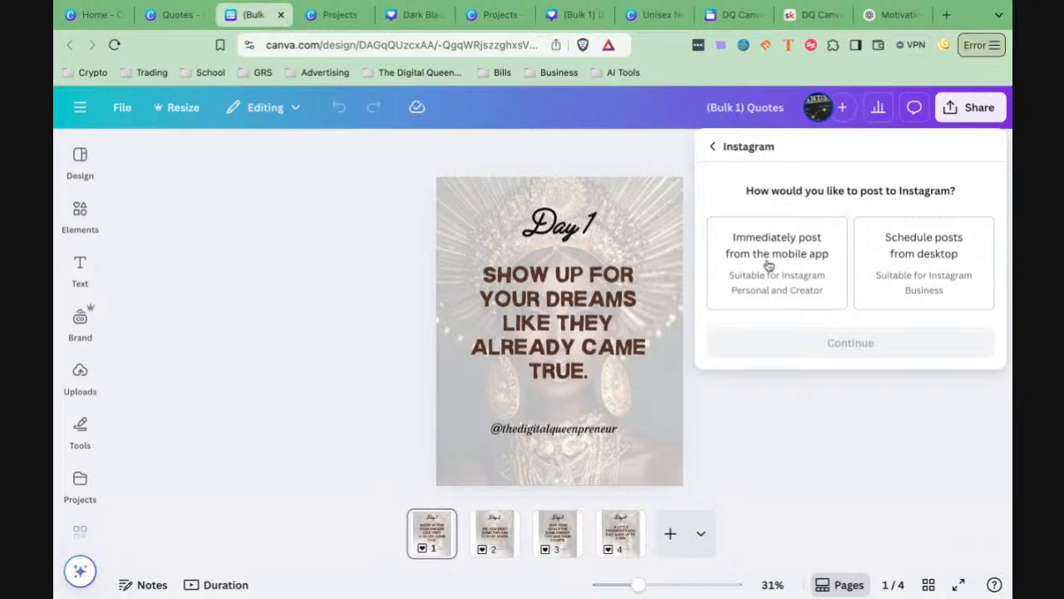
Step: Choose to post to Instagram immediately from the mobile app and continue to its instructions
{"action": "left_click", "coordinate": [813, 261]}
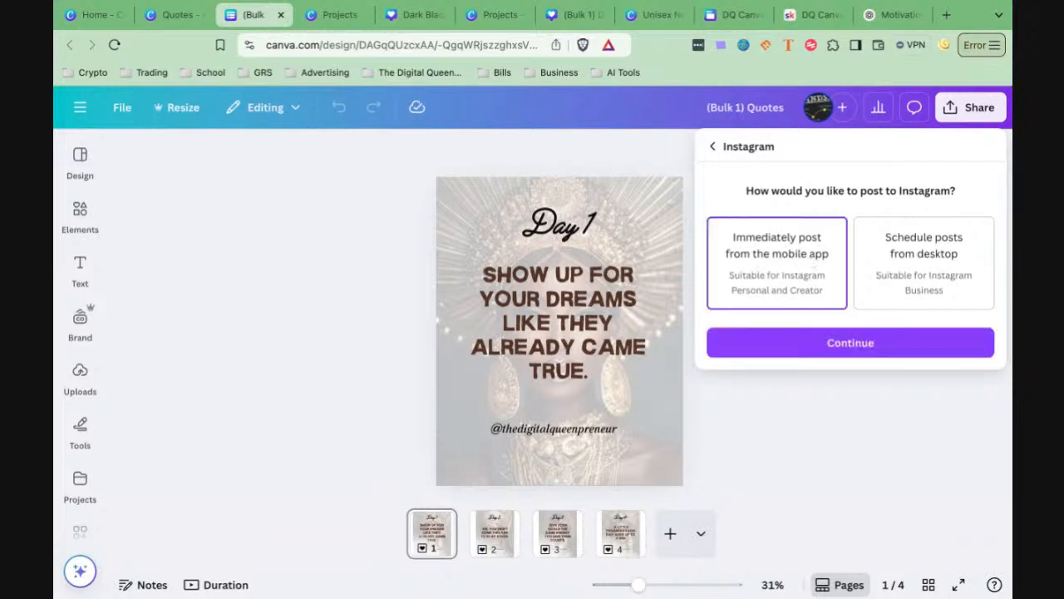
{"action": "left_click", "coordinate": [958, 275]}
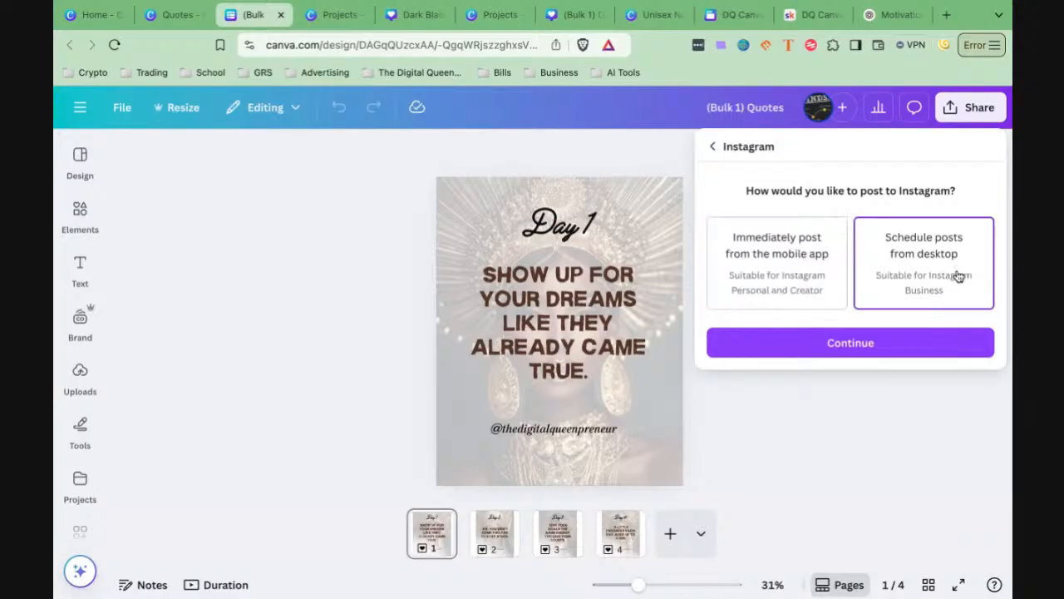
{"action": "left_click", "coordinate": [792, 275]}
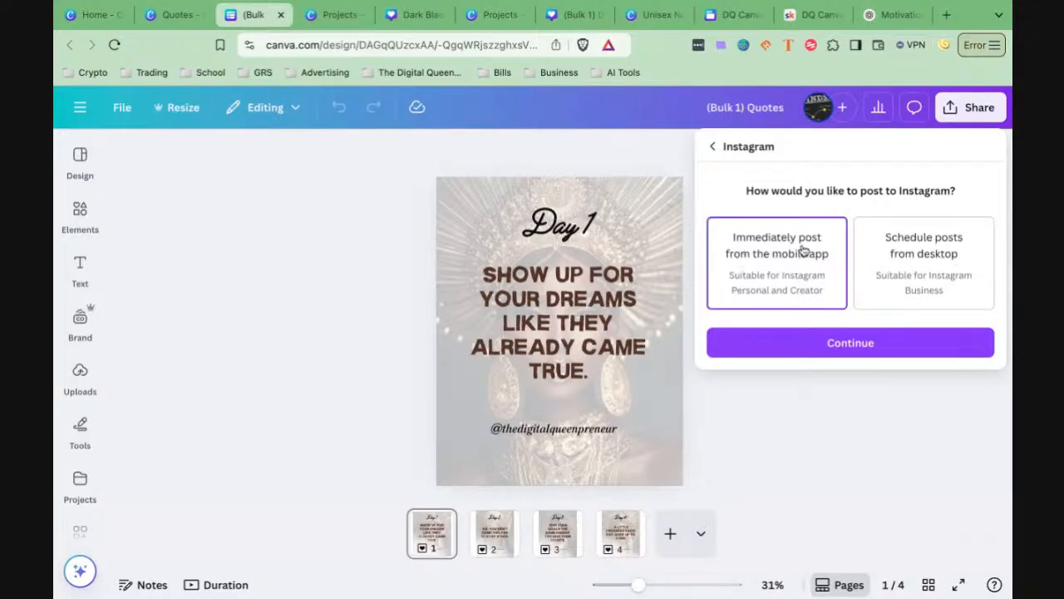
{"action": "left_click", "coordinate": [860, 352]}
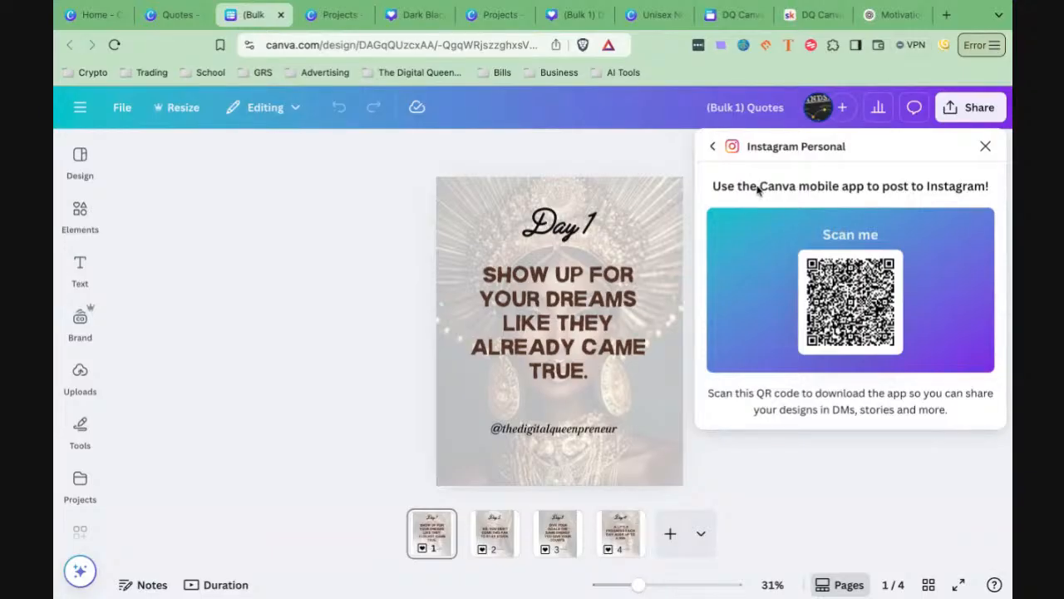
Step: Check the Instagram Business connection requirements for scheduling posts from desktop, and return to the Instagram posting choices
{"action": "left_click", "coordinate": [714, 147]}
{"action": "left_click", "coordinate": [922, 276]}
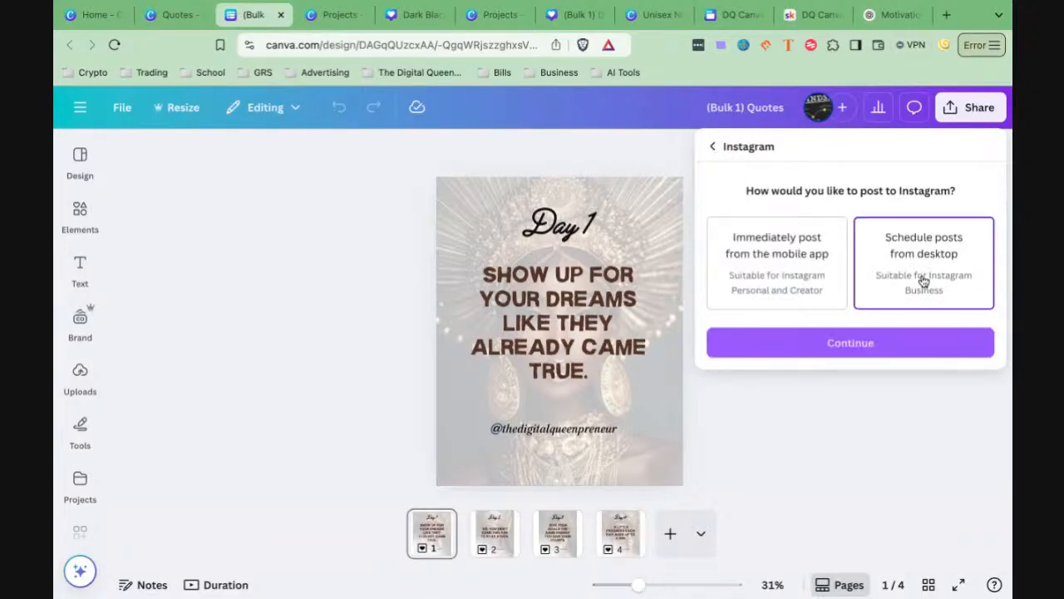
{"action": "left_click", "coordinate": [844, 349]}
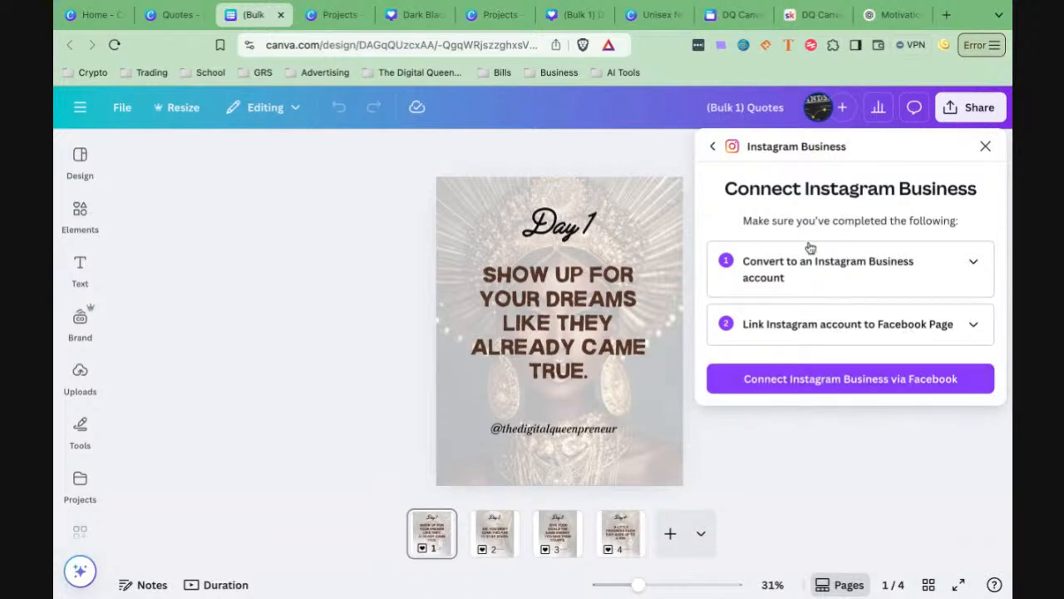
{"action": "left_click", "coordinate": [713, 150]}
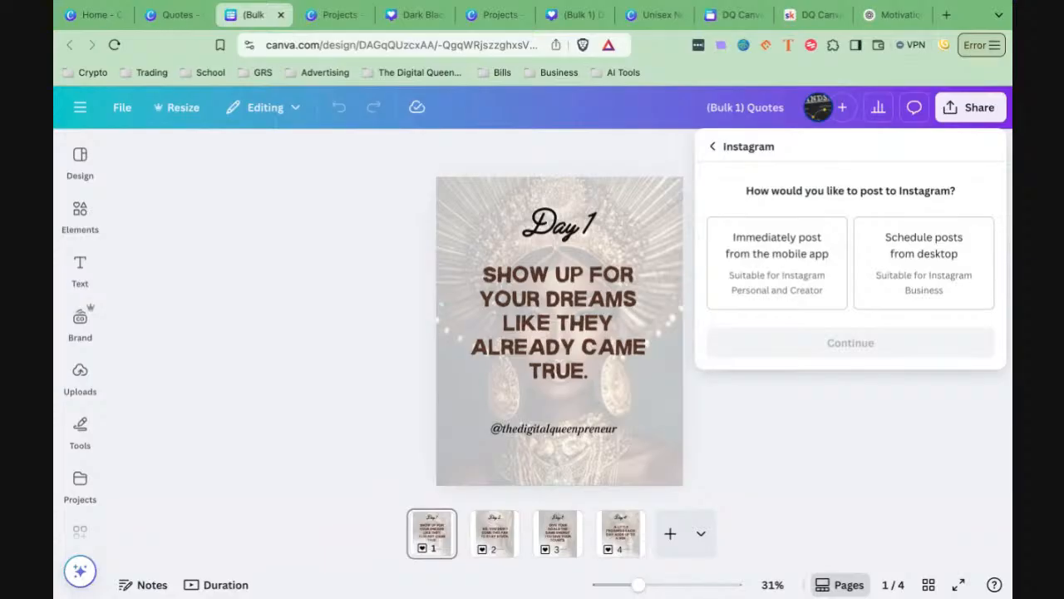
Step: Select the option to schedule Instagram posts from desktop, and return to the main share options without continuing
{"action": "left_click", "coordinate": [898, 265]}
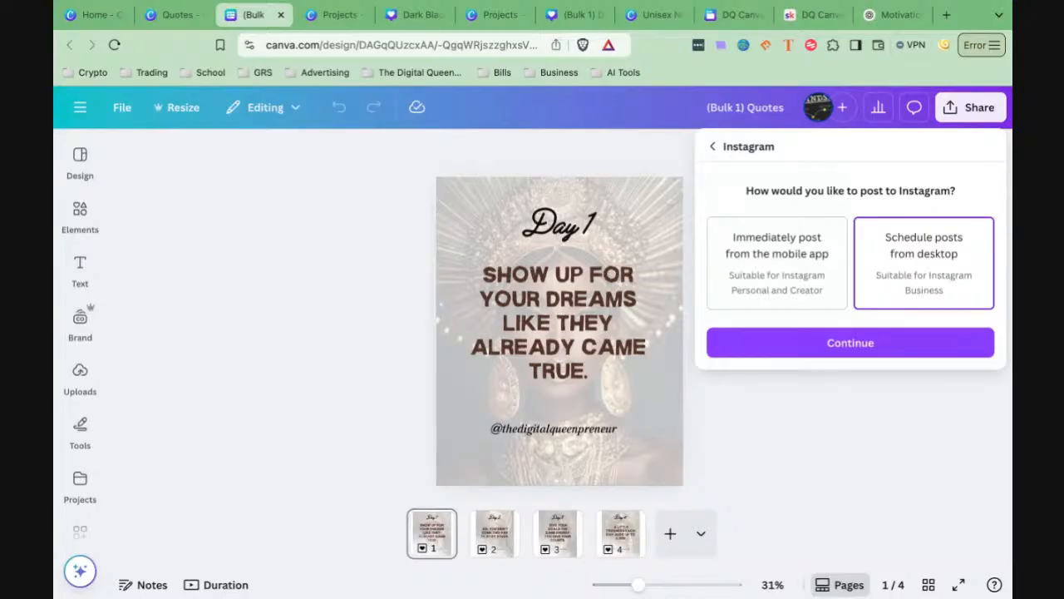
{"action": "left_click", "coordinate": [709, 150]}
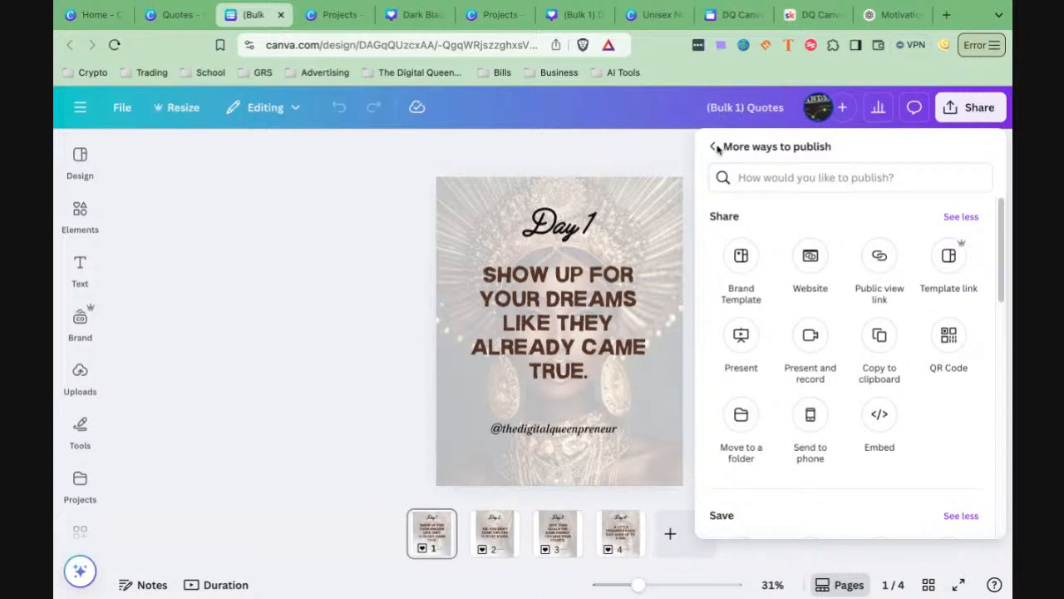
{"action": "left_click", "coordinate": [713, 148]}
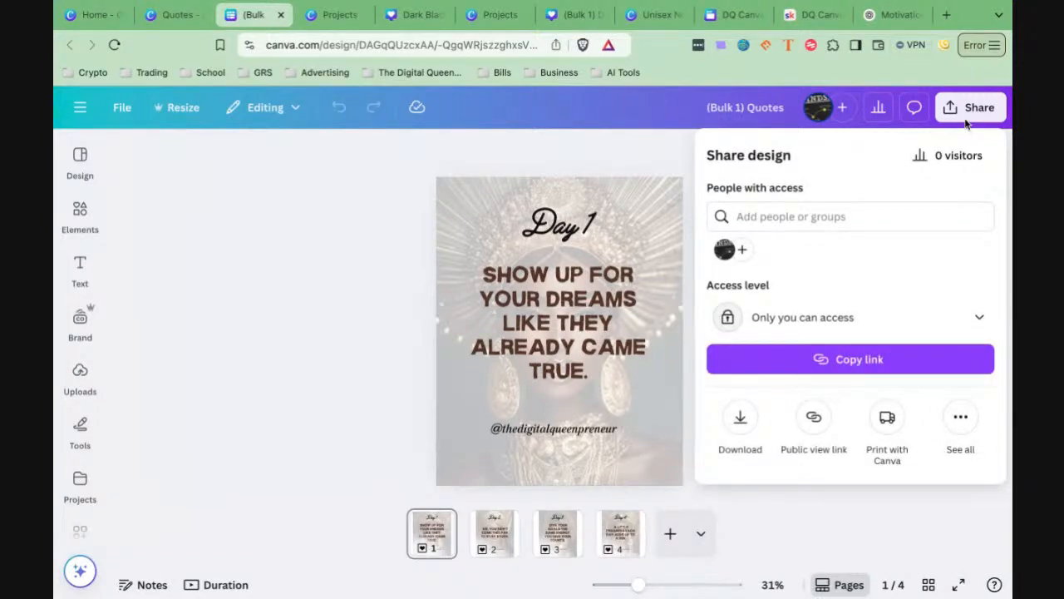
Step: Open the Schedule option among all the social publishing channels and continue to the post details with the preset date and time
{"action": "left_click", "coordinate": [960, 418]}
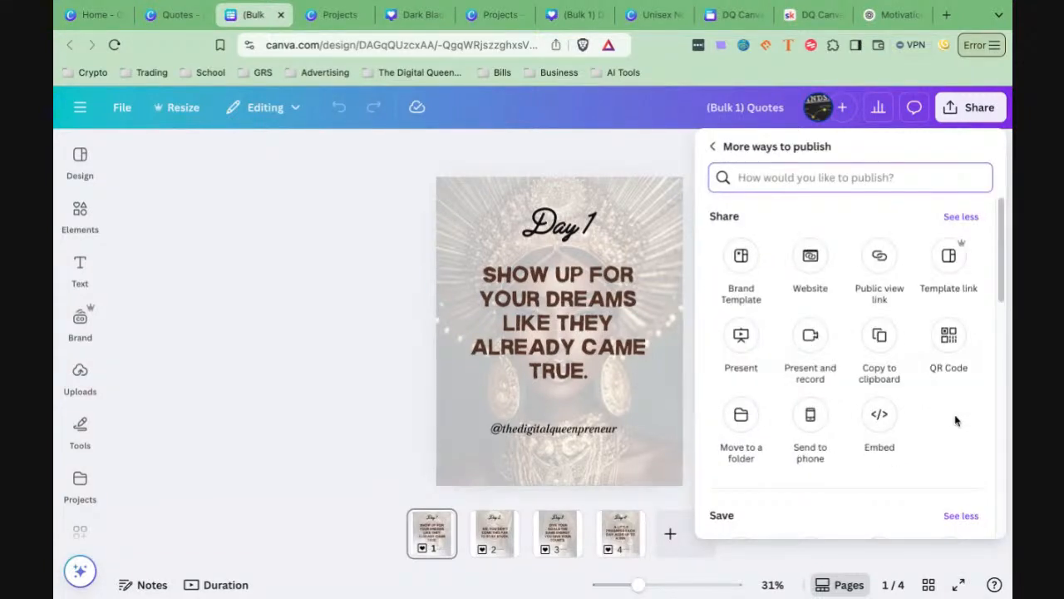
{"action": "scroll", "coordinate": [926, 404], "scroll_direction": "down", "scroll_amount": 6}
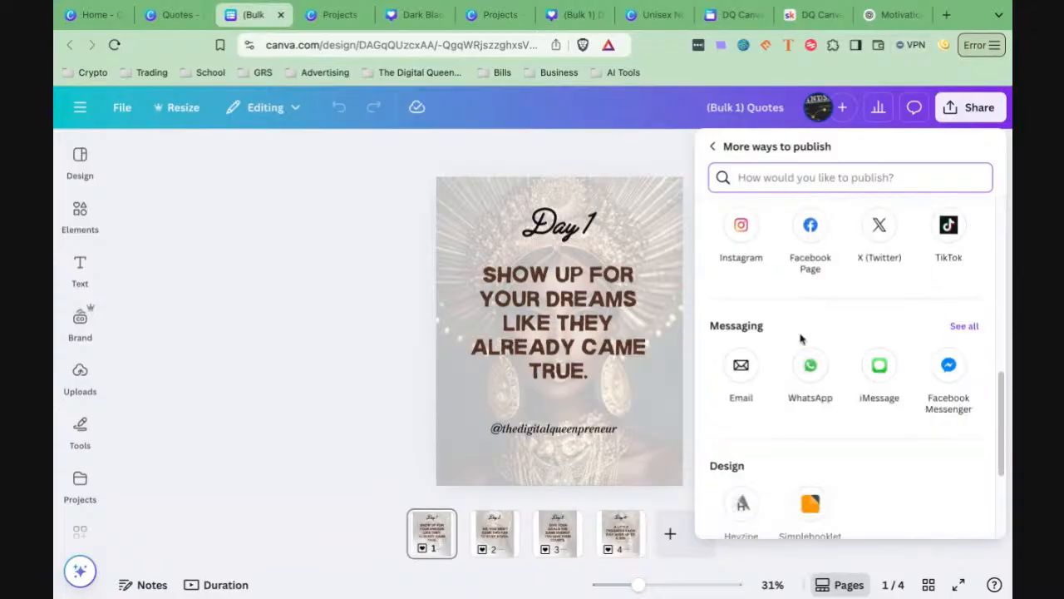
{"action": "scroll", "coordinate": [786, 288], "scroll_direction": "up", "scroll_amount": 2}
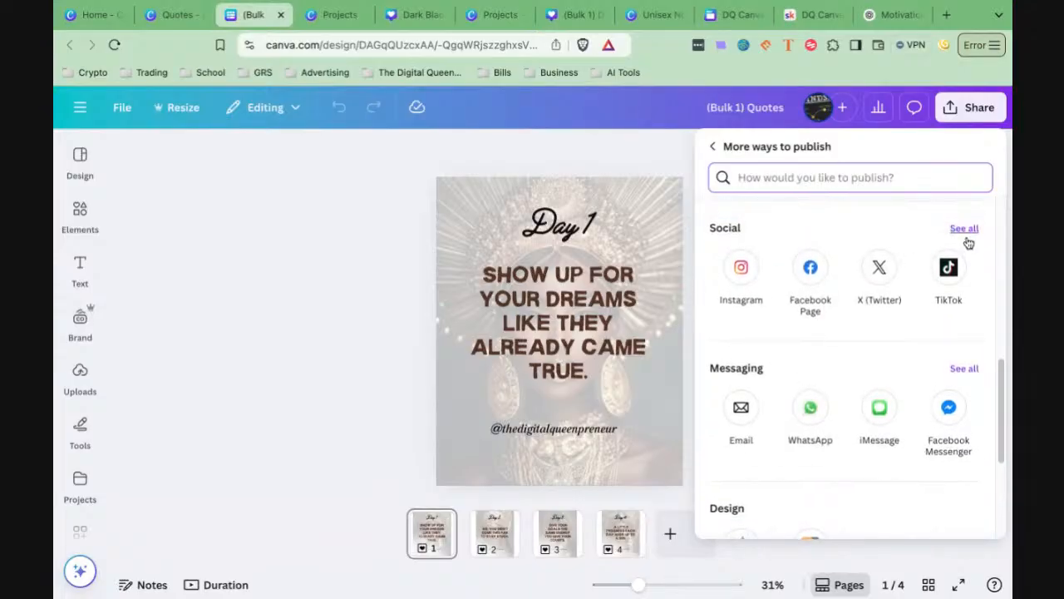
{"action": "left_click", "coordinate": [965, 228]}
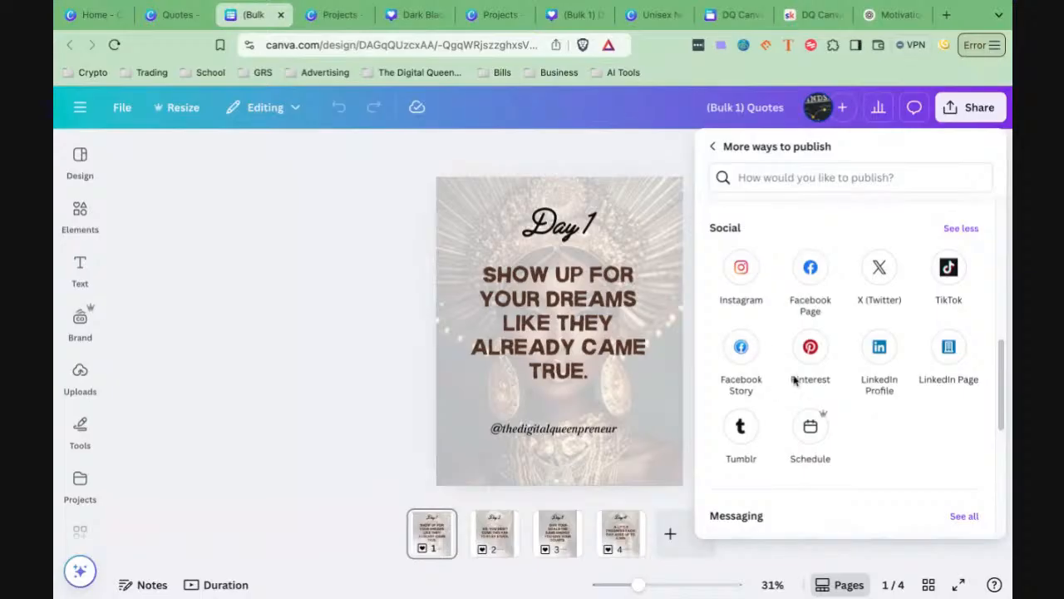
{"action": "left_click", "coordinate": [811, 430]}
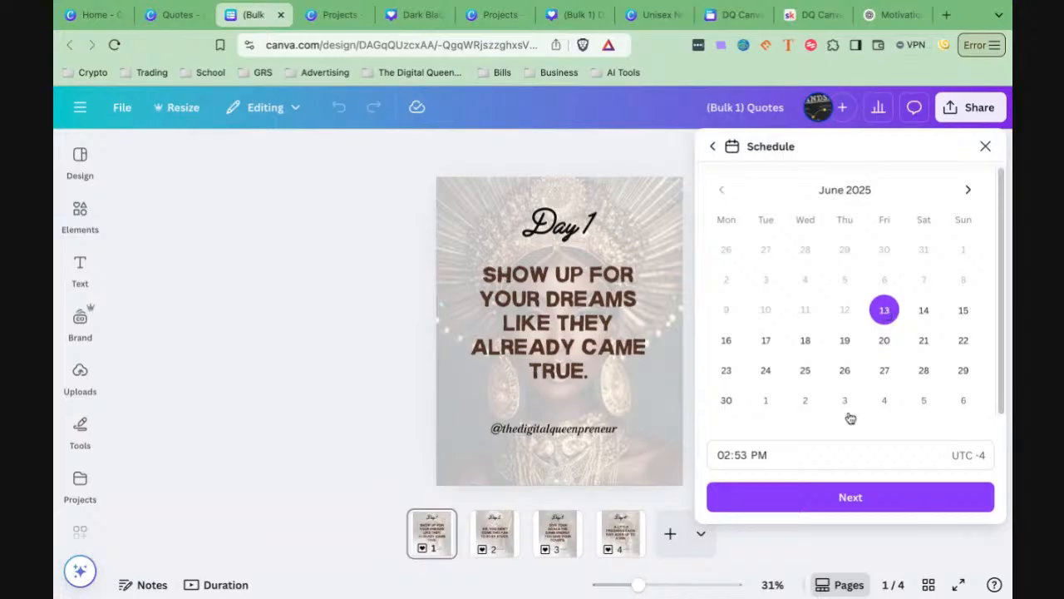
{"action": "left_click", "coordinate": [851, 499]}
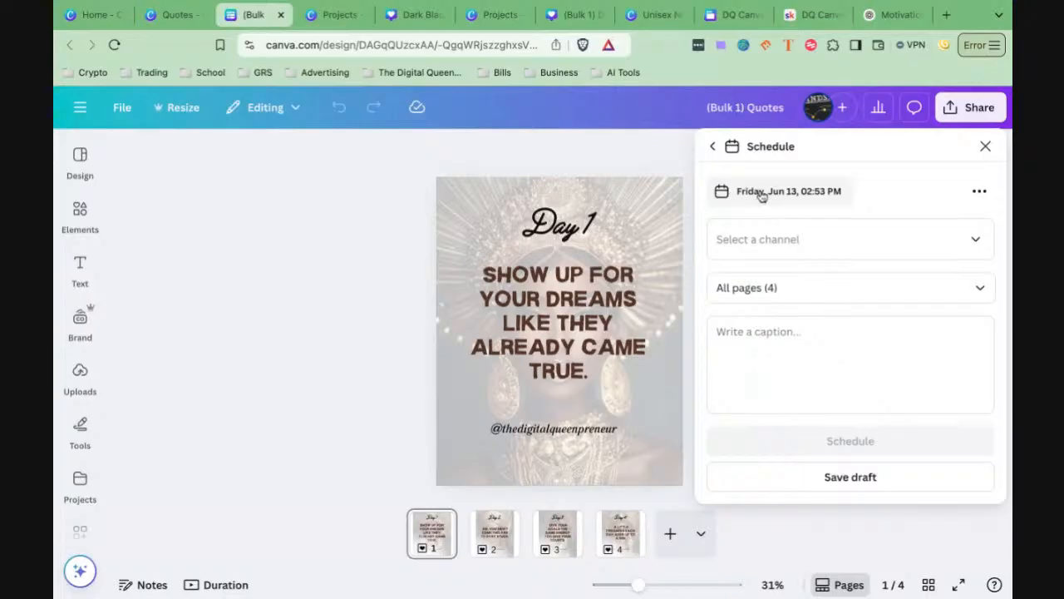
Step: Leave the scheduler without saving, look through the publishing options again and close the share options
{"action": "left_click", "coordinate": [713, 148]}
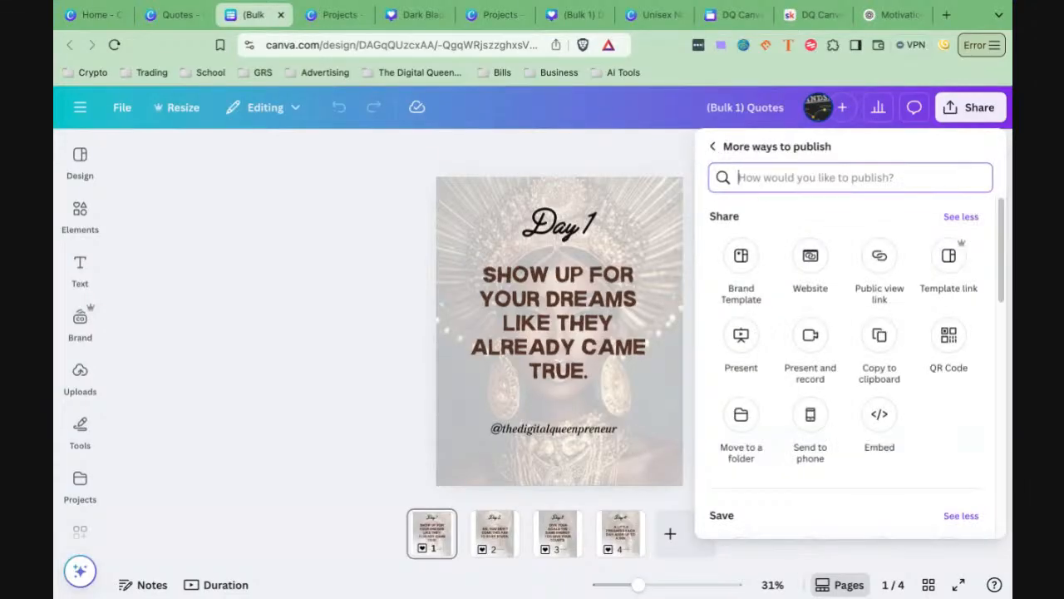
{"action": "scroll", "coordinate": [776, 305], "scroll_direction": "down", "scroll_amount": 3}
{"action": "scroll", "coordinate": [776, 305], "scroll_direction": "down", "scroll_amount": 5}
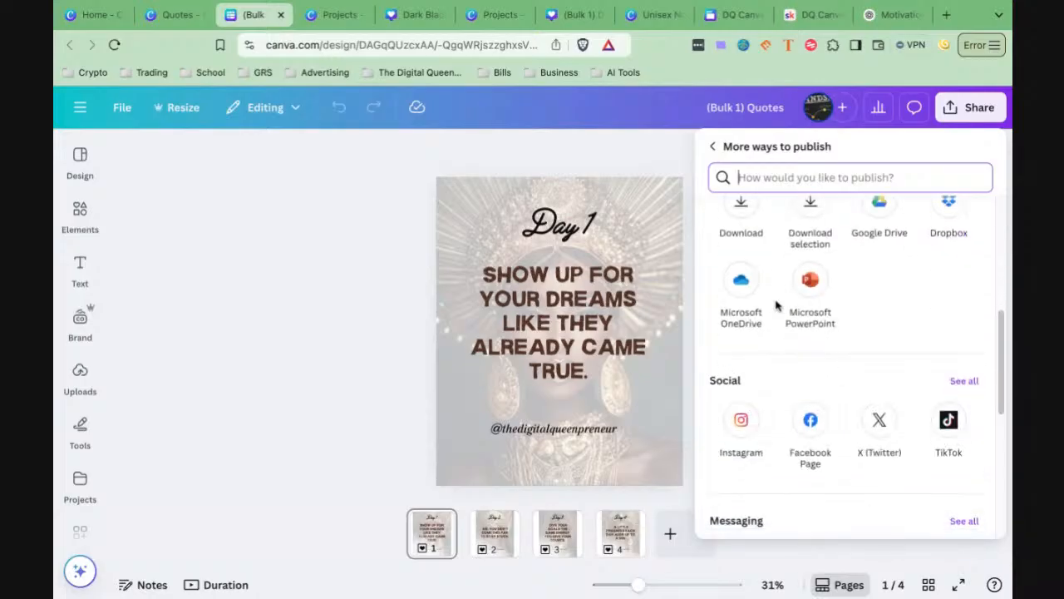
{"action": "scroll", "coordinate": [778, 306], "scroll_direction": "up", "scroll_amount": 3}
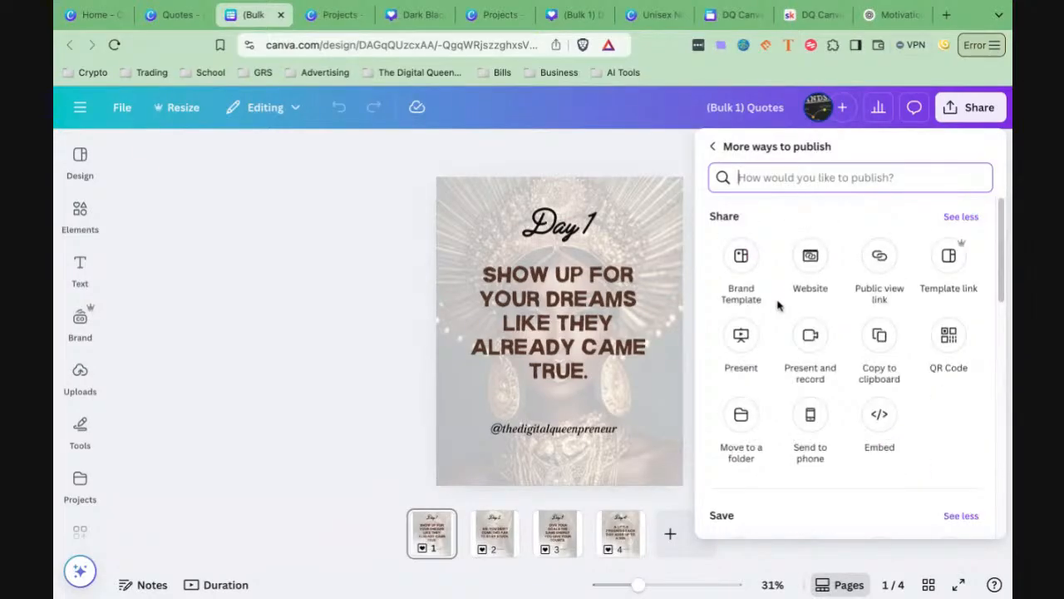
{"action": "left_click", "coordinate": [712, 146]}
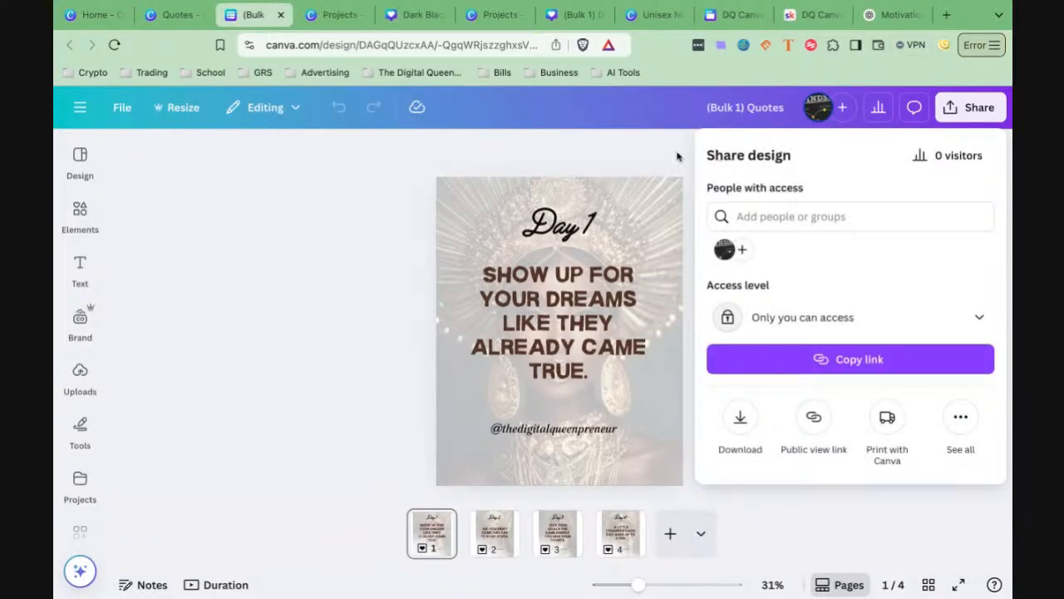
{"action": "left_click", "coordinate": [678, 158]}
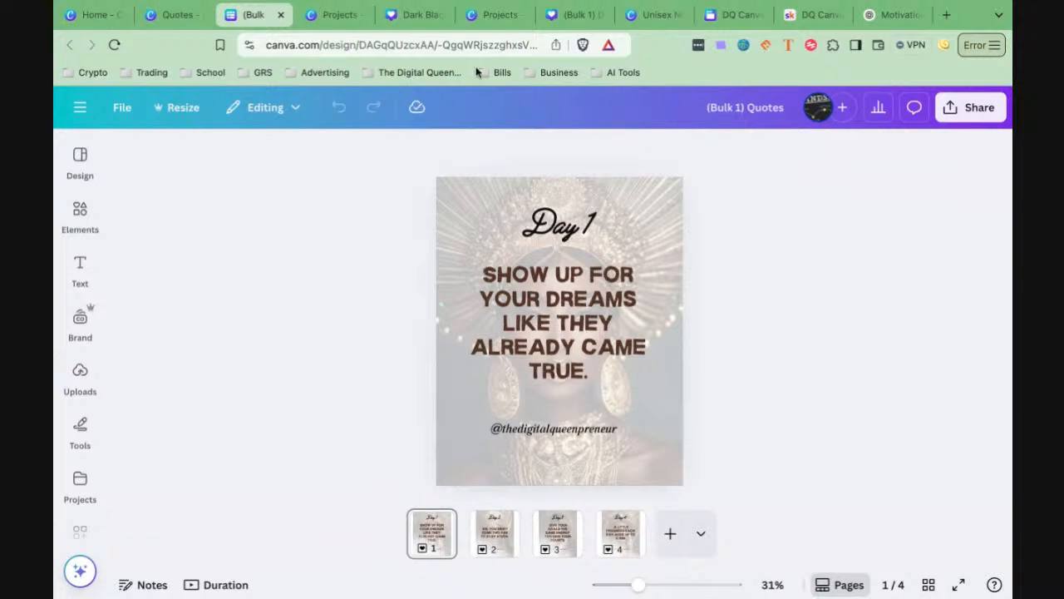
Step: Switch to the Canva home page and look over the recent designs and design types
{"action": "left_click", "coordinate": [90, 15]}
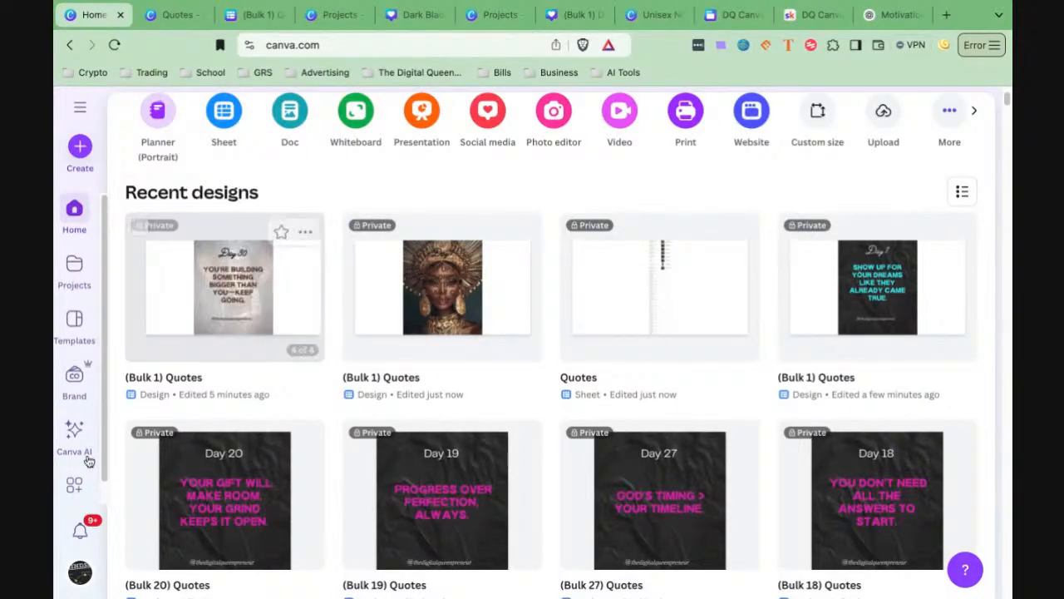
{"action": "scroll", "coordinate": [80, 459], "scroll_direction": "down", "scroll_amount": 1}
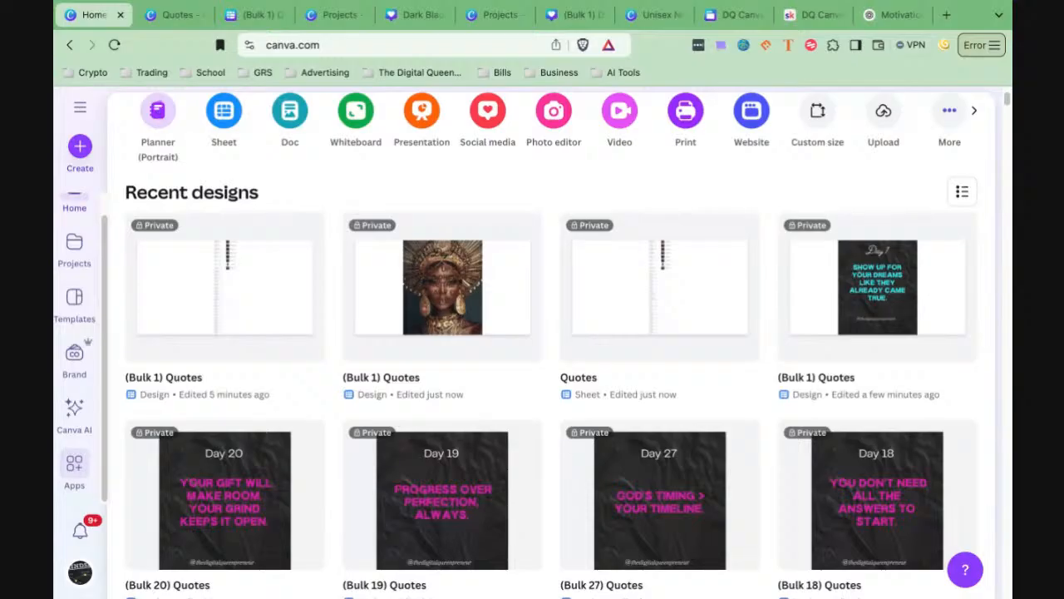
{"action": "scroll", "coordinate": [174, 366], "scroll_direction": "up", "scroll_amount": 3}
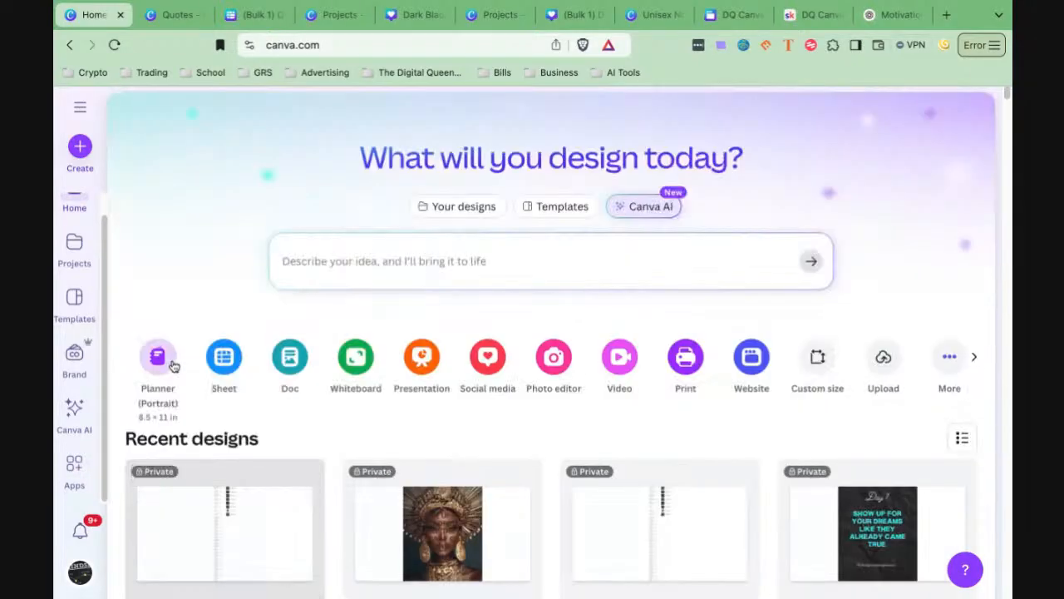
{"action": "scroll", "coordinate": [91, 411], "scroll_direction": "up", "scroll_amount": 1}
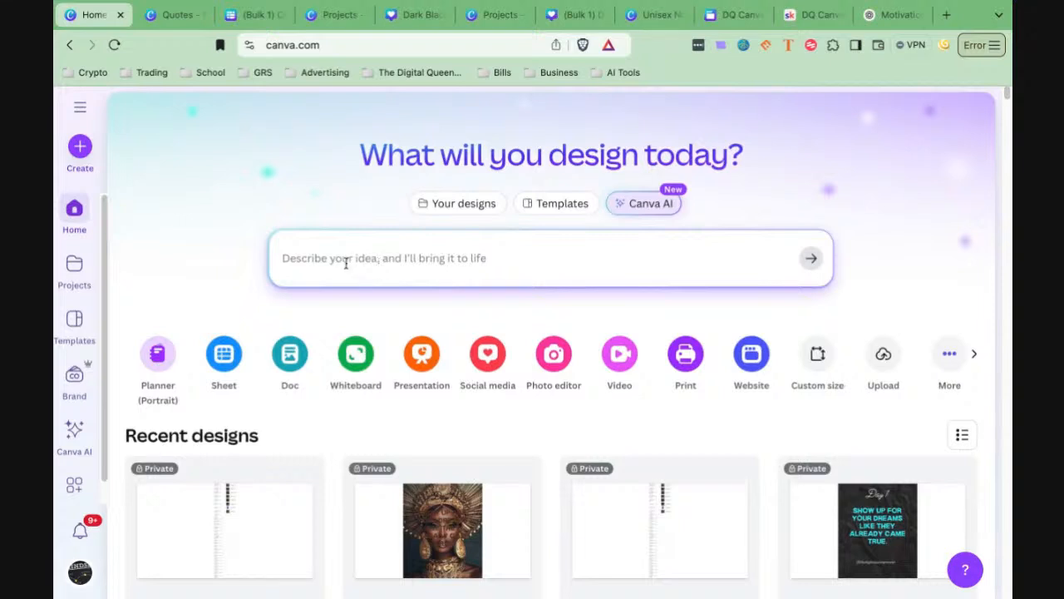
Step: Search the Canva templates for "carousel" and browse the resulting designs
{"action": "left_click", "coordinate": [73, 335]}
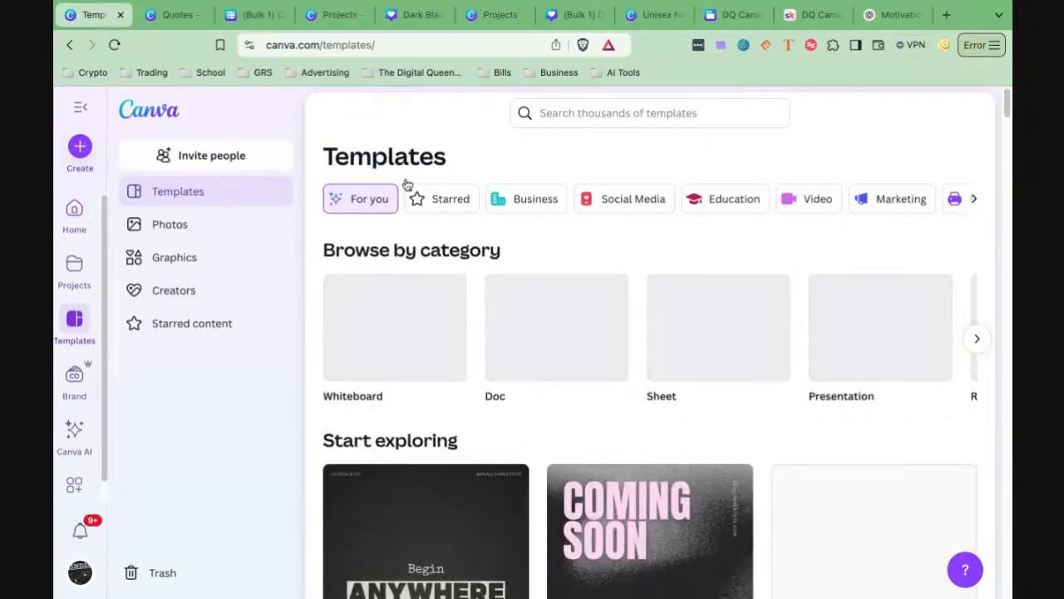
{"action": "left_click", "coordinate": [576, 123]}
{"action": "type", "text": "ca"}
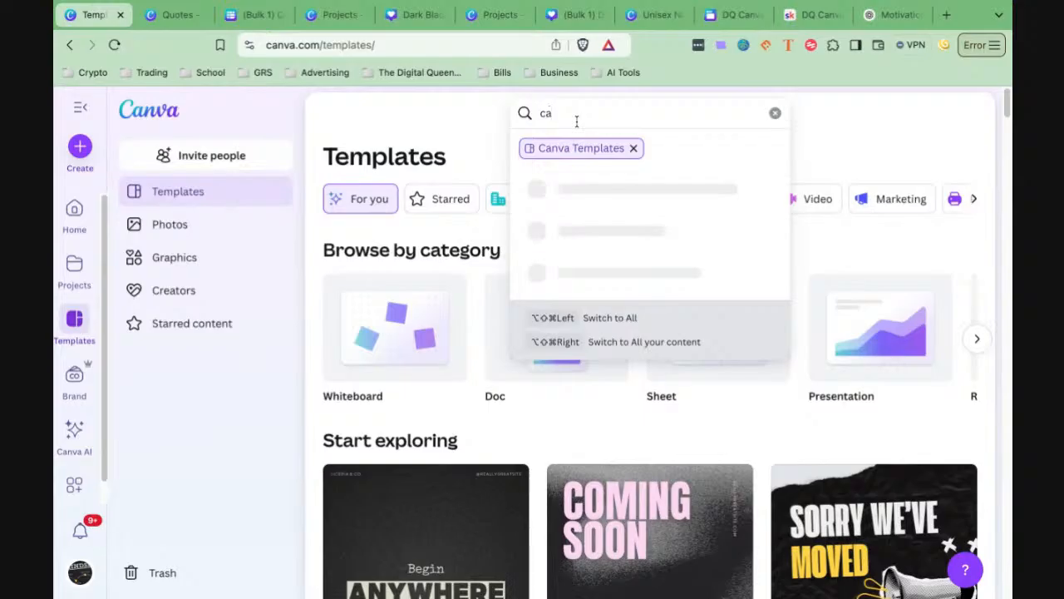
{"action": "type", "text": "r"}
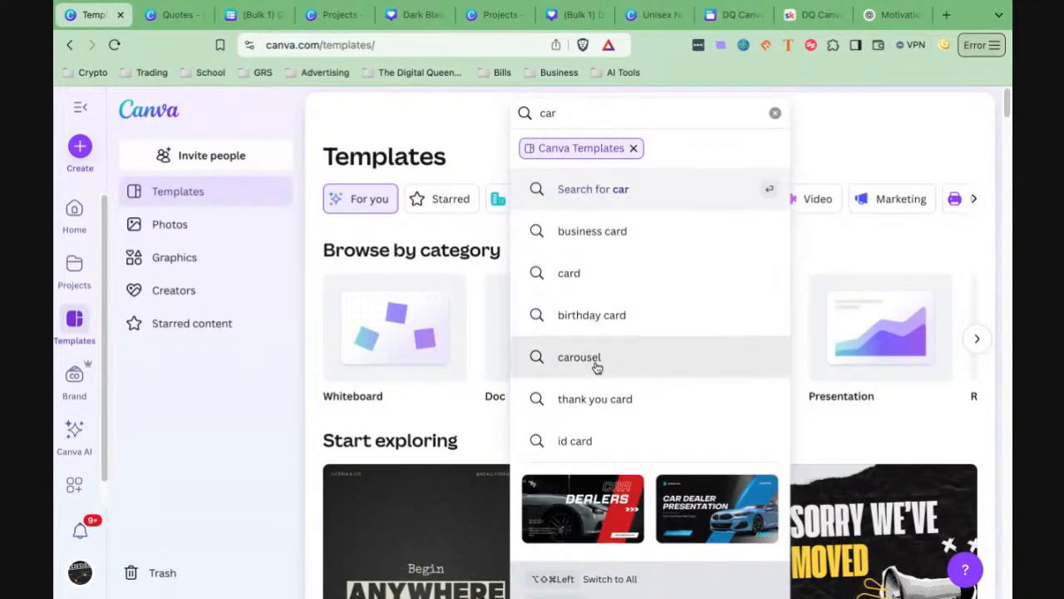
{"action": "left_click", "coordinate": [579, 357]}
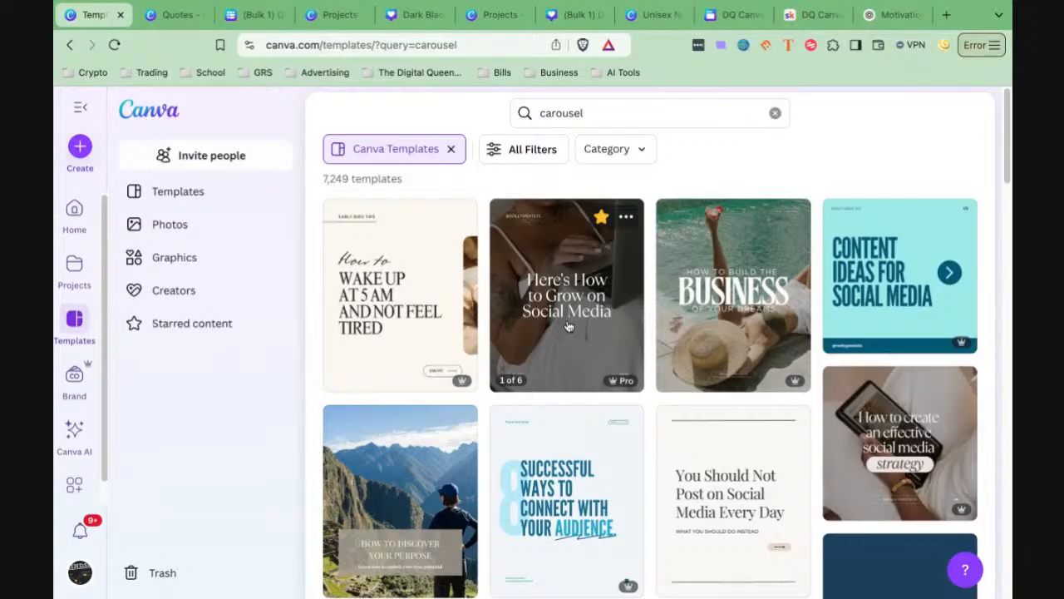
{"action": "scroll", "coordinate": [568, 327], "scroll_direction": "down", "scroll_amount": 2}
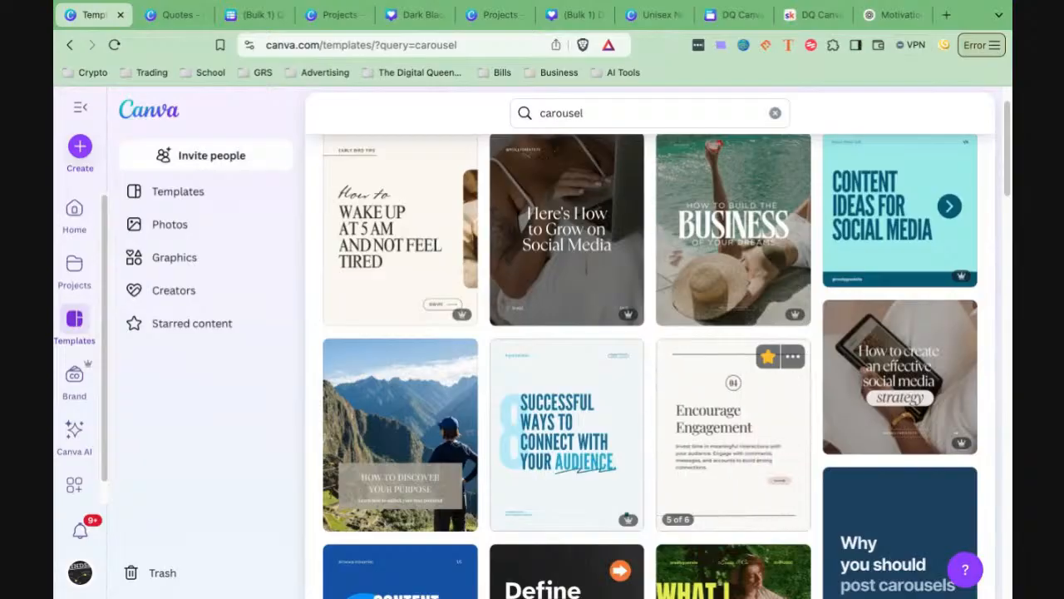
{"action": "scroll", "coordinate": [557, 456], "scroll_direction": "down", "scroll_amount": 5}
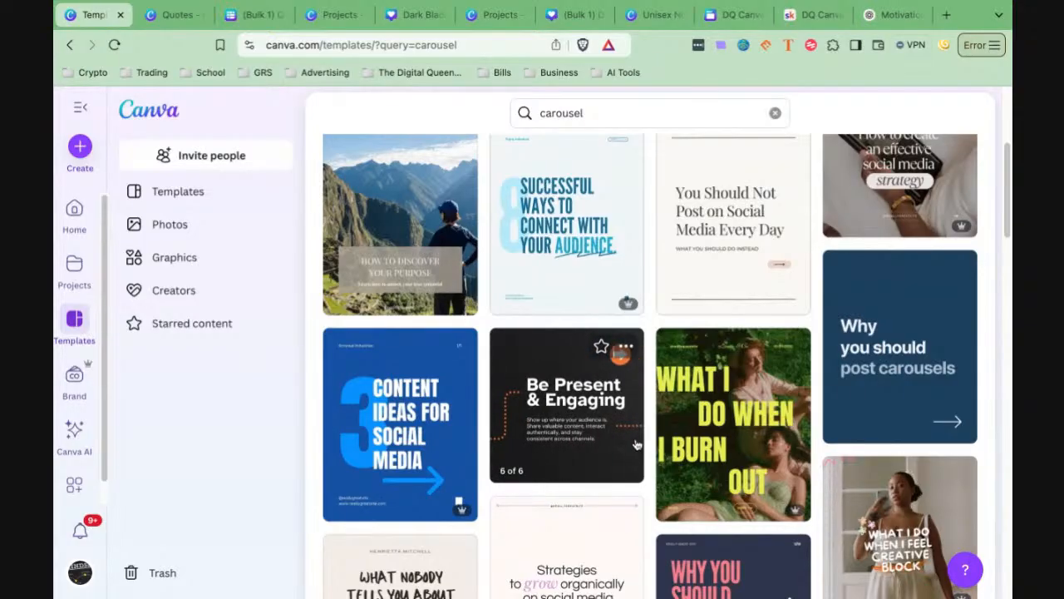
{"action": "scroll", "coordinate": [588, 435], "scroll_direction": "up", "scroll_amount": 4}
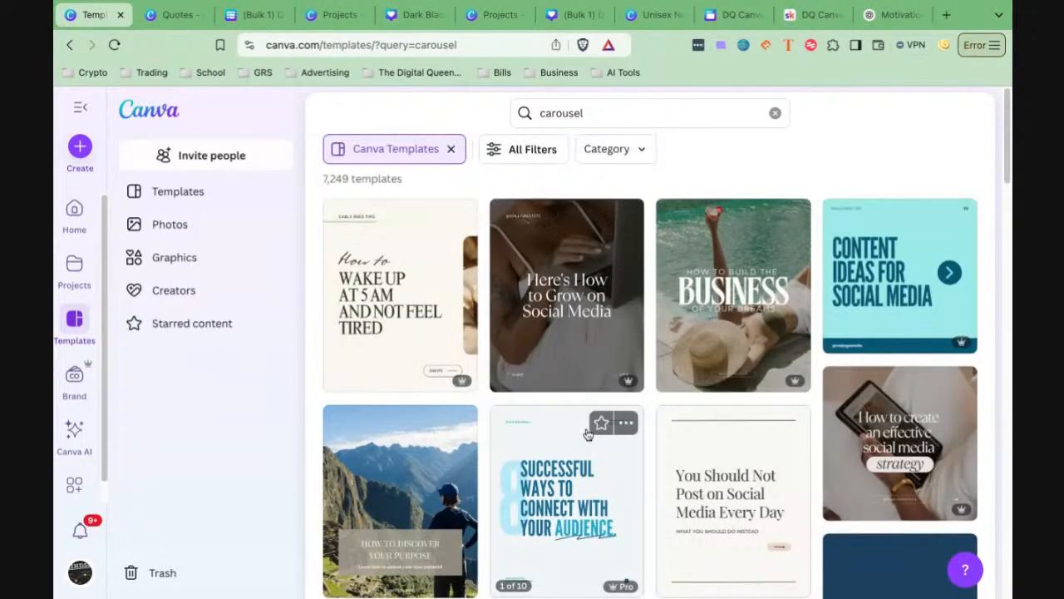
Step: Create a new blank custom-size design 5400 px wide and 1080 px high
{"action": "left_click", "coordinate": [74, 214]}
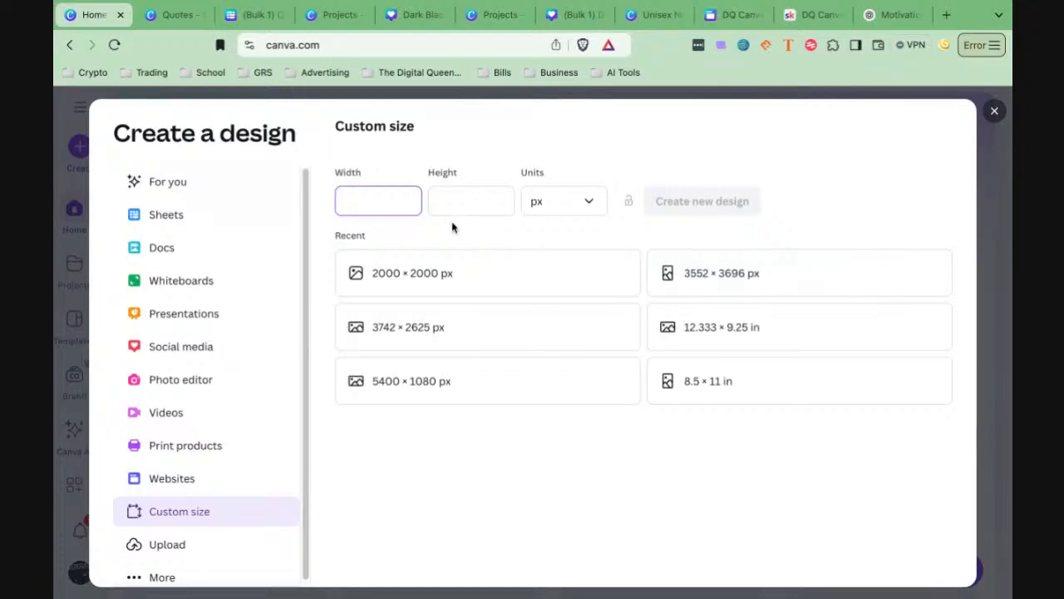
{"action": "left_click", "coordinate": [454, 199]}
{"action": "type", "text": "1080"}
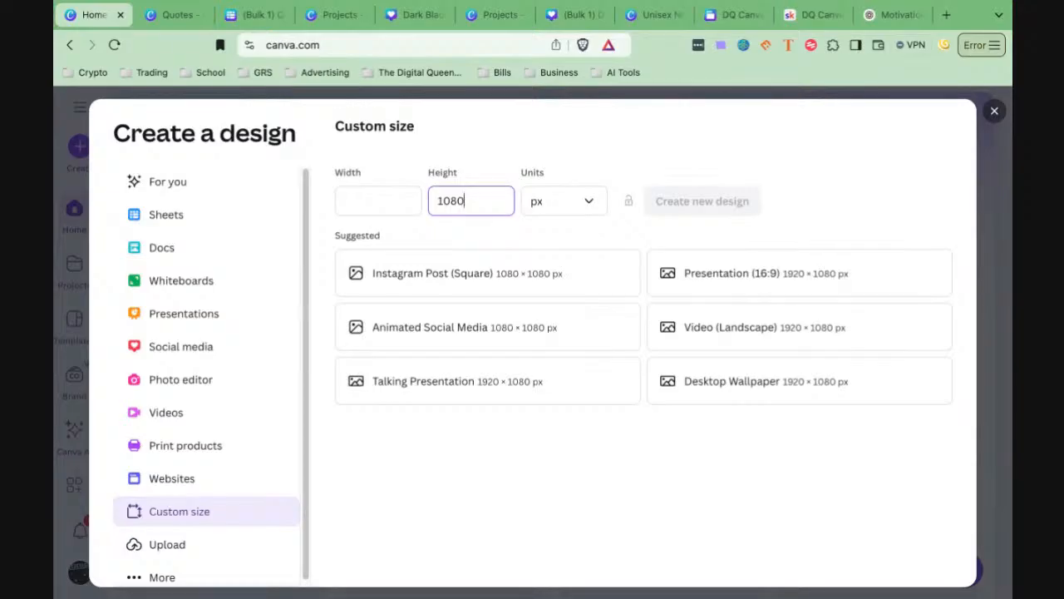
{"action": "left_click", "coordinate": [378, 205]}
{"action": "type", "text": "5400"}
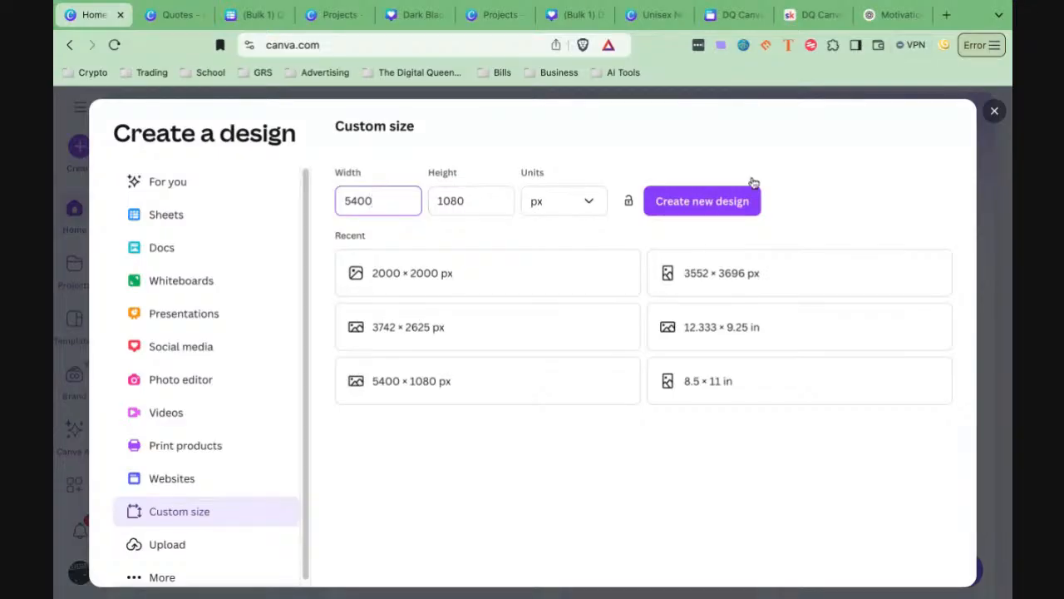
{"action": "left_click", "coordinate": [718, 167]}
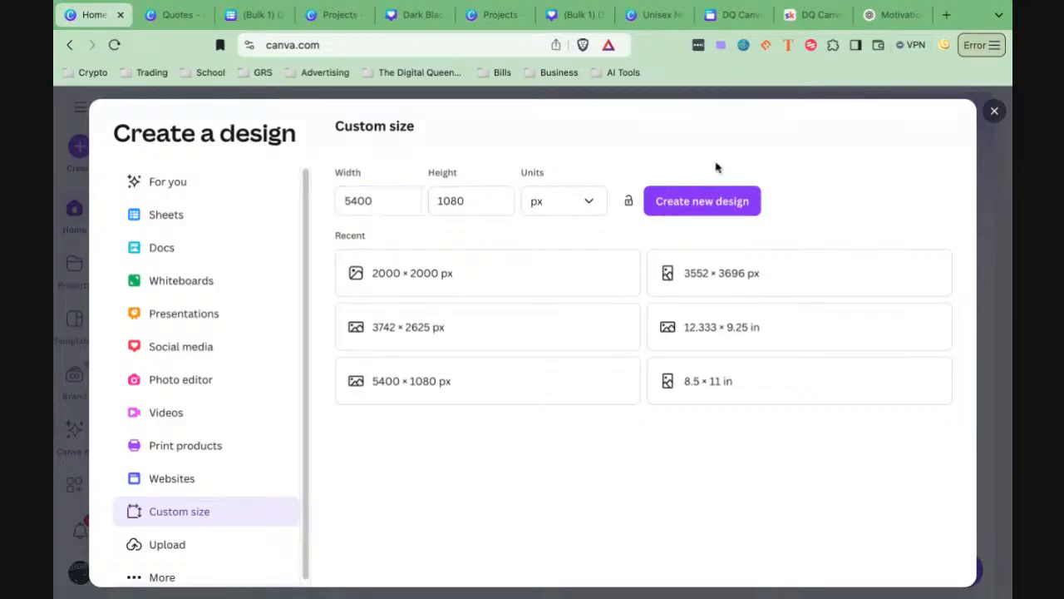
{"action": "left_click", "coordinate": [708, 209]}
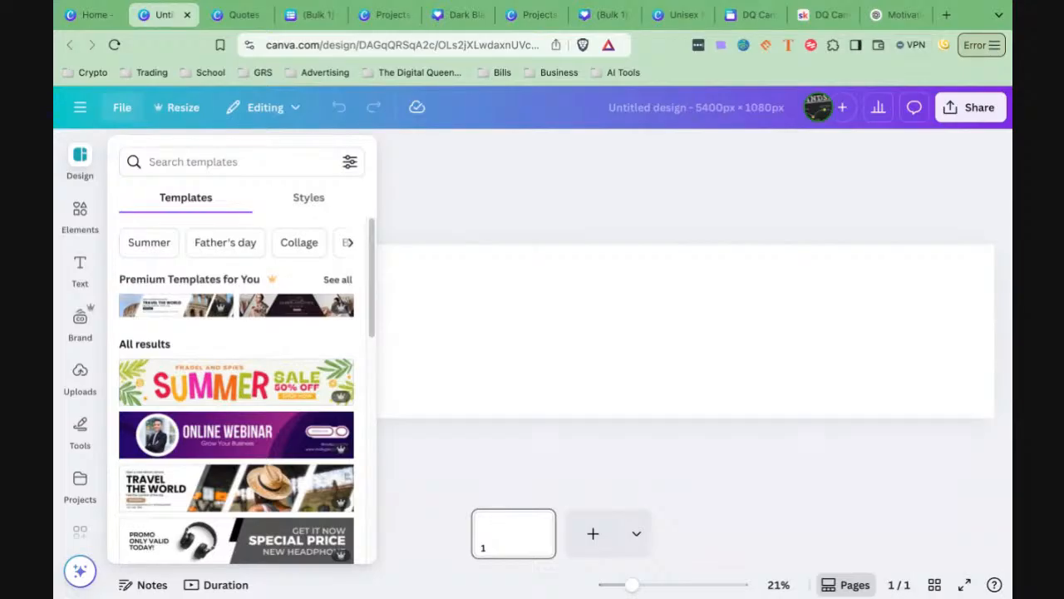
Step: Return to the Canva home page, dismiss the custom size options and open the template library
{"action": "left_click", "coordinate": [94, 14]}
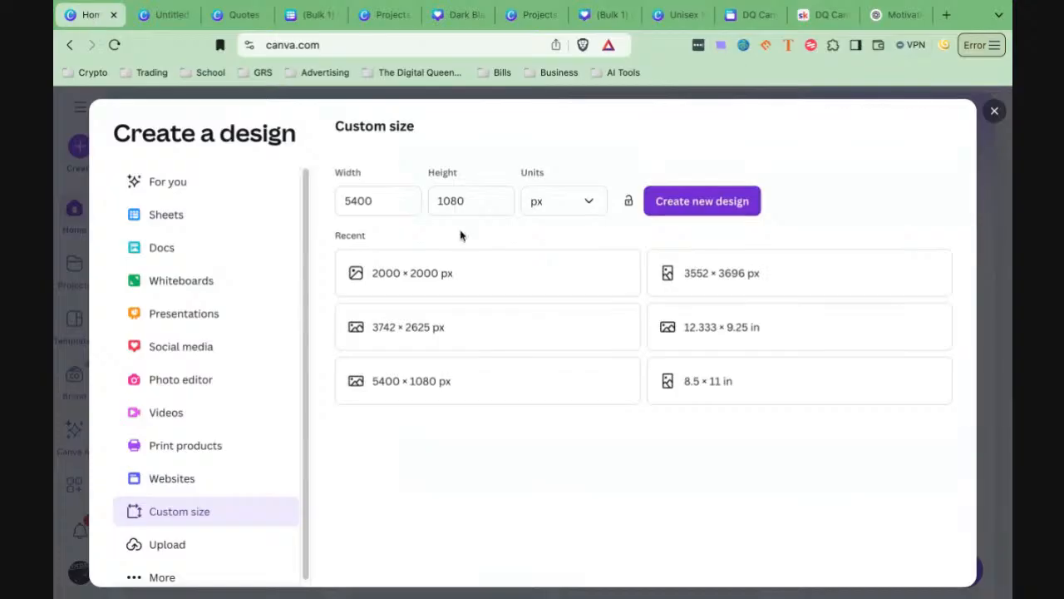
{"action": "left_click", "coordinate": [988, 117]}
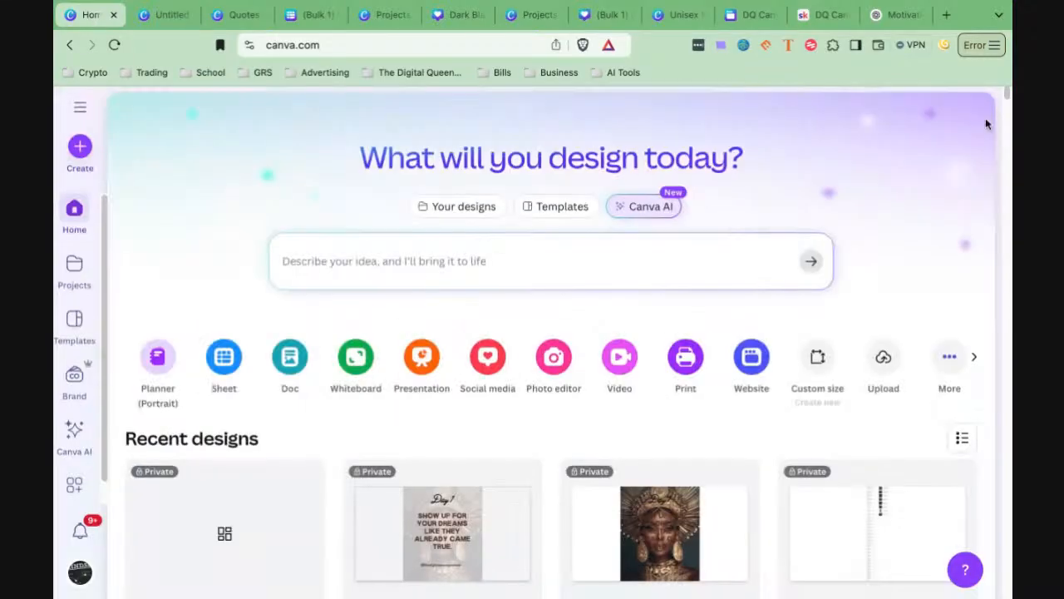
{"action": "left_click", "coordinate": [75, 328]}
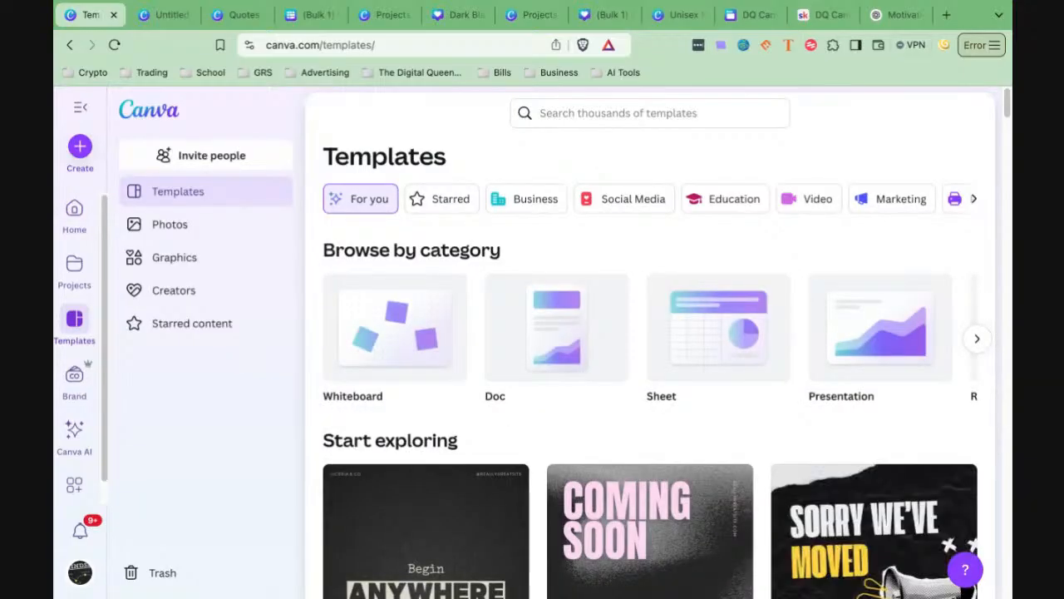
Step: Try to find carousel designs by searching the template library for "coursel"
{"action": "left_click", "coordinate": [559, 114]}
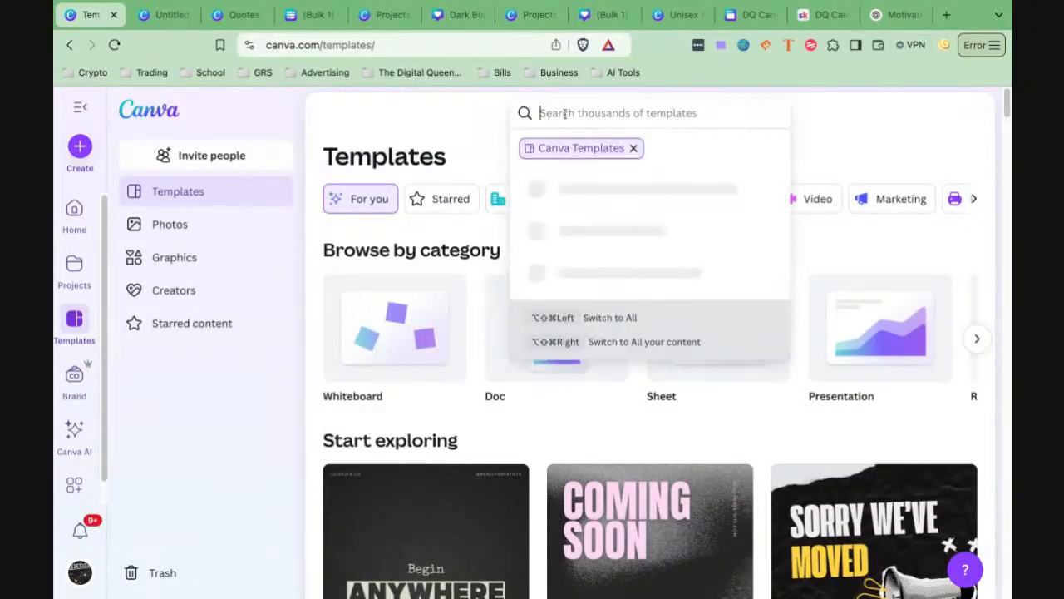
{"action": "type", "text": "coun"}
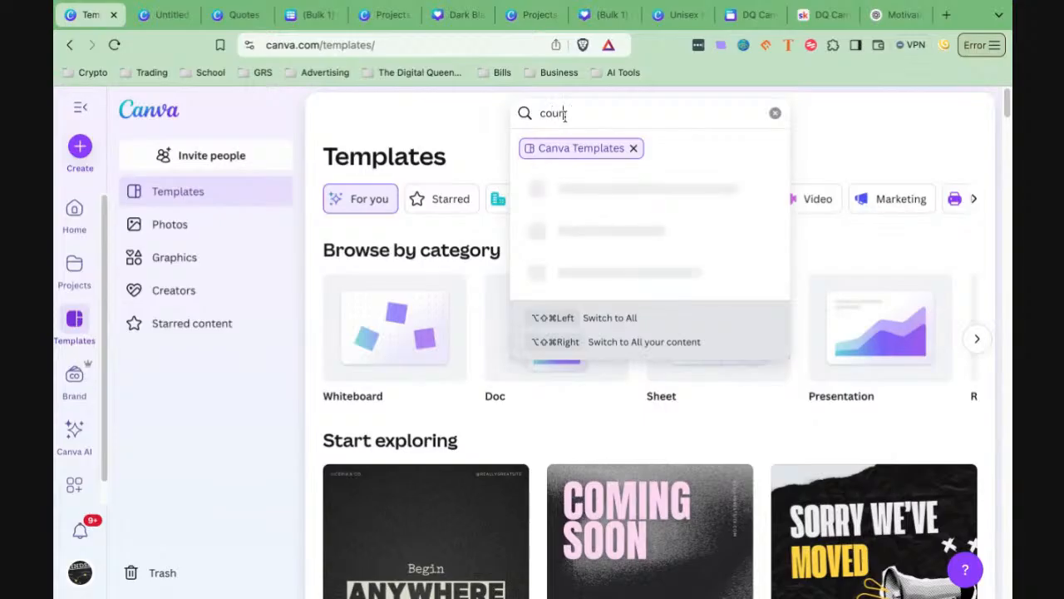
{"action": "key", "text": "BackSpace"}
{"action": "key", "text": "BackSpace"}
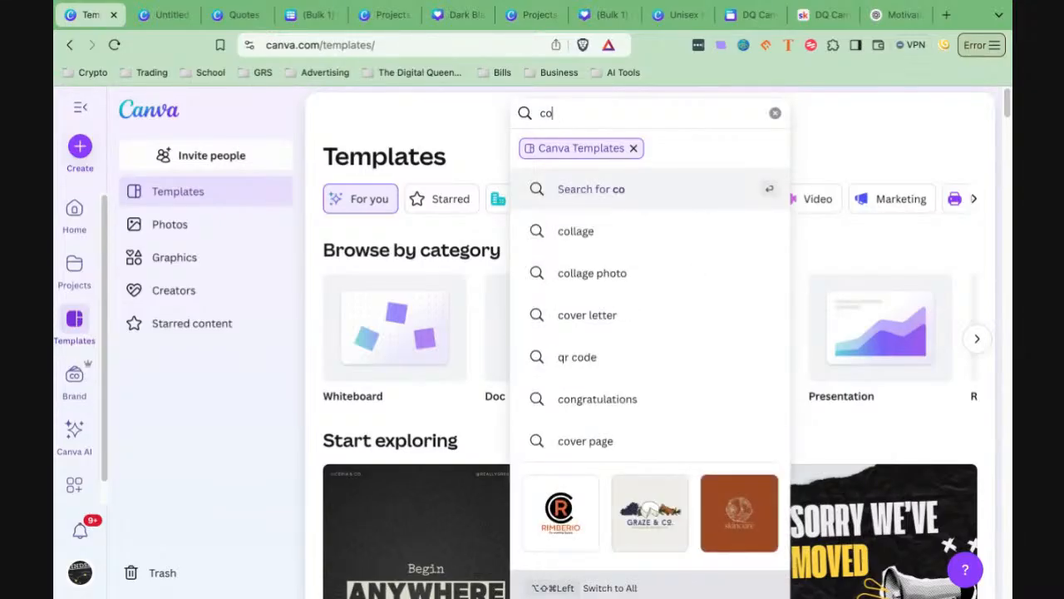
{"action": "type", "text": "u"}
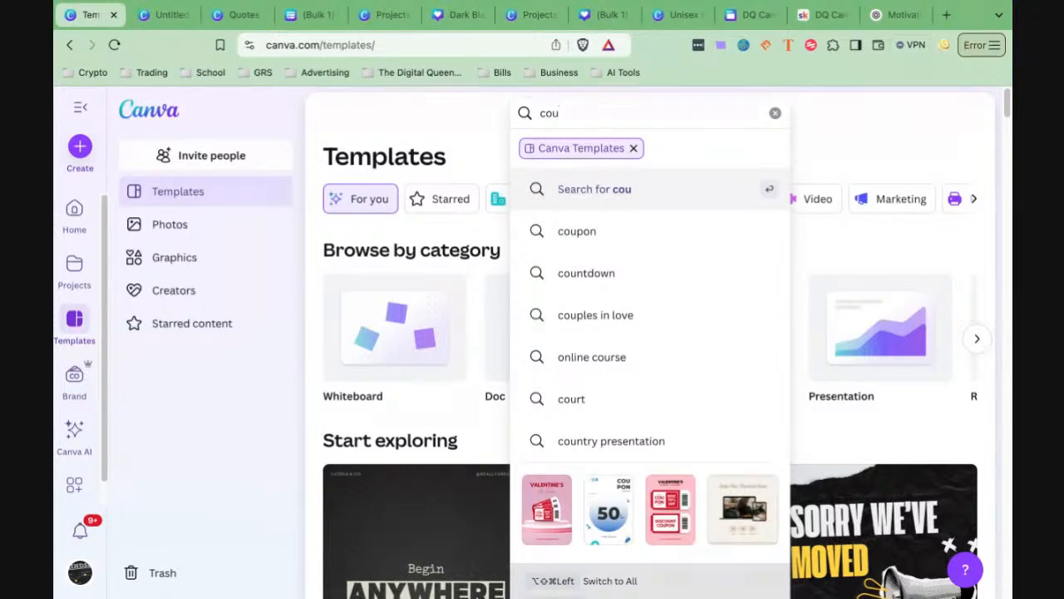
{"action": "type", "text": "rse"}
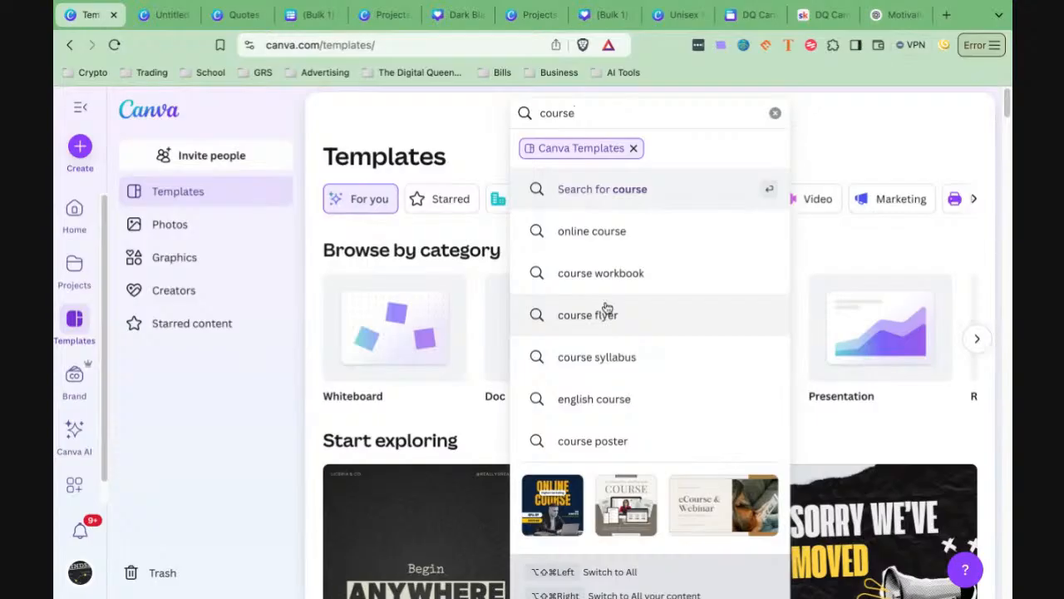
{"action": "key", "text": "BackSpace"}
{"action": "key", "text": "BackSpace"}
{"action": "key", "text": "BackSpace"}
{"action": "key", "text": "BackSpace"}
{"action": "type", "text": "r"}
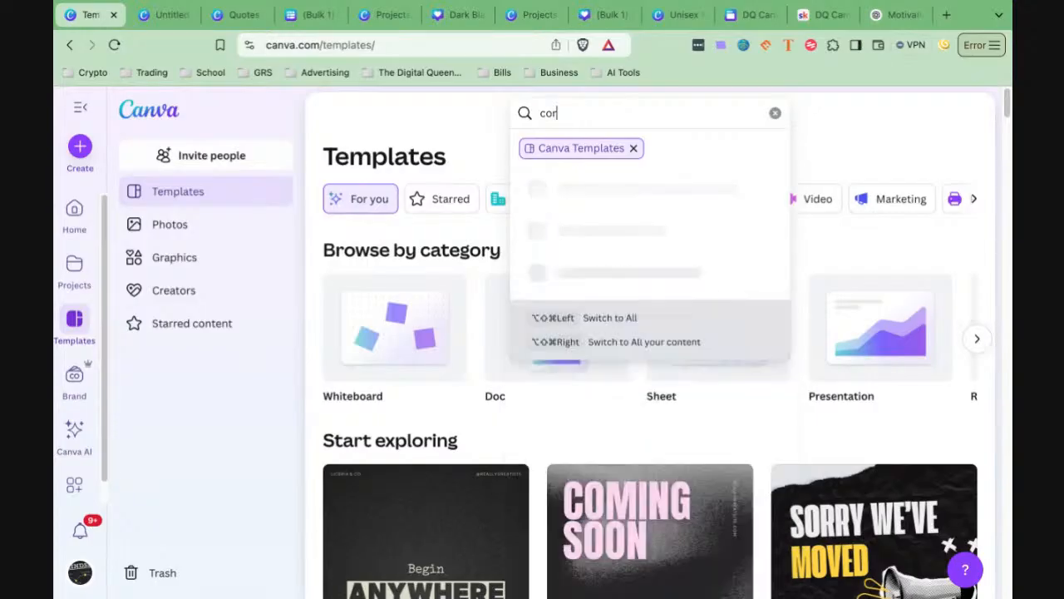
{"action": "key", "text": "BackSpace"}
{"action": "type", "text": "ur"}
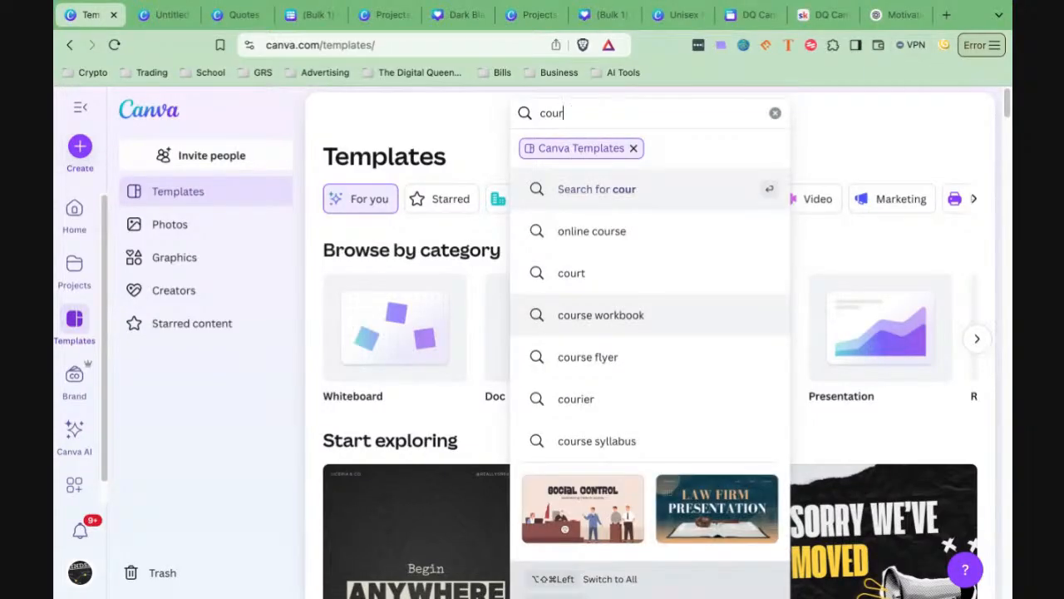
{"action": "key", "text": "BackSpace"}
{"action": "key", "text": "BackSpace"}
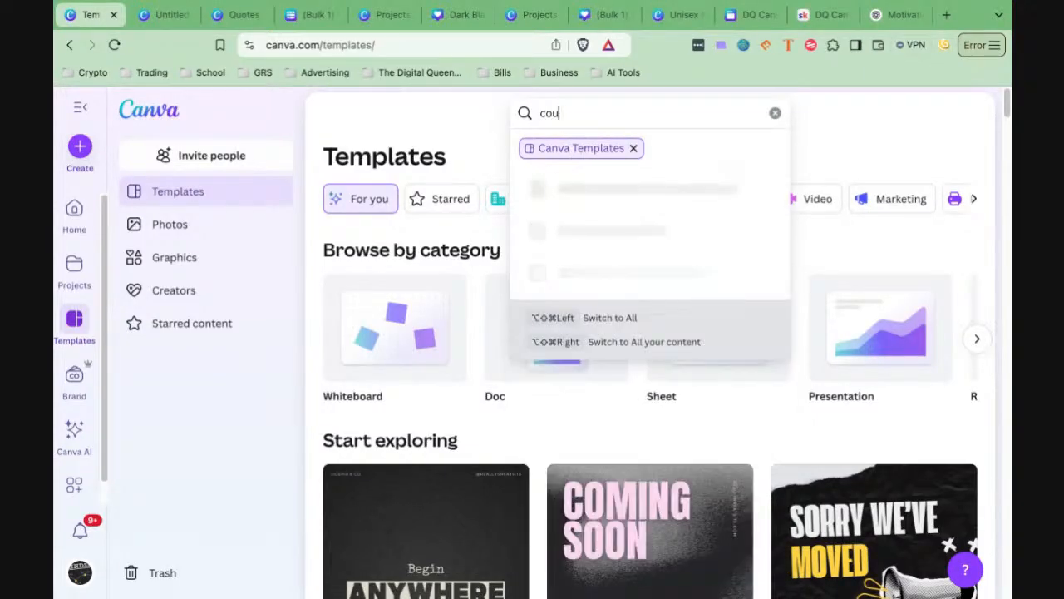
{"action": "type", "text": "r"}
{"action": "key", "text": "BackSpace"}
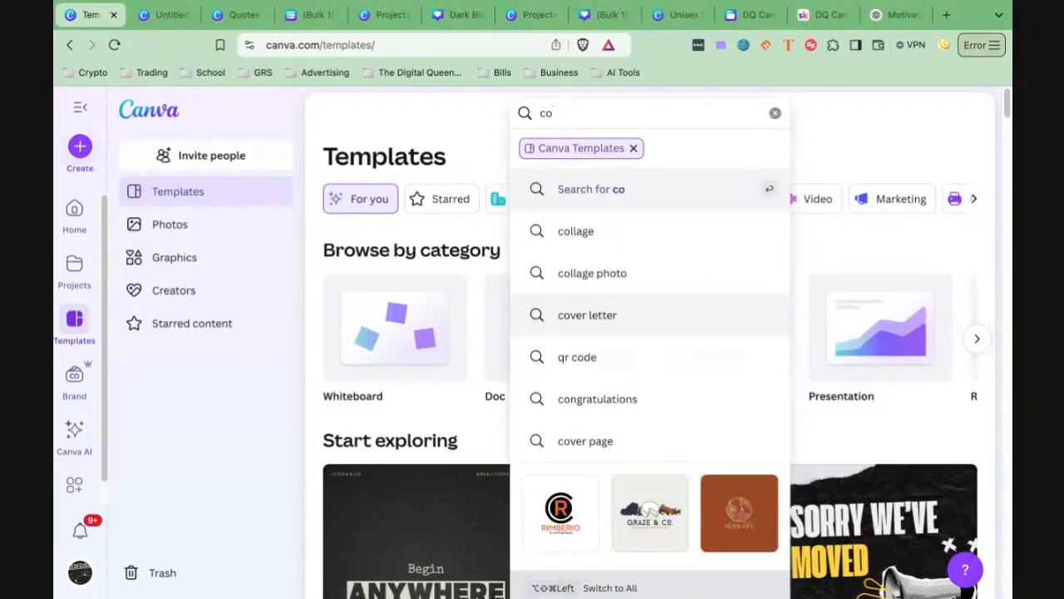
{"action": "type", "text": "ursel"}
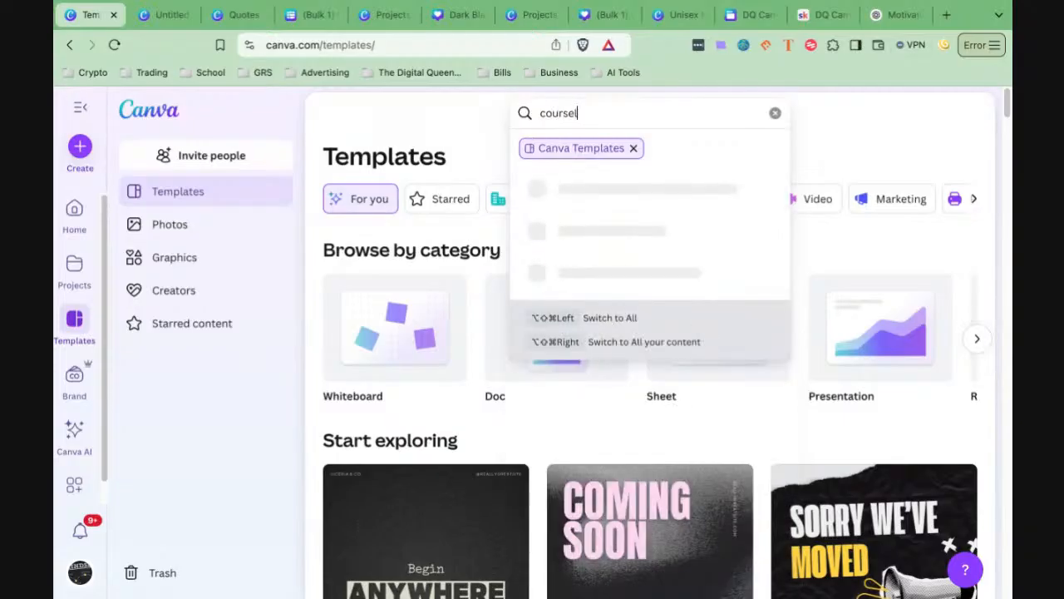
{"action": "key", "text": "Return"}
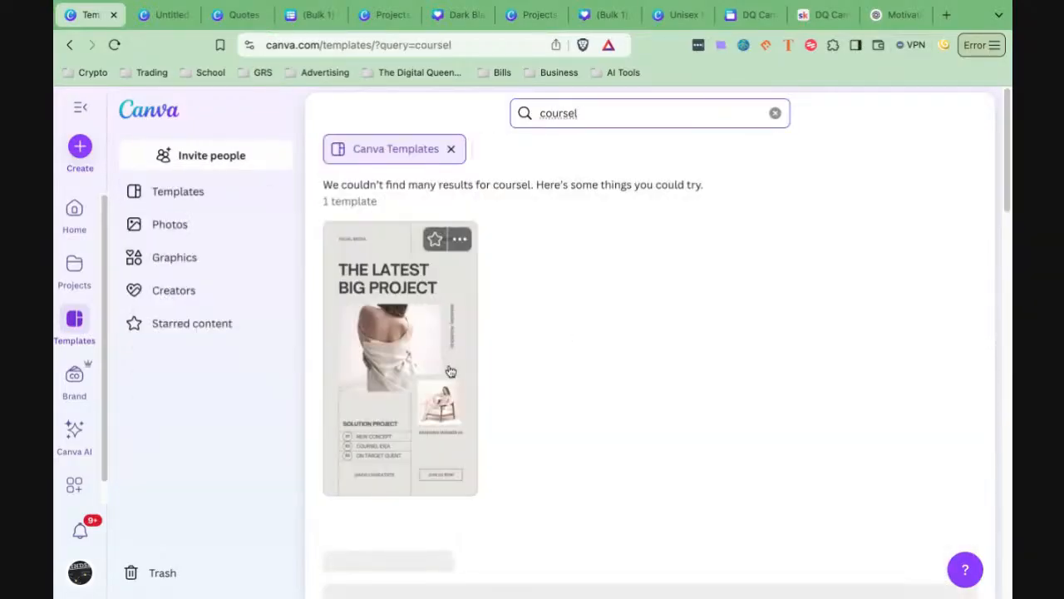
{"action": "scroll", "coordinate": [584, 392], "scroll_direction": "down", "scroll_amount": 1}
{"action": "scroll", "coordinate": [570, 356], "scroll_direction": "up", "scroll_amount": 1}
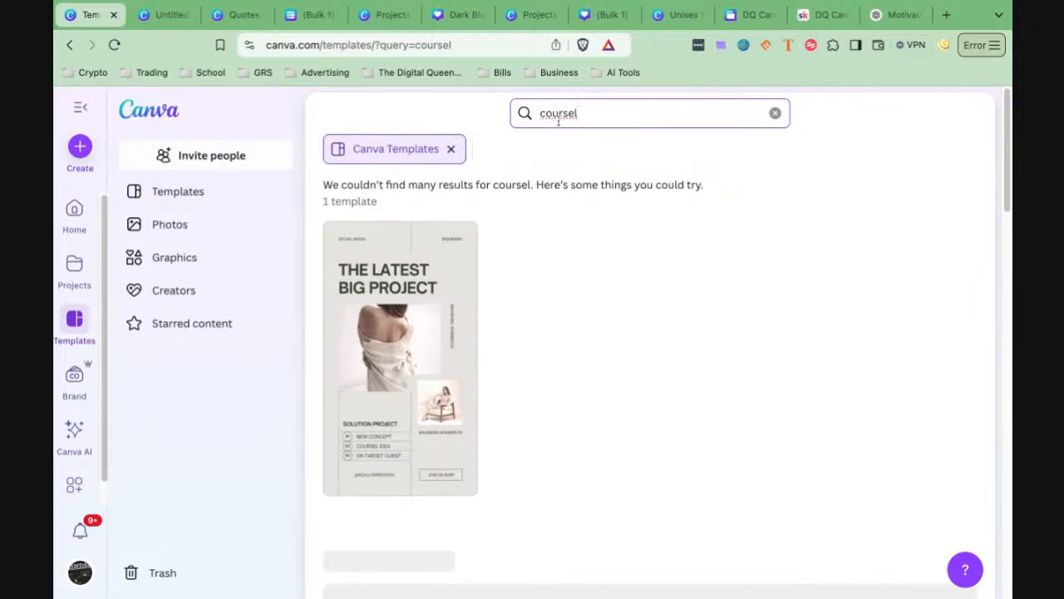
Step: Search the template library for "carousel" and look through the multi-page social media designs
{"action": "double_click", "coordinate": [557, 115]}
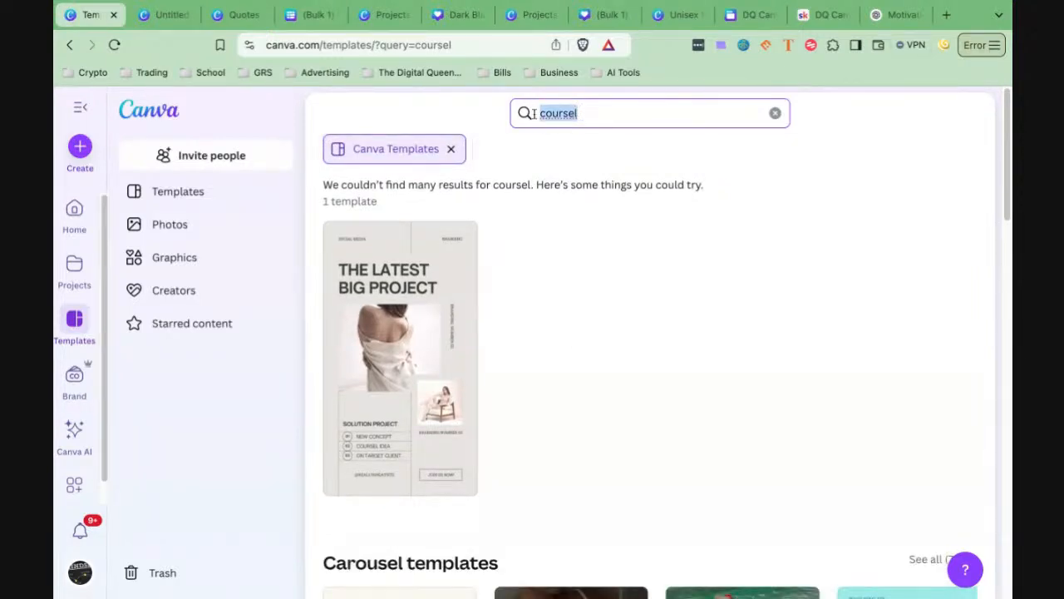
{"action": "key", "text": "BackSpace"}
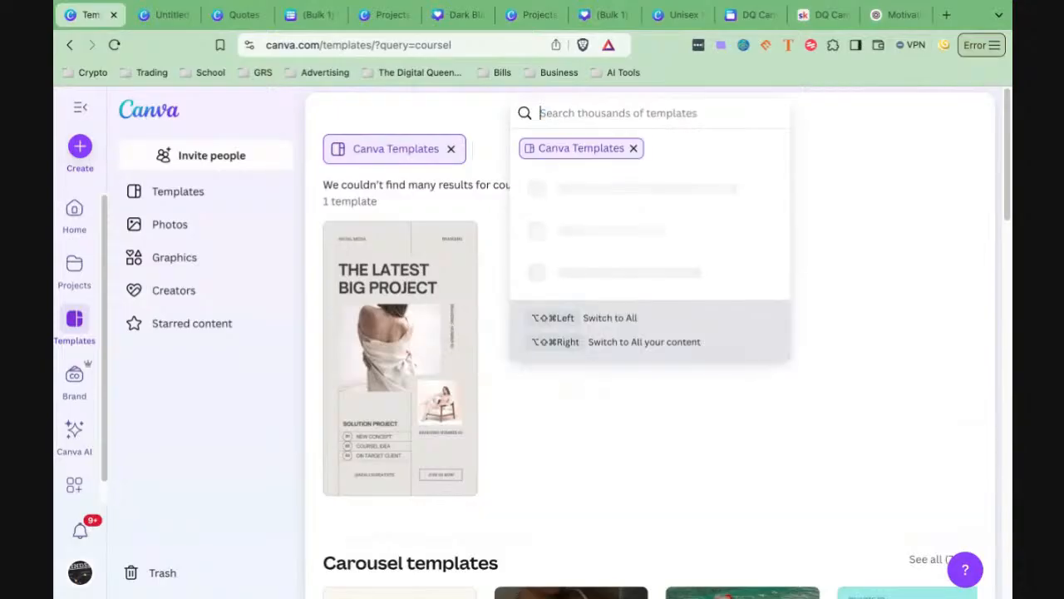
{"action": "type", "text": "car"}
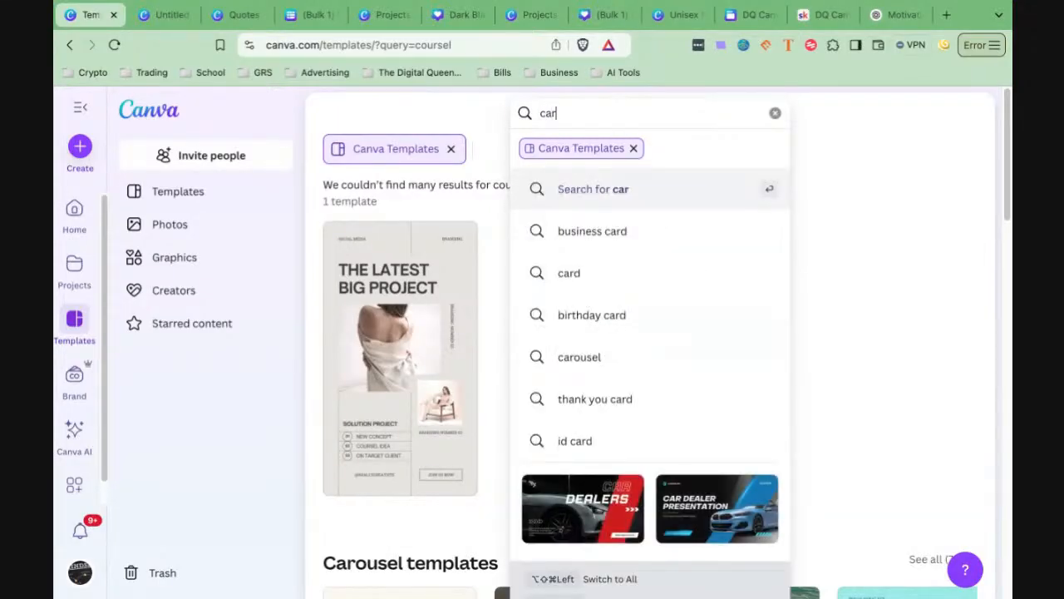
{"action": "left_click", "coordinate": [587, 359]}
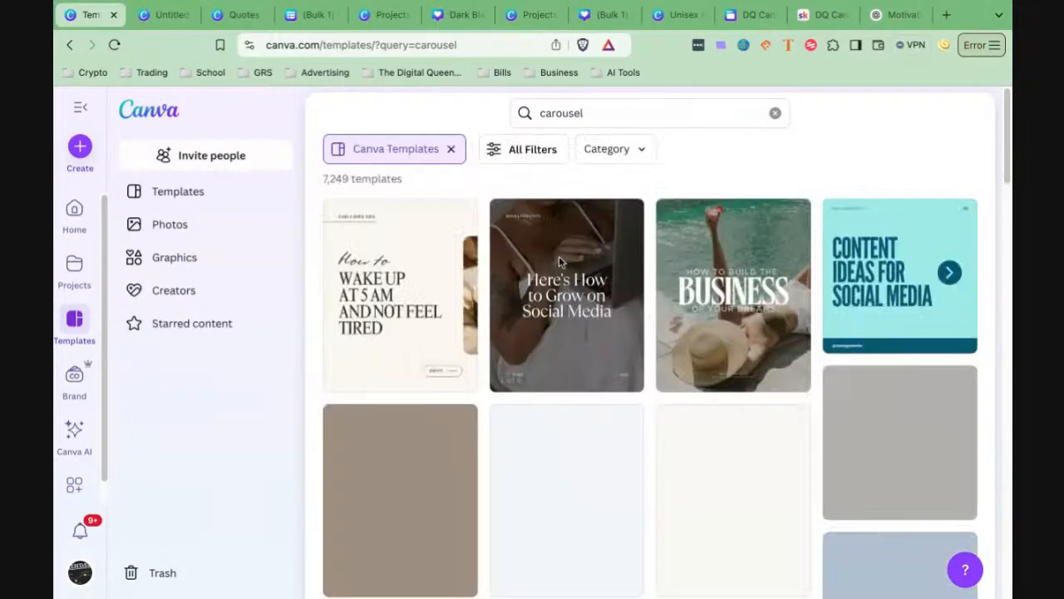
{"action": "scroll", "coordinate": [424, 308], "scroll_direction": "down", "scroll_amount": 1}
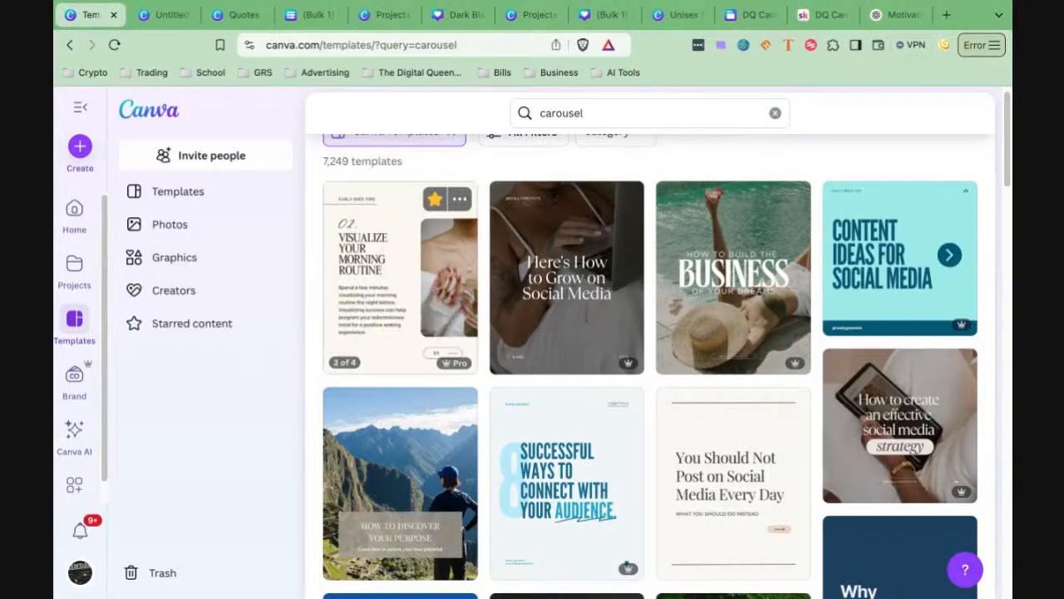
{"action": "mouse_move", "coordinate": [730, 305]}
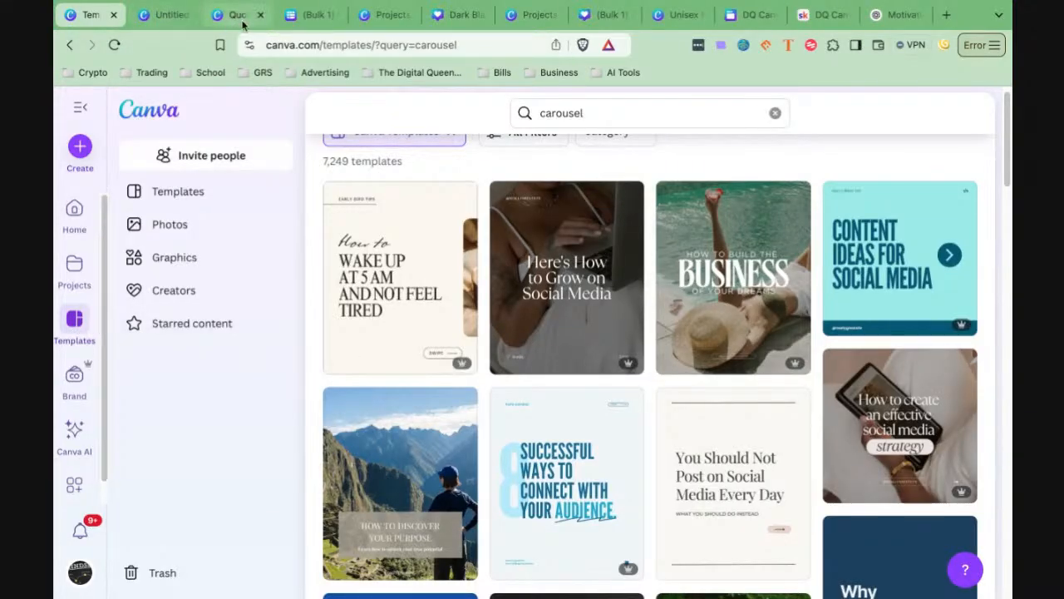
Step: Add custom guides to the blank 5400 × 1080 px design with 5 columns, a 0 px gap and a 0 px margin
{"action": "left_click", "coordinate": [165, 15]}
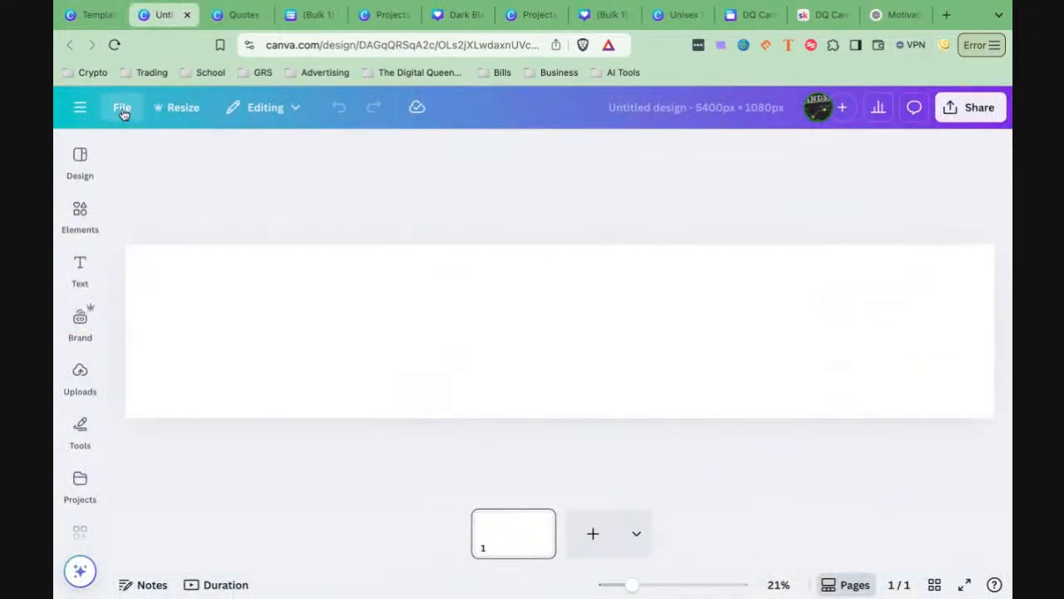
{"action": "left_click", "coordinate": [120, 108]}
{"action": "mouse_move", "coordinate": [173, 287]}
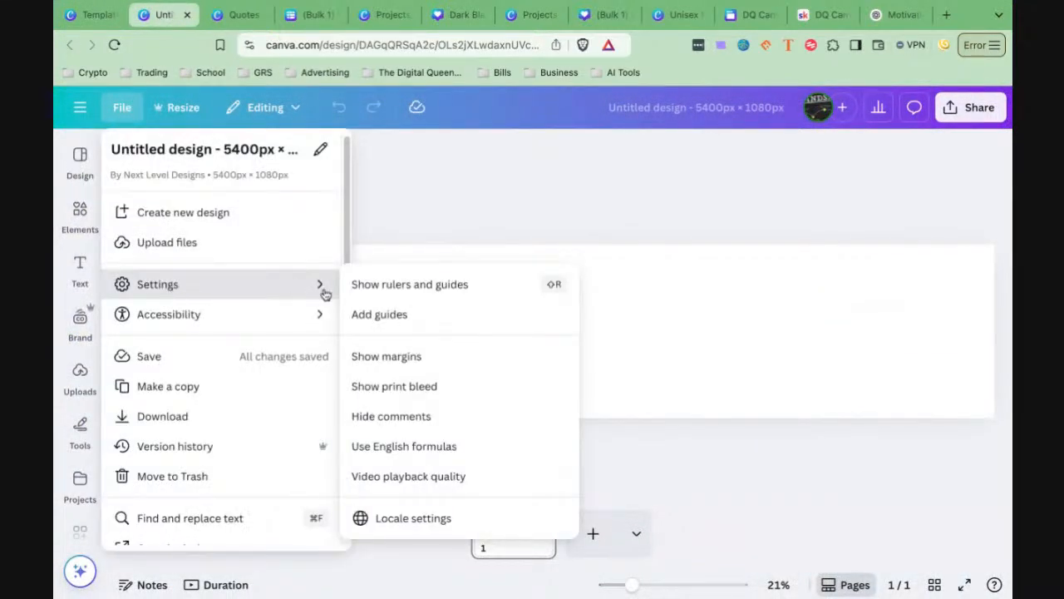
{"action": "left_click", "coordinate": [376, 314]}
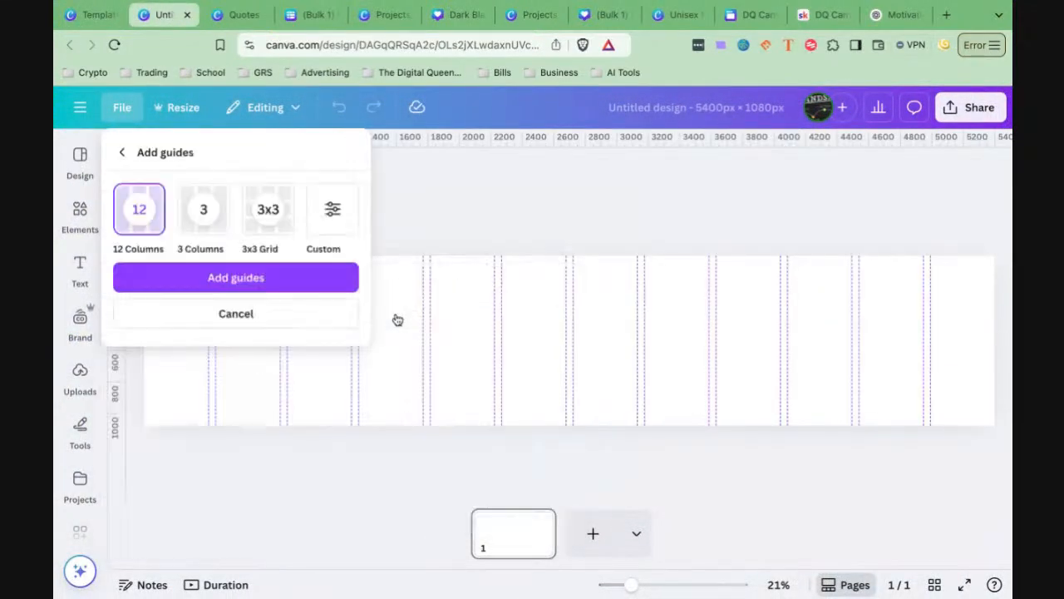
{"action": "left_click", "coordinate": [339, 229]}
{"action": "left_click", "coordinate": [170, 298]}
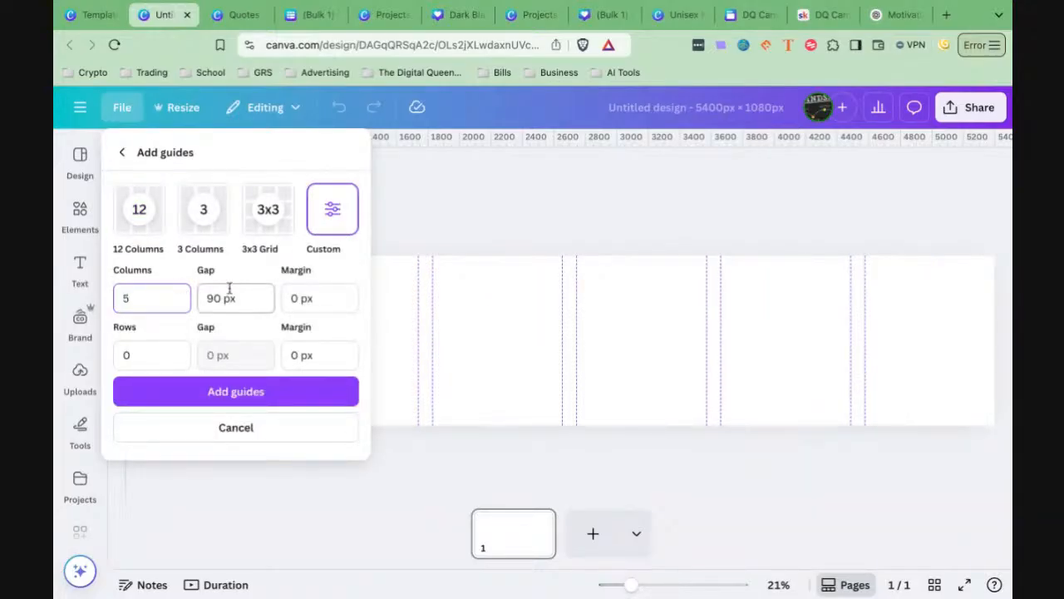
{"action": "left_click_drag", "start_coordinate": [259, 297], "coordinate": [193, 296]}
{"action": "type", "text": "0"}
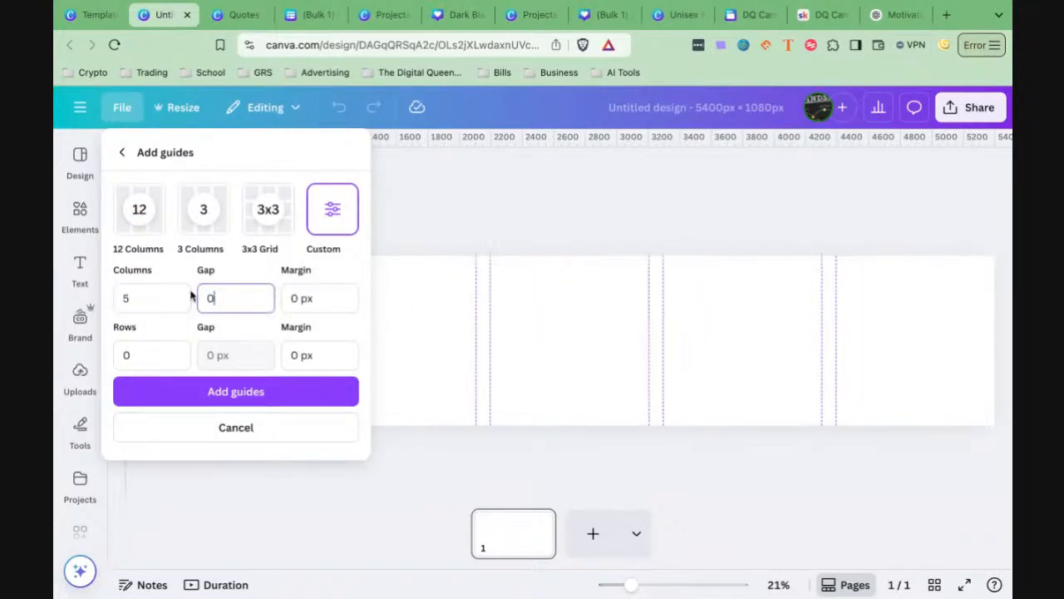
{"action": "left_click", "coordinate": [334, 276]}
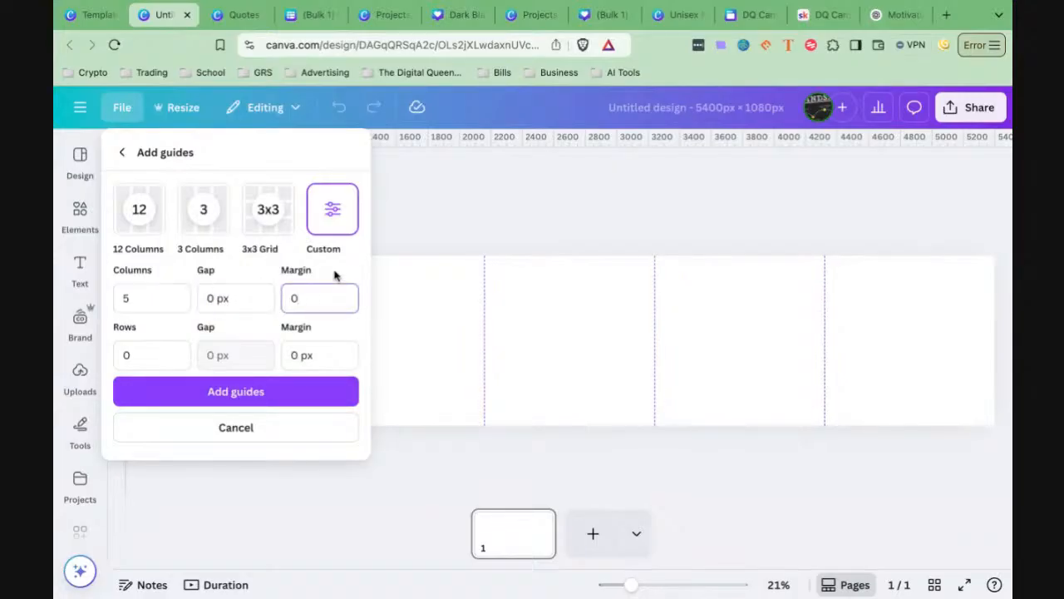
{"action": "left_click", "coordinate": [283, 398]}
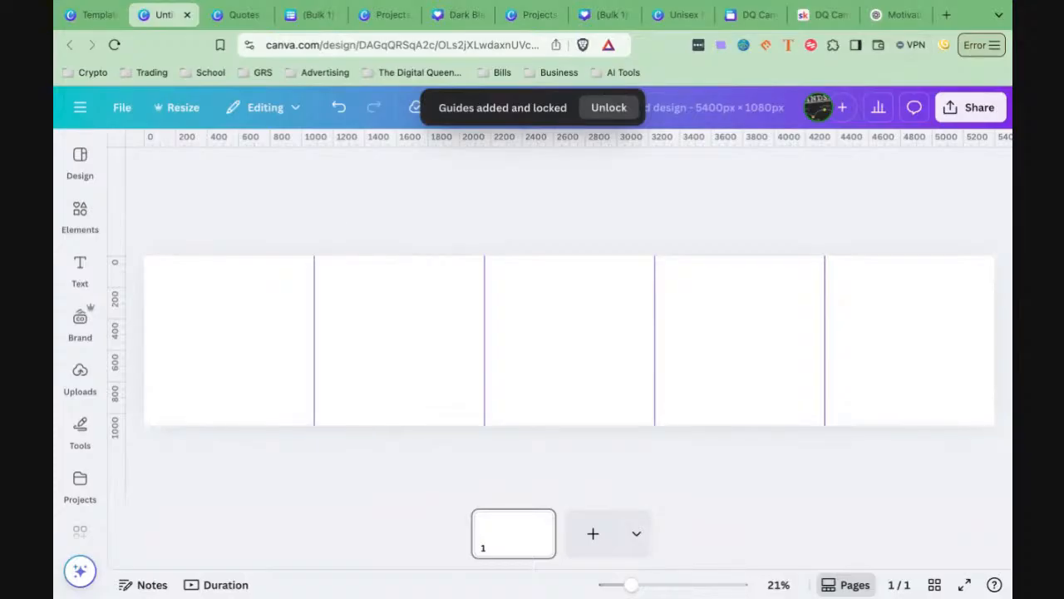
Step: Add a solid line, shorten it to about 450 px and place it across the first guide near the page's upper edge
{"action": "left_click", "coordinate": [83, 212]}
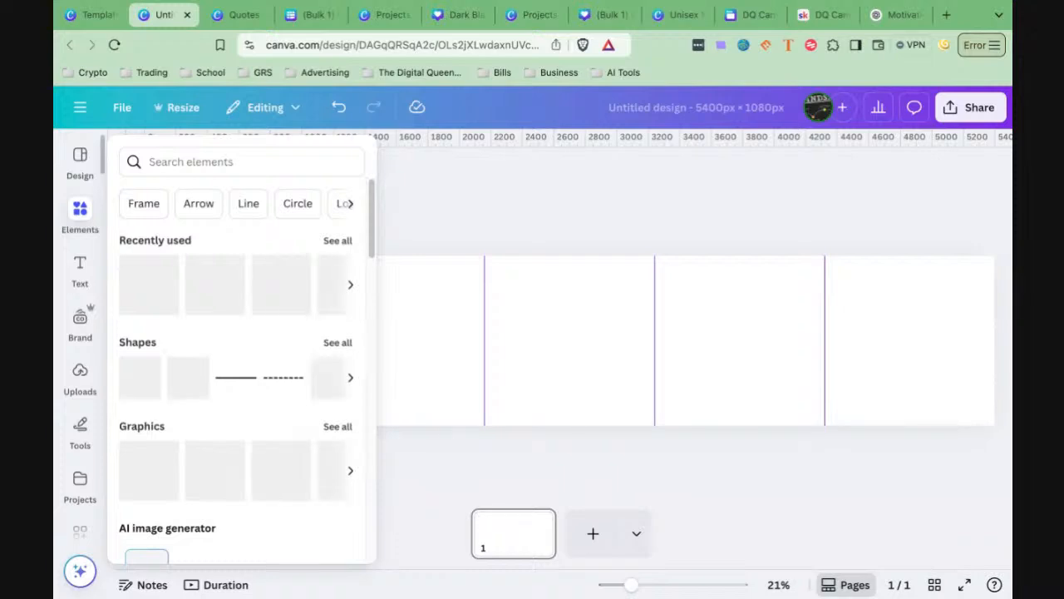
{"action": "left_click", "coordinate": [250, 375]}
{"action": "left_click_drag", "start_coordinate": [717, 375], "coordinate": [561, 342]}
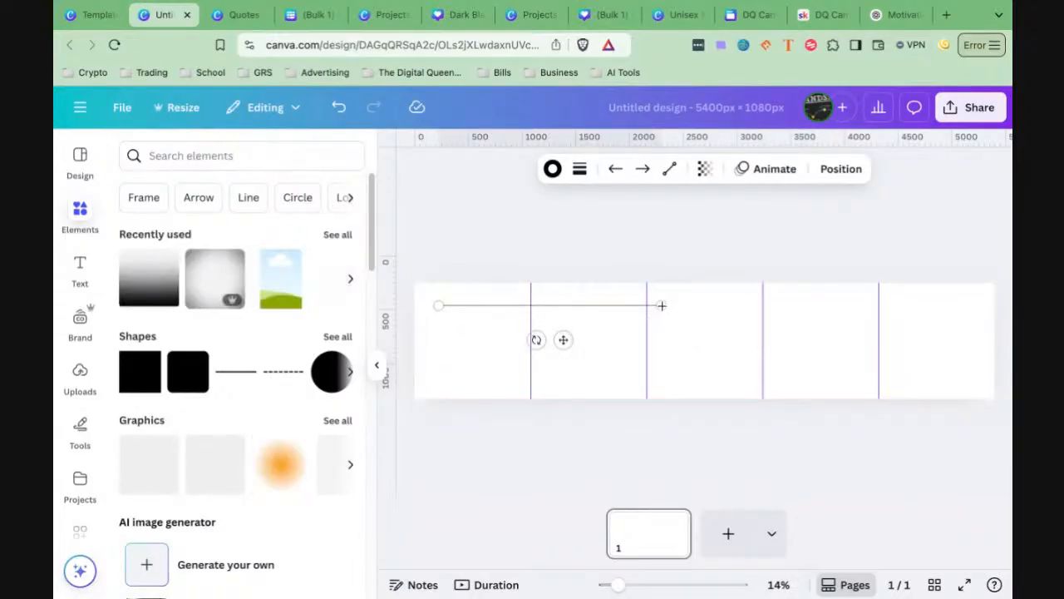
{"action": "left_click_drag", "start_coordinate": [661, 305], "coordinate": [486, 305]}
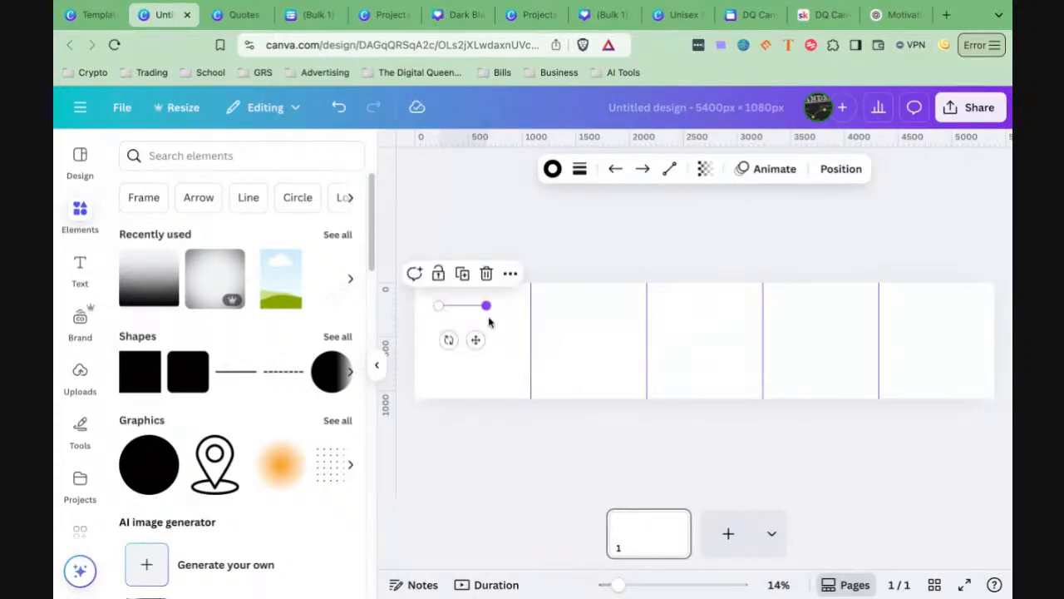
{"action": "left_click_drag", "start_coordinate": [474, 342], "coordinate": [544, 329]}
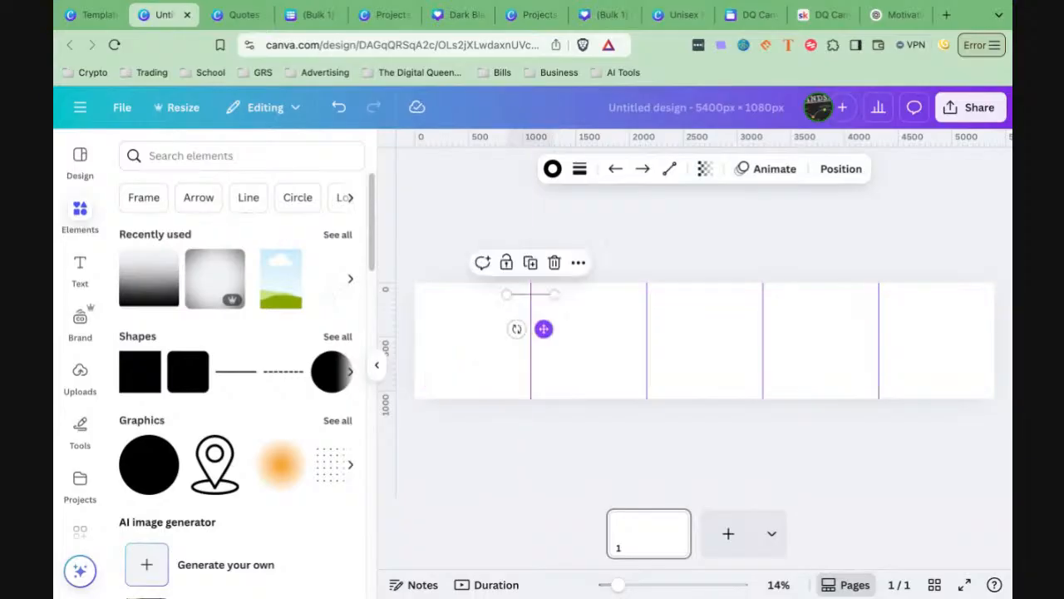
Step: Increase the stroke weight of the short line crossing the first guide and deselect it
{"action": "left_click", "coordinate": [580, 171]}
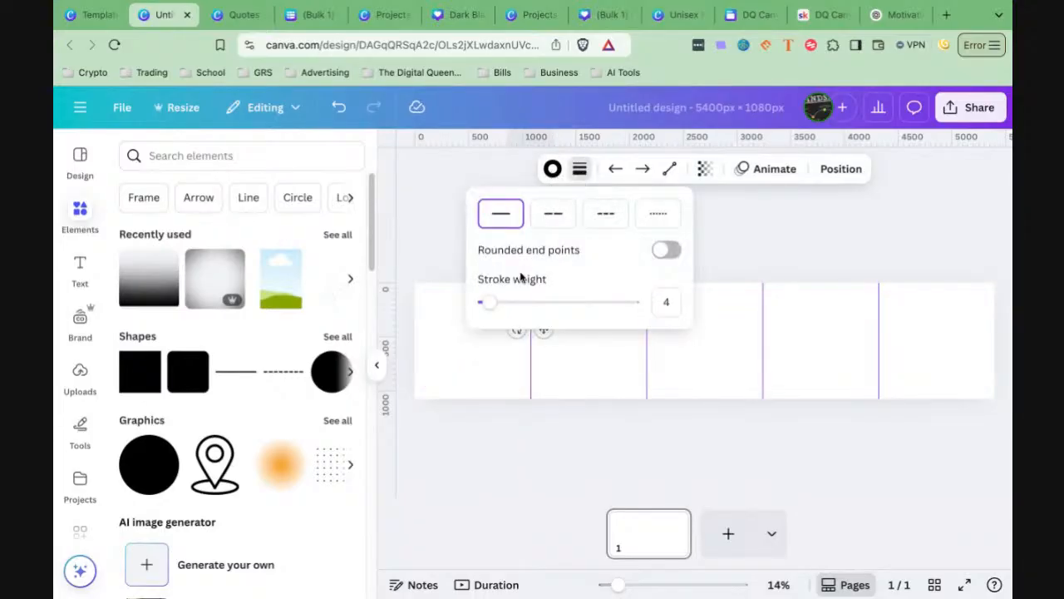
{"action": "left_click_drag", "start_coordinate": [492, 303], "coordinate": [522, 304]}
{"action": "left_click", "coordinate": [732, 271]}
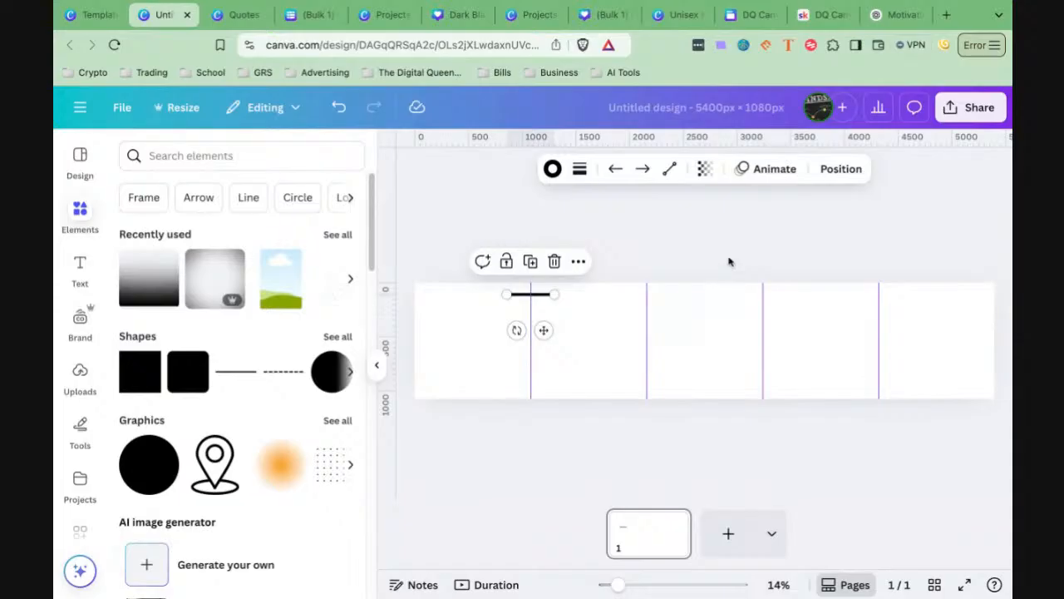
{"action": "left_click", "coordinate": [728, 262]}
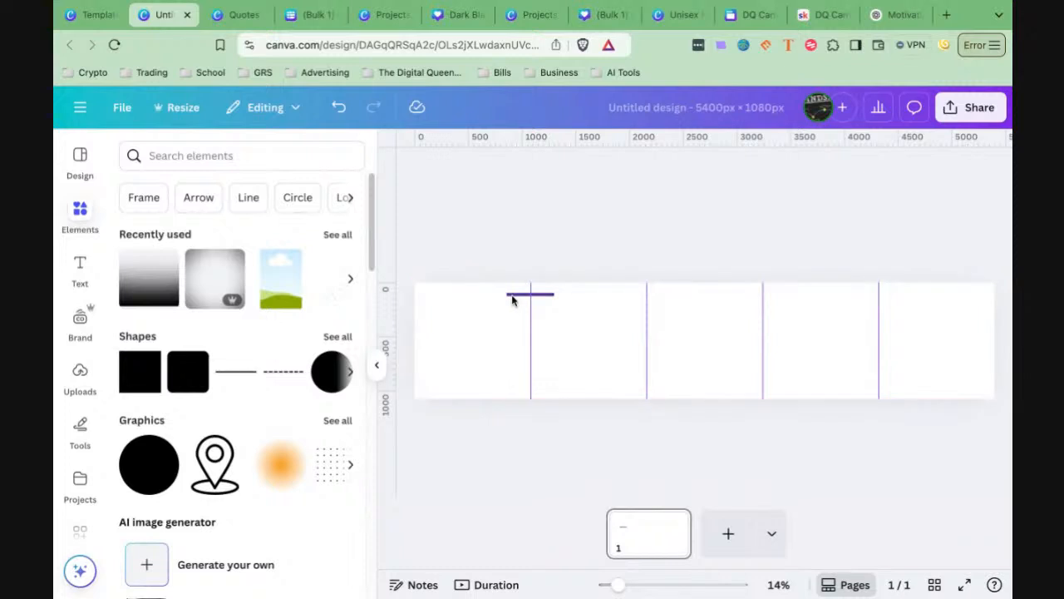
Step: Add a solid triangular arrowhead to the end of the short line crossing the first guide, and deselect it
{"action": "left_click", "coordinate": [552, 297]}
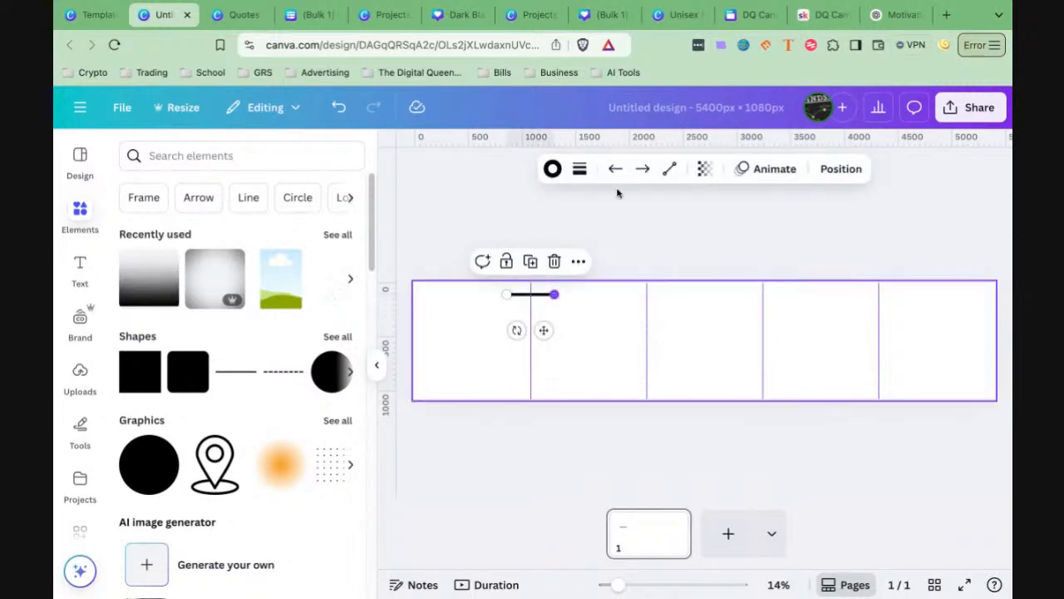
{"action": "left_click", "coordinate": [643, 169]}
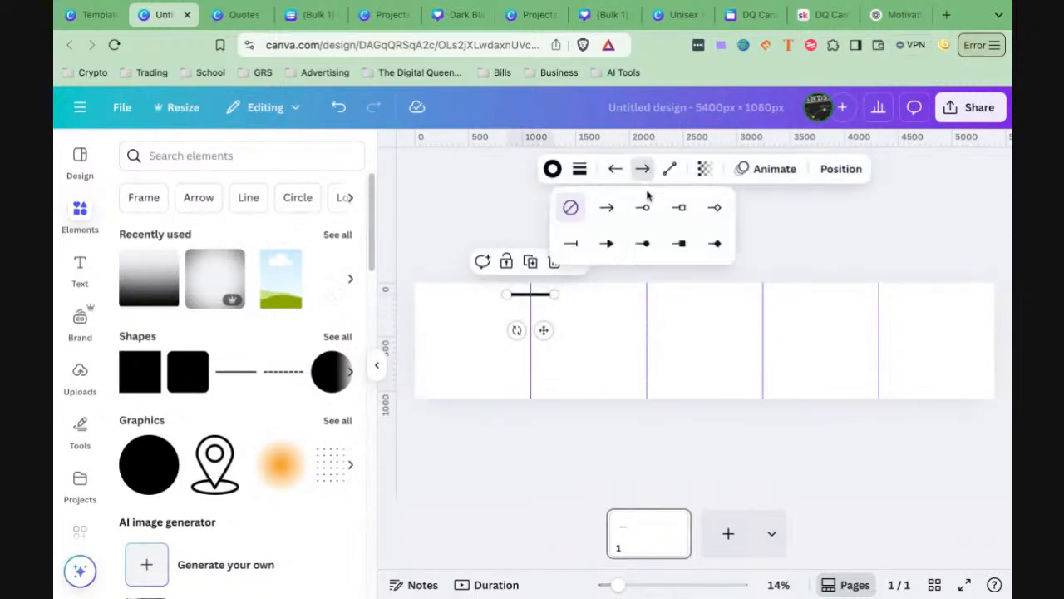
{"action": "left_click", "coordinate": [607, 242]}
{"action": "left_click", "coordinate": [692, 246]}
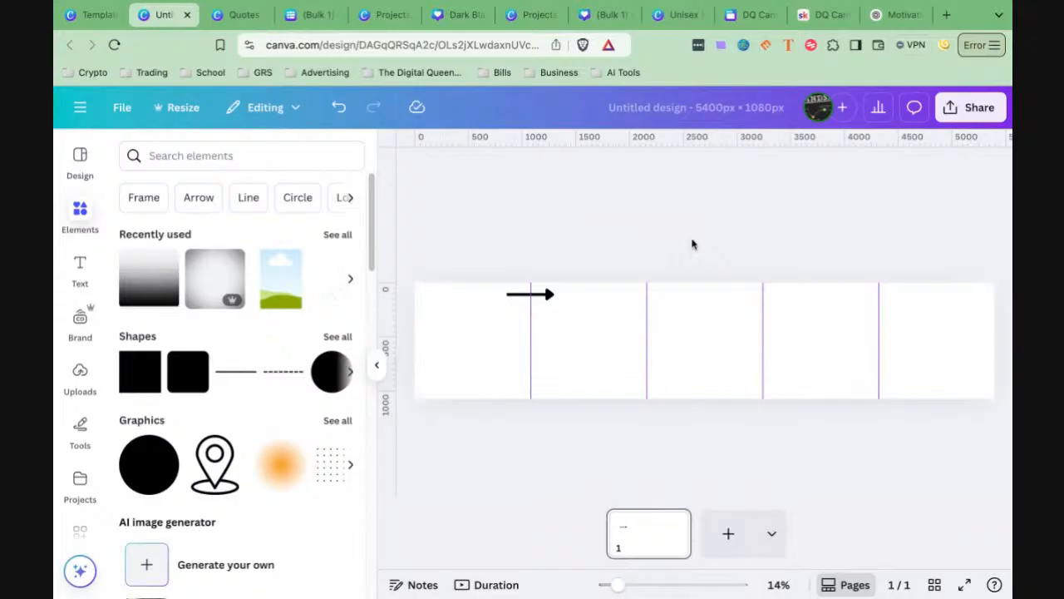
Step: Duplicate the arrow across the other three guides, alternating near the page's lower edge, upper edge and lower edge again
{"action": "left_click", "coordinate": [542, 295]}
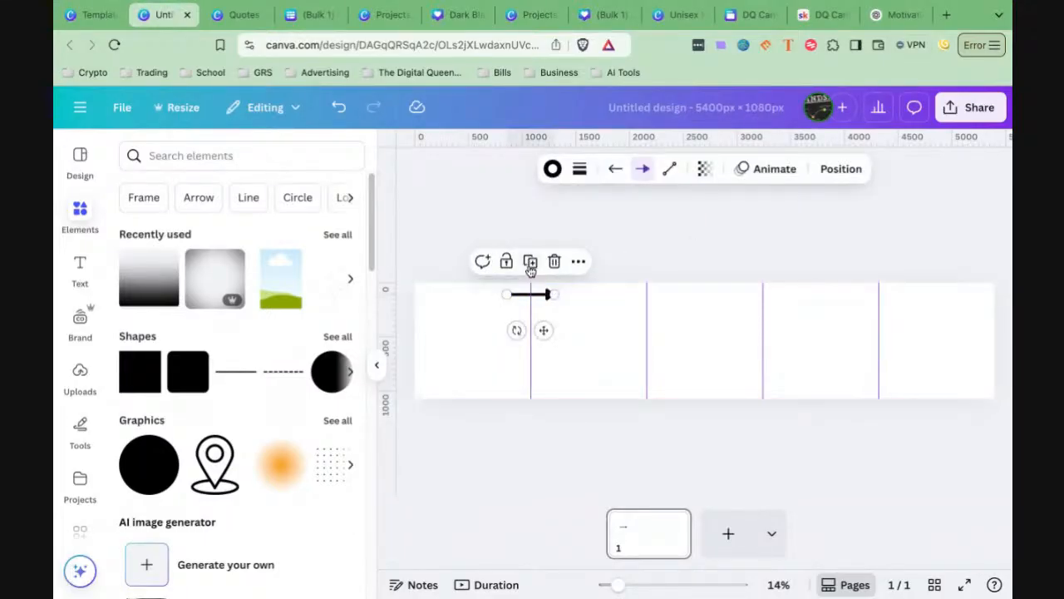
{"action": "left_click_drag", "start_coordinate": [545, 335], "coordinate": [663, 430]}
{"action": "left_click", "coordinate": [647, 361]}
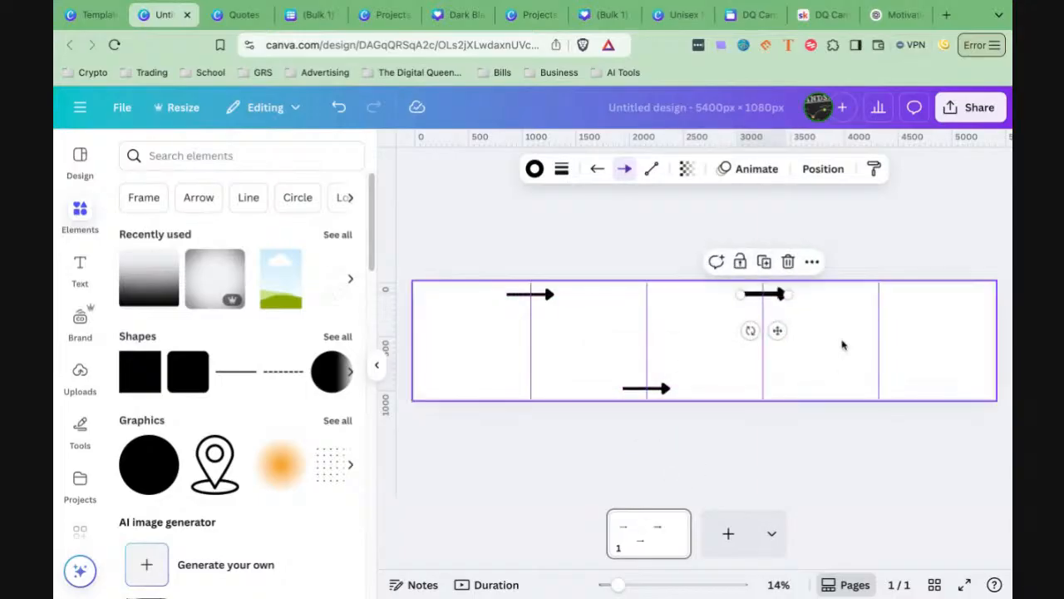
{"action": "left_click_drag", "start_coordinate": [777, 332], "coordinate": [891, 421]}
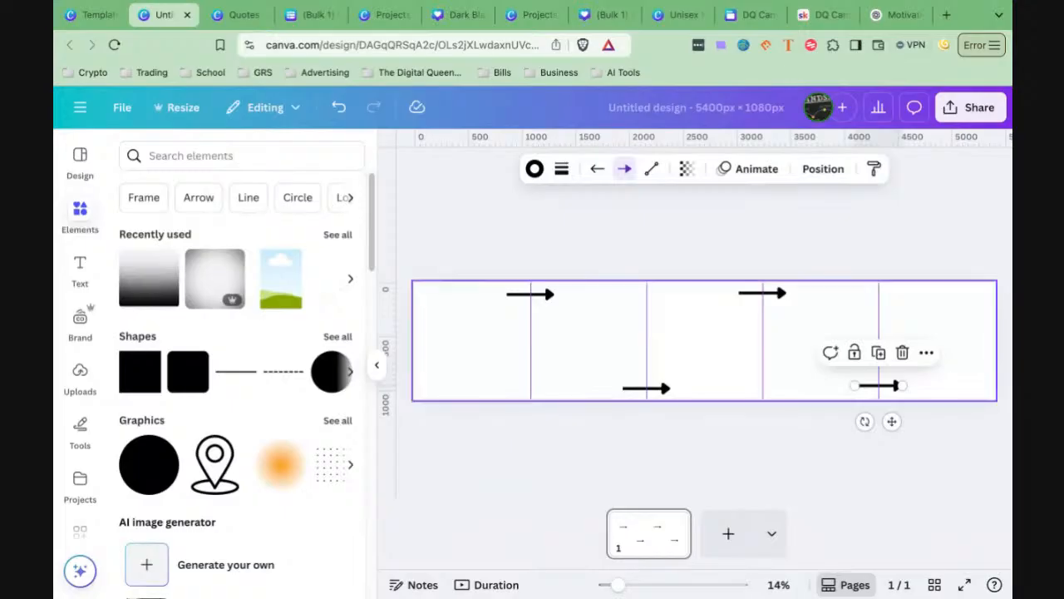
{"action": "left_click", "coordinate": [569, 240]}
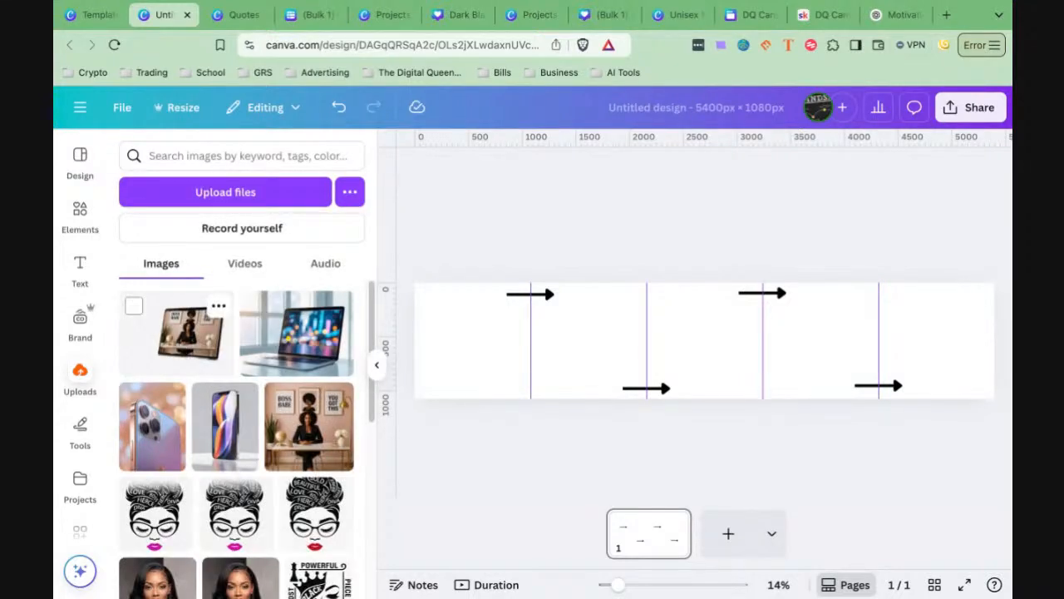
Step: Place the uploaded Self-Care Planner cover in the first section and resize it to about 1033 × 1080 px
{"action": "scroll", "coordinate": [199, 366], "scroll_direction": "down", "scroll_amount": 5}
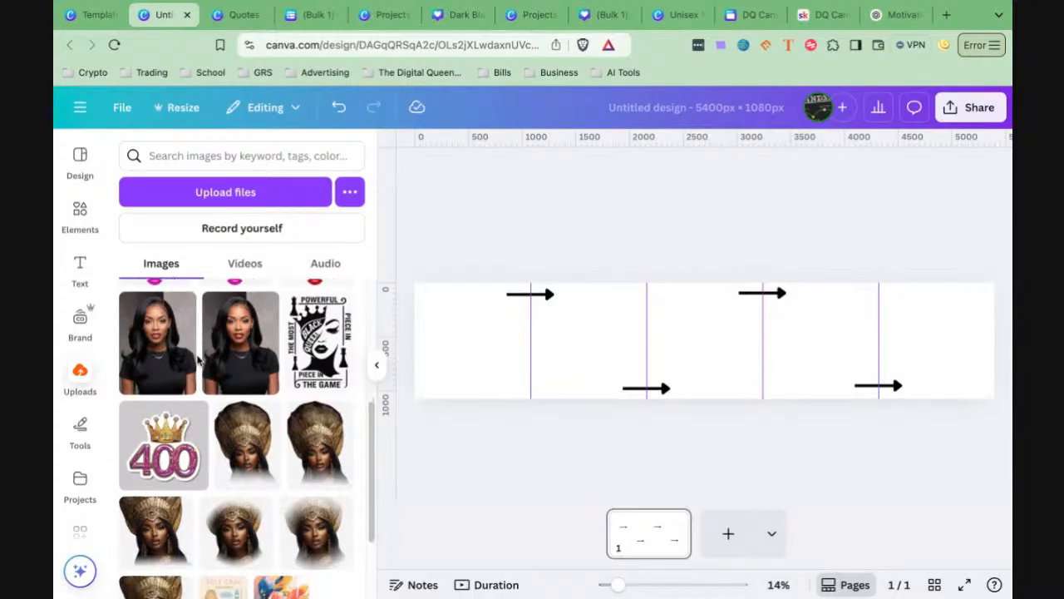
{"action": "scroll", "coordinate": [207, 391], "scroll_direction": "down", "scroll_amount": 5}
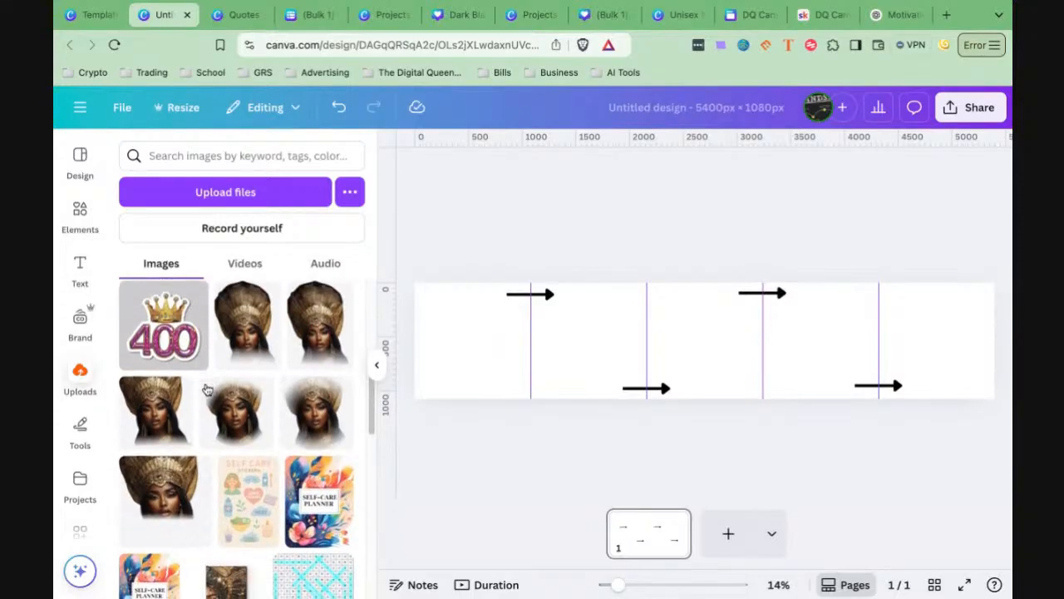
{"action": "mouse_move", "coordinate": [213, 387]}
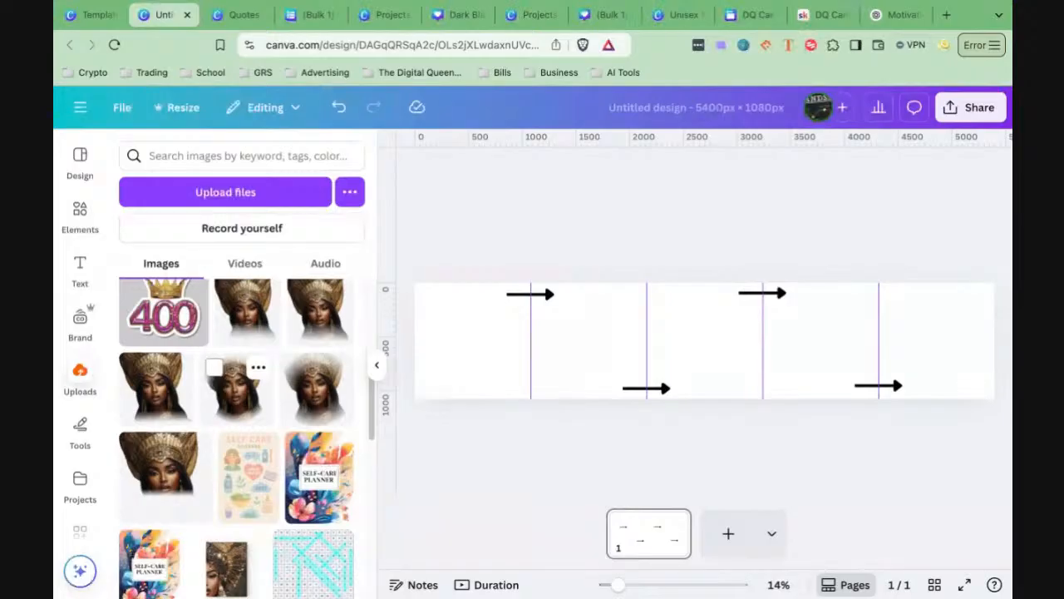
{"action": "scroll", "coordinate": [218, 414], "scroll_direction": "down", "scroll_amount": 5}
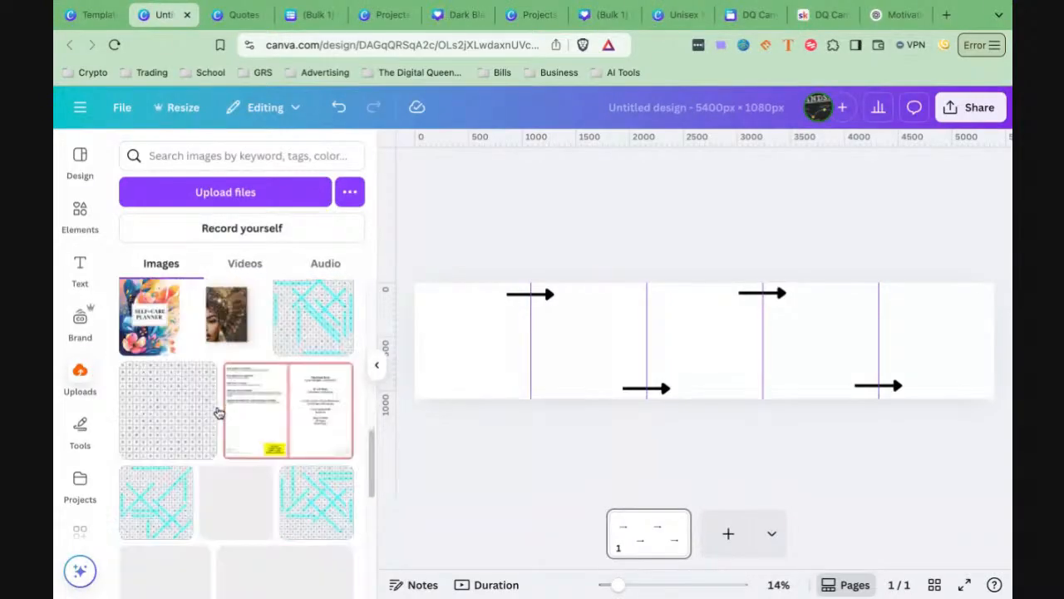
{"action": "scroll", "coordinate": [216, 410], "scroll_direction": "down", "scroll_amount": 2}
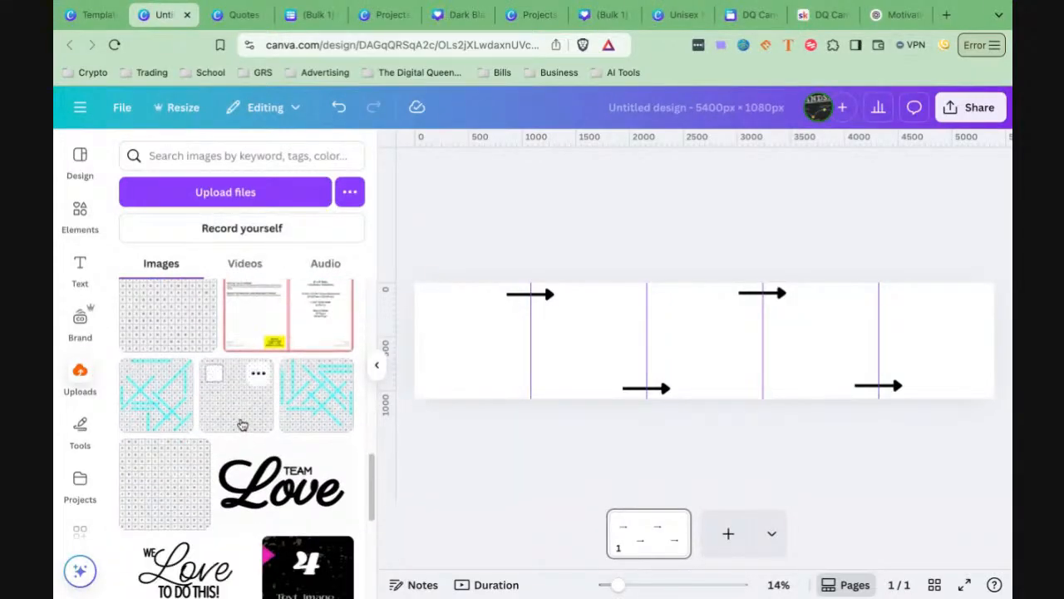
{"action": "scroll", "coordinate": [241, 423], "scroll_direction": "up", "scroll_amount": 4}
{"action": "left_click_drag", "start_coordinate": [154, 520], "coordinate": [442, 330]}
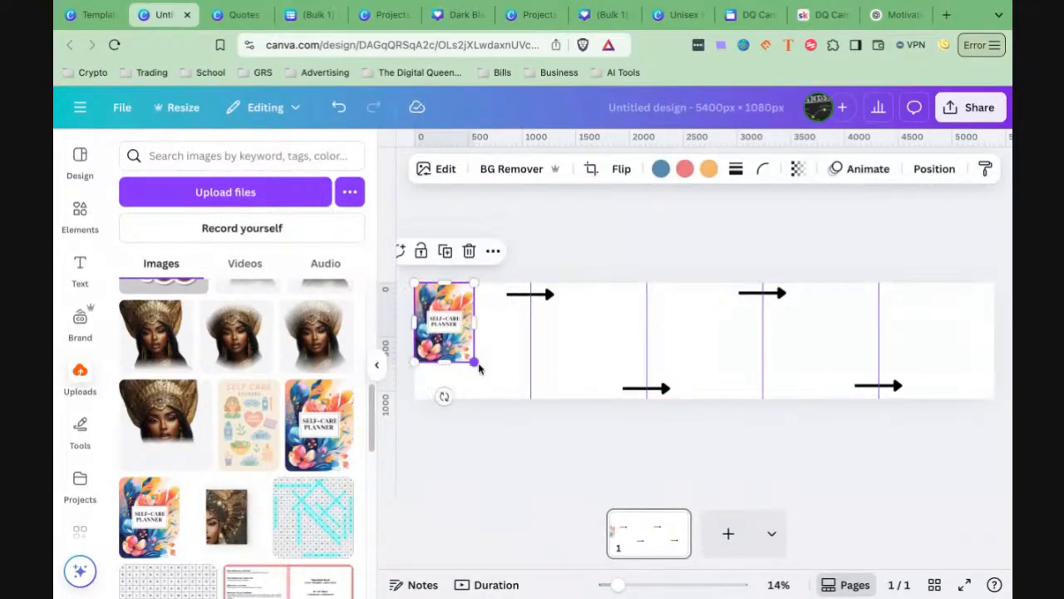
{"action": "left_click_drag", "start_coordinate": [474, 361], "coordinate": [502, 399]}
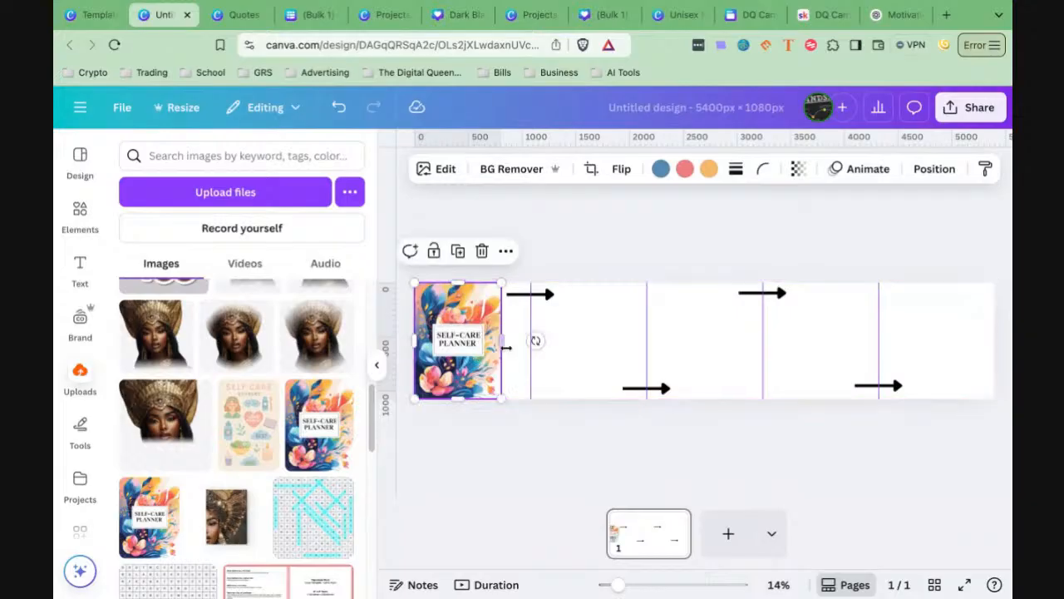
{"action": "mouse_move", "coordinate": [501, 341]}
{"action": "left_mouse_down"}
{"action": "mouse_move", "coordinate": [530, 341]}
{"action": "mouse_move", "coordinate": [497, 344]}
{"action": "left_mouse_up"}
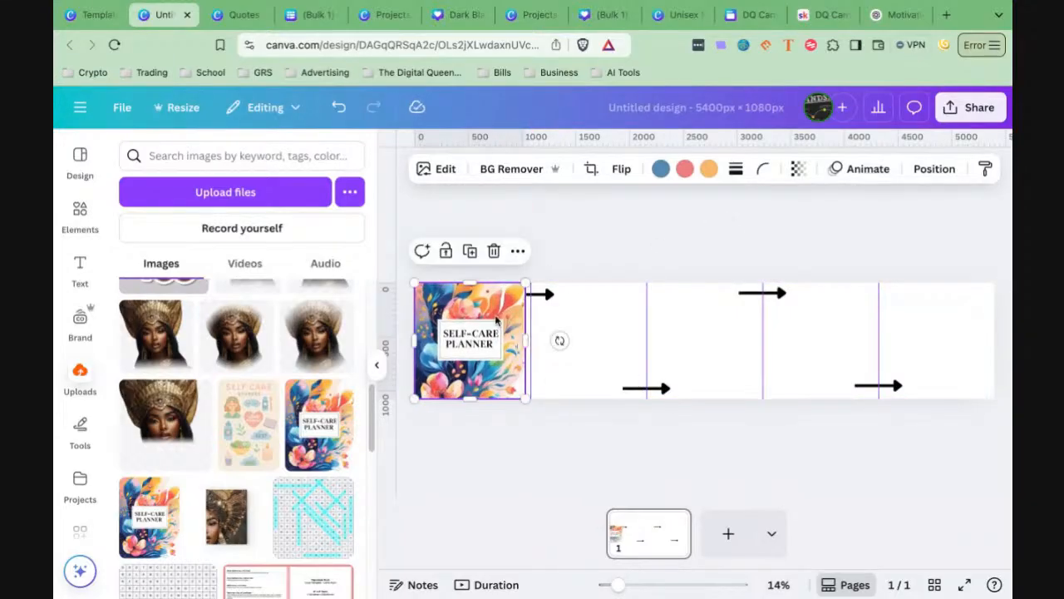
Step: Send the planner cover image to the back, behind the first arrow, and deselect it
{"action": "left_click", "coordinate": [933, 168]}
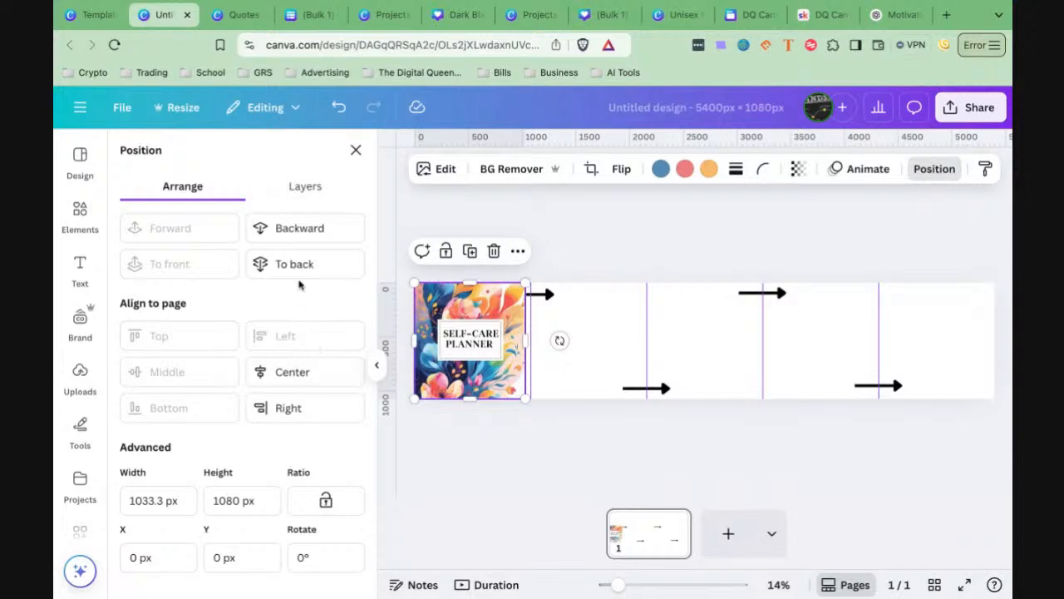
{"action": "left_click", "coordinate": [298, 266]}
{"action": "left_click", "coordinate": [617, 238]}
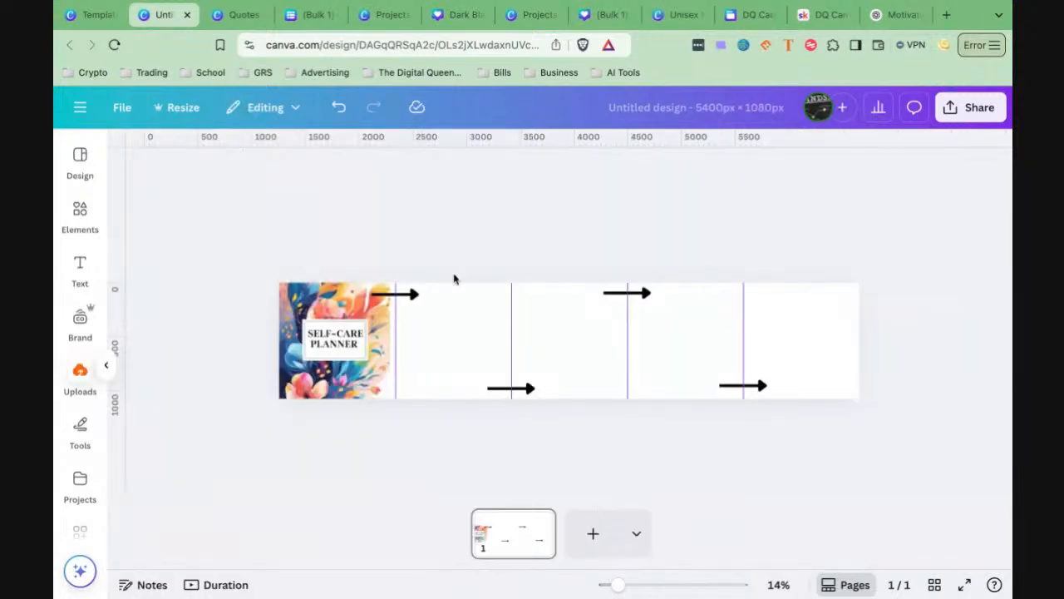
Step: Add a text box reading "1", enlarge it to about font size 295 and place it in the upper middle of the second section
{"action": "left_click", "coordinate": [80, 370]}
{"action": "left_click", "coordinate": [584, 367]}
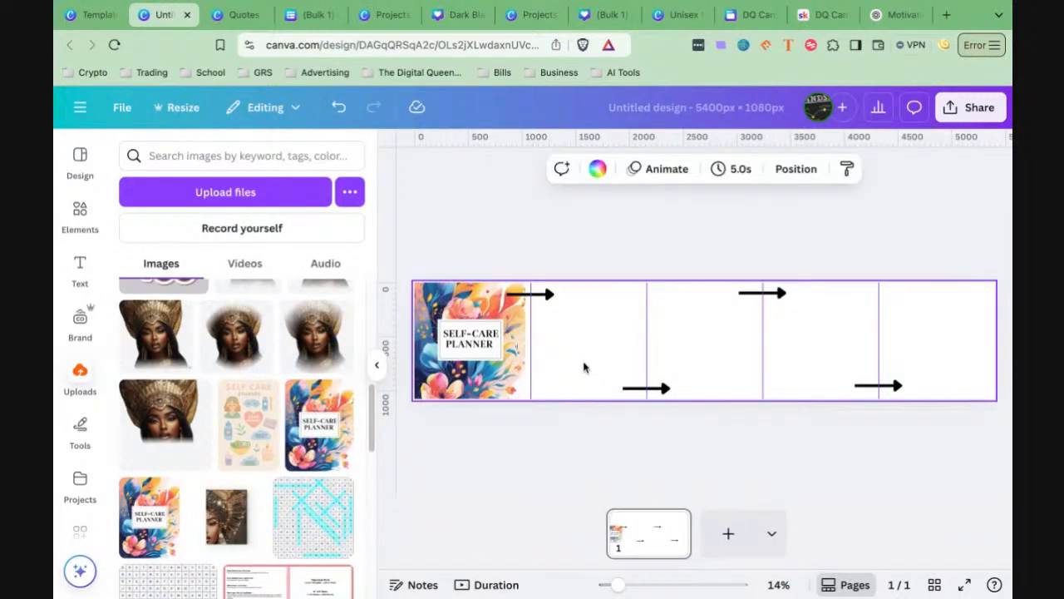
{"action": "key", "text": "t"}
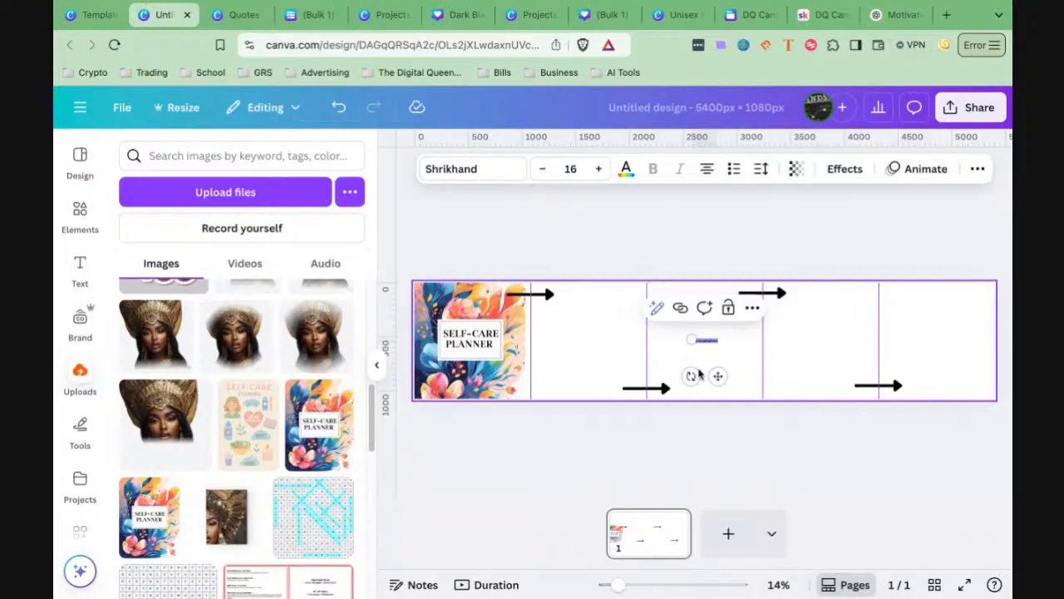
{"action": "type", "text": "1"}
{"action": "left_click_drag", "start_coordinate": [704, 339], "coordinate": [722, 292]}
{"action": "left_click_drag", "start_coordinate": [729, 376], "coordinate": [594, 375]}
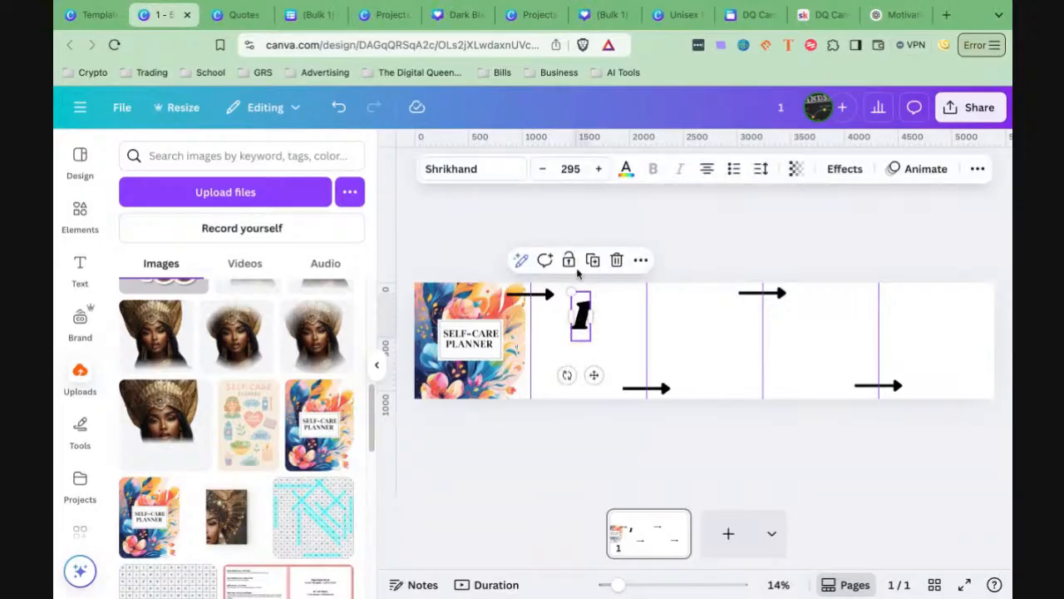
Step: Duplicate the number 1 into the third, fourth and fifth sections, adding a horizontal guide at about 167 px for alignment
{"action": "key", "text": "ctrl+d"}
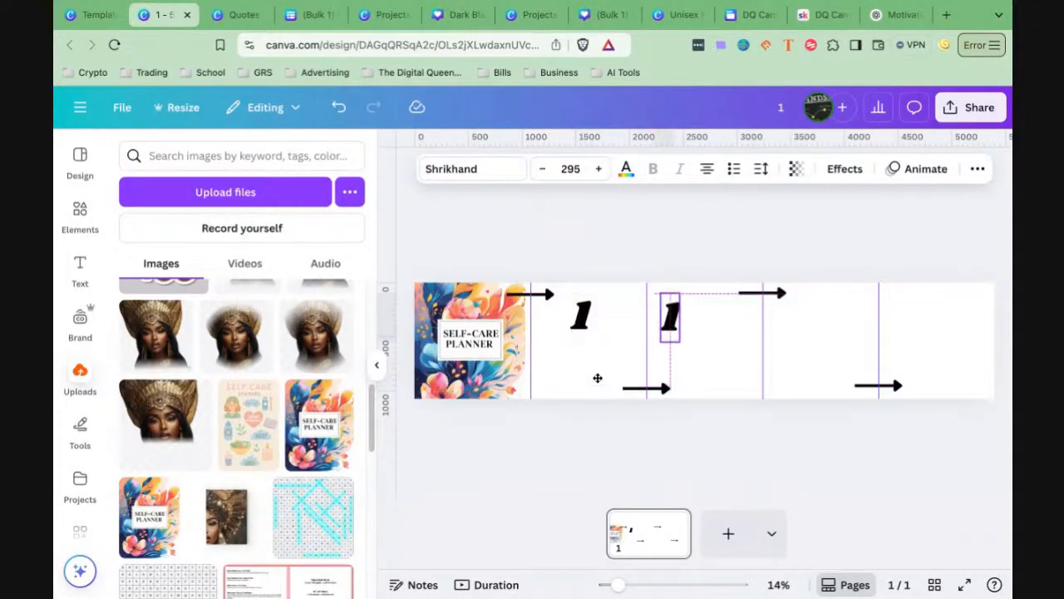
{"action": "left_click_drag", "start_coordinate": [598, 378], "coordinate": [720, 381]}
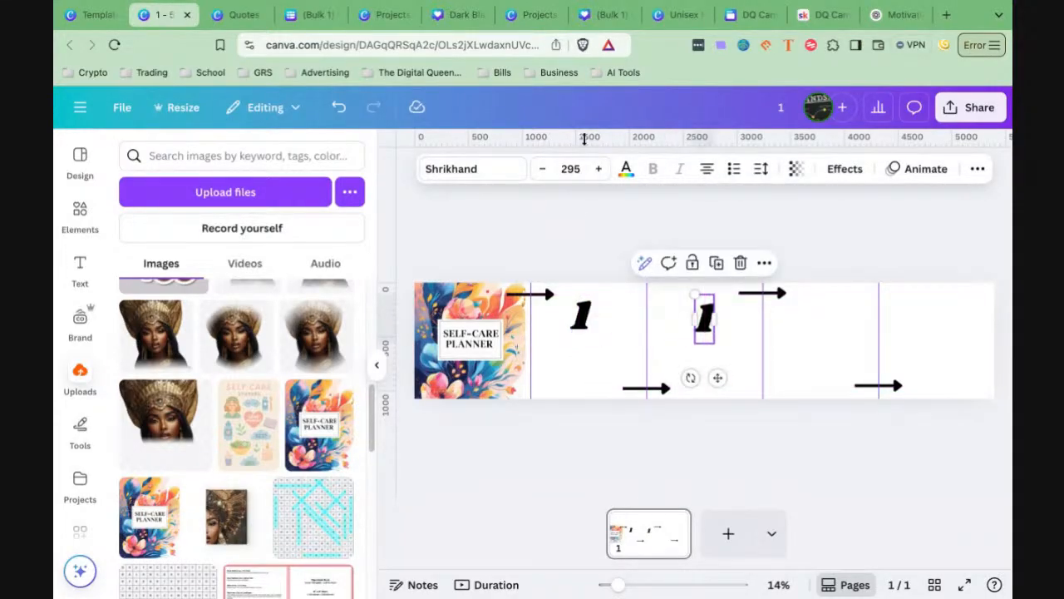
{"action": "left_click_drag", "start_coordinate": [586, 140], "coordinate": [586, 303]}
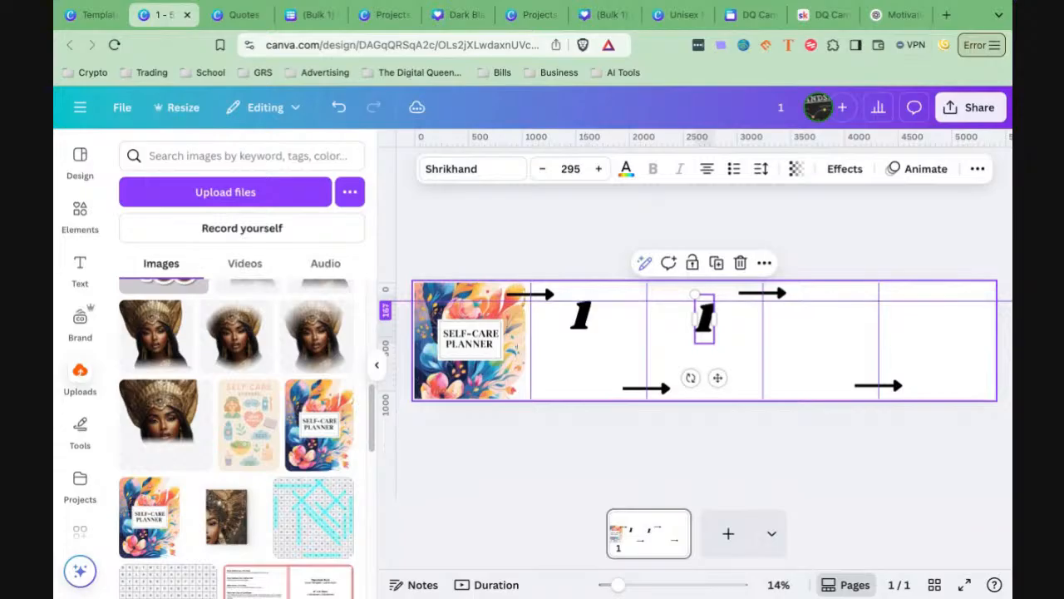
{"action": "left_click_drag", "start_coordinate": [718, 379], "coordinate": [721, 381]}
{"action": "left_click", "coordinate": [715, 260]}
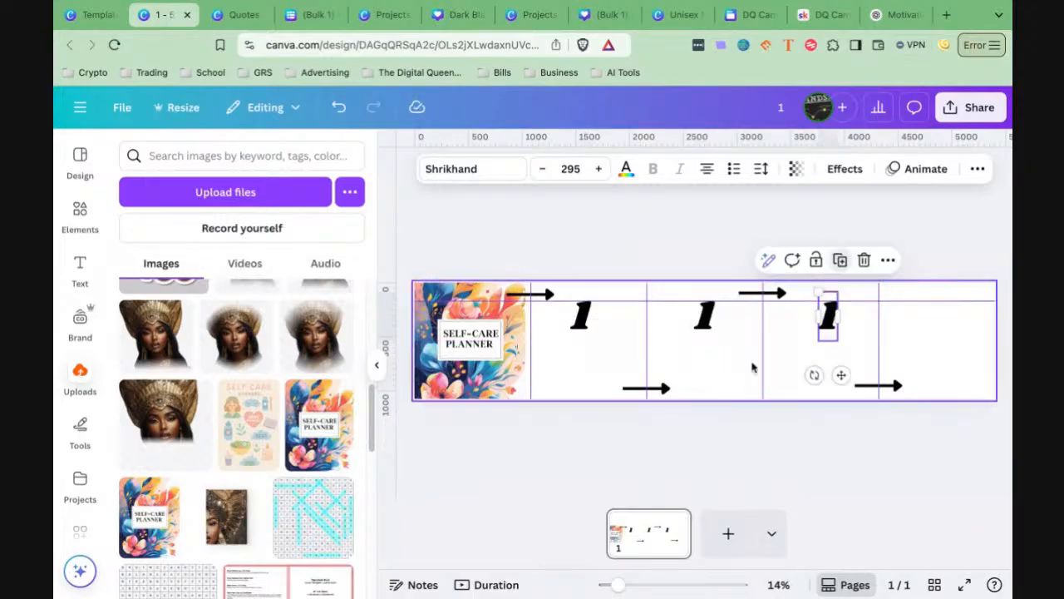
{"action": "left_click", "coordinate": [840, 261]}
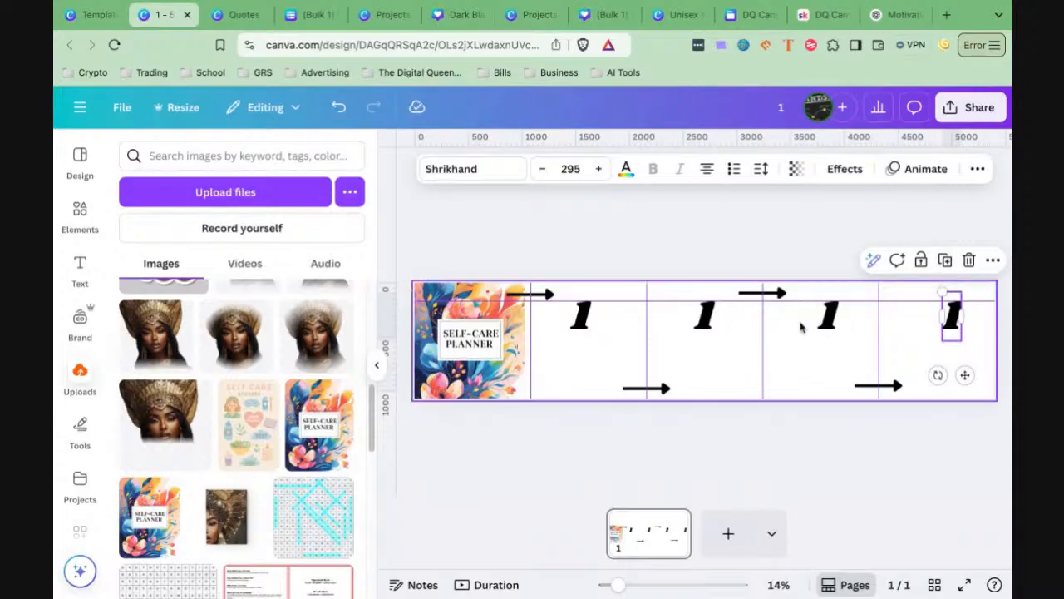
{"action": "left_click_drag", "start_coordinate": [963, 375], "coordinate": [930, 373]}
Step: Change the three copied numbers in the third, fourth and fifth sections to 2, 3 and 4
{"action": "left_click", "coordinate": [709, 315]}
{"action": "double_click", "coordinate": [708, 315]}
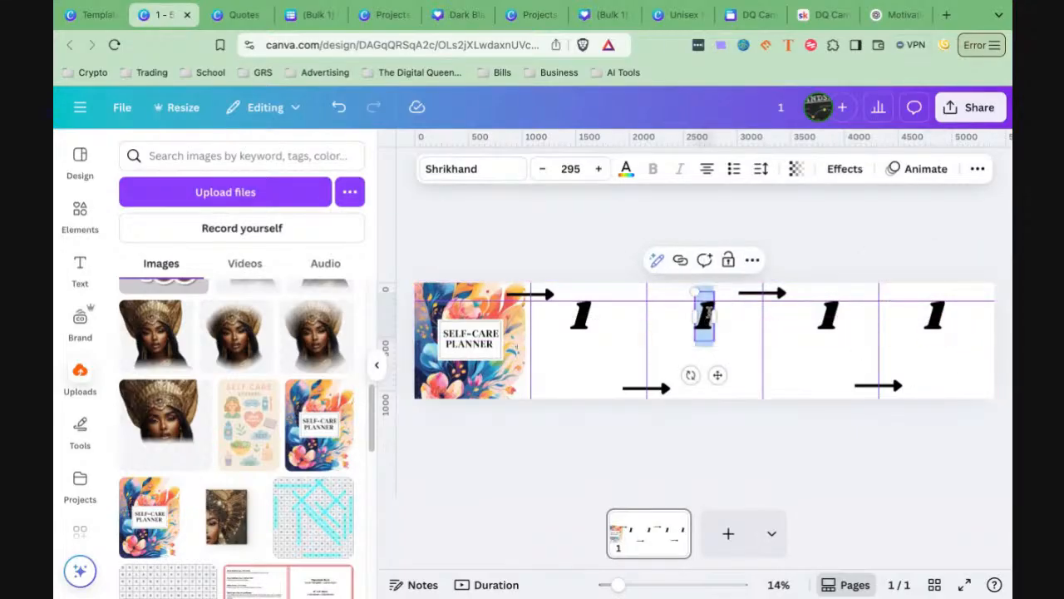
{"action": "type", "text": "2"}
{"action": "double_click", "coordinate": [828, 316]}
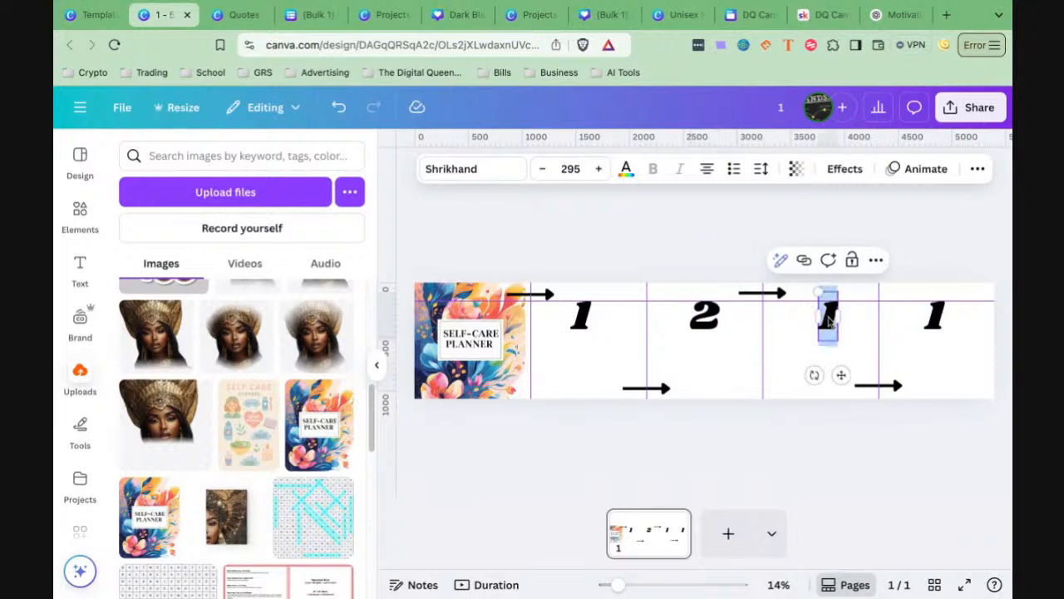
{"action": "type", "text": "3"}
{"action": "left_click", "coordinate": [935, 314]}
{"action": "double_click", "coordinate": [935, 314]}
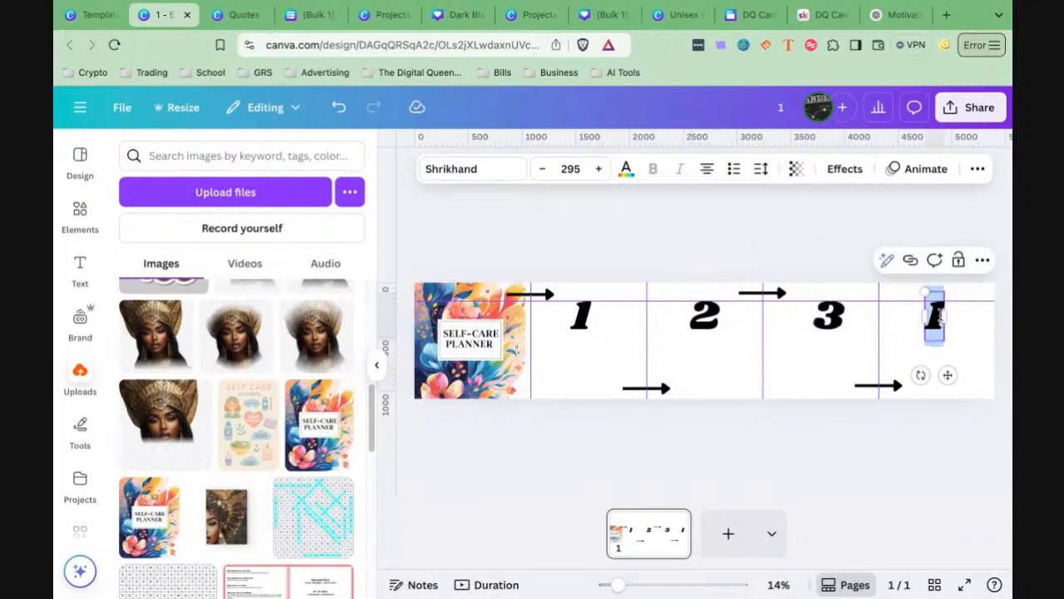
{"action": "type", "text": "4"}
{"action": "left_click", "coordinate": [639, 247]}
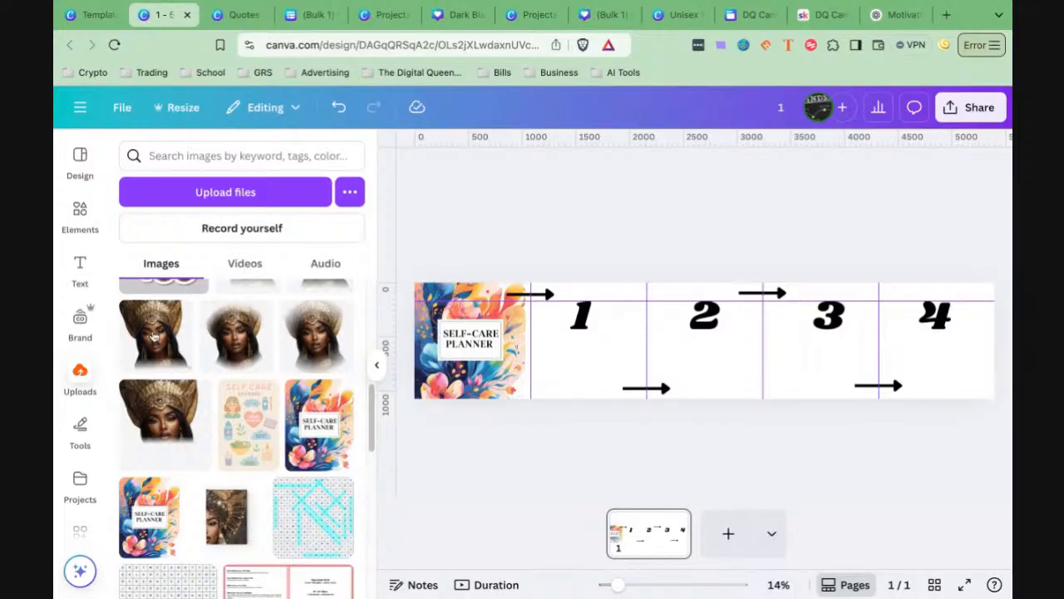
Step: Open the apps library and activate its search field
{"action": "scroll", "coordinate": [78, 487], "scroll_direction": "down", "scroll_amount": 2}
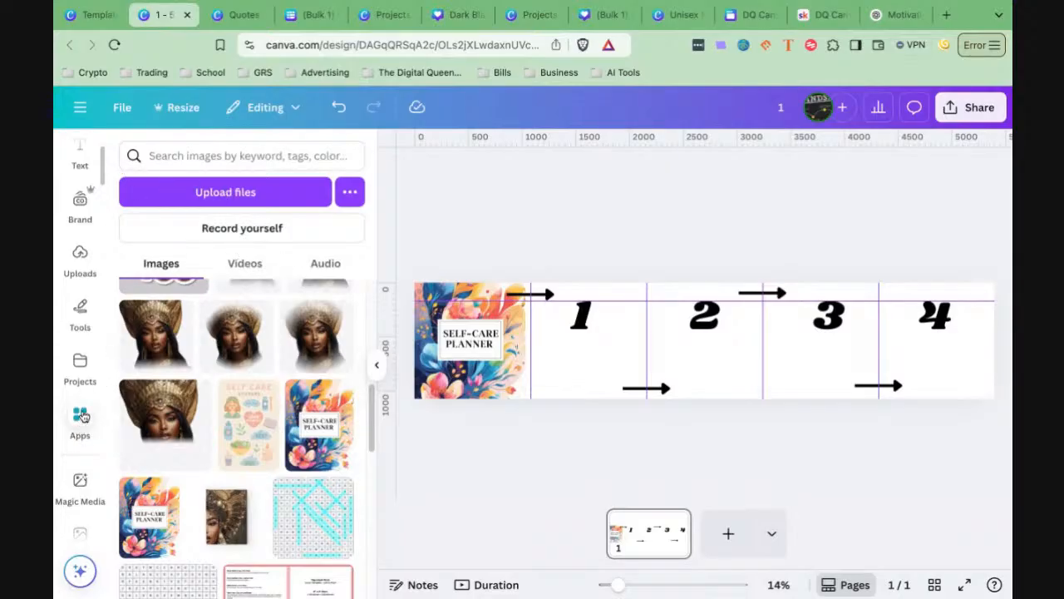
{"action": "left_click", "coordinate": [80, 415]}
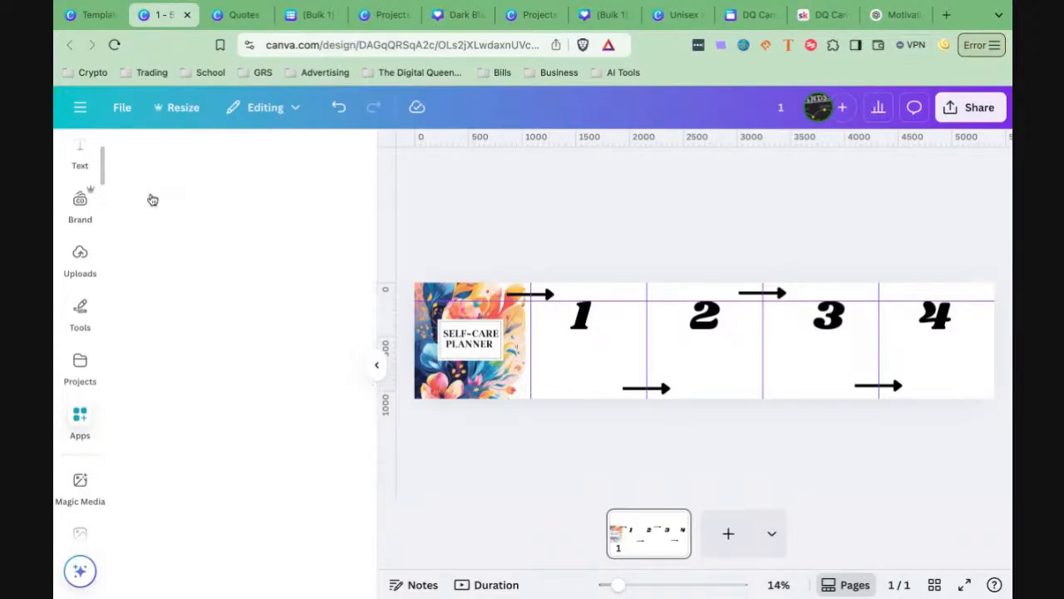
{"action": "left_click", "coordinate": [169, 158]}
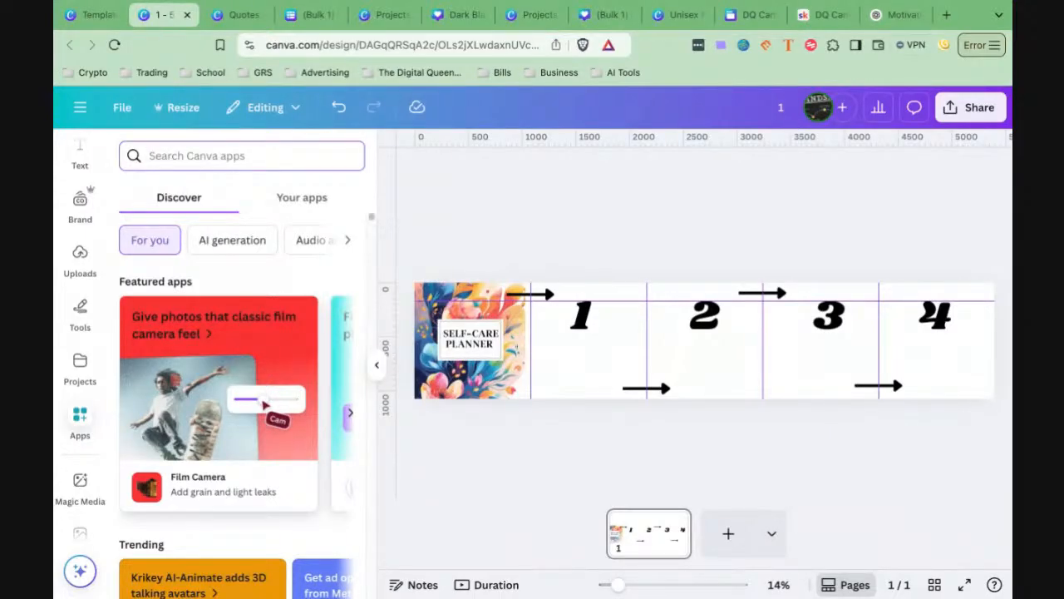
Step: Hide the rulers and guides on the carousel design
{"action": "left_click", "coordinate": [122, 108]}
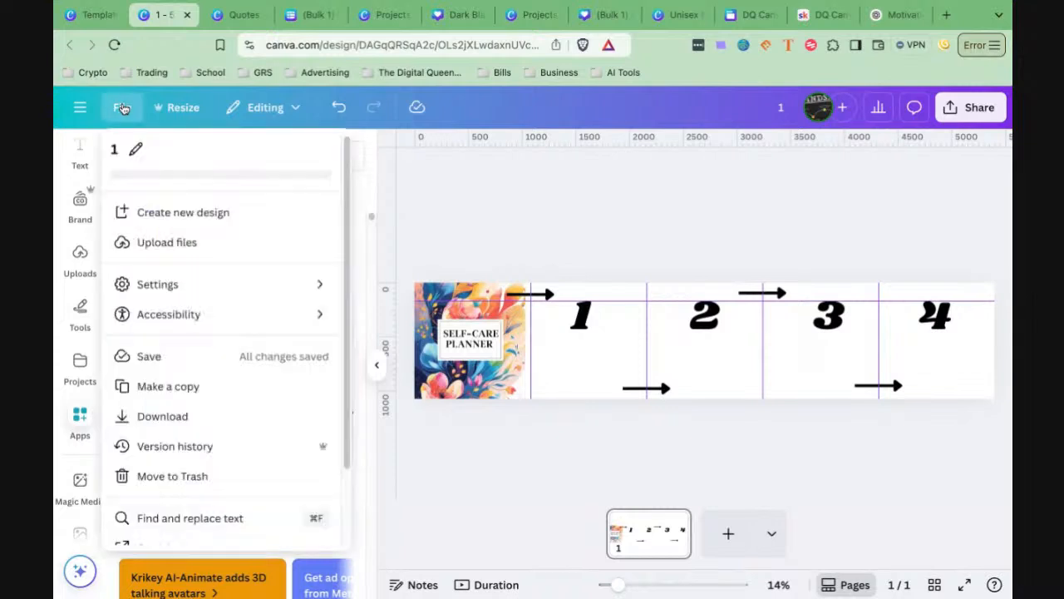
{"action": "left_click", "coordinate": [153, 286]}
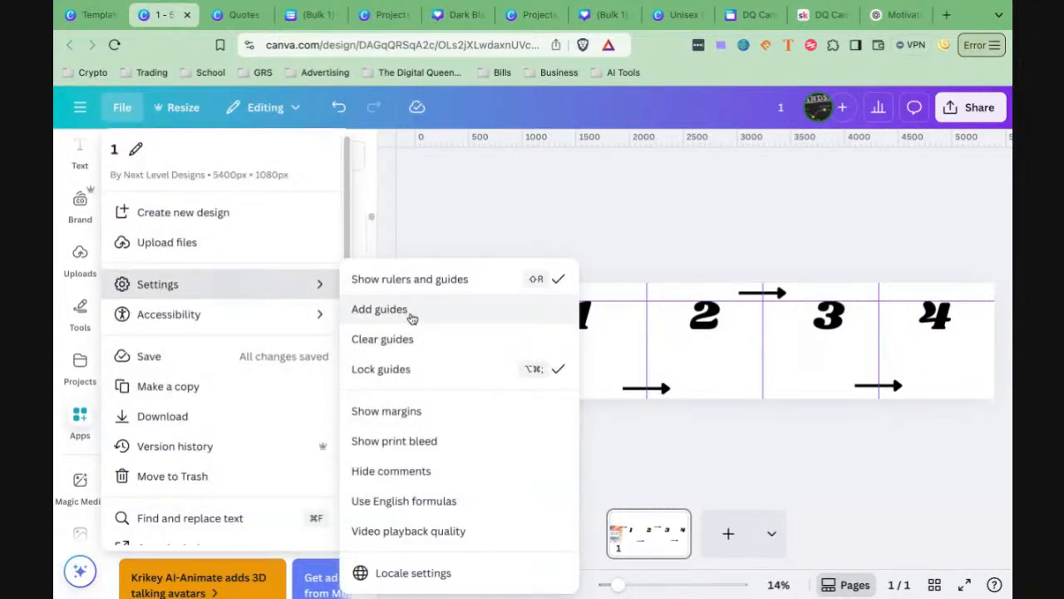
{"action": "left_click", "coordinate": [413, 286]}
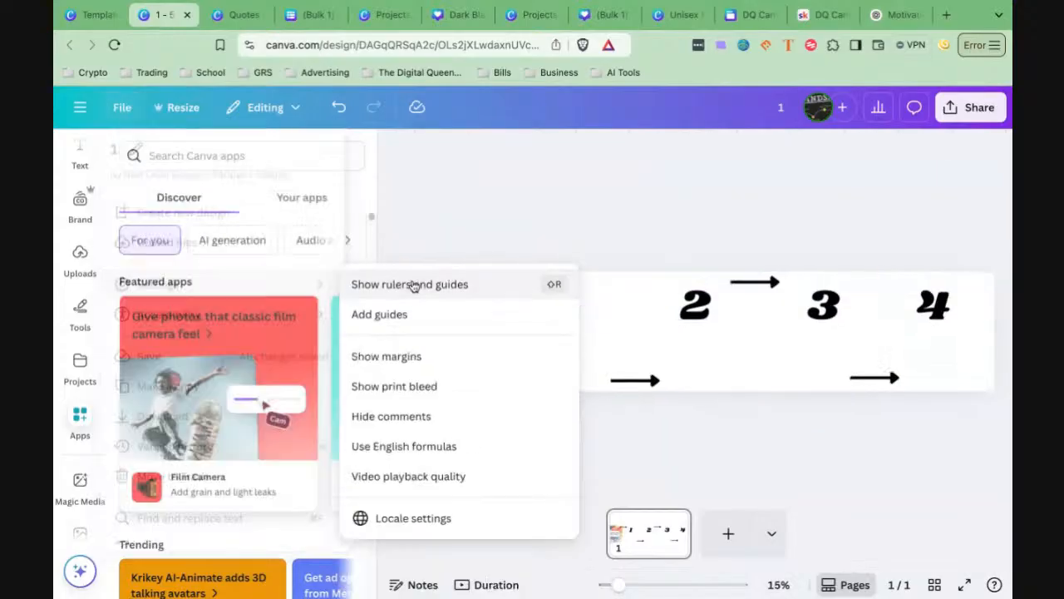
Step: Turn the rulers and guides back on for the carousel design
{"action": "left_click", "coordinate": [120, 110]}
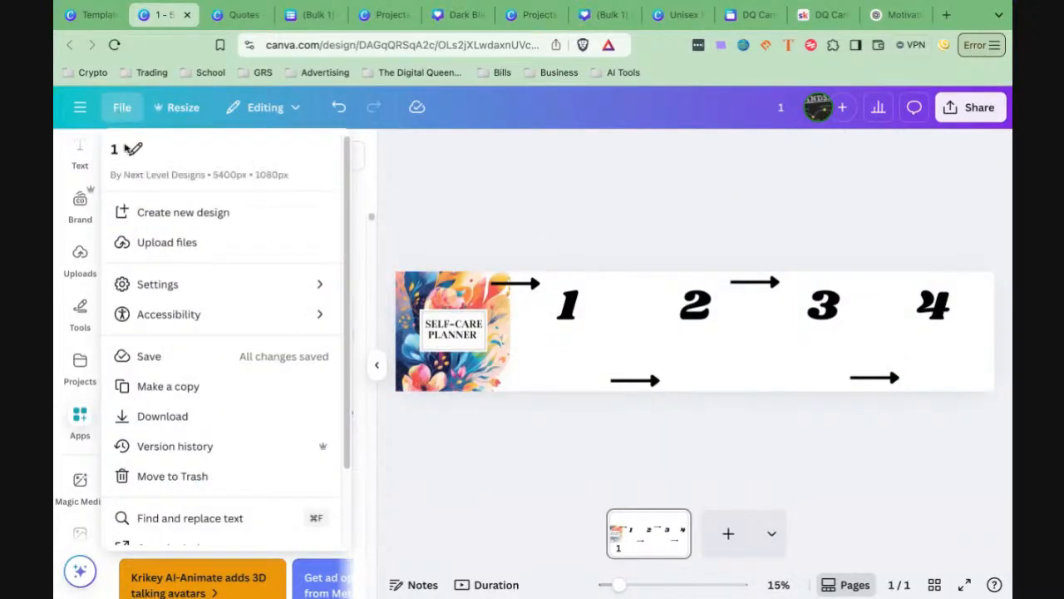
{"action": "left_click", "coordinate": [146, 284]}
{"action": "left_click", "coordinate": [394, 287]}
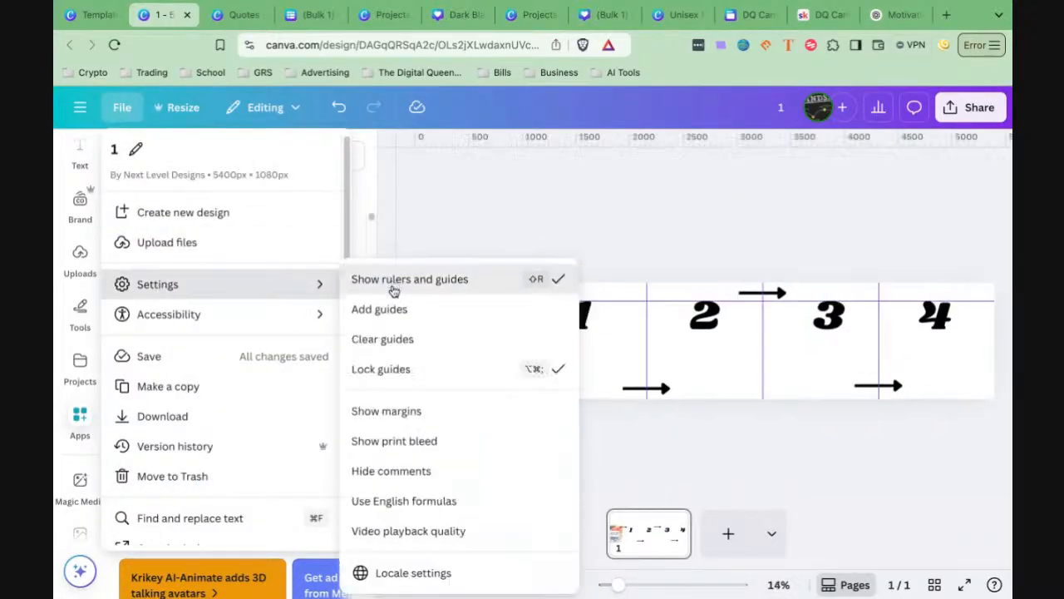
{"action": "left_click", "coordinate": [122, 108]}
{"action": "left_click", "coordinate": [170, 284]}
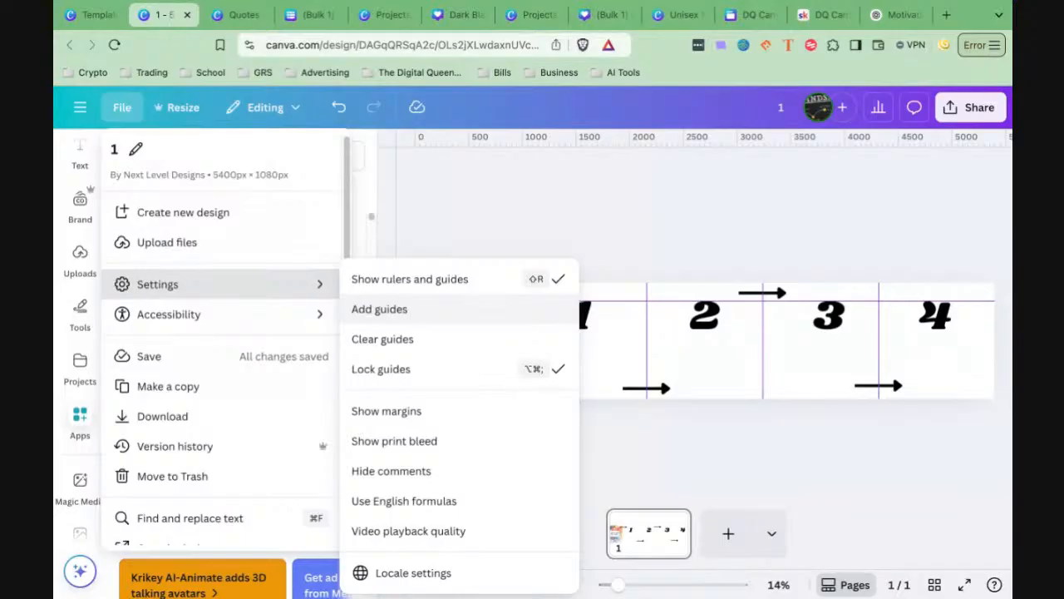
{"action": "left_click", "coordinate": [463, 223]}
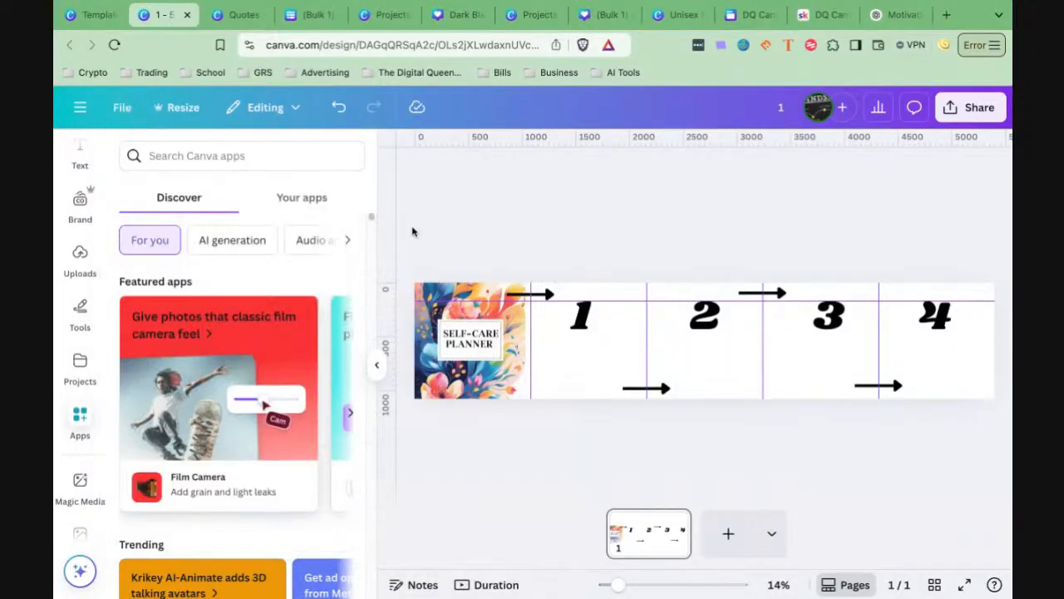
Step: Search the apps library for "image splitter" and open the Image Splitter app
{"action": "left_click", "coordinate": [199, 166]}
{"action": "type", "text": "image splitter"}
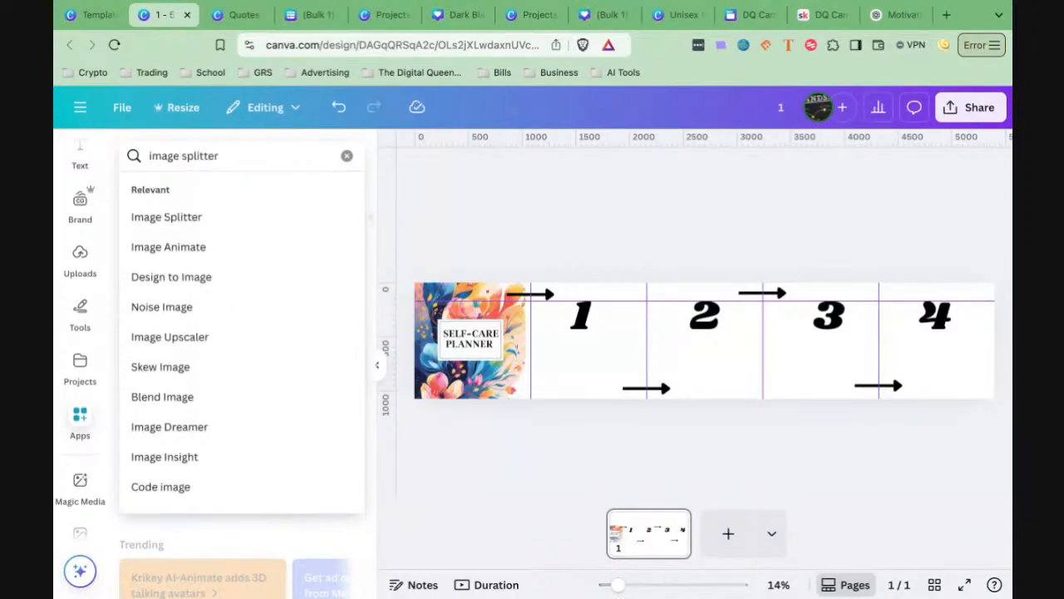
{"action": "key", "text": "Return"}
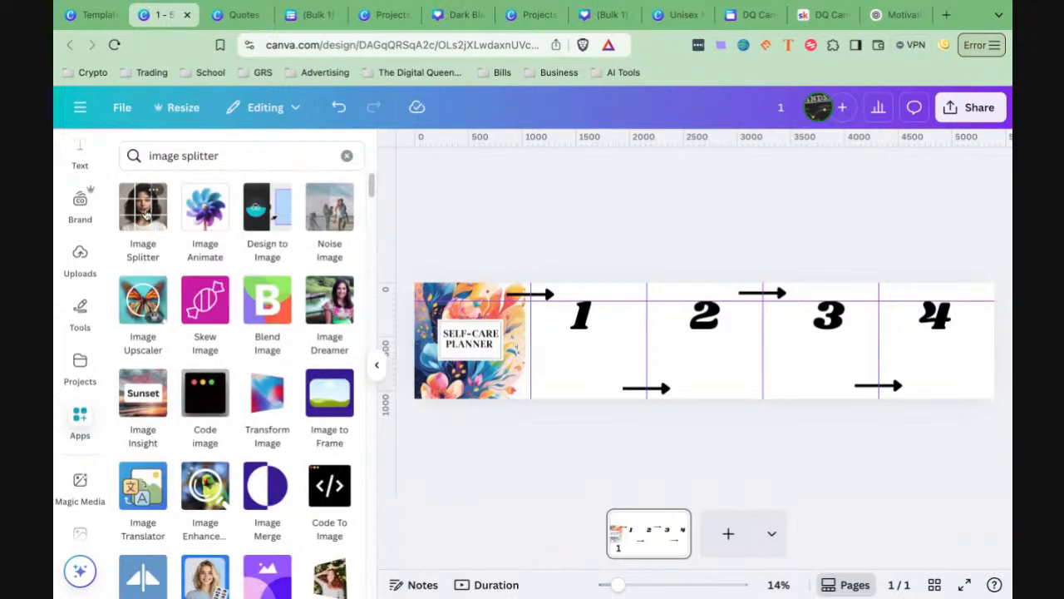
{"action": "left_click", "coordinate": [145, 214]}
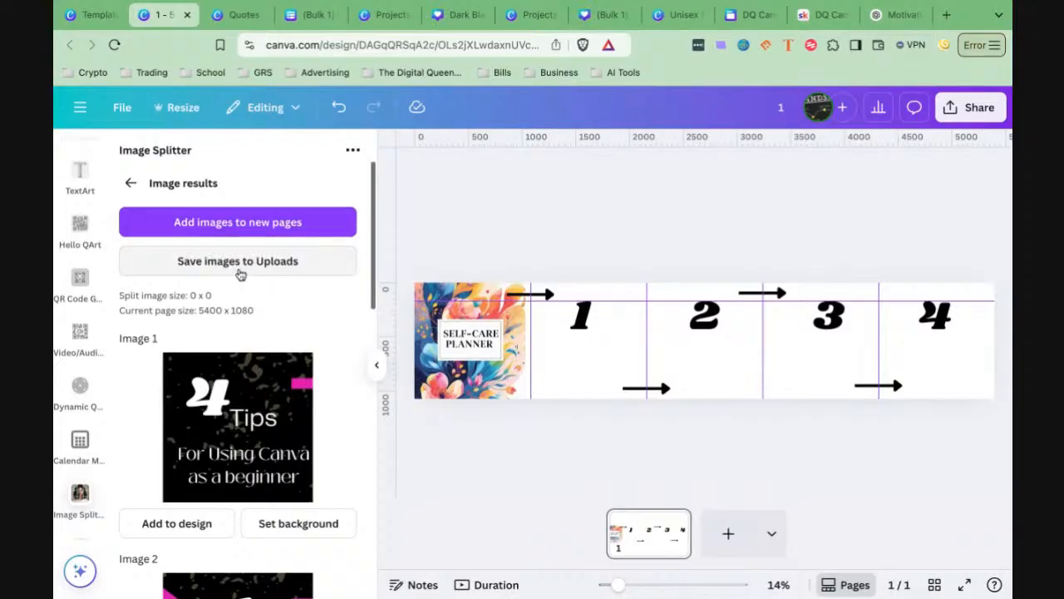
Step: Try to split the previously loaded image into 1 row and 5 columns
{"action": "left_click", "coordinate": [131, 183]}
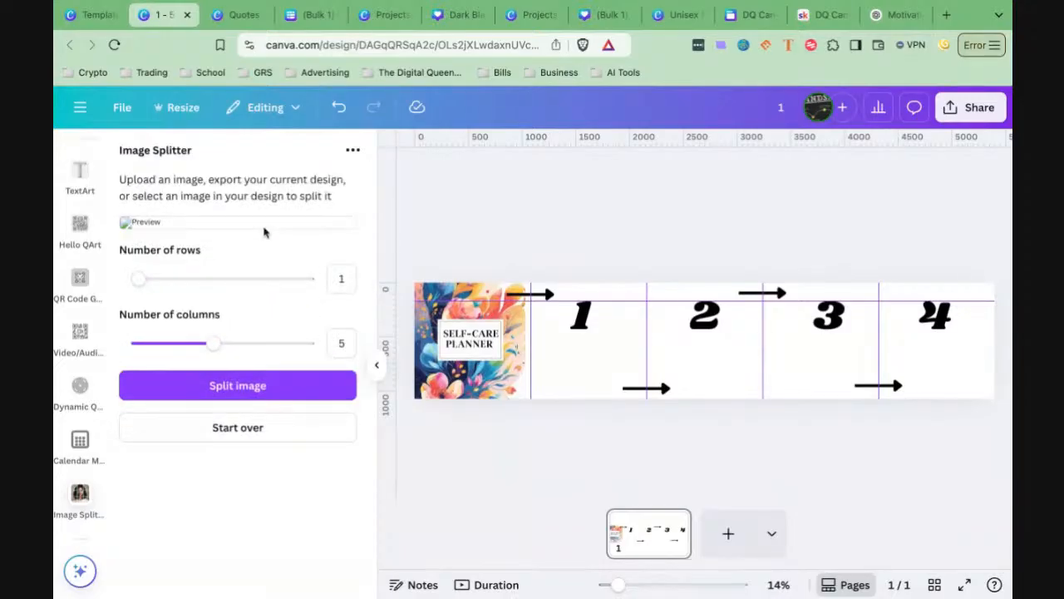
{"action": "left_click", "coordinate": [467, 294]}
{"action": "left_click", "coordinate": [275, 392]}
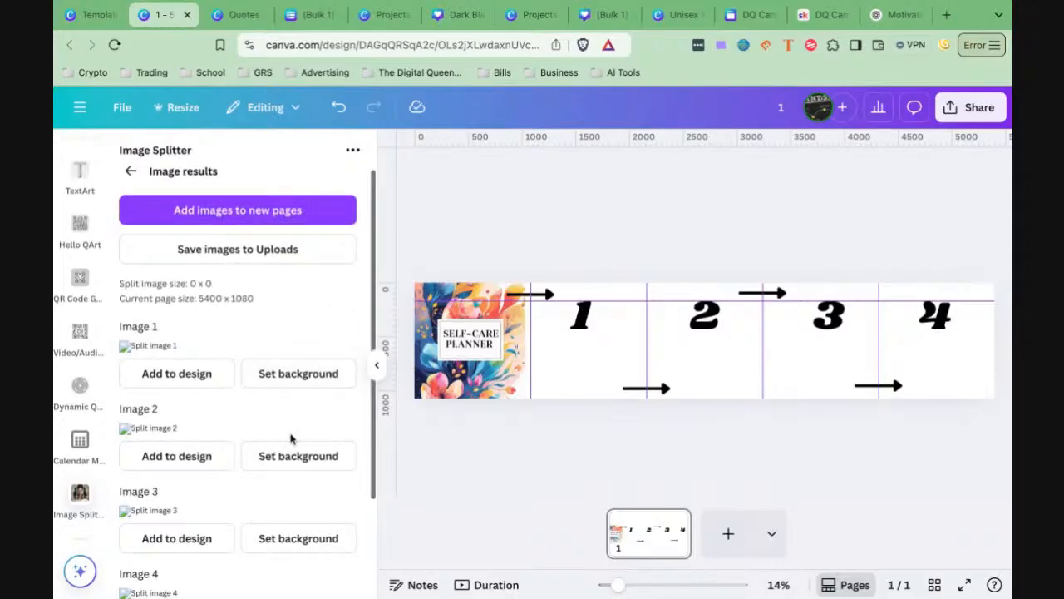
{"action": "scroll", "coordinate": [291, 435], "scroll_direction": "down", "scroll_amount": 2}
{"action": "scroll", "coordinate": [291, 435], "scroll_direction": "up", "scroll_amount": 2}
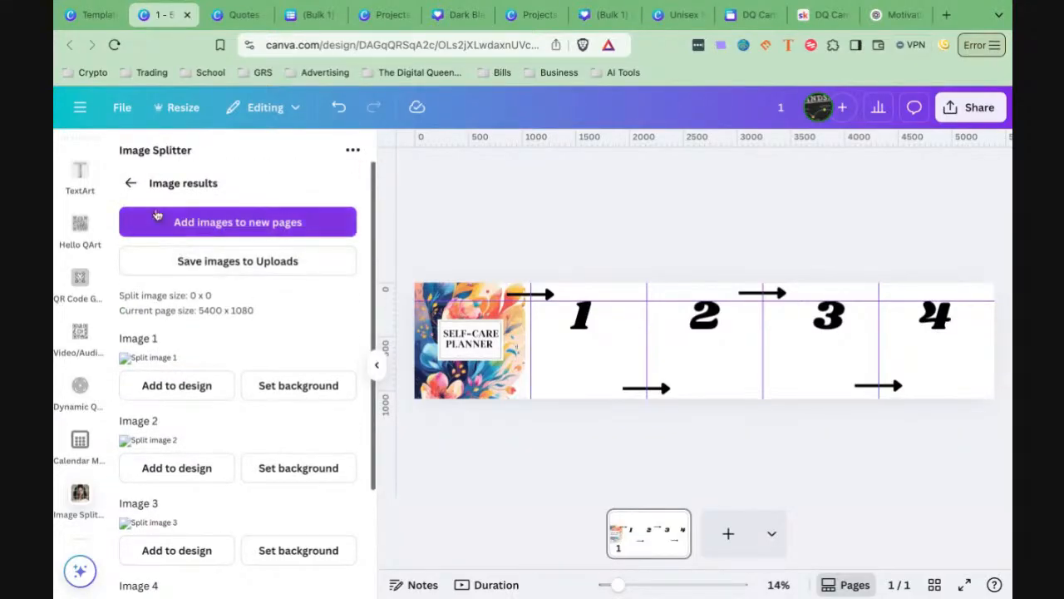
Step: Start over in Image Splitter and export the current 5400 × 1080 px carousel design into it as a PNG
{"action": "left_click", "coordinate": [130, 183]}
{"action": "left_click", "coordinate": [238, 427]}
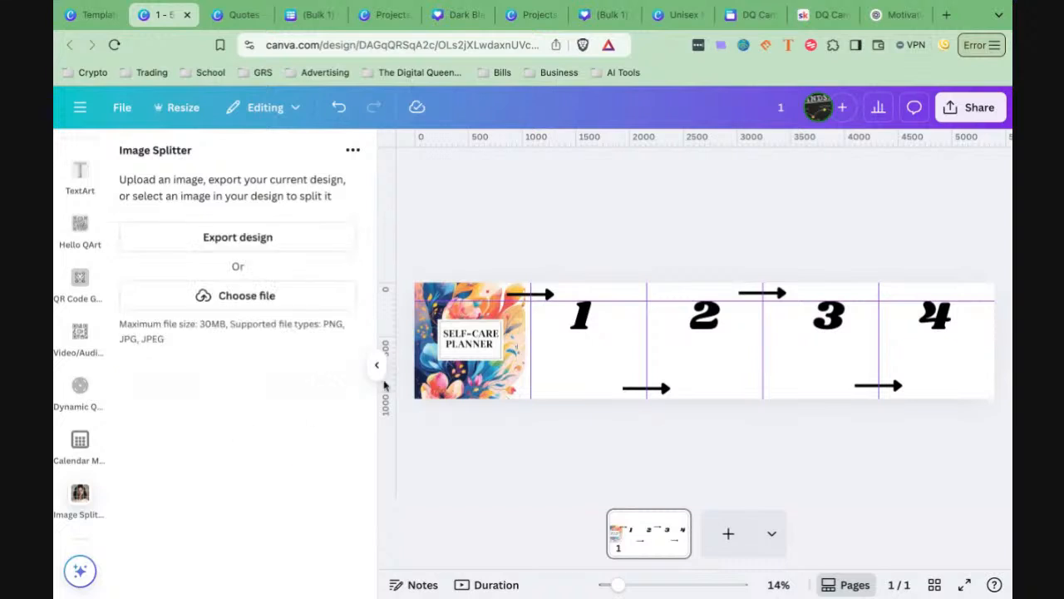
{"action": "left_click", "coordinate": [237, 239]}
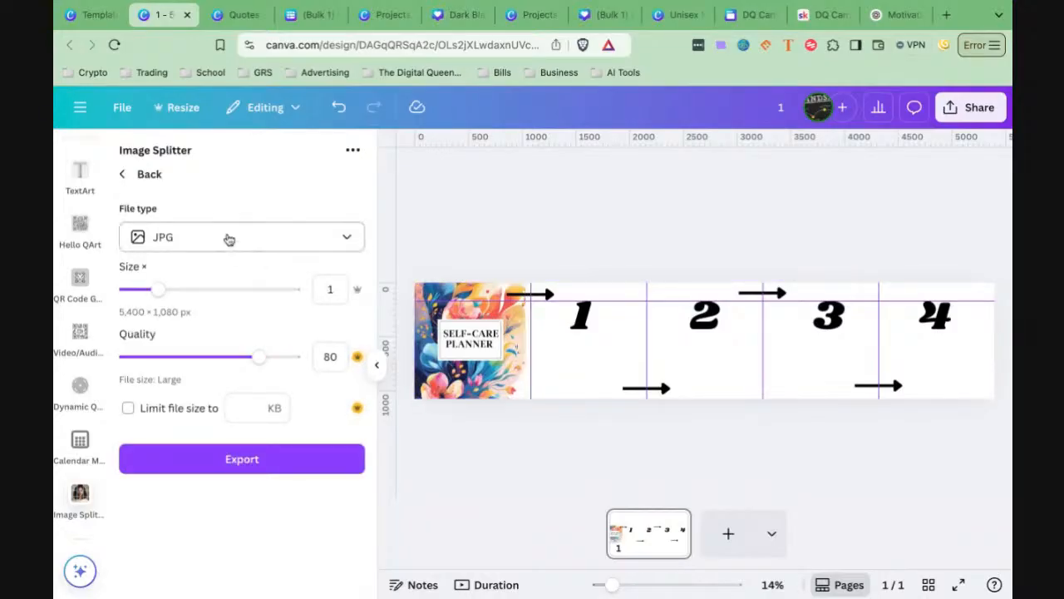
{"action": "left_click", "coordinate": [229, 240]}
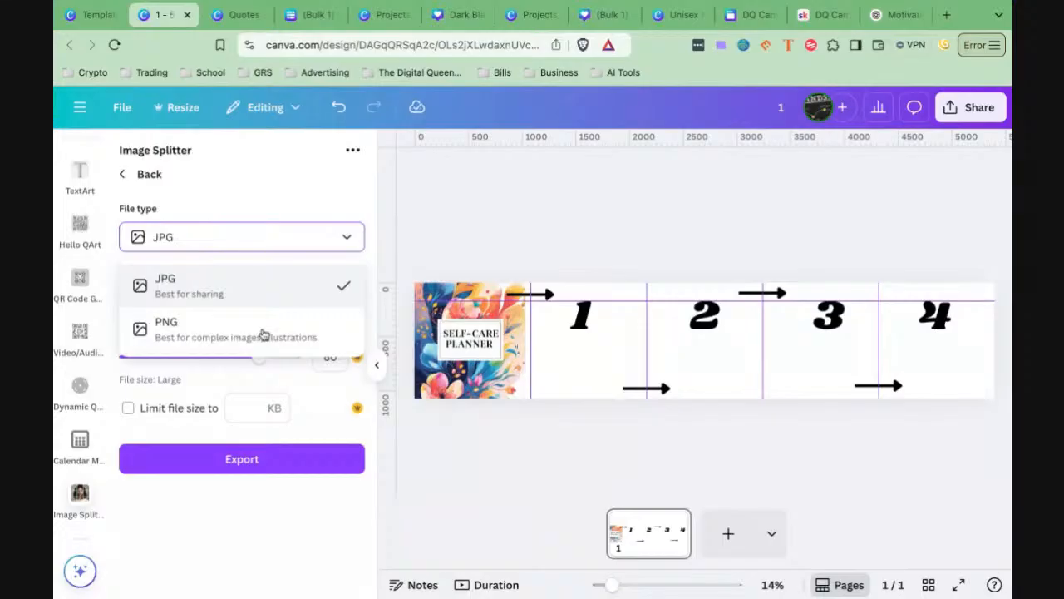
{"action": "left_click", "coordinate": [223, 345]}
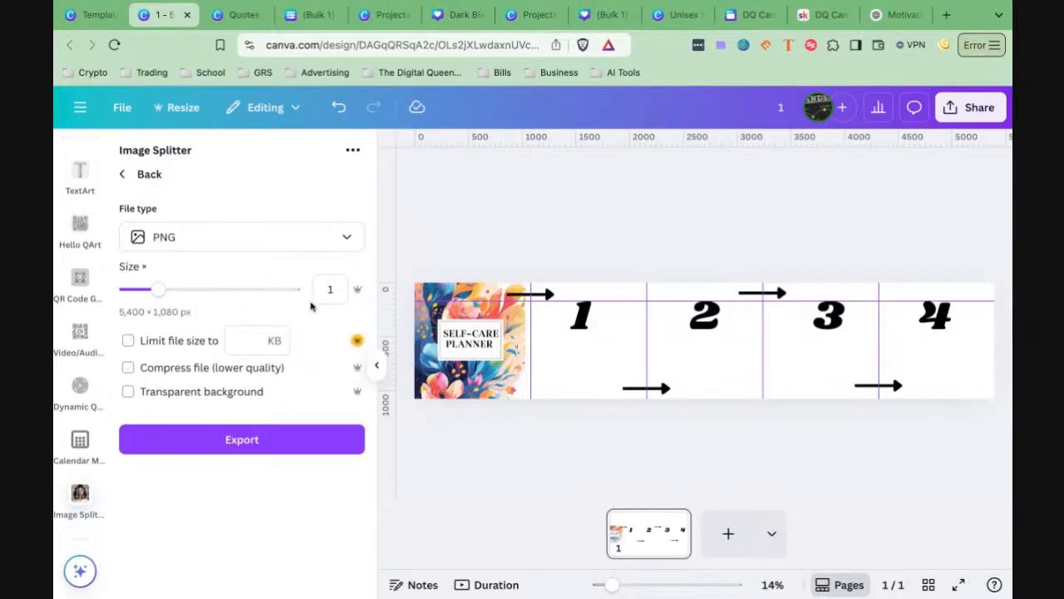
{"action": "left_click", "coordinate": [230, 443]}
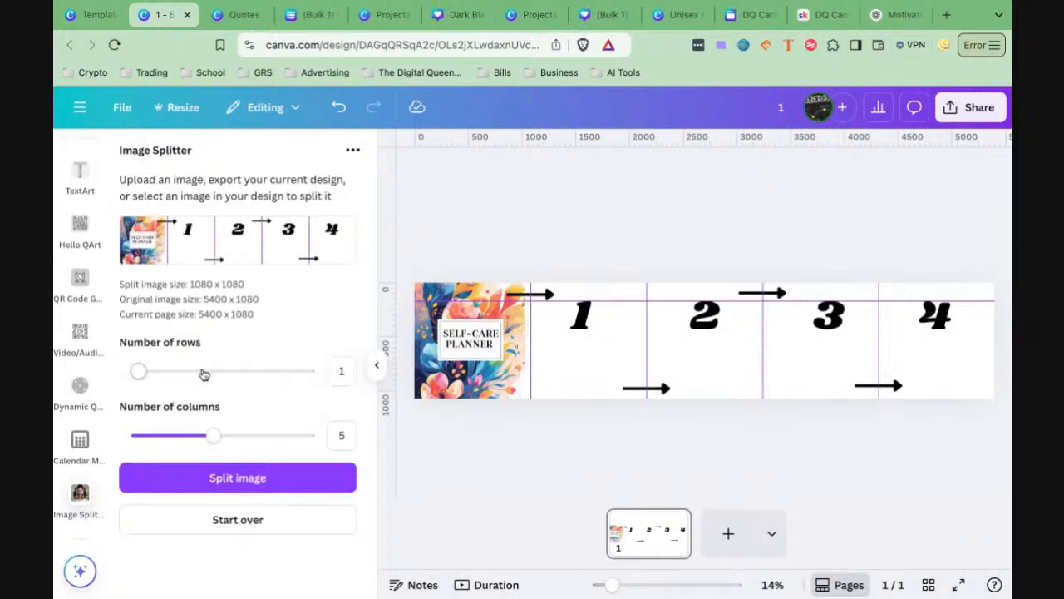
Step: Split the exported carousel into 1 row and 5 columns and review all five resulting images
{"action": "left_click", "coordinate": [236, 479]}
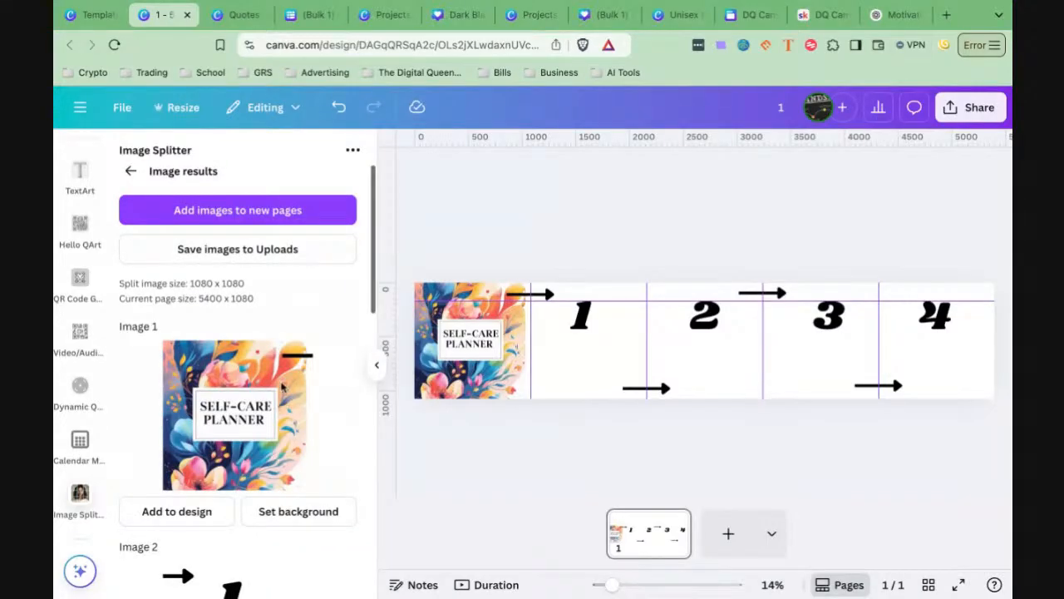
{"action": "scroll", "coordinate": [258, 418], "scroll_direction": "down", "scroll_amount": 2}
{"action": "scroll", "coordinate": [258, 418], "scroll_direction": "down", "scroll_amount": 3}
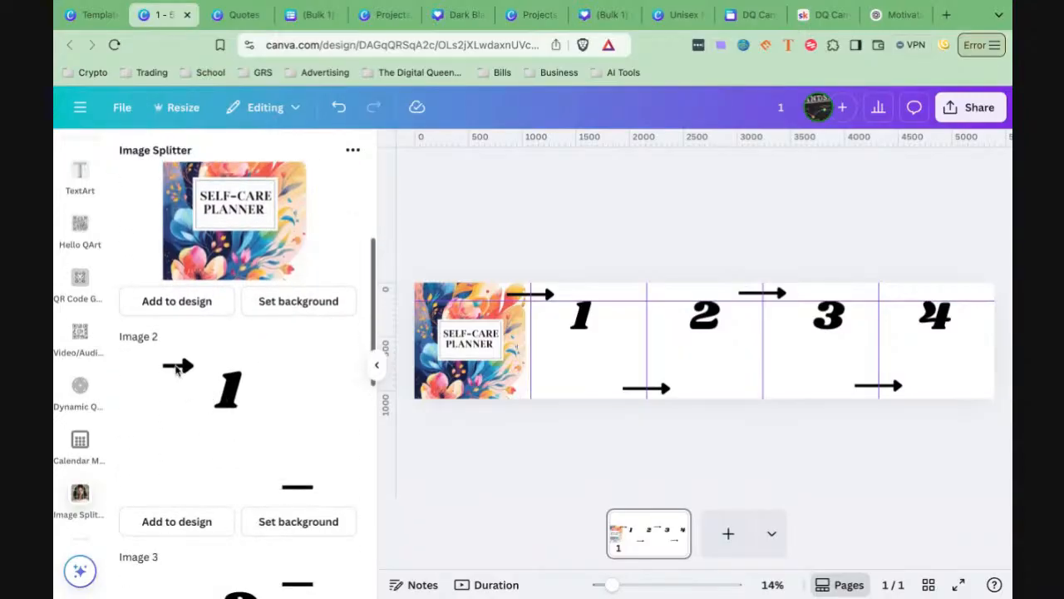
{"action": "scroll", "coordinate": [269, 422], "scroll_direction": "down", "scroll_amount": 3}
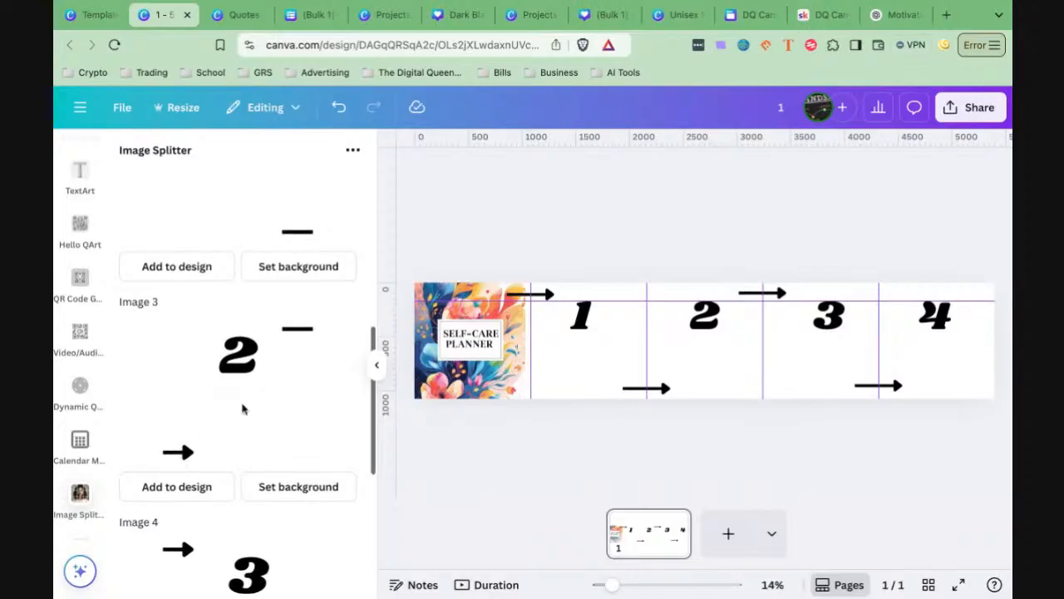
{"action": "scroll", "coordinate": [217, 399], "scroll_direction": "down", "scroll_amount": 3}
{"action": "scroll", "coordinate": [250, 387], "scroll_direction": "down", "scroll_amount": 2}
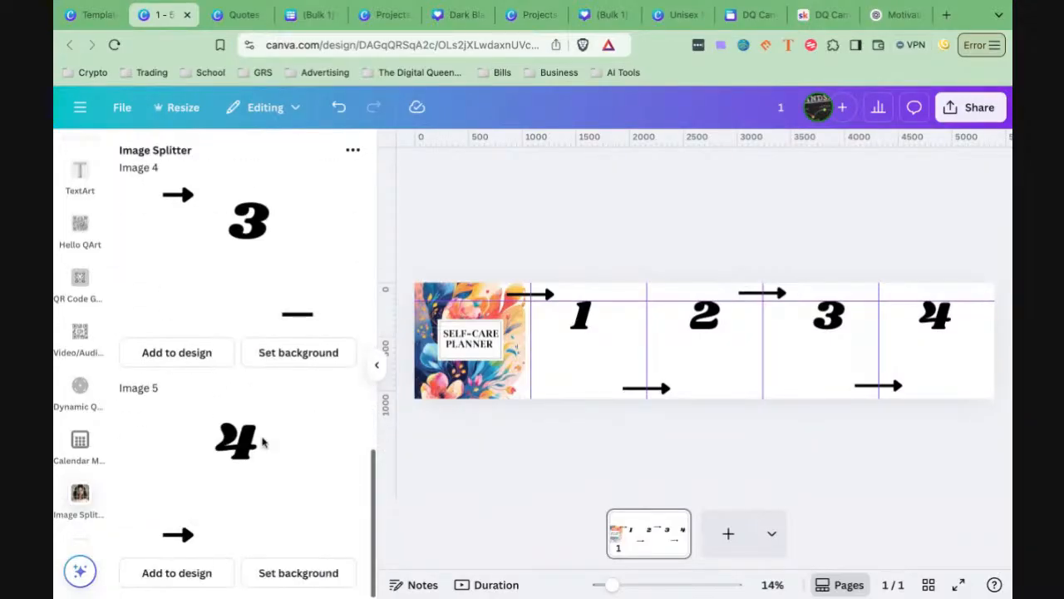
{"action": "scroll", "coordinate": [253, 471], "scroll_direction": "up", "scroll_amount": 10}
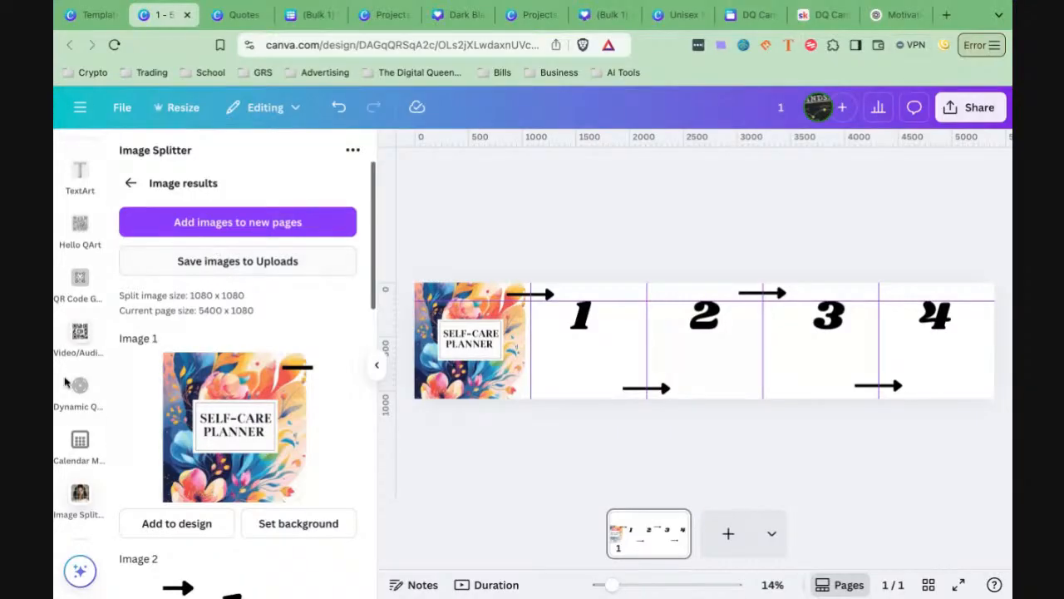
Step: Look through the sidebar's app list and the carousel template results, returning to the Image Splitter settings
{"action": "scroll", "coordinate": [79, 389], "scroll_direction": "down", "scroll_amount": 5}
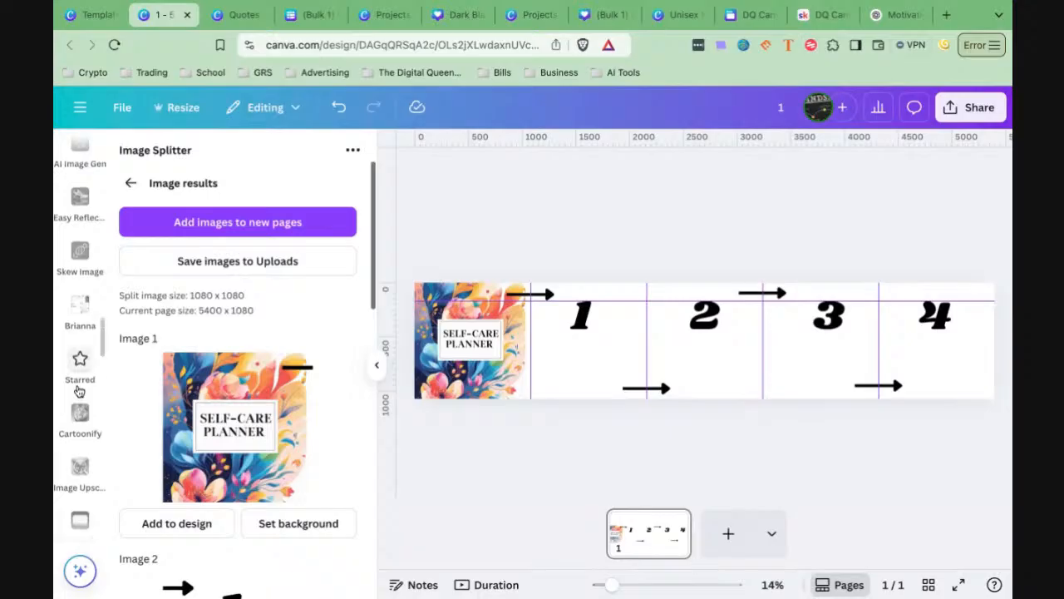
{"action": "scroll", "coordinate": [79, 389], "scroll_direction": "down", "scroll_amount": 5}
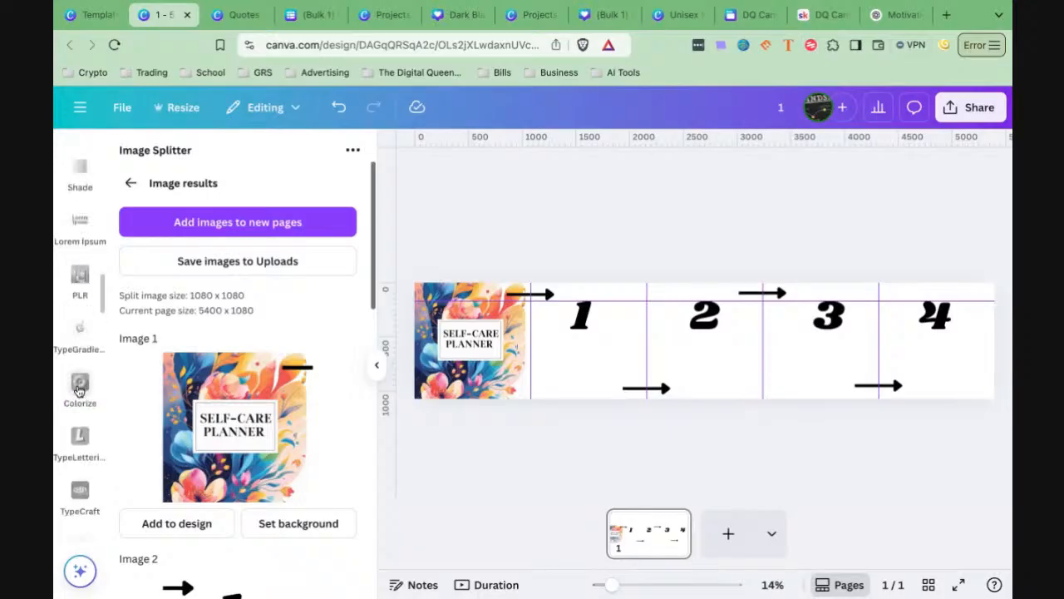
{"action": "left_click", "coordinate": [87, 16]}
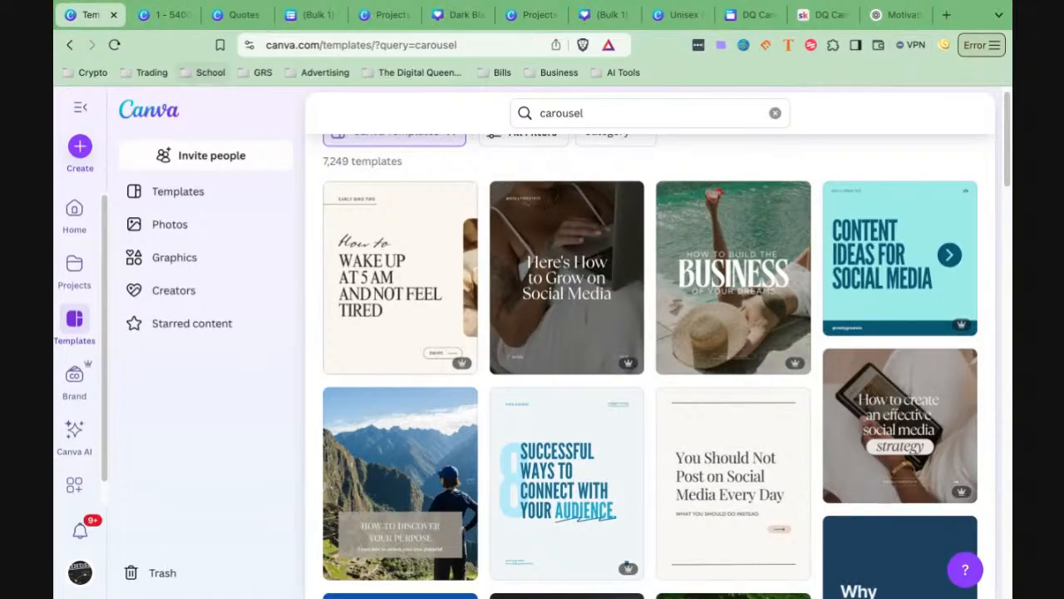
{"action": "left_click", "coordinate": [159, 15]}
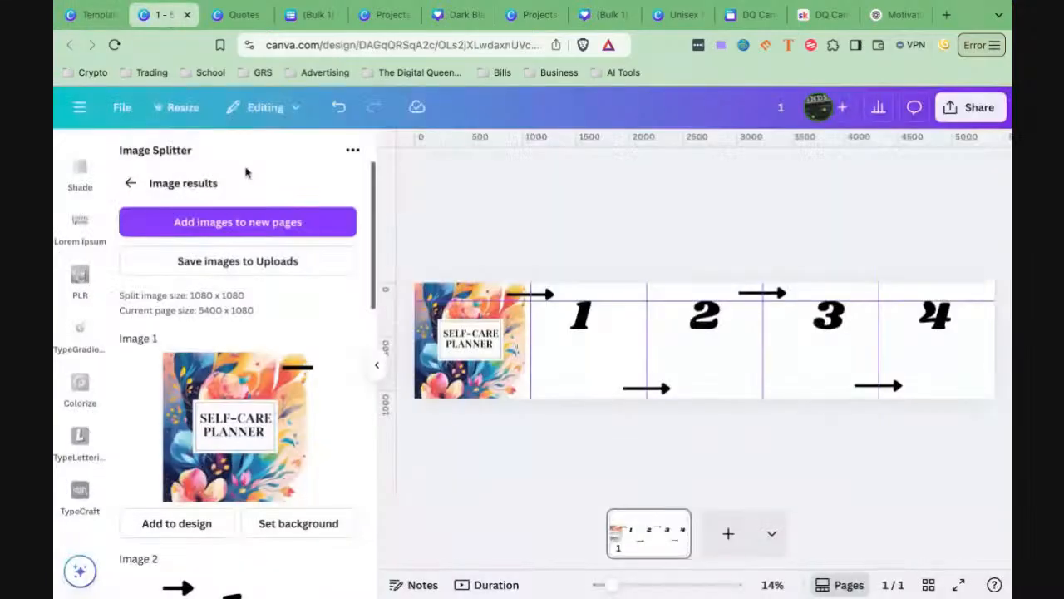
{"action": "left_click", "coordinate": [130, 183]}
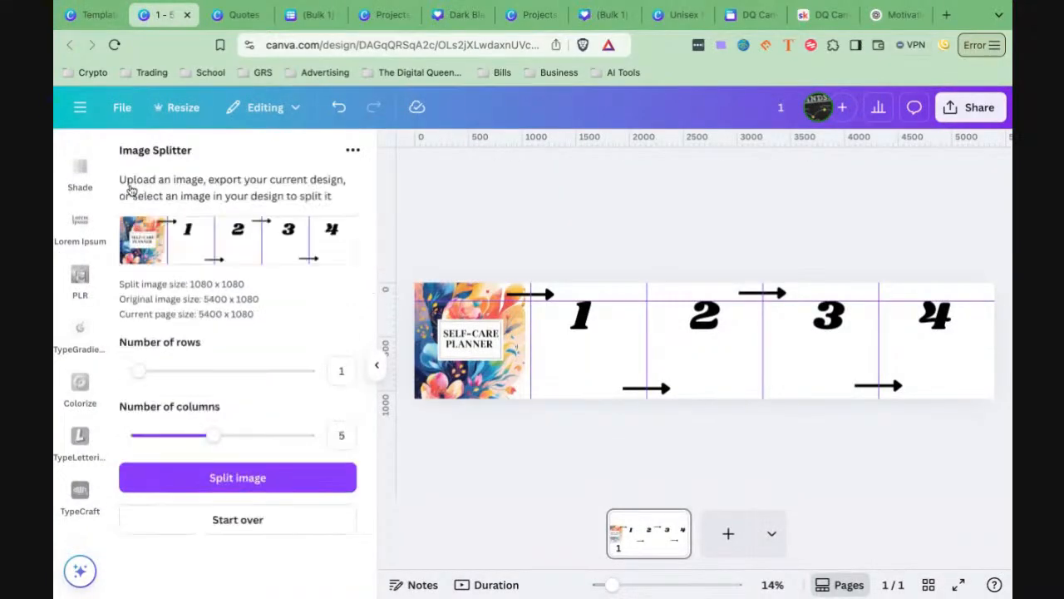
{"action": "scroll", "coordinate": [84, 384], "scroll_direction": "up", "scroll_amount": 5}
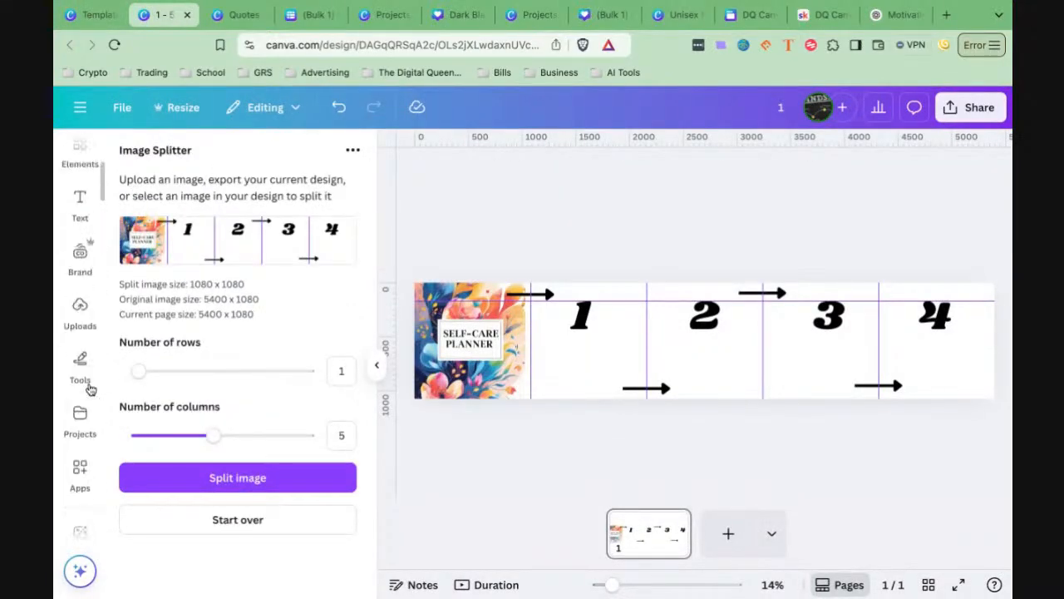
{"action": "scroll", "coordinate": [87, 391], "scroll_direction": "down", "scroll_amount": 3}
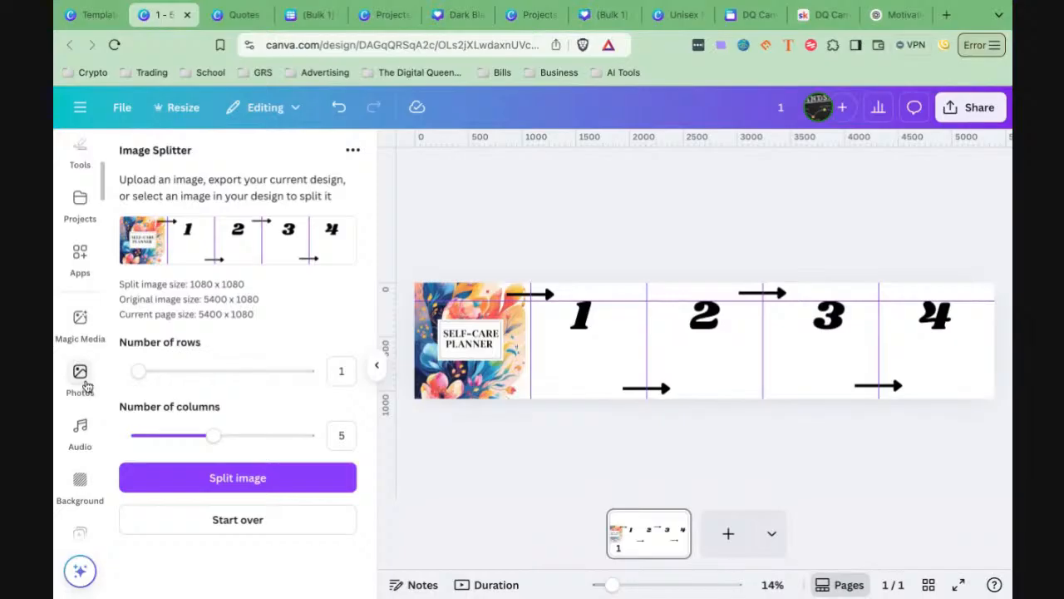
{"action": "scroll", "coordinate": [87, 366], "scroll_direction": "up", "scroll_amount": 1}
{"action": "scroll", "coordinate": [86, 364], "scroll_direction": "up", "scroll_amount": 1}
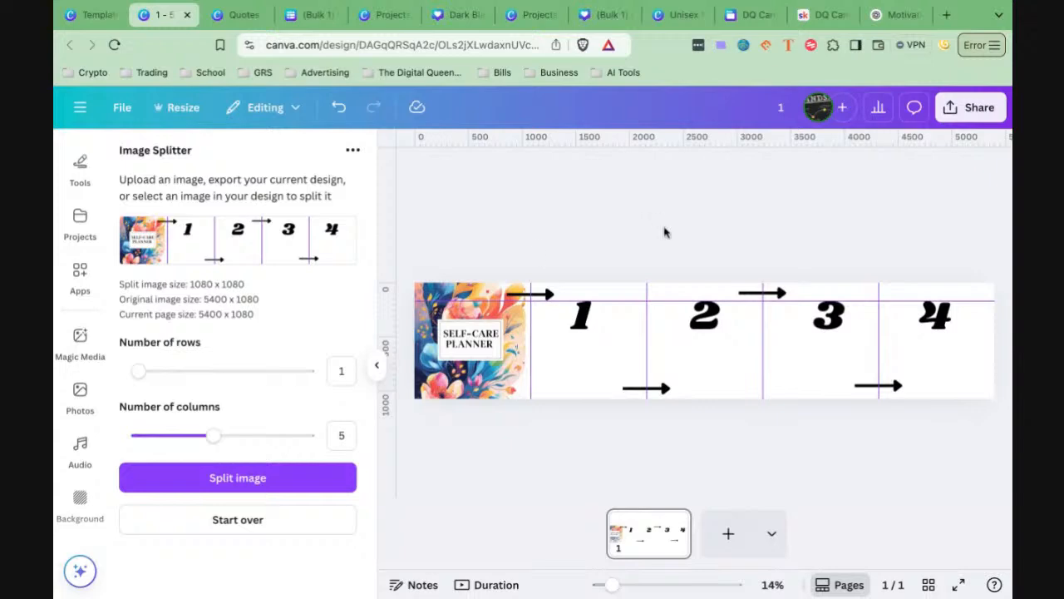
Step: Switch to the DQ Canva Academy community on Skool and open the Canva 101 course in its classroom
{"action": "left_click", "coordinate": [819, 17]}
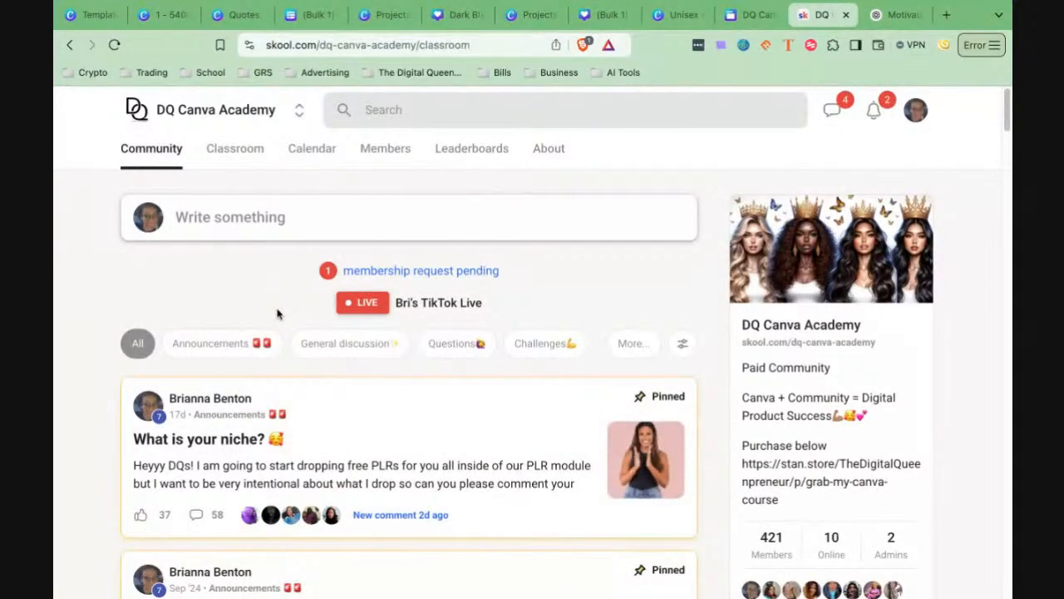
{"action": "left_click", "coordinate": [368, 343]}
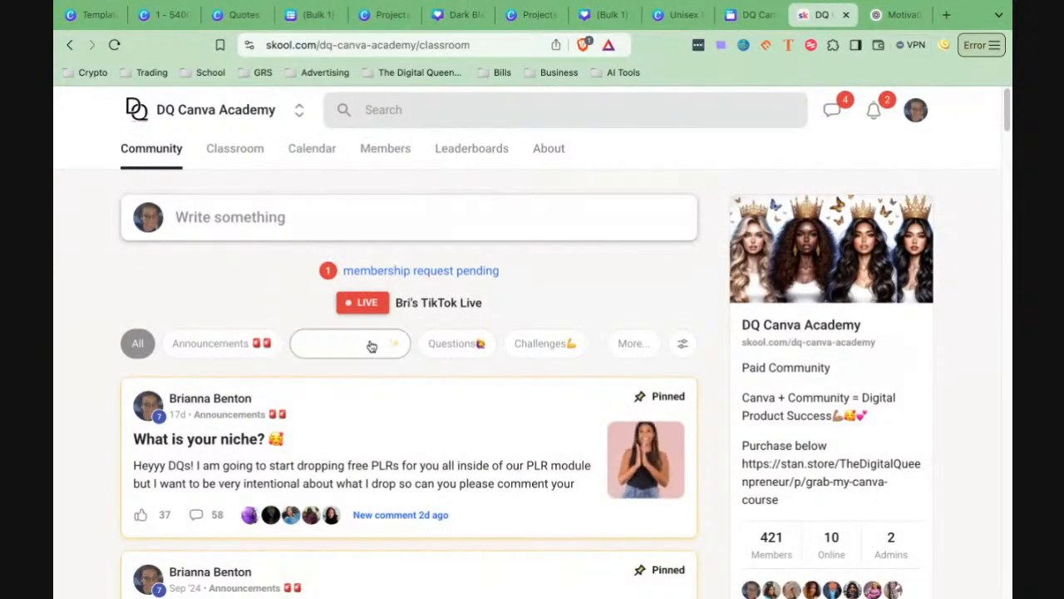
{"action": "scroll", "coordinate": [360, 349], "scroll_direction": "down", "scroll_amount": 2}
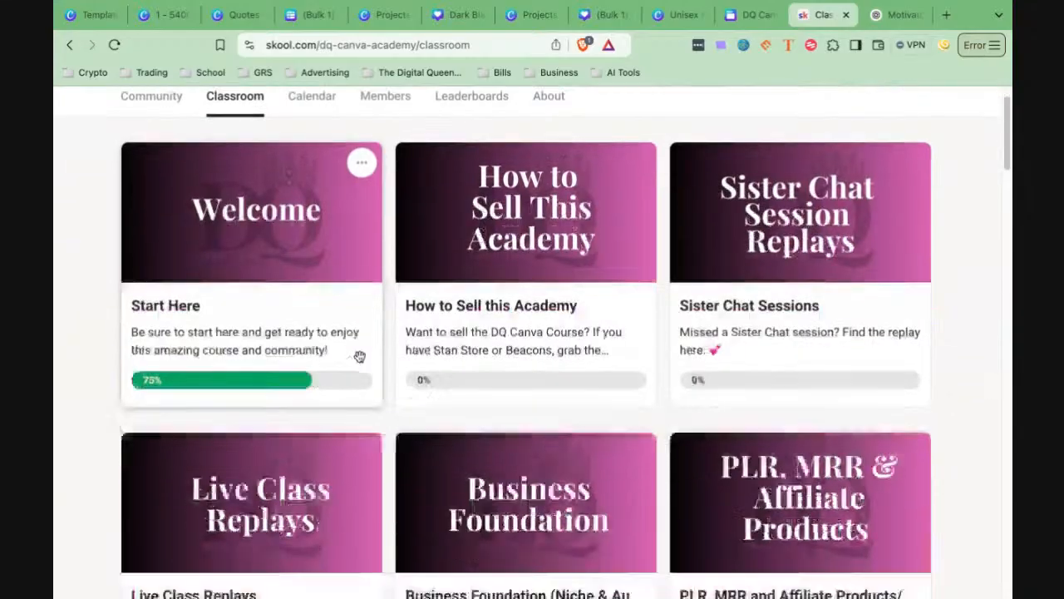
{"action": "scroll", "coordinate": [360, 355], "scroll_direction": "down", "scroll_amount": 5}
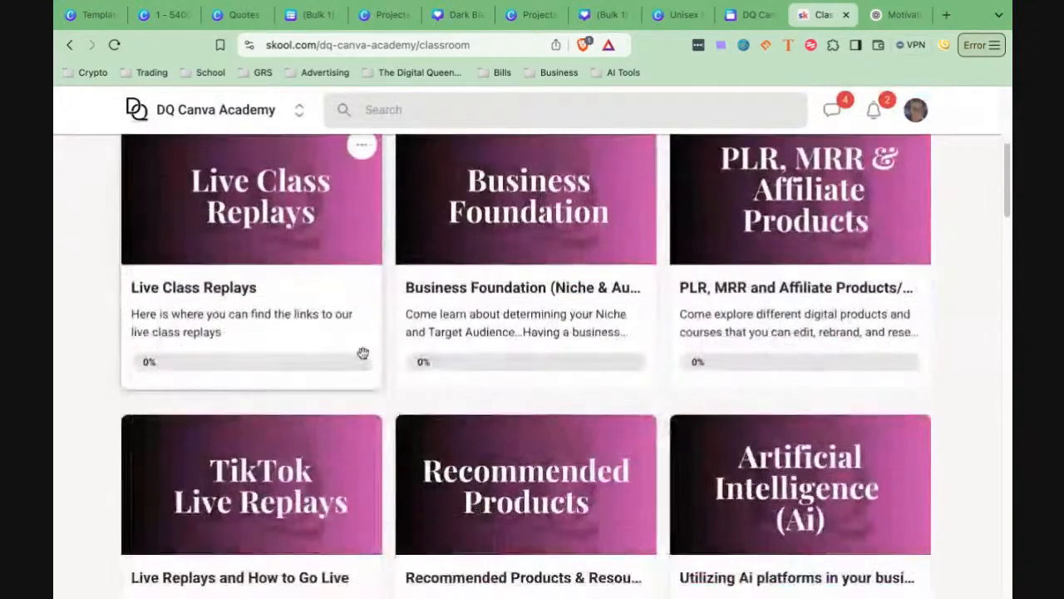
{"action": "scroll", "coordinate": [363, 355], "scroll_direction": "down", "scroll_amount": 4}
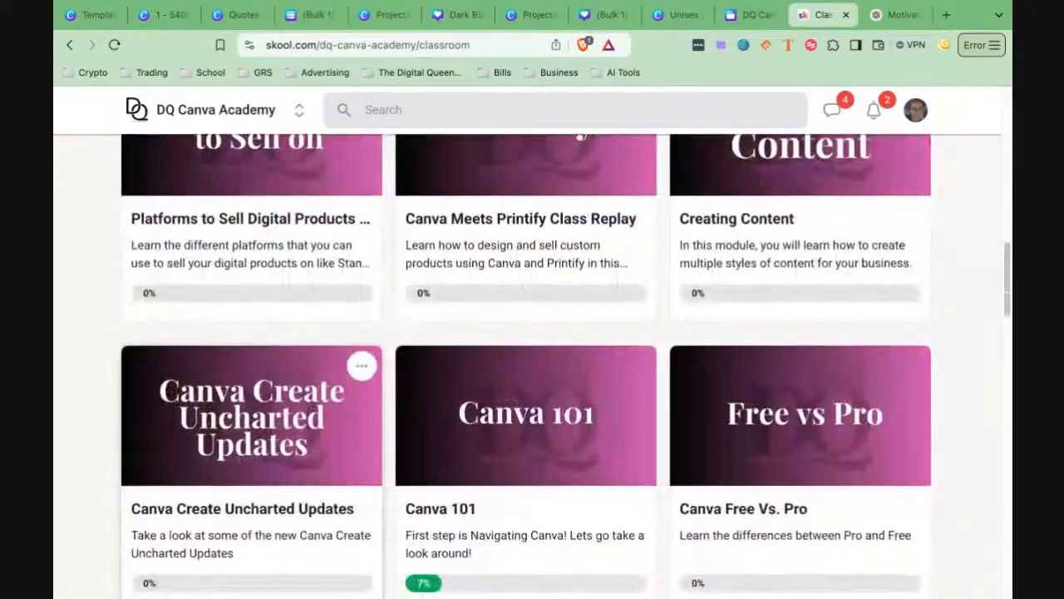
{"action": "scroll", "coordinate": [332, 399], "scroll_direction": "down", "scroll_amount": 1}
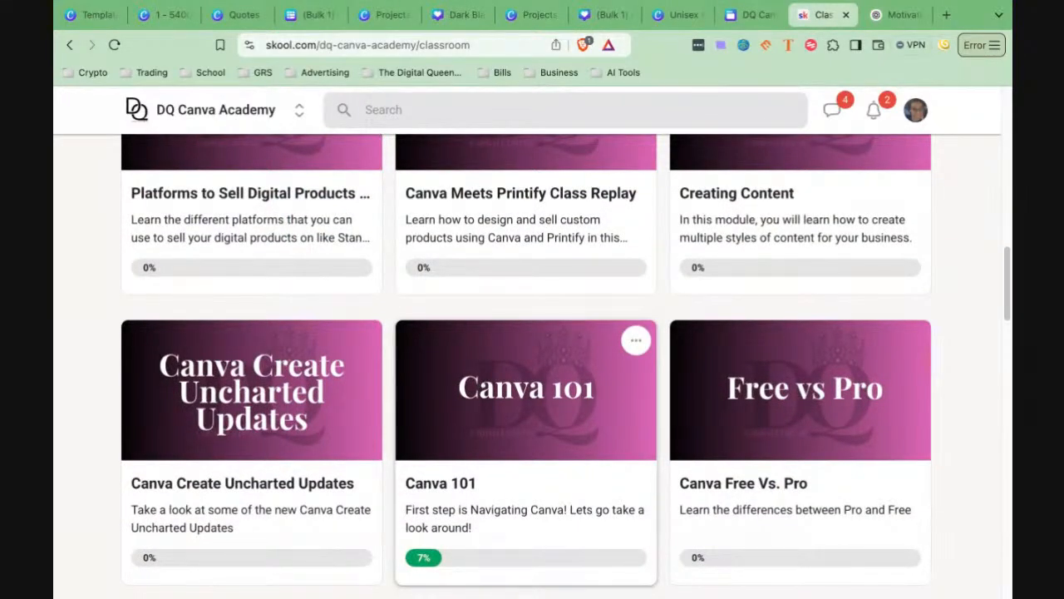
{"action": "left_click", "coordinate": [454, 382]}
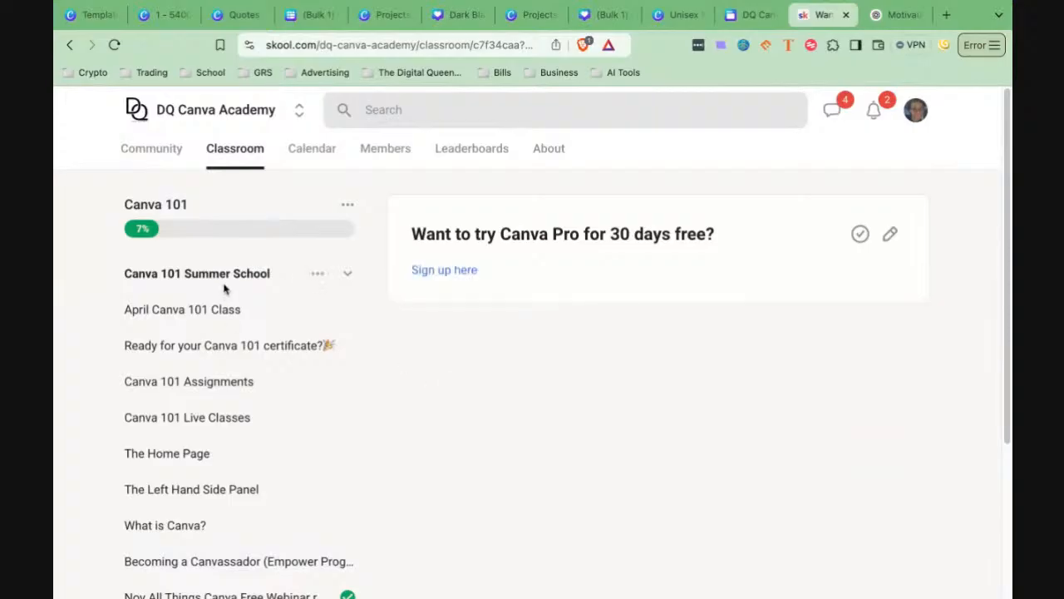
Step: Add a page to the Canva 101 Summer School folder and title it "Canva 101 Summer Session 2"
{"action": "left_click", "coordinate": [348, 279]}
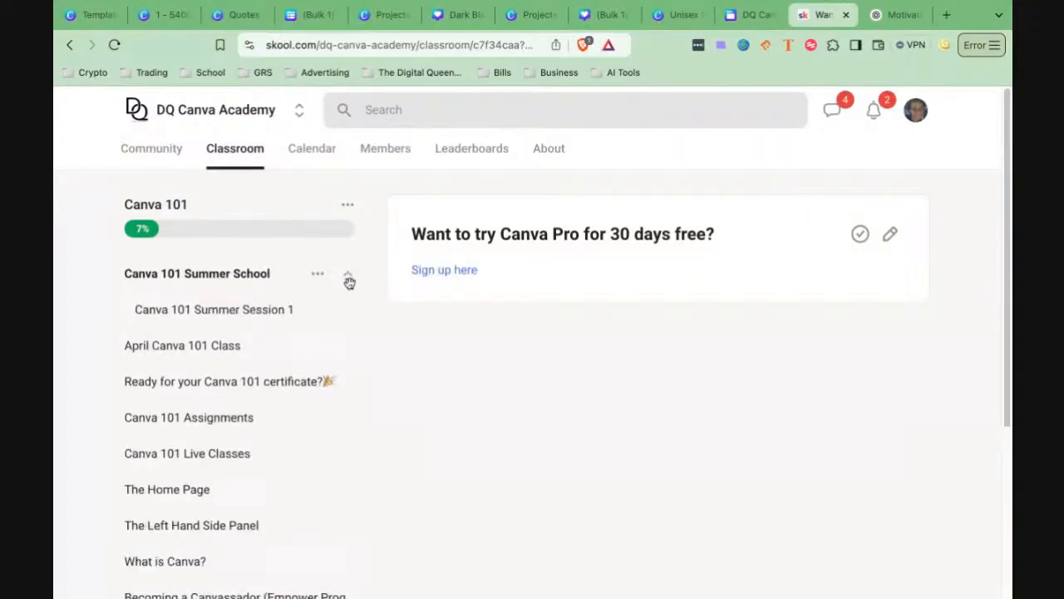
{"action": "left_click", "coordinate": [318, 278]}
{"action": "left_click", "coordinate": [255, 366]}
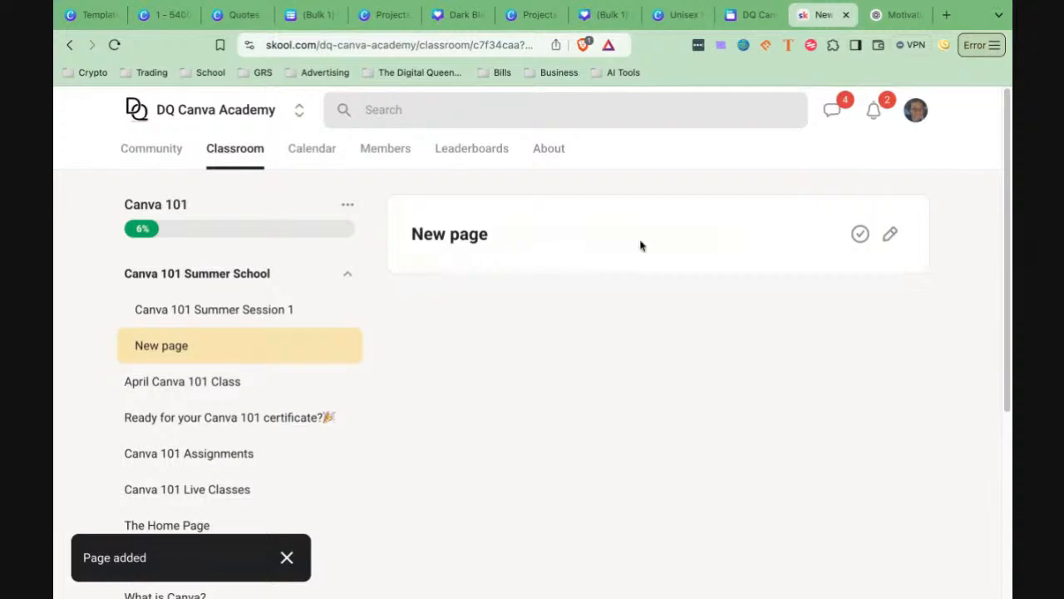
{"action": "left_click", "coordinate": [883, 239]}
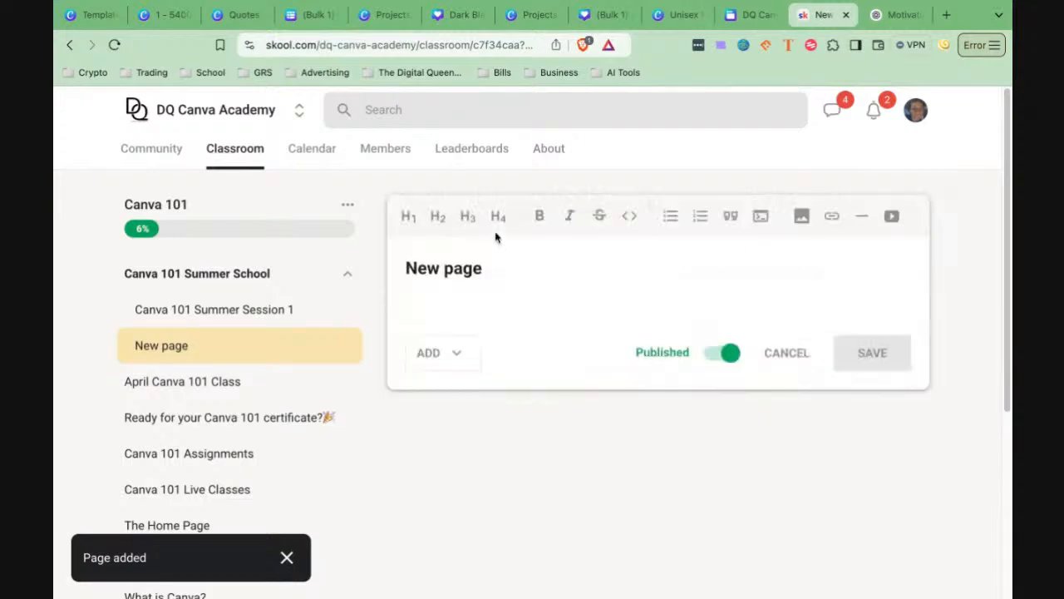
{"action": "left_click_drag", "start_coordinate": [489, 269], "coordinate": [378, 265]}
{"action": "type", "text": "Canva "}
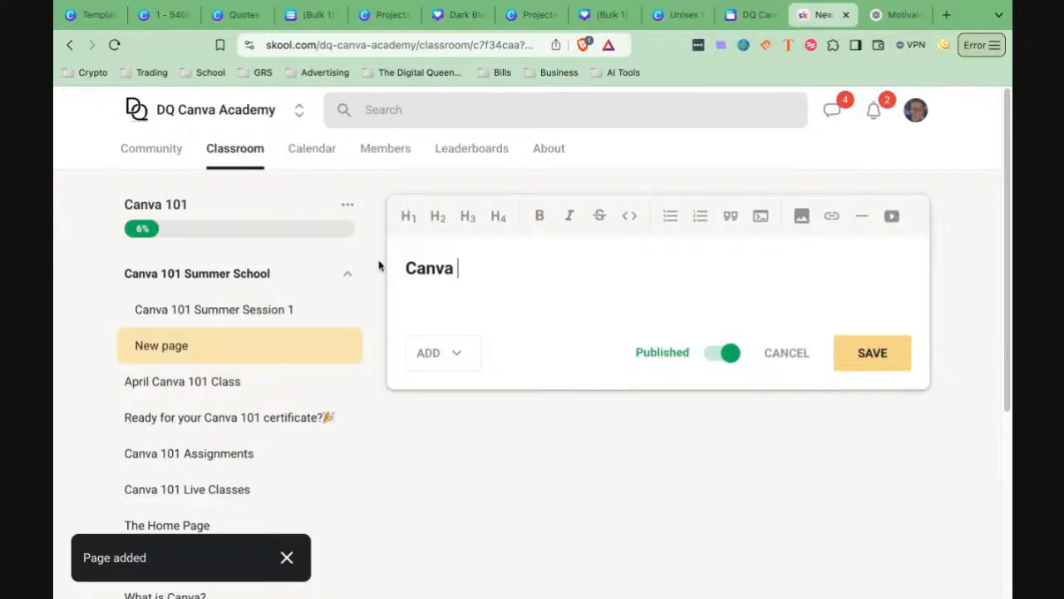
{"action": "type", "text": "101 Sum"}
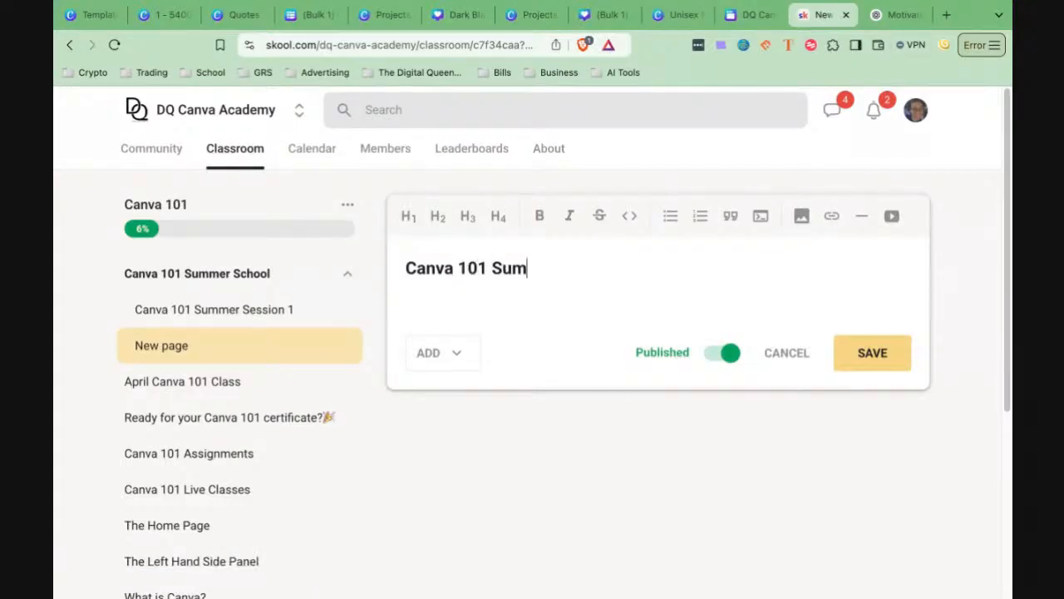
{"action": "type", "text": "mer Sess"}
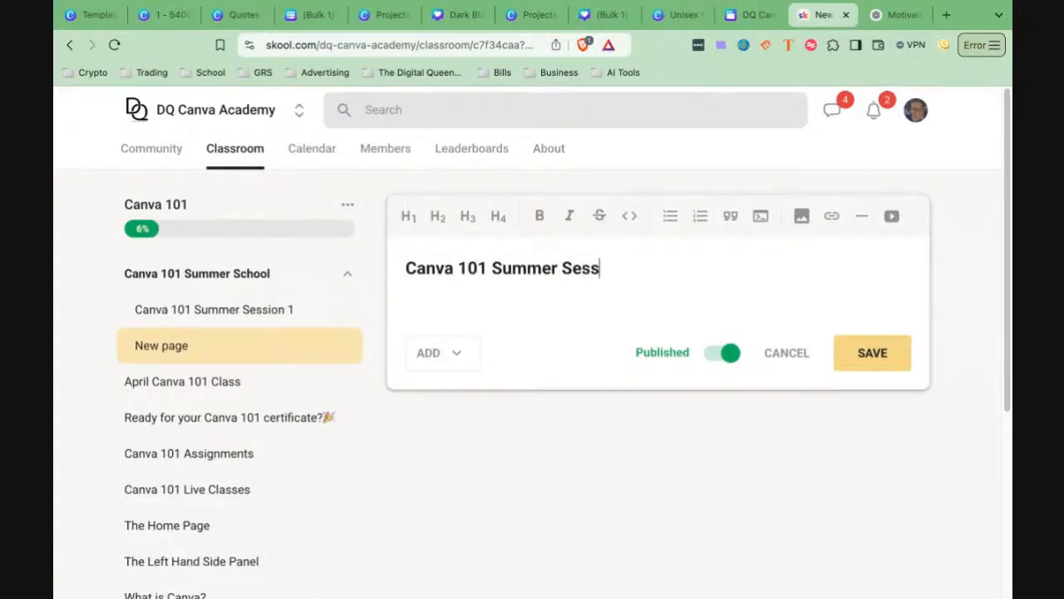
{"action": "type", "text": "ion 2"}
Step: Write "Watch the replay here" as the body text of the Canva 101 Summer Session 2 page
{"action": "key", "text": "Return"}
{"action": "type", "text": "Watch "}
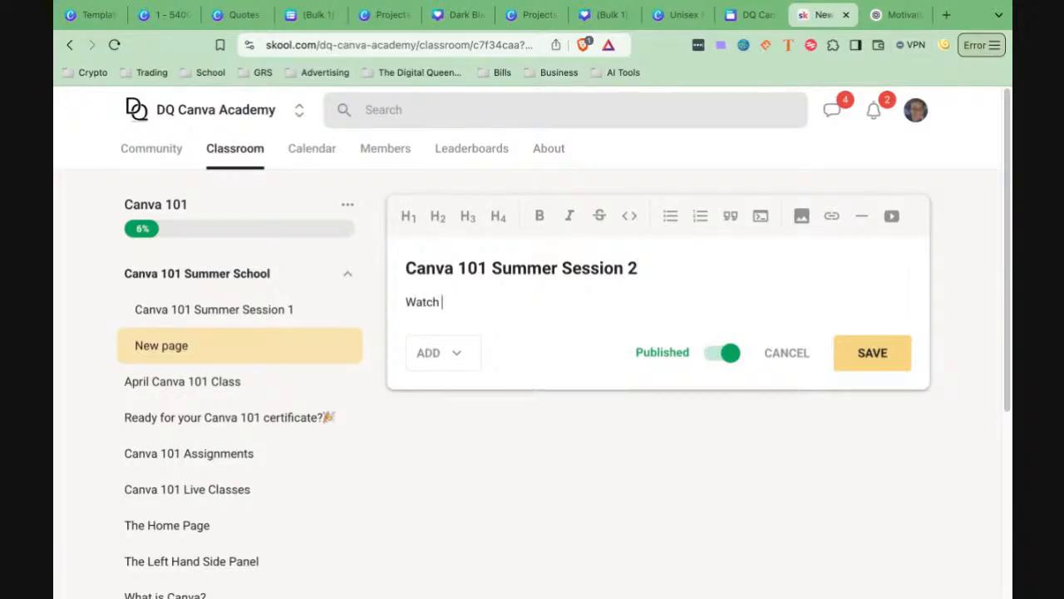
{"action": "type", "text": "the eplay"}
{"action": "key", "text": "BackSpace"}
{"action": "key", "text": "BackSpace"}
{"action": "key", "text": "BackSpace"}
{"action": "key", "text": "BackSpace"}
{"action": "key", "text": "BackSpace"}
{"action": "key", "text": "BackSpace"}
{"action": "type", "text": "replay here"}
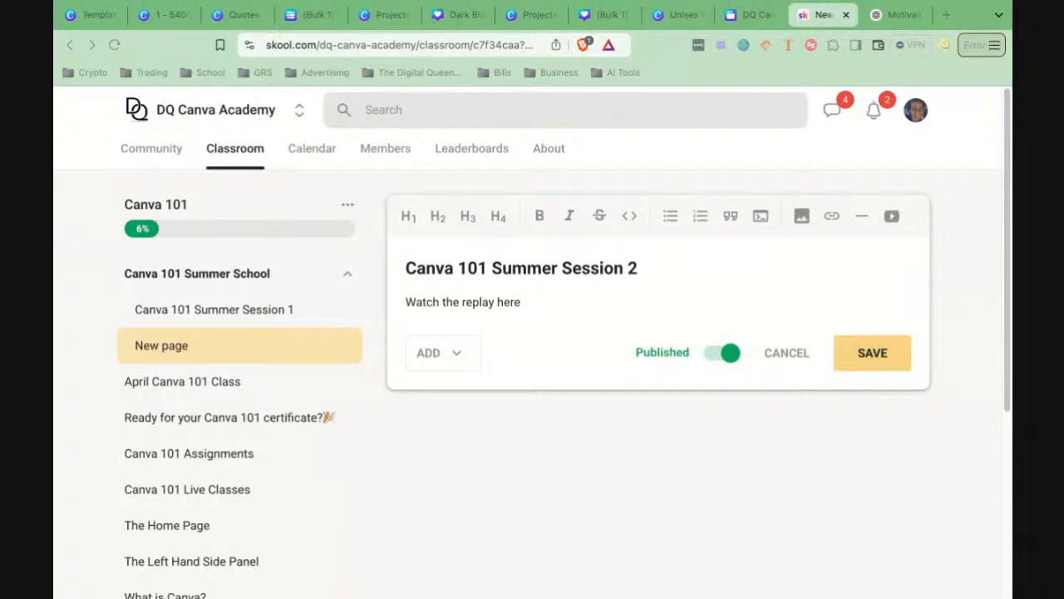
Step: Turn the "Watch the replay here" line into a link and save the Session 2 page
{"action": "triple_click", "coordinate": [530, 308]}
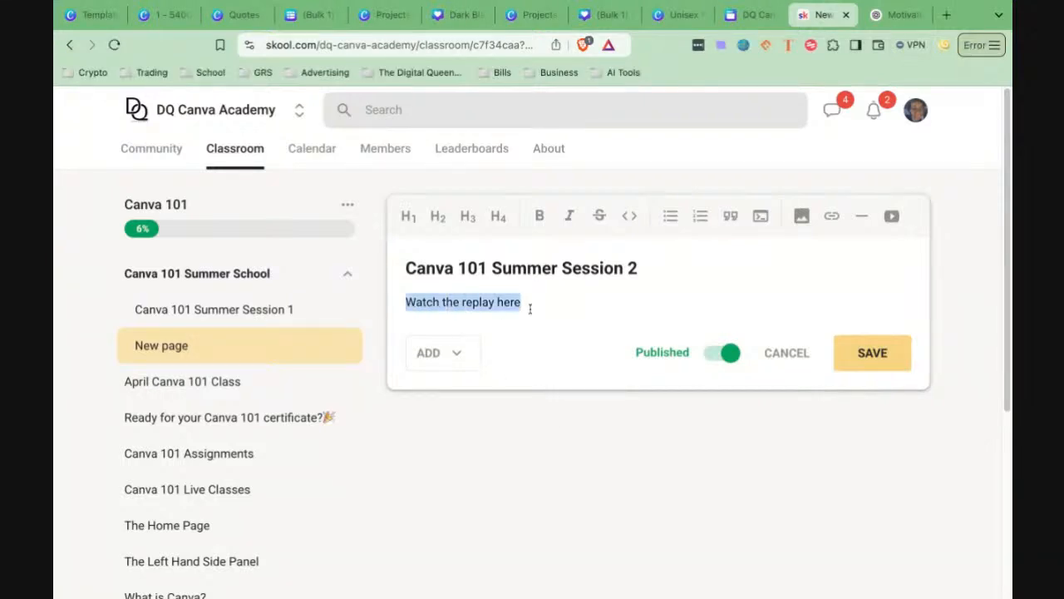
{"action": "left_click", "coordinate": [838, 221]}
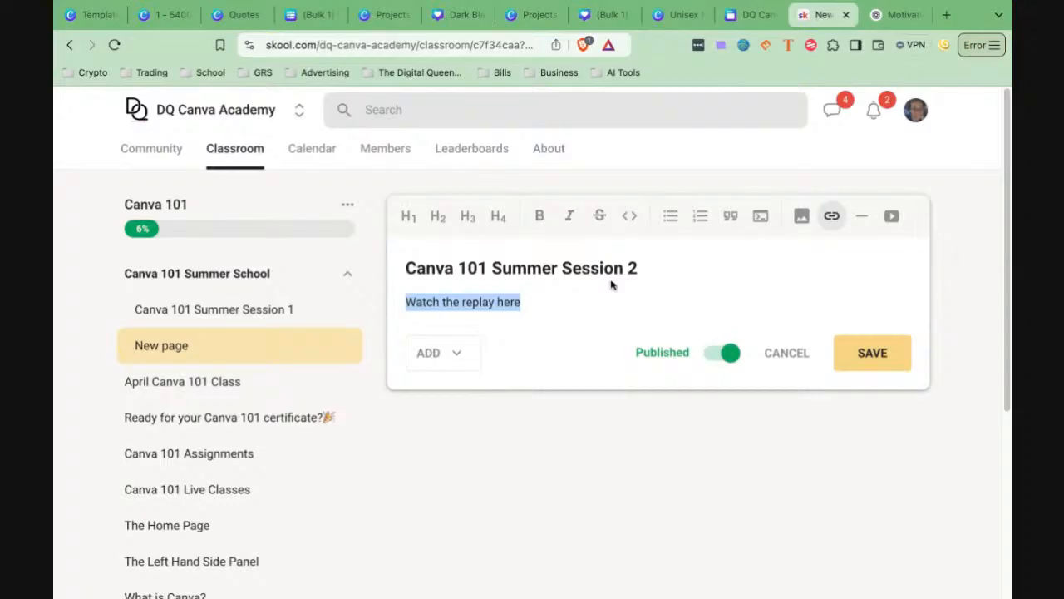
{"action": "left_click", "coordinate": [872, 353]}
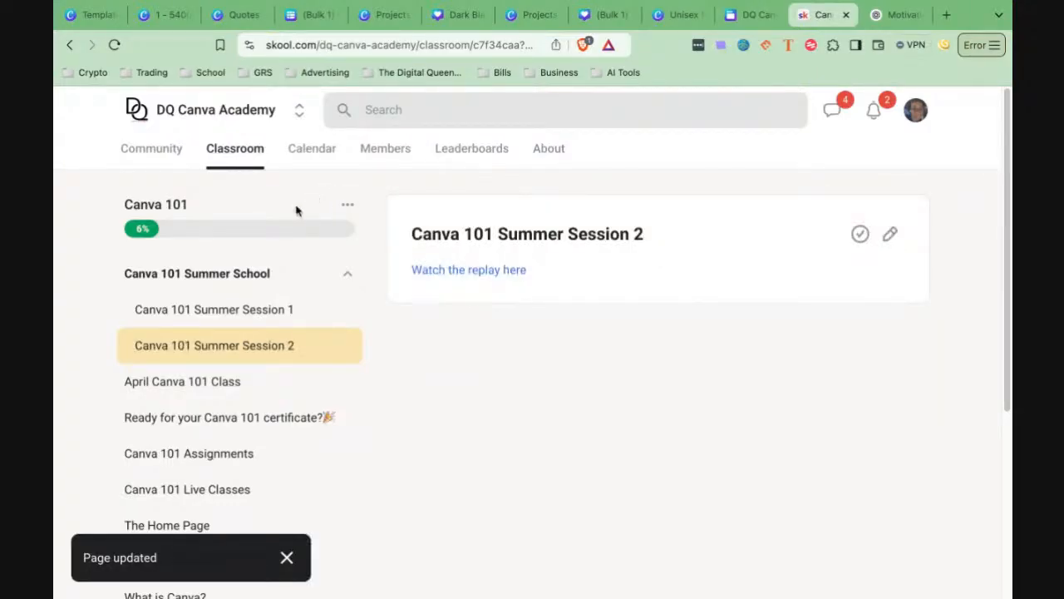
Step: Open the Live Replays and How to Go Live course and add a new page to its TikTok Live Replays folder
{"action": "left_click", "coordinate": [236, 158]}
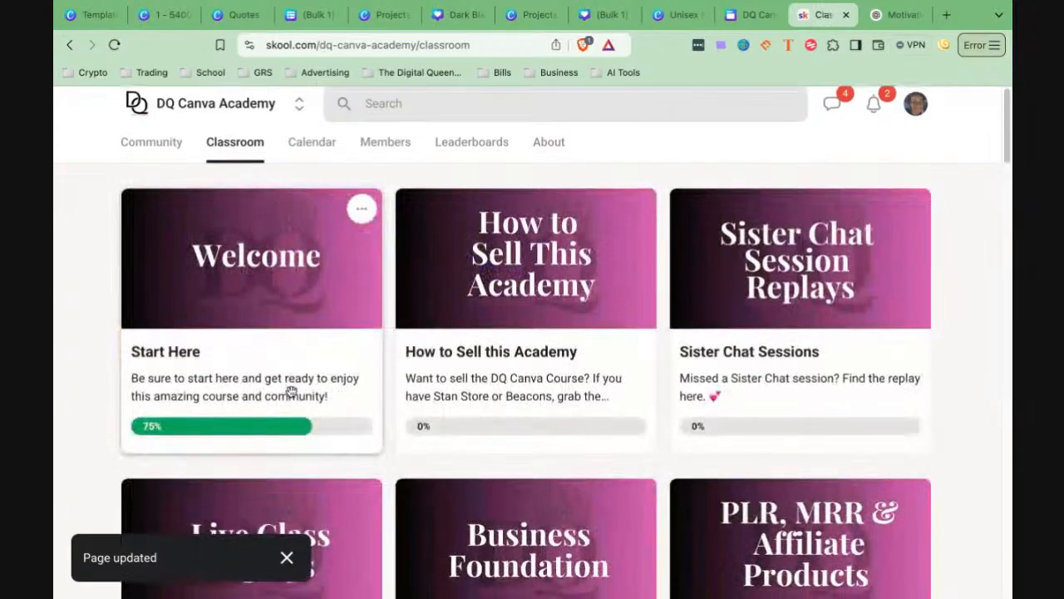
{"action": "scroll", "coordinate": [291, 390], "scroll_direction": "down", "scroll_amount": 5}
{"action": "left_click", "coordinate": [278, 367]}
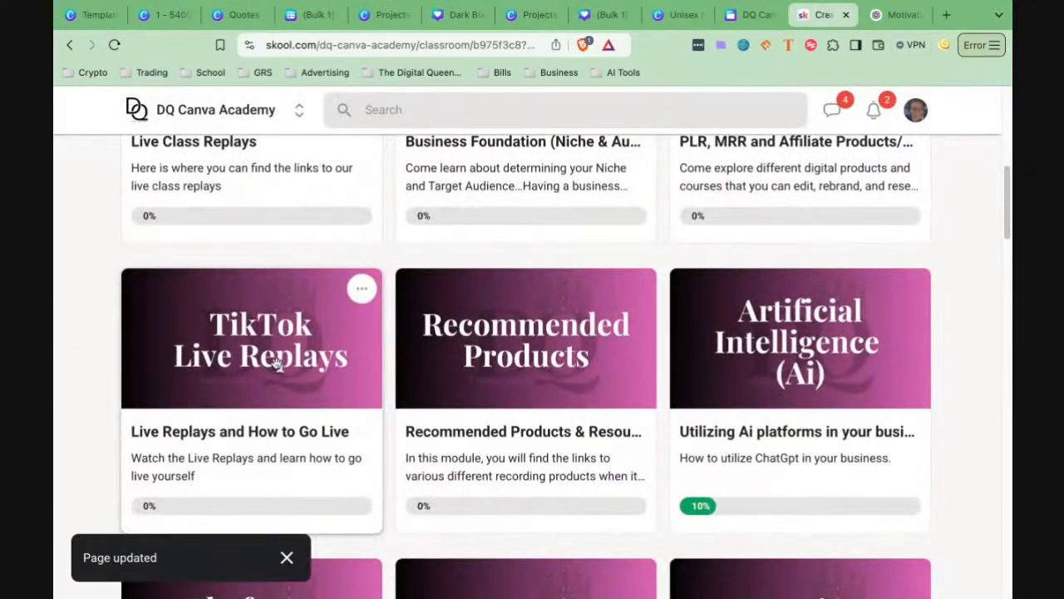
{"action": "scroll", "coordinate": [276, 367], "scroll_direction": "down", "scroll_amount": 9}
{"action": "scroll", "coordinate": [250, 340], "scroll_direction": "up", "scroll_amount": 9}
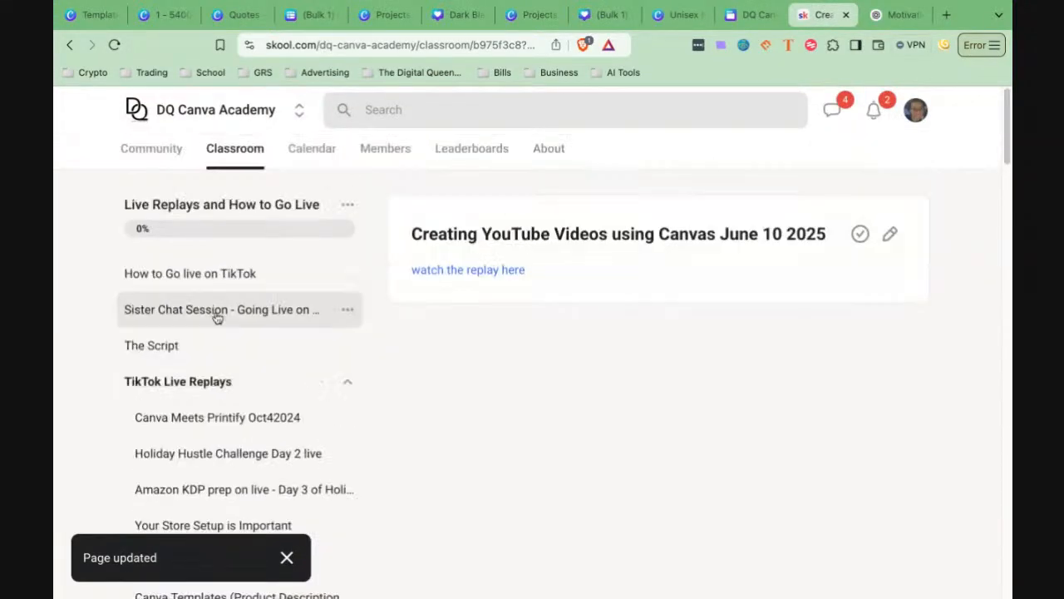
{"action": "left_click", "coordinate": [319, 383]}
{"action": "left_click", "coordinate": [251, 468]}
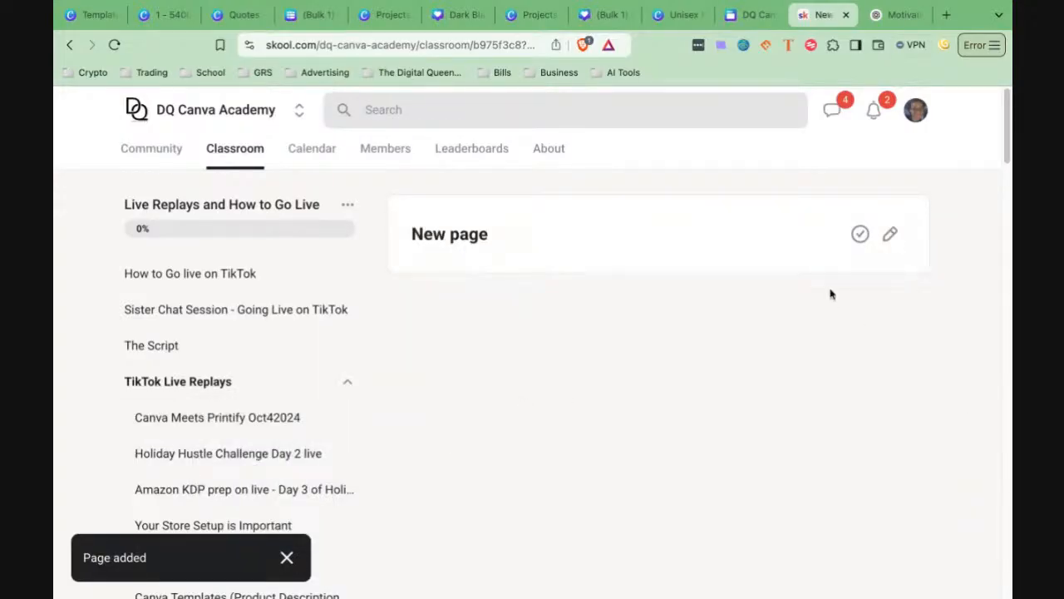
Step: Title the new TikTok Live Replays page "Canva 101 Summer School Session 2"
{"action": "left_click", "coordinate": [890, 234]}
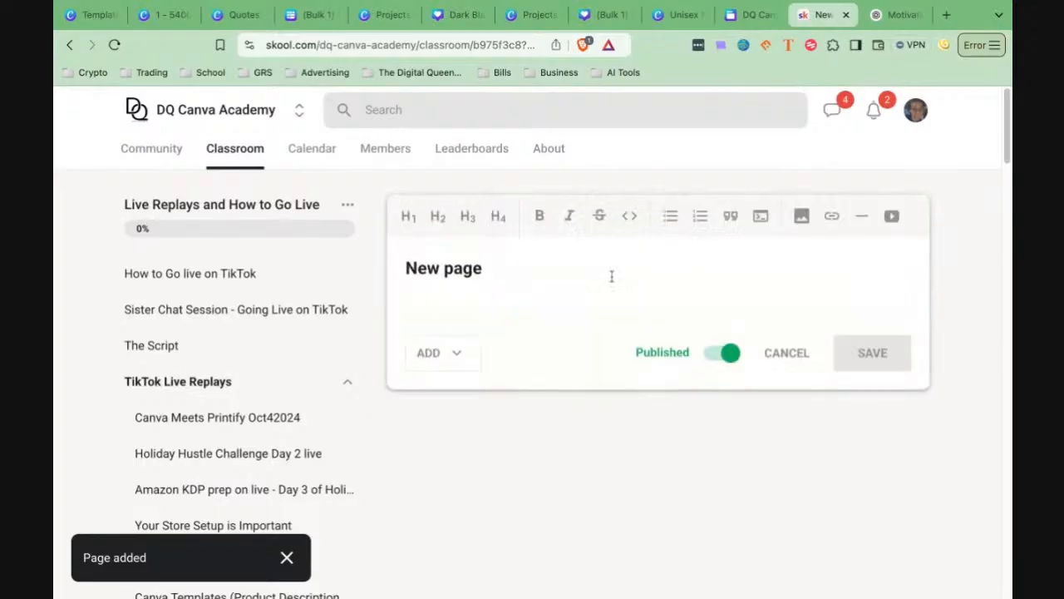
{"action": "triple_click", "coordinate": [487, 271]}
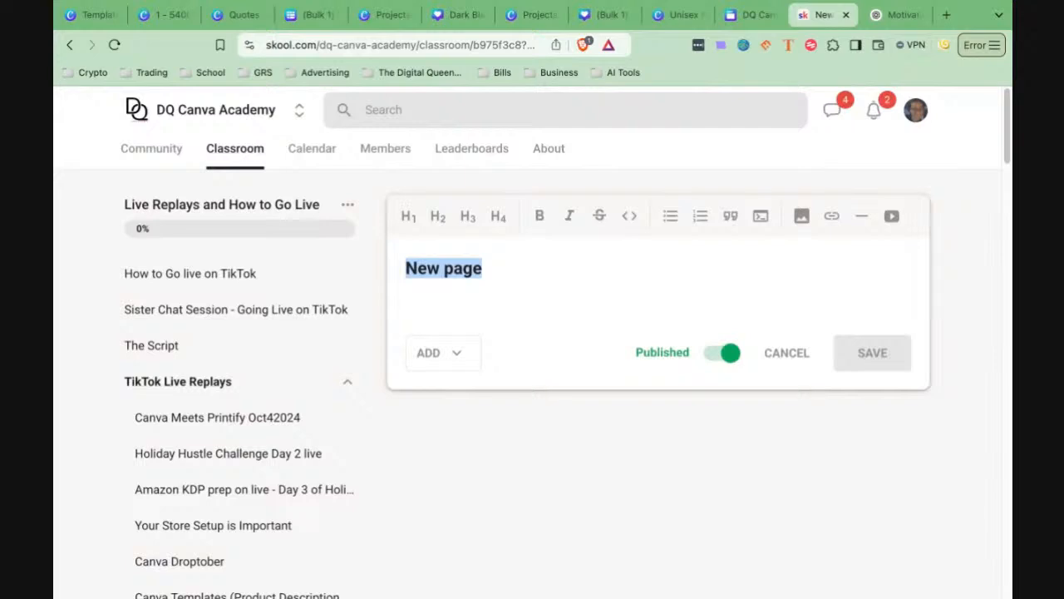
{"action": "type", "text": "d"}
{"action": "key", "text": "BackSpace"}
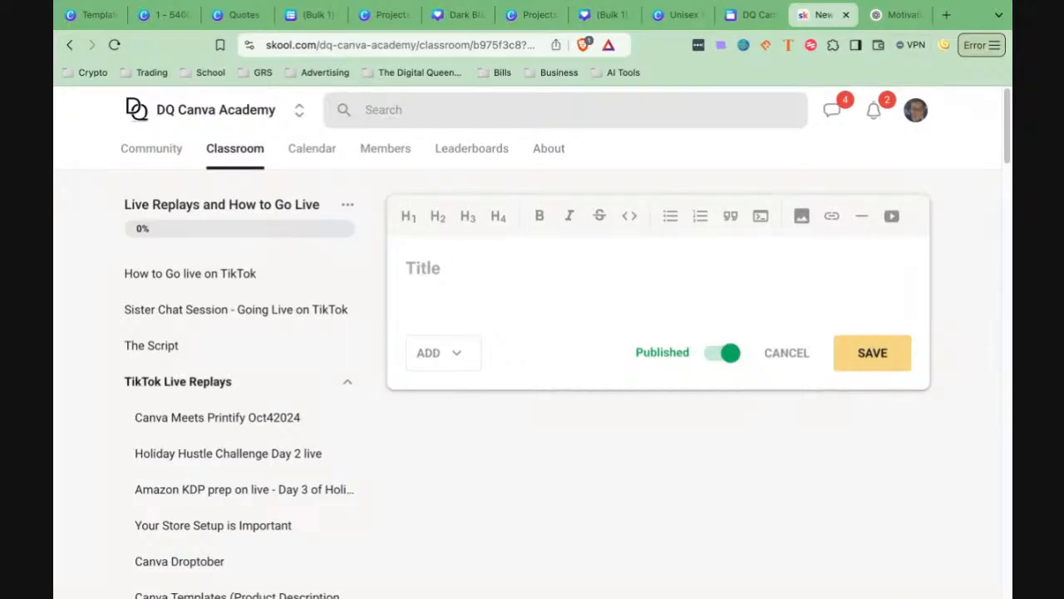
{"action": "type", "text": "Canva 101 "}
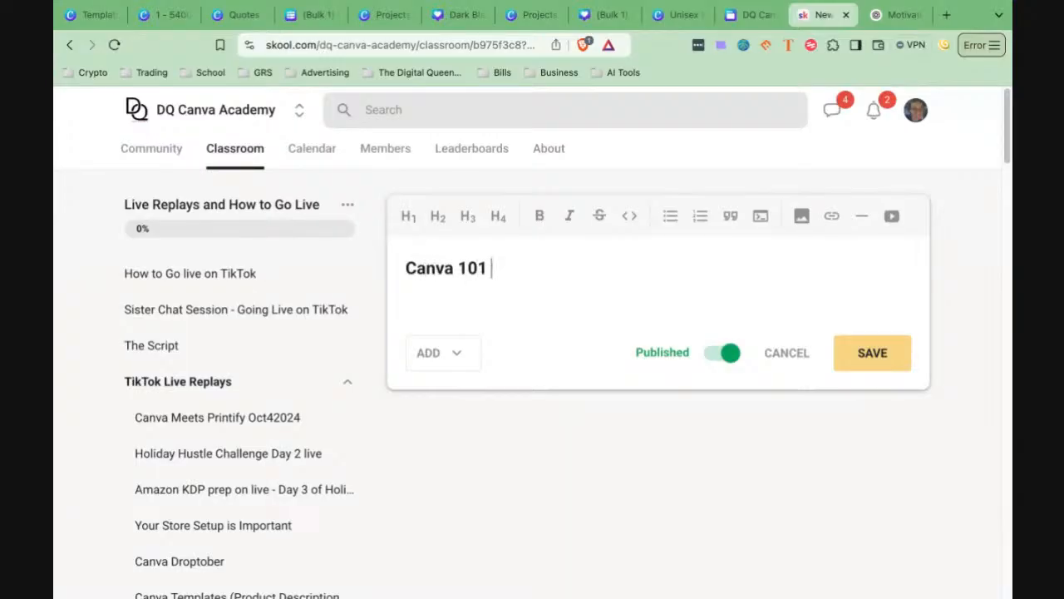
{"action": "type", "text": "Summer S"}
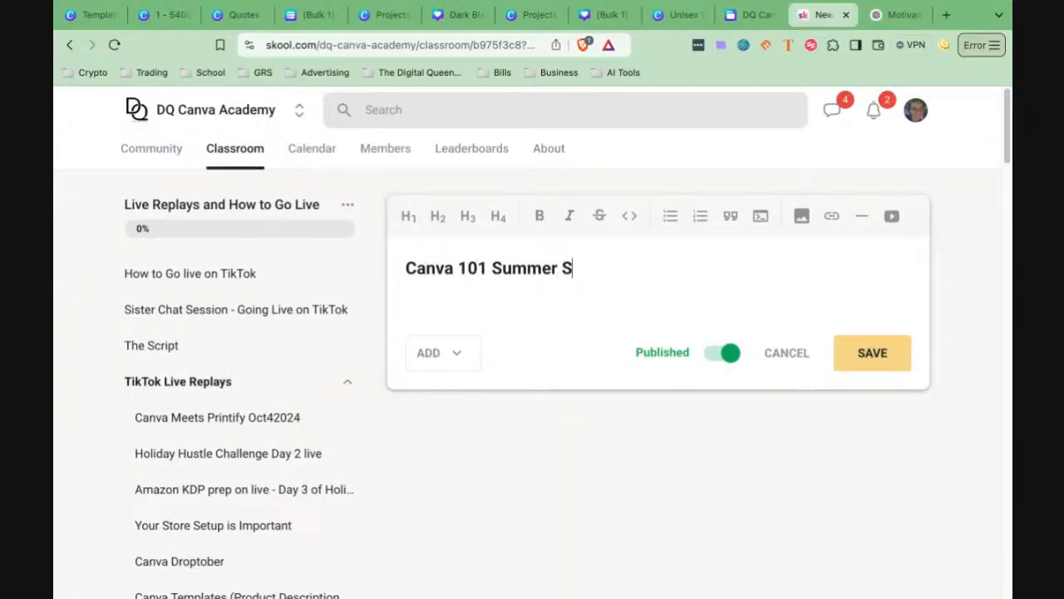
{"action": "type", "text": "chool Session 2"}
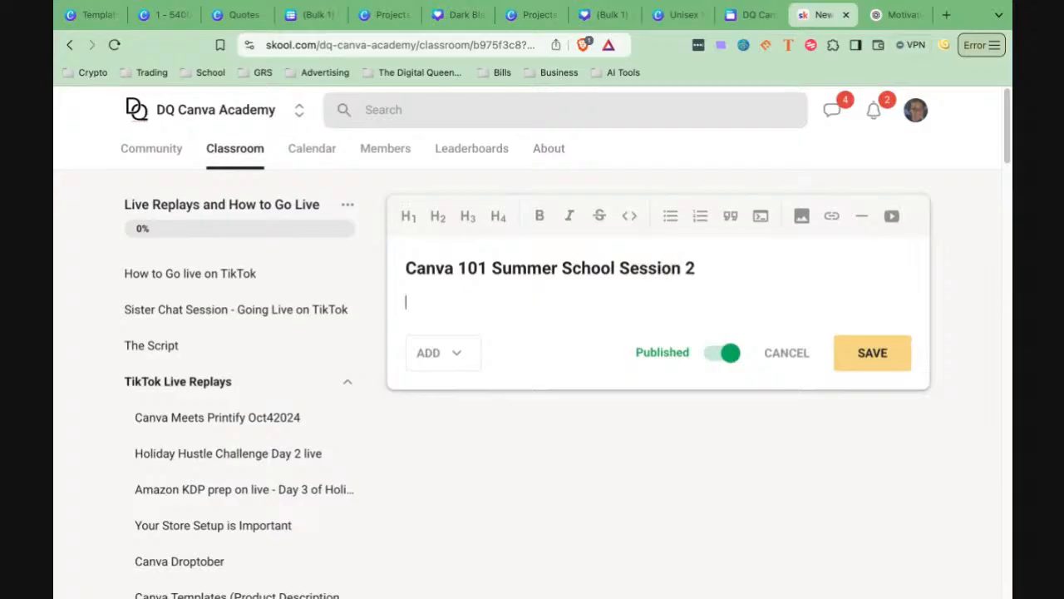
Step: Add the line "Watch the replay here" below the title and turn it into a link
{"action": "key", "text": "Return"}
{"action": "type", "text": "Watch the replay here"}
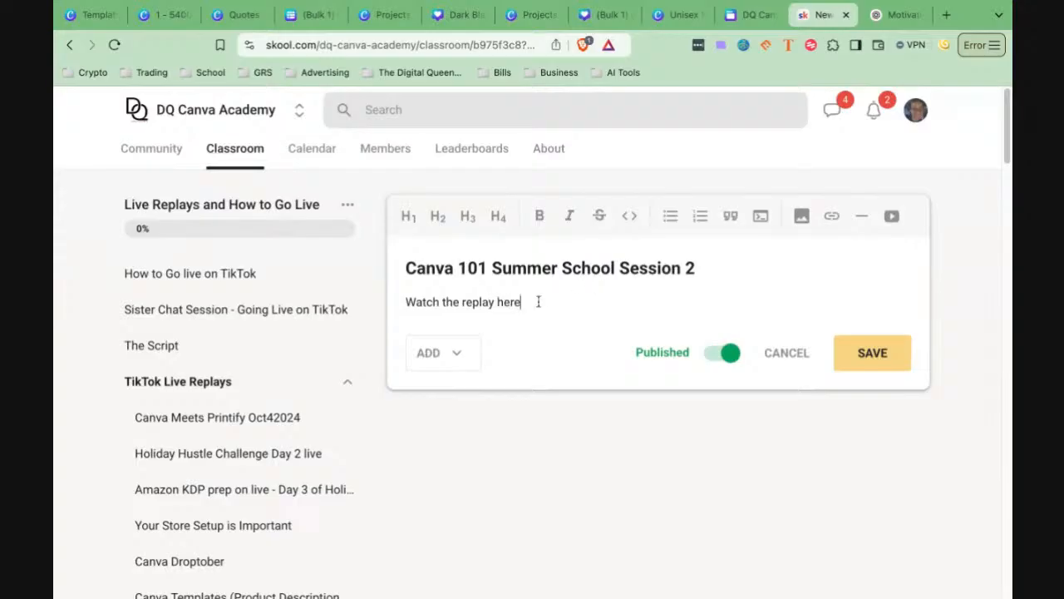
{"action": "left_click_drag", "start_coordinate": [539, 302], "coordinate": [407, 303]}
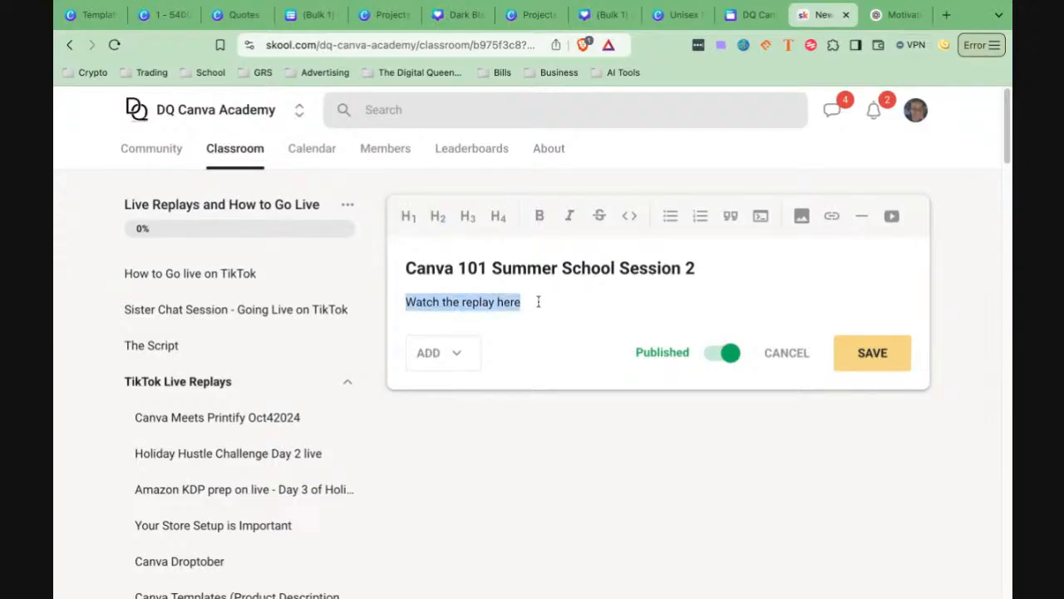
{"action": "left_click", "coordinate": [833, 217]}
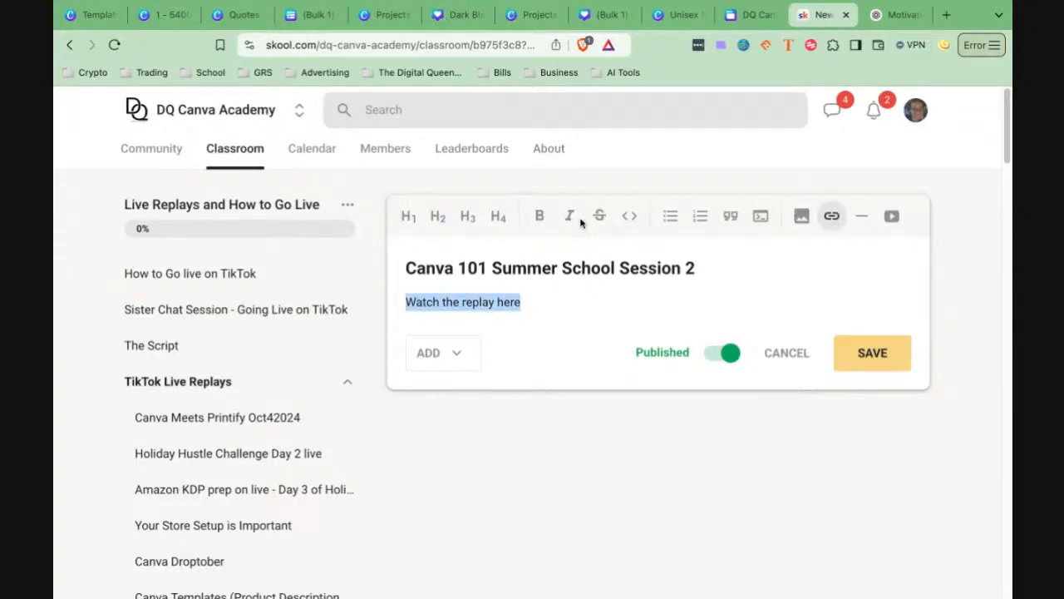
{"action": "left_click", "coordinate": [639, 200]}
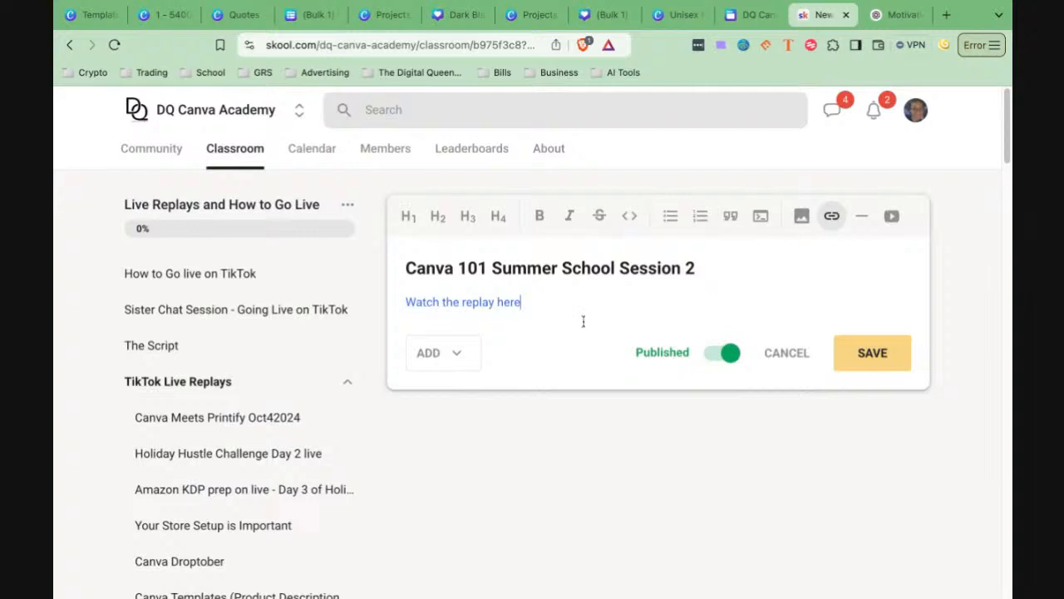
Step: Add the lines "We went over the foundation of Canva", "Bulk Create" and "Carousels for IG" below the replay link and save the page
{"action": "key", "text": "Return"}
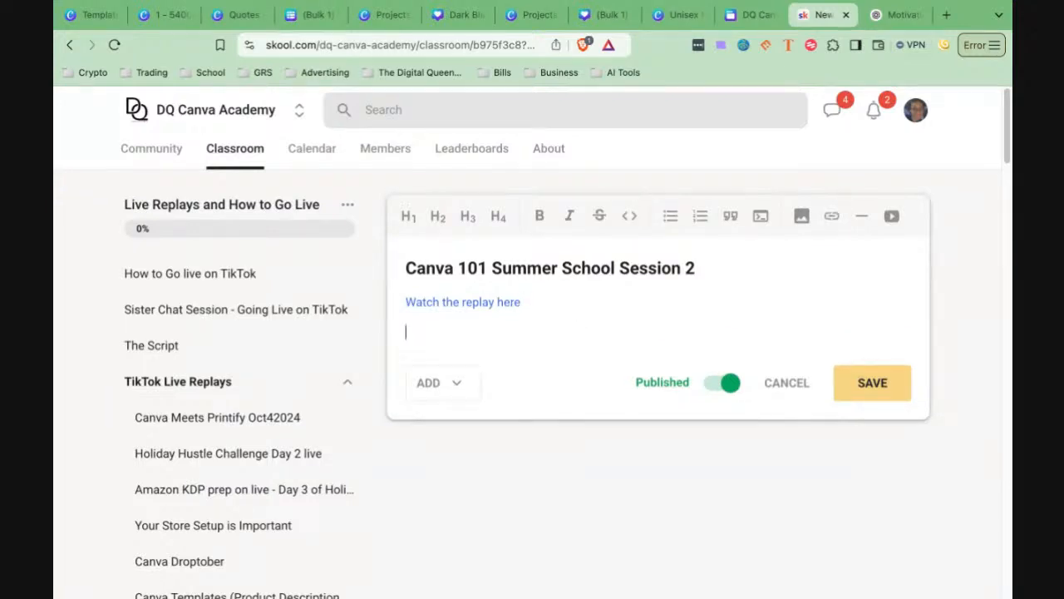
{"action": "type", "text": "We went over the found"}
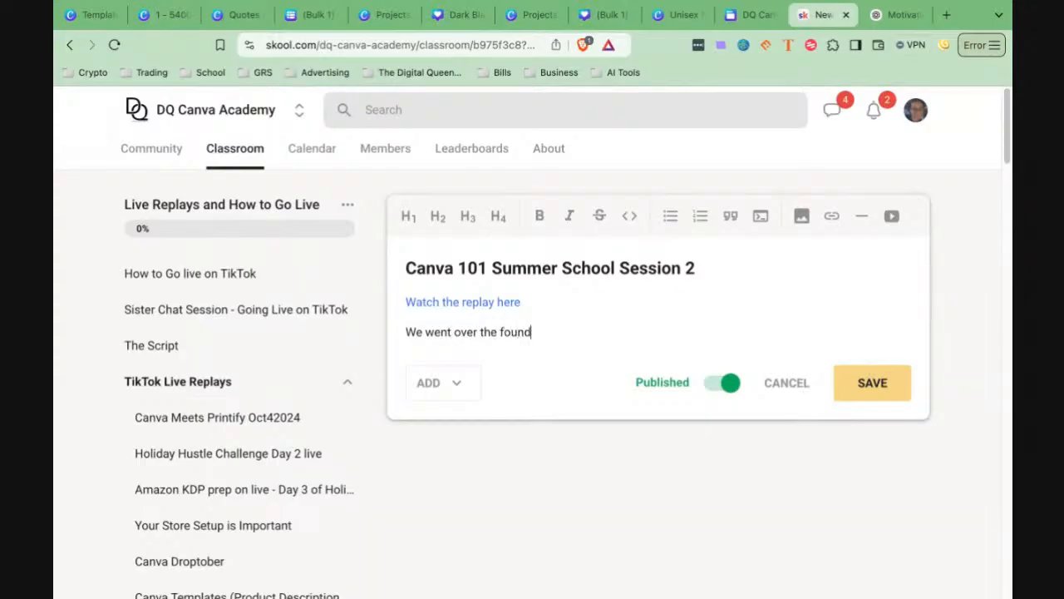
{"action": "type", "text": "ation of Canva"}
{"action": "key", "text": "Return"}
{"action": "type", "text": "Bulk Create"}
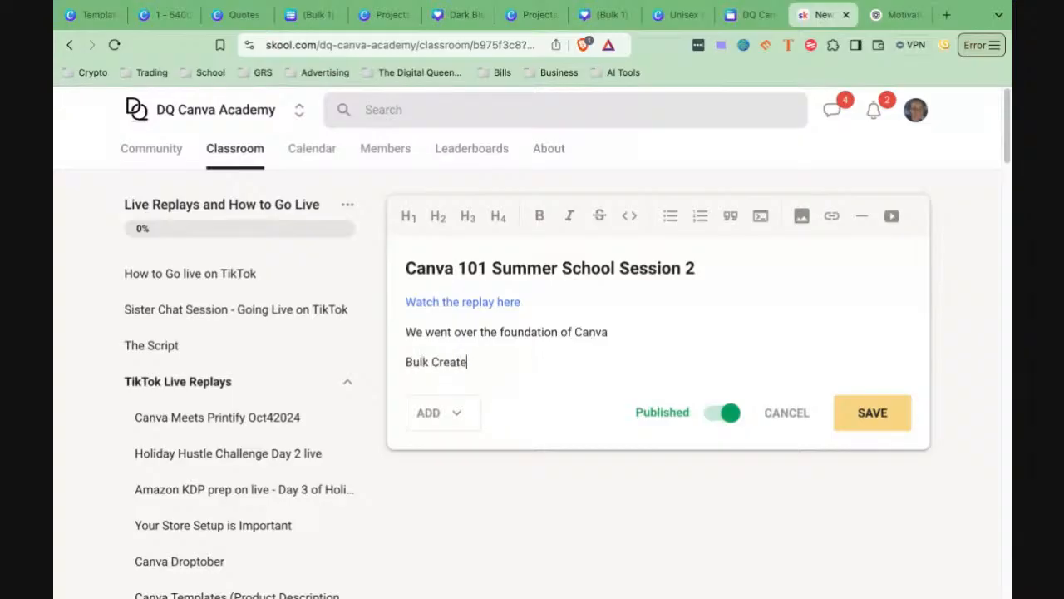
{"action": "key", "text": "Return"}
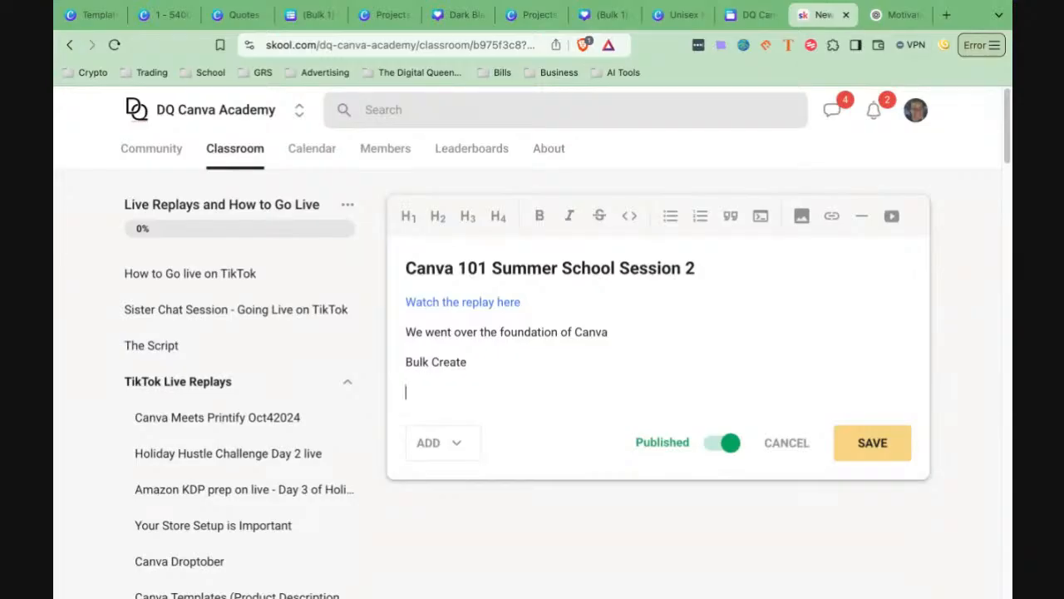
{"action": "type", "text": "Carousels for IG"}
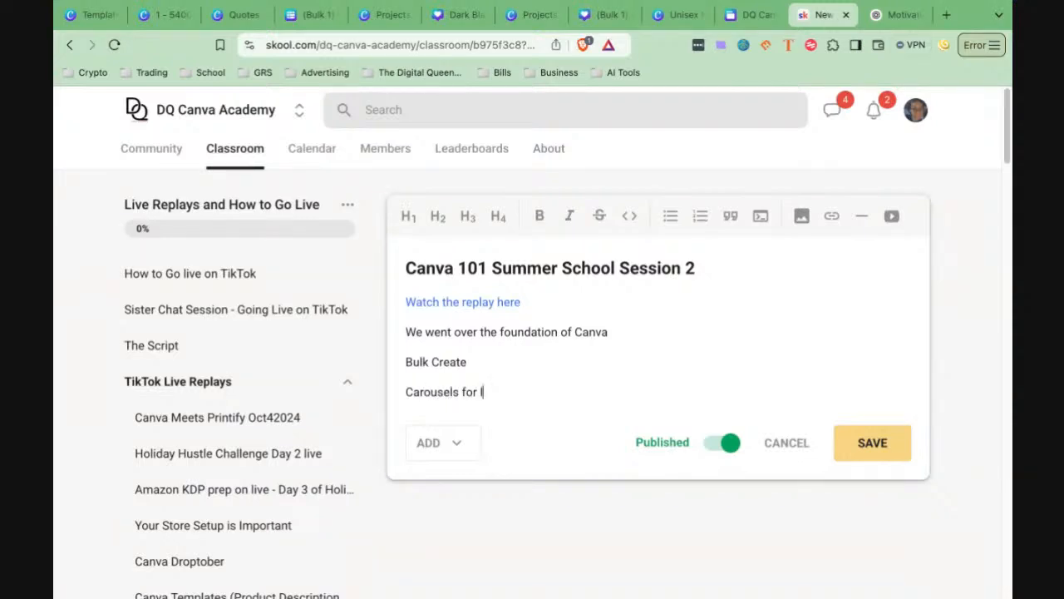
{"action": "left_click", "coordinate": [874, 454]}
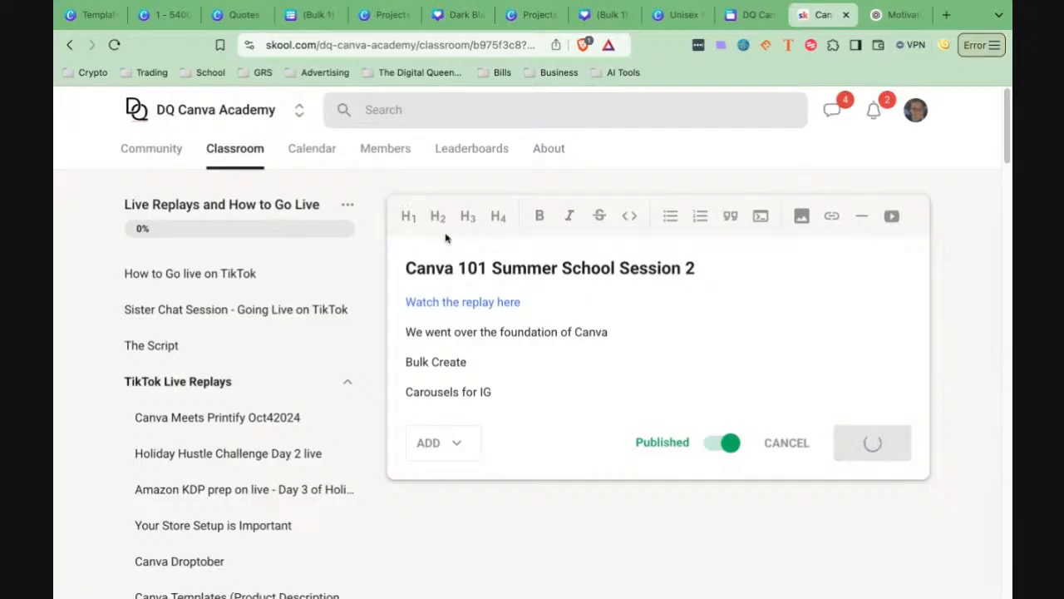
Step: In the Canva Meets Printify Class Replay course, move "Printify Class June42025 Pt 1" above "Sign up for Creative Fabrica"
{"action": "left_click", "coordinate": [246, 162]}
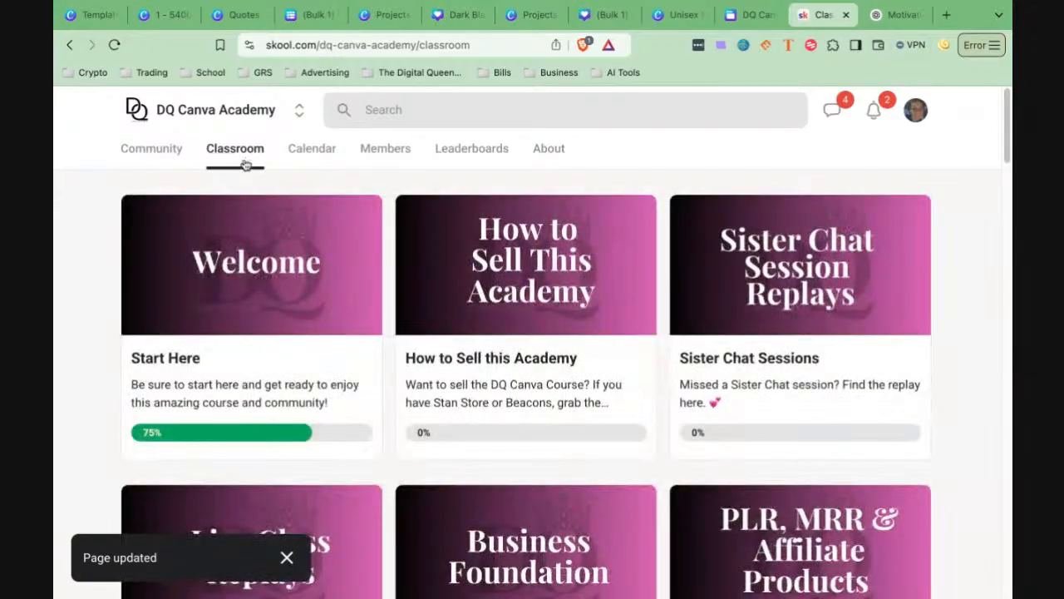
{"action": "scroll", "coordinate": [597, 356], "scroll_direction": "down", "scroll_amount": 2}
{"action": "scroll", "coordinate": [597, 356], "scroll_direction": "down", "scroll_amount": 15}
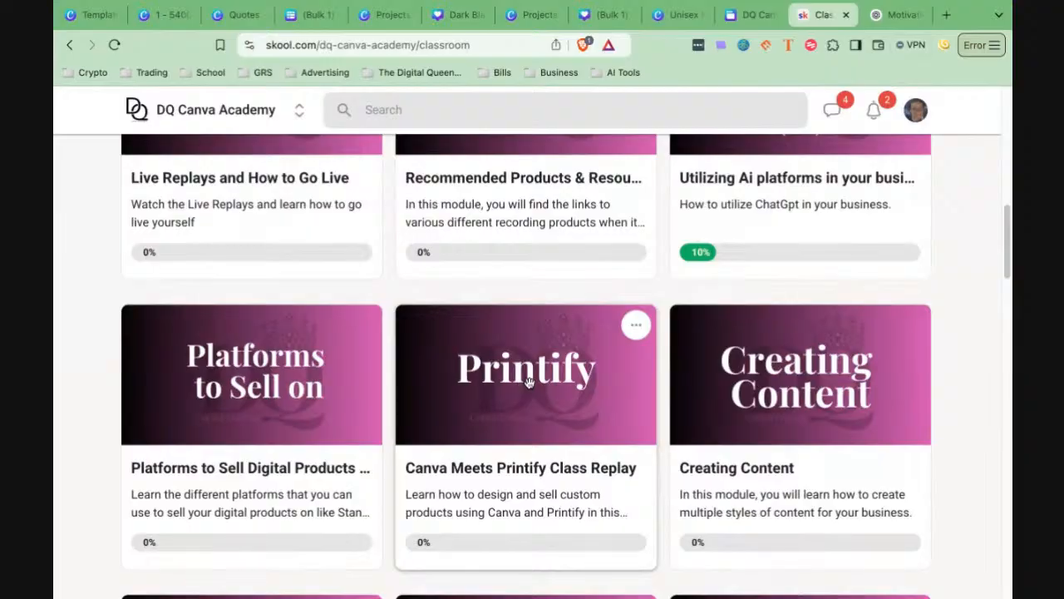
{"action": "left_click", "coordinate": [529, 380]}
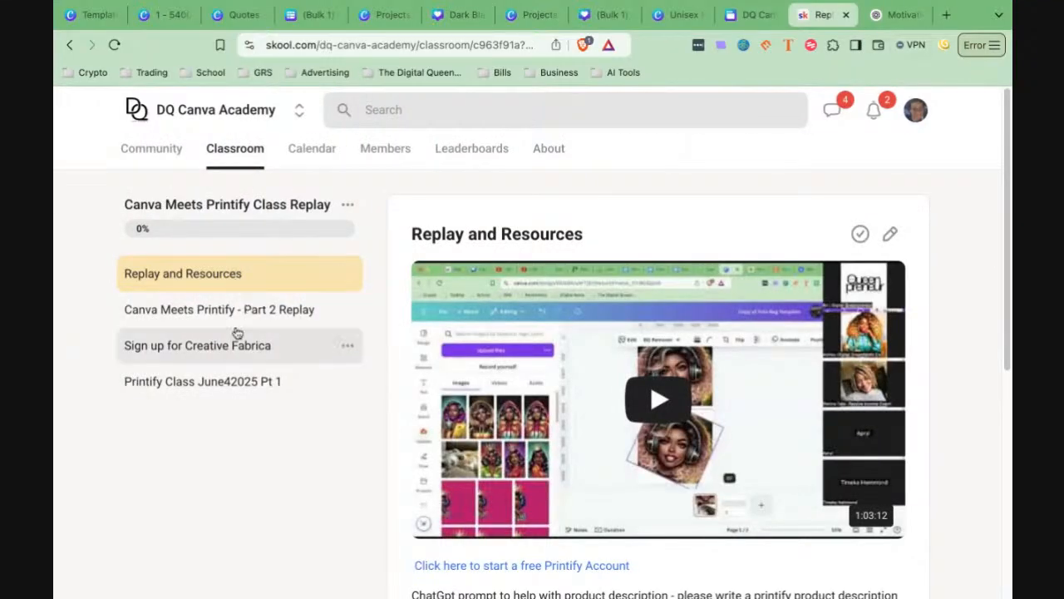
{"action": "left_click_drag", "start_coordinate": [190, 380], "coordinate": [192, 347]}
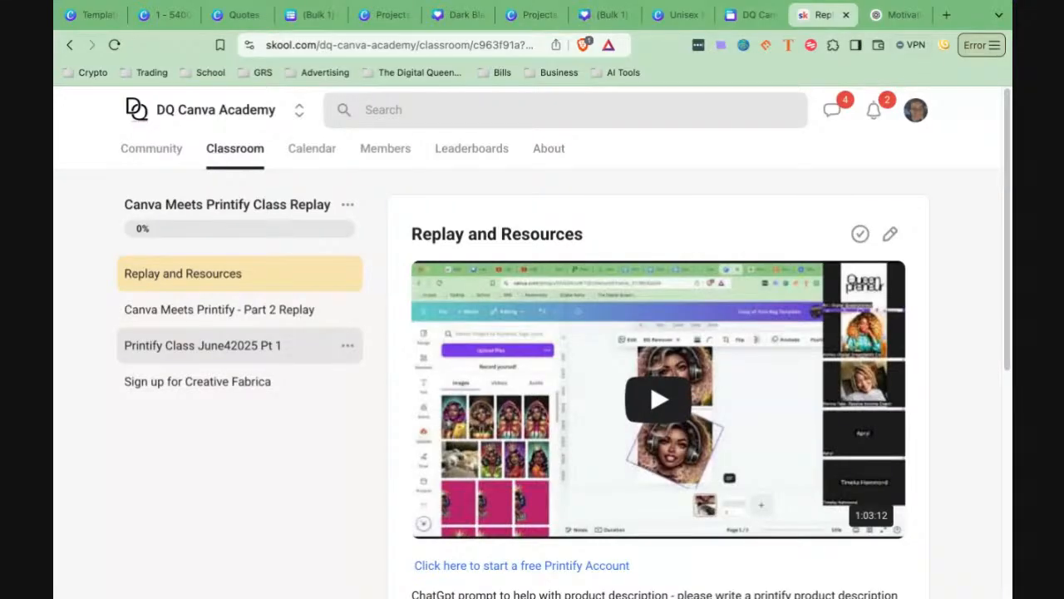
Step: View the academy's community feed and classroom overview, and switch to the Canva carousel template results
{"action": "left_click", "coordinate": [149, 159]}
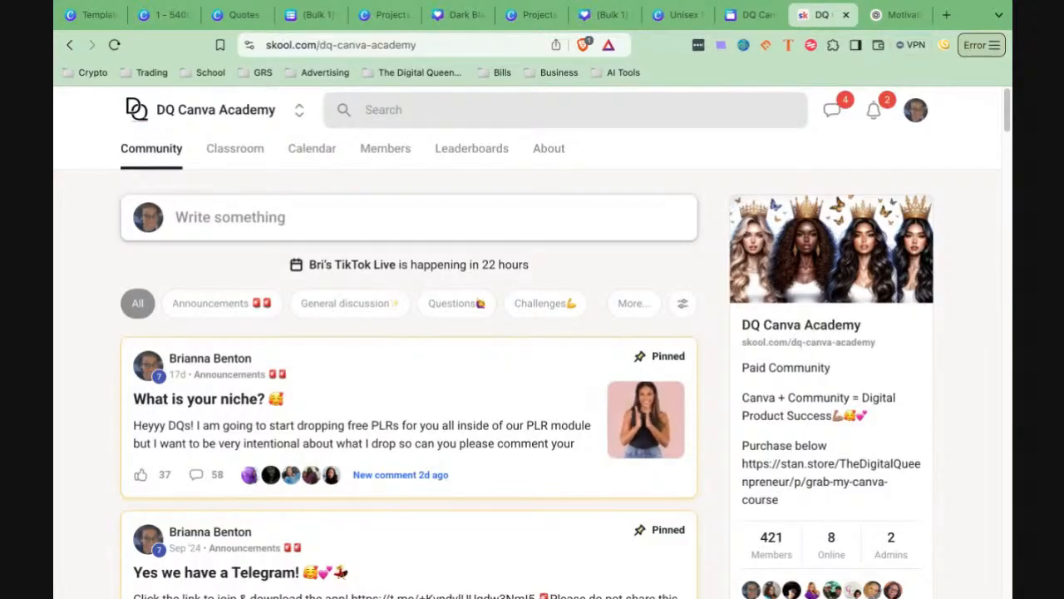
{"action": "left_click", "coordinate": [246, 153]}
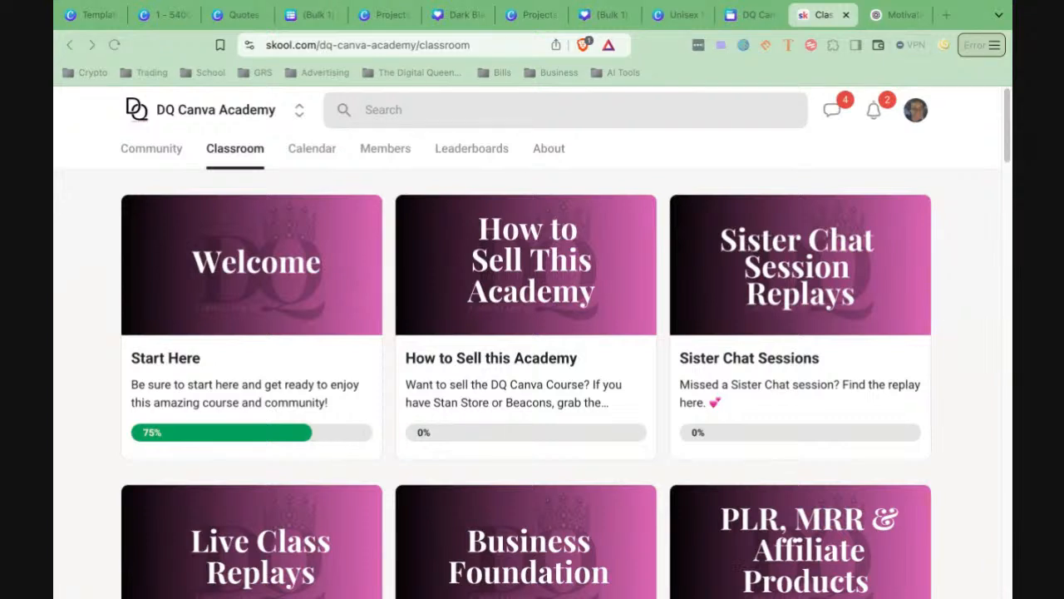
{"action": "left_click", "coordinate": [89, 15]}
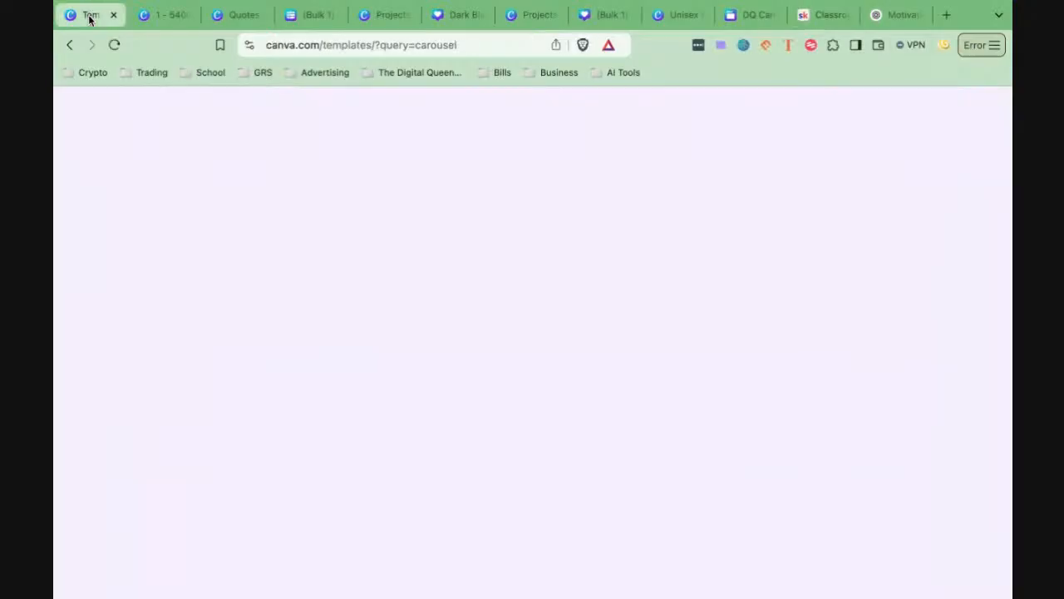